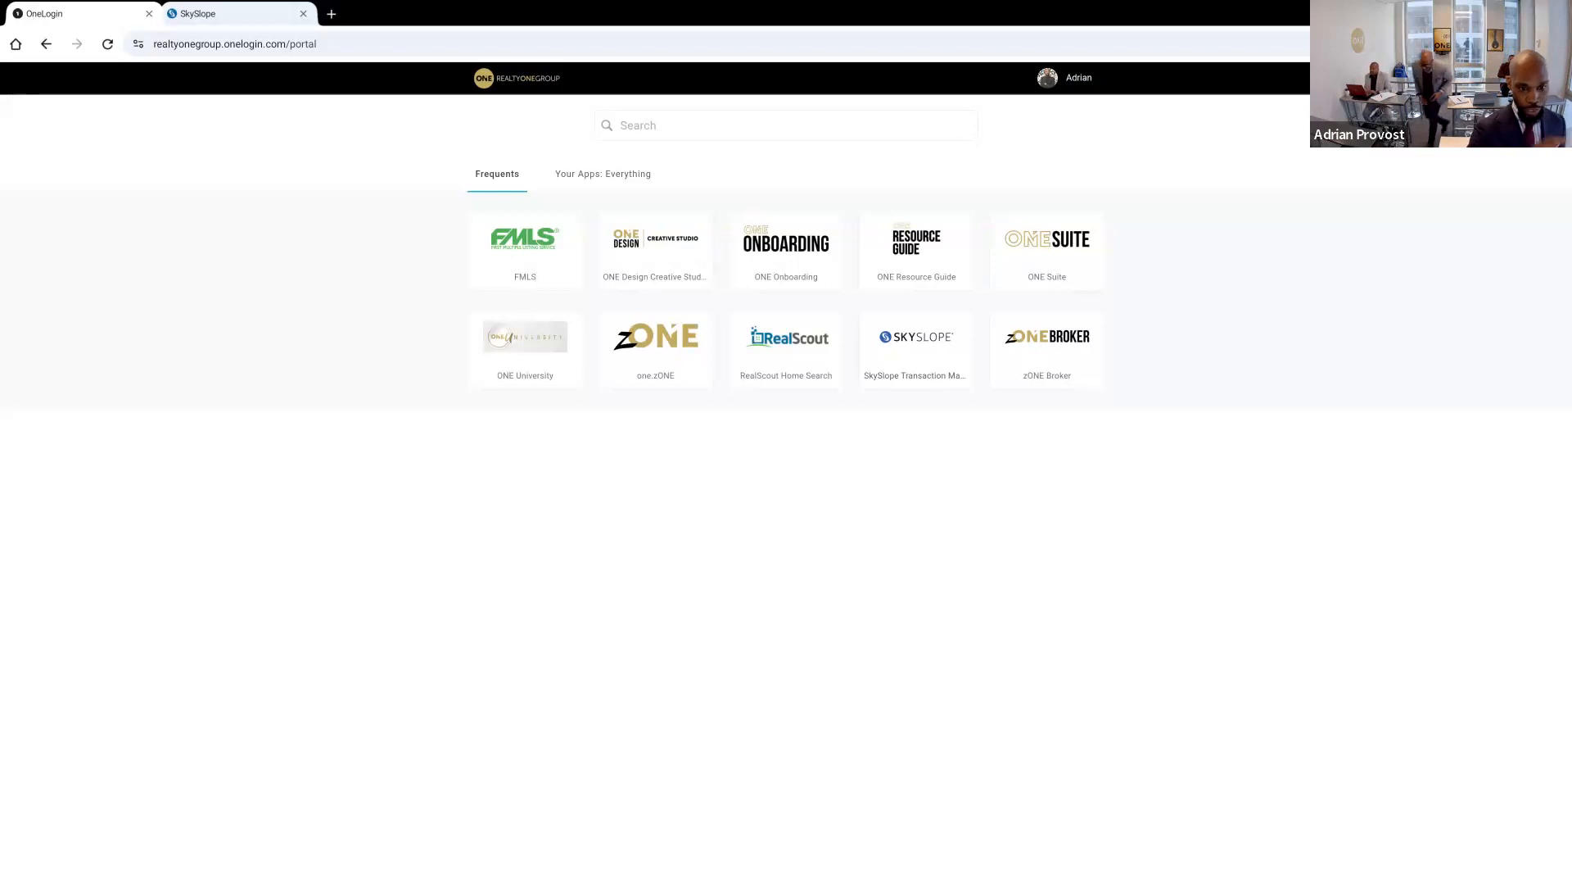
# Show all of the portal's available apps and open GAMLS
pyautogui.click(604, 173)
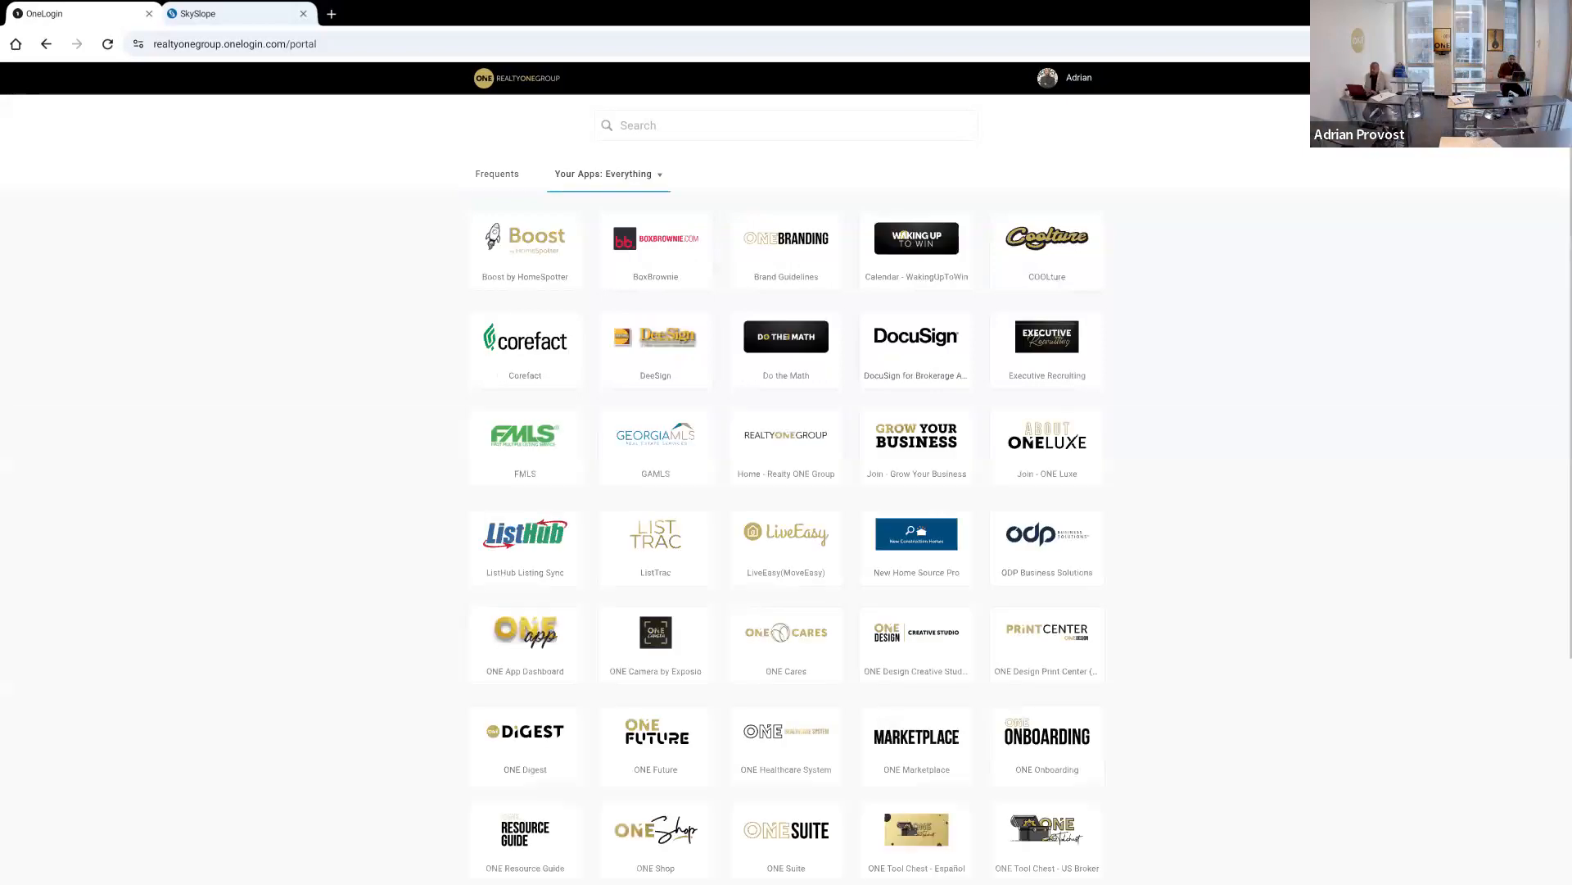
pyautogui.write('8')
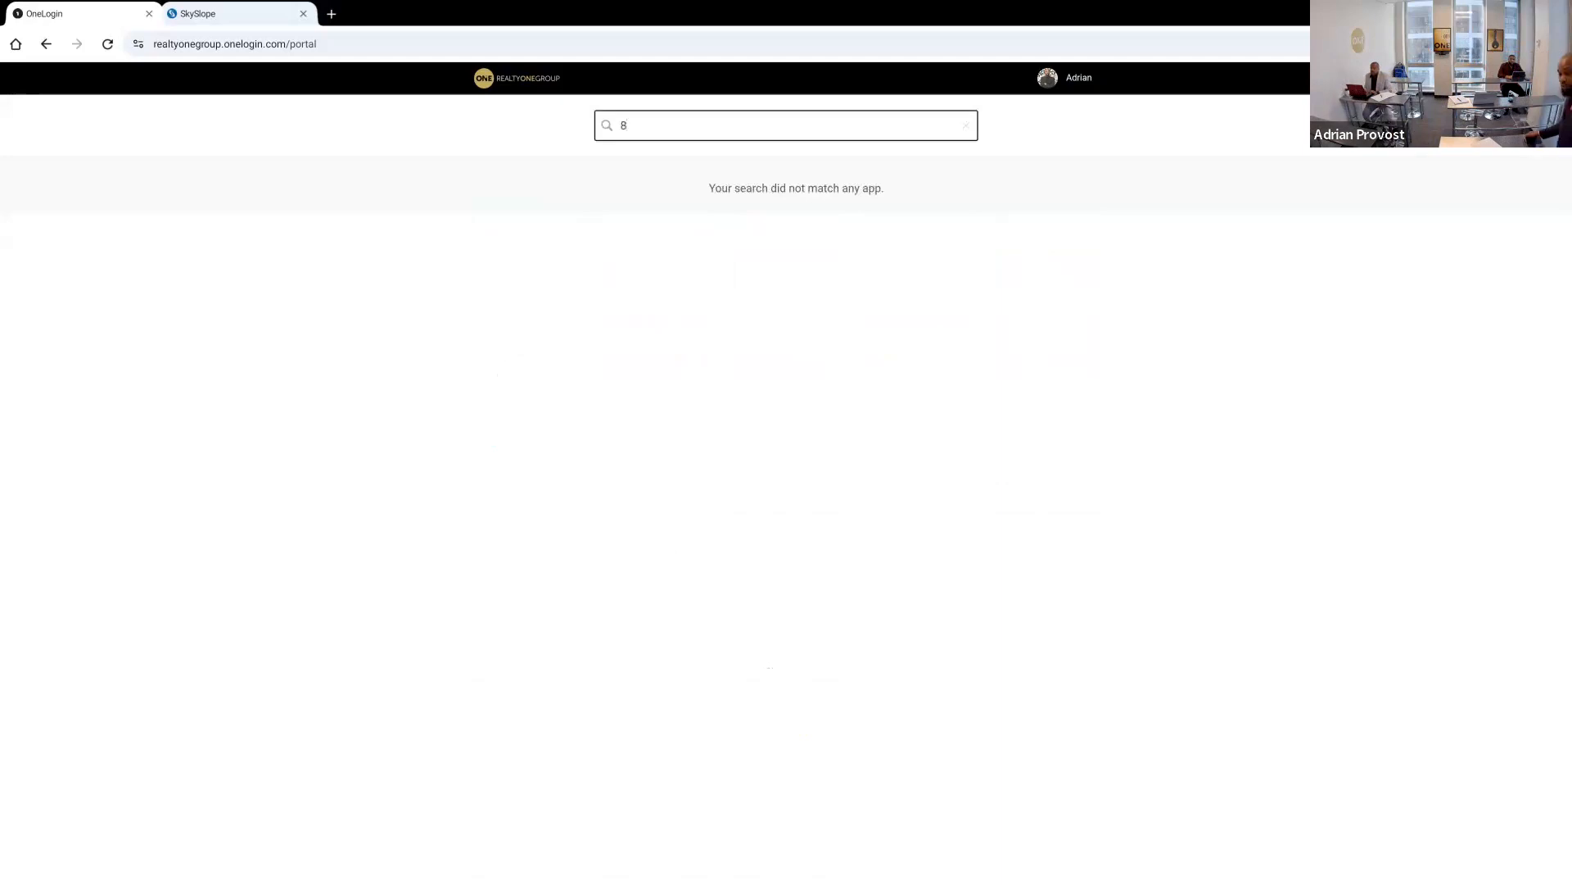
pyautogui.click(771, 807)
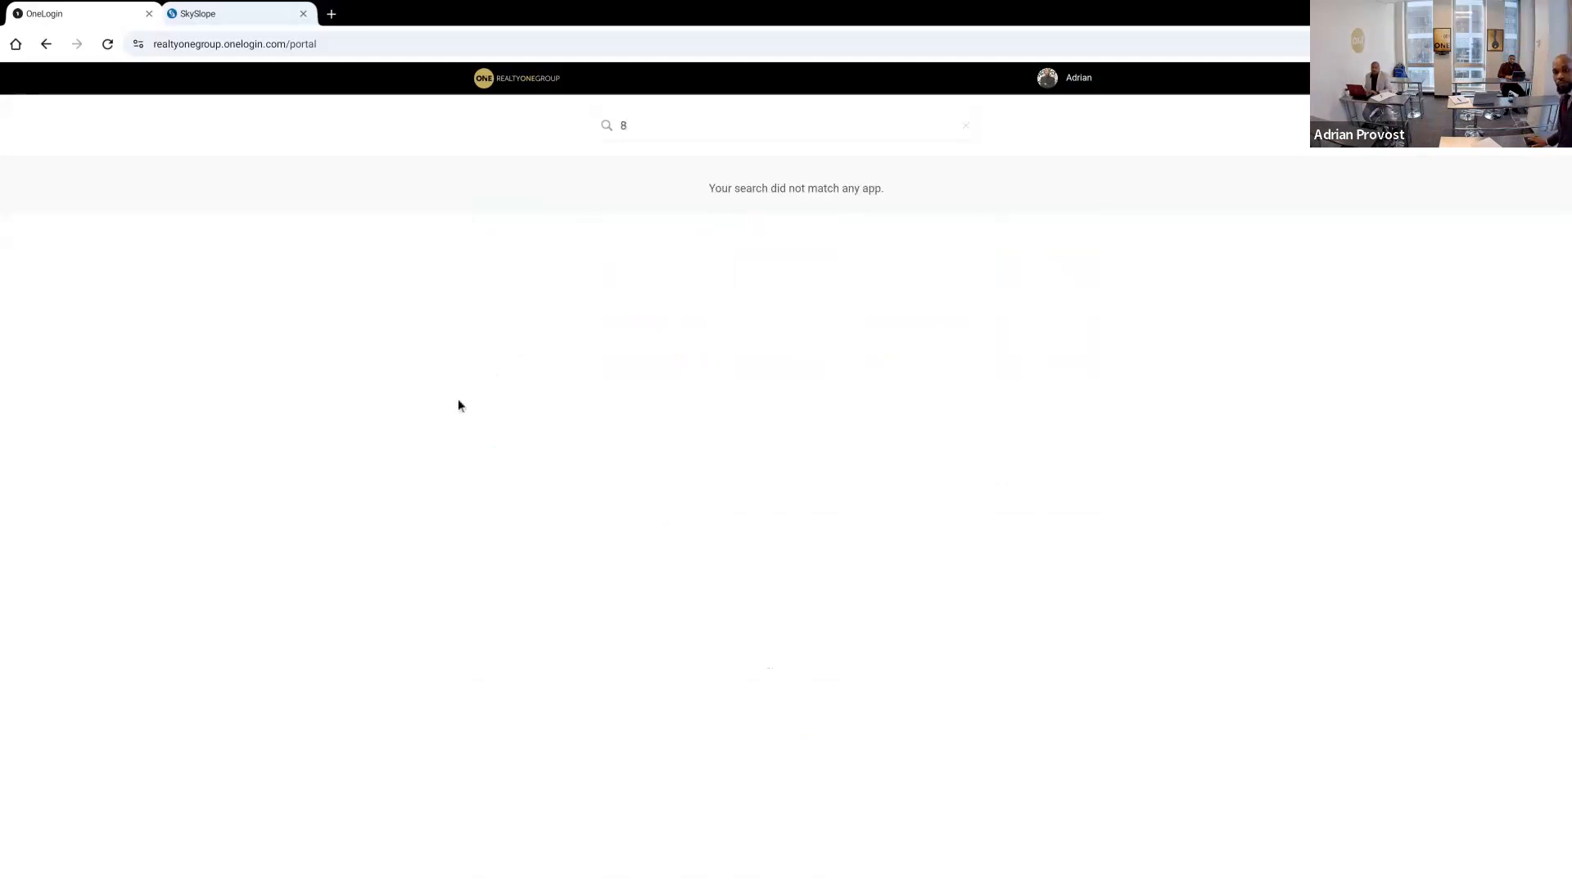
pyautogui.click(625, 125)
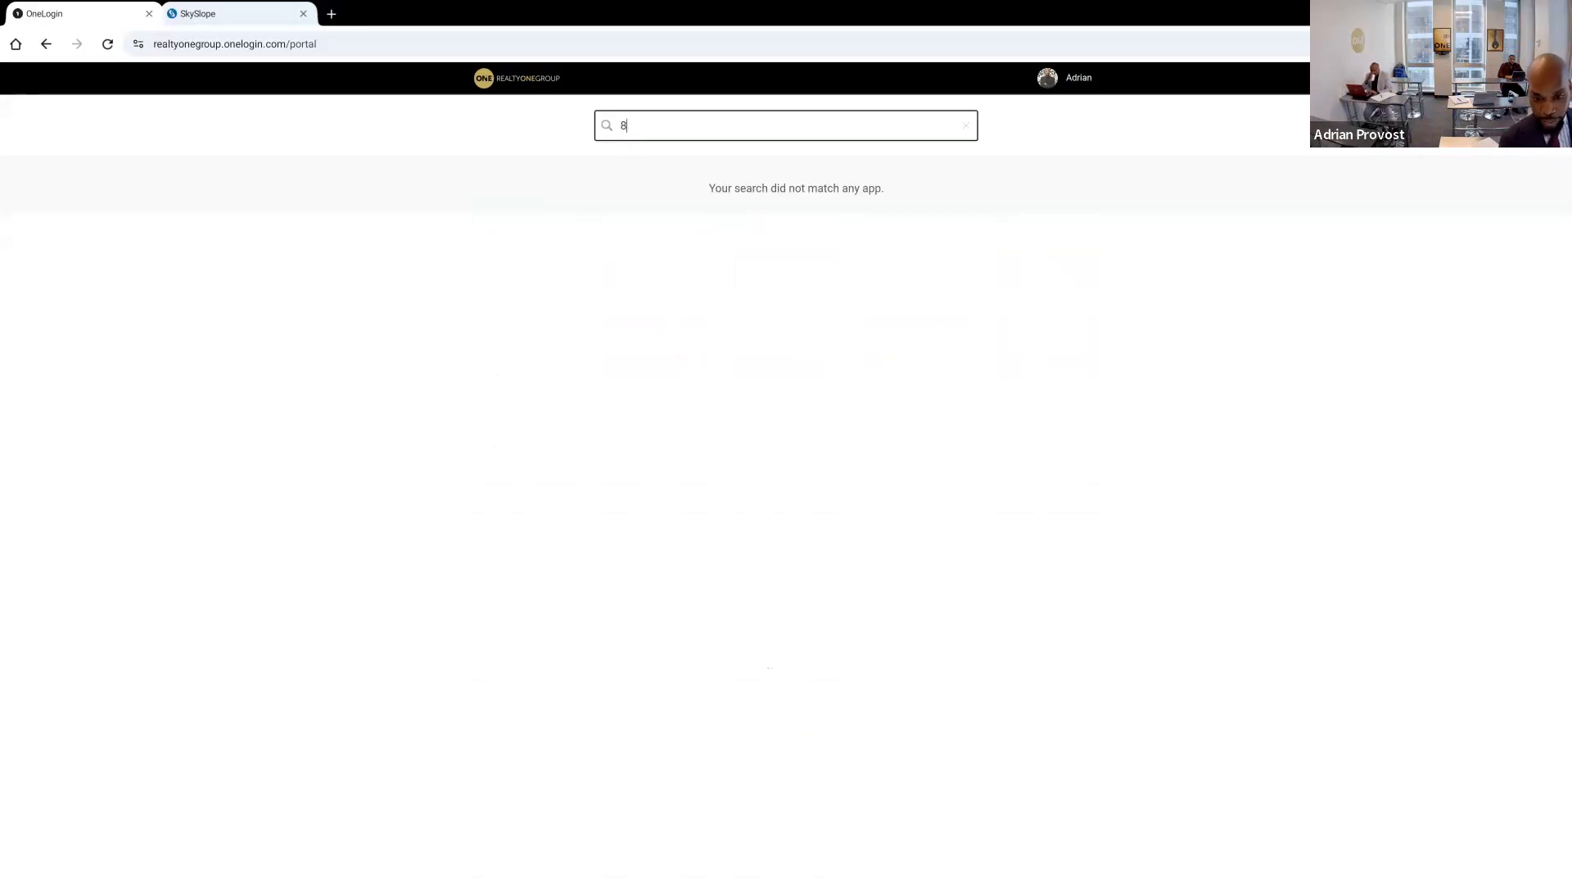
pyautogui.press('BackSpace')
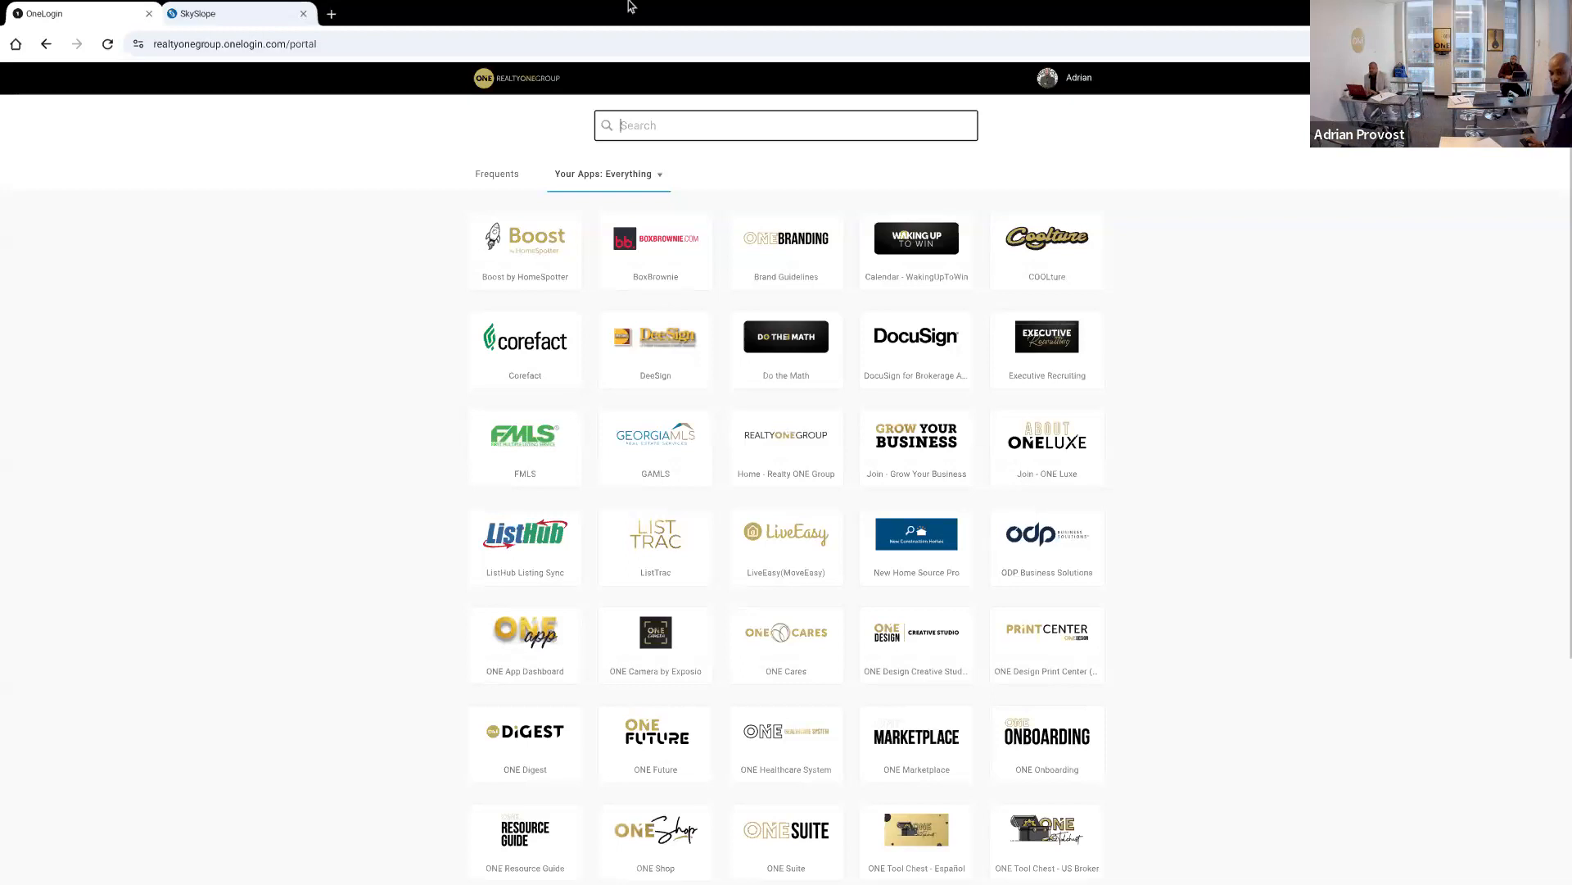
pyautogui.click(688, 447)
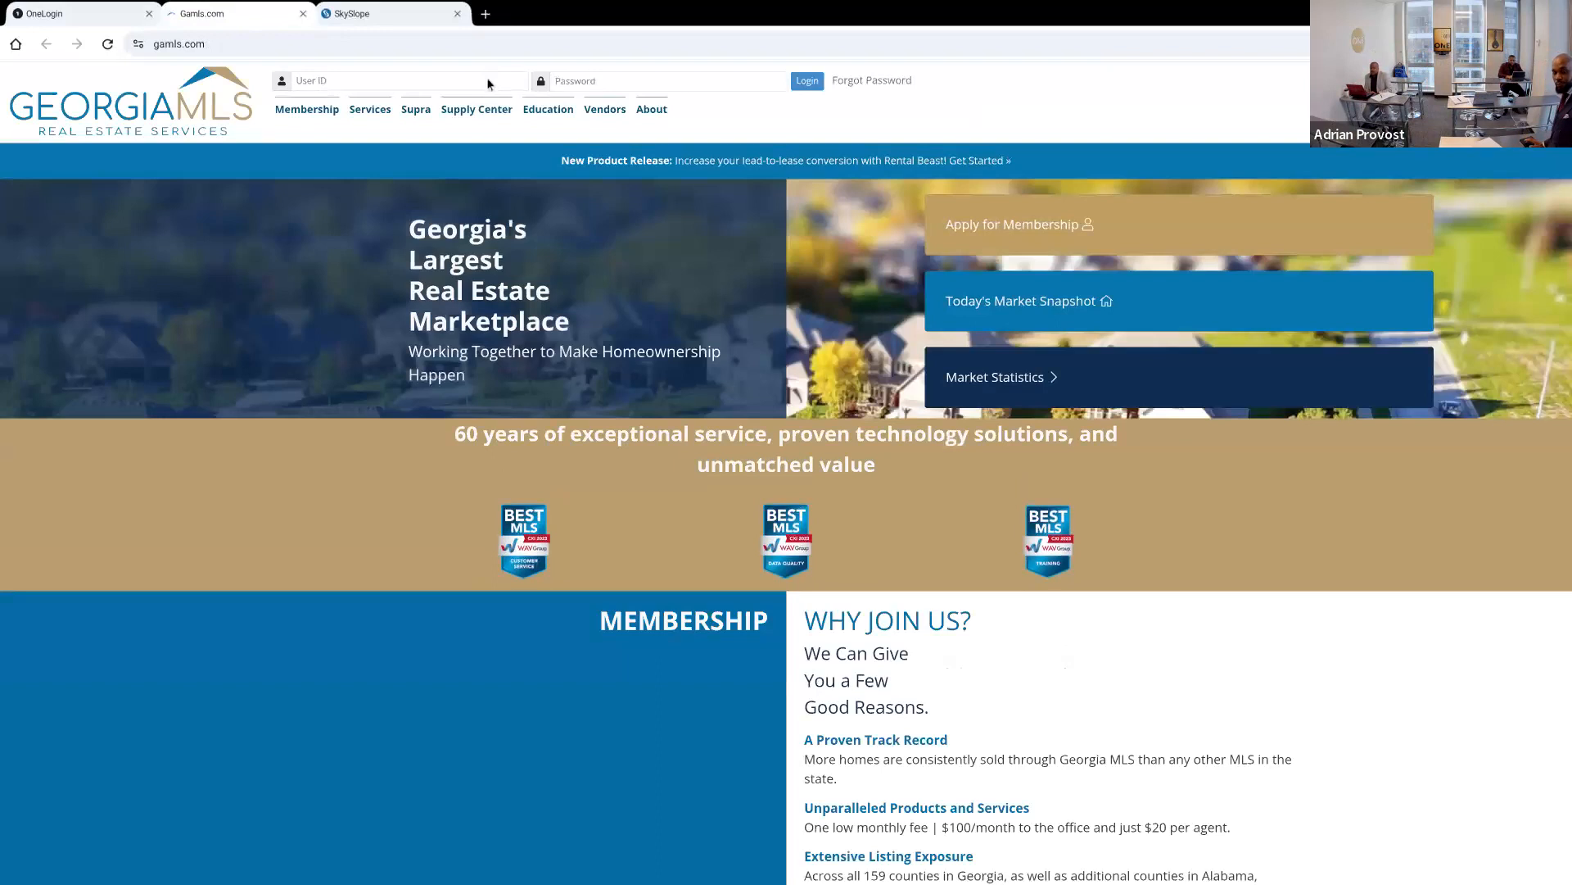
pyautogui.click(487, 82)
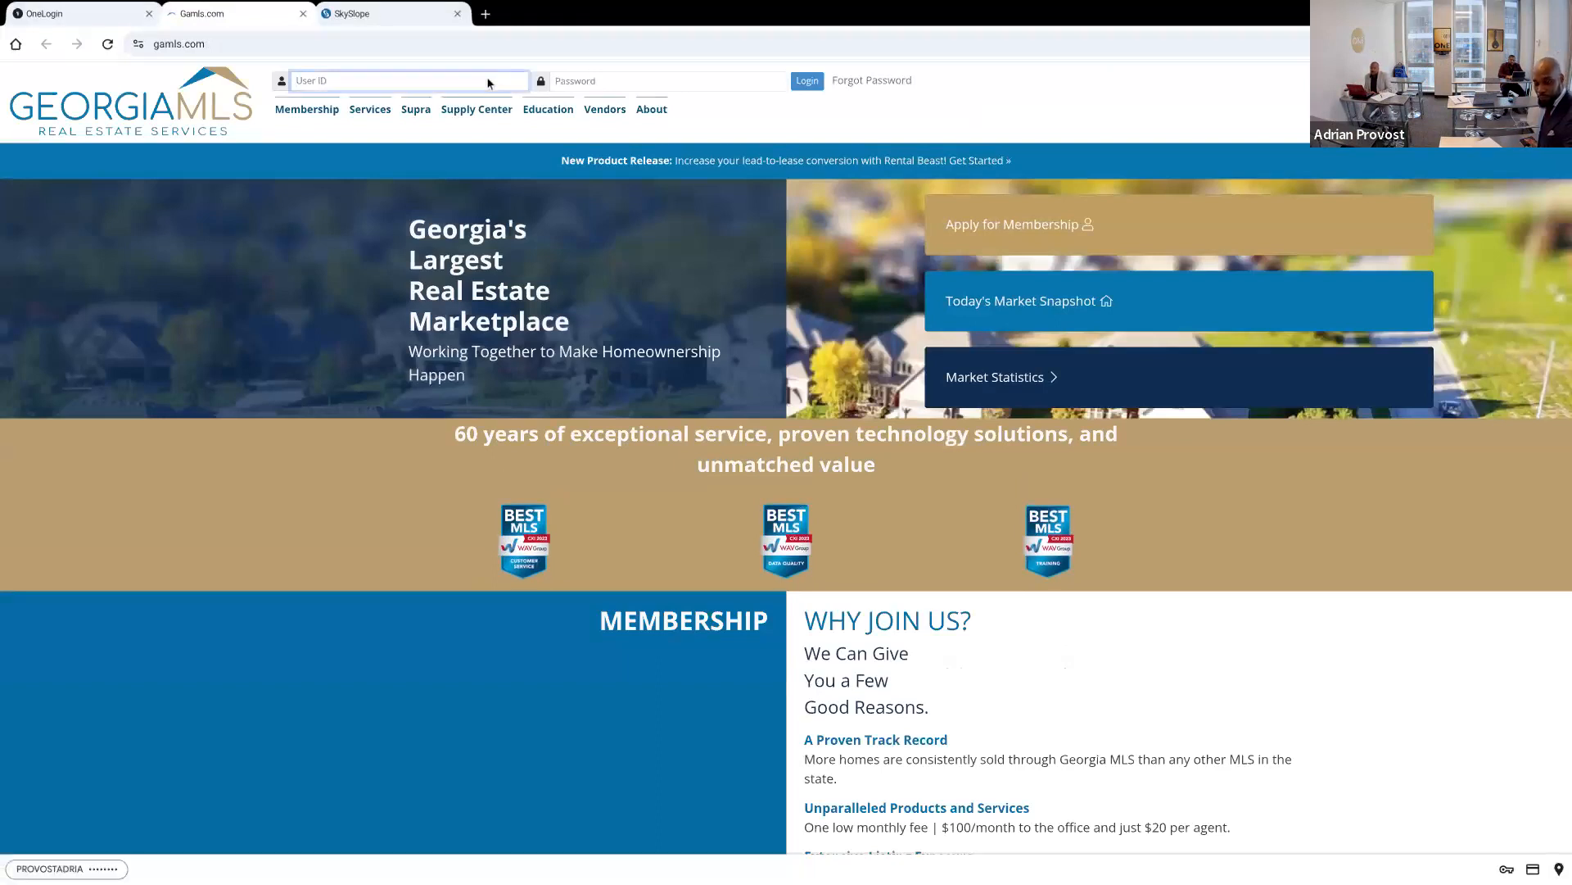
pyautogui.click(574, 85)
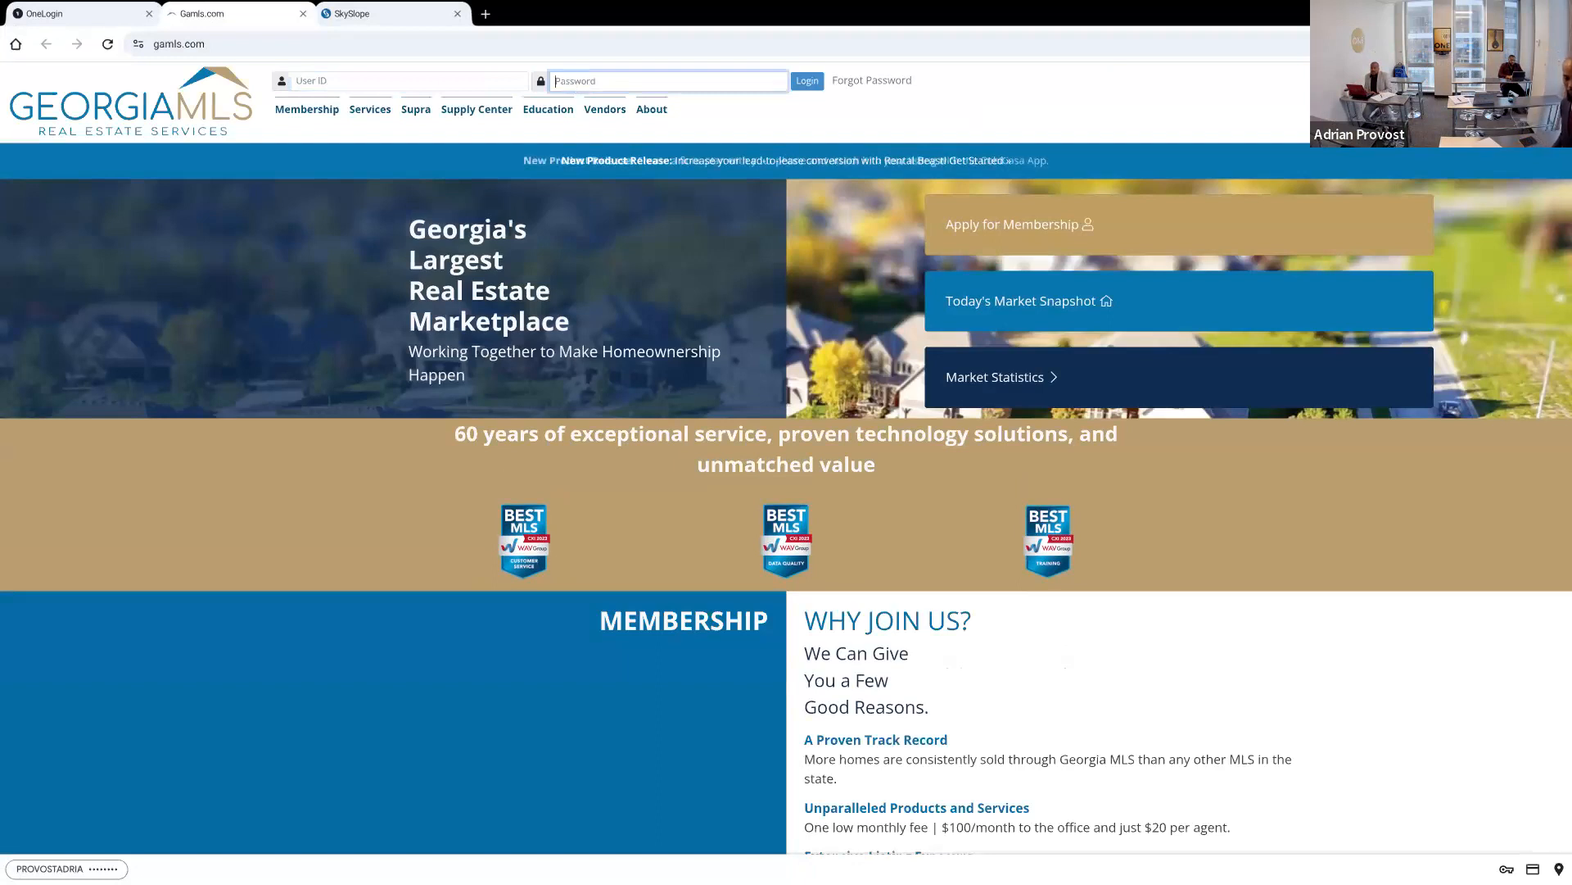
pyautogui.press('Escape')
pyautogui.click(409, 81)
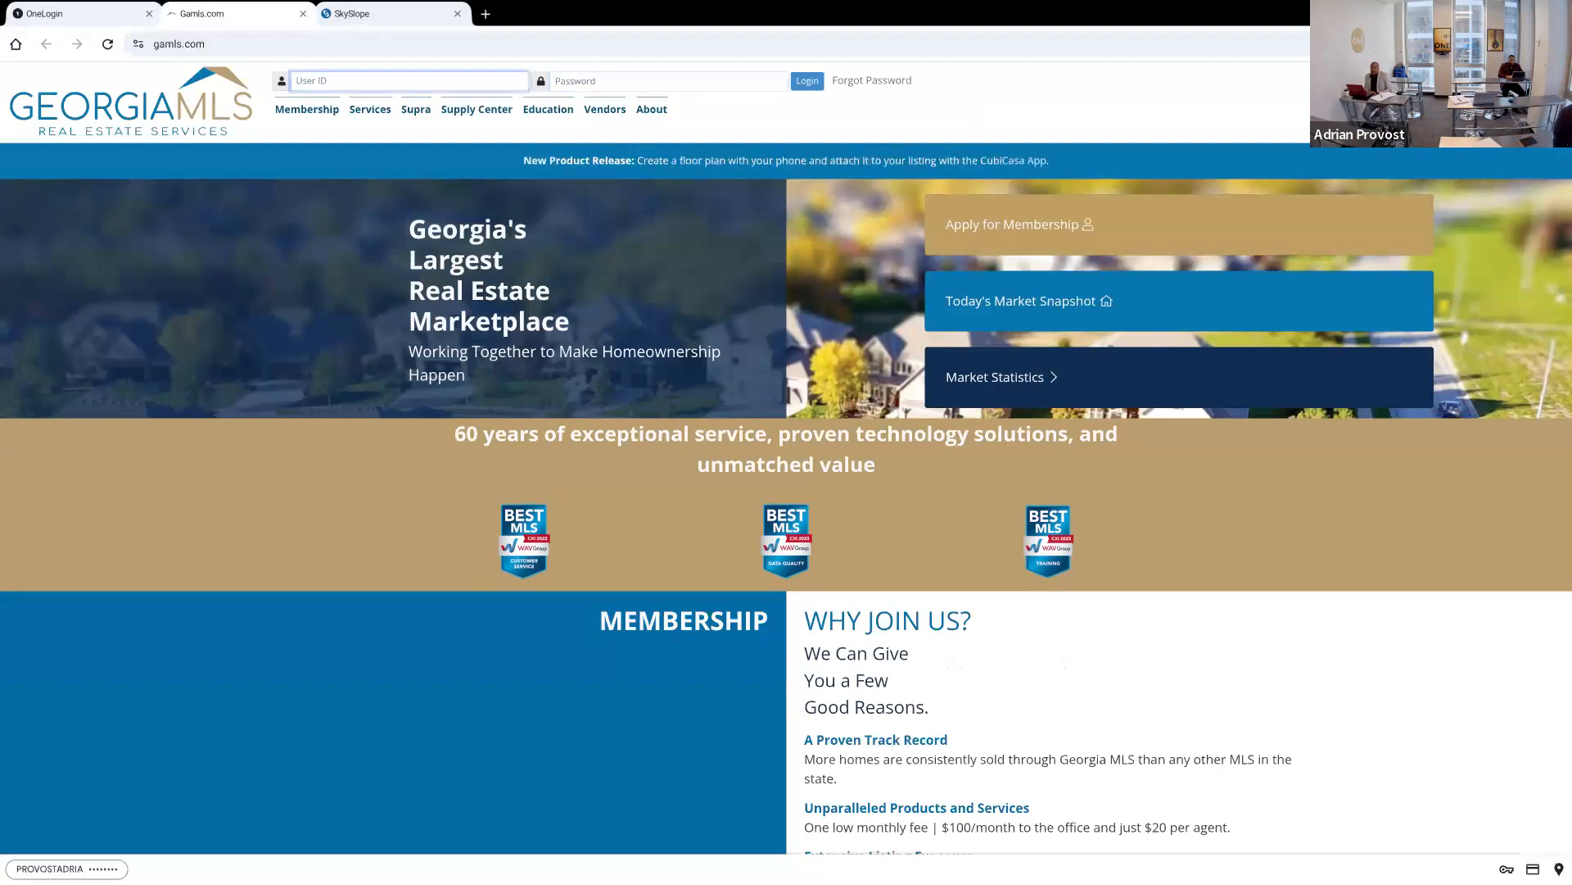
pyautogui.write('a')
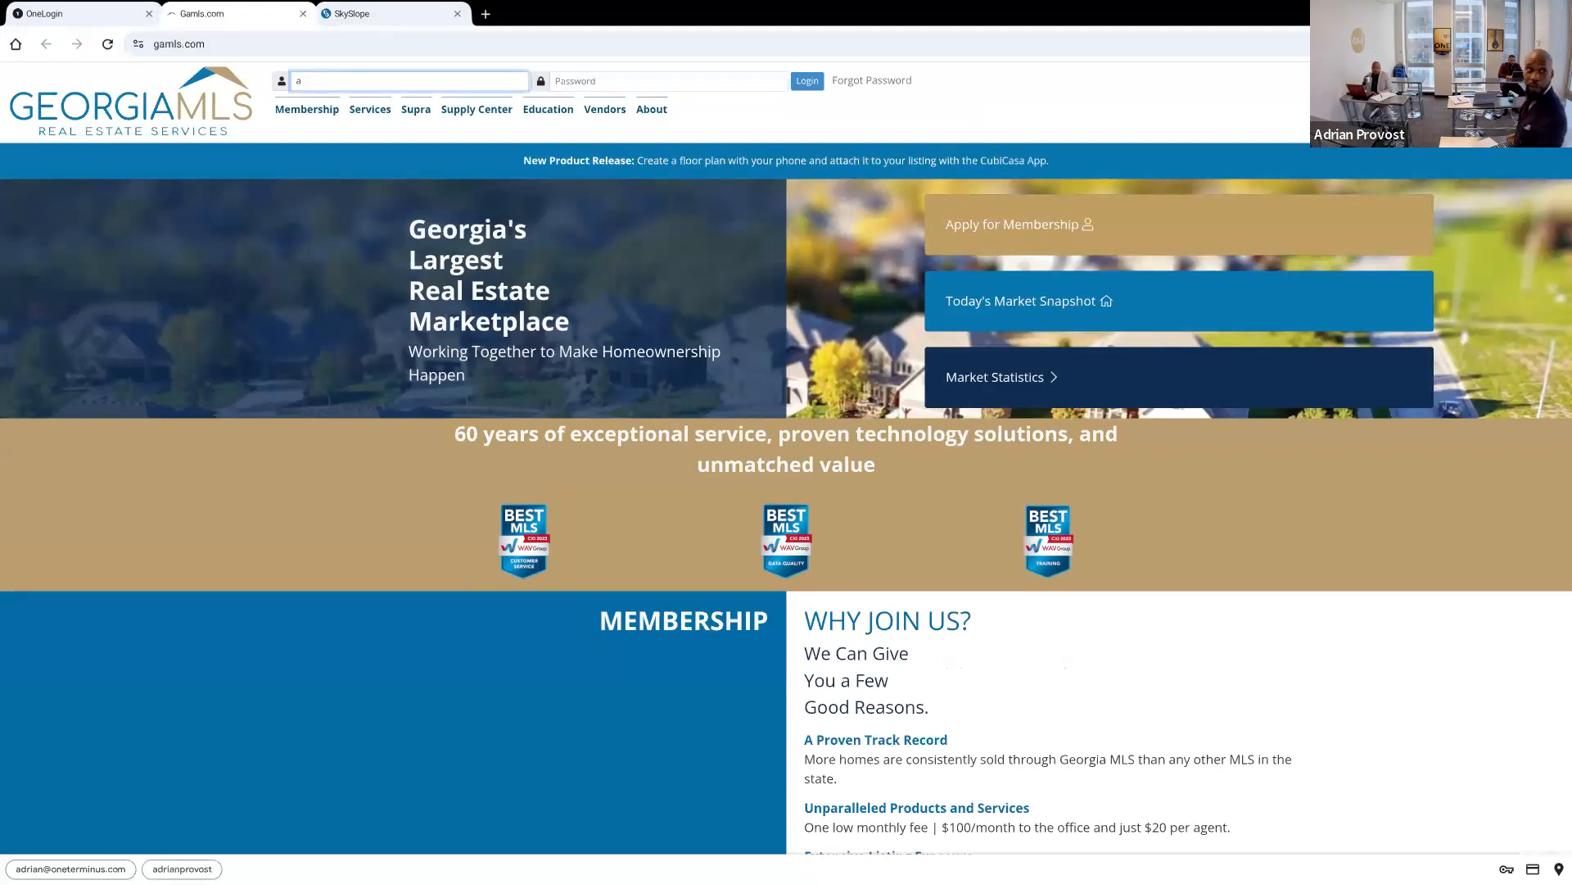
pyautogui.click(137, 45)
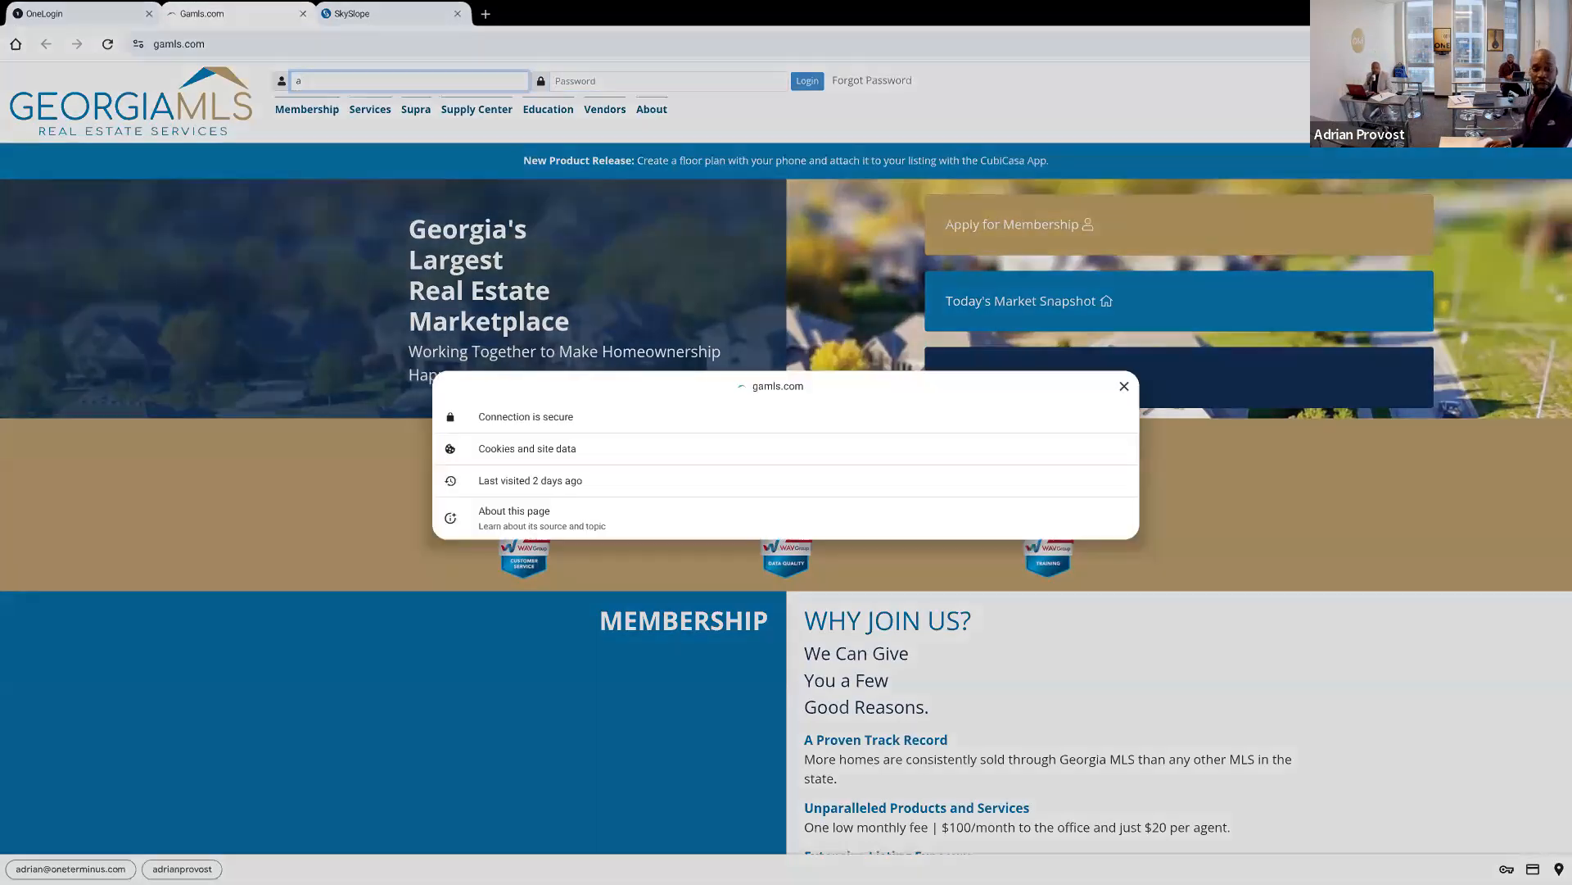
pyautogui.click(1125, 374)
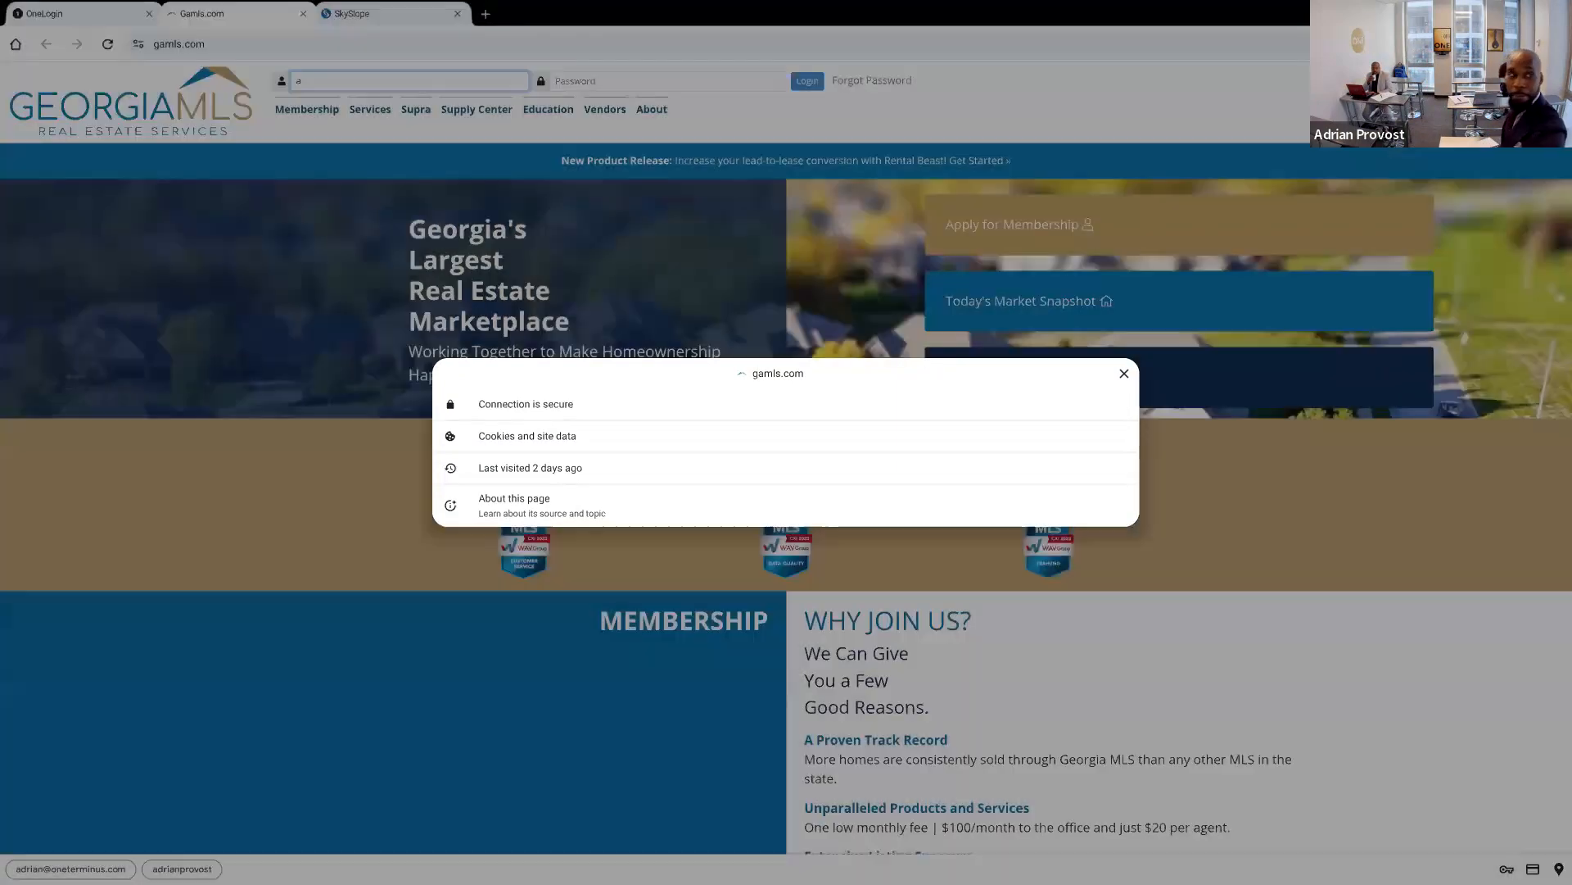
# Reload the Georgia MLS page, sign in with the saved user ID and password, and open Transaction Desk
pyautogui.click(107, 44)
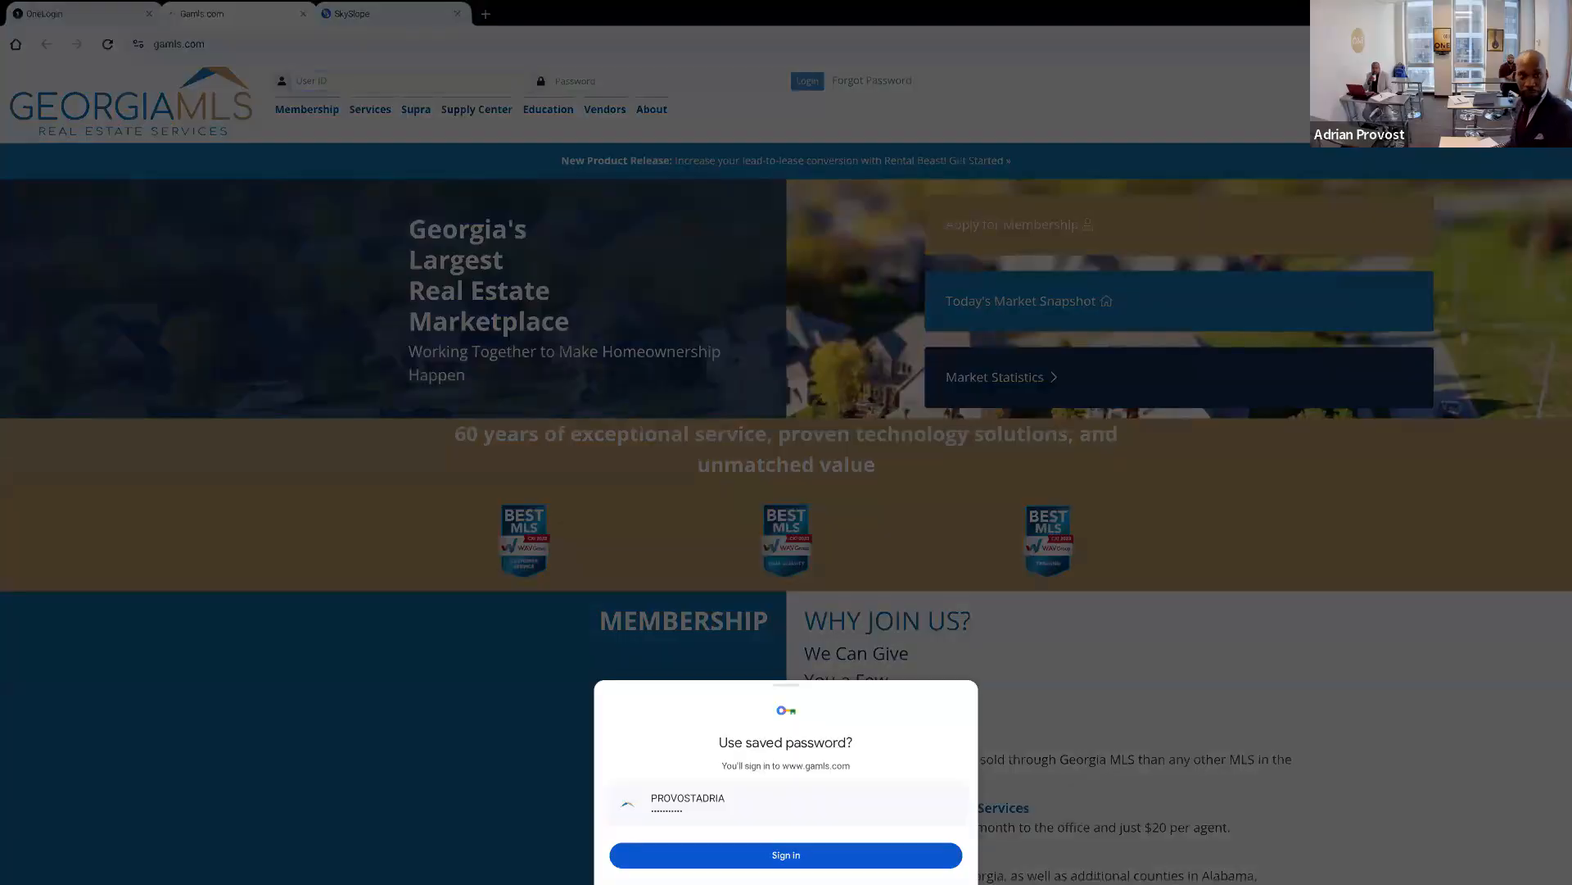
pyautogui.click(786, 855)
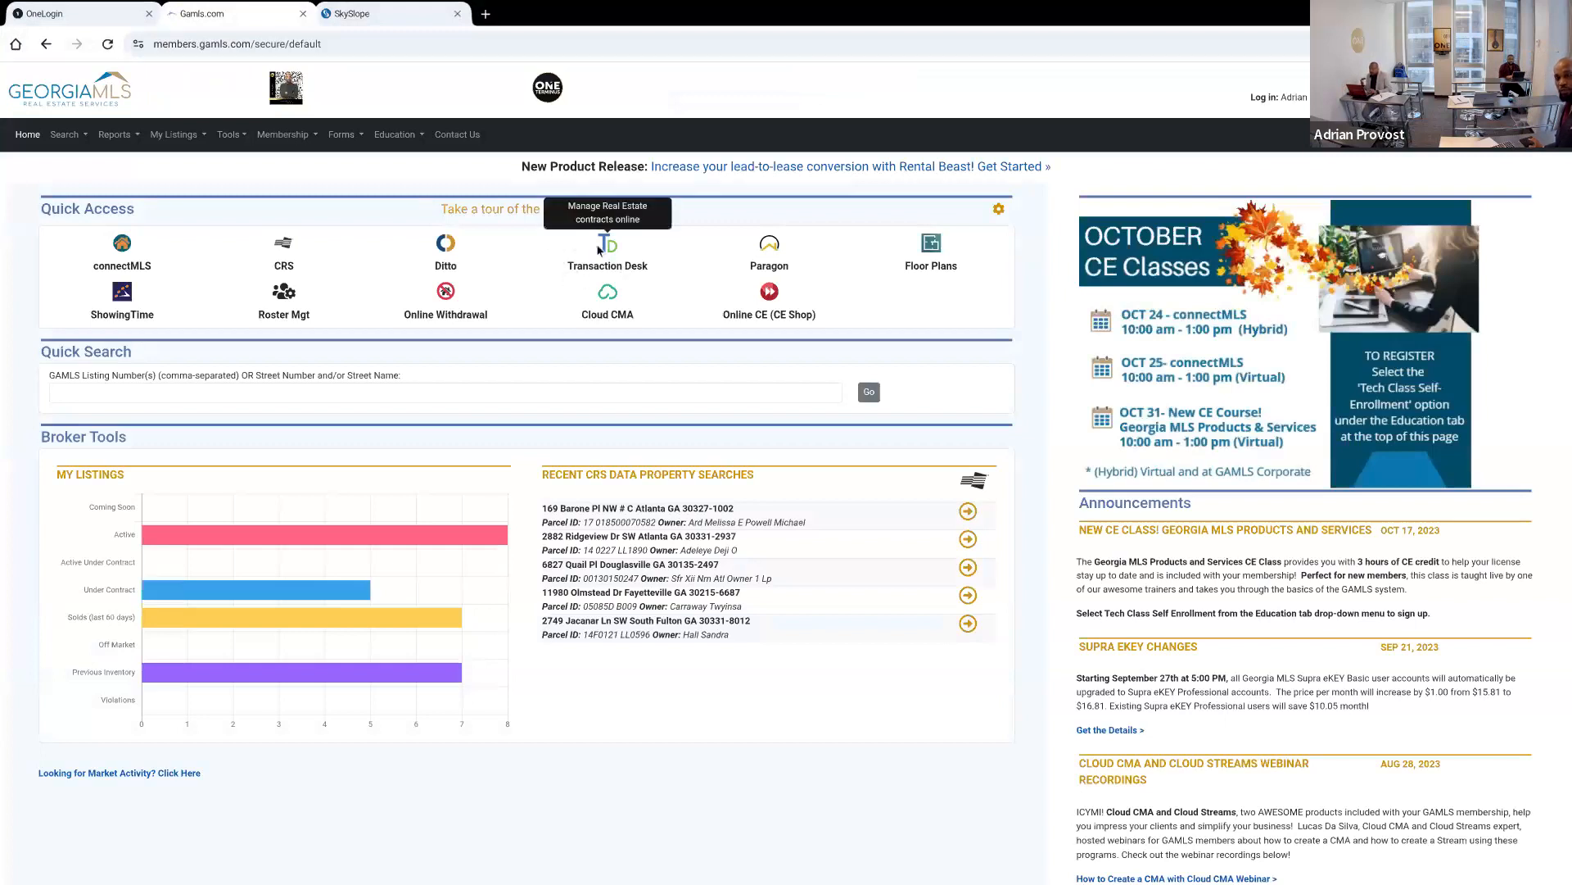
pyautogui.click(599, 248)
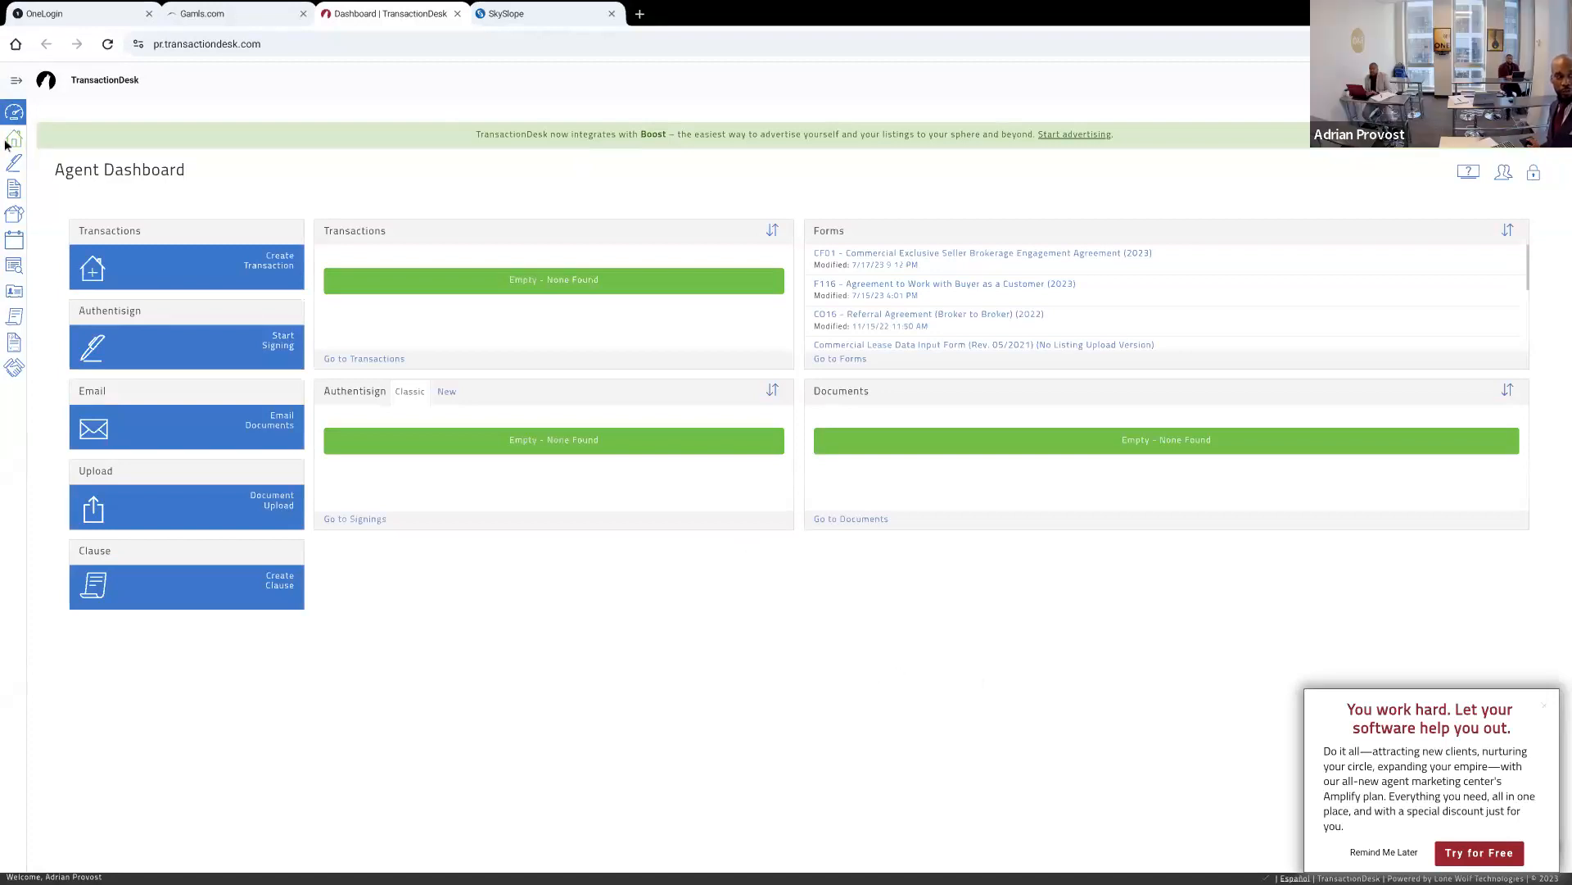
# Open the Documents section of TransactionDesk and expand the navigation menu to show the section names
pyautogui.click(17, 83)
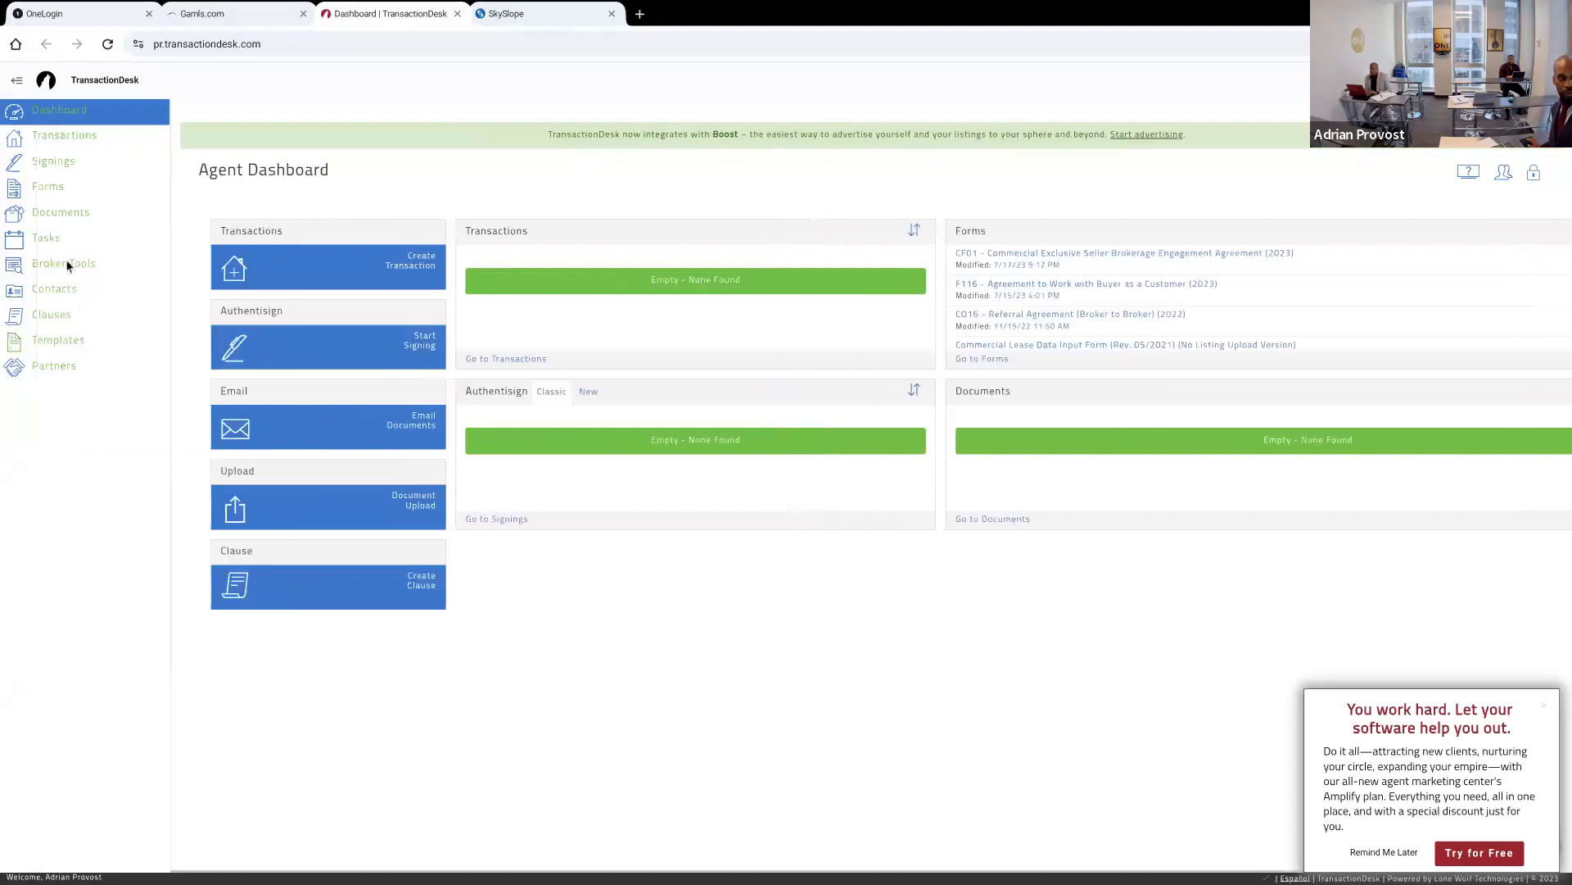
pyautogui.click(69, 212)
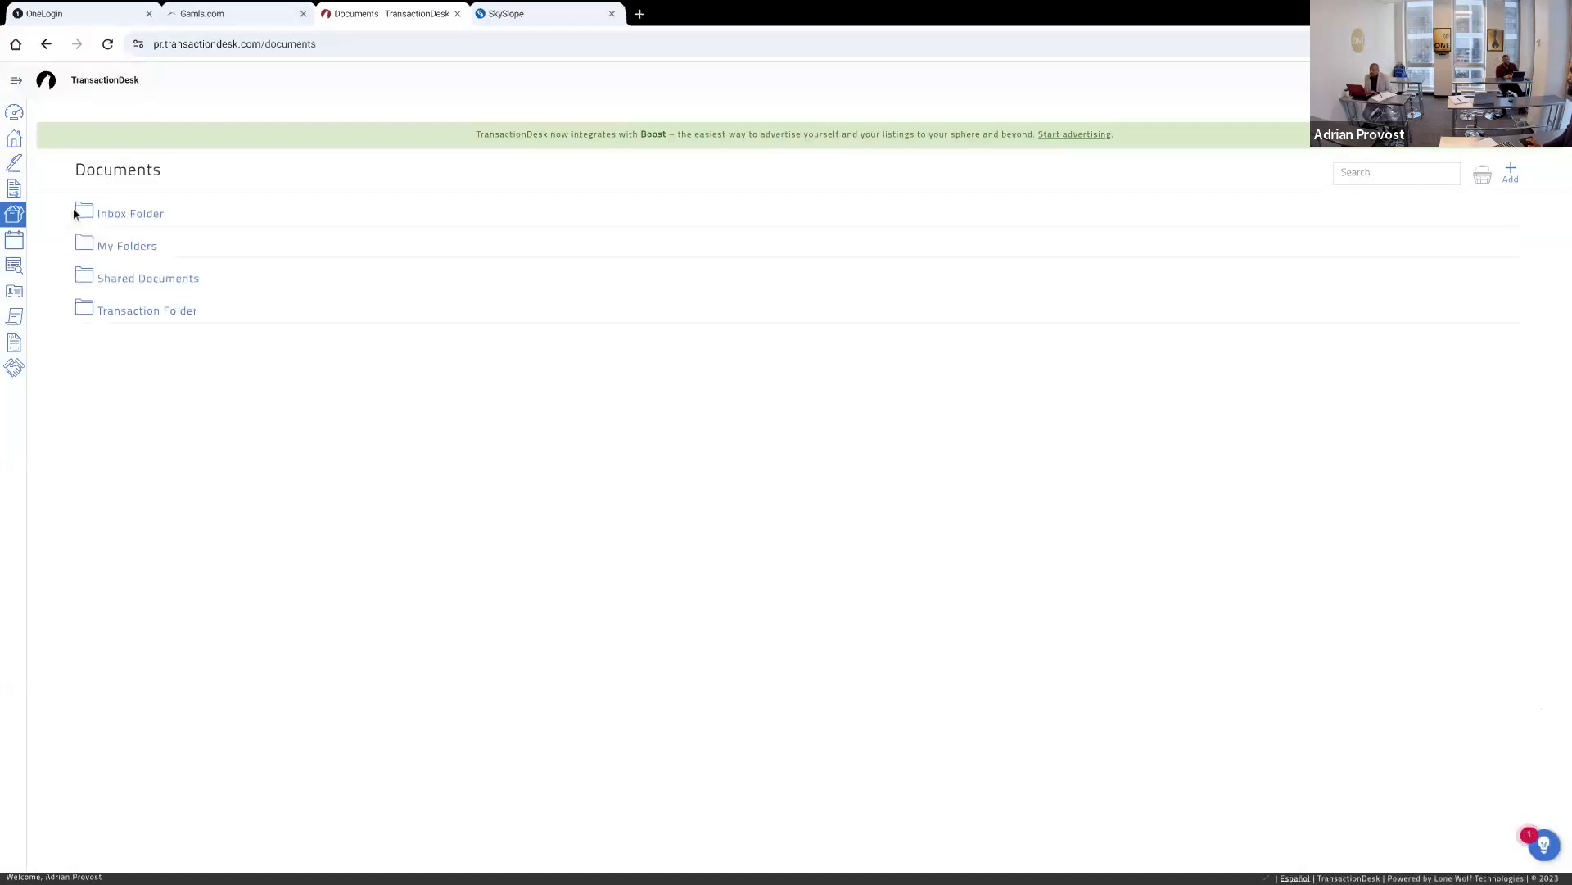
pyautogui.click(15, 79)
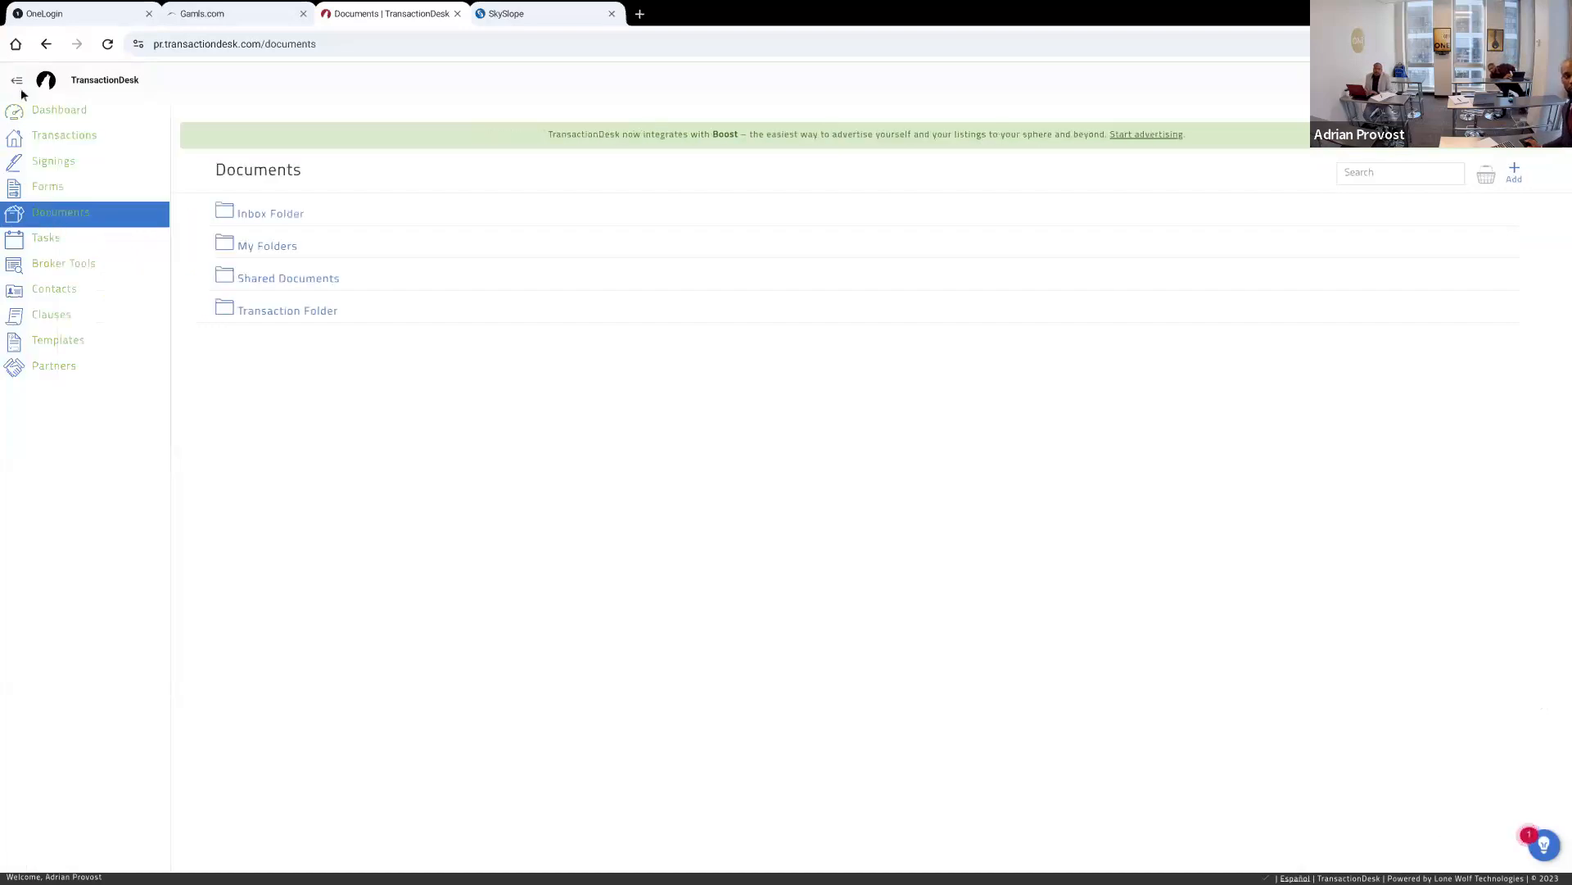
pyautogui.click(17, 82)
pyautogui.click(18, 81)
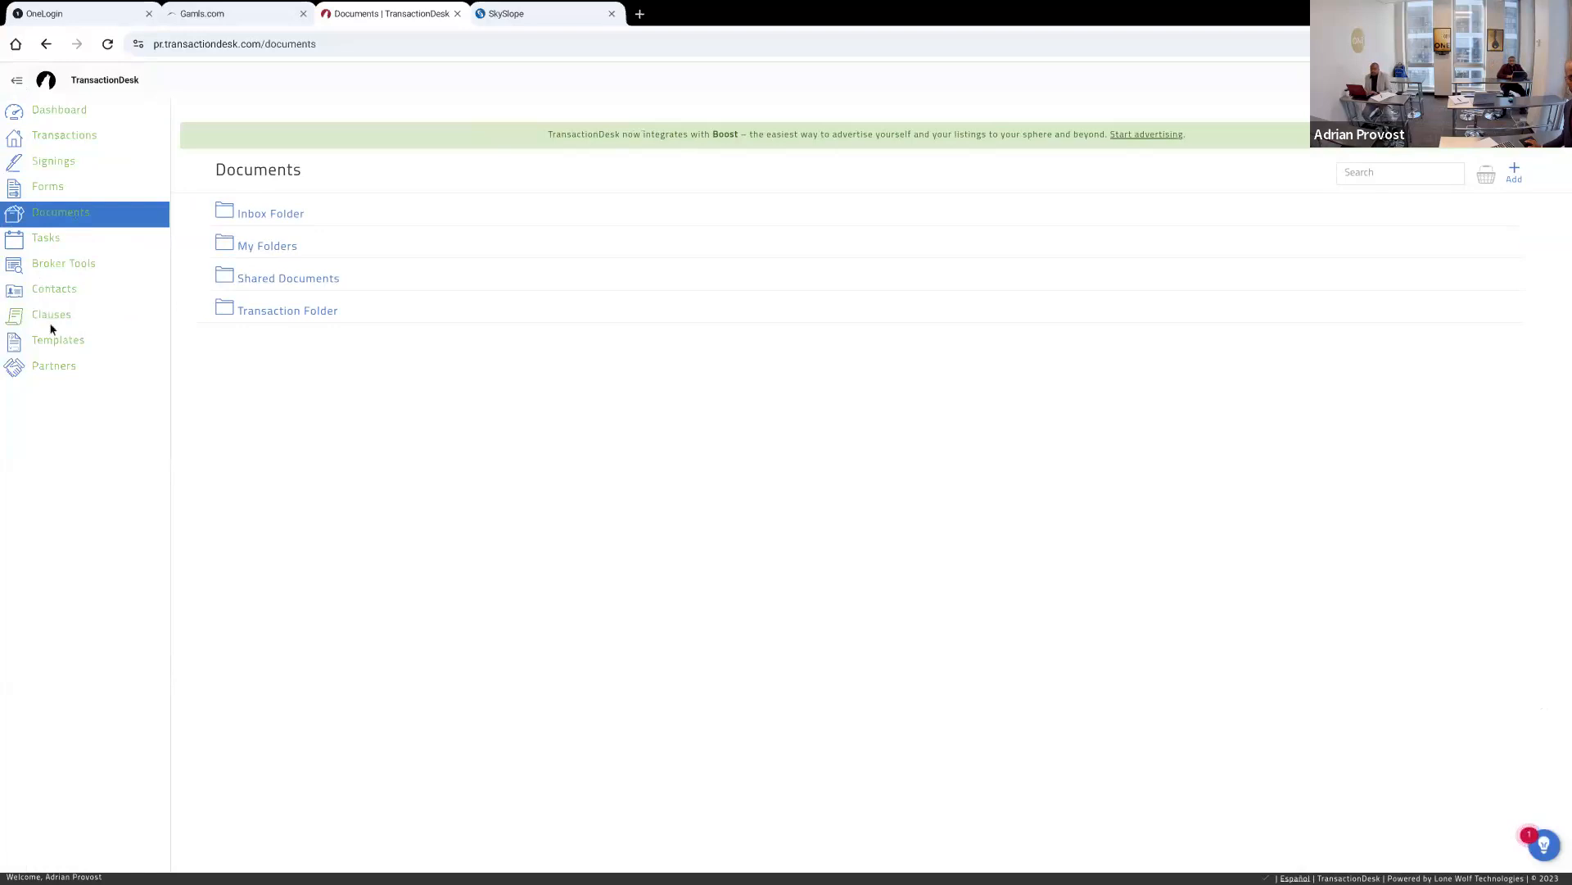
# Open the Brokerage Engagements, Etc folder of the individual forms and dismiss the New Form options
pyautogui.click(43, 190)
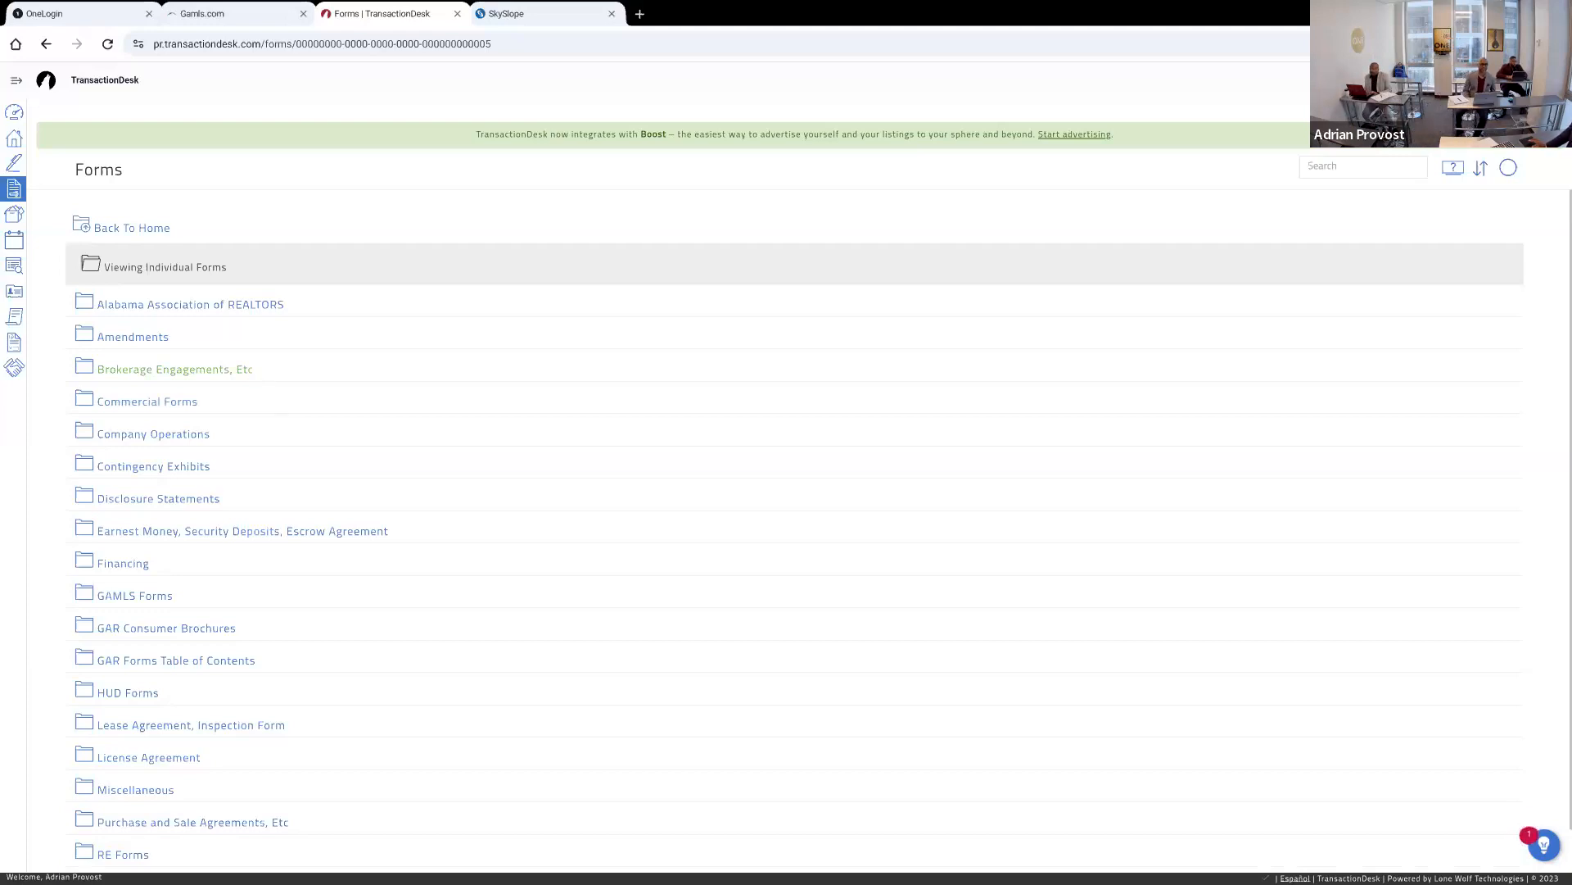
pyautogui.click(205, 370)
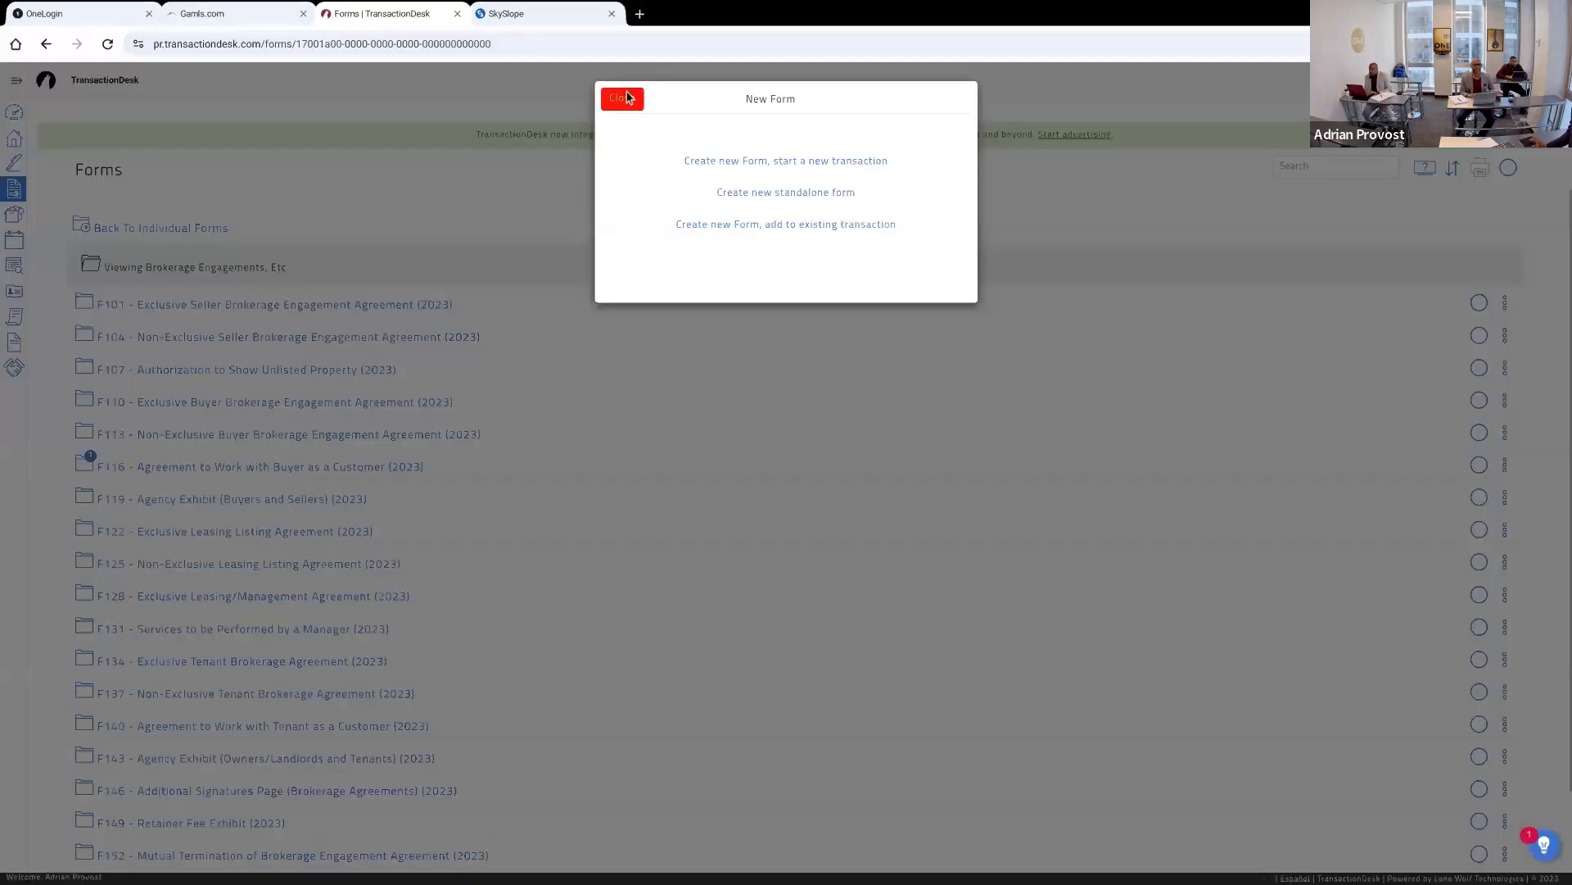
pyautogui.click(628, 97)
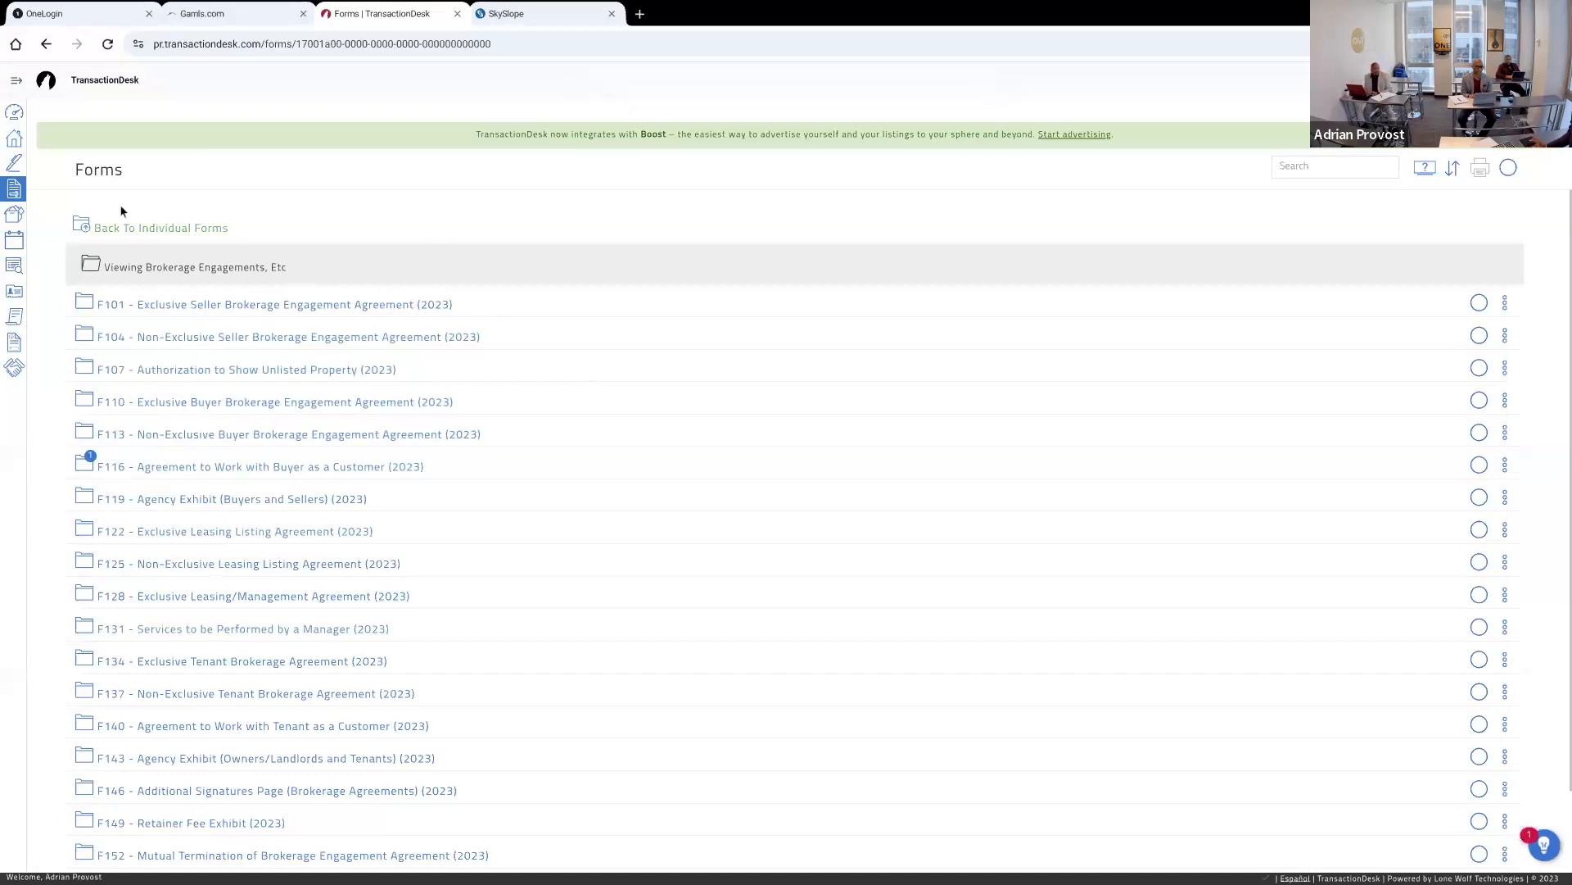
# Look through the brokerage engagement forms and the list of individual form folders
pyautogui.click(17, 85)
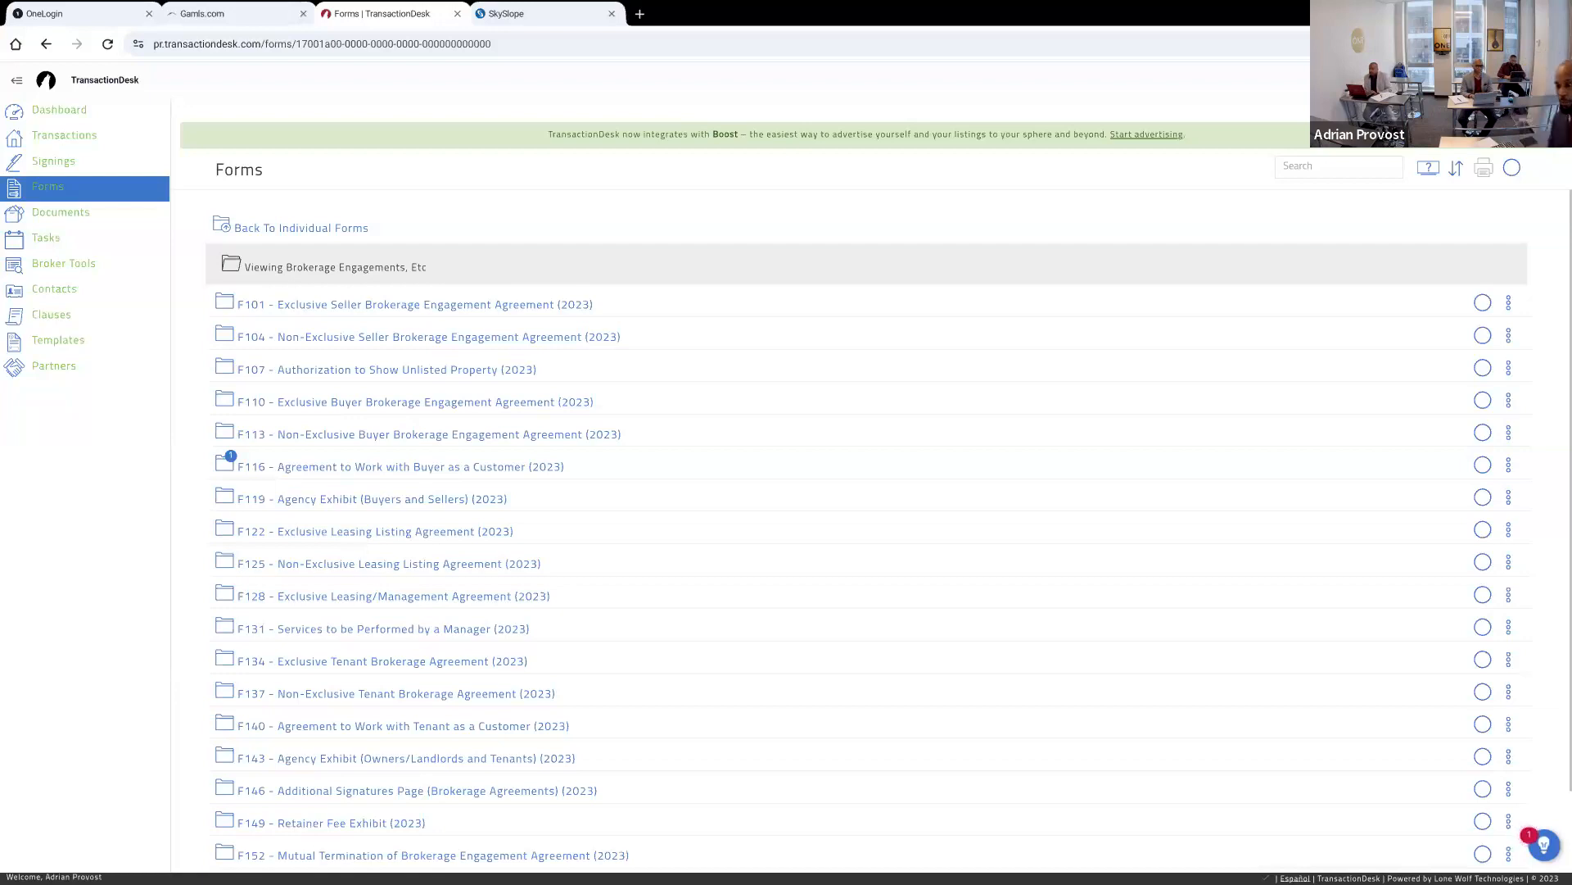
pyautogui.scroll(-1, 869, 532)
pyautogui.scroll(1, 868, 533)
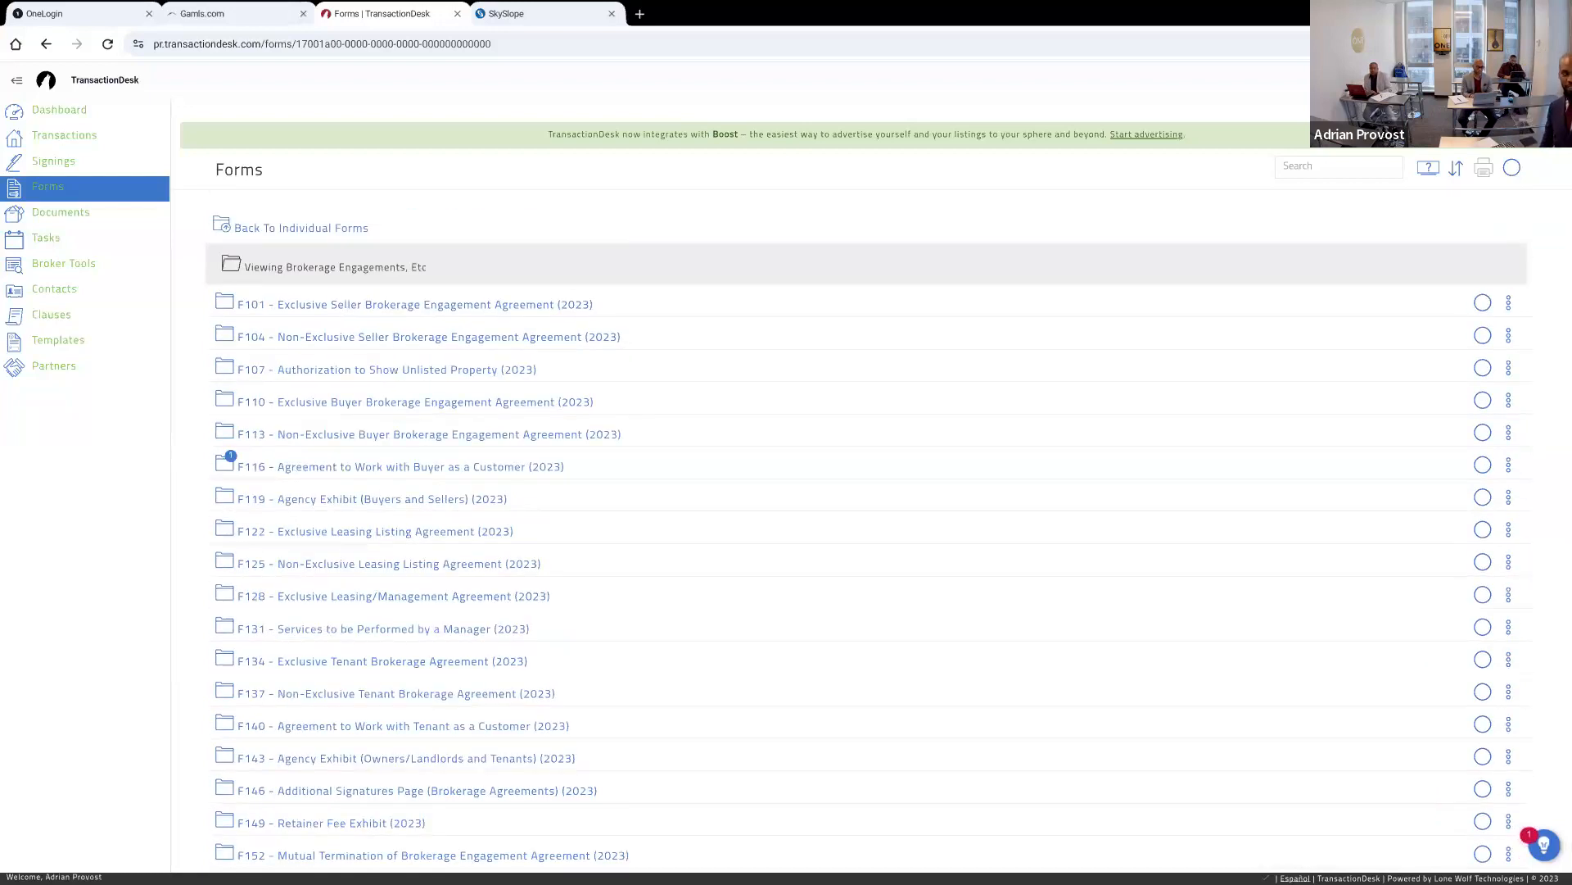
pyautogui.click(17, 80)
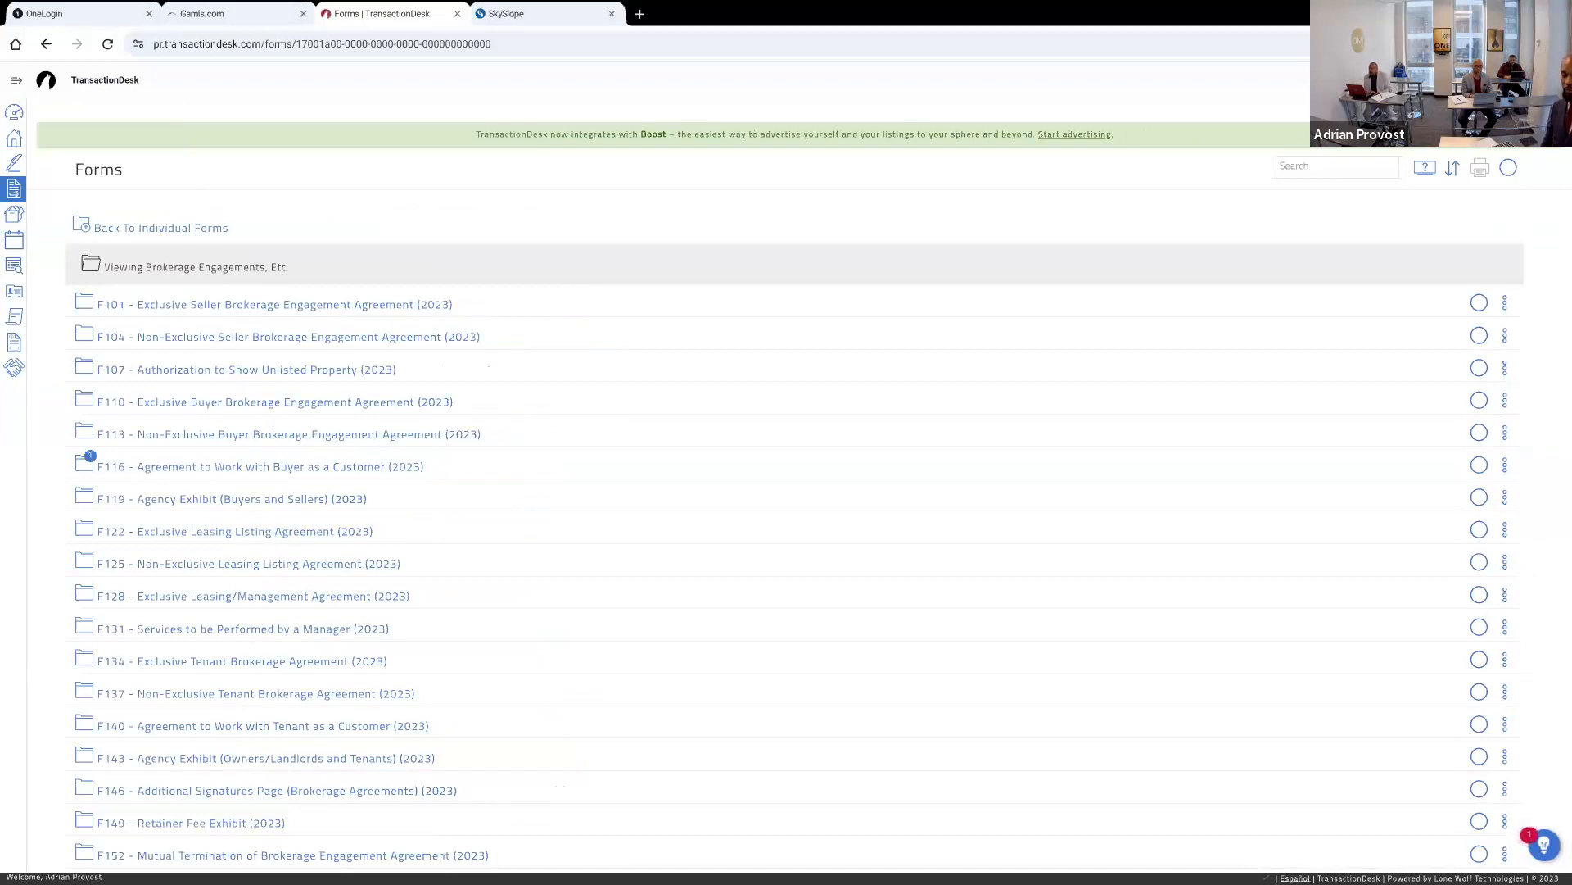
pyautogui.scroll(-1, 794, 530)
pyautogui.scroll(1, 794, 531)
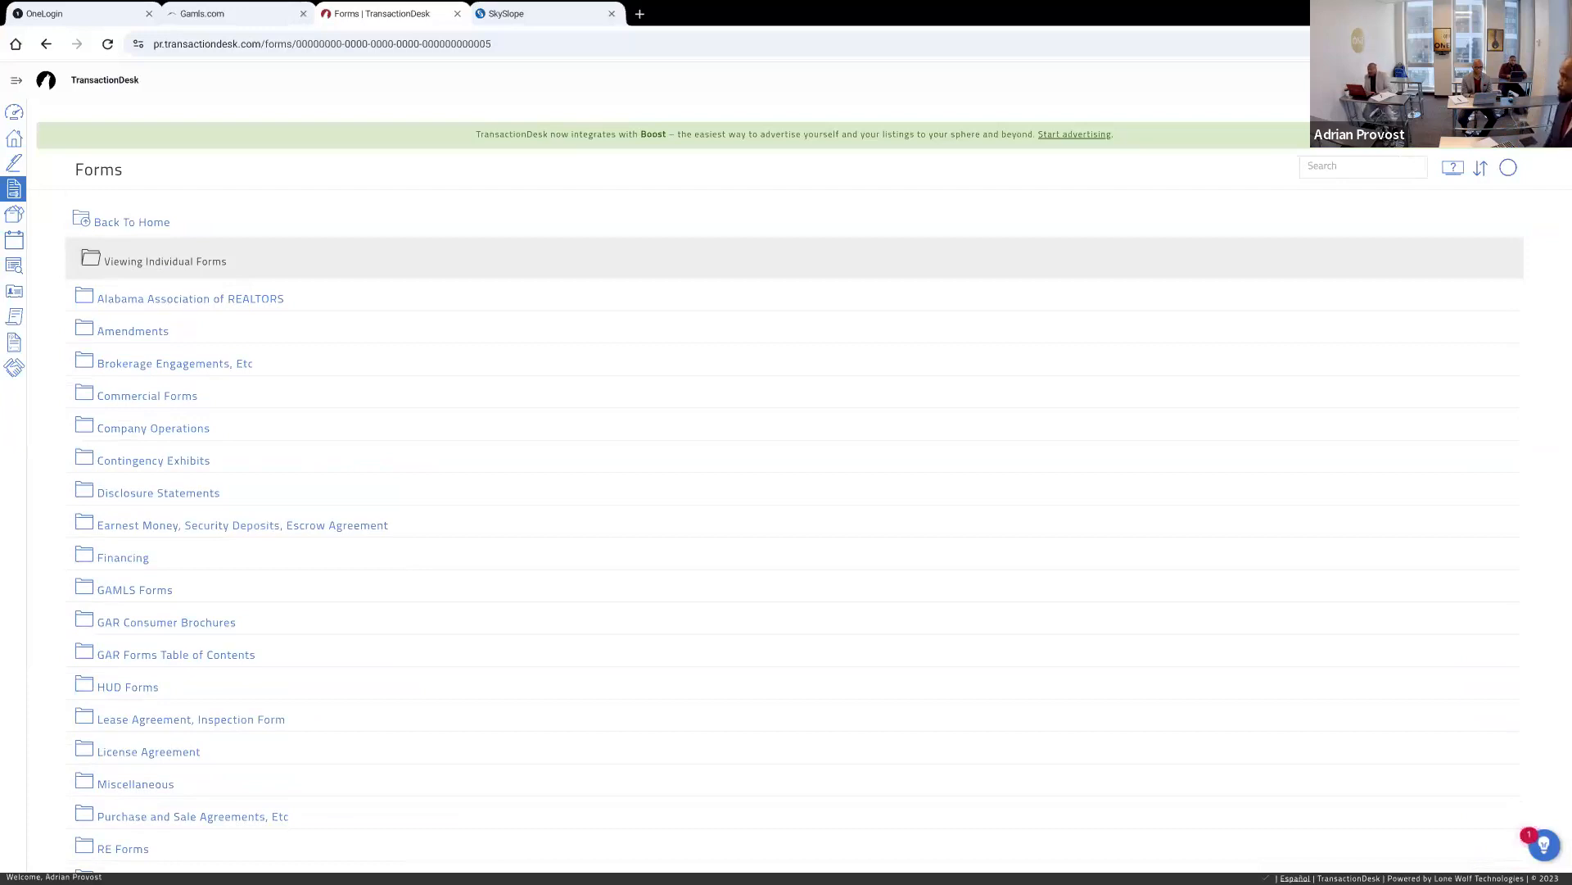
pyautogui.scroll(-1, 786, 524)
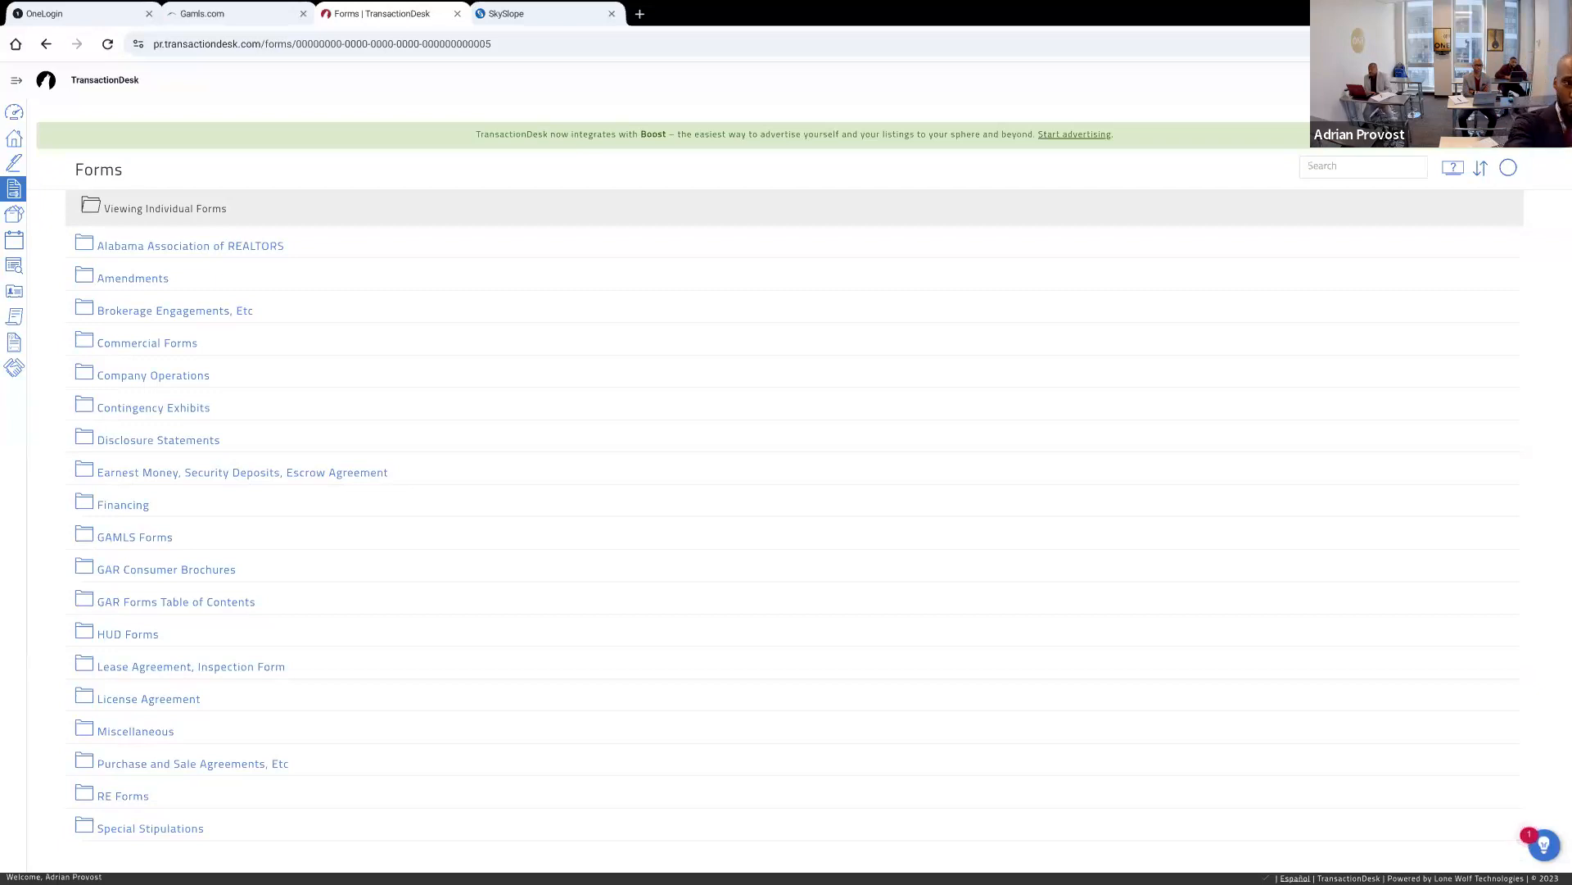
# Close the TransactionDesk and Georgia MLS pages and open FMLS from the app portal
pyautogui.hotkey('ctrl', 'w')
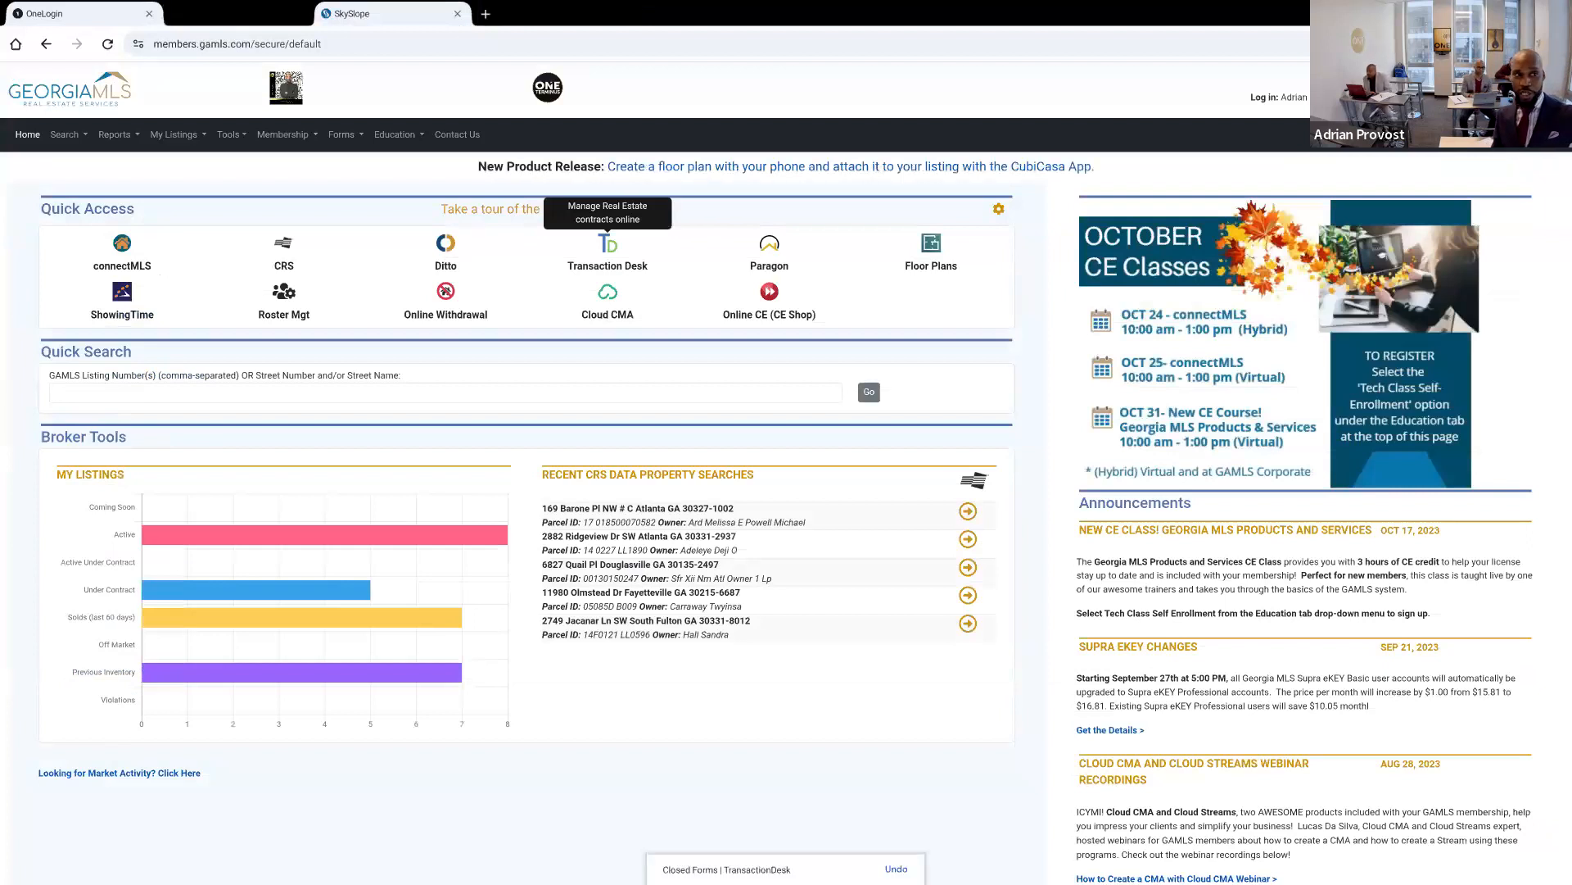
pyautogui.hotkey('ctrl', 'w')
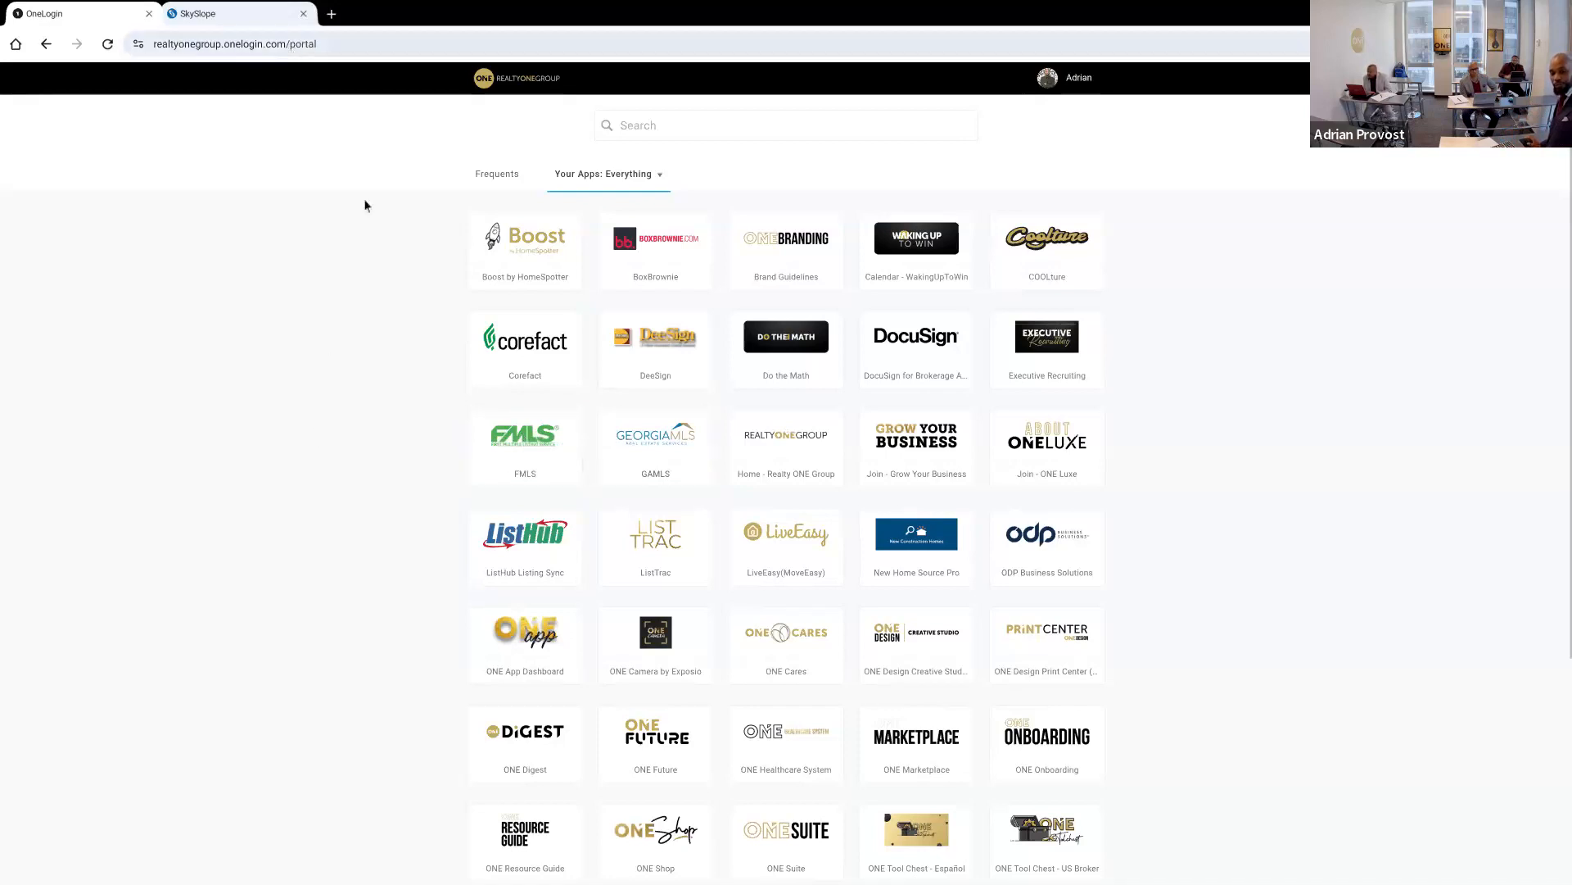
pyautogui.click(544, 459)
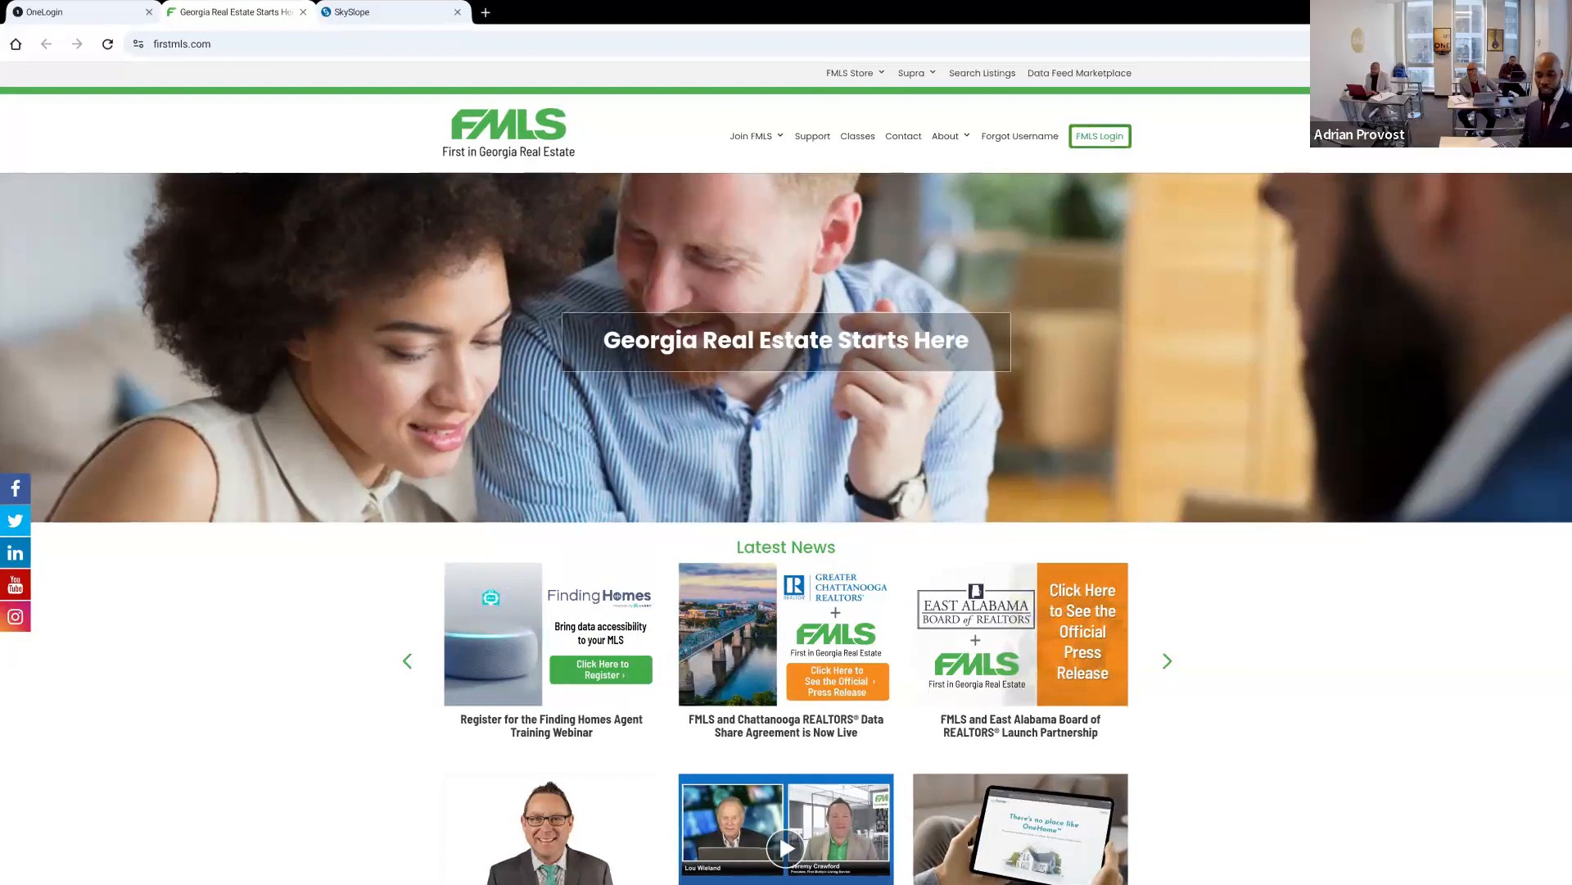
# Sign in to FMLS with the saved login ID and password and open Remine Docs+ from its products
pyautogui.scroll(-3, 786, 524)
pyautogui.scroll(1, 786, 524)
pyautogui.scroll(3, 463, 248)
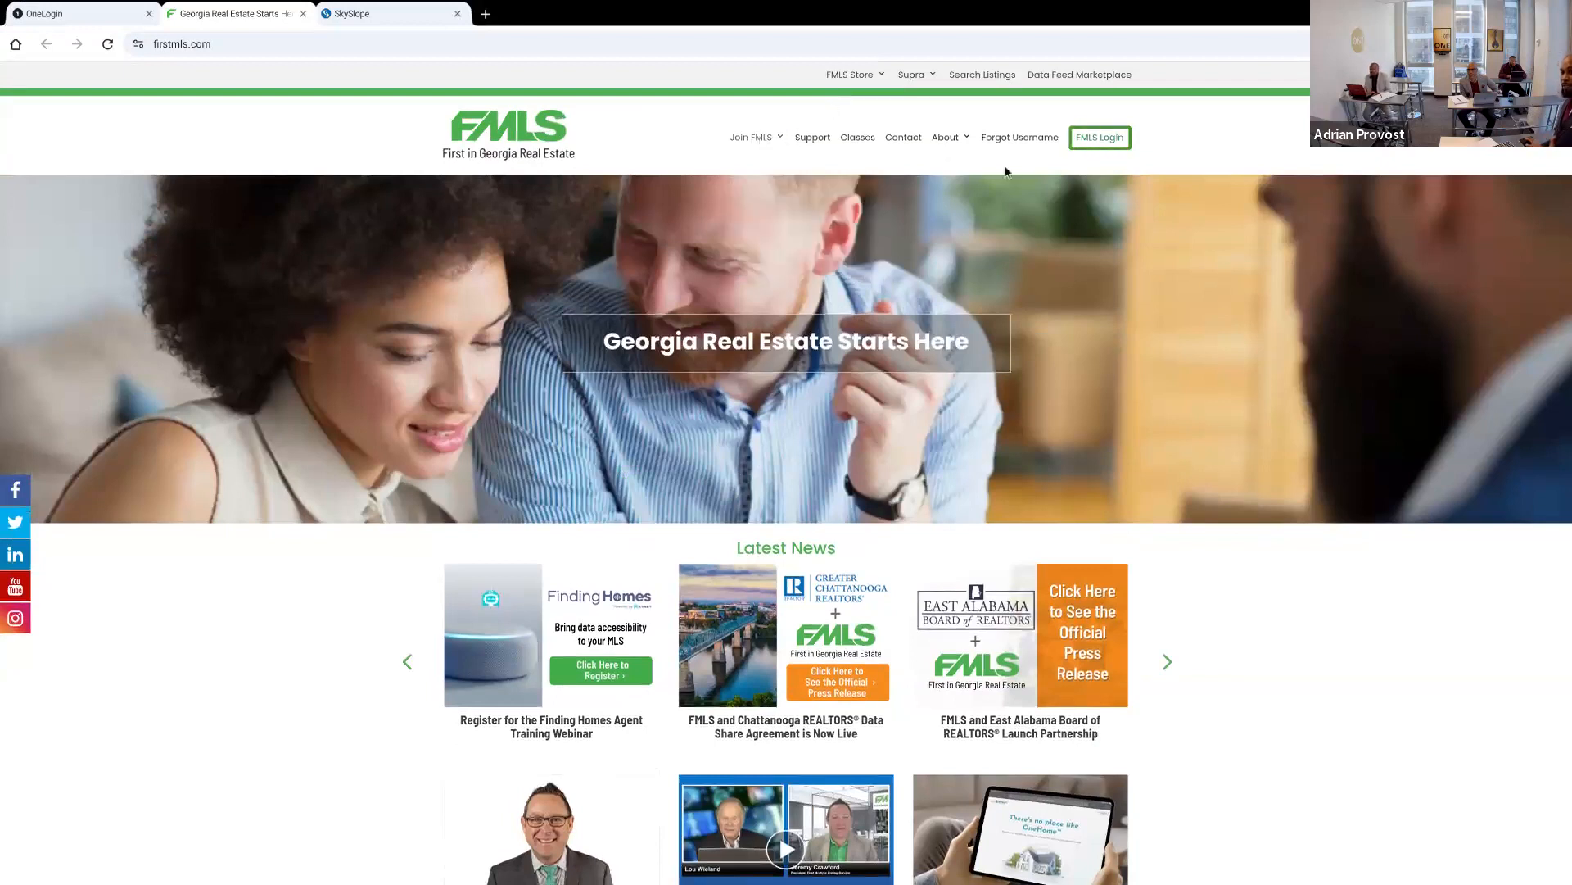
pyautogui.click(1071, 143)
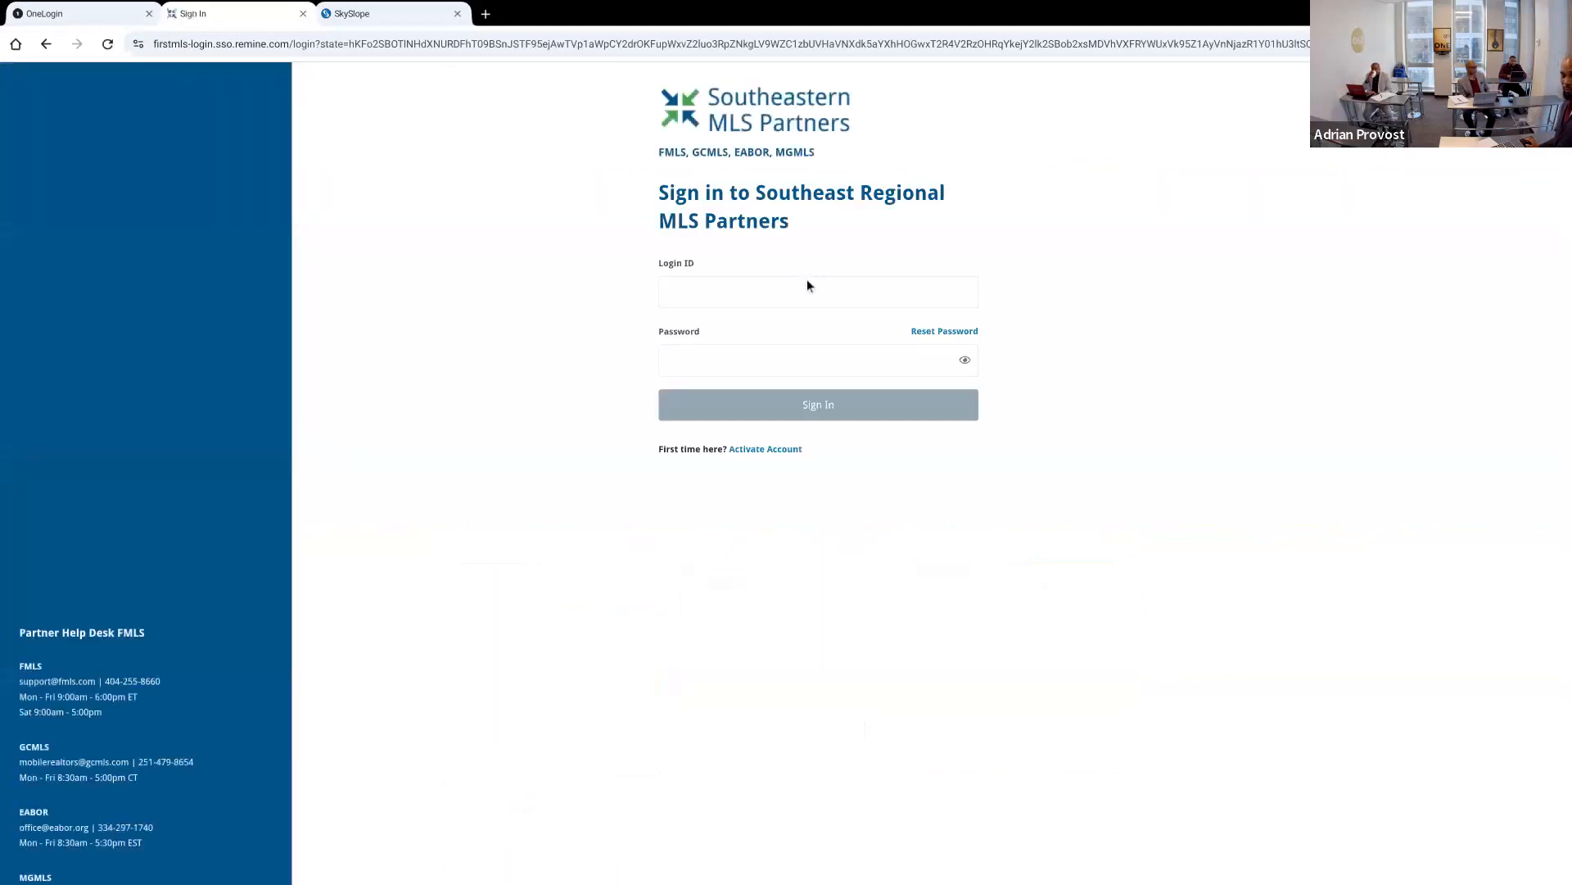
pyautogui.click(807, 280)
pyautogui.click(688, 800)
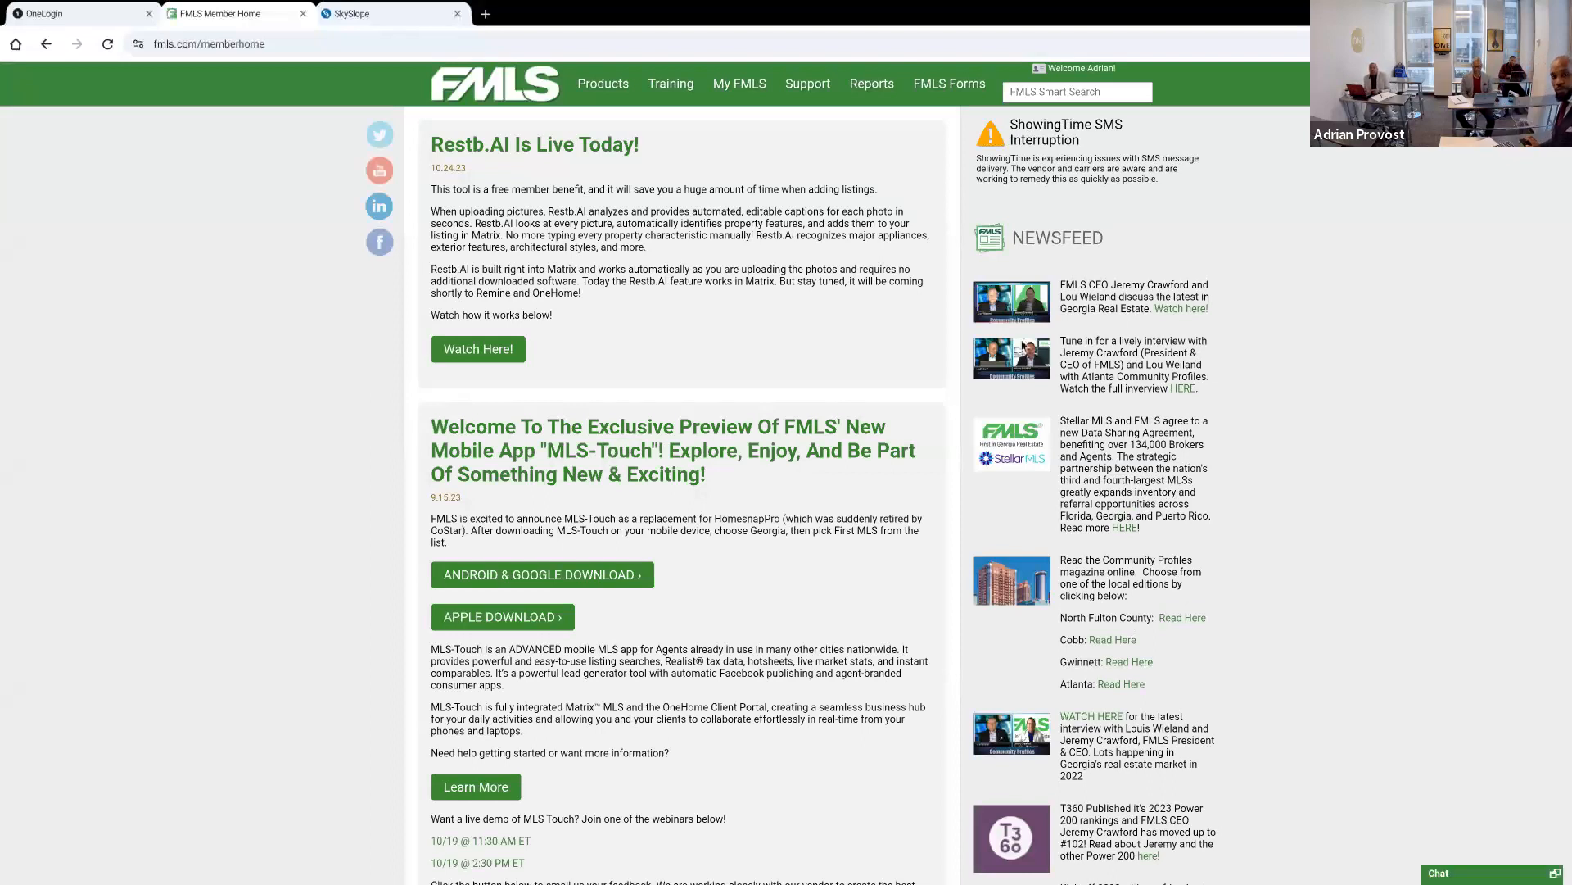
pyautogui.moveTo(654, 81)
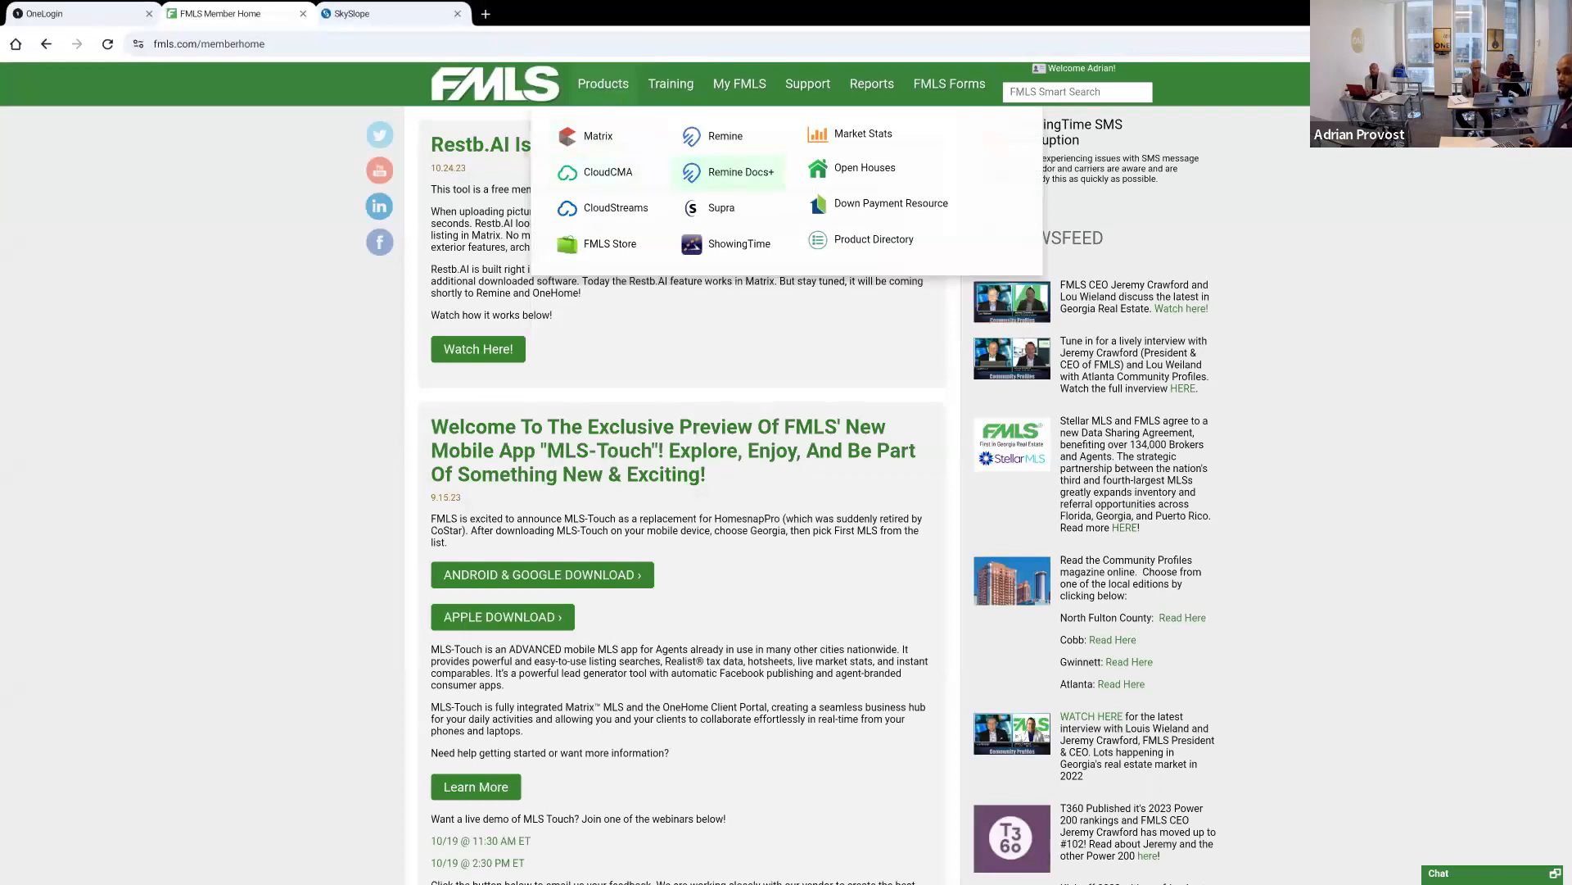
pyautogui.click(720, 179)
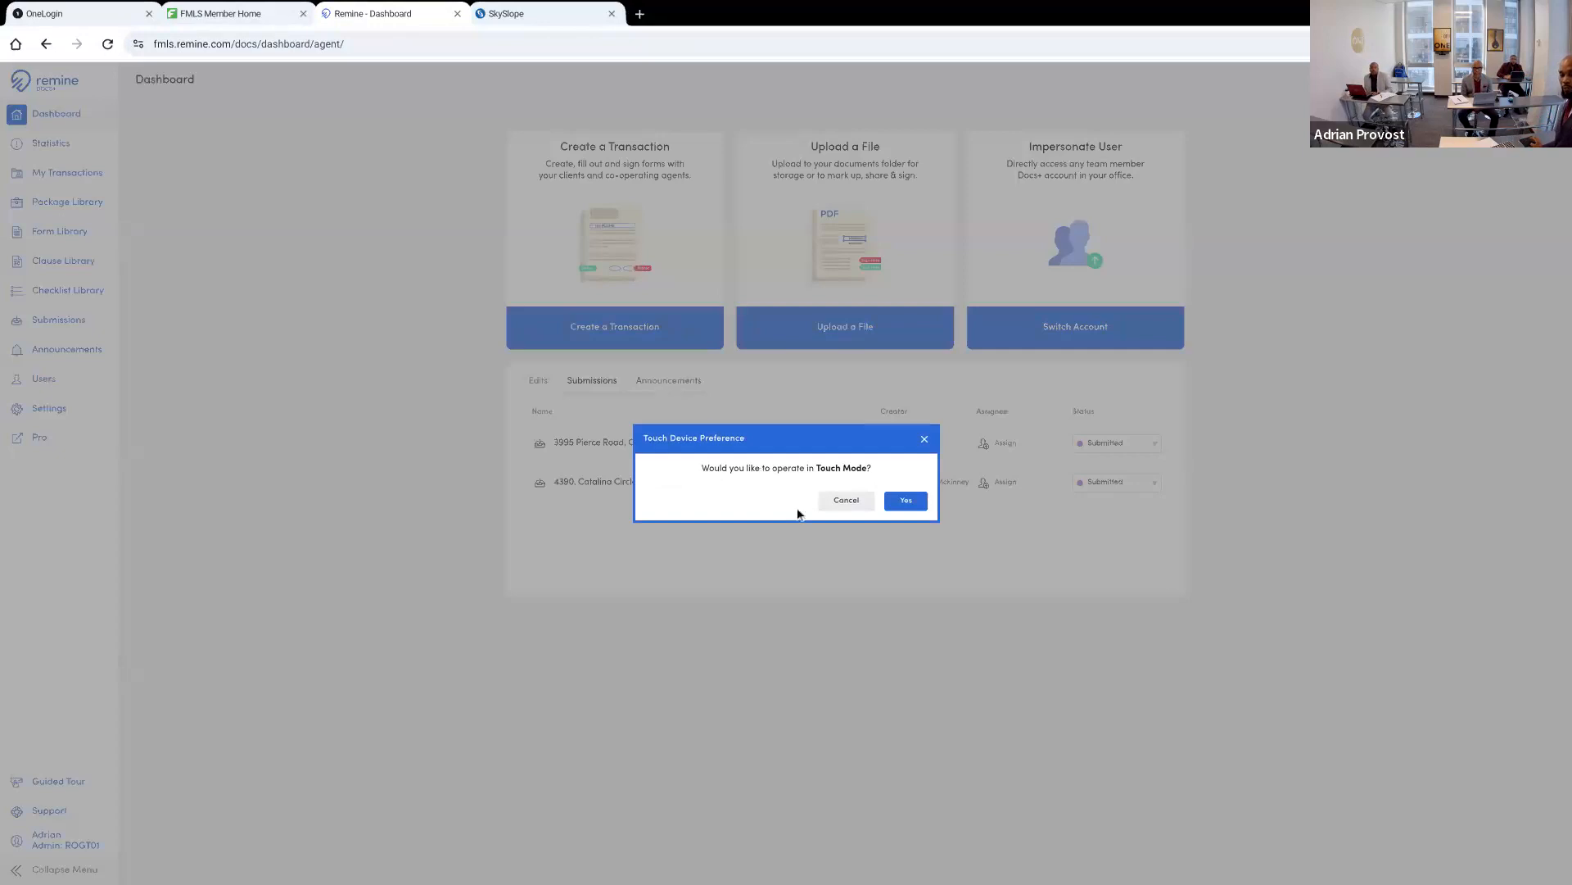
# Accept Touch Mode in Remine Docs+, expand the navigation menu and show the Edits list on the dashboard
pyautogui.click(893, 502)
pyautogui.click(895, 502)
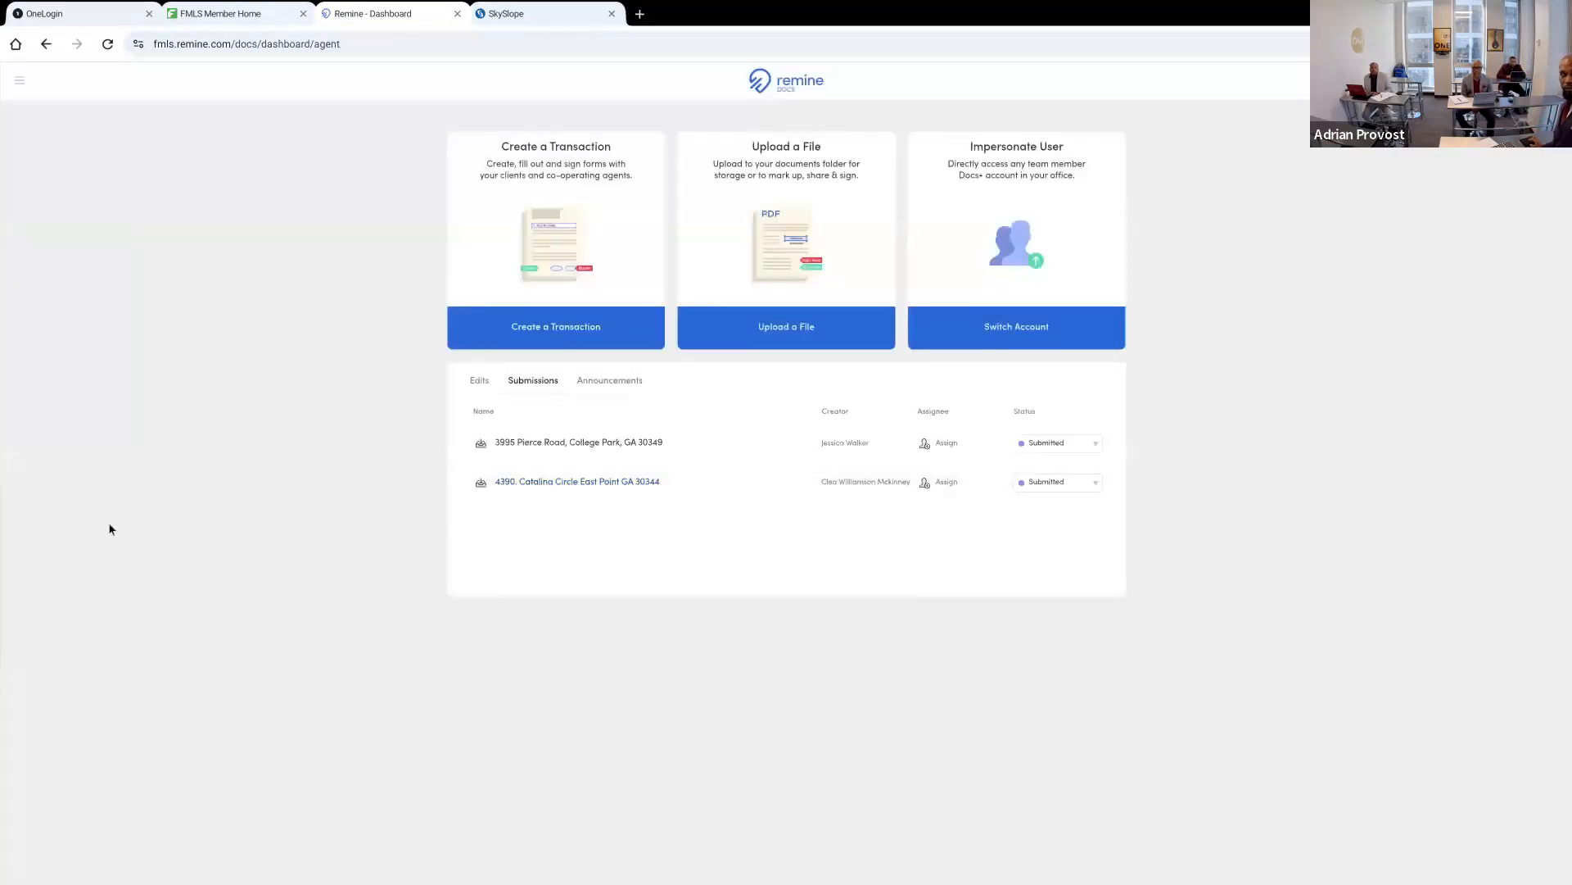
pyautogui.click(18, 86)
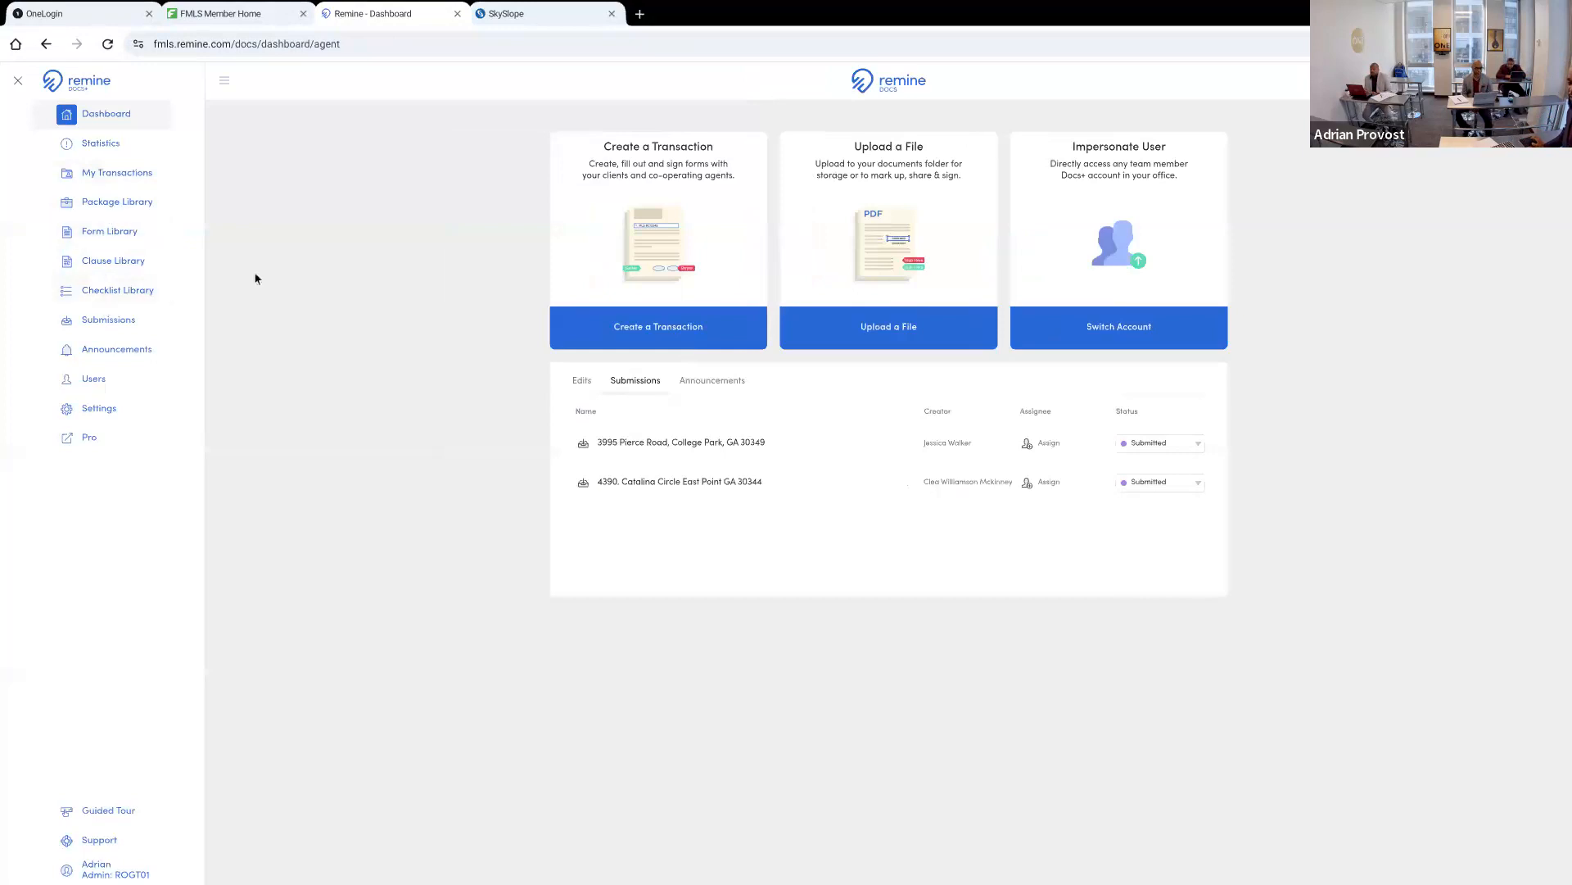
pyautogui.click(583, 381)
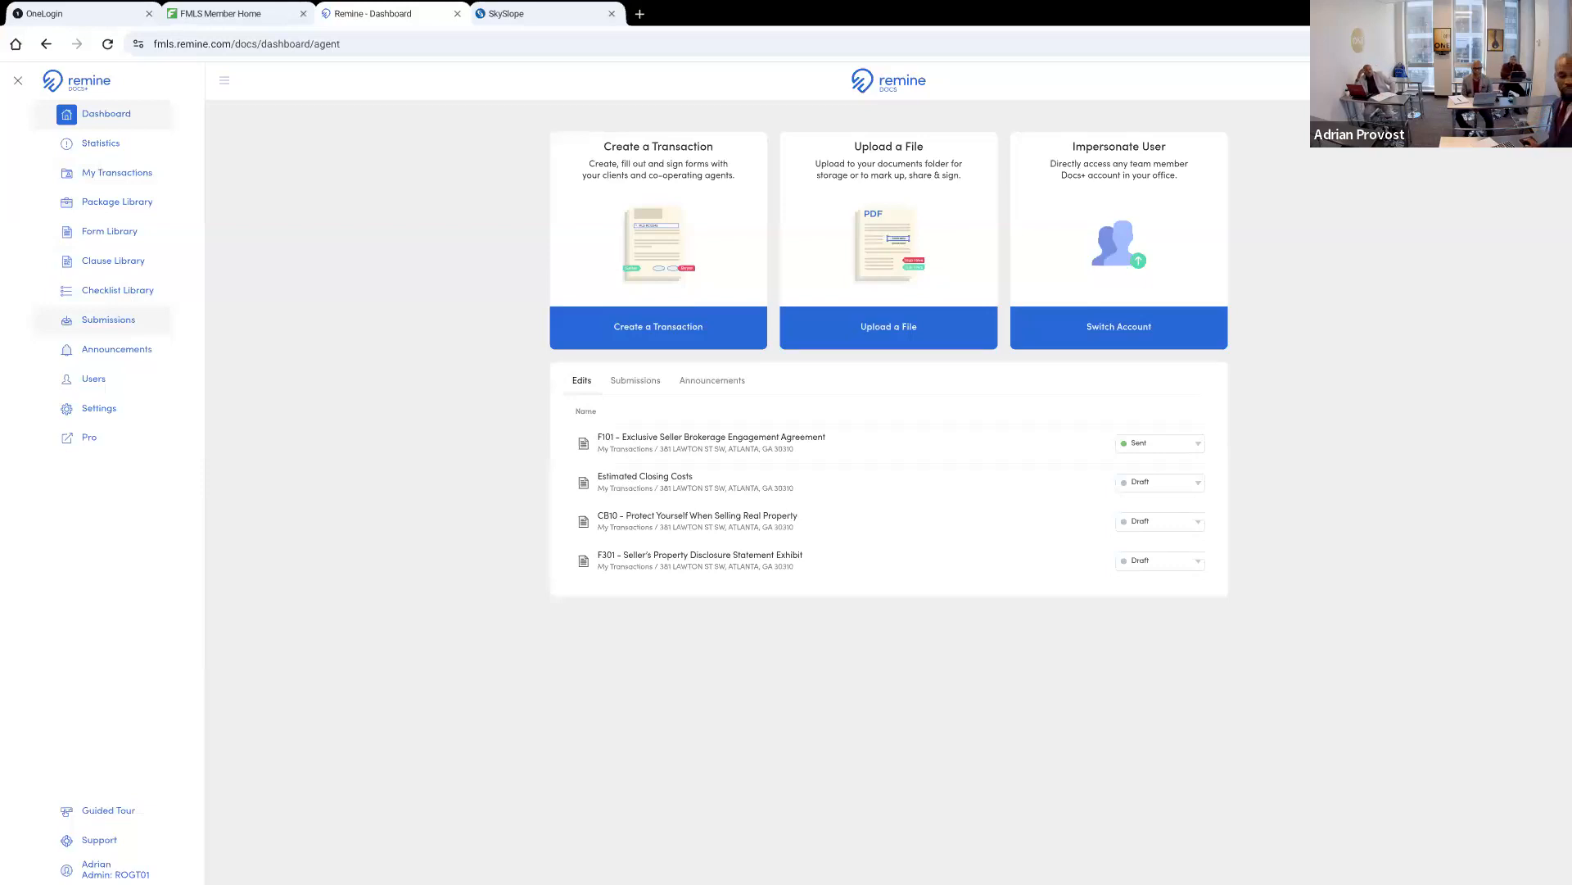
pyautogui.click(263, 13)
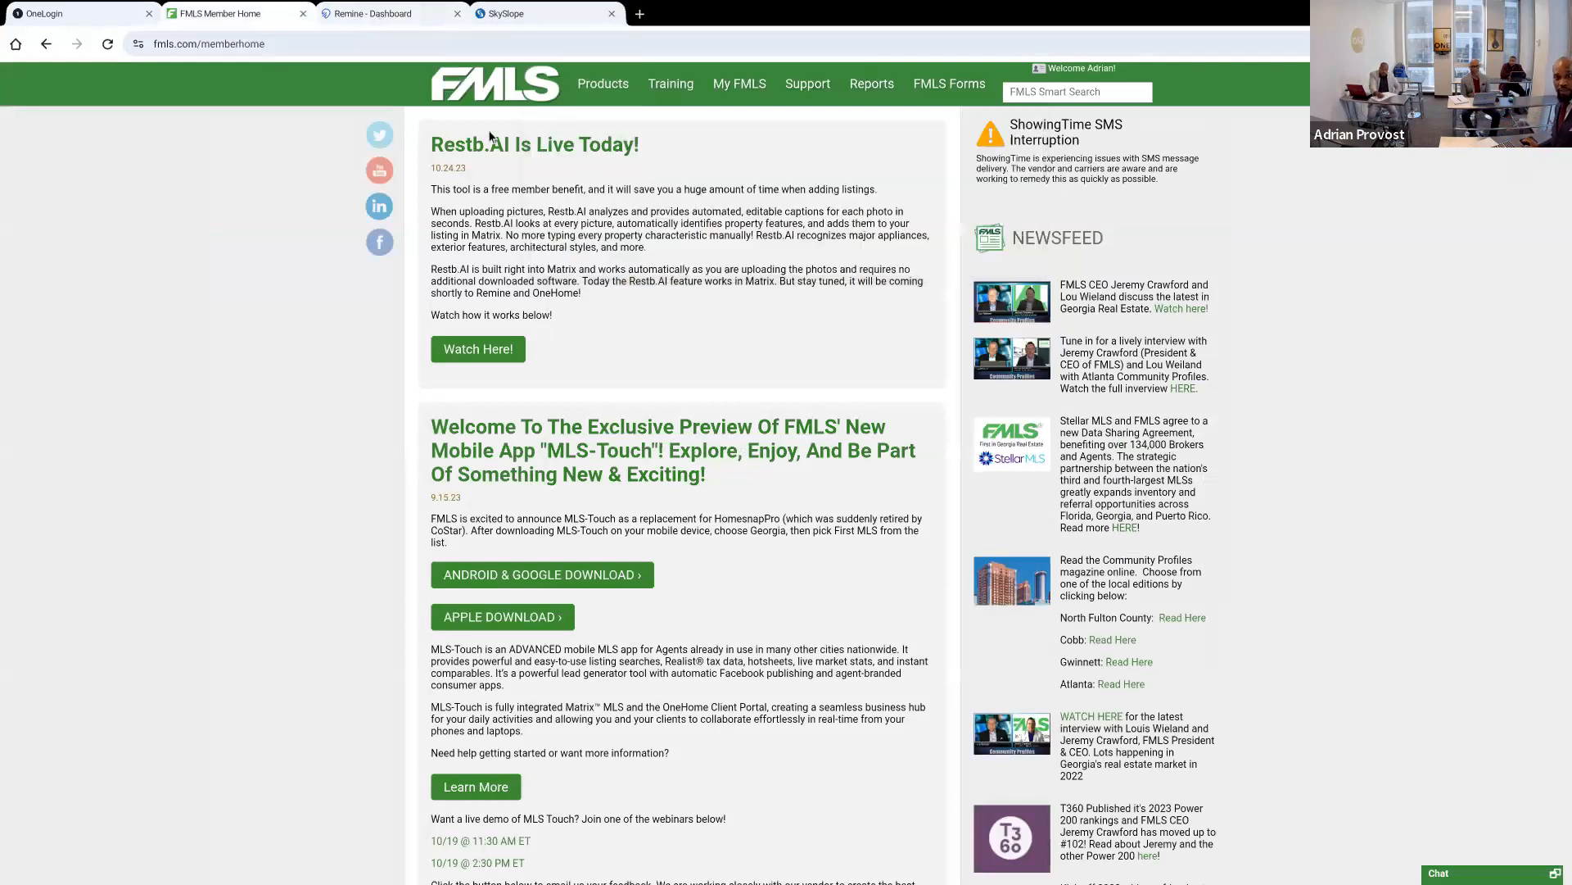
pyautogui.click(412, 15)
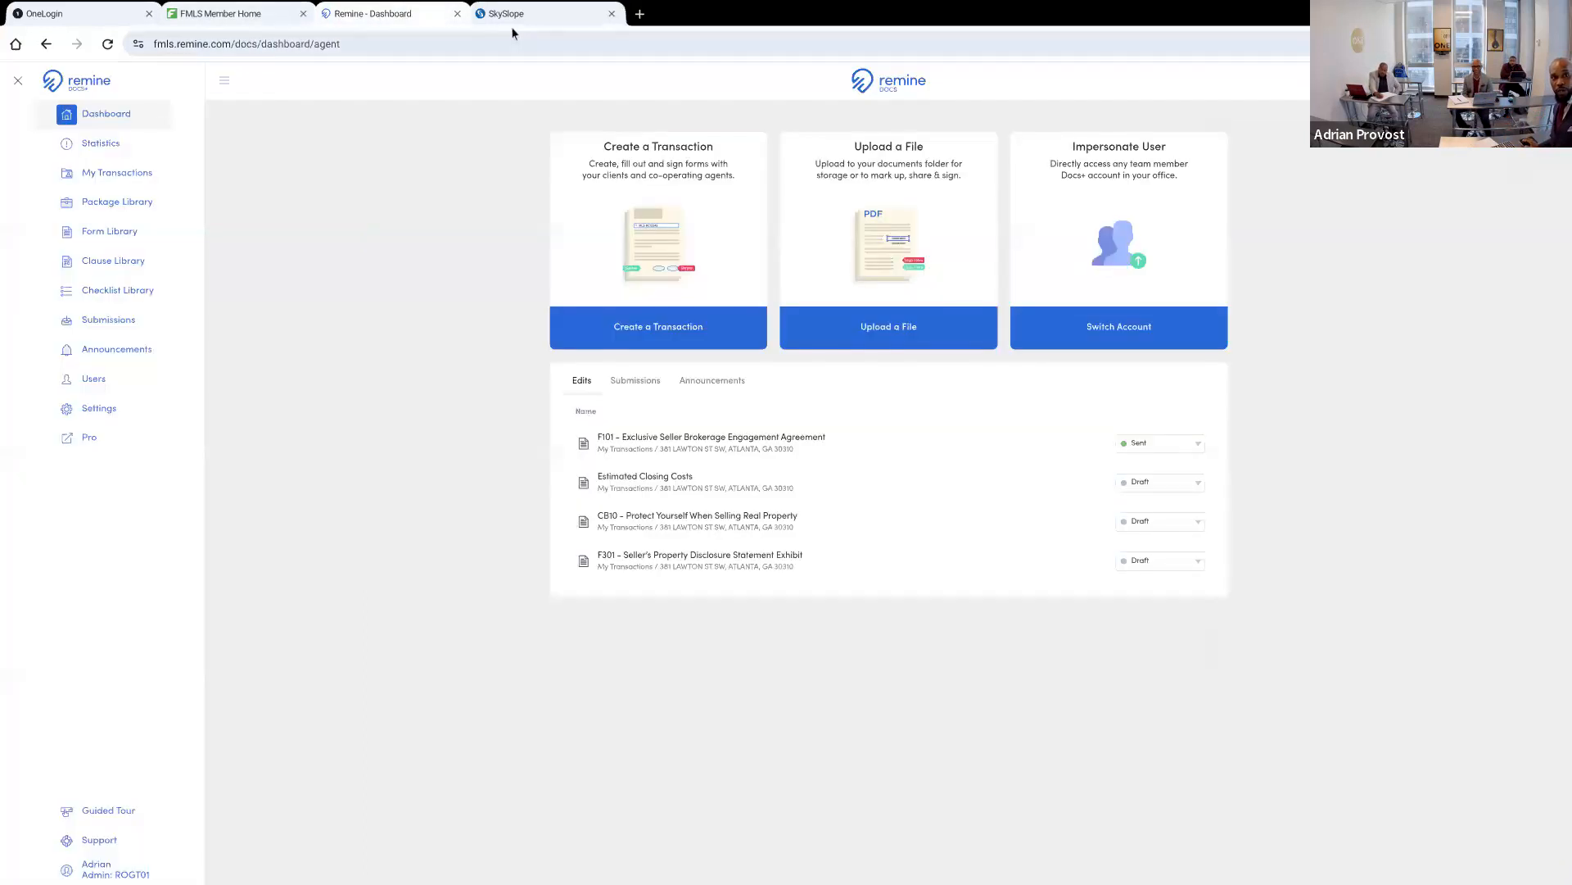
pyautogui.click(524, 17)
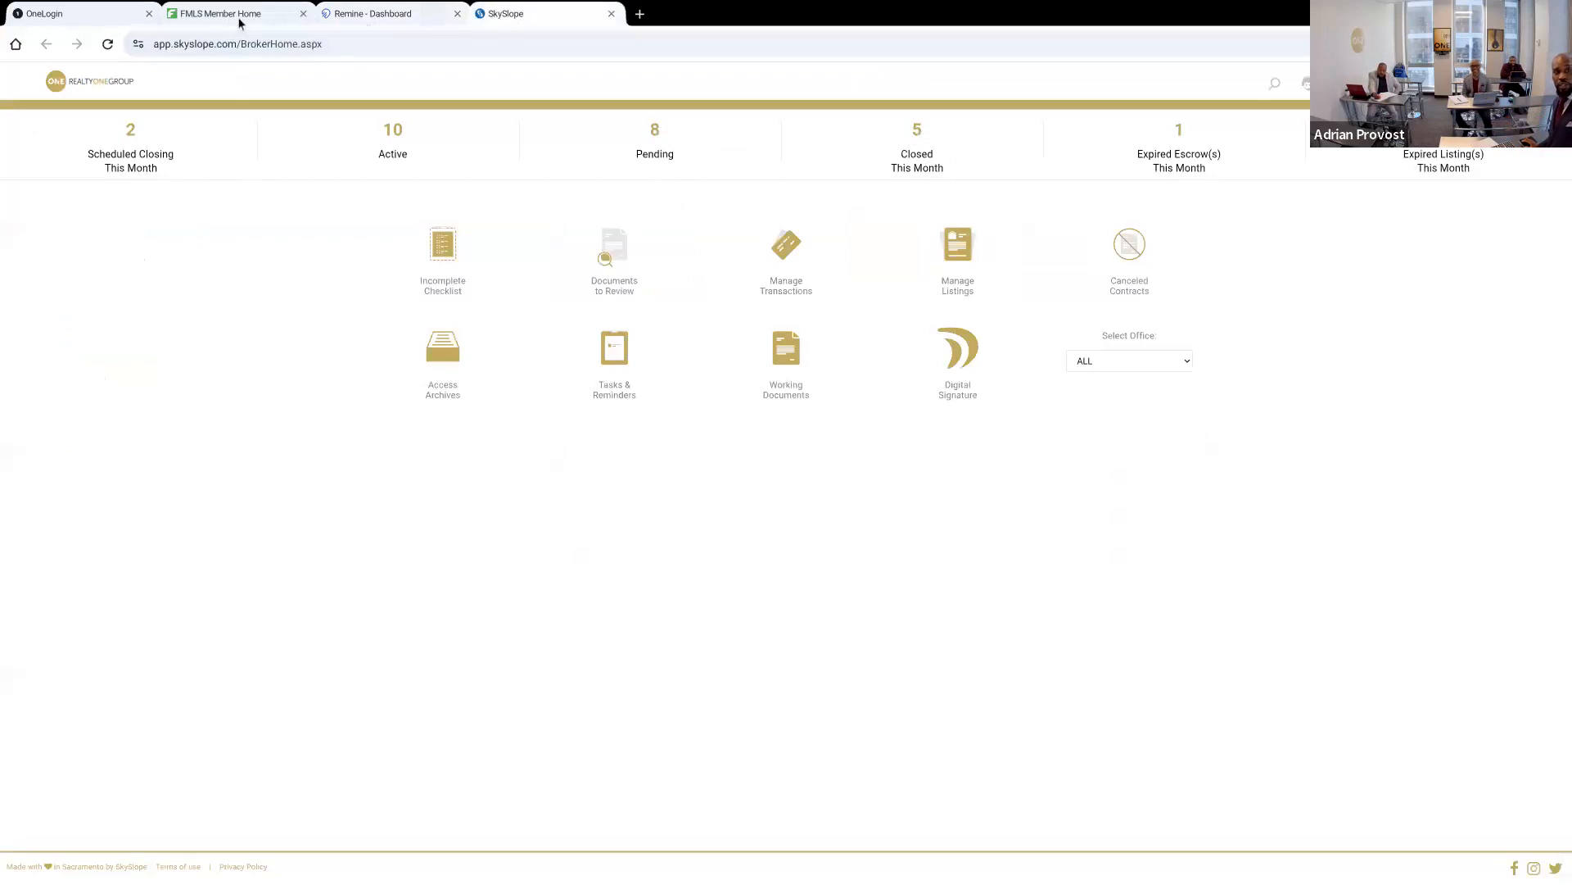
pyautogui.click(355, 16)
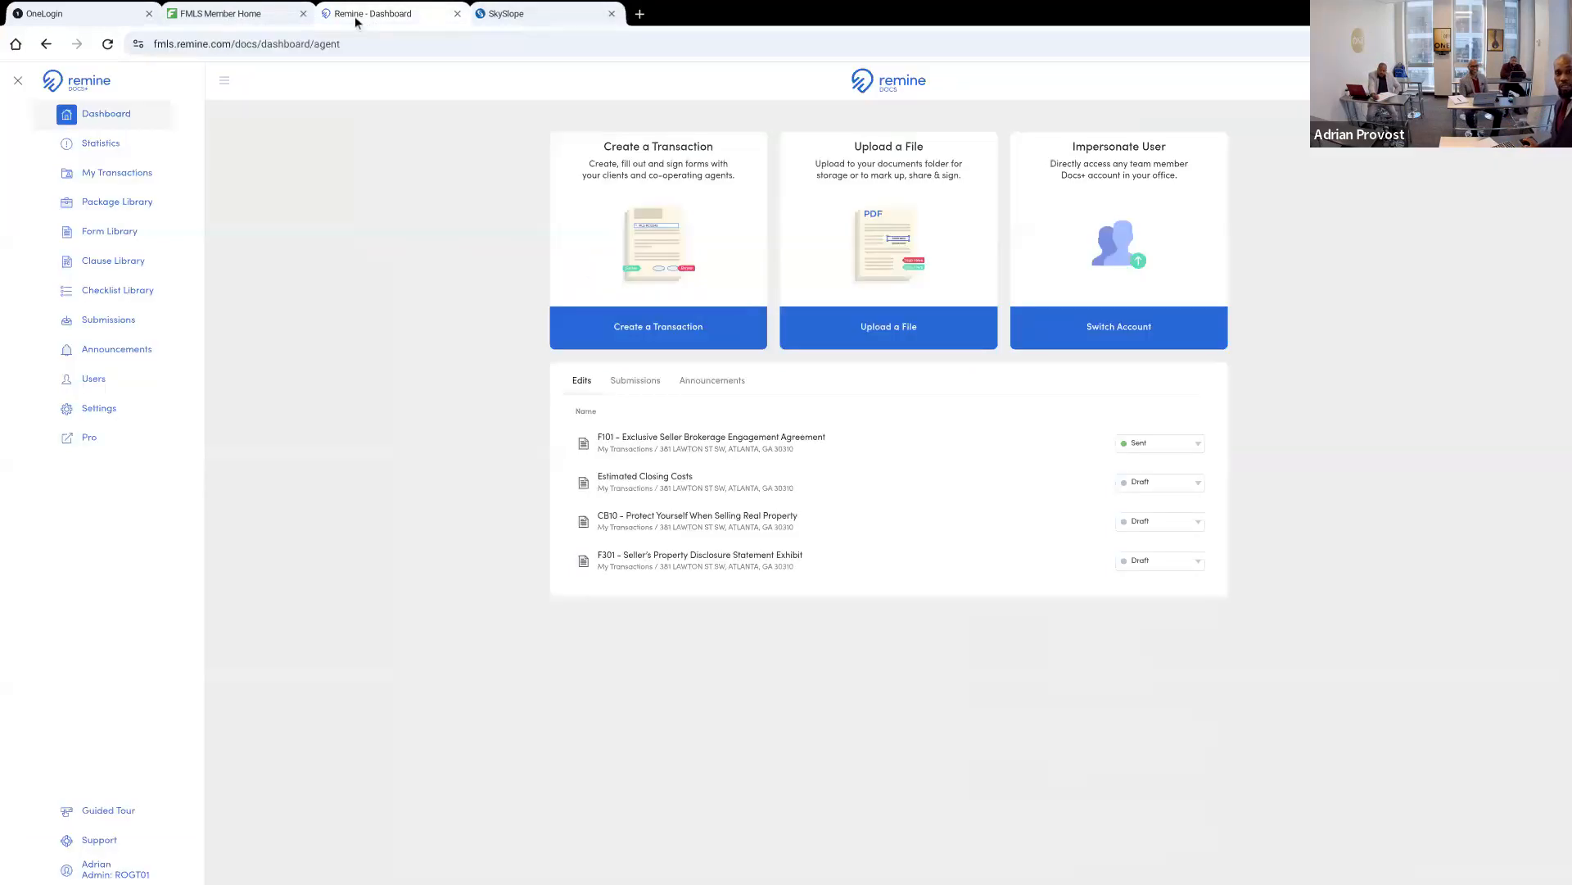
# Switch to SkySlope, open the new listing assistant from Manage Listings and return to the broker home page
pyautogui.click(517, 13)
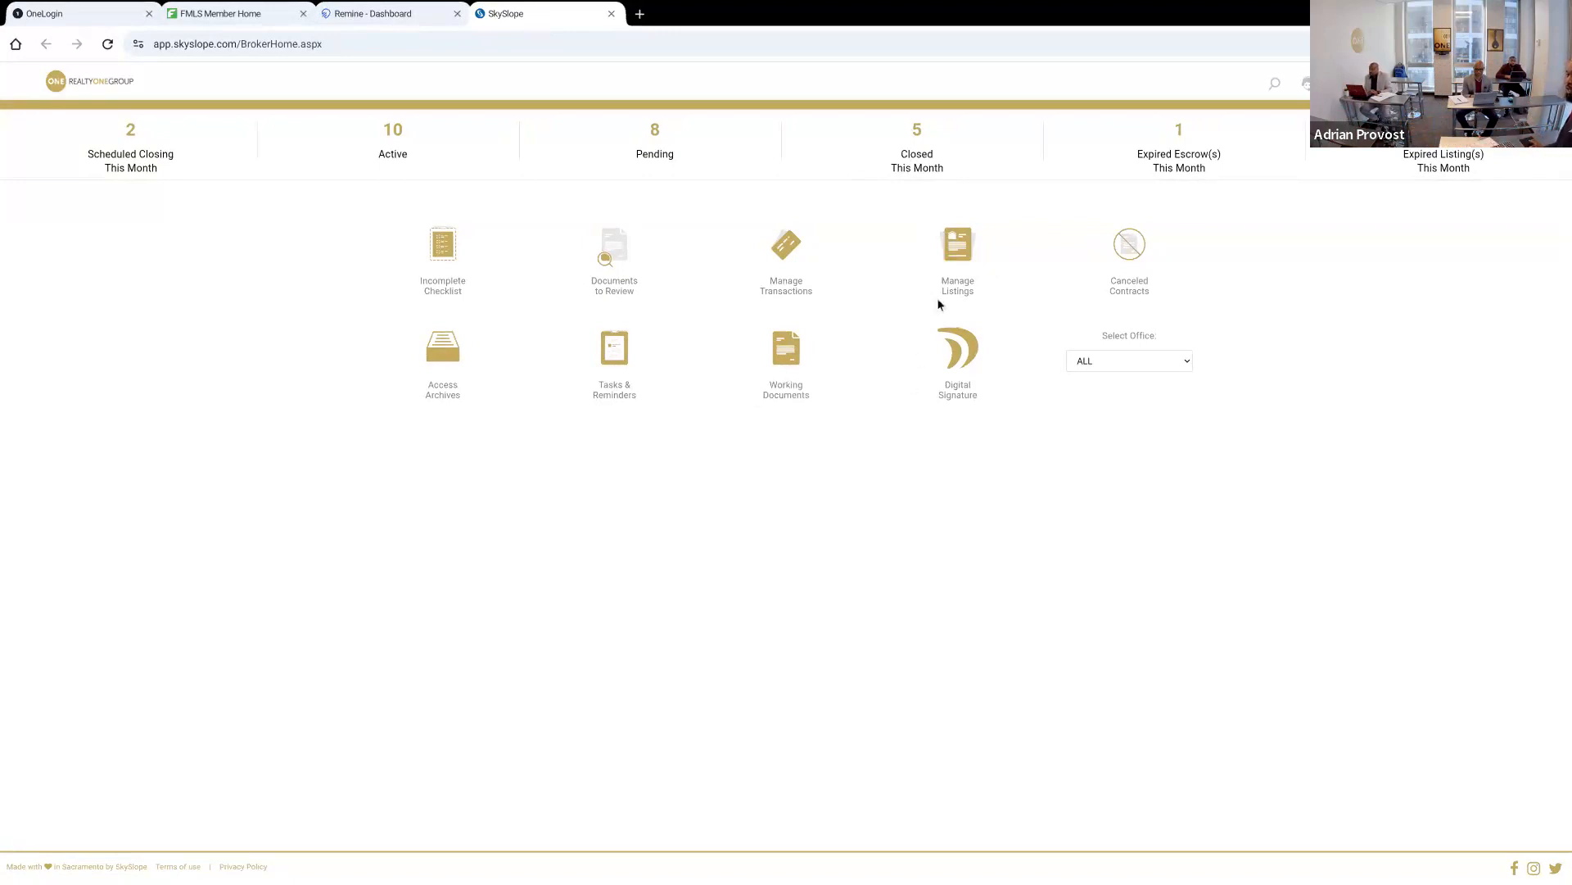
pyautogui.click(963, 262)
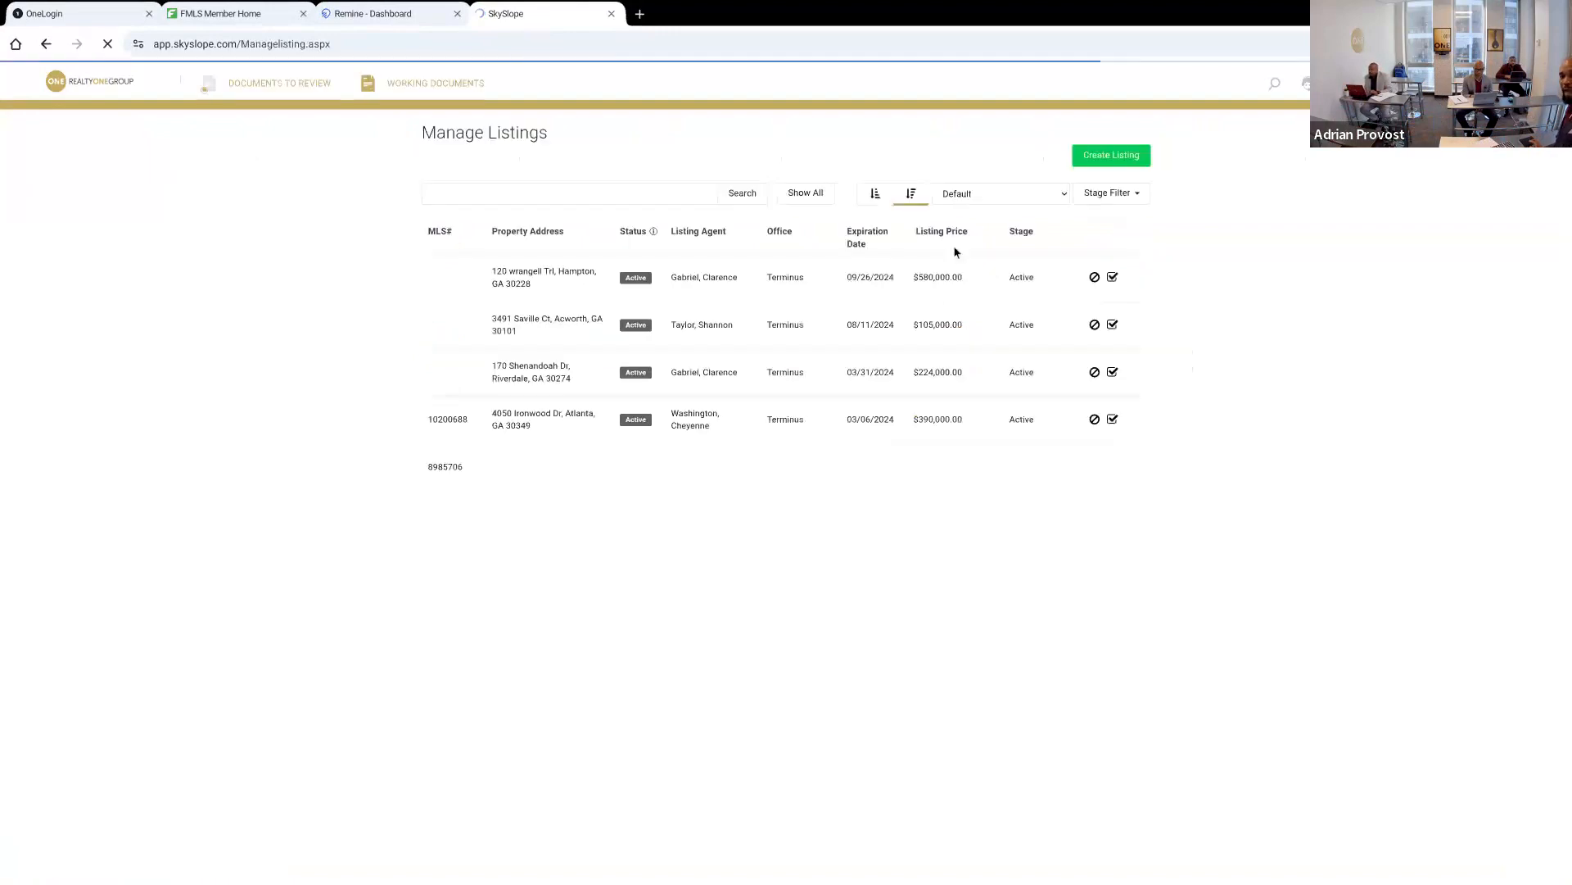
pyautogui.click(1093, 159)
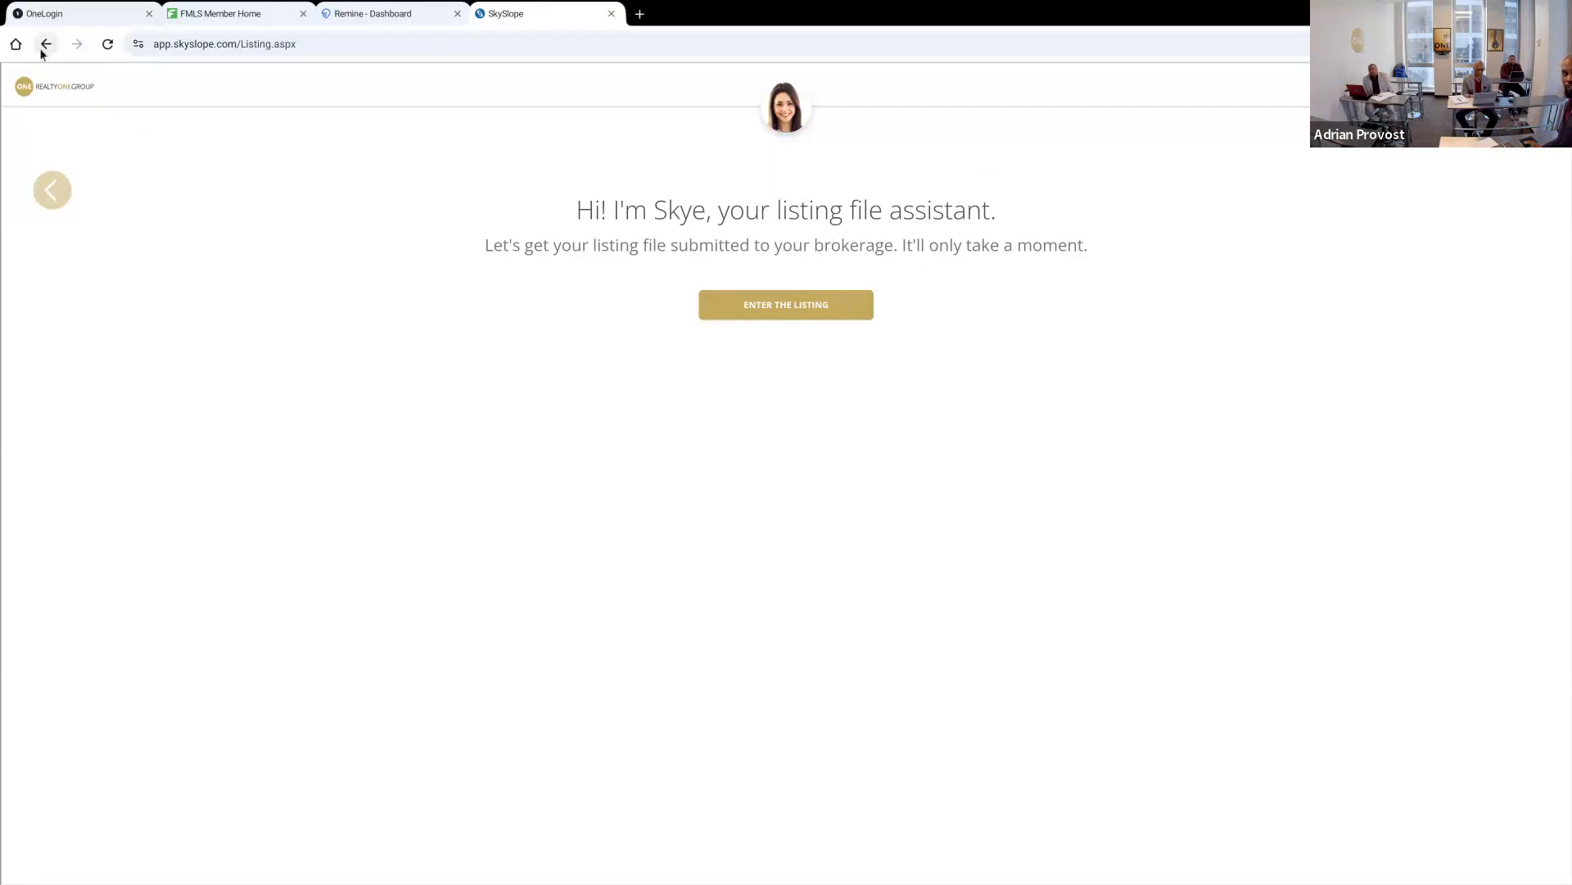
pyautogui.click(45, 190)
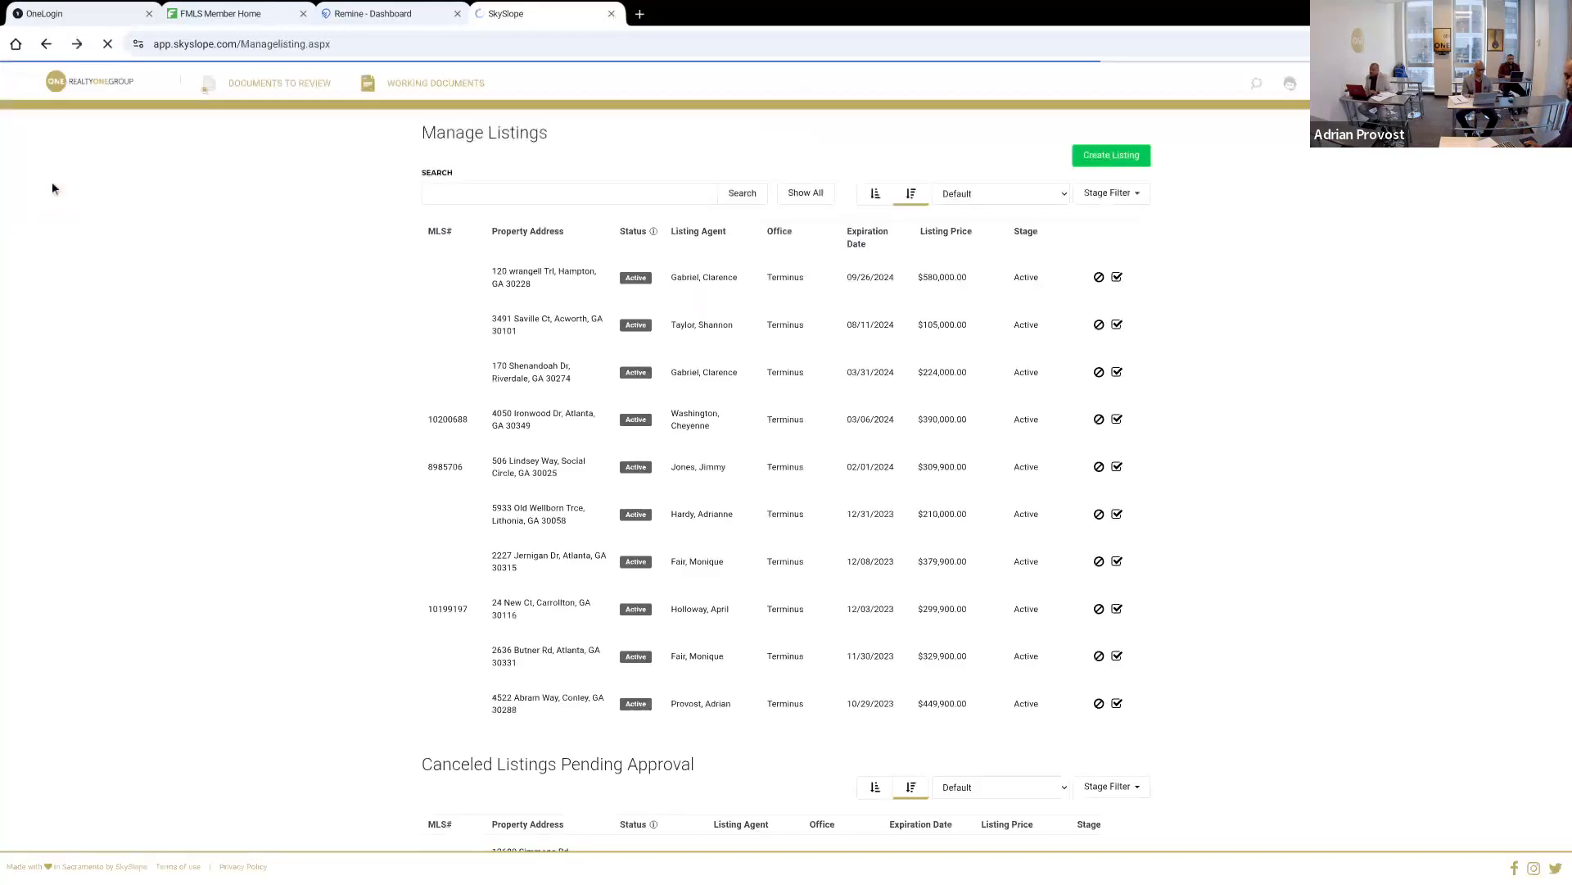
pyautogui.click(45, 45)
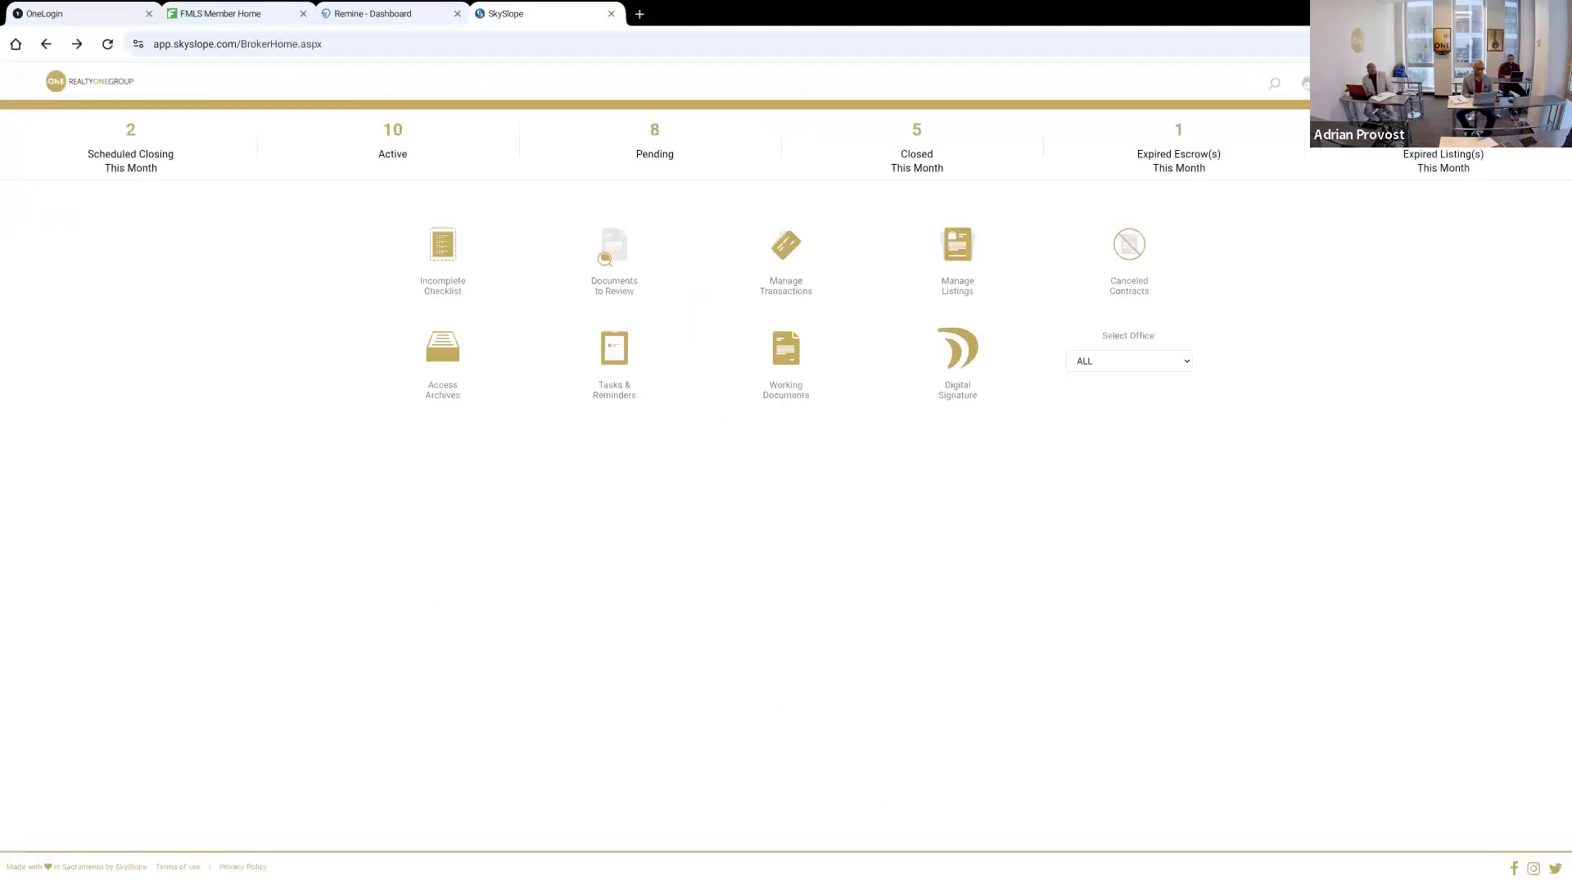
# Return to the Remine Docs+ dashboard and collapse its navigation menu
pyautogui.click(246, 14)
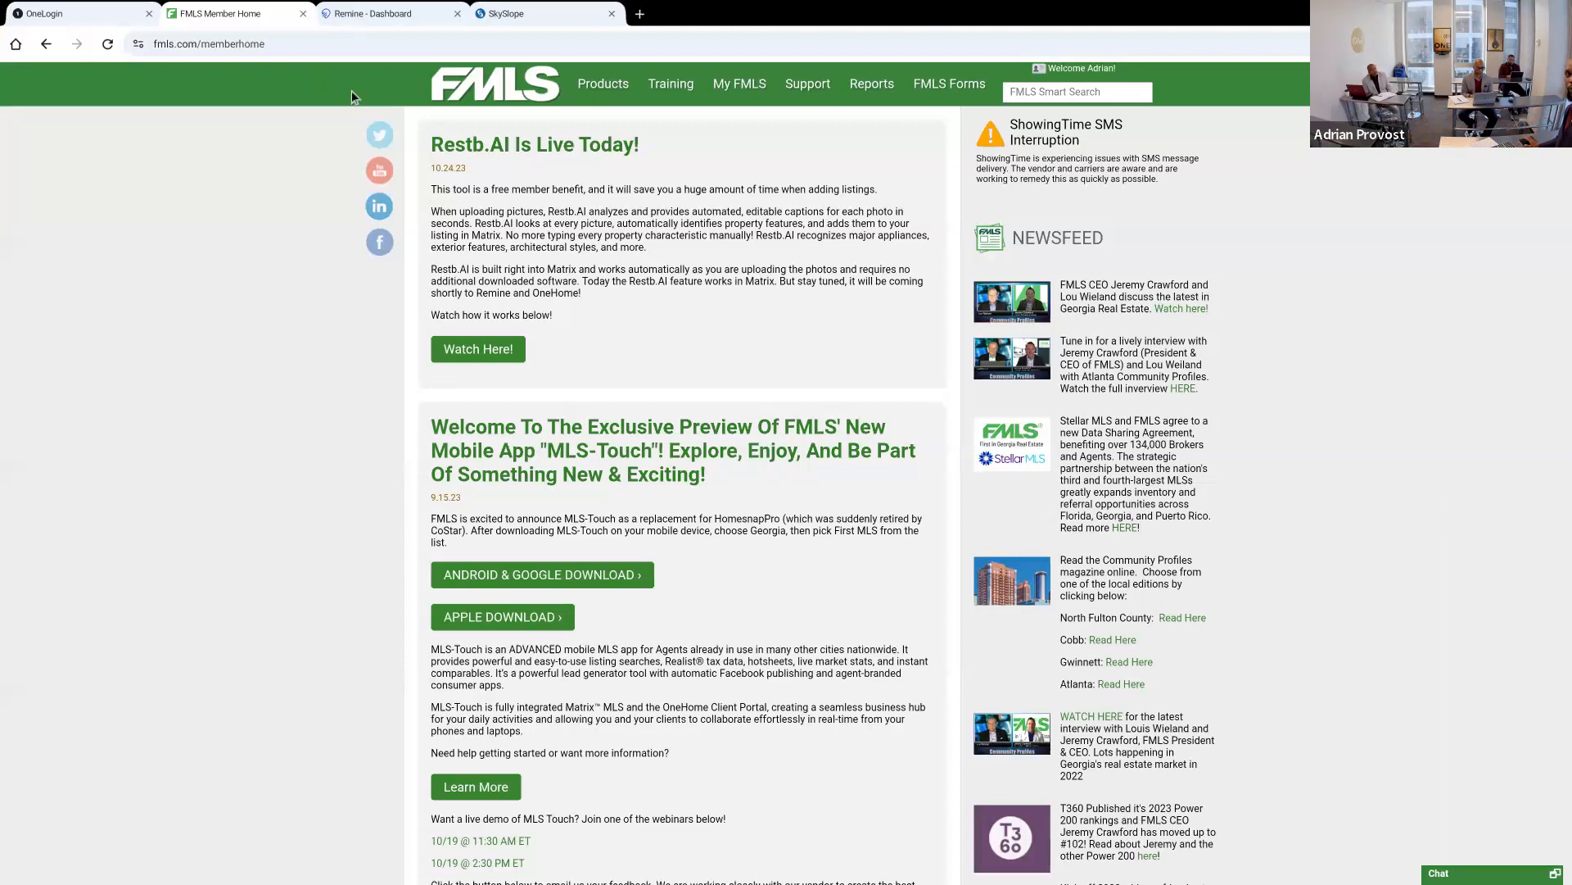
pyautogui.click(405, 18)
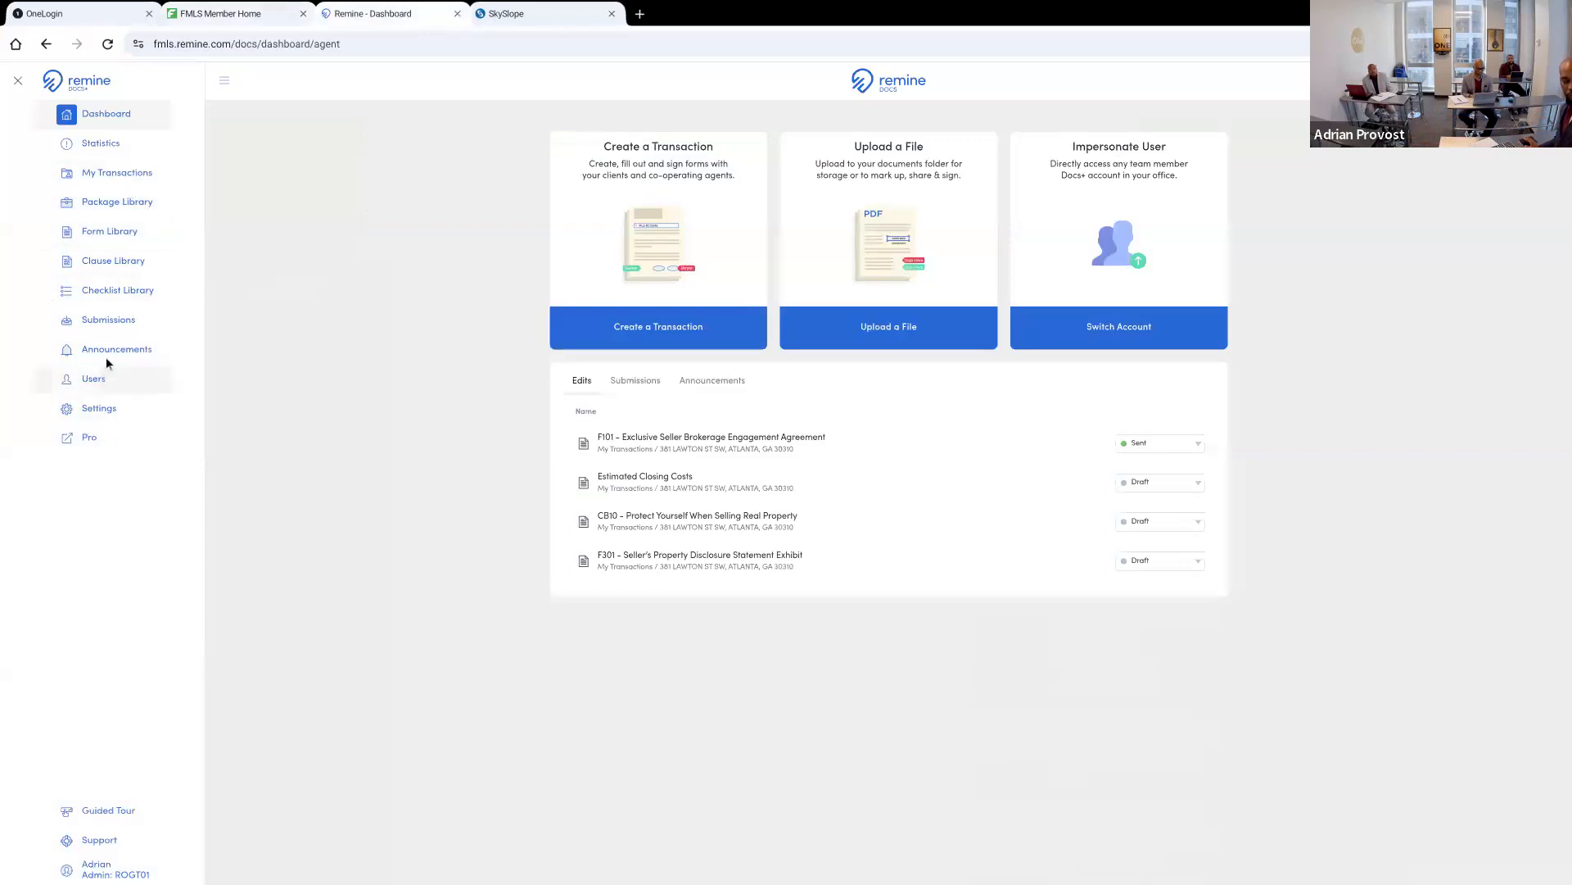
pyautogui.click(18, 81)
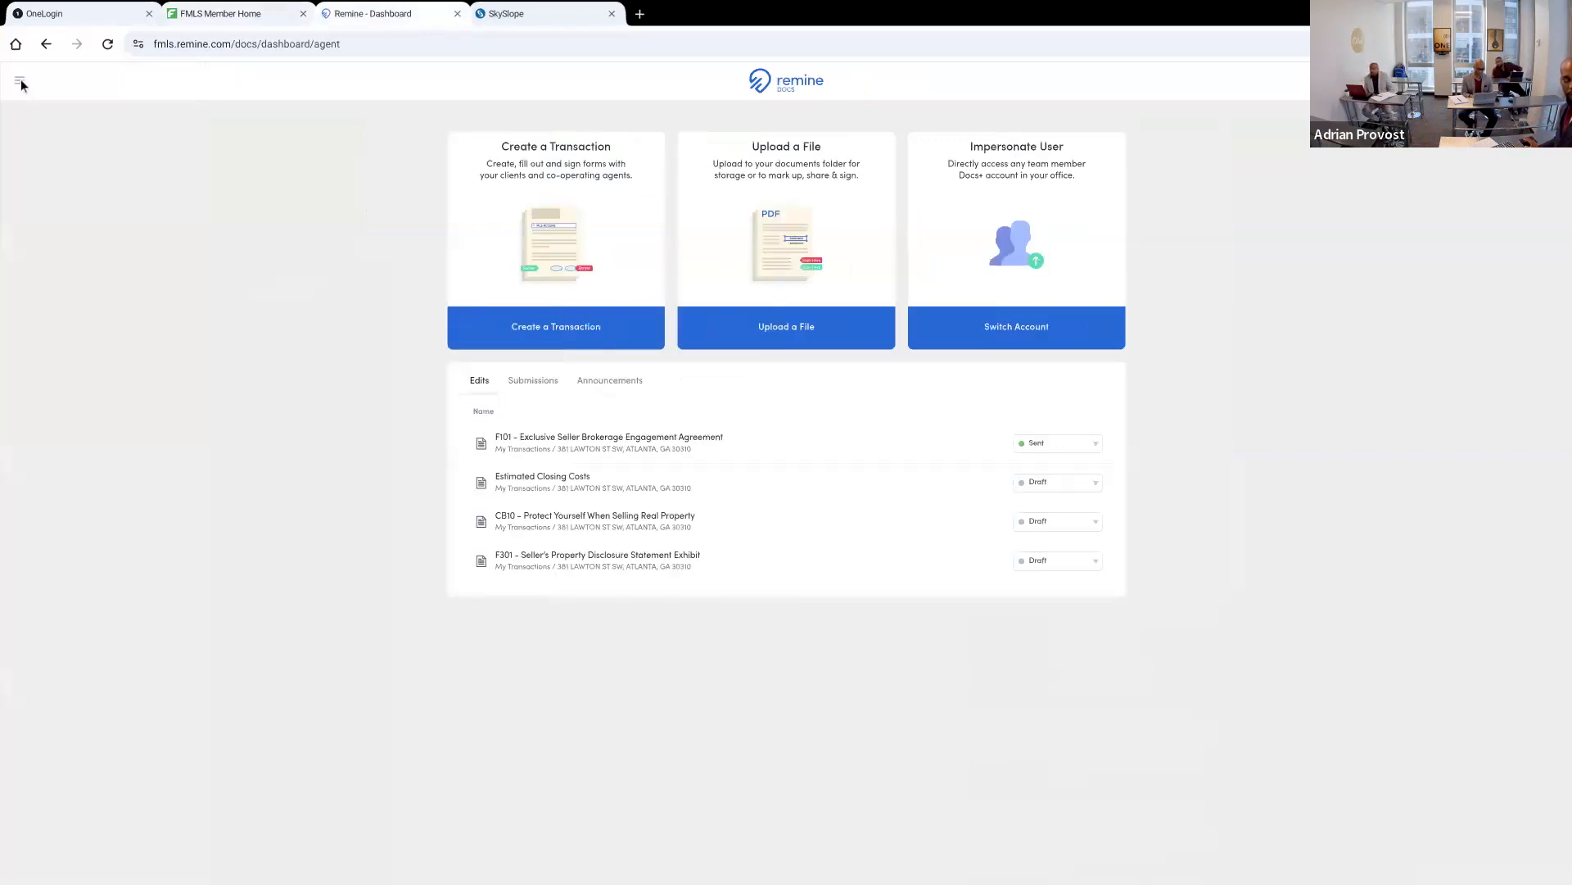
# Open Remine from the FMLS products, go to Add / Edit and start creating a listing
pyautogui.click(288, 17)
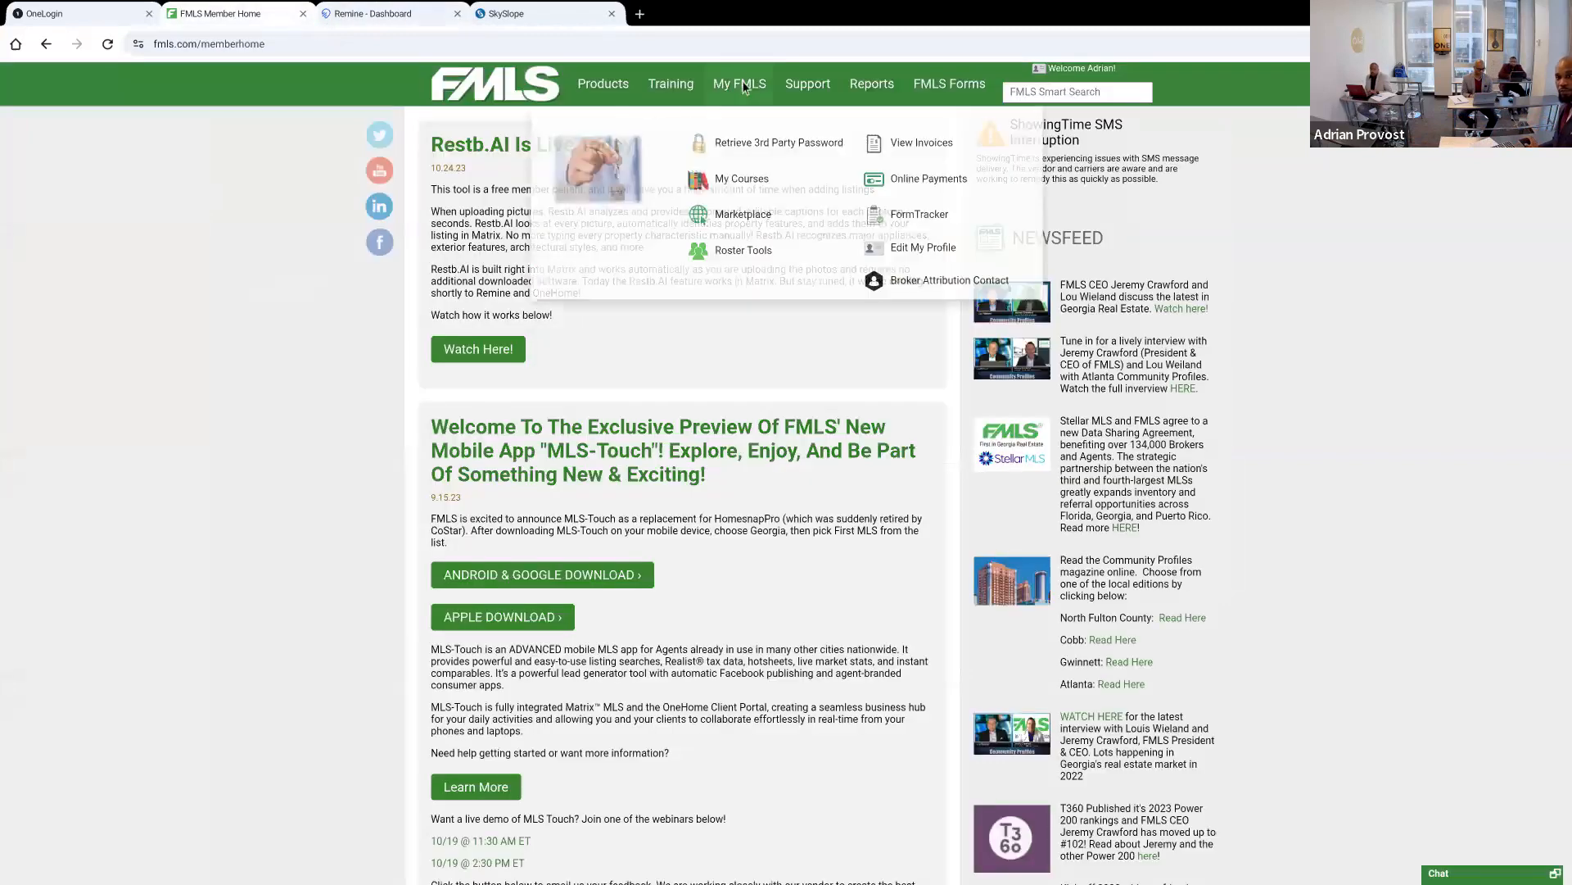
pyautogui.moveTo(619, 94)
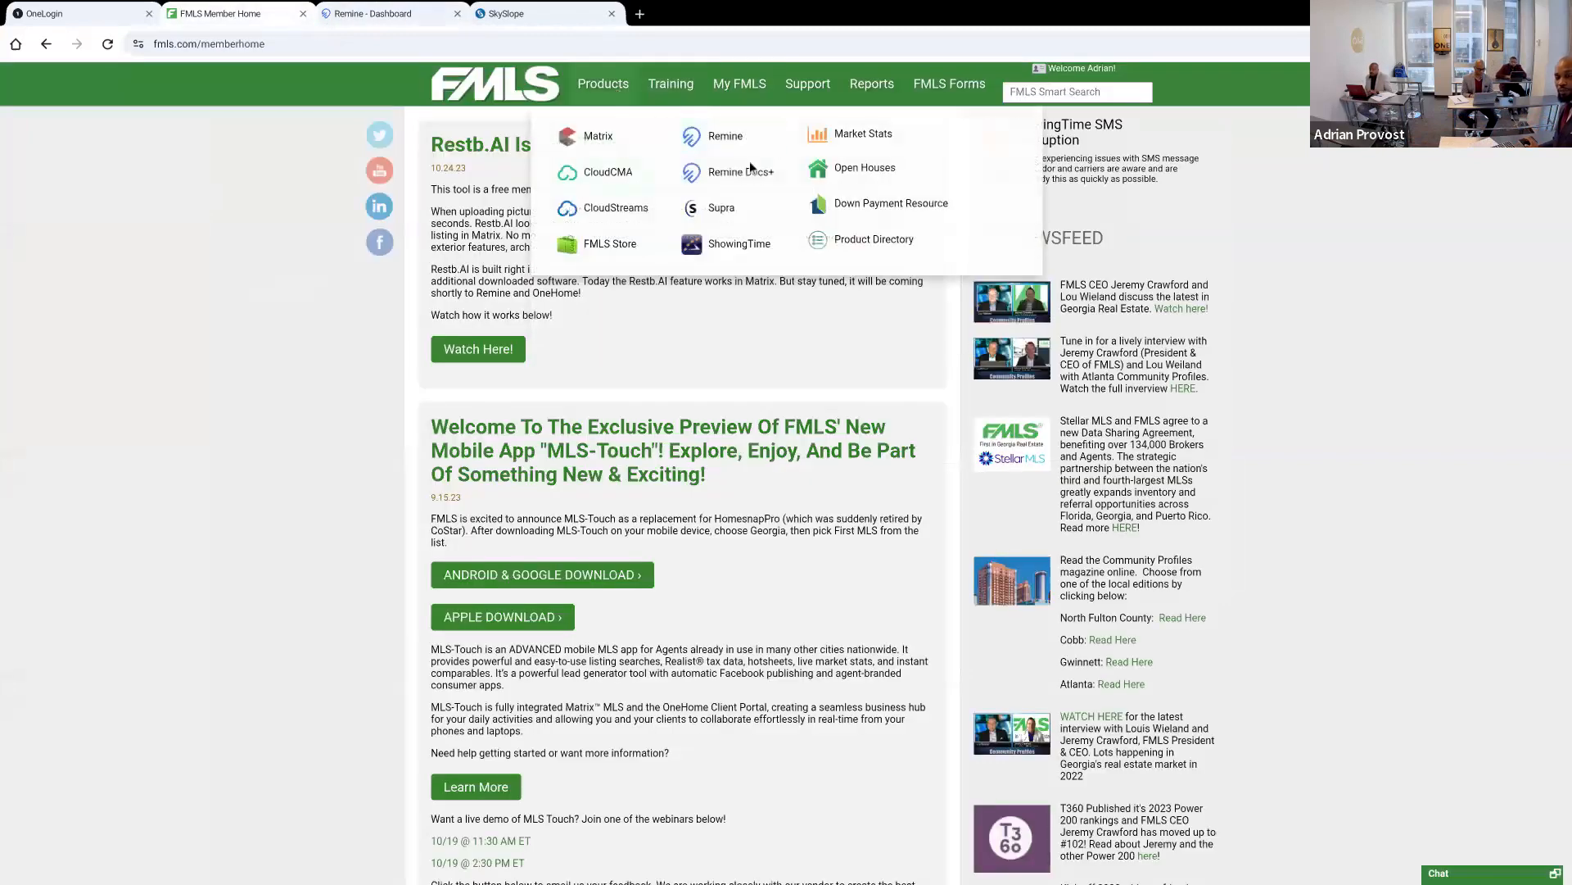
pyautogui.click(719, 138)
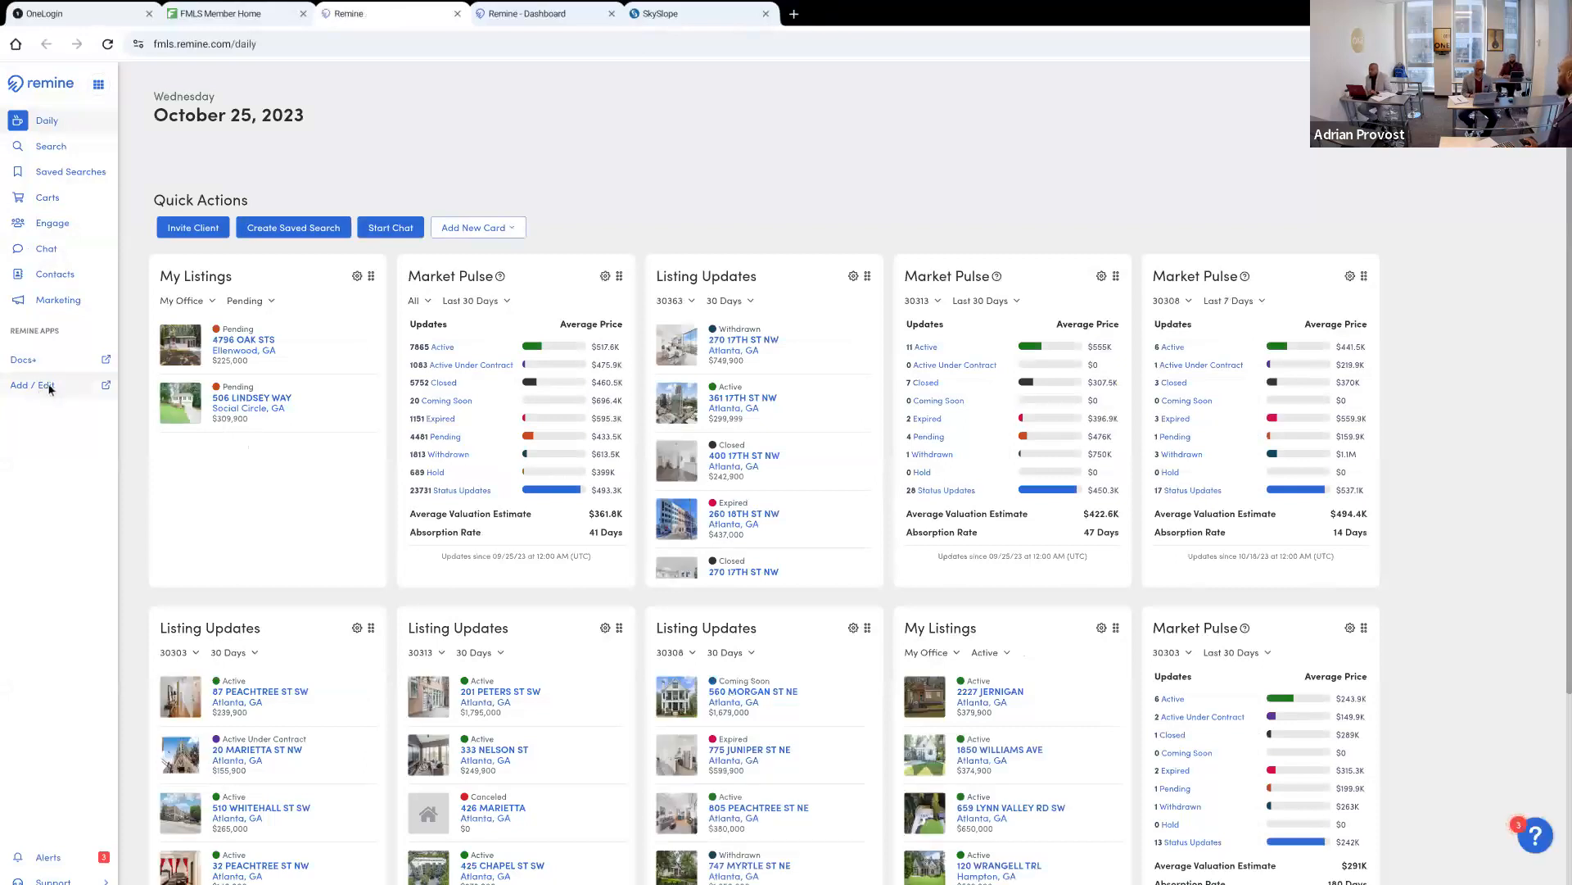
pyautogui.click(49, 389)
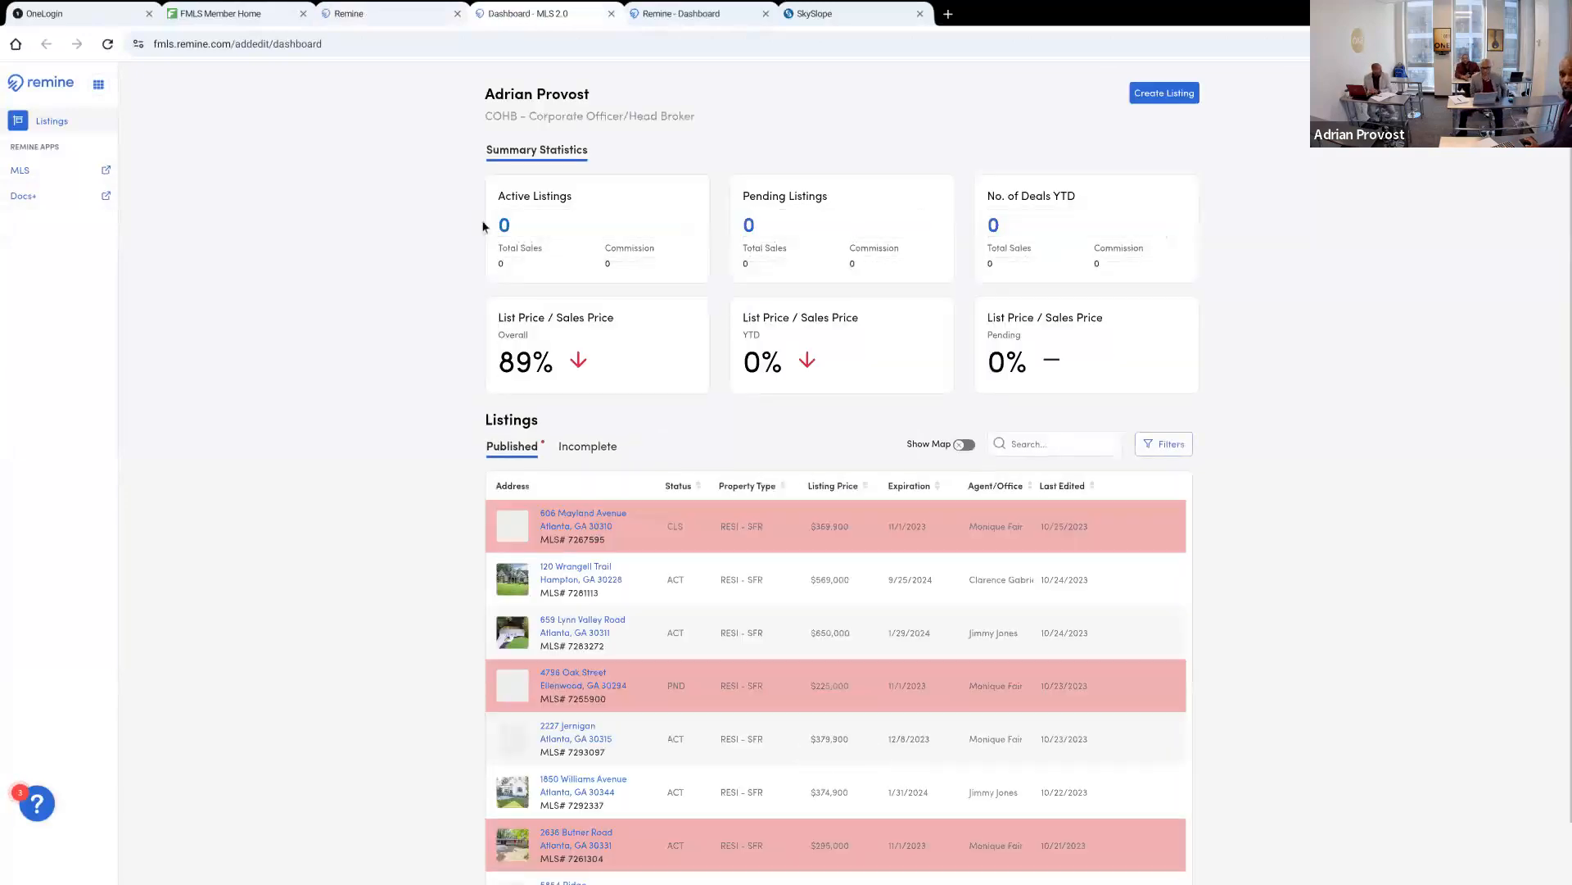
pyautogui.click(1165, 93)
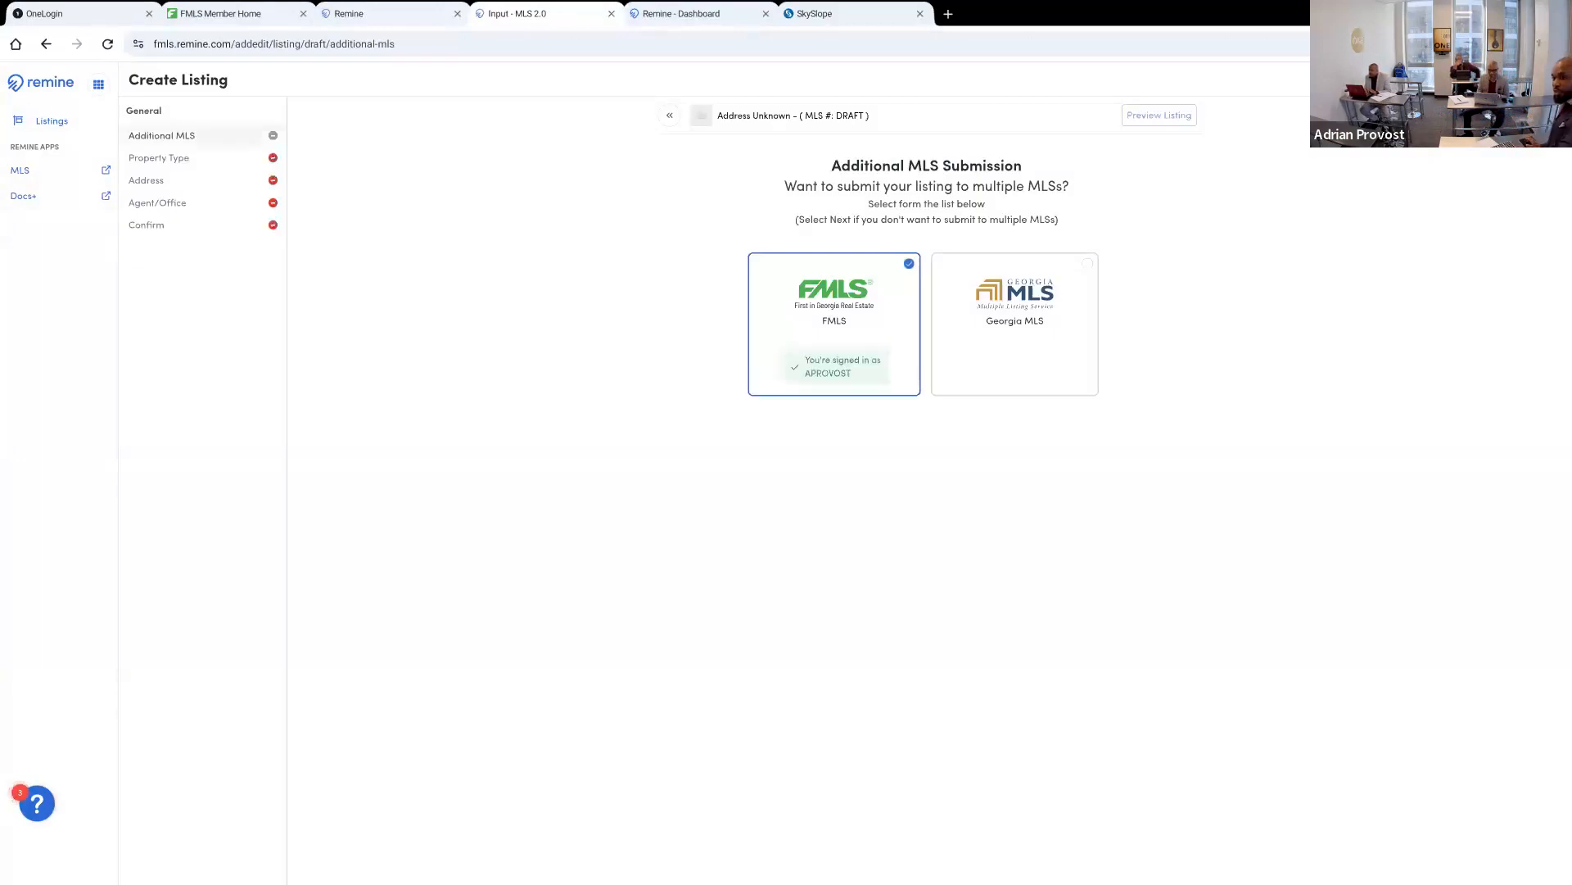
# Try to sign in to Georgia MLS with the saved username and password for the additional MLS submission, and dismiss the credentials form
pyautogui.click(1078, 278)
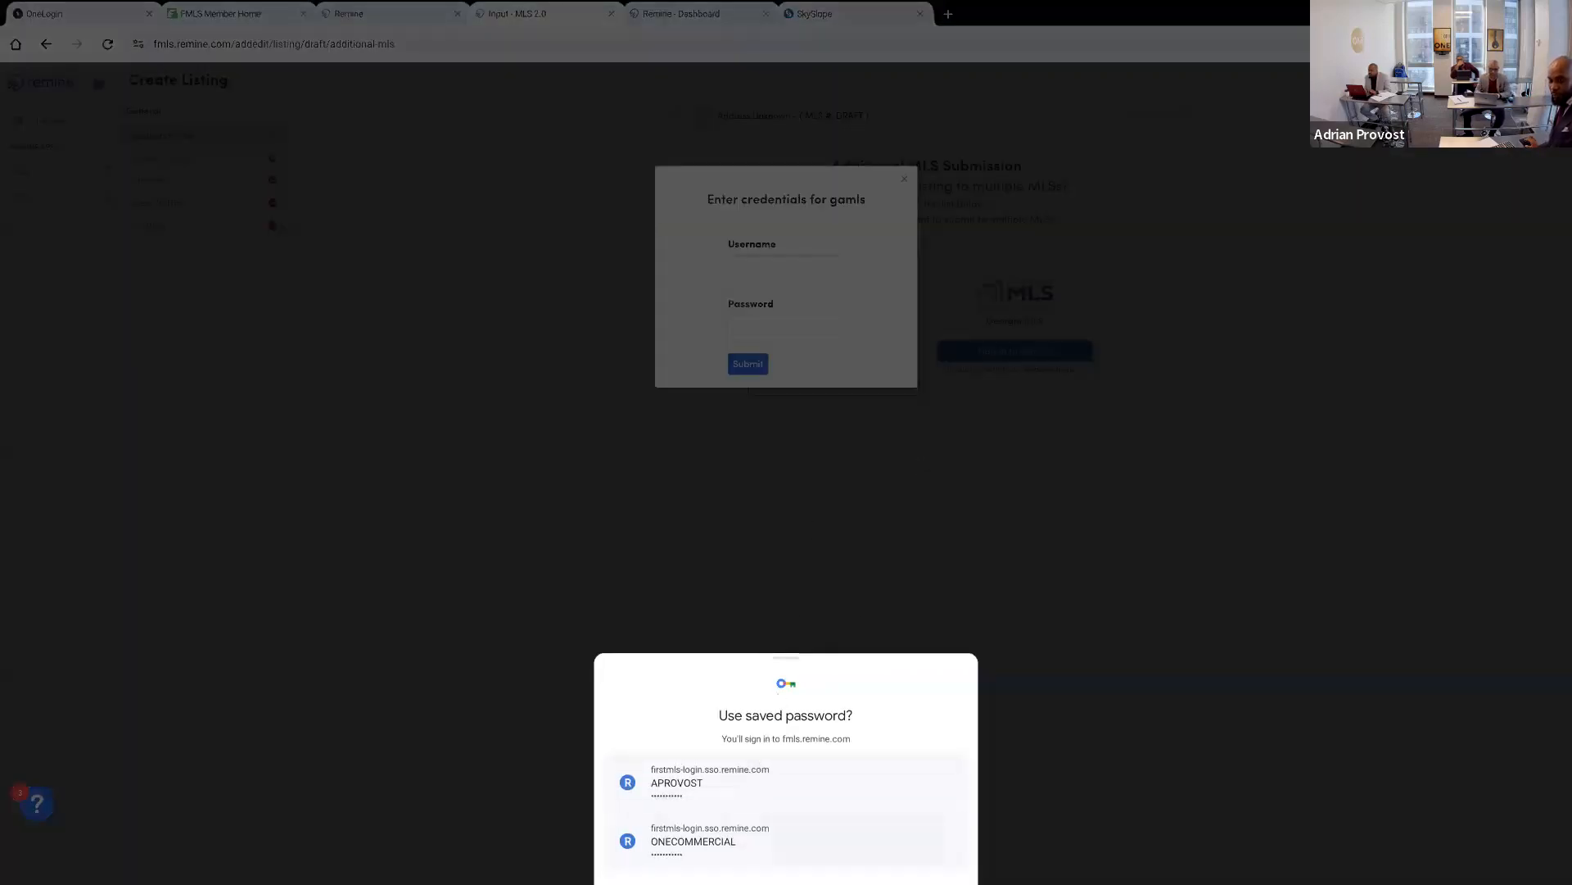
pyautogui.click(705, 780)
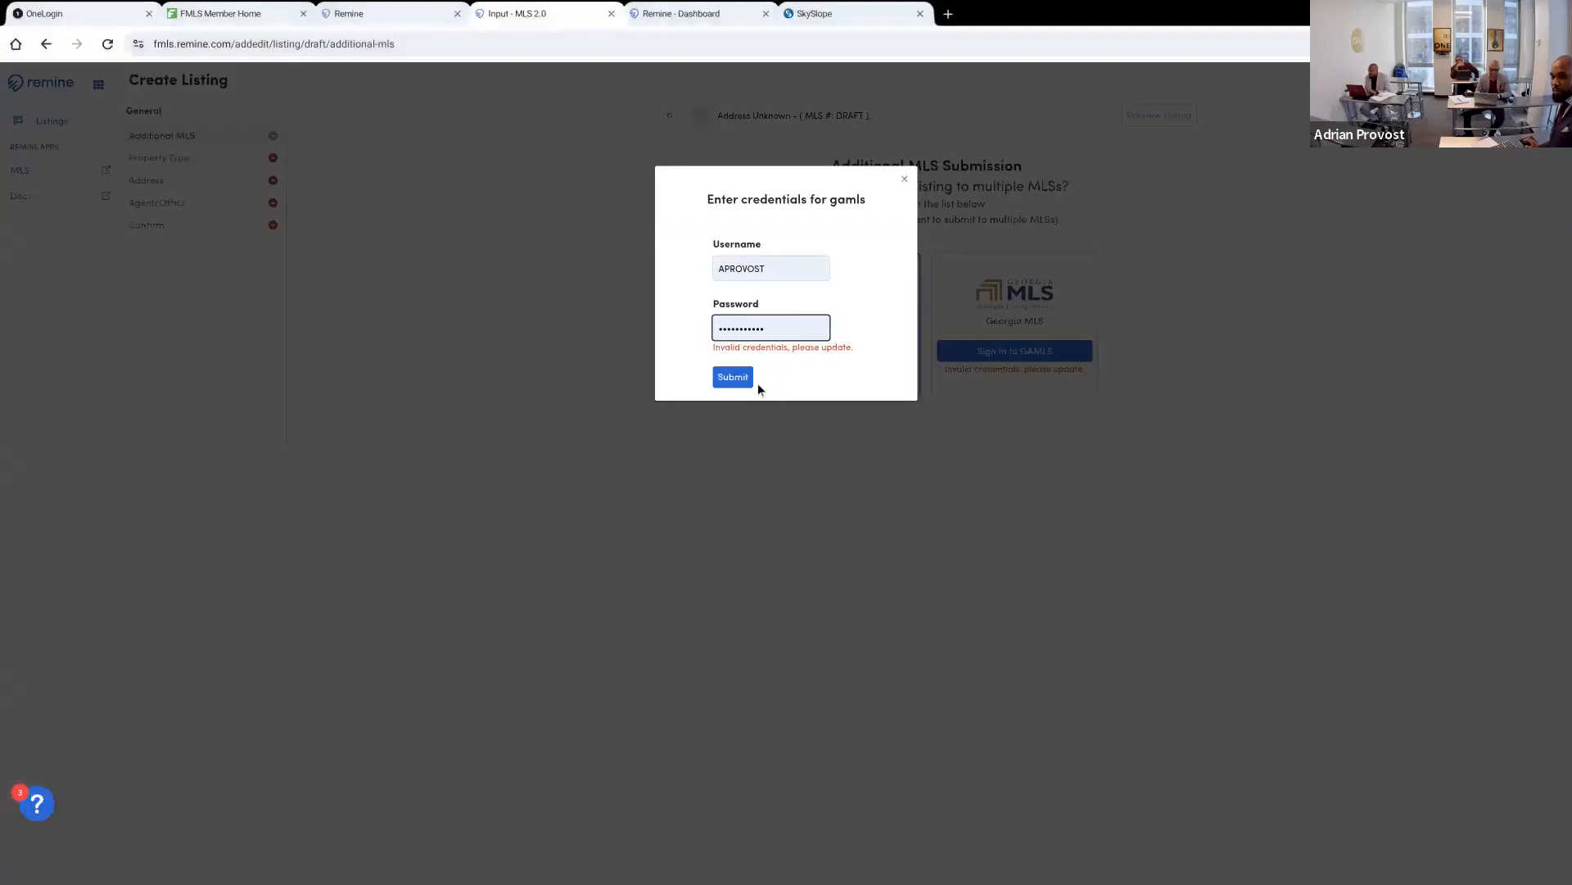
pyautogui.click(904, 178)
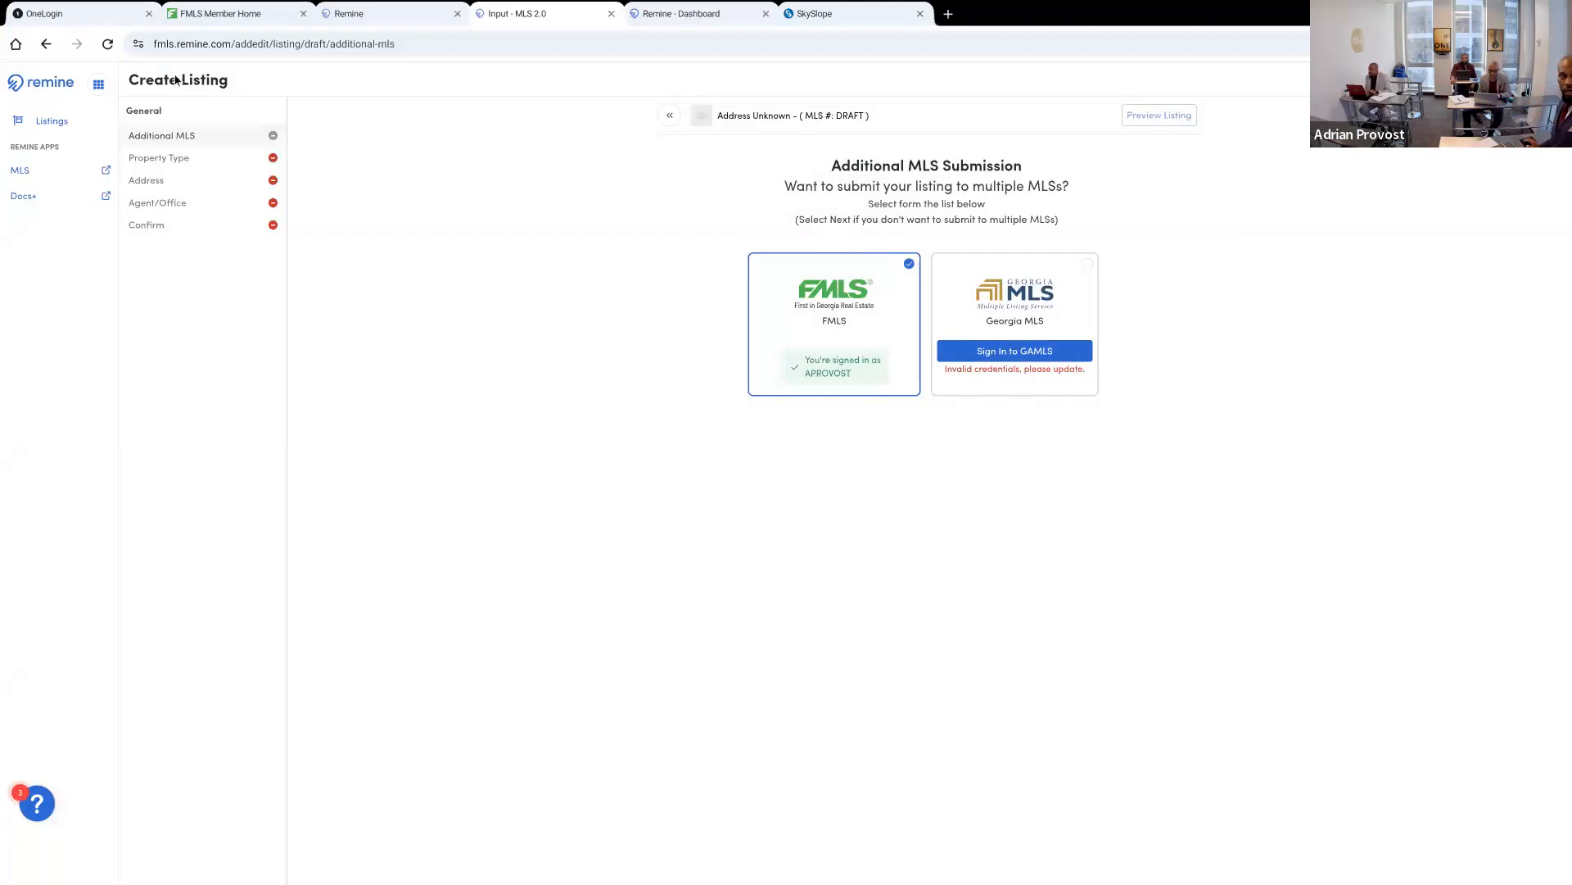
# Close the draft listing page and revisit SkySlope, the Docs+ dashboard and the FMLS product list
pyautogui.moveTo(606, 11); pyautogui.dragTo(610, 18)
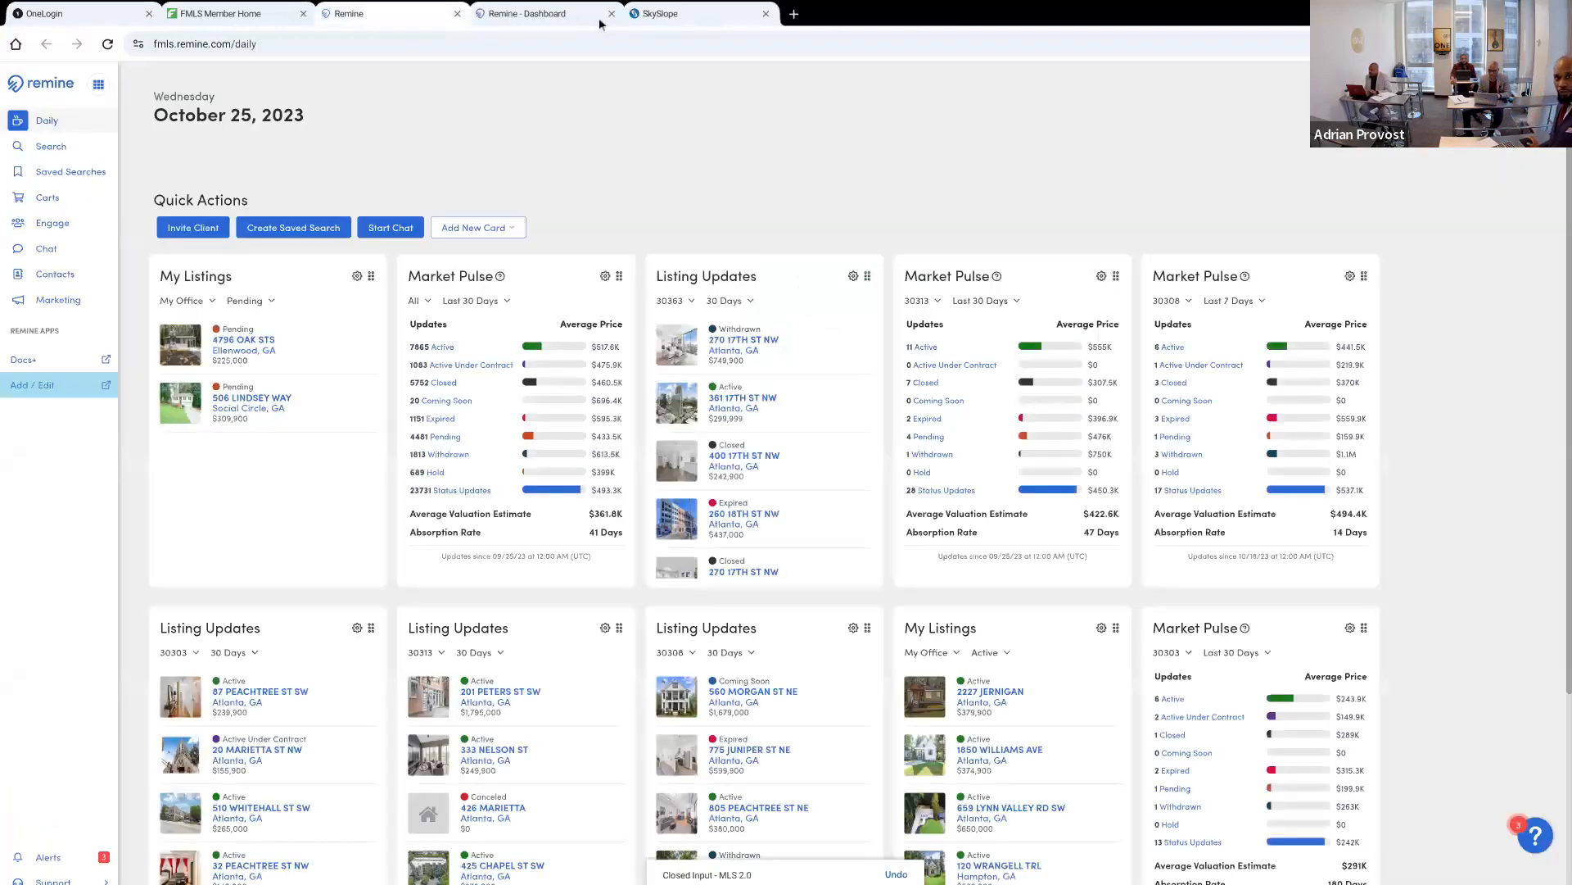
pyautogui.click(604, 19)
pyautogui.click(640, 18)
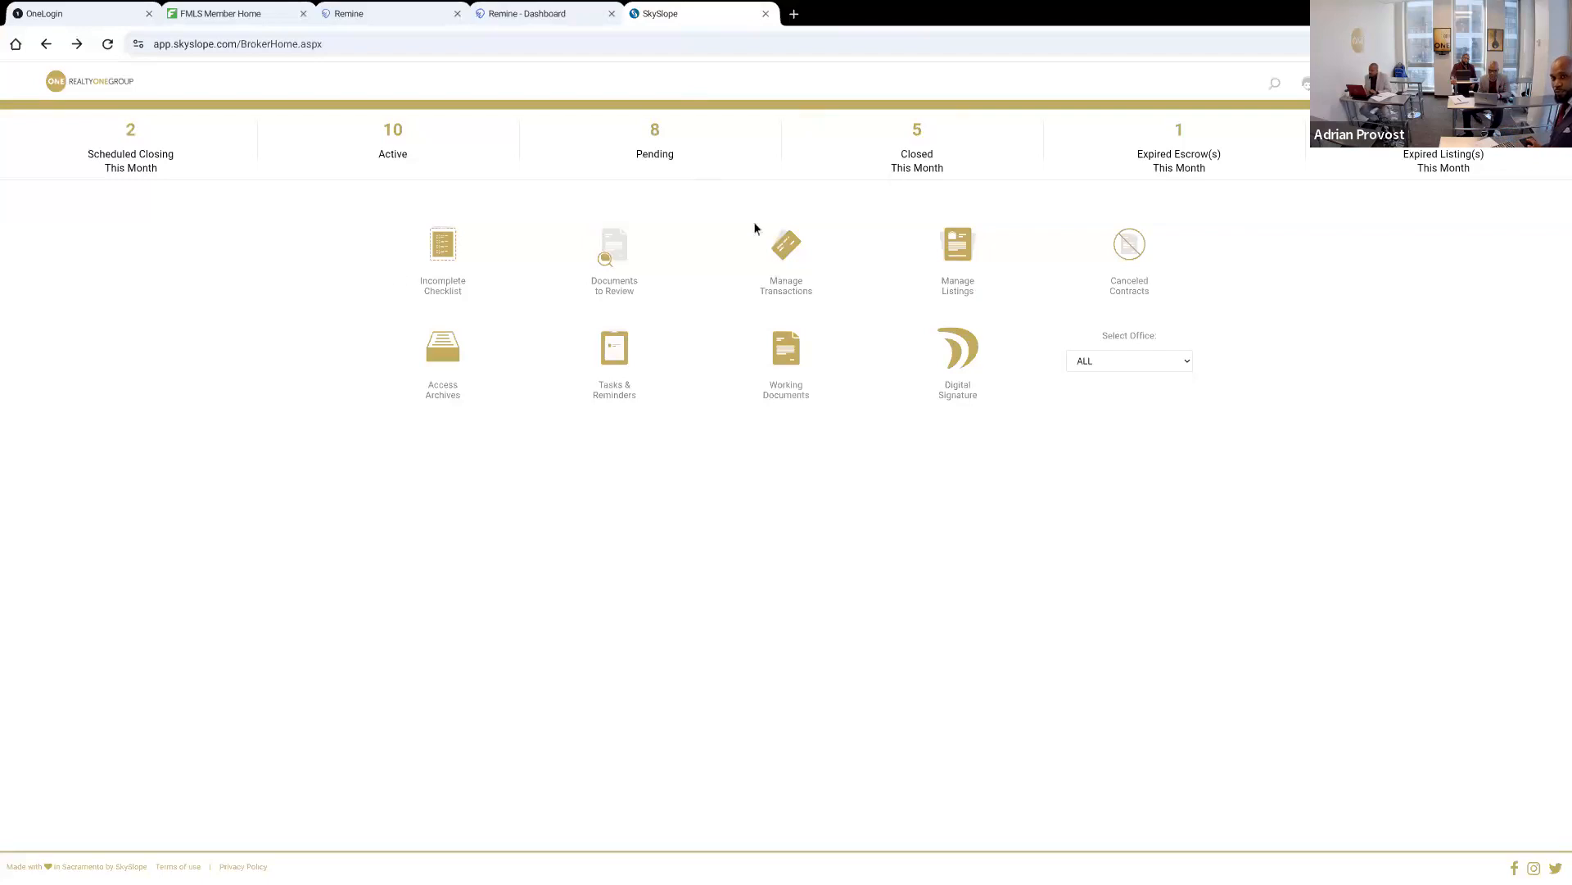
pyautogui.click(566, 31)
pyautogui.click(554, 20)
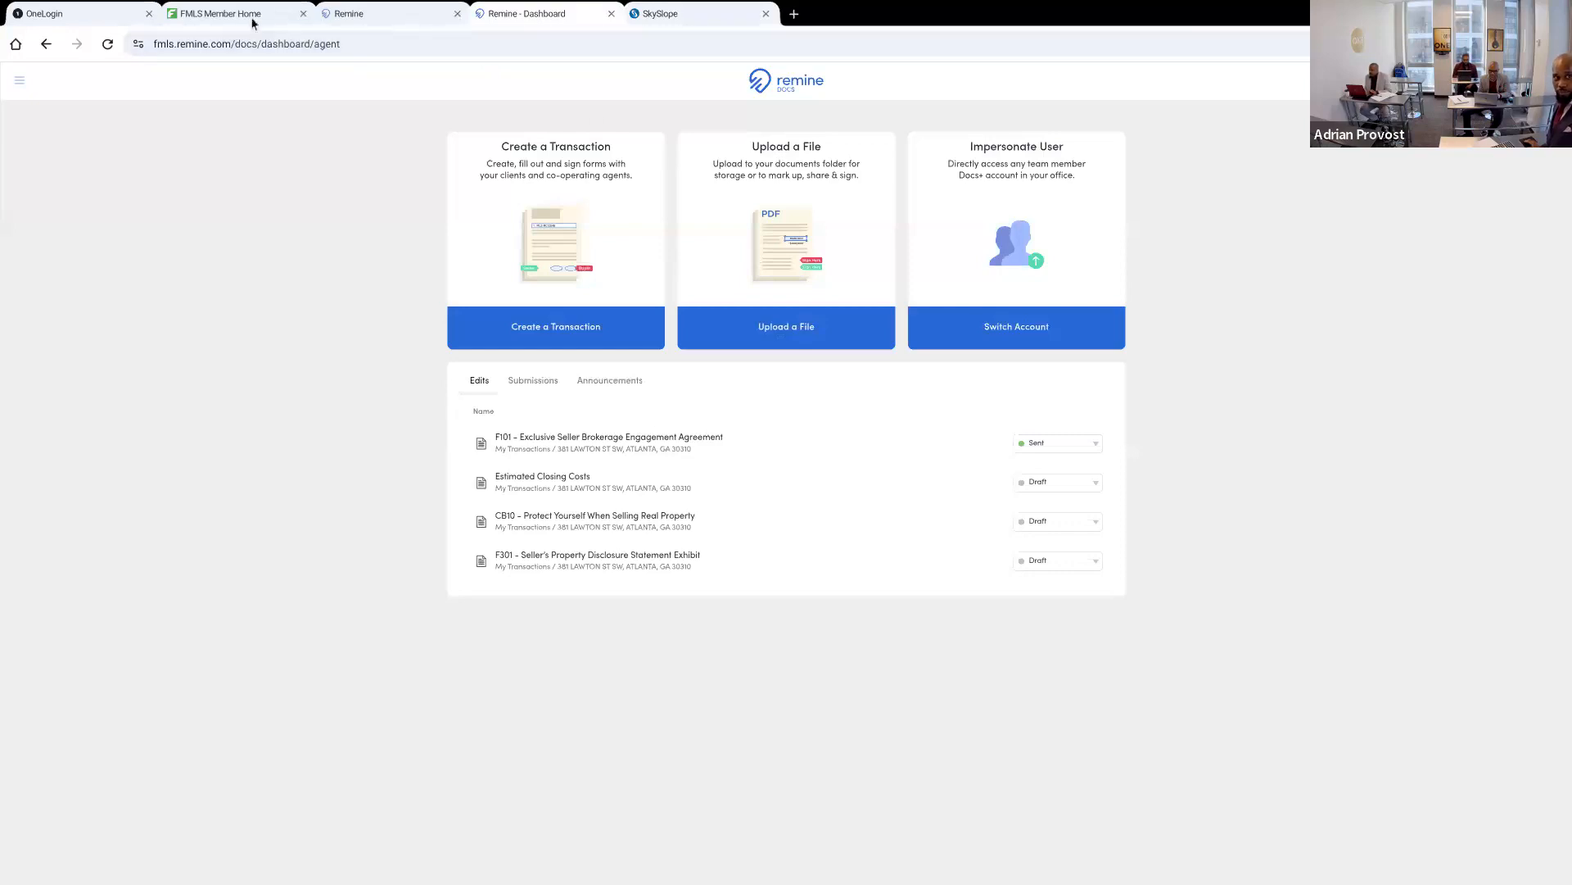
pyautogui.click(279, 12)
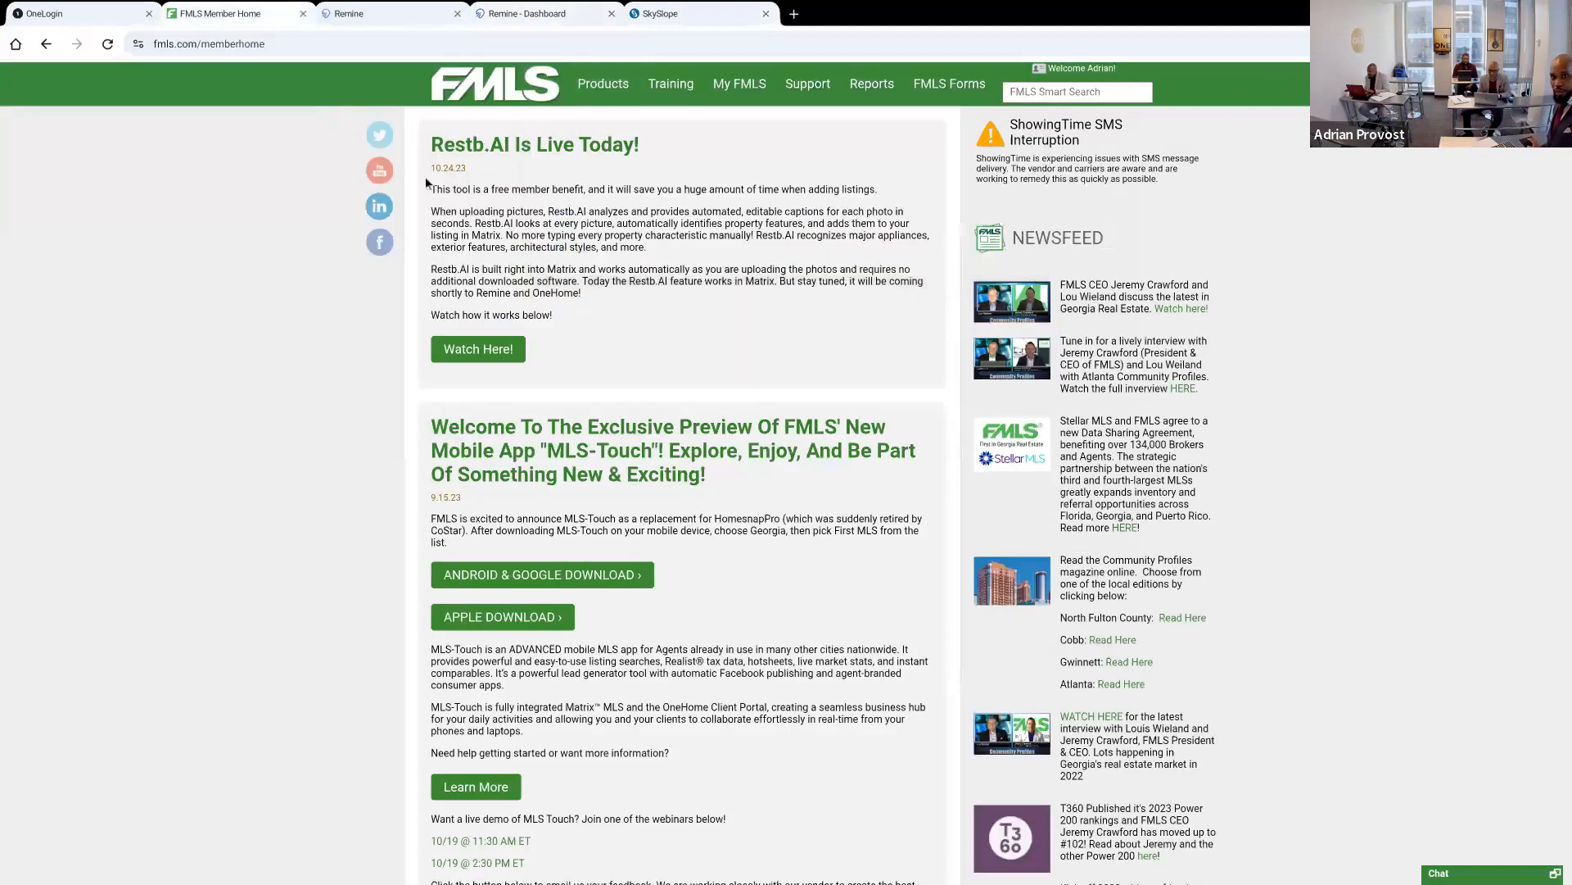
pyautogui.moveTo(671, 83)
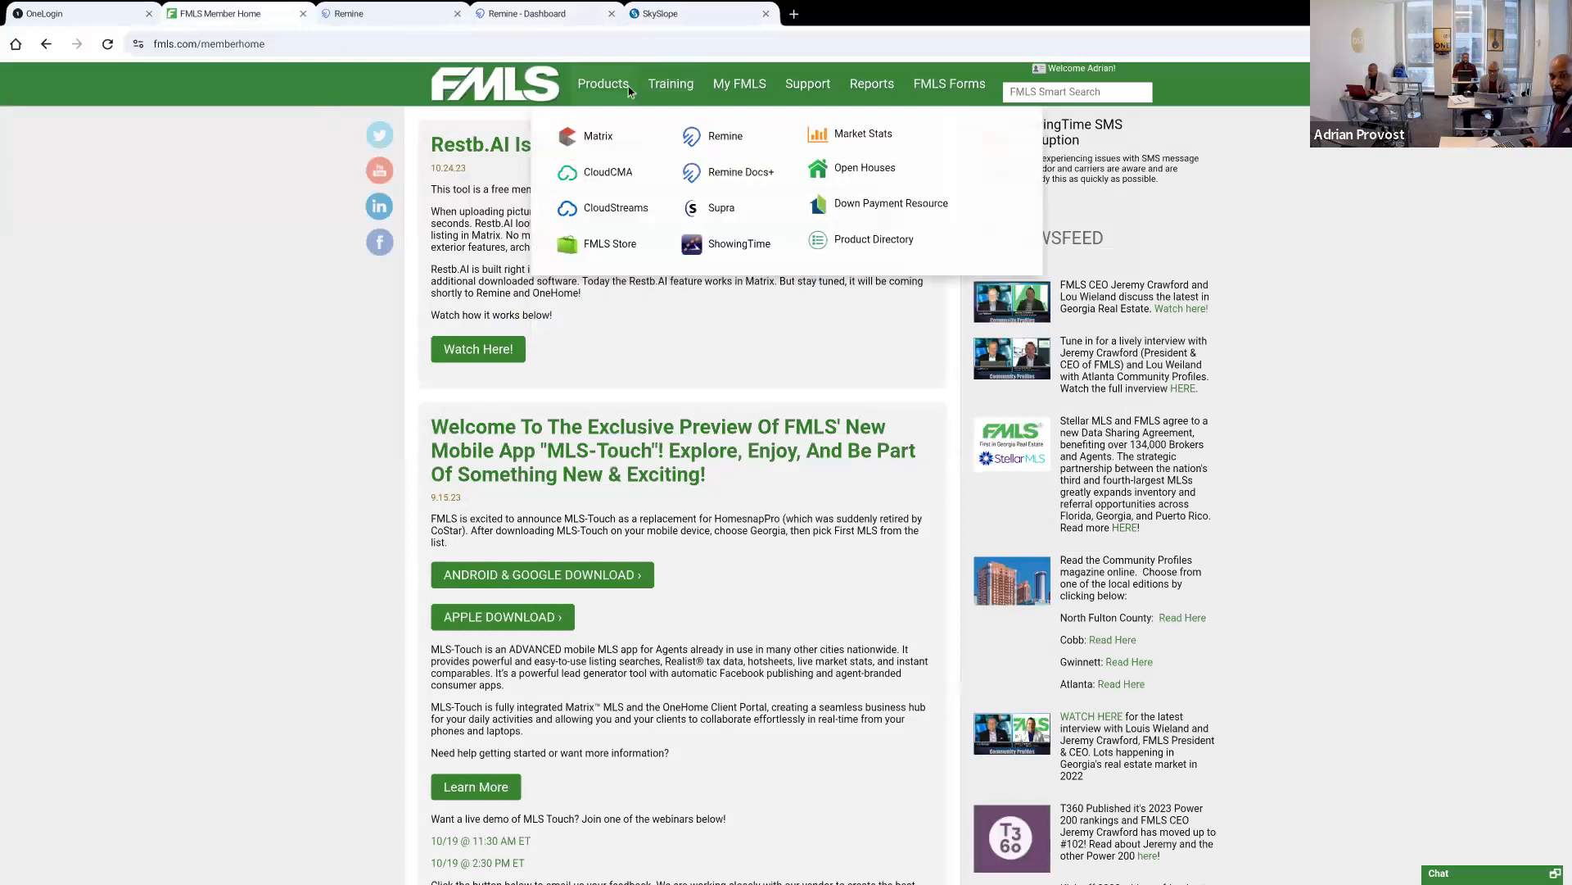
# Close the Remine page and start a new Docs+ sale transaction for the buying side, continuing to its details form
pyautogui.middleClick(361, 13)
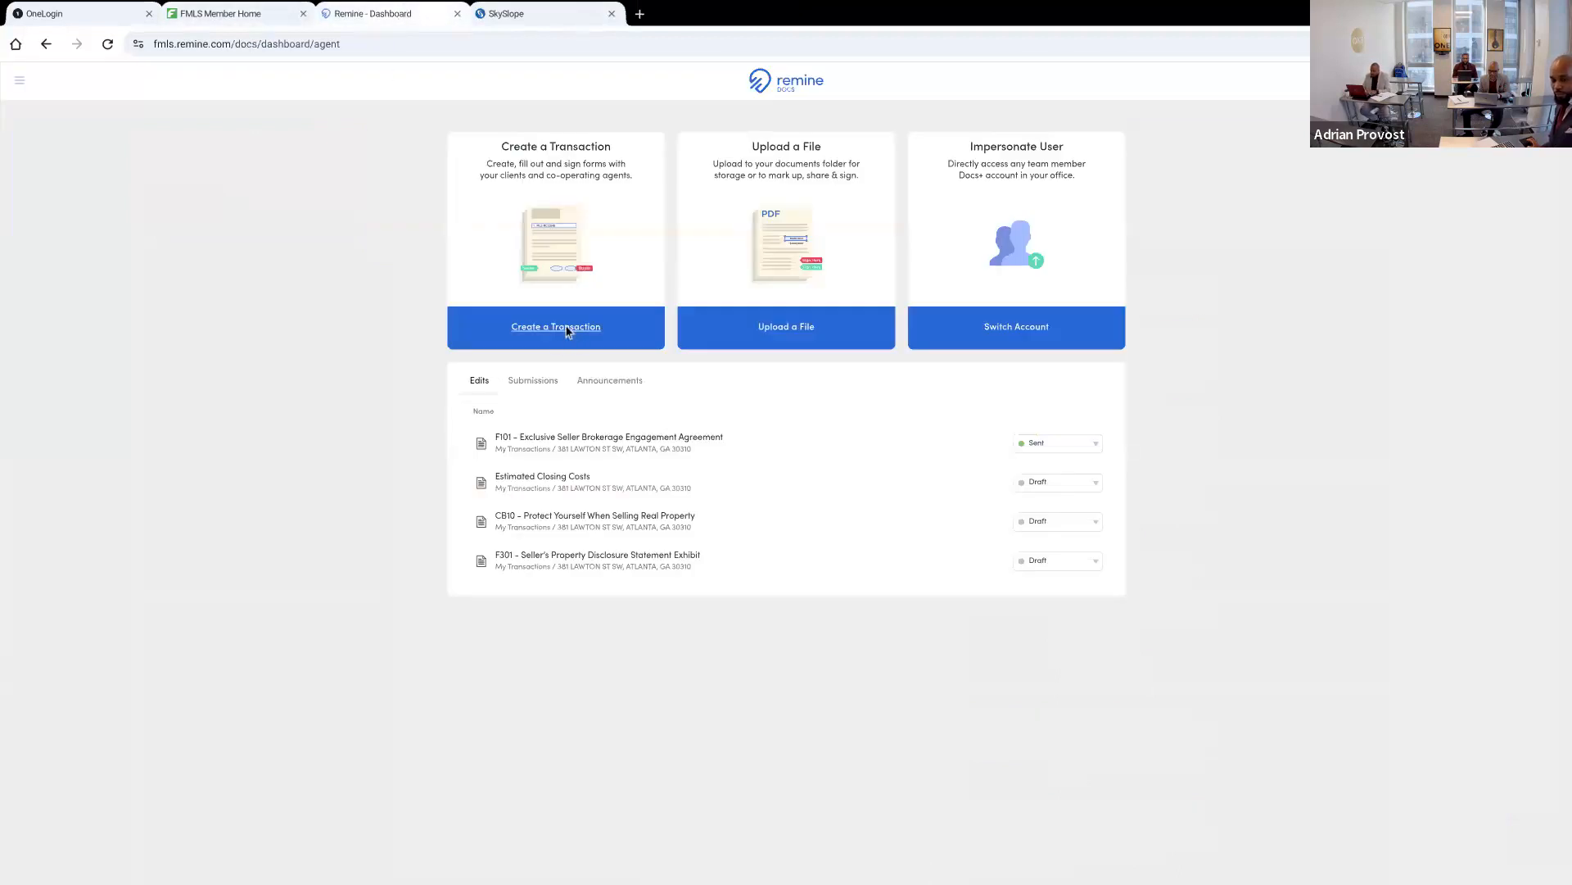
pyautogui.click(567, 330)
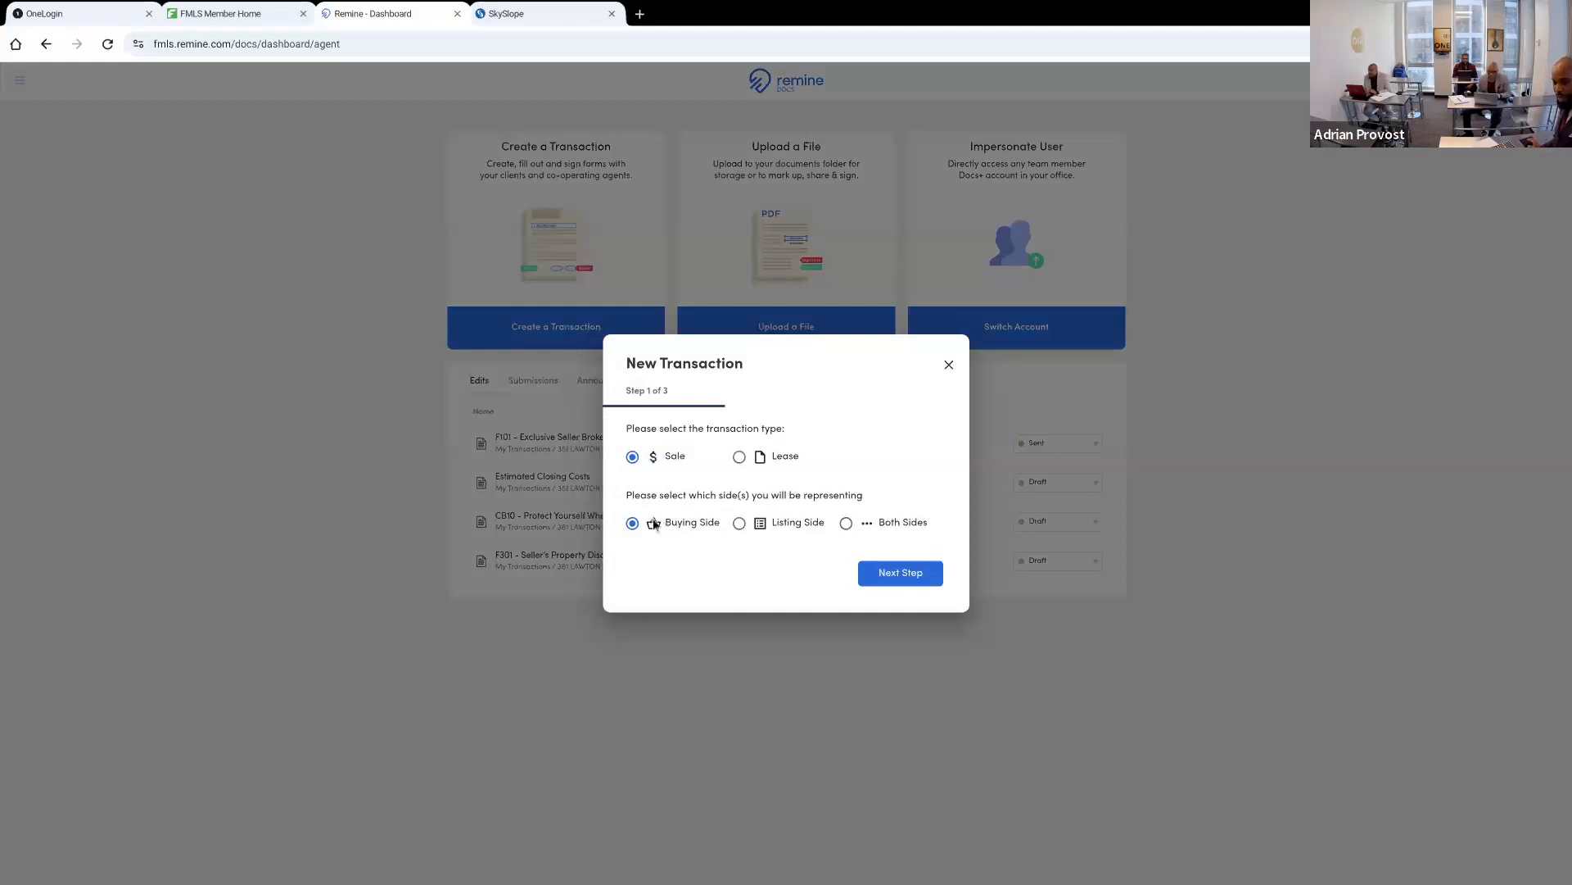
pyautogui.click(889, 574)
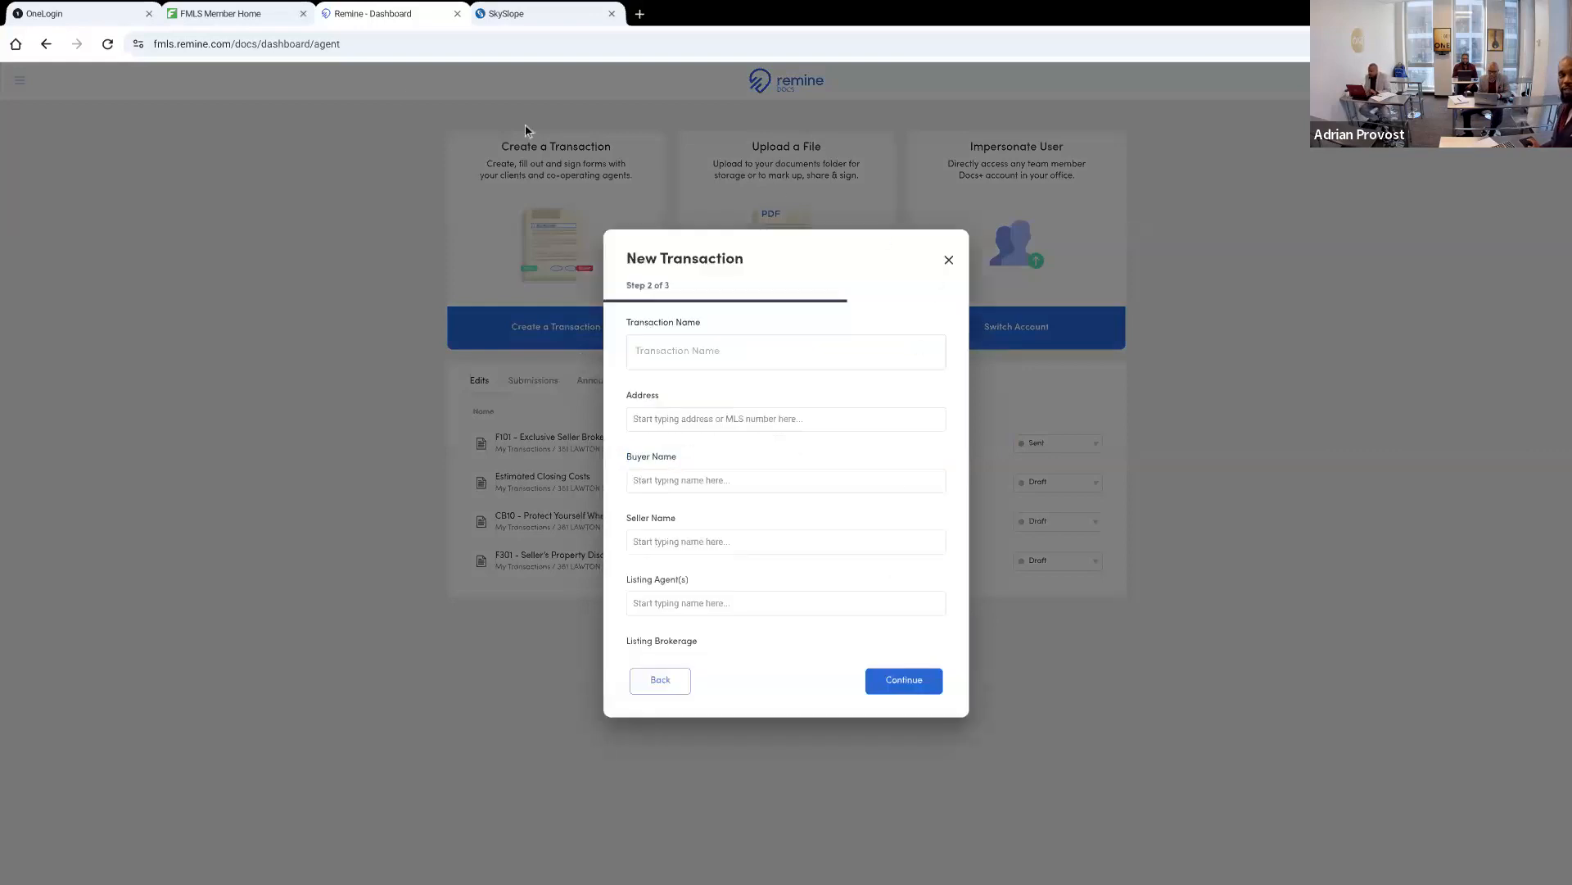
# Open Matrix from the FMLS products and dismiss the Introducing MLS Touch! announcement
pyautogui.click(249, 13)
pyautogui.moveTo(620, 74)
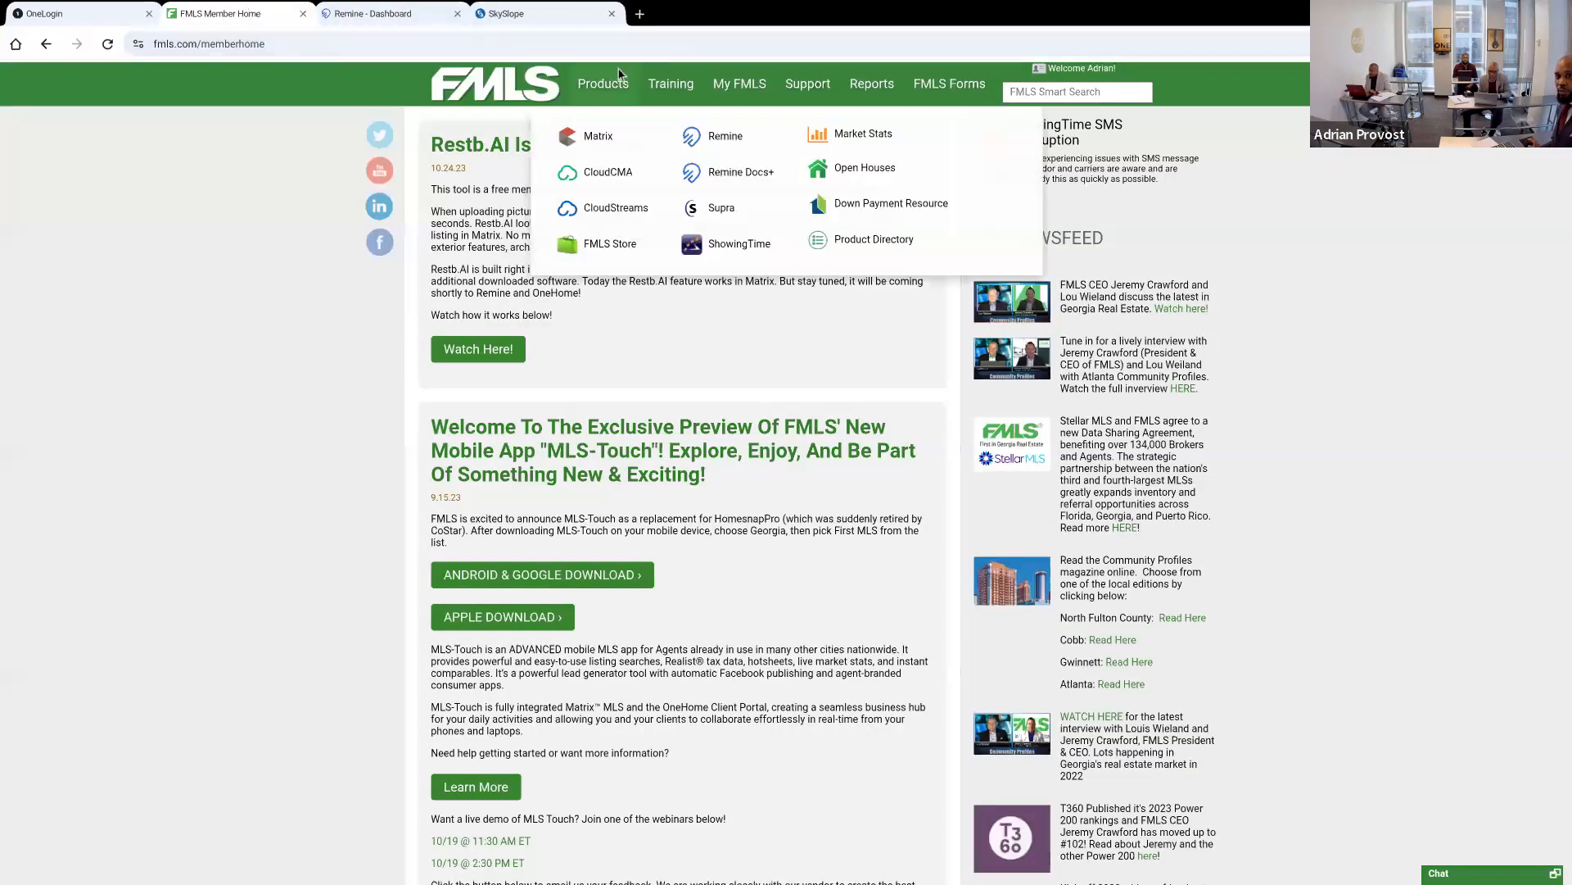
pyautogui.click(617, 133)
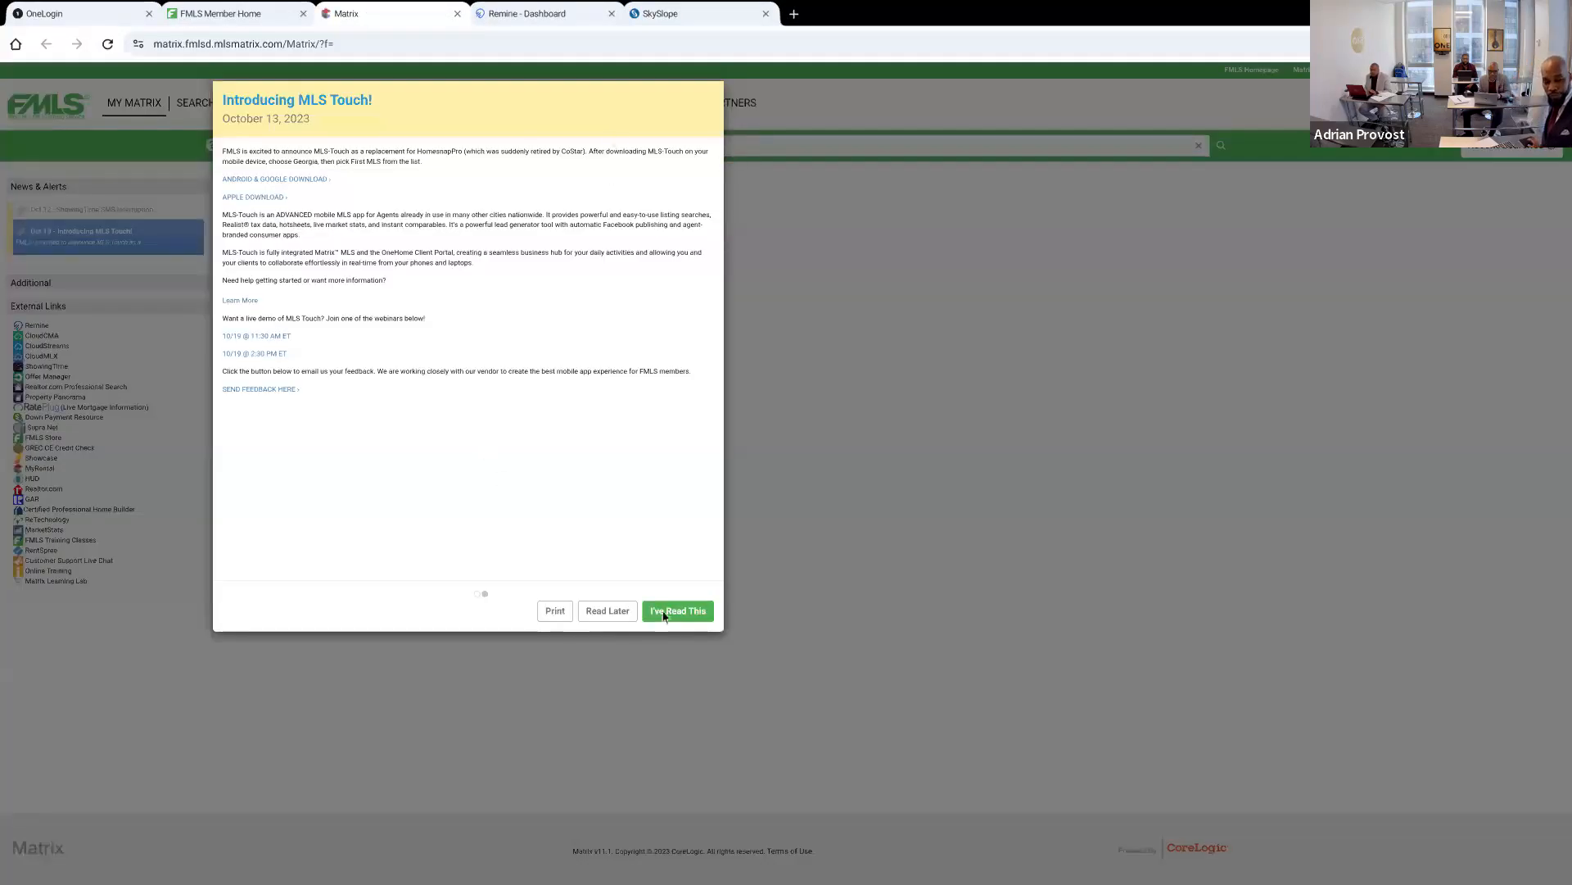
pyautogui.click(615, 614)
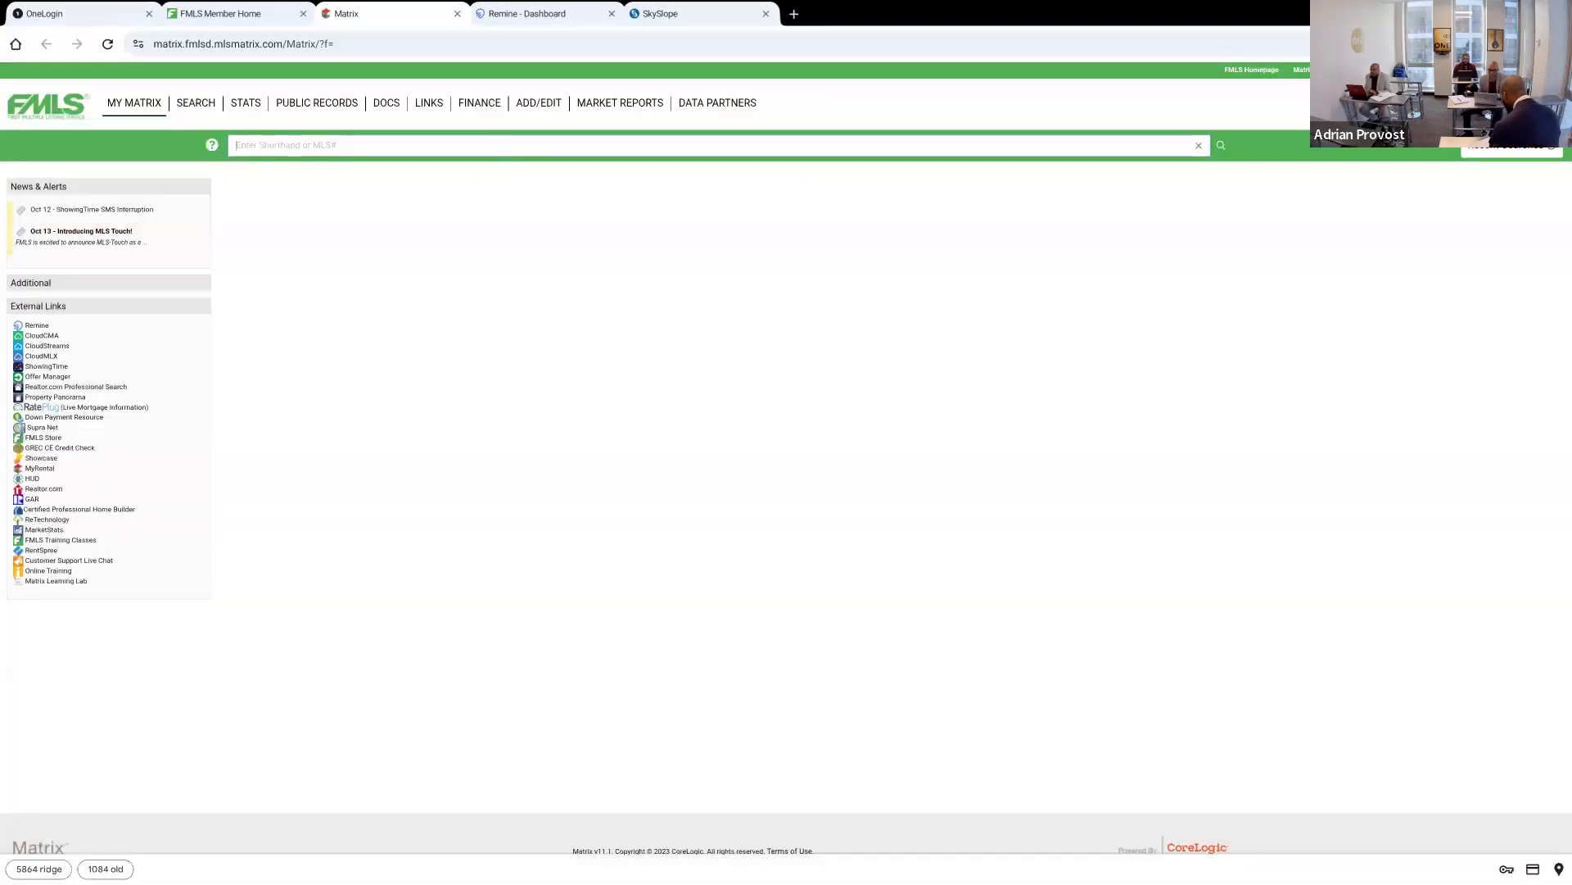
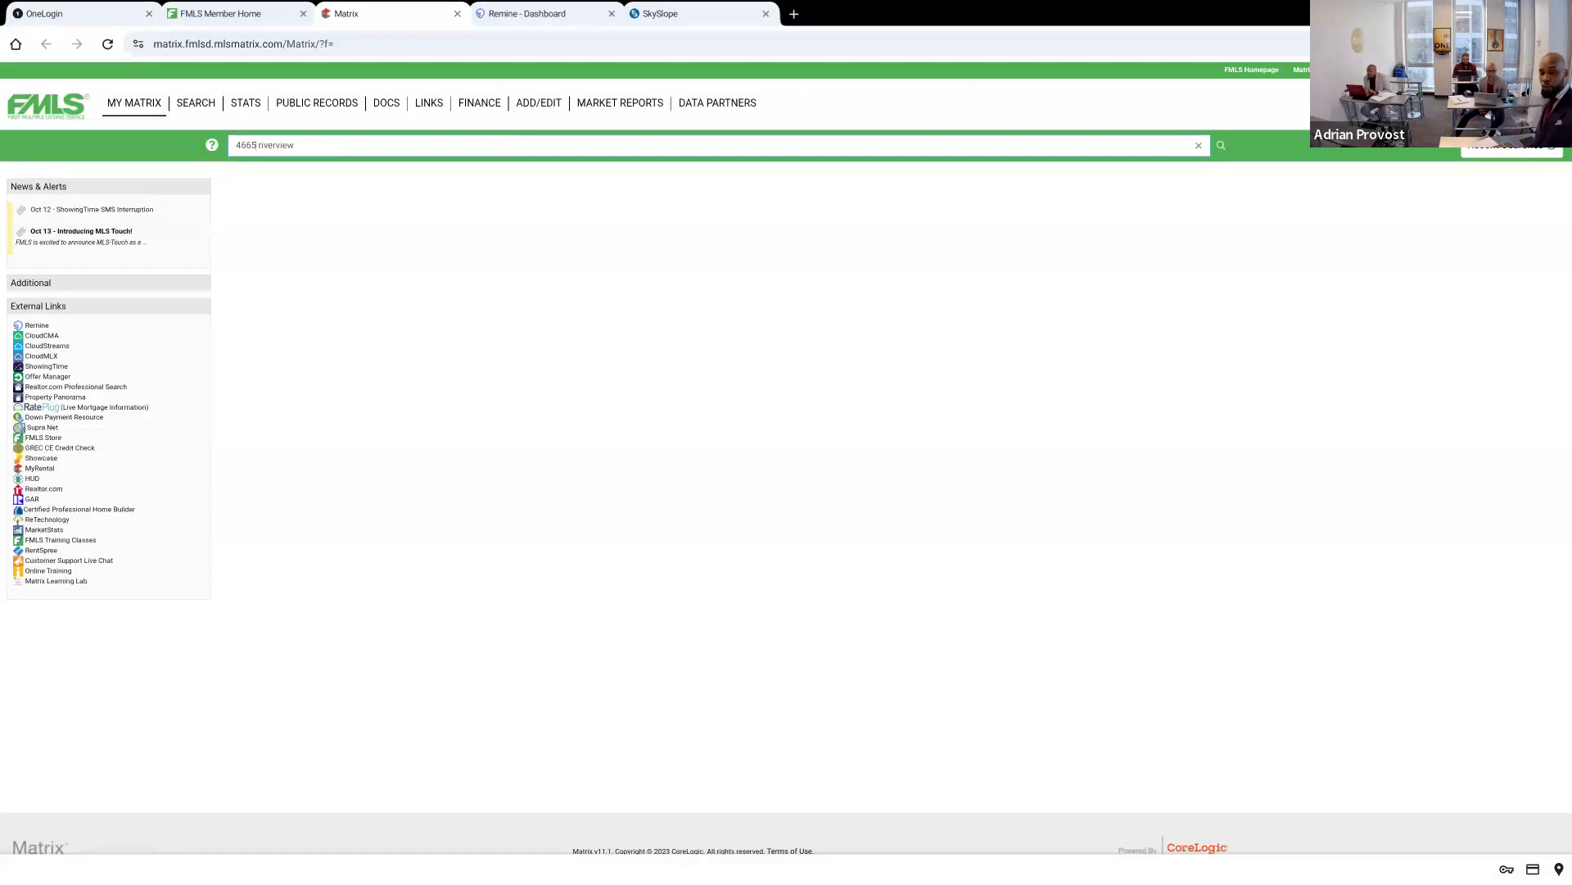
# Search Matrix for the Riverview property by street number and name, and open the active Riverview Road listing in Atlanta
pyautogui.press('Return')
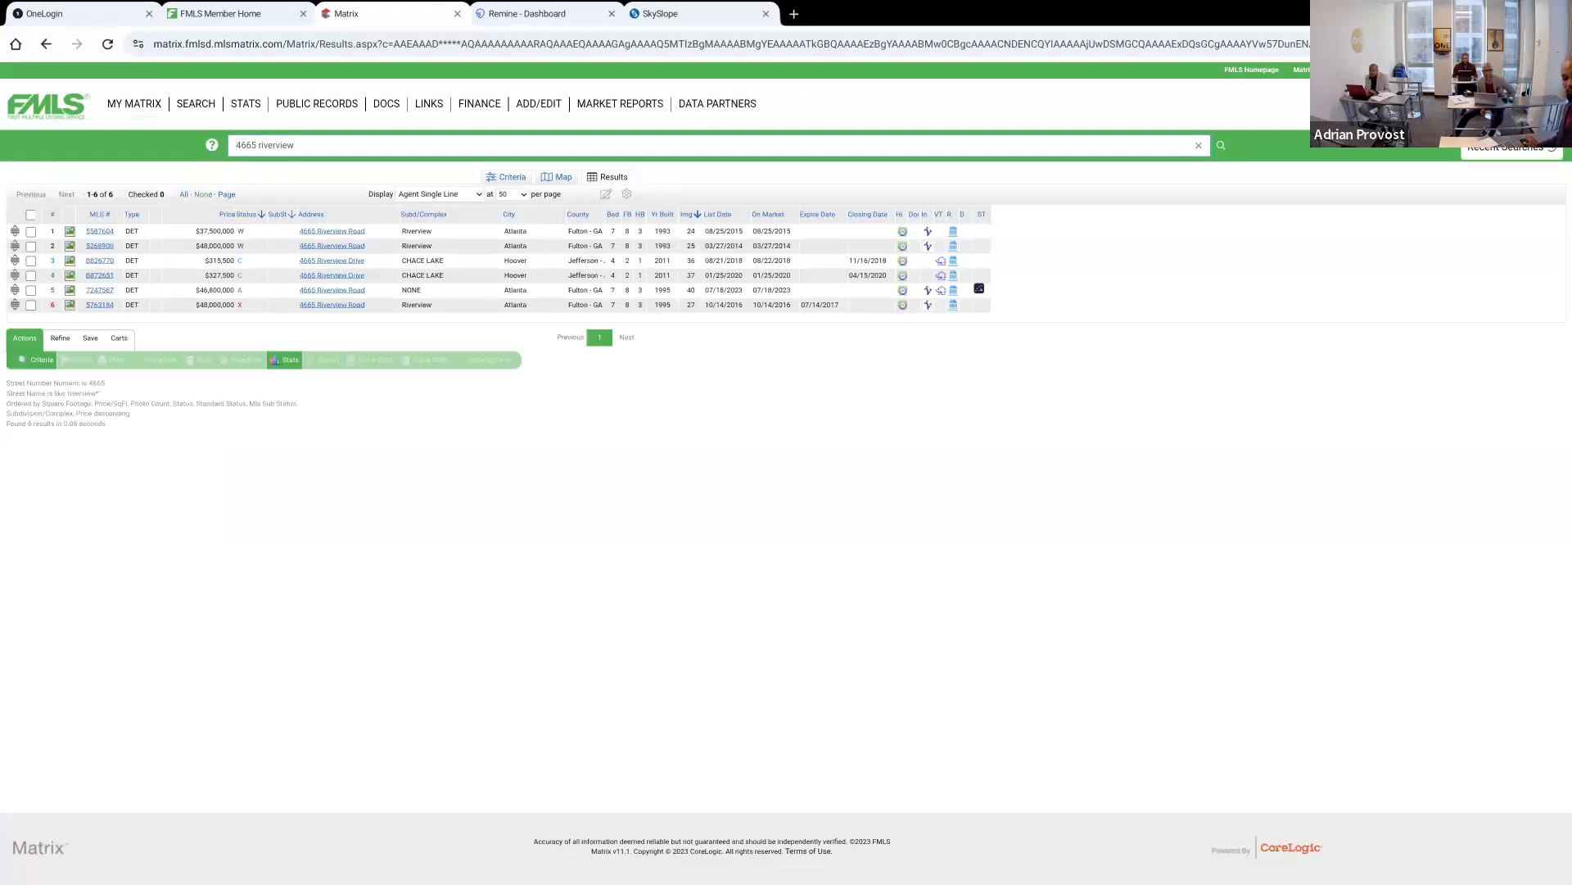
pyautogui.click(100, 289)
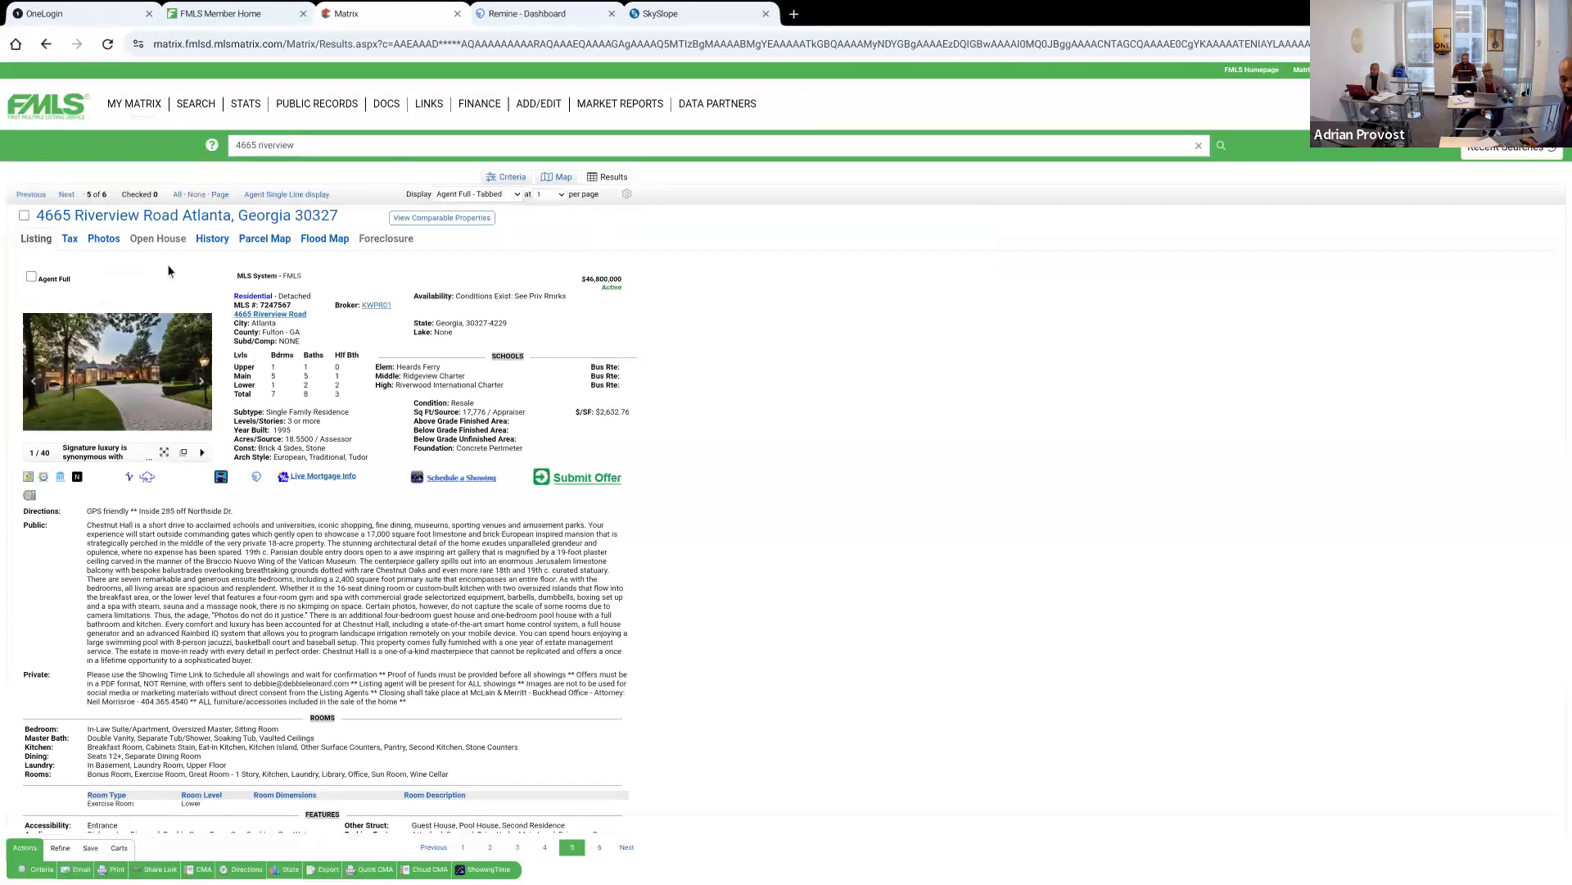
# Start a Remine transaction directly from the Matrix listing and close the older Docs+ transaction page
pyautogui.click(257, 478)
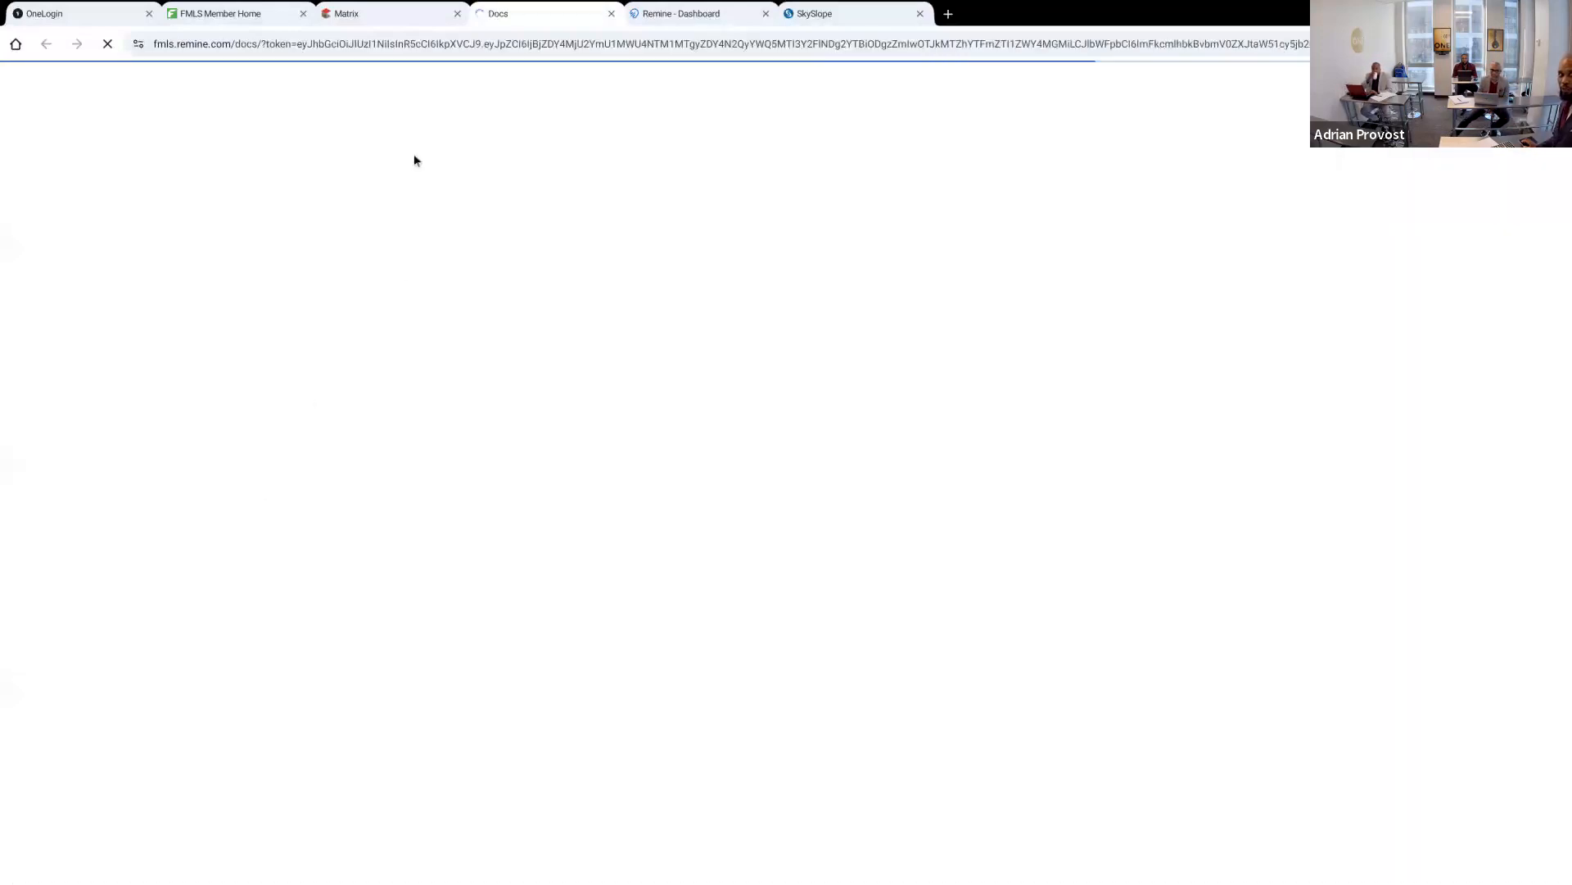
pyautogui.click(379, 17)
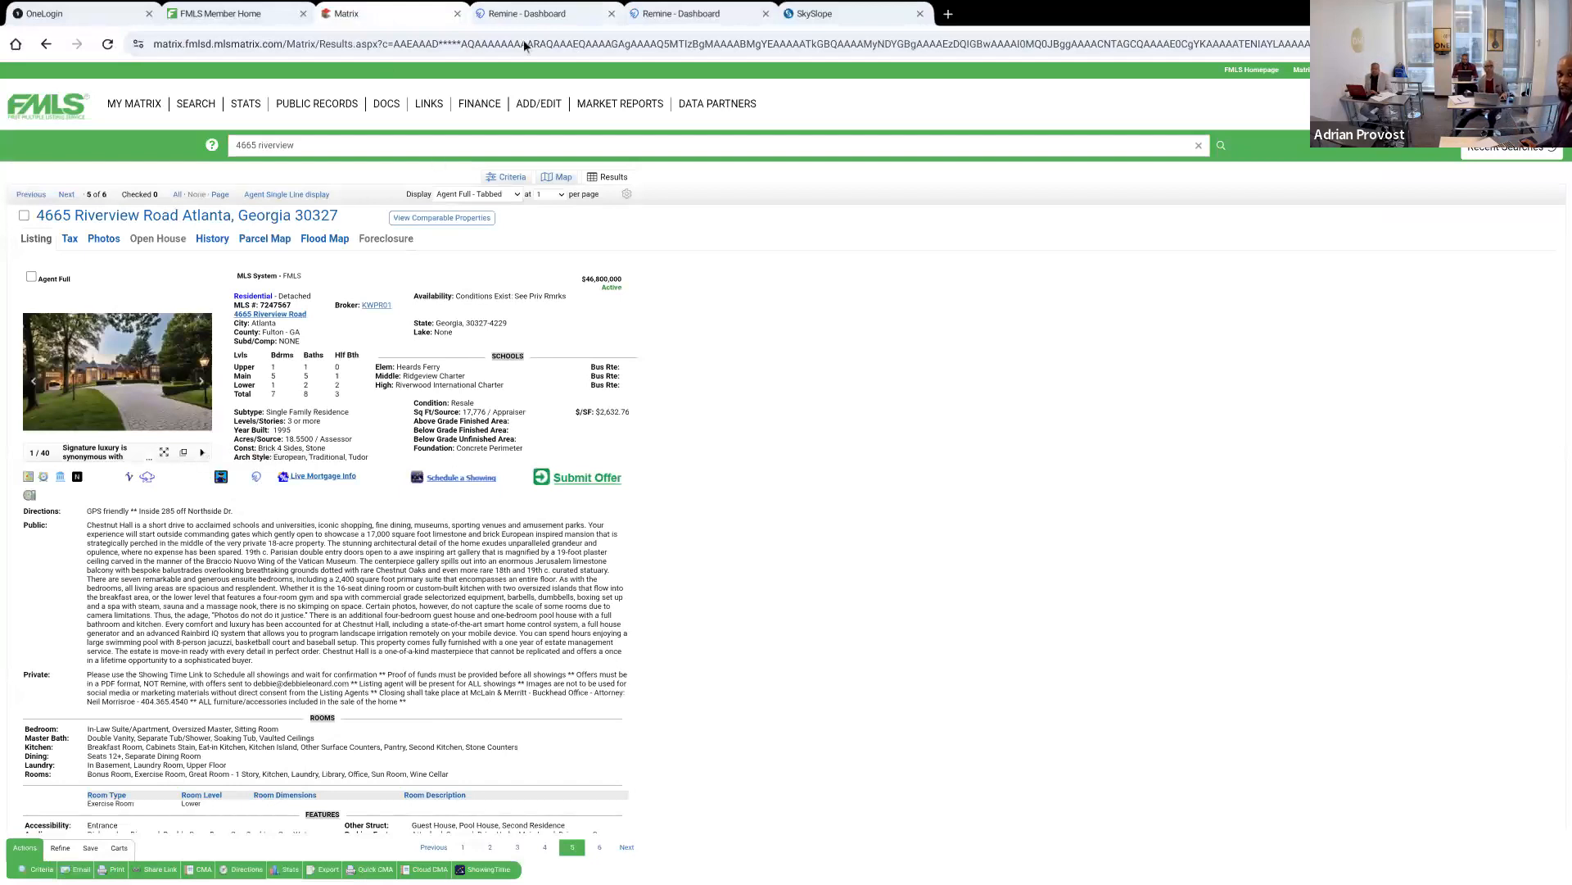
pyautogui.click(534, 14)
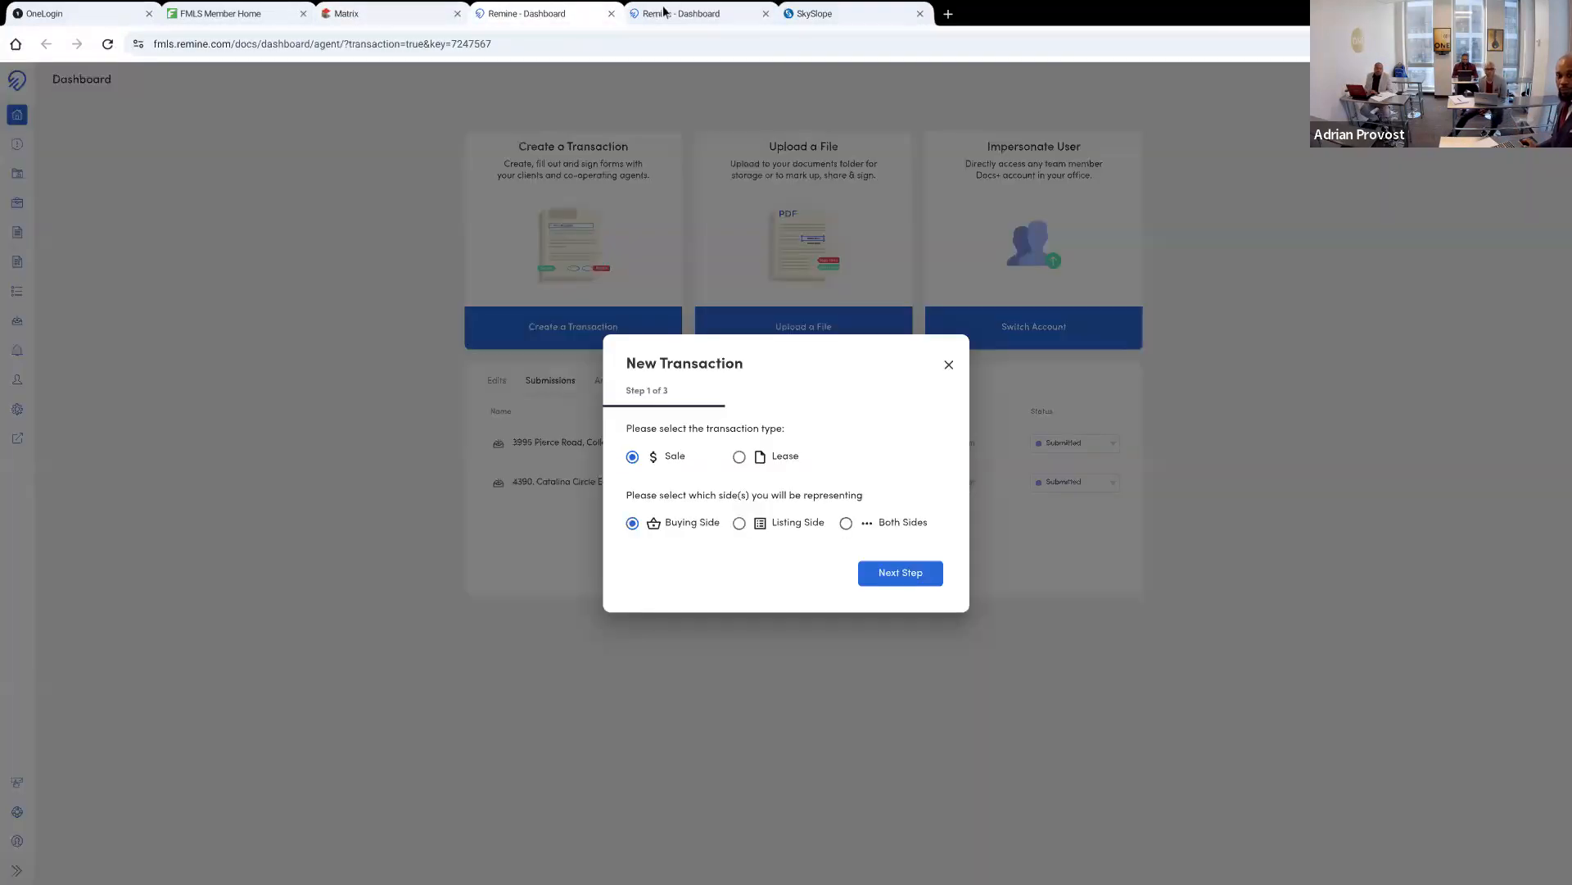
pyautogui.click(665, 11)
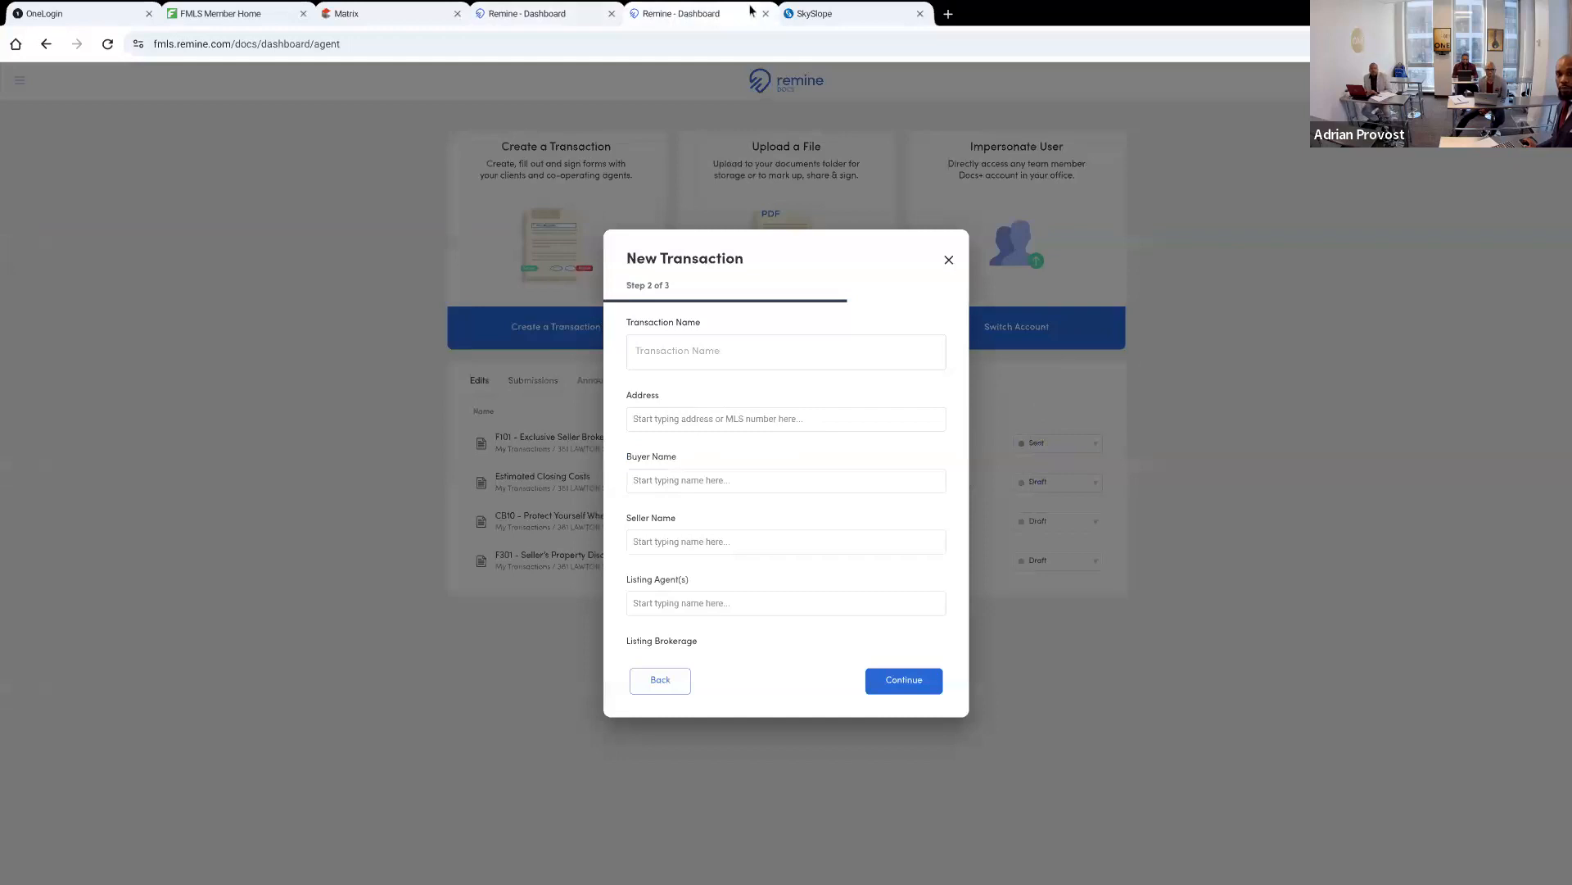
pyautogui.click(689, 342)
pyautogui.click(607, 20)
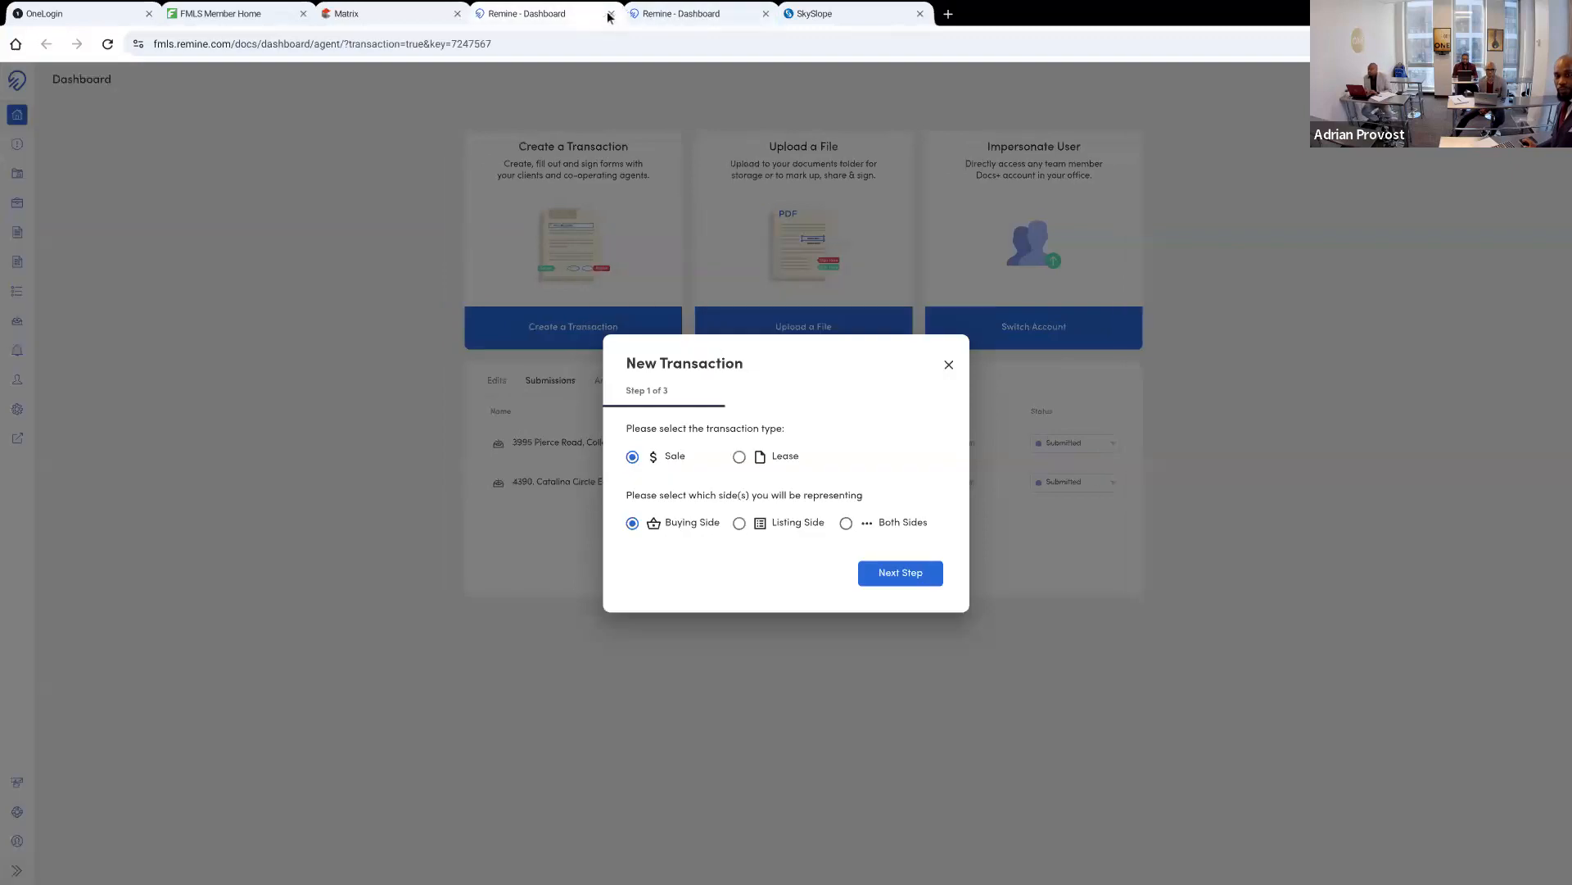
pyautogui.click(765, 14)
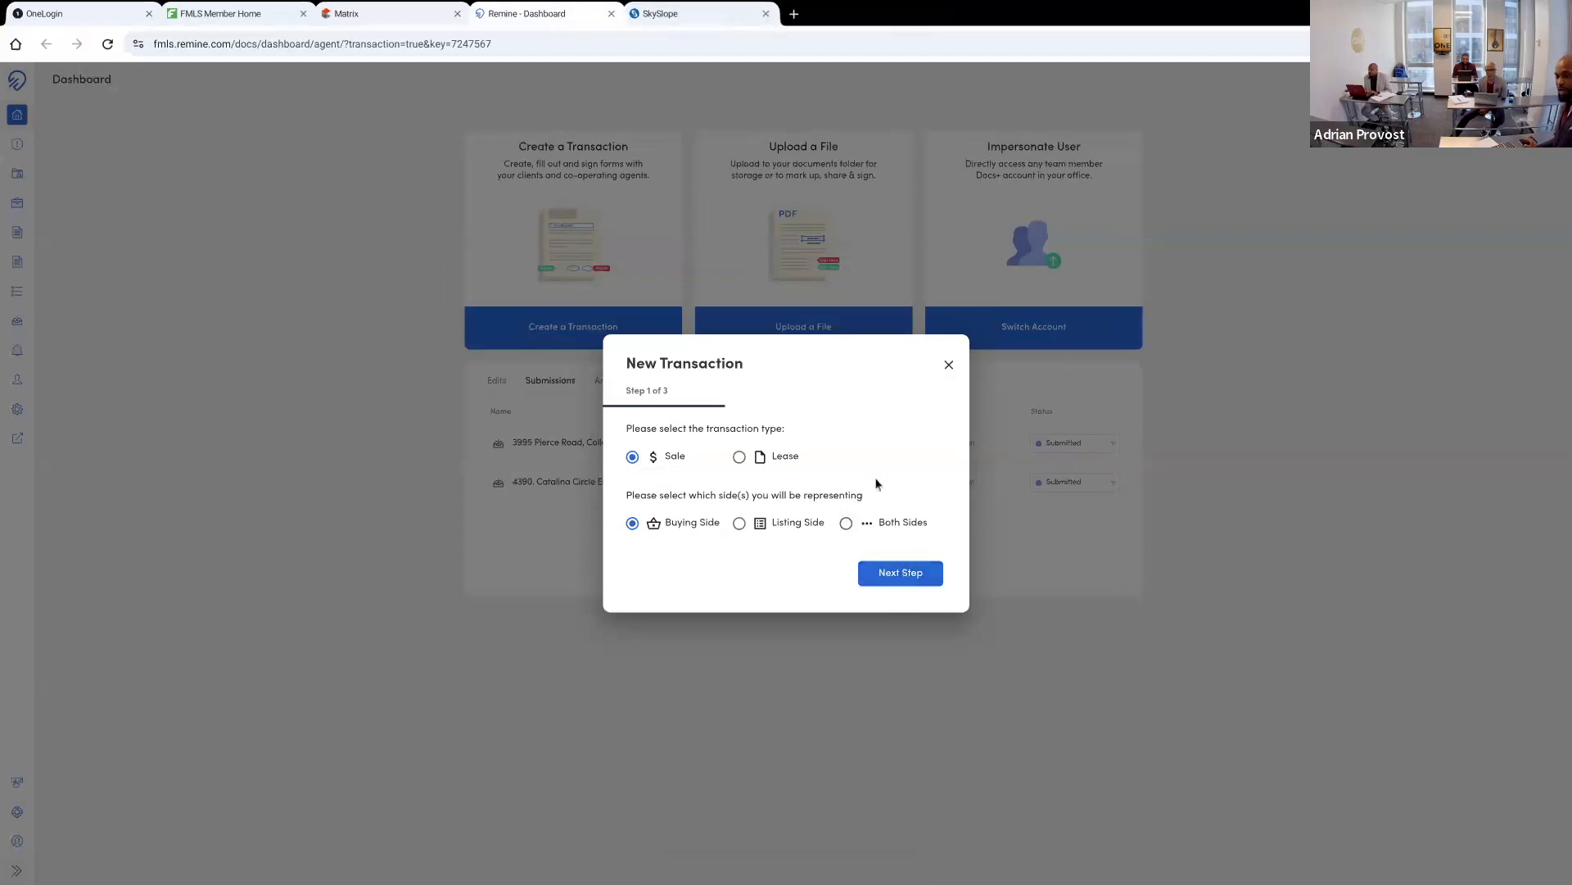
# Try to continue the buying-side sale transaction, reload and retry it, and close the page to return to the Matrix listing
pyautogui.click(882, 571)
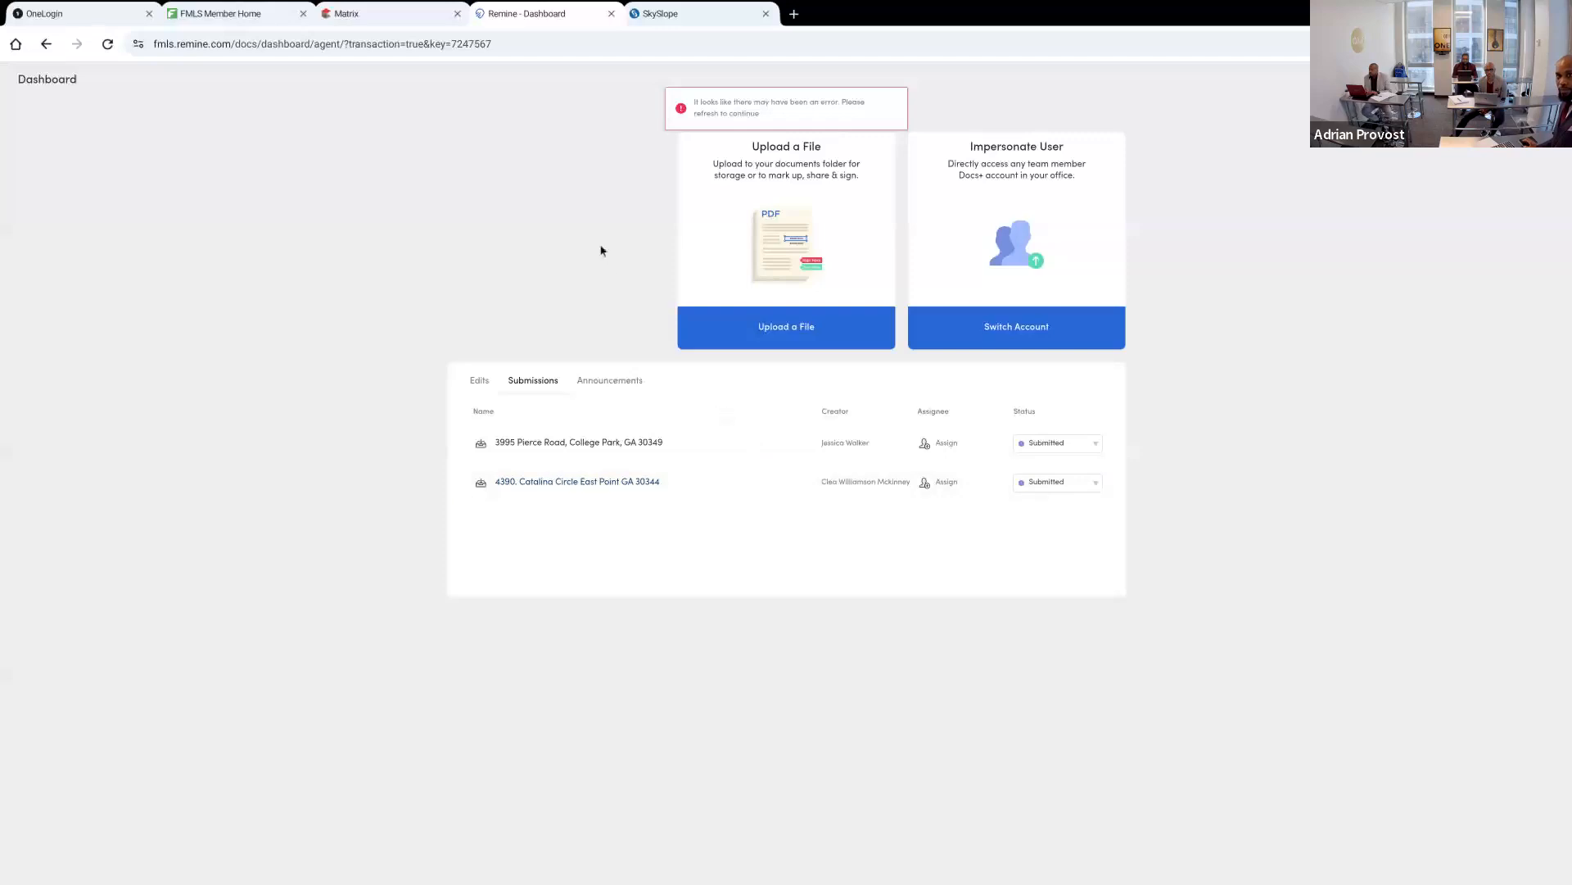
pyautogui.click(106, 45)
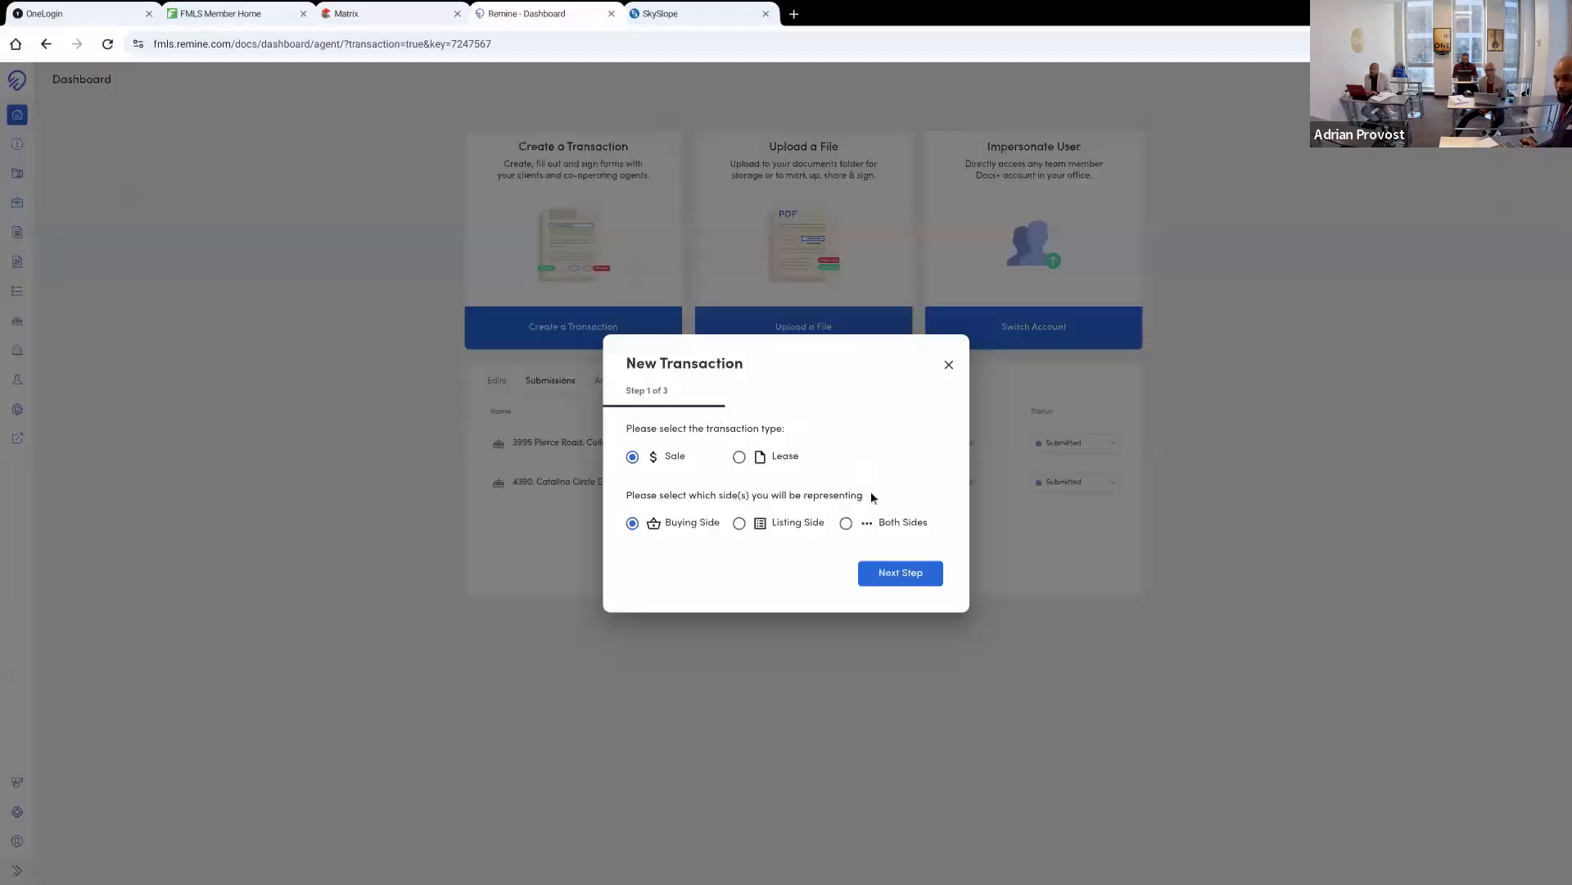
pyautogui.click(891, 583)
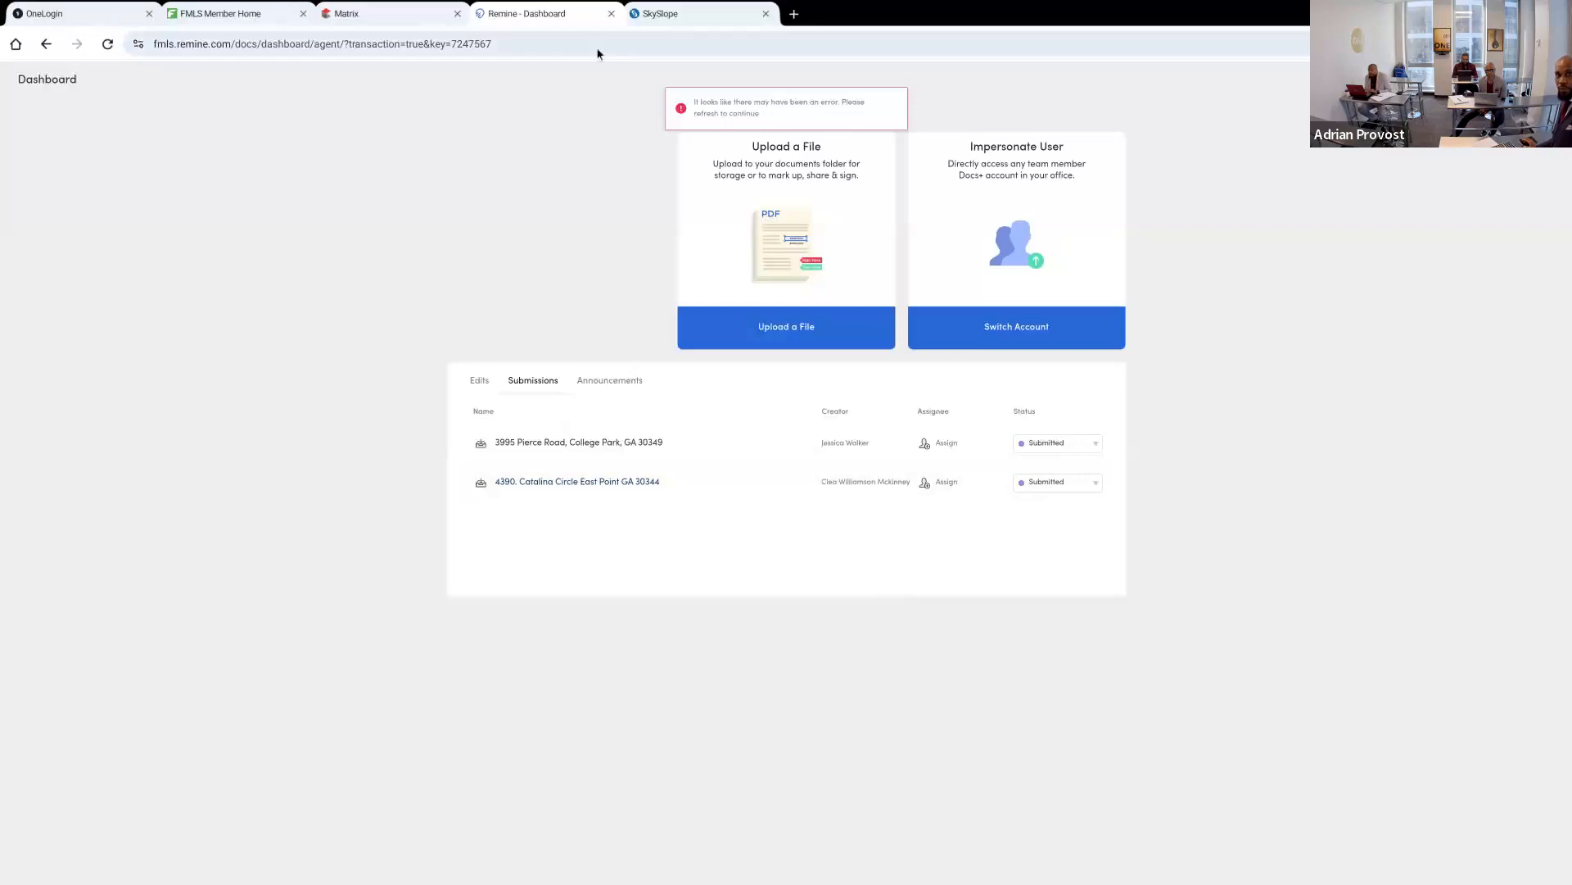
pyautogui.click(611, 15)
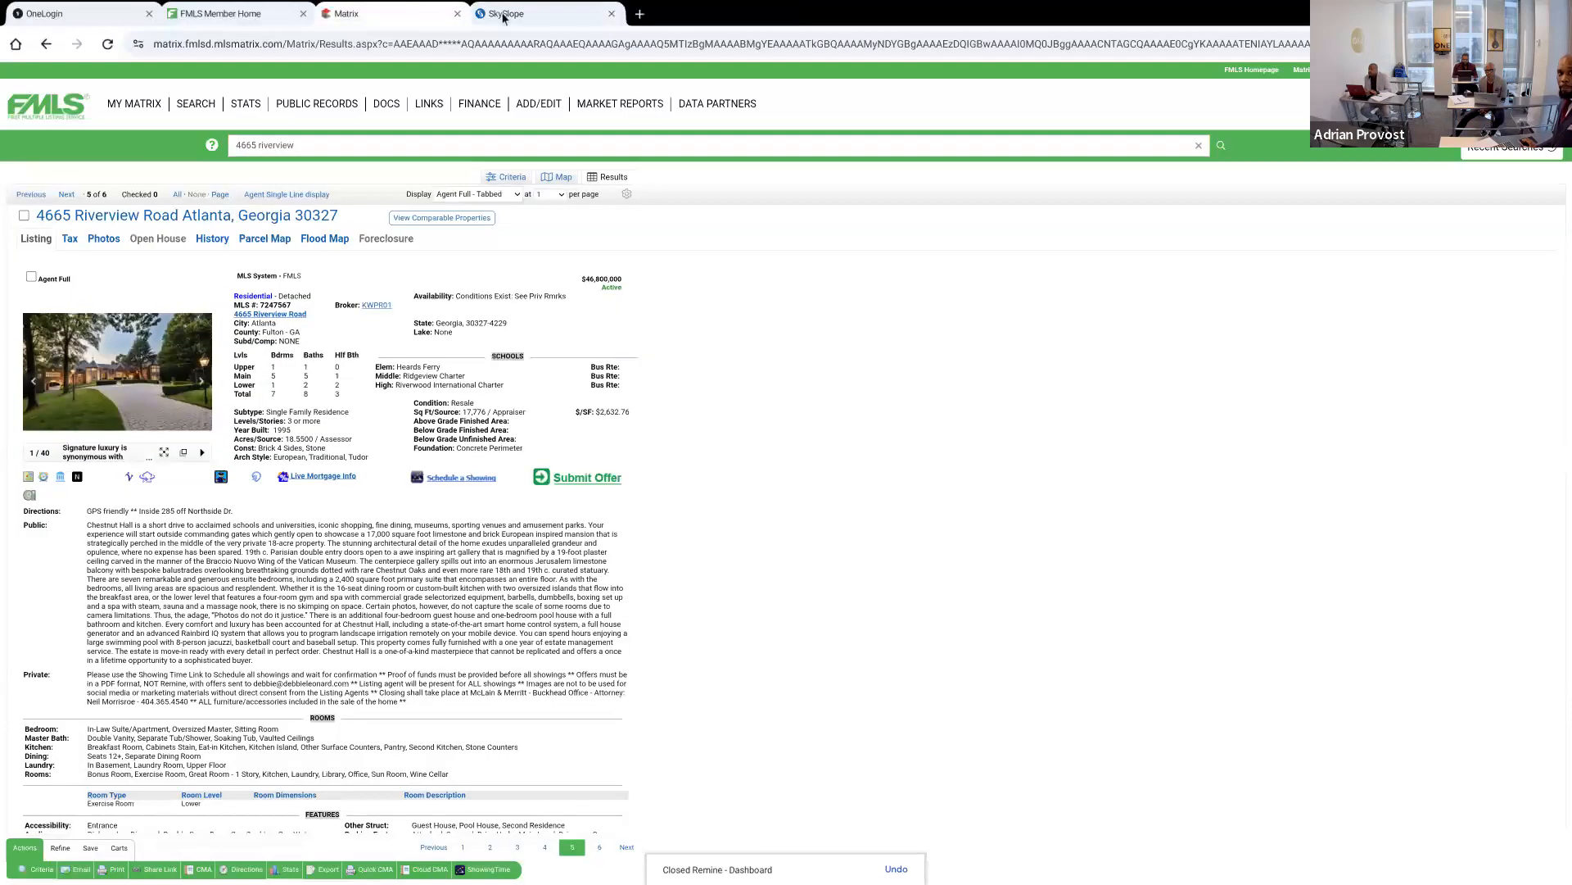
pyautogui.click(501, 15)
pyautogui.click(388, 18)
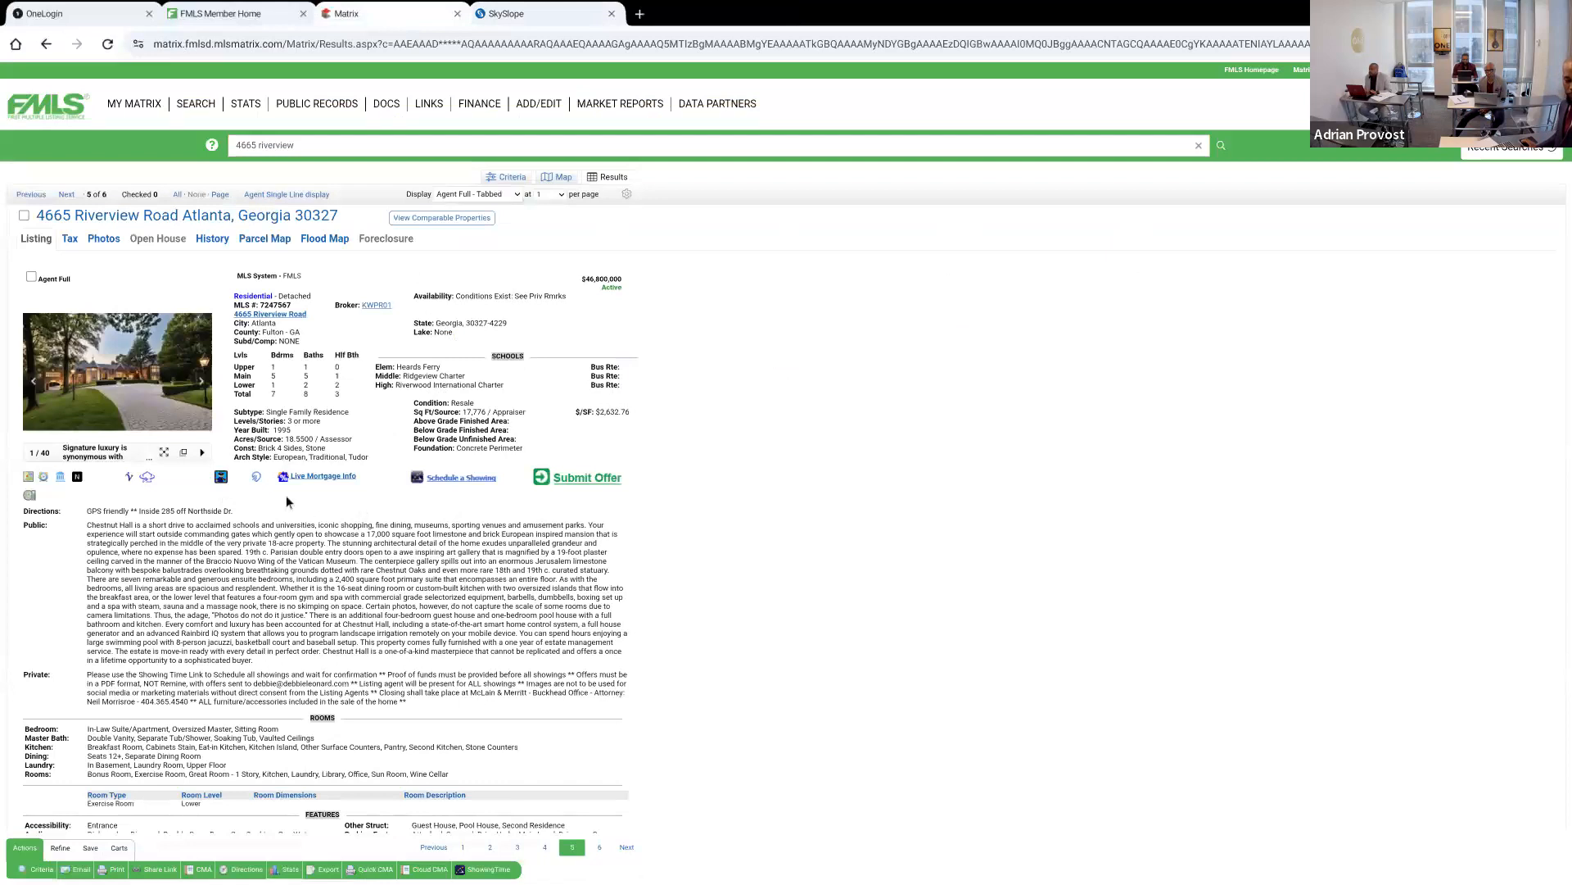
# Try once more to create the Remine transaction from the listing and continue past its first step, and close that page
pyautogui.click(258, 476)
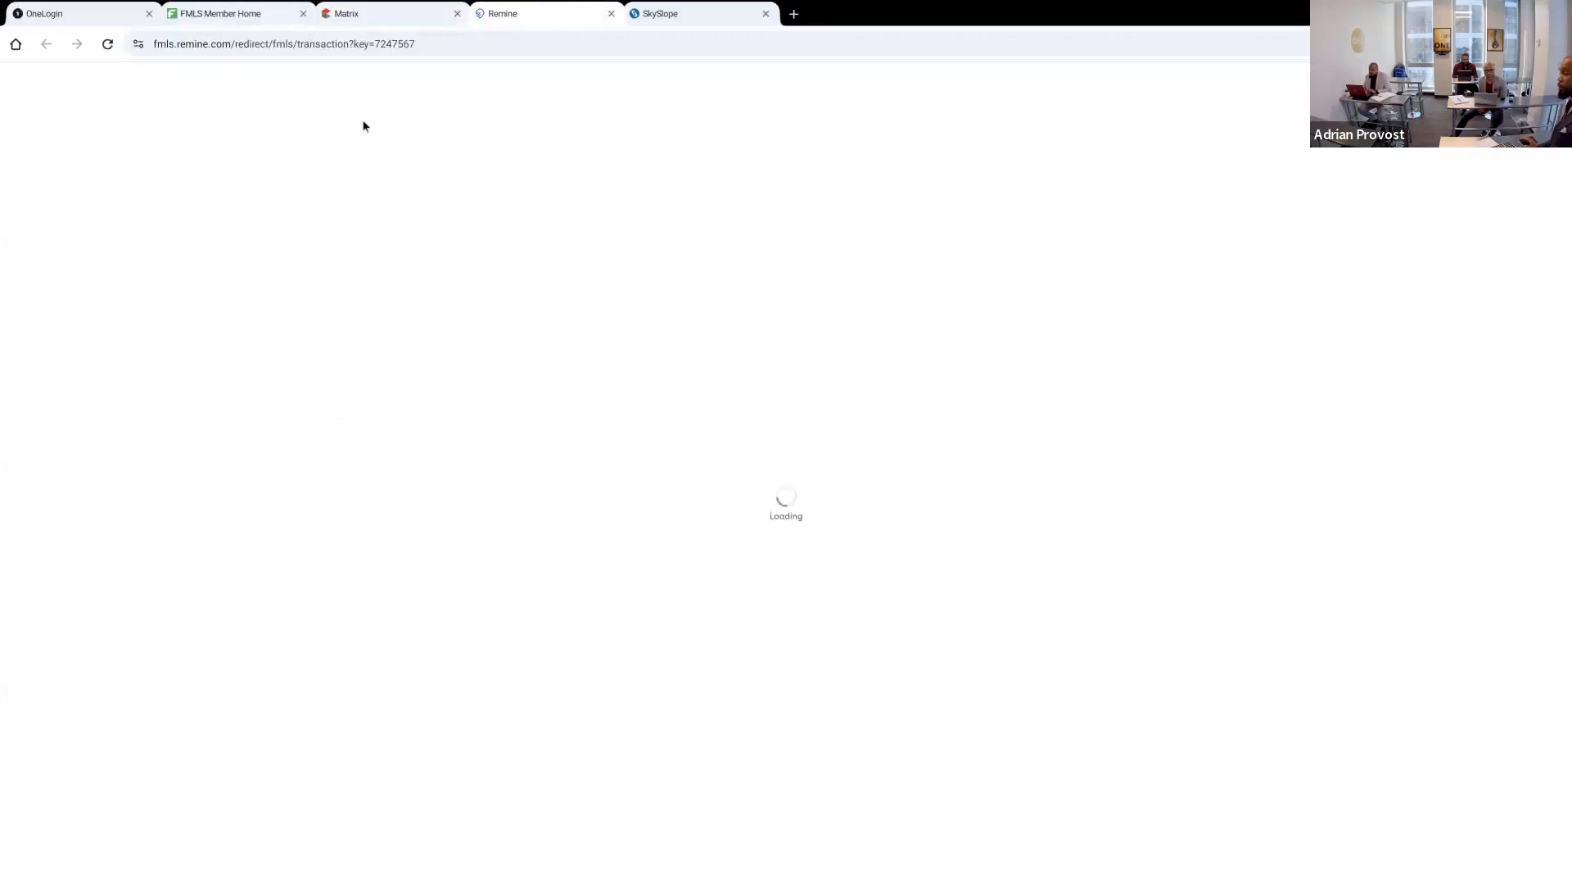
pyautogui.click(365, 15)
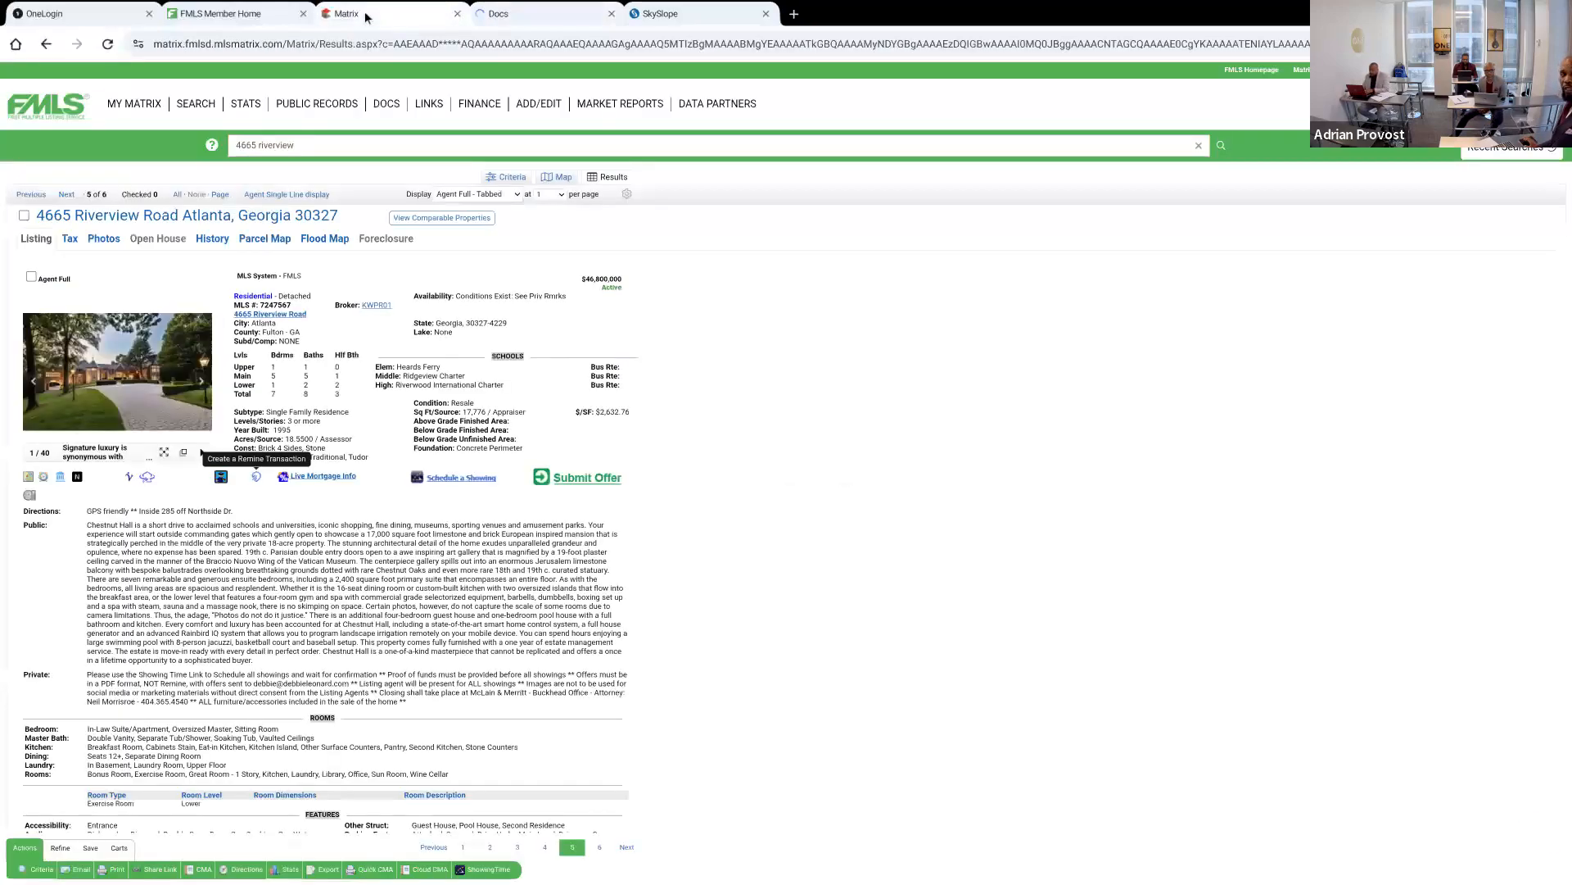
pyautogui.click(274, 18)
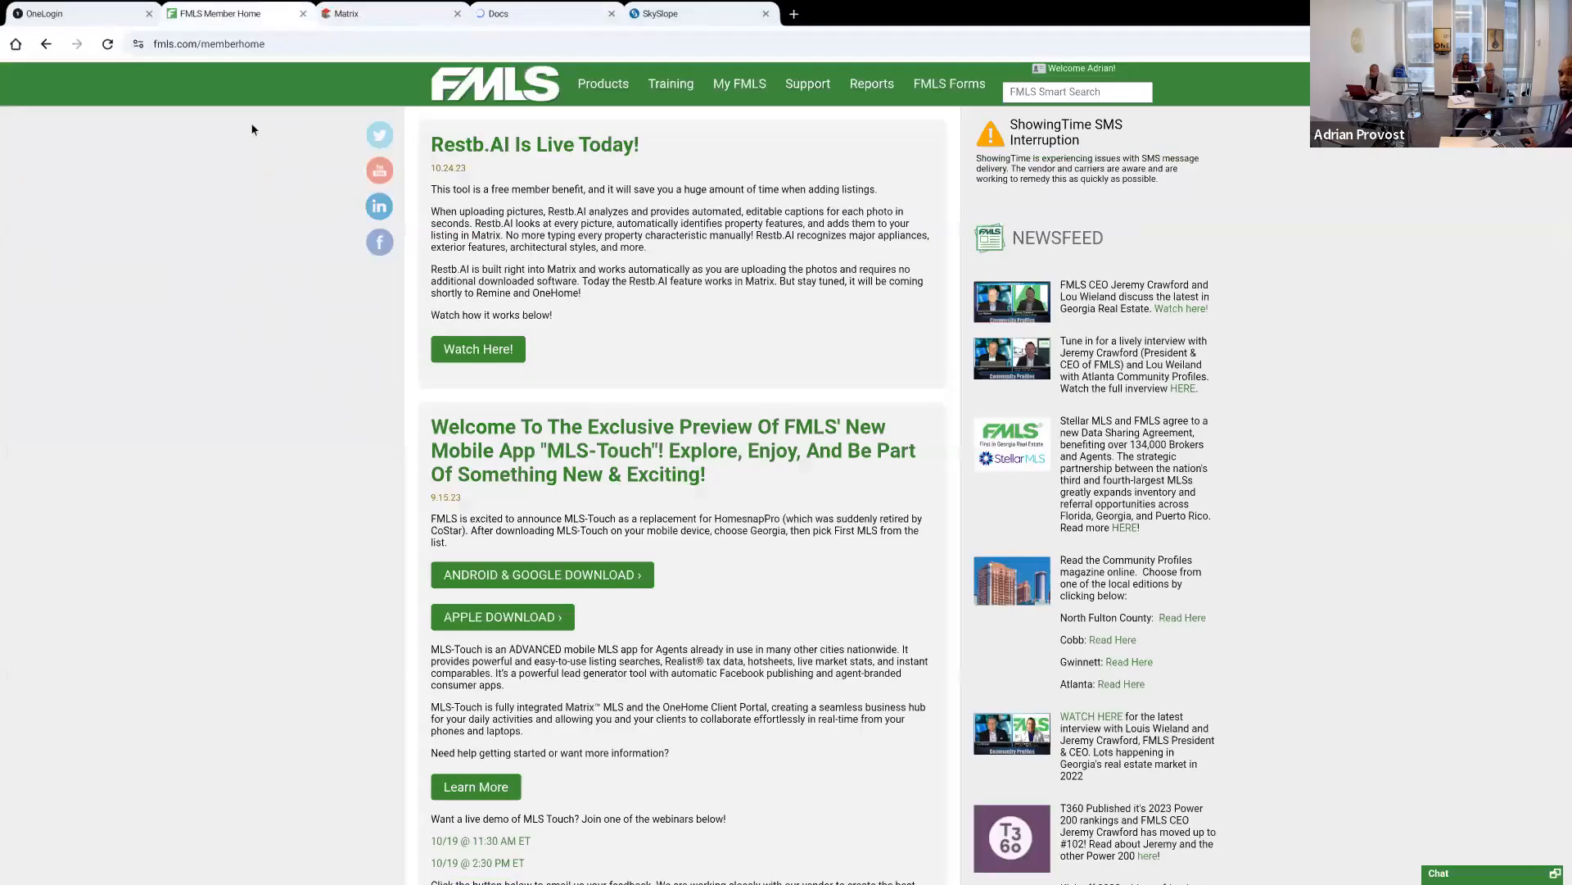
pyautogui.moveTo(604, 84)
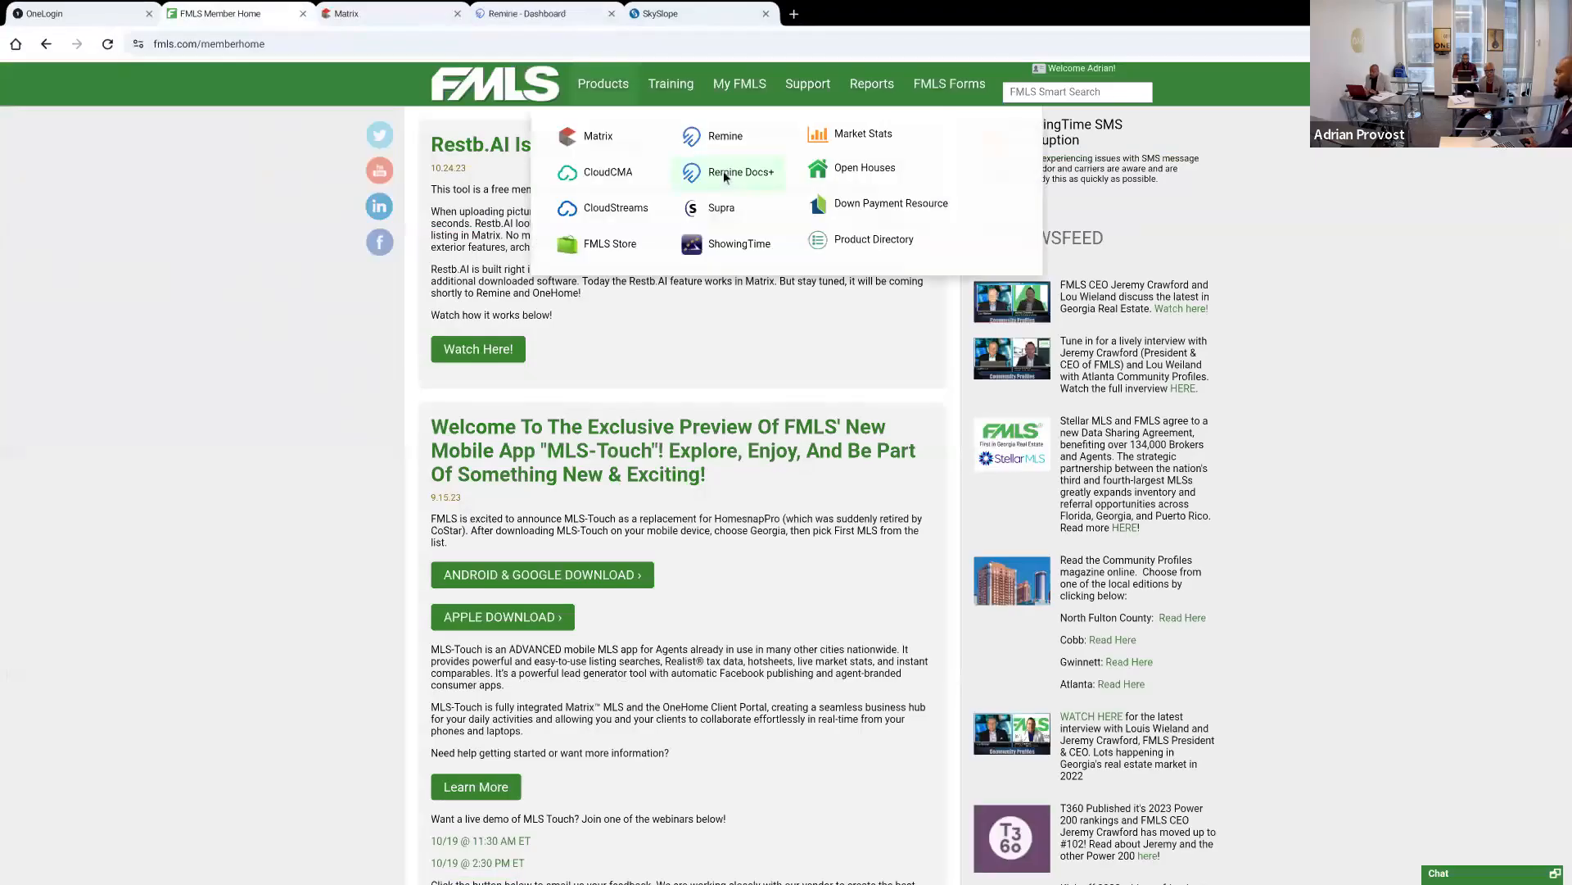
pyautogui.click(544, 13)
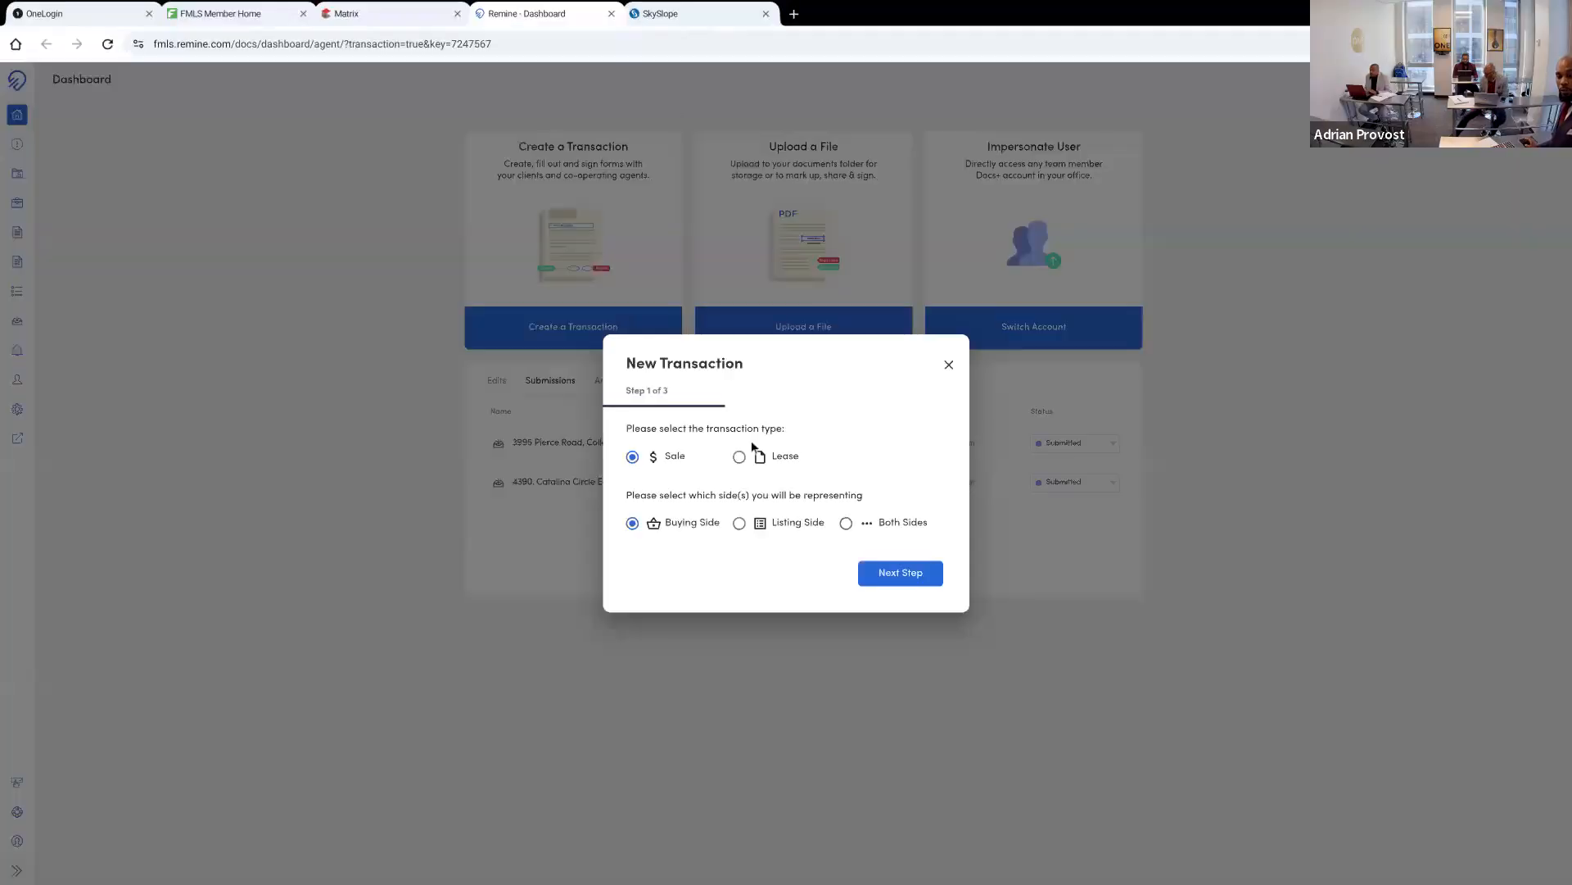
pyautogui.click(921, 570)
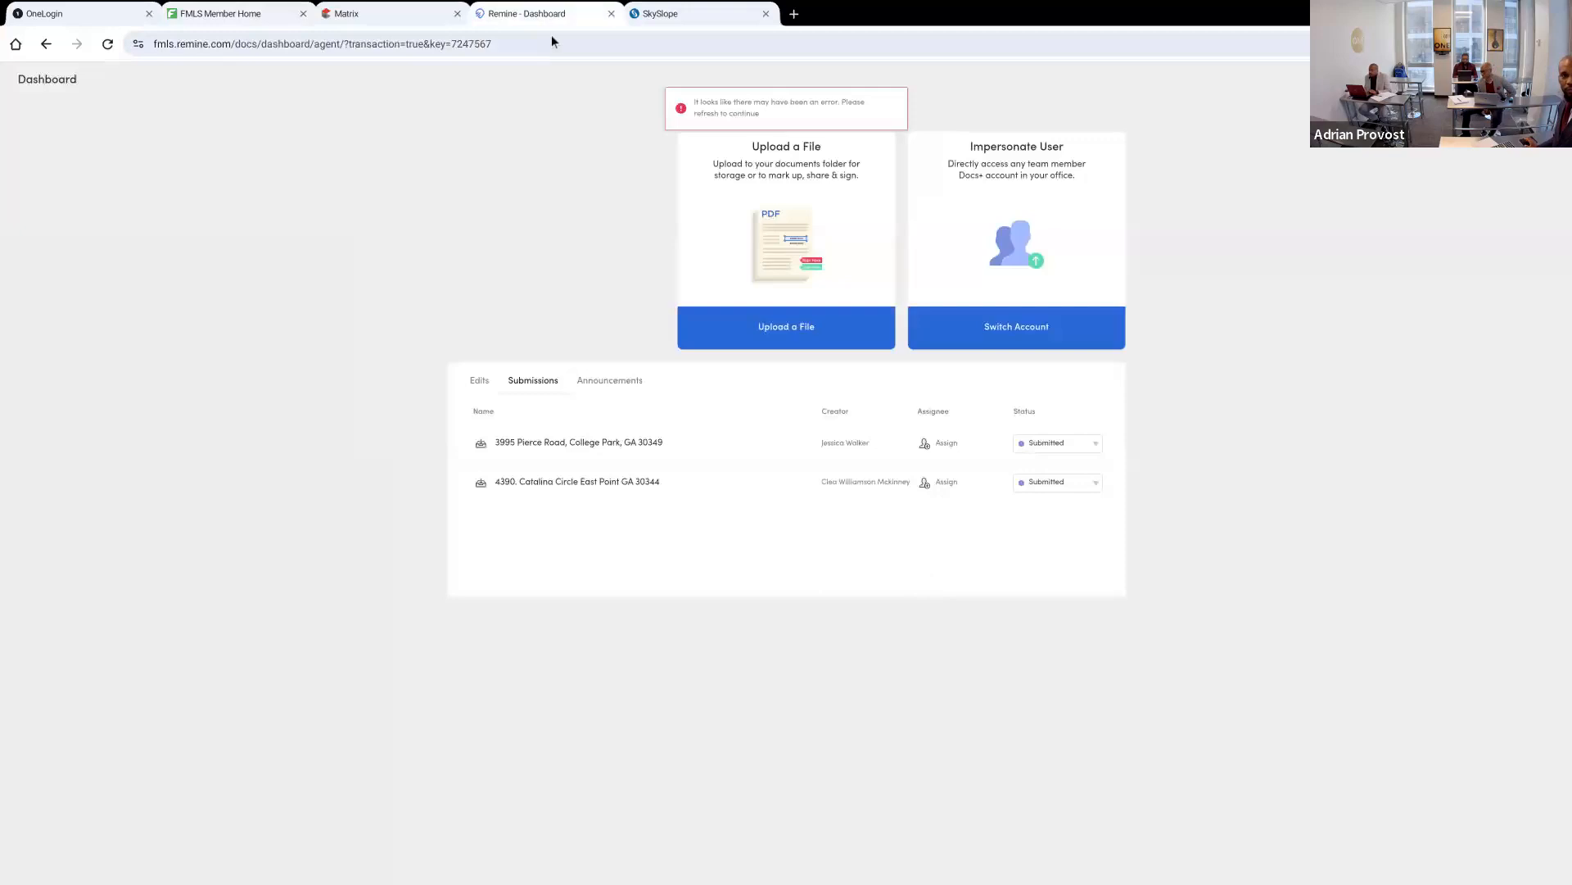
pyautogui.click(611, 14)
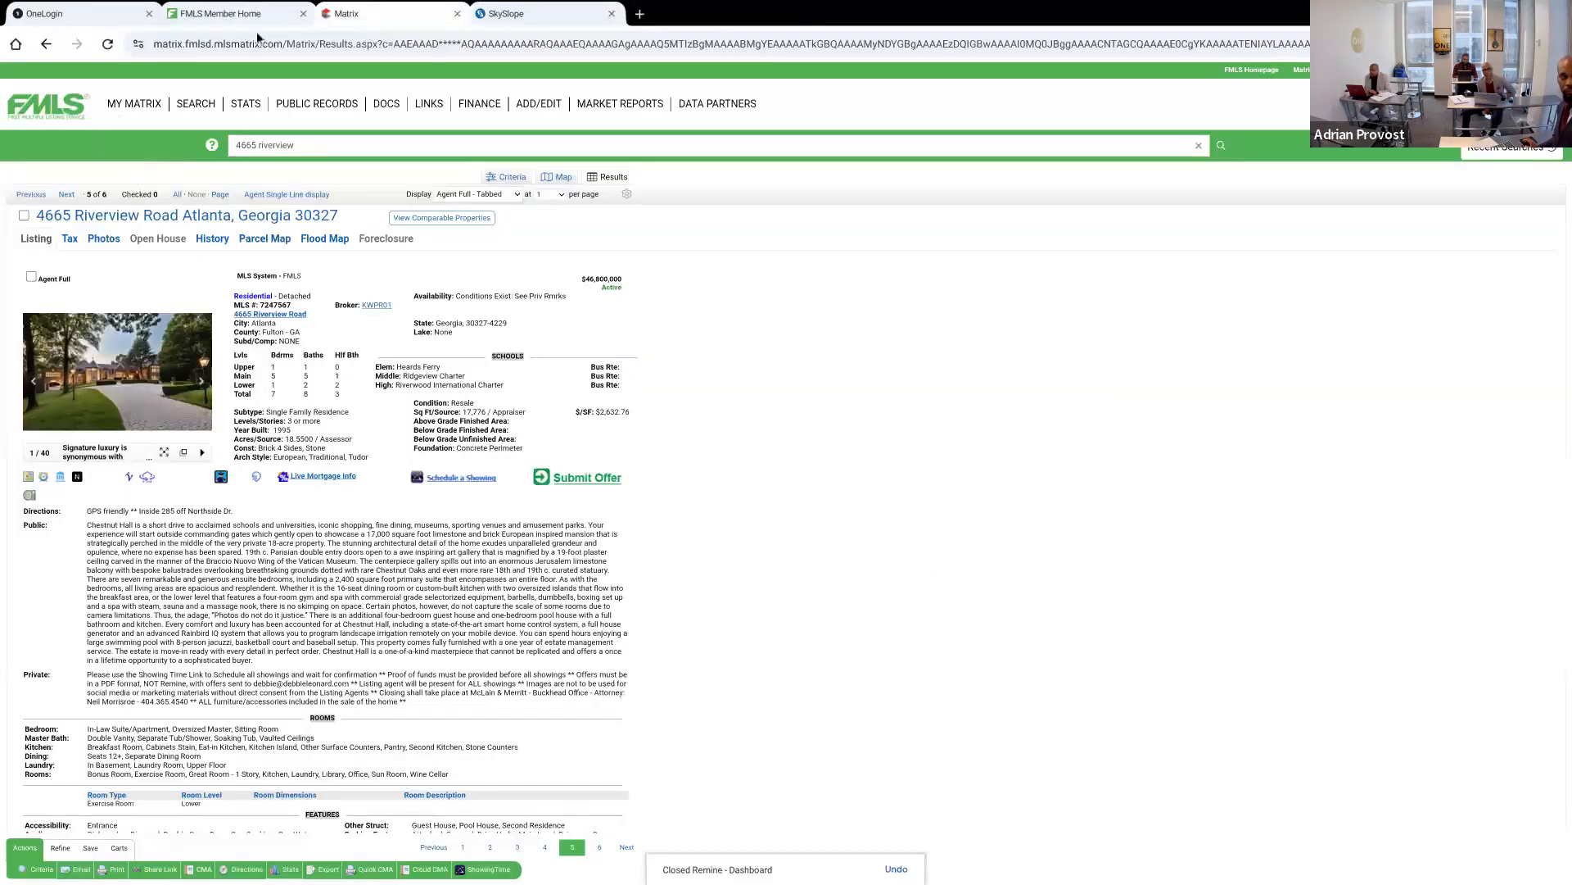
# Reload the FMLS member home, open Remine Docs+ and create a buying-side sale transaction, continuing to its details form
pyautogui.click(277, 18)
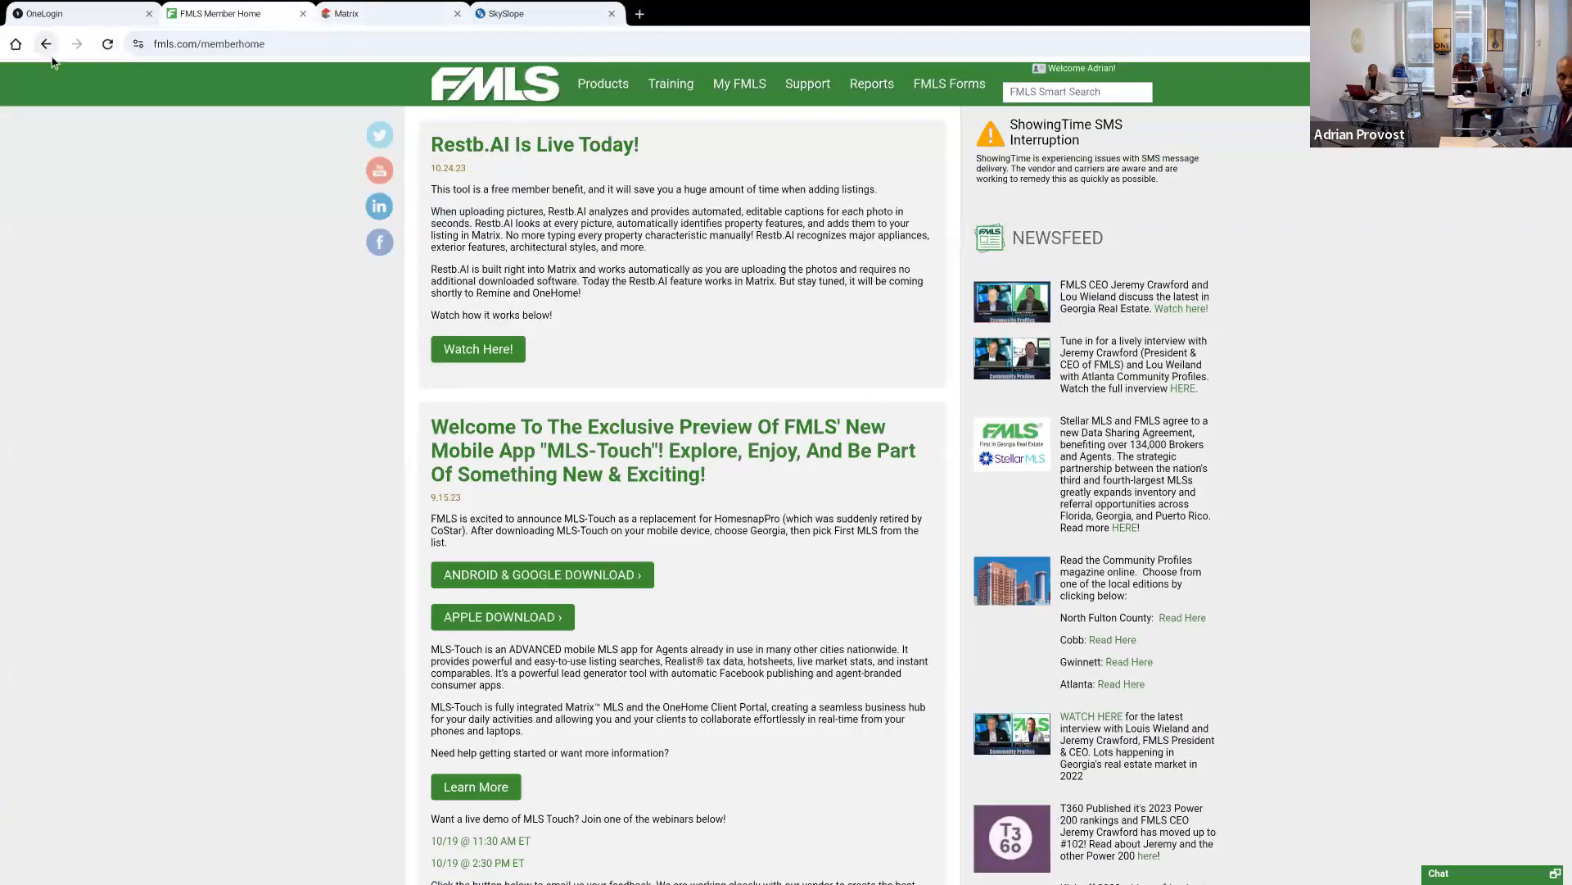
pyautogui.click(107, 43)
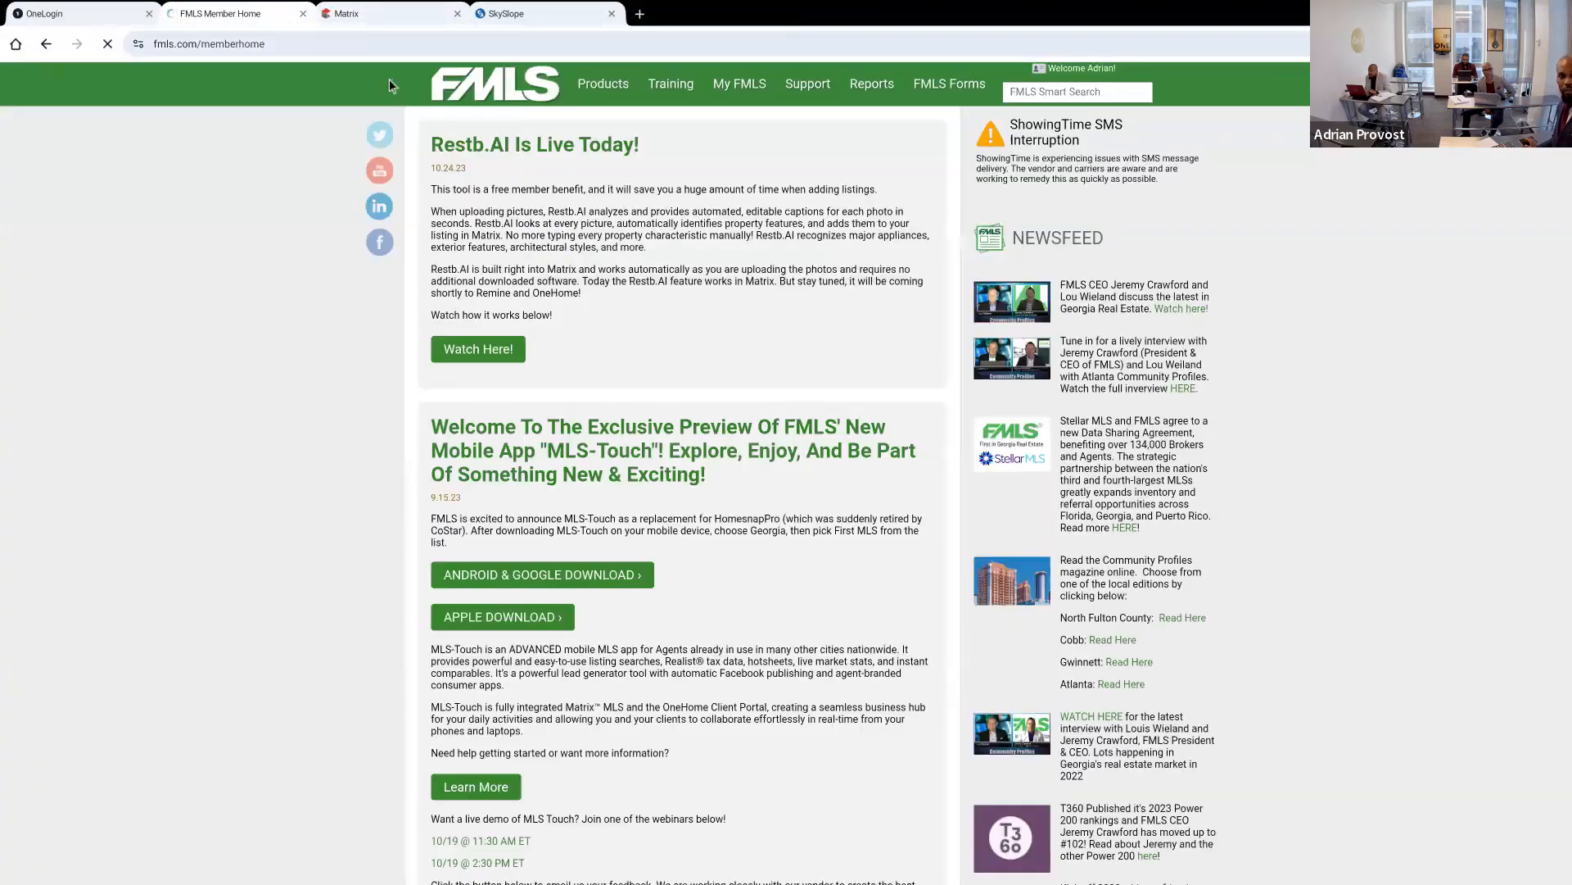
pyautogui.moveTo(623, 97)
pyautogui.click(759, 181)
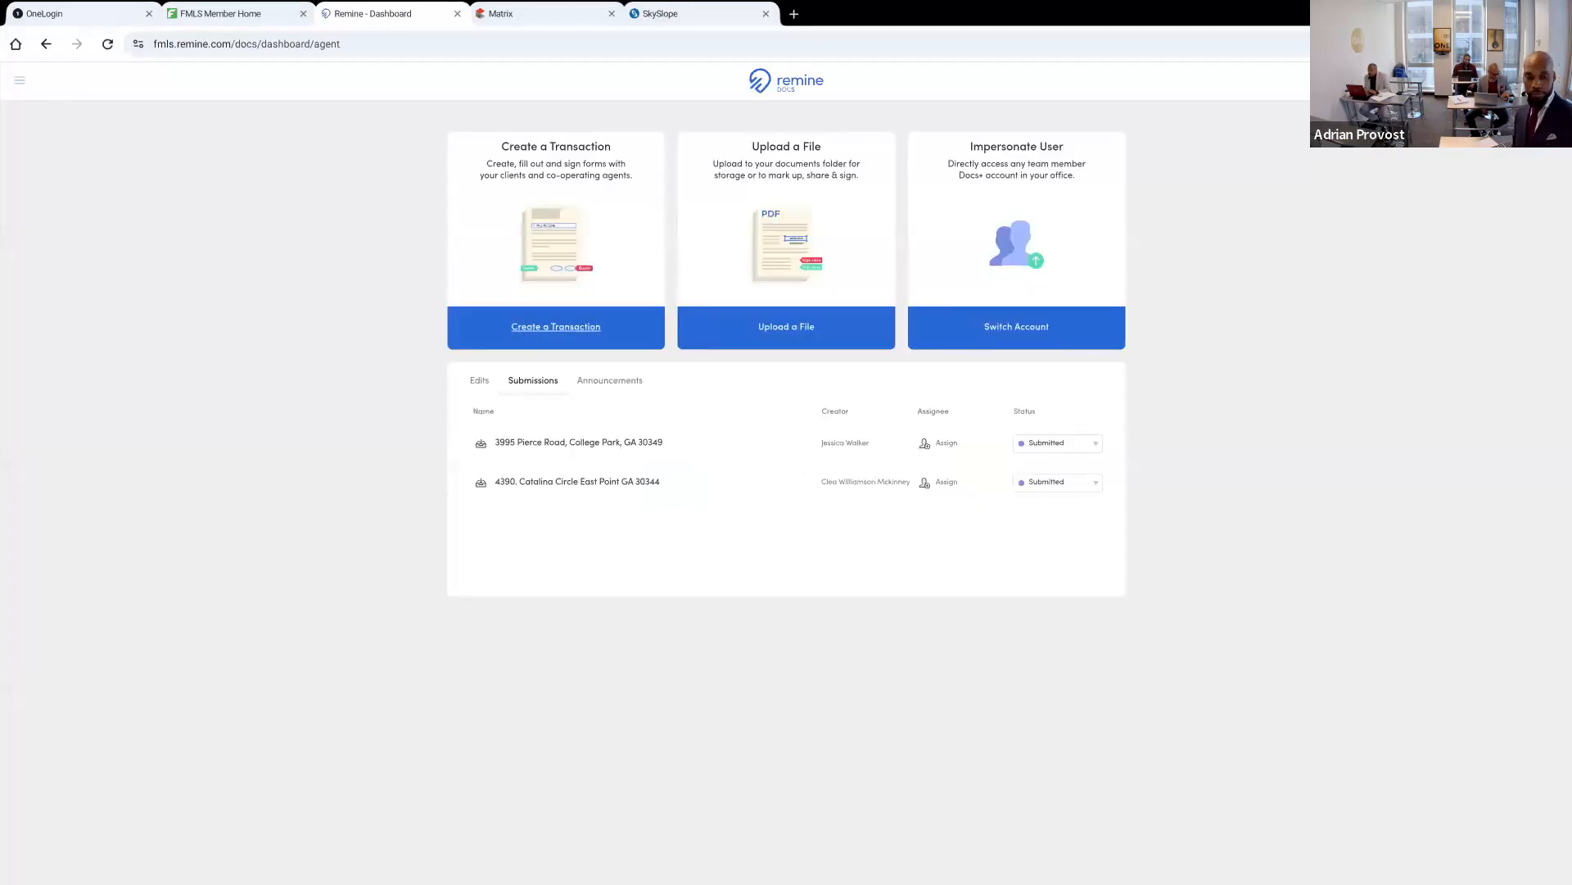
pyautogui.click(556, 327)
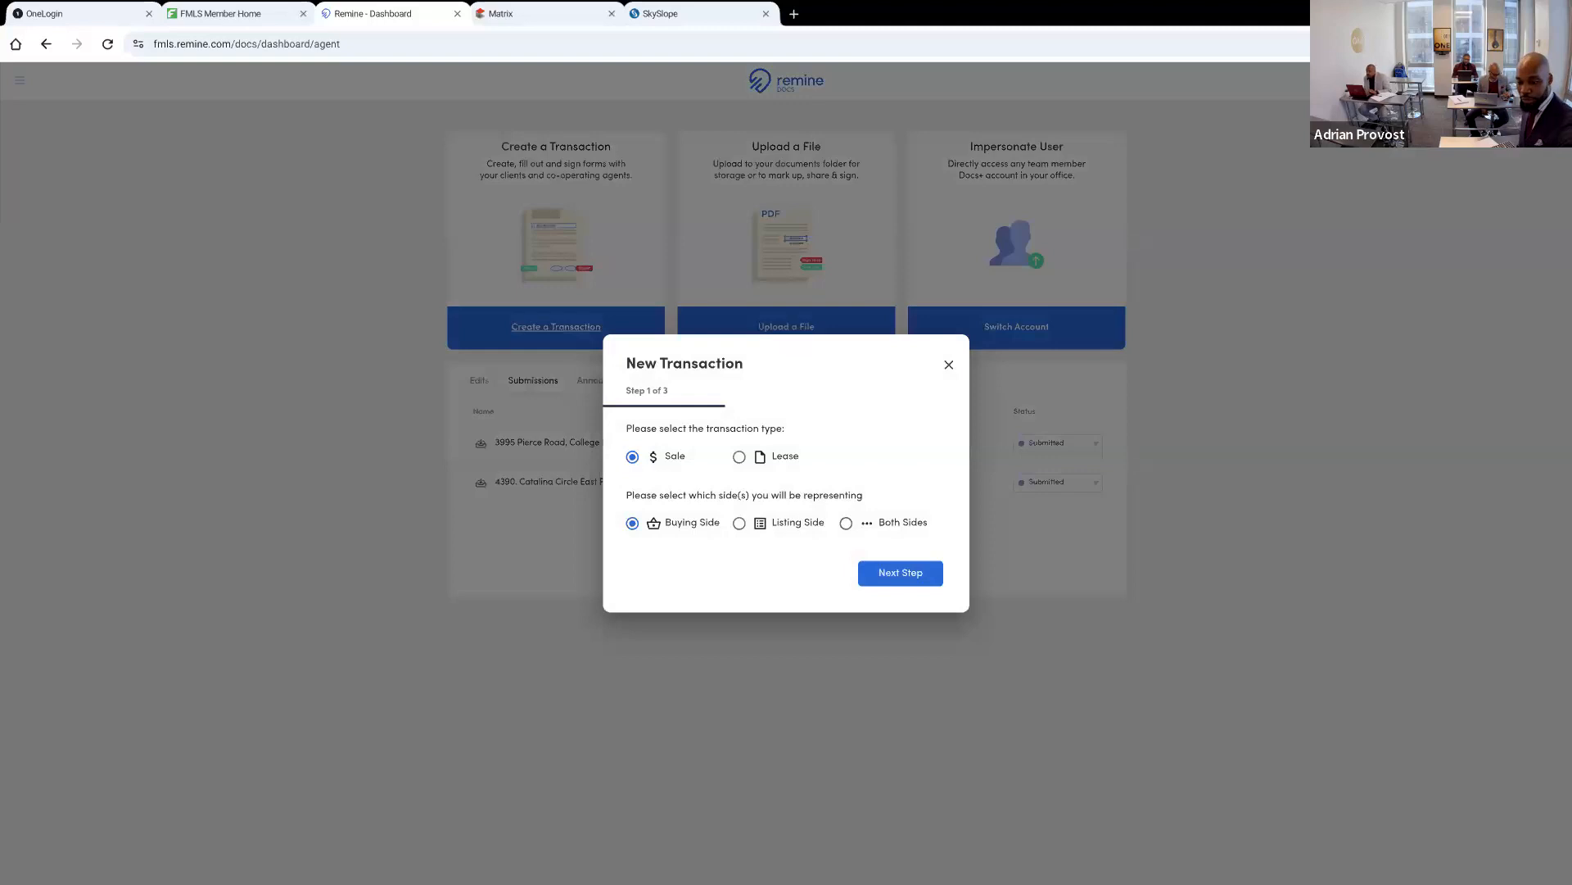
pyautogui.click(900, 573)
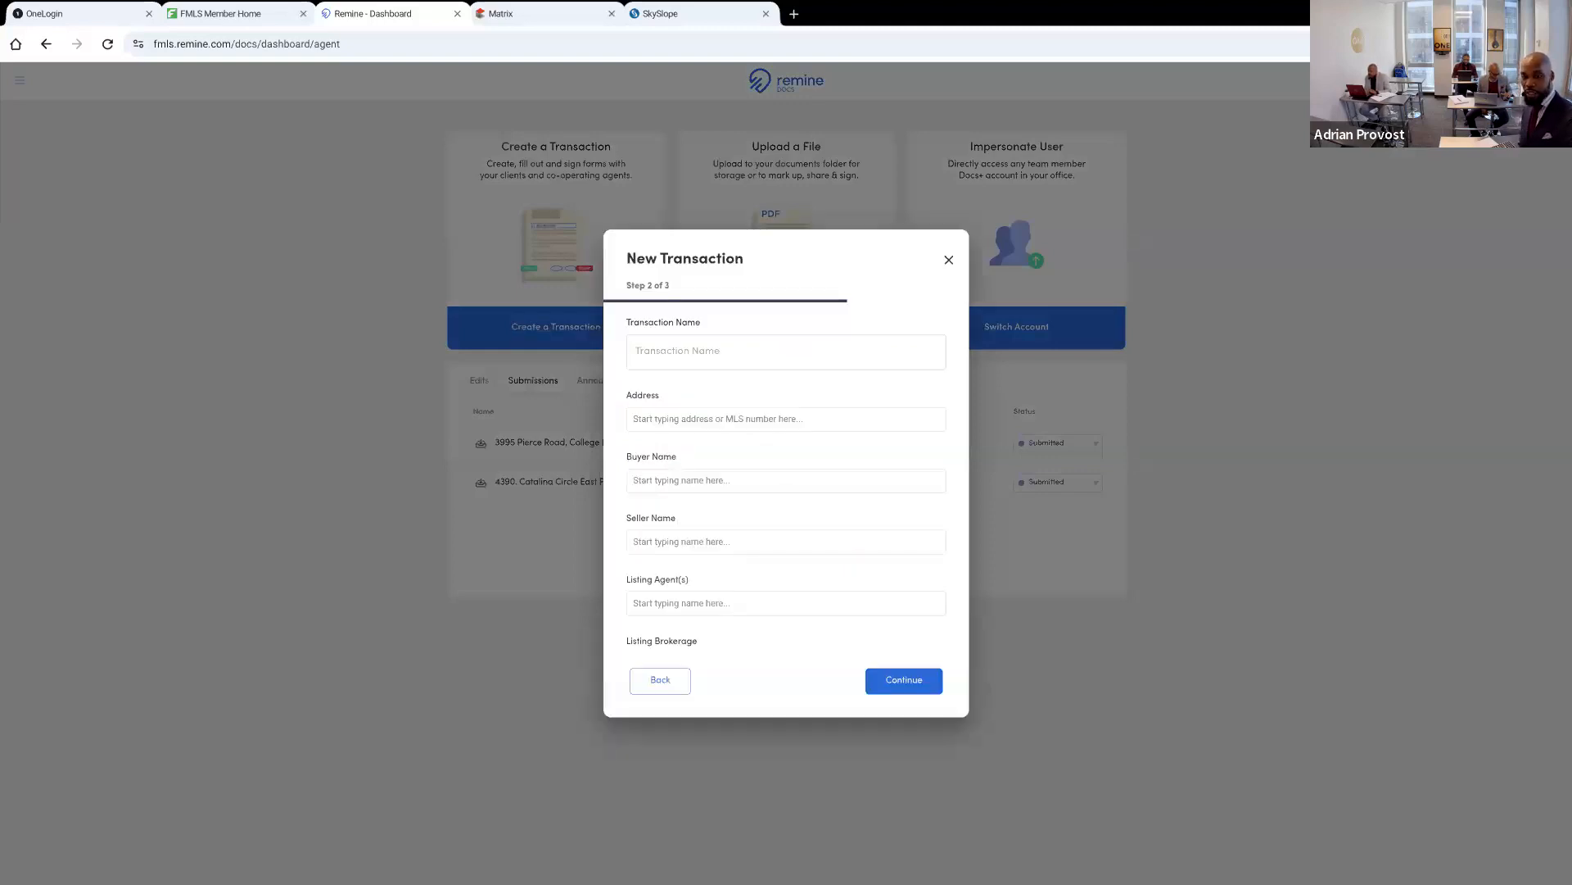
# Name the transaction Riverview and fill its property details from the listing with MLS number 7247567
pyautogui.click(786, 351)
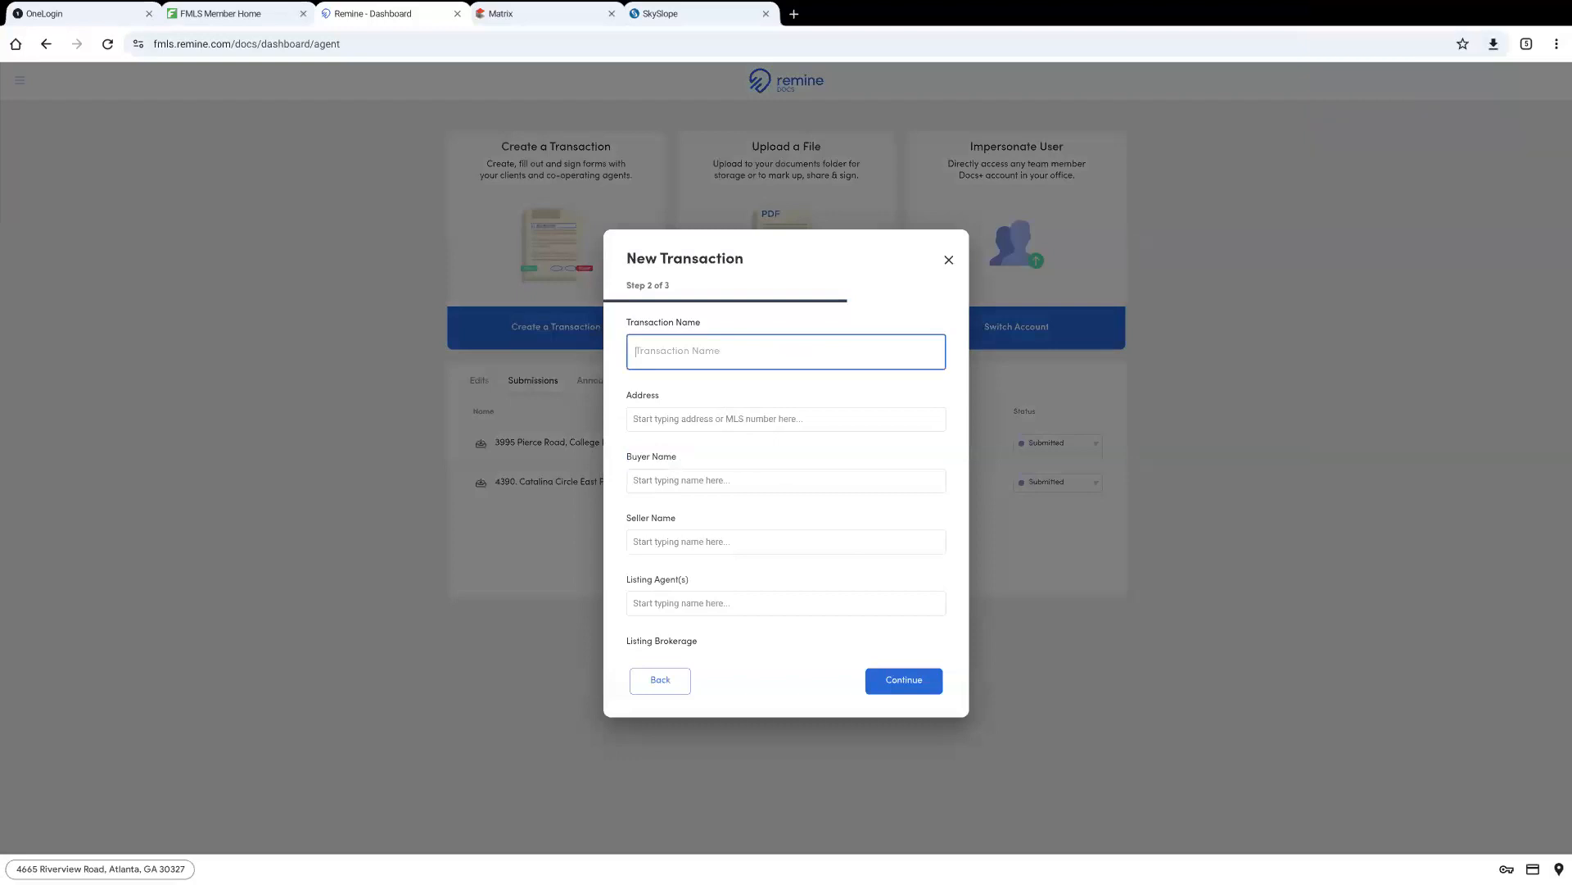
pyautogui.write('Riverview')
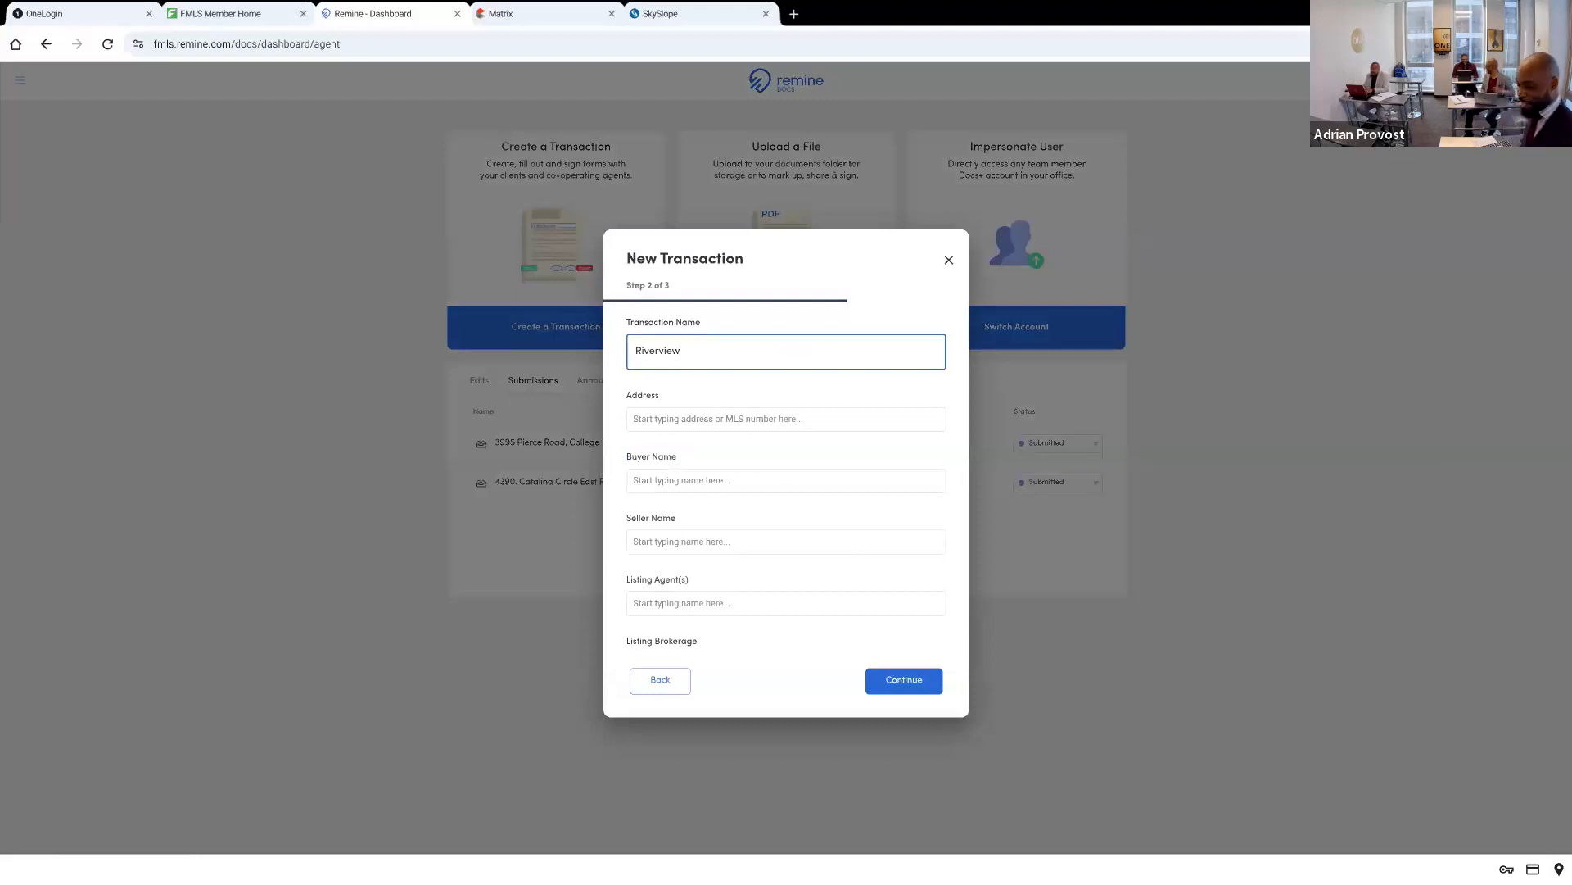
pyautogui.click(786, 419)
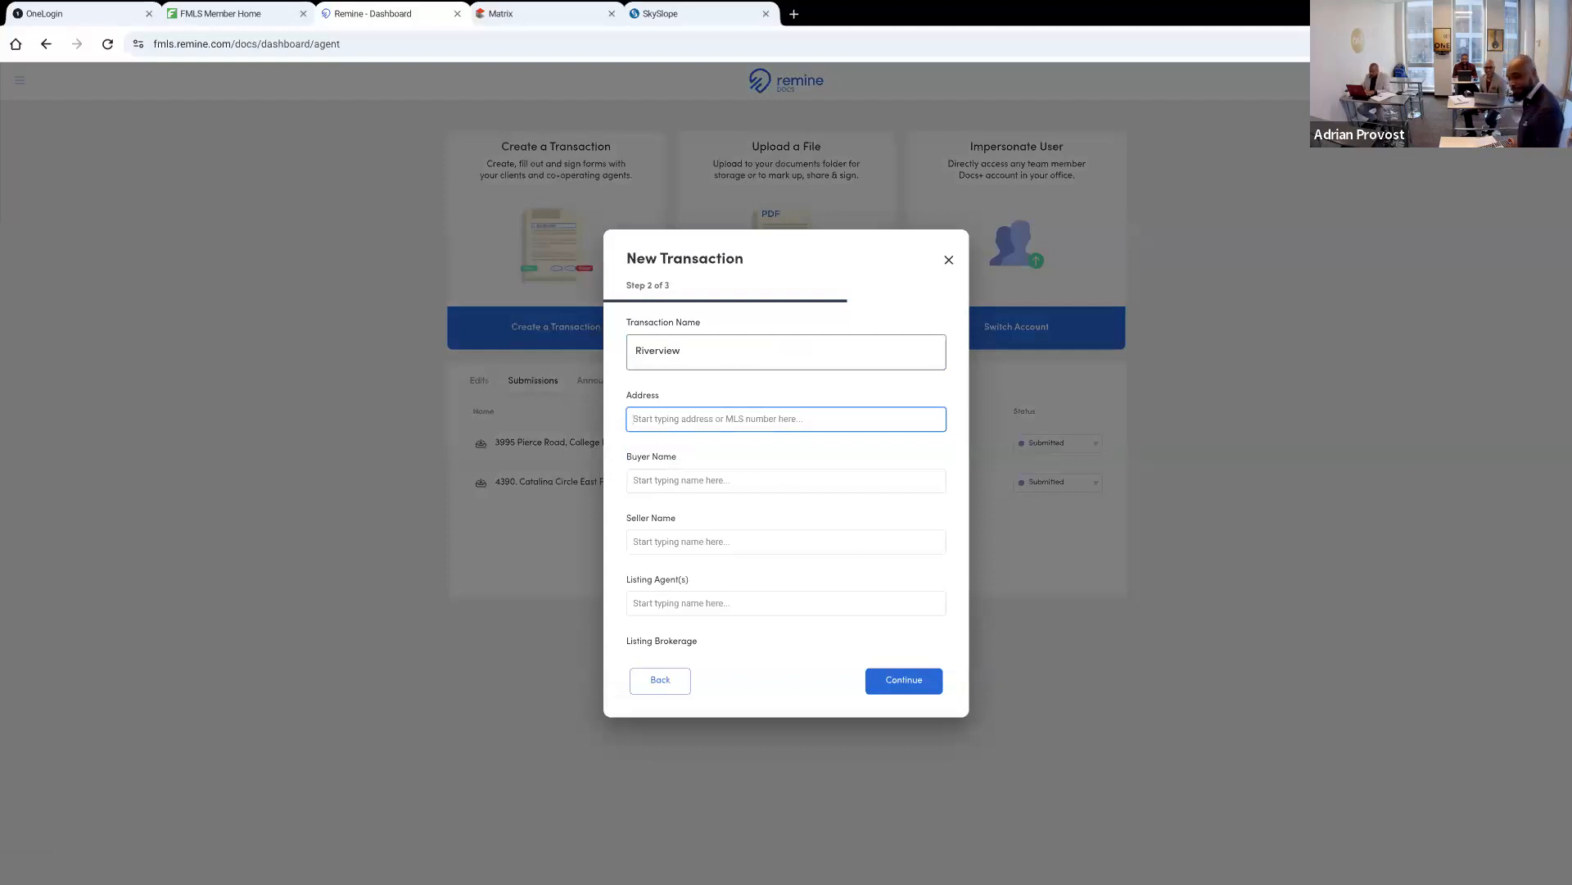
pyautogui.write('7247')
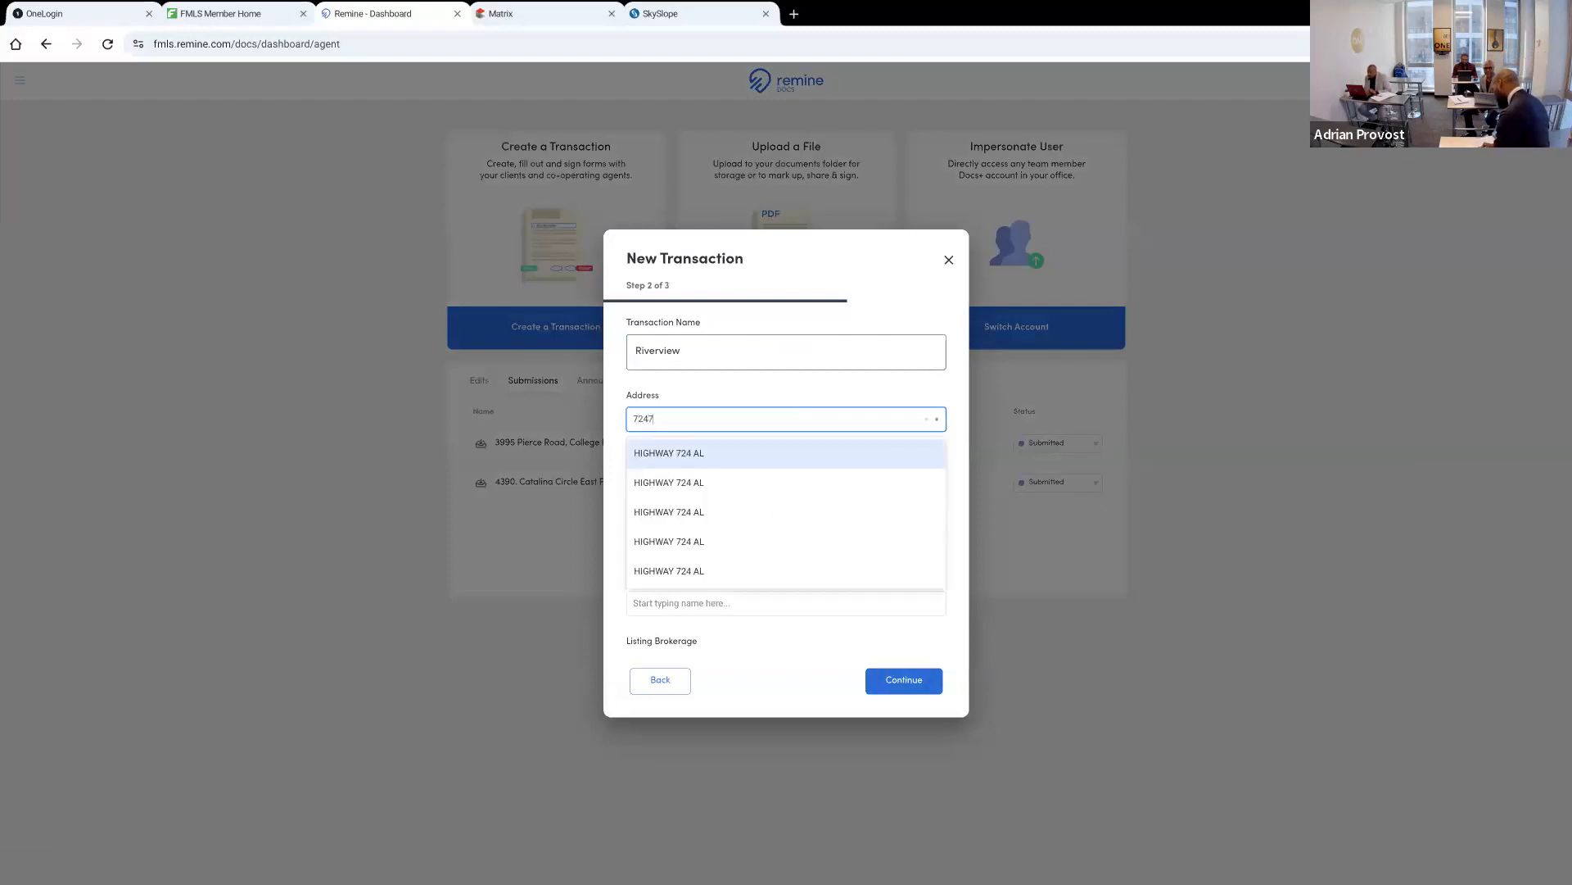
pyautogui.write('567')
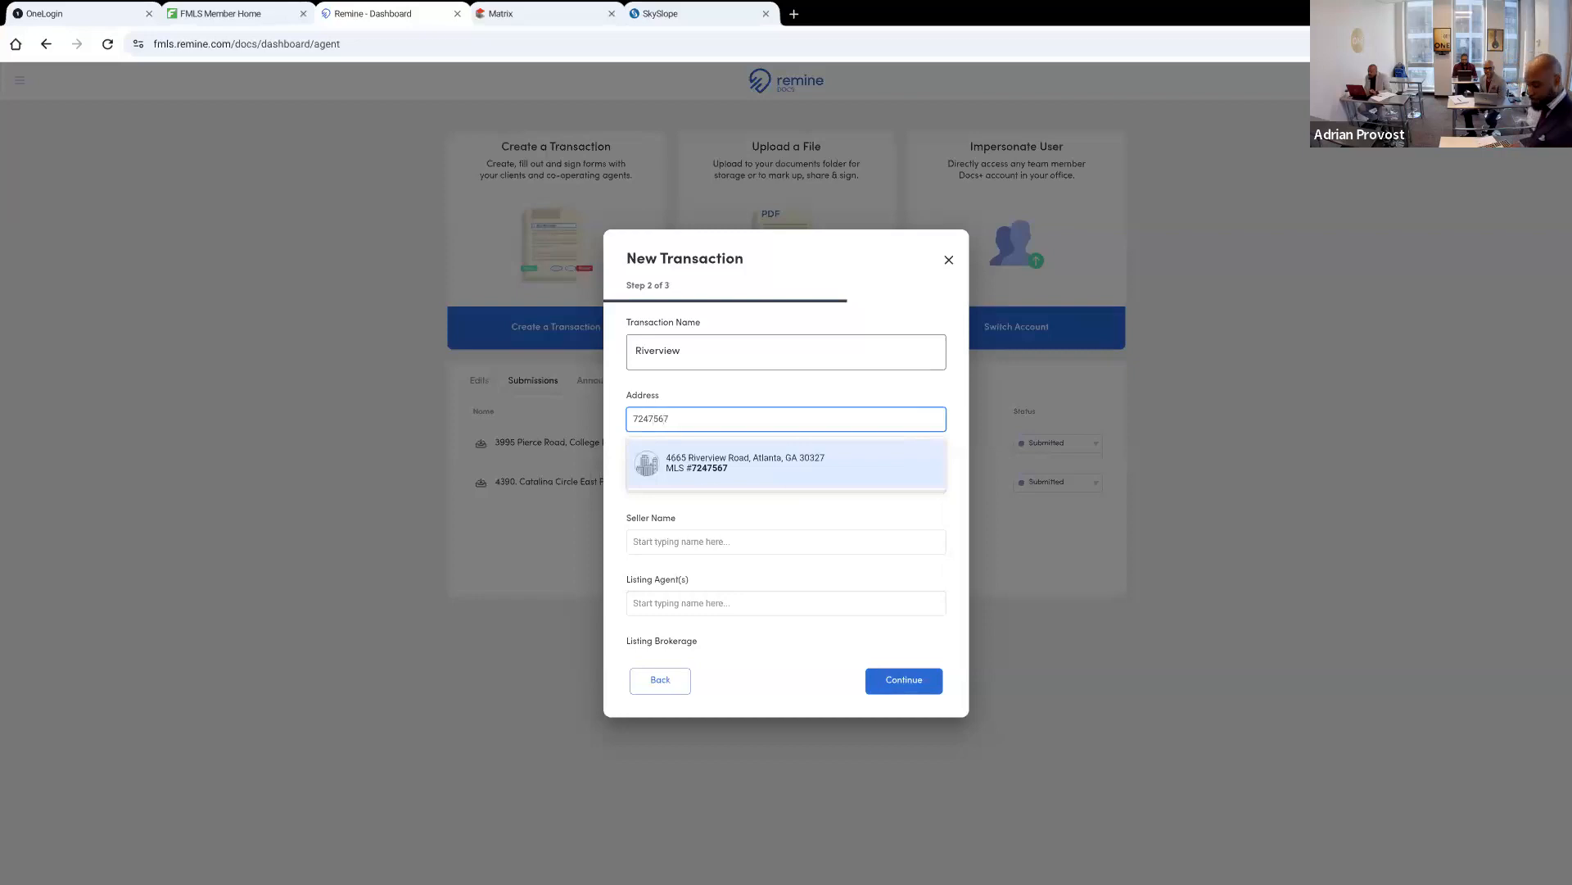
pyautogui.click(743, 467)
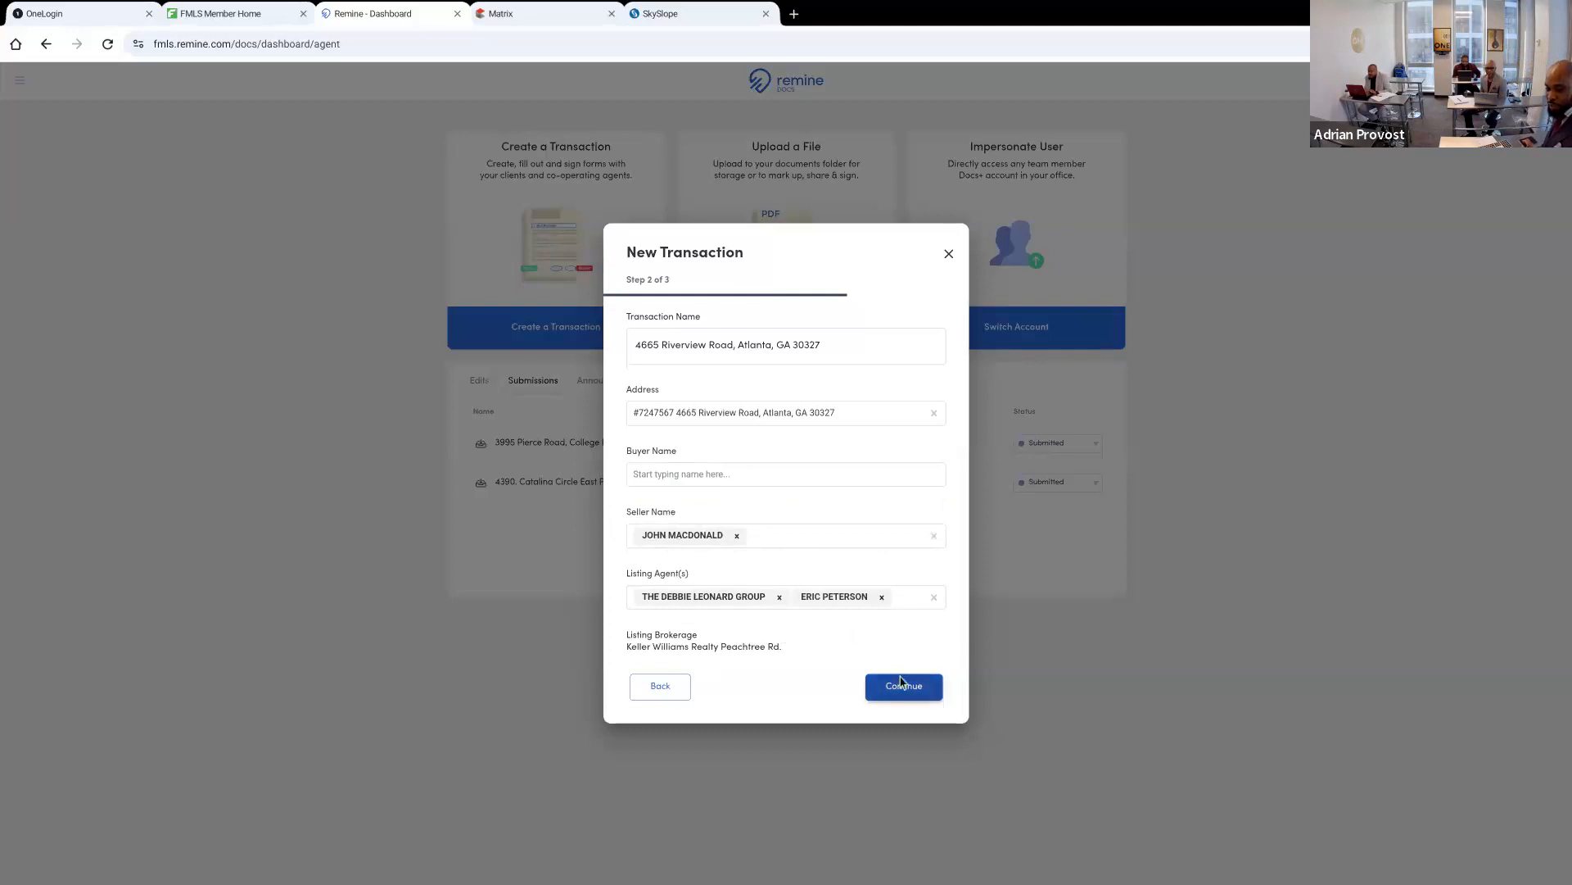
# Enter the buyer's name and add it as a new buyer on the transaction
pyautogui.click(731, 474)
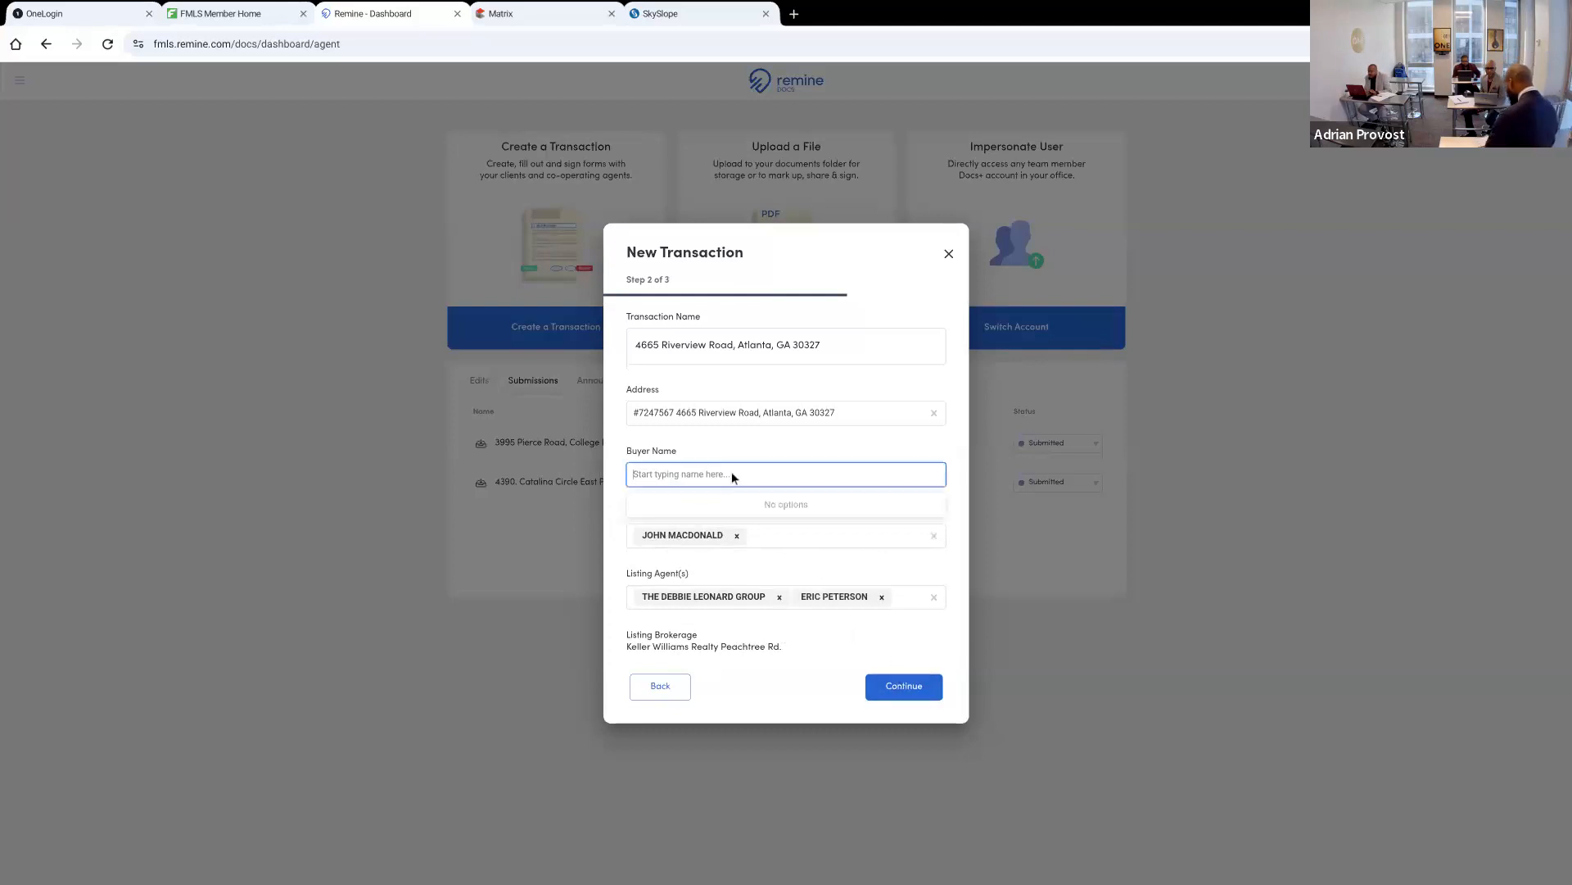
pyautogui.write('LEVEL')
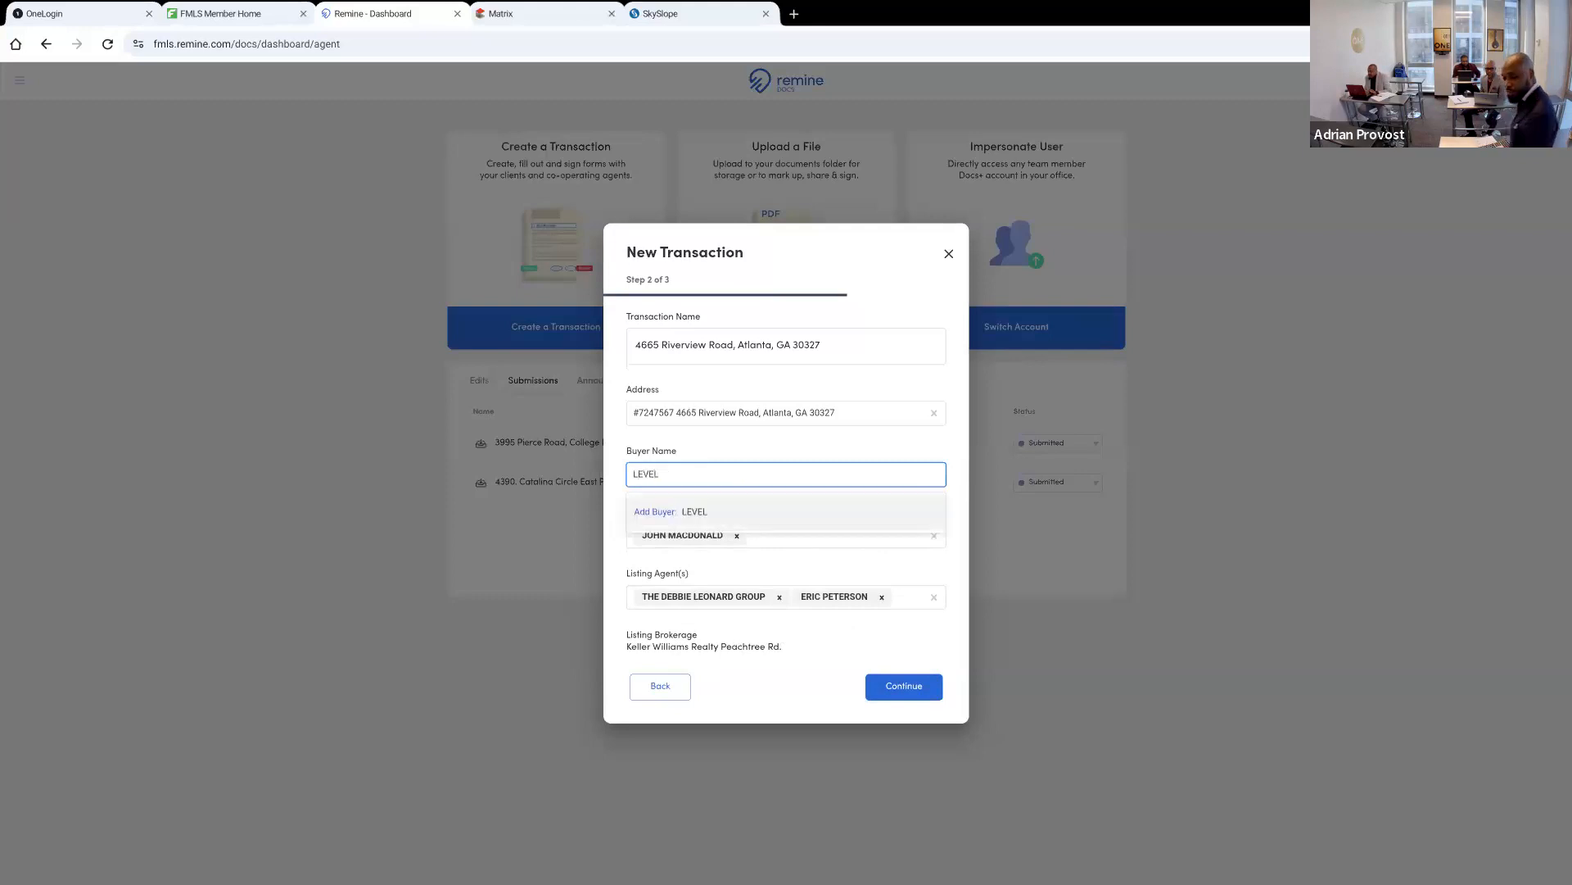
pyautogui.click(700, 506)
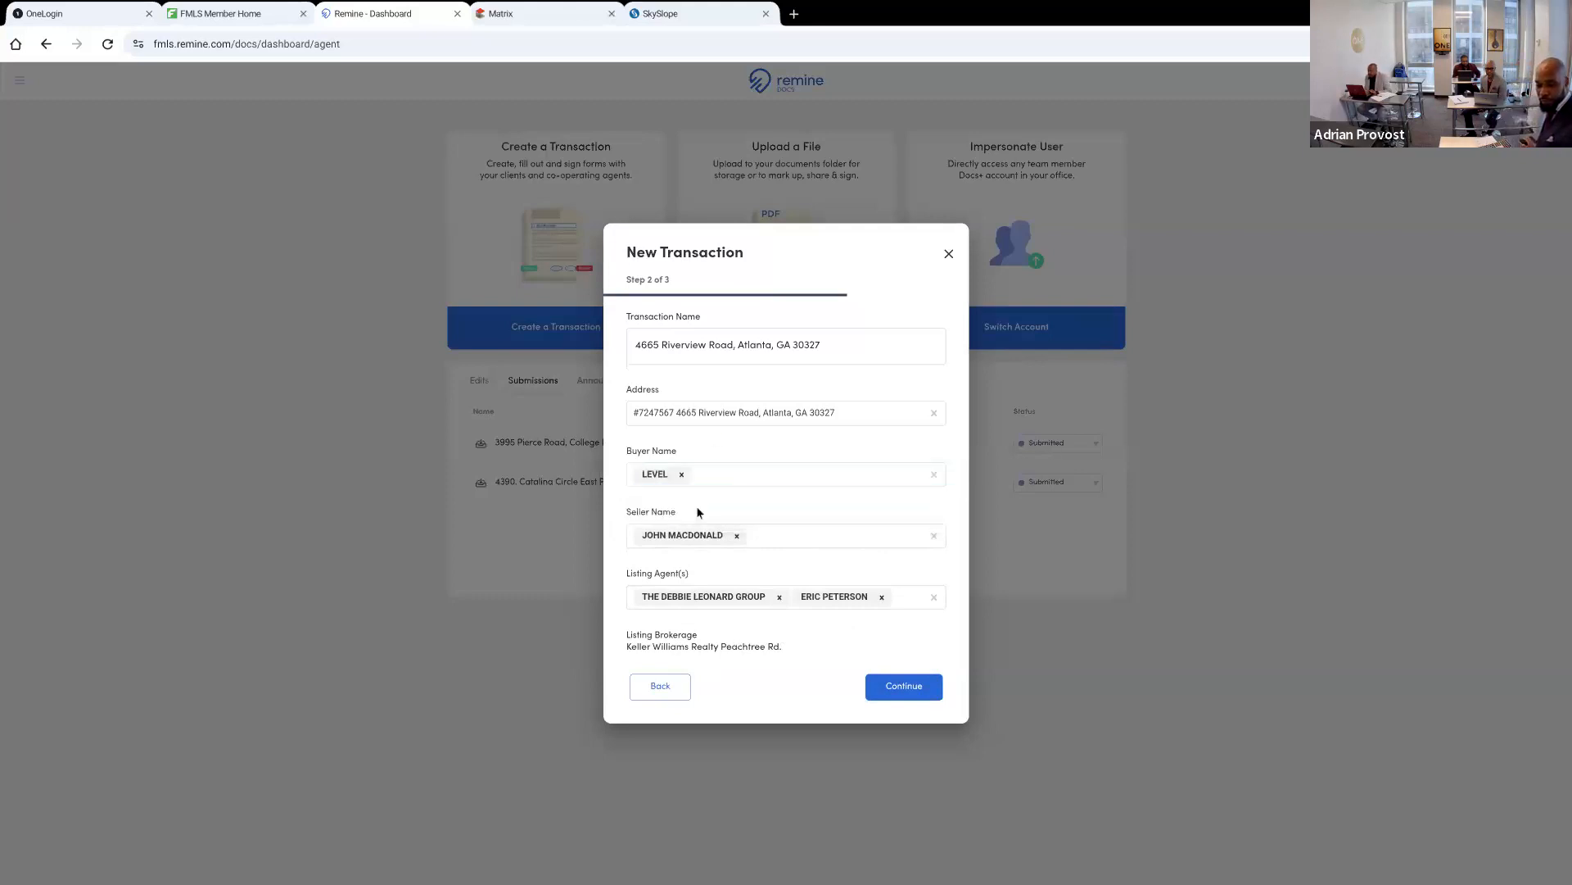
# Continue to the forms selection and expand the Georgia Association of Realtors forms under Georgia
pyautogui.click(917, 695)
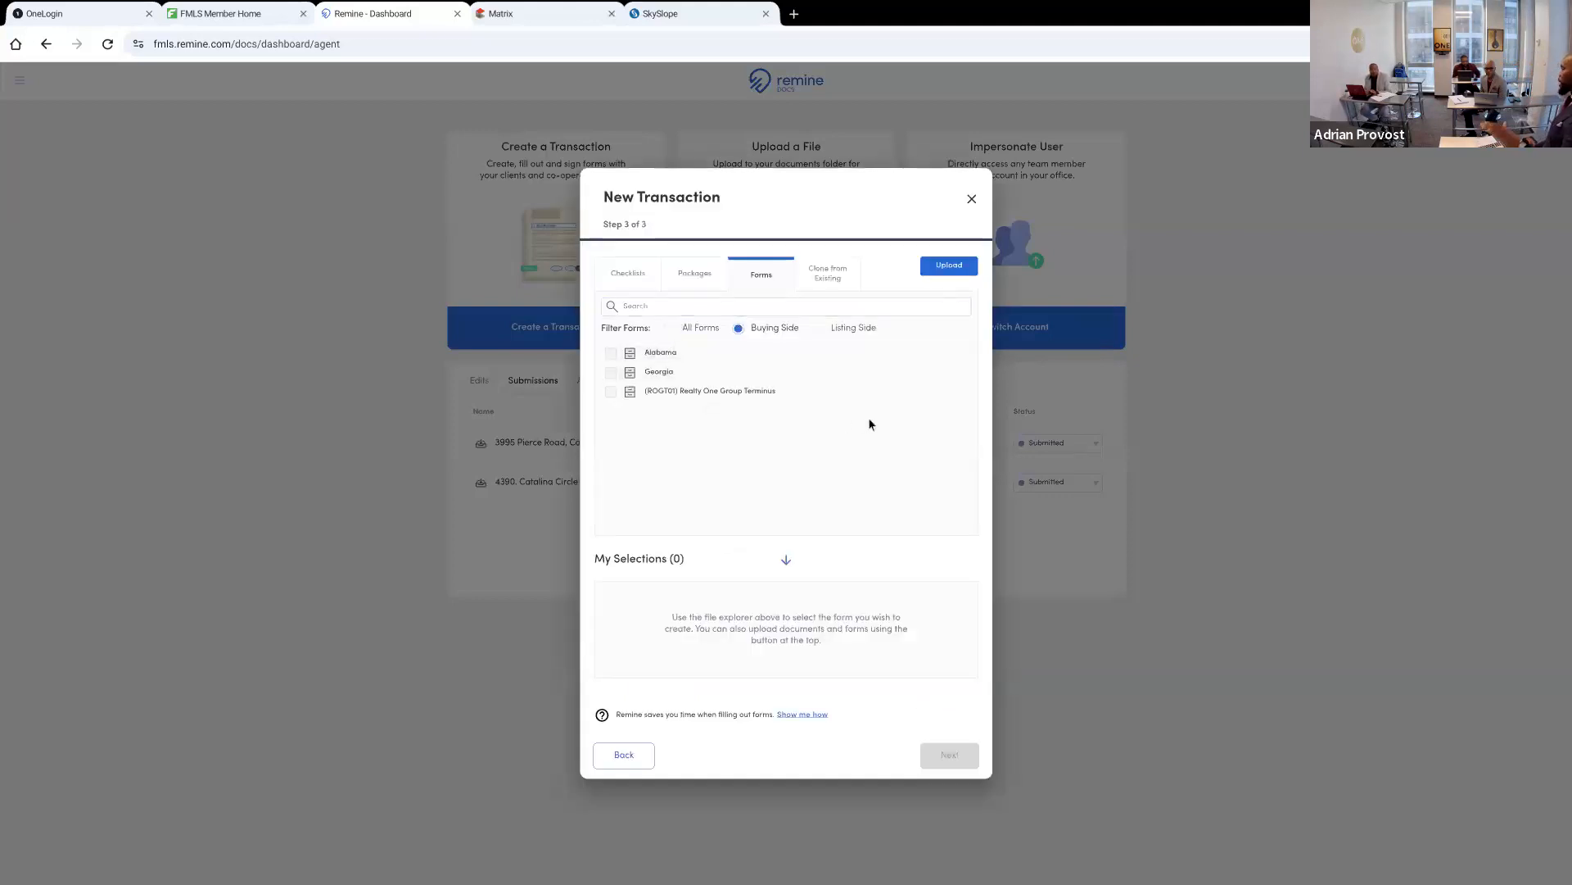
pyautogui.click(637, 373)
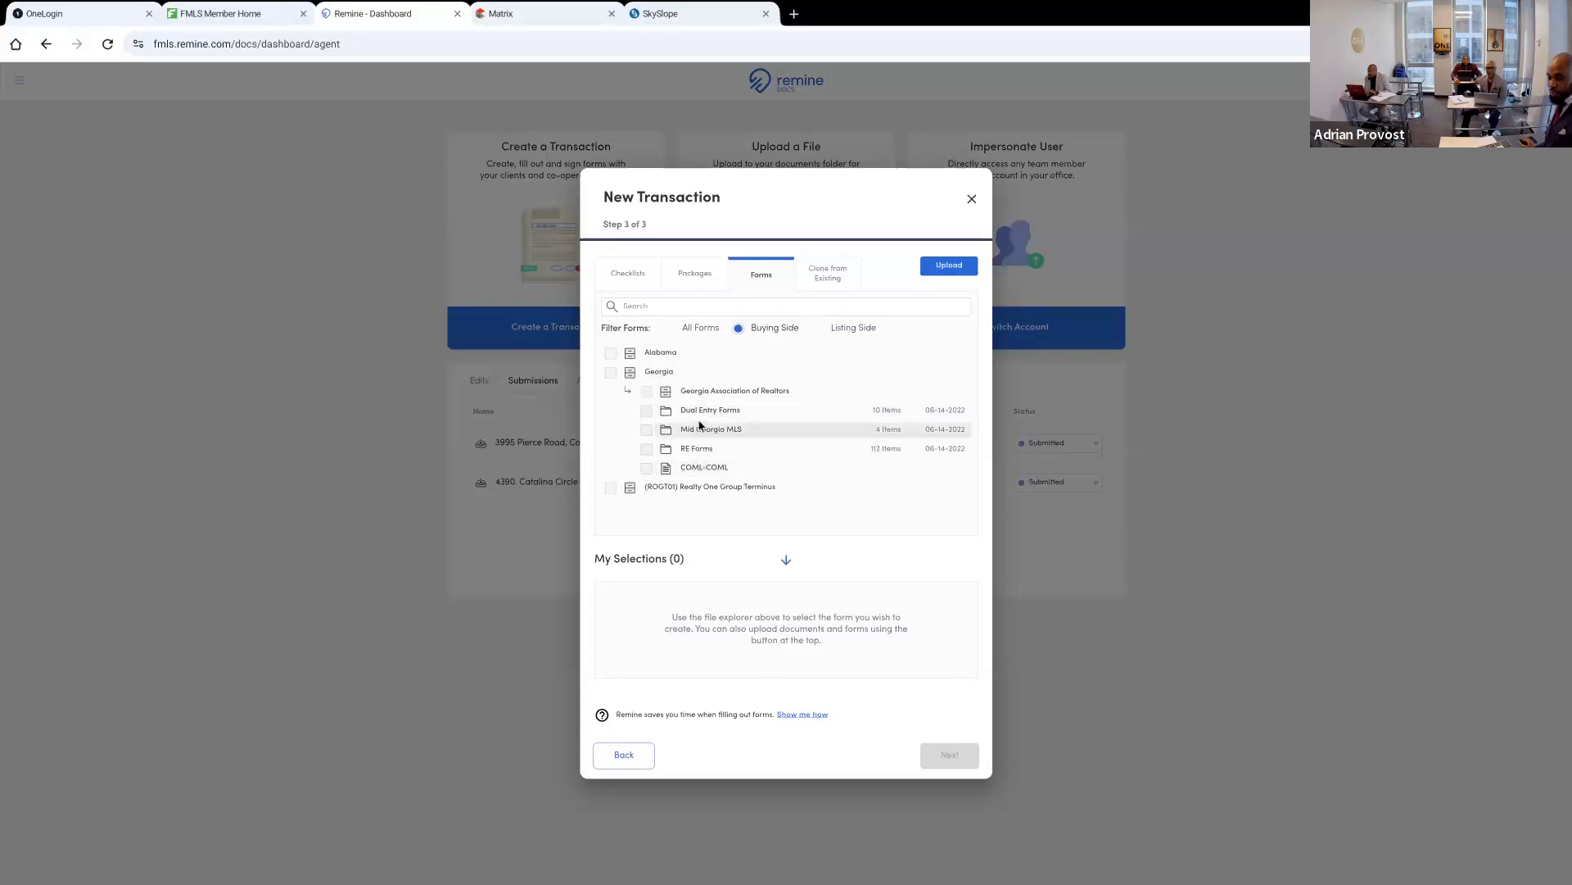
pyautogui.click(704, 392)
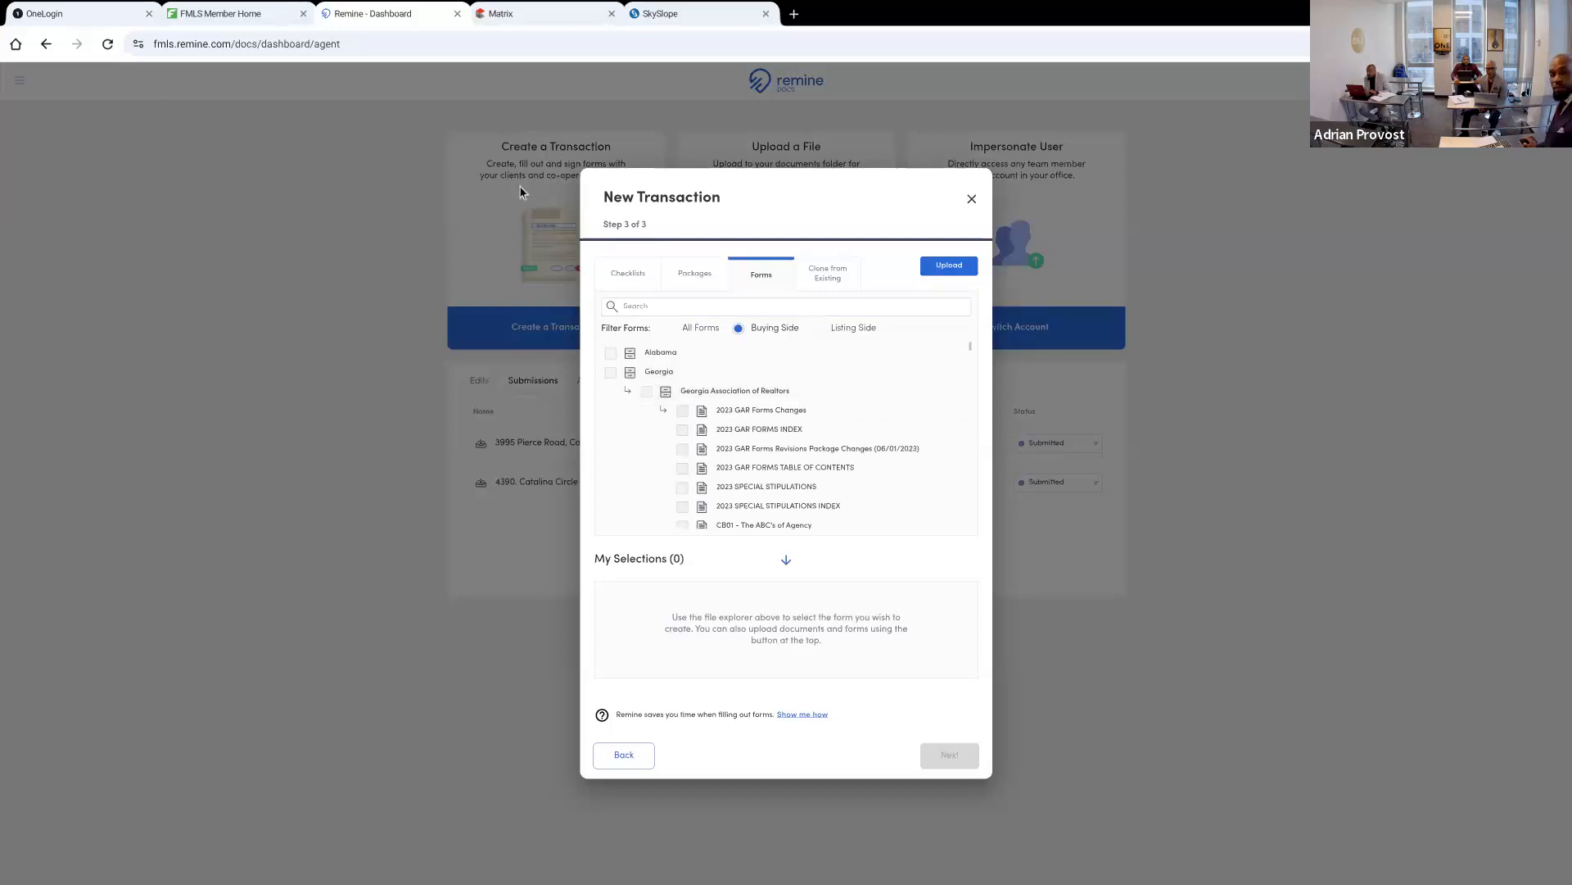
# Look over the SkySlope broker home and the Matrix listing, and return to the Remine new transaction
pyautogui.click(652, 18)
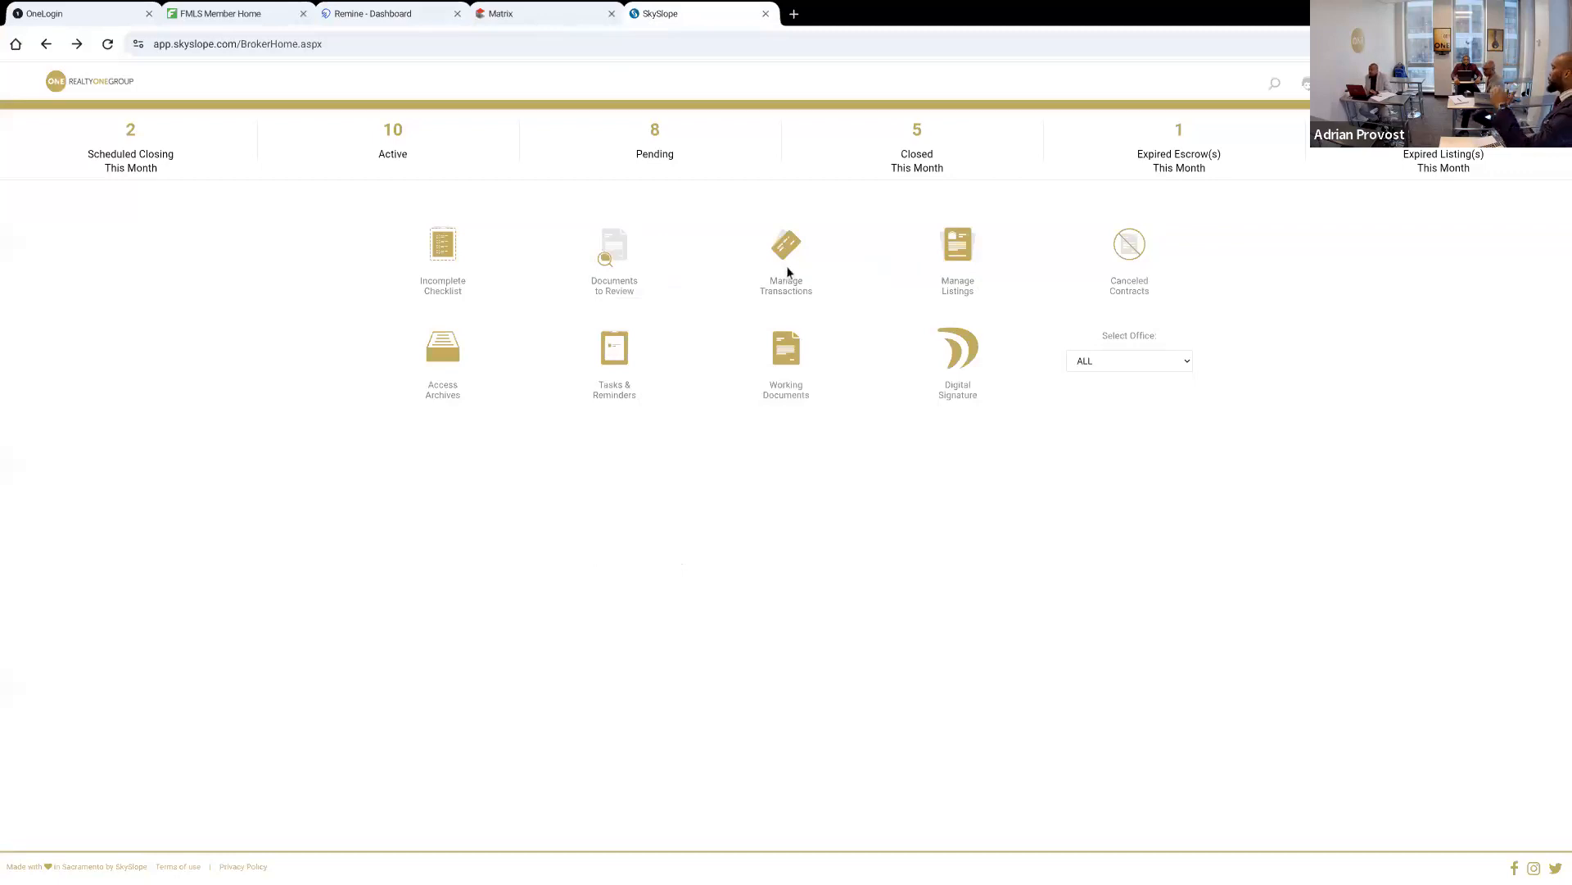
pyautogui.click(547, 11)
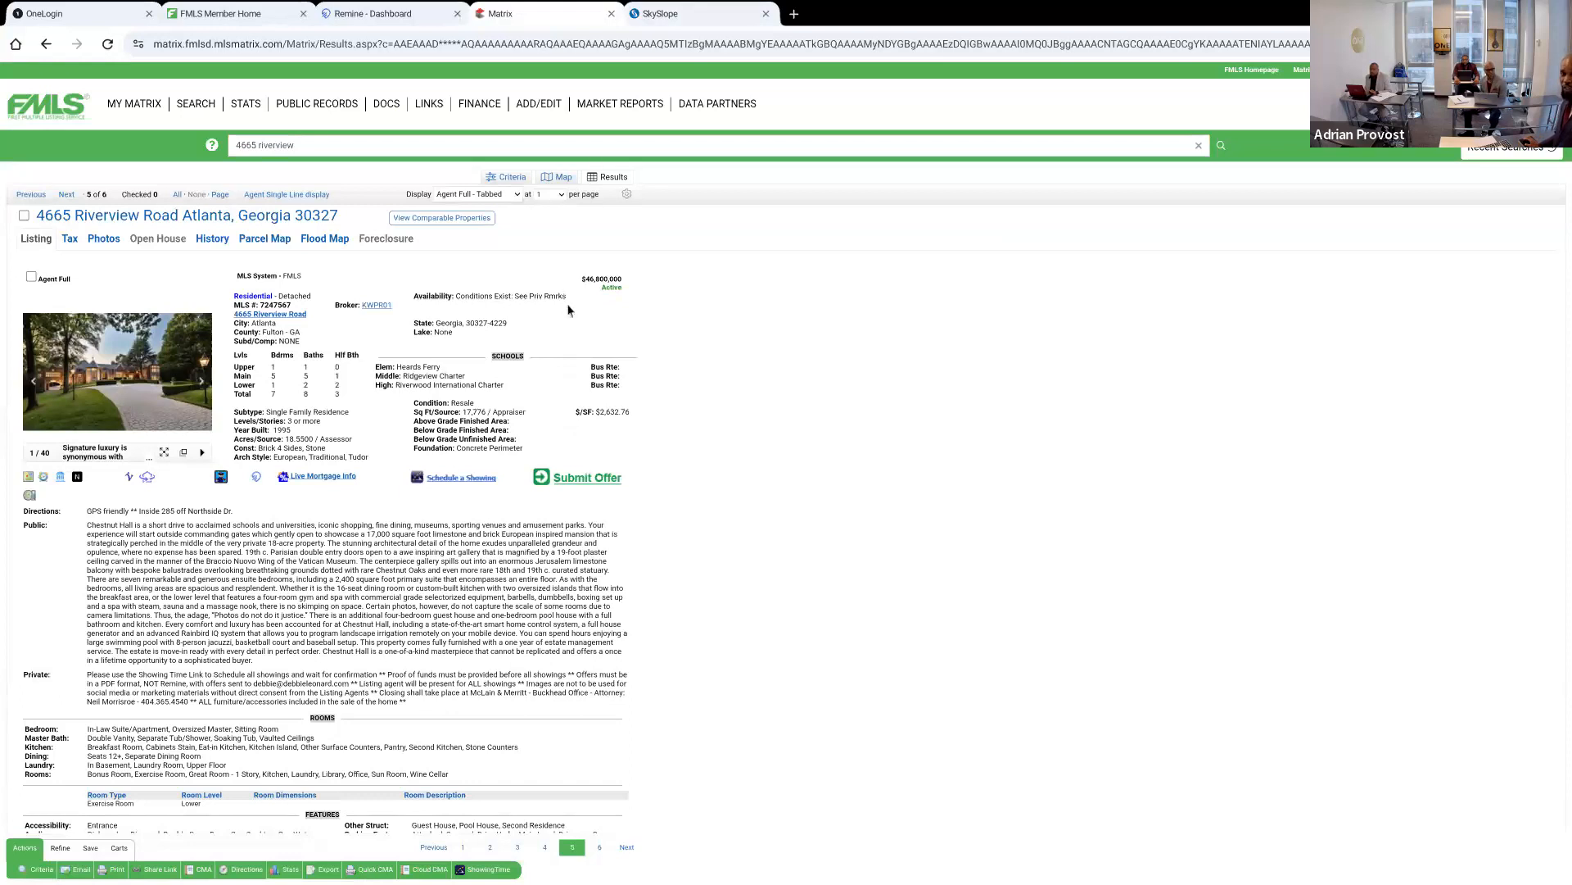
pyautogui.click(655, 20)
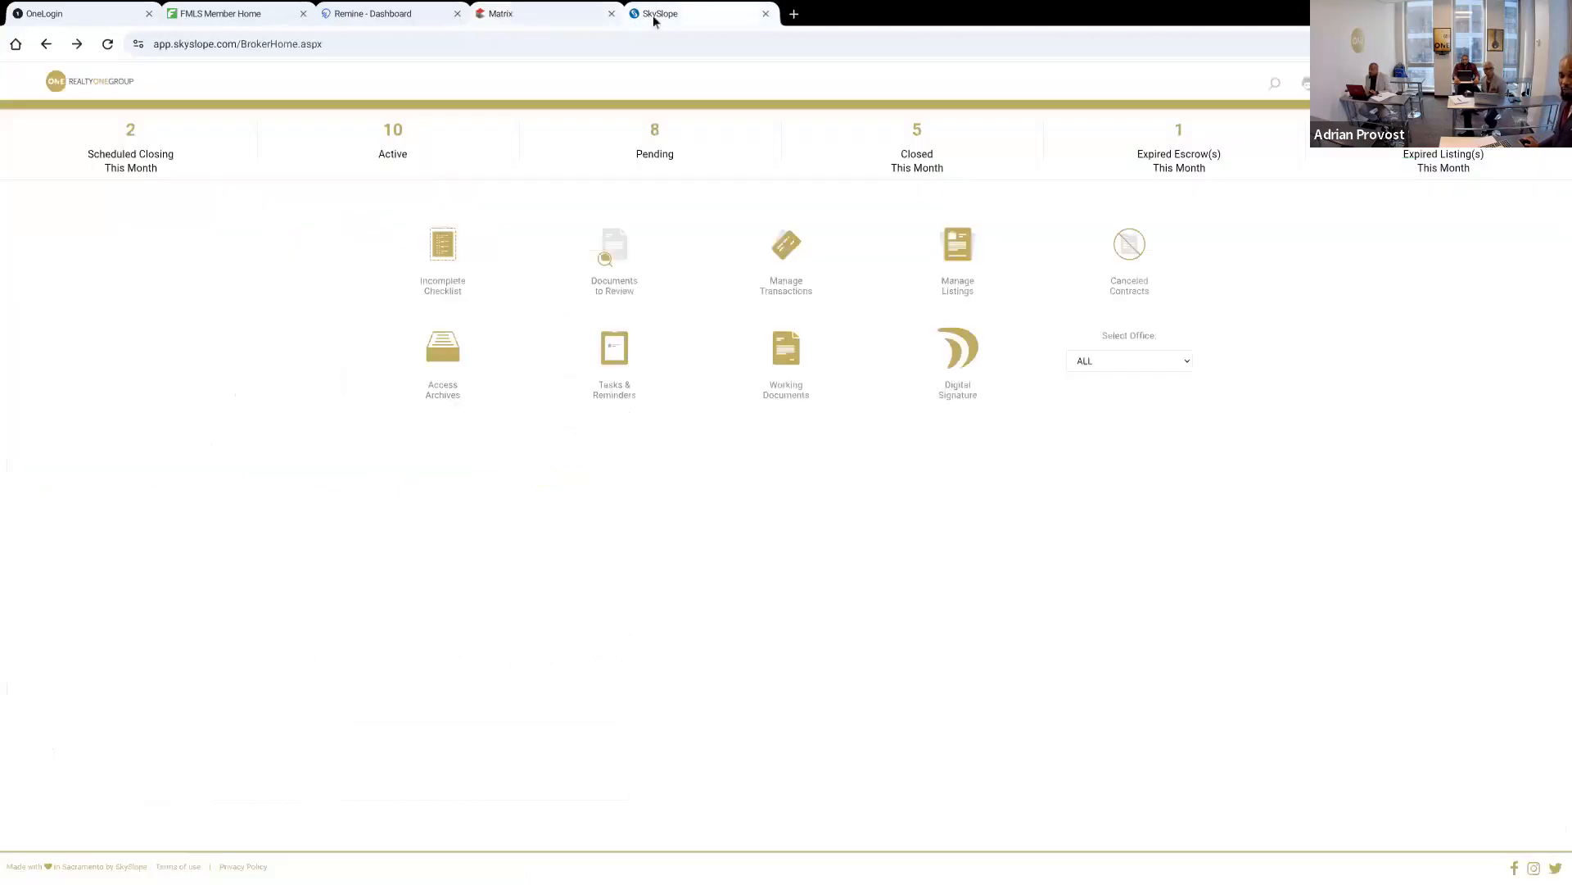
pyautogui.click(539, 25)
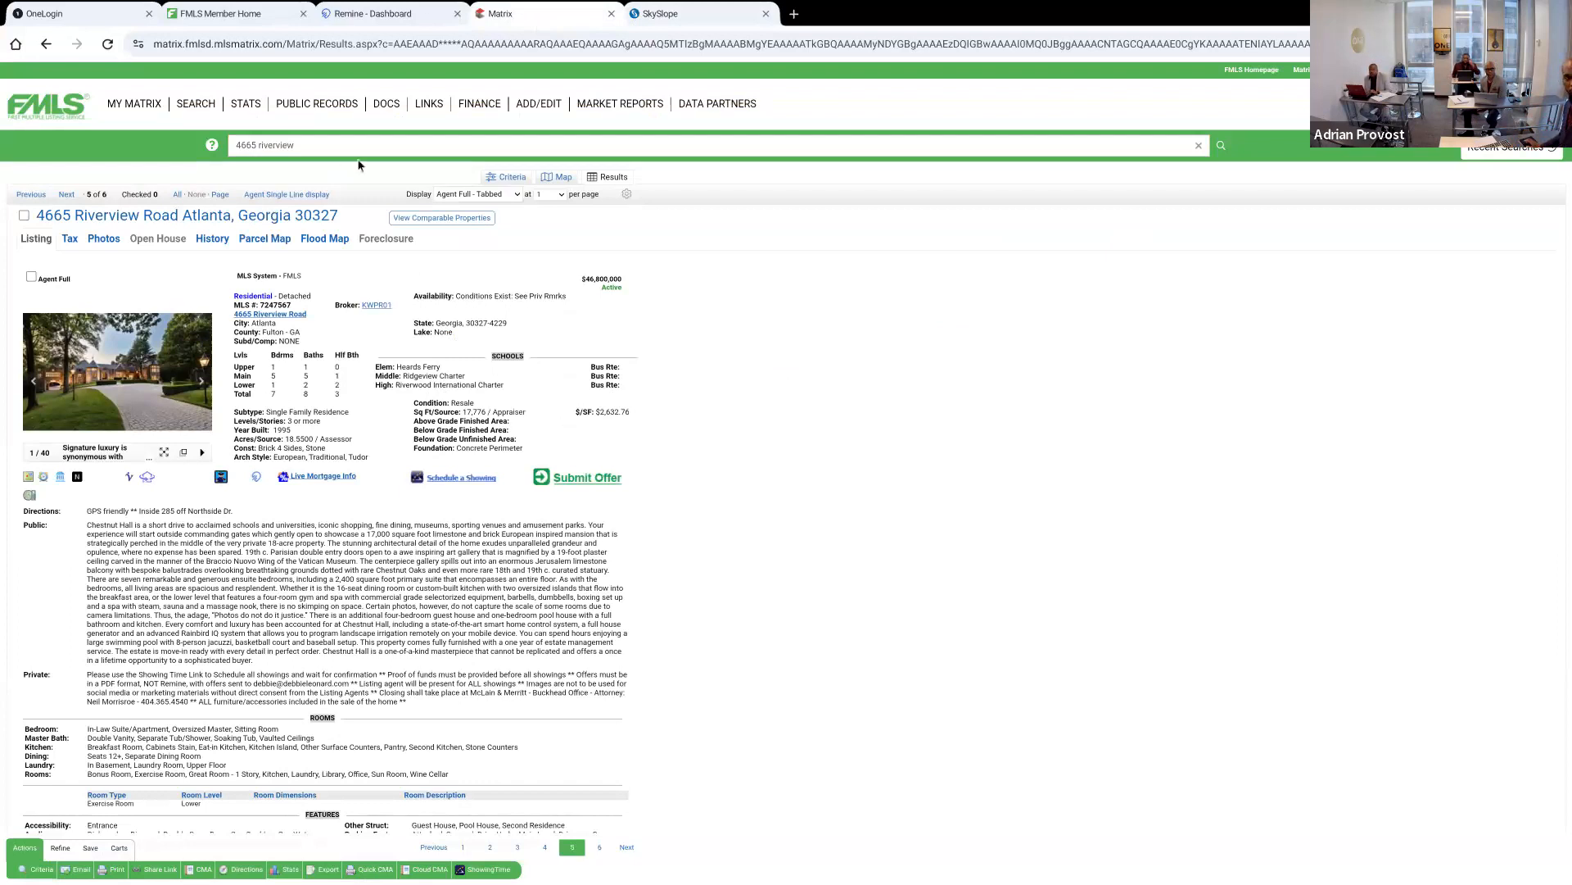
pyautogui.click(363, 17)
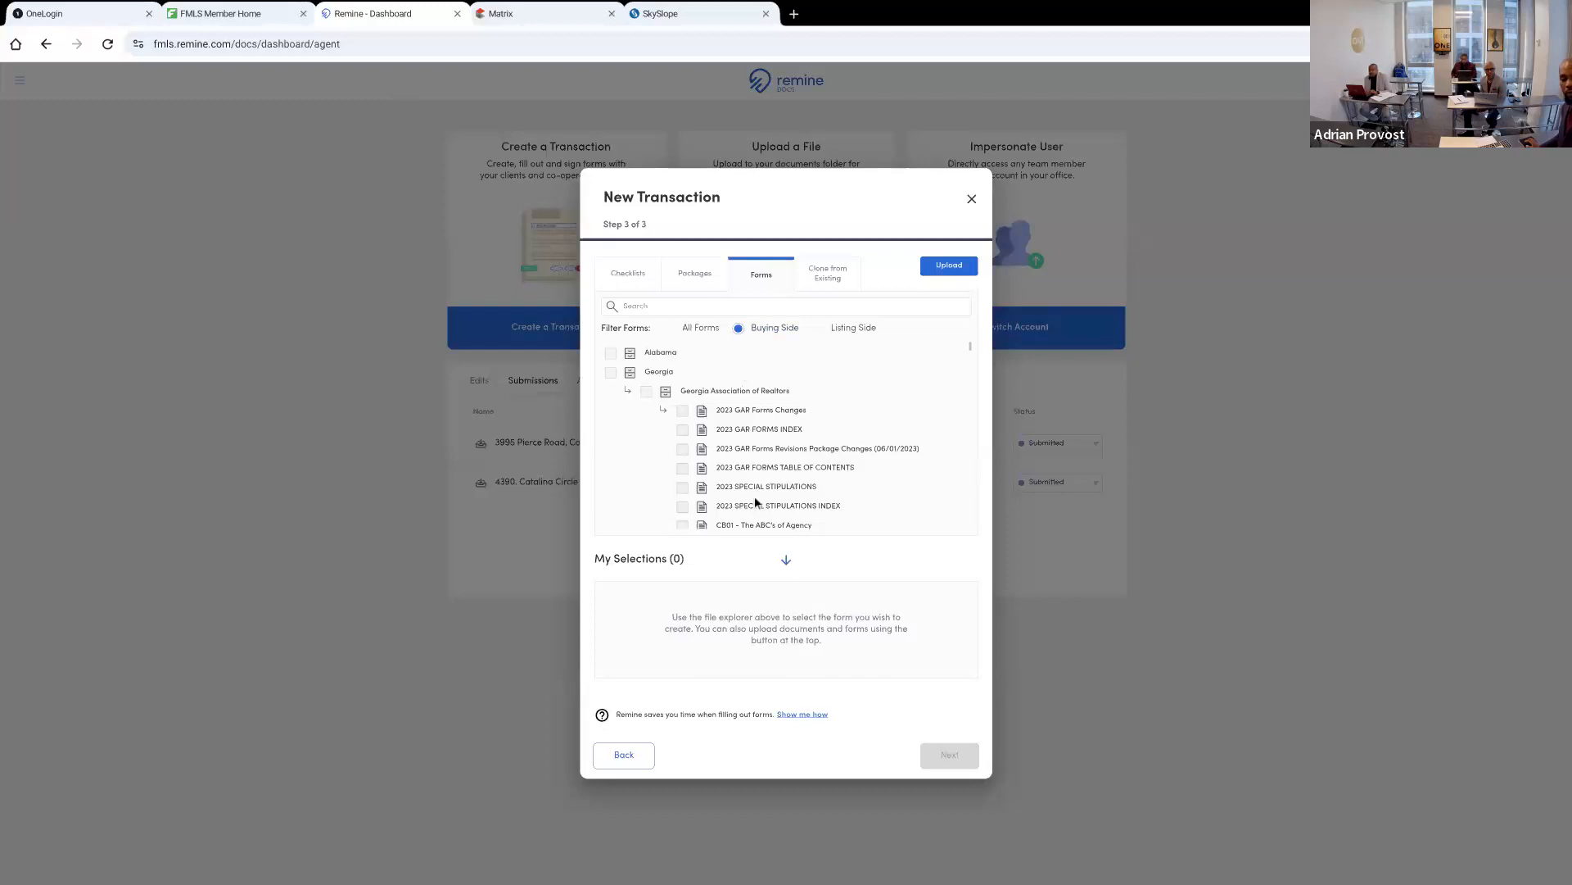
# Search the buying-side forms for "purchase" and select F201 - Purchase and Sale Agreement
pyautogui.click(664, 307)
pyautogui.write('pur')
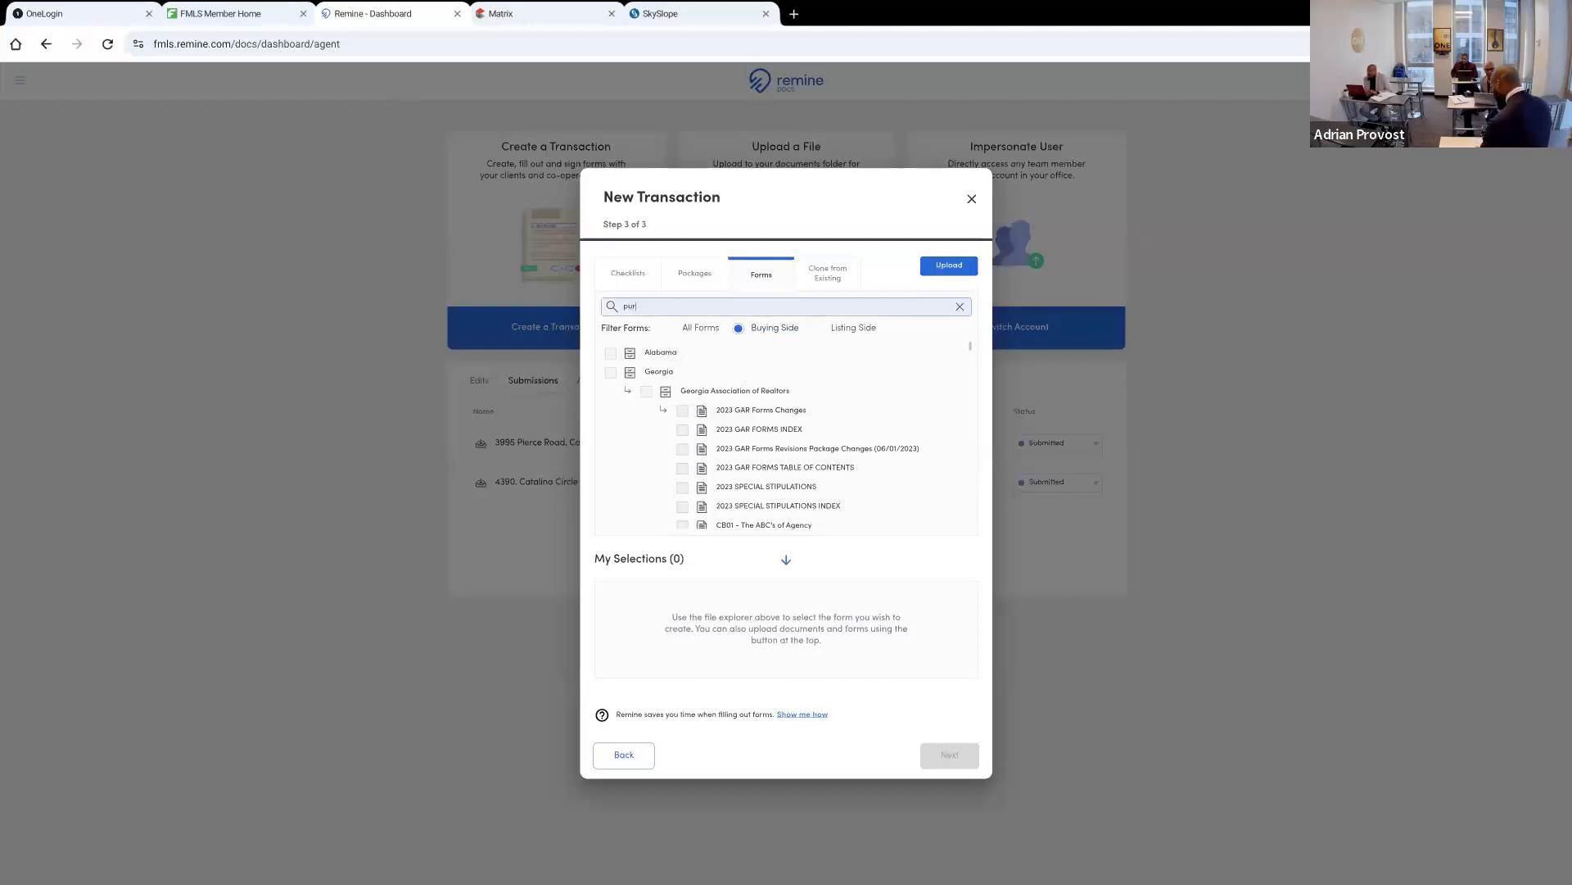
pyautogui.write('chase ag')
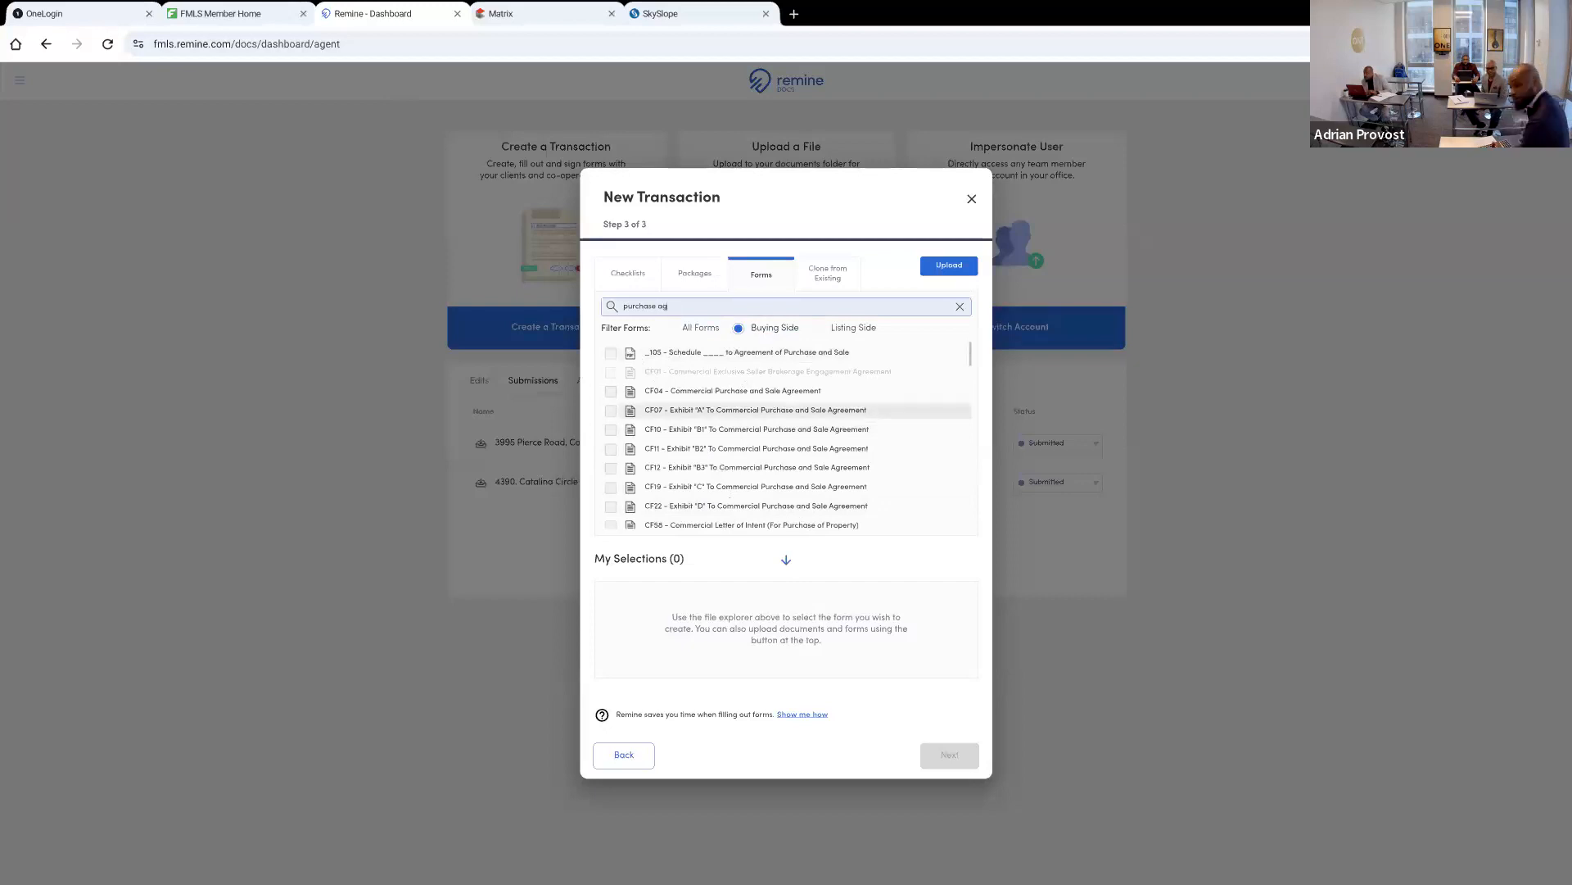
pyautogui.press('BackSpace')
pyautogui.press('BackSpace')
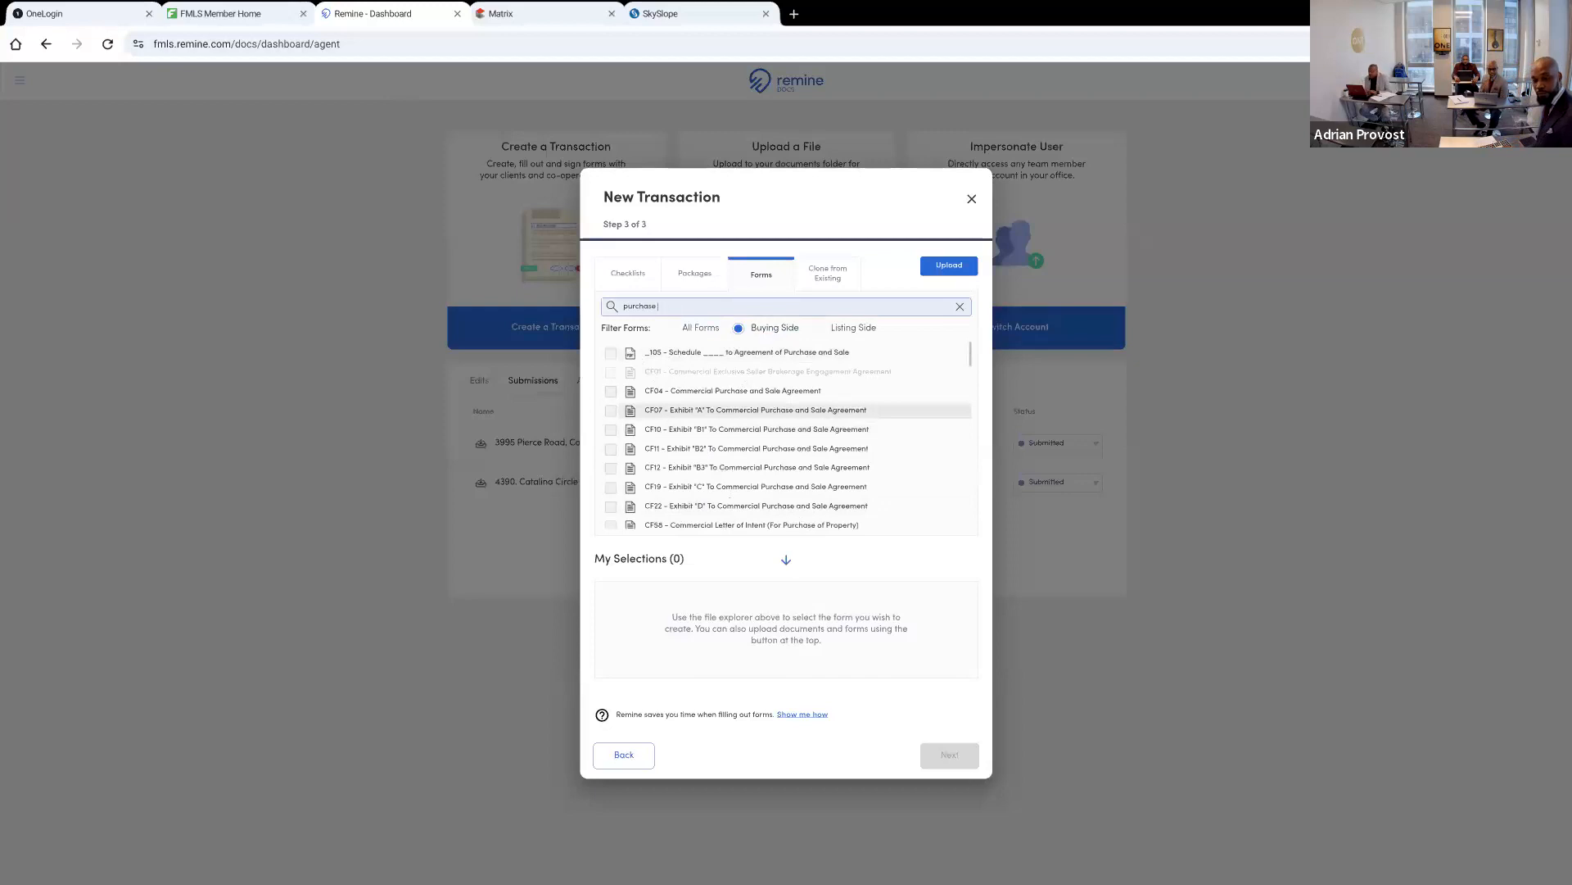
pyautogui.scroll(-3, 786, 434)
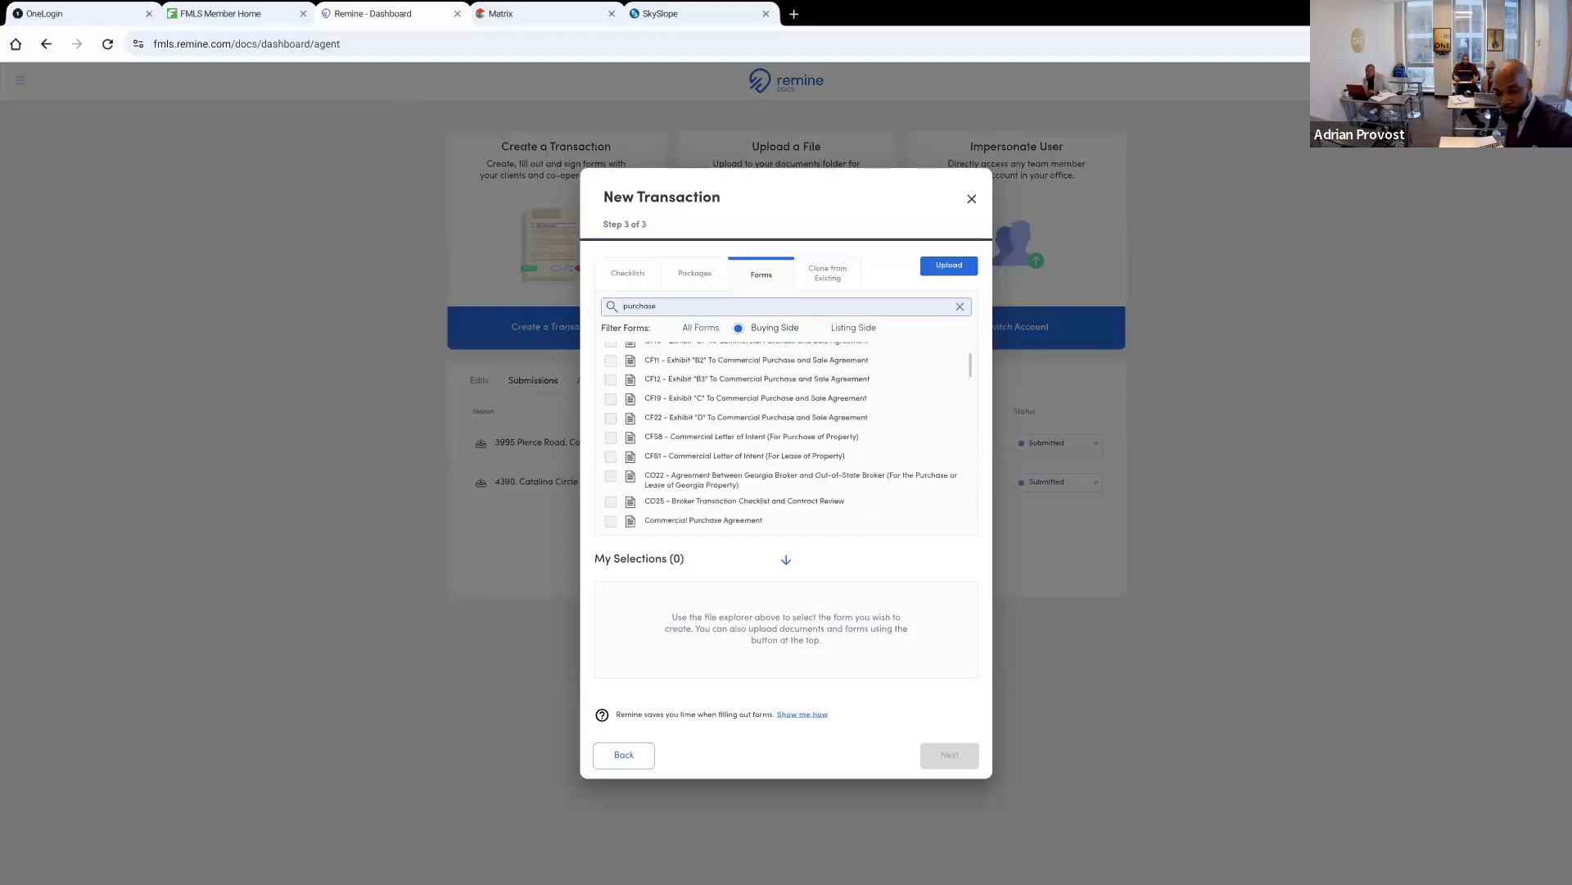
pyautogui.scroll(-2, 786, 434)
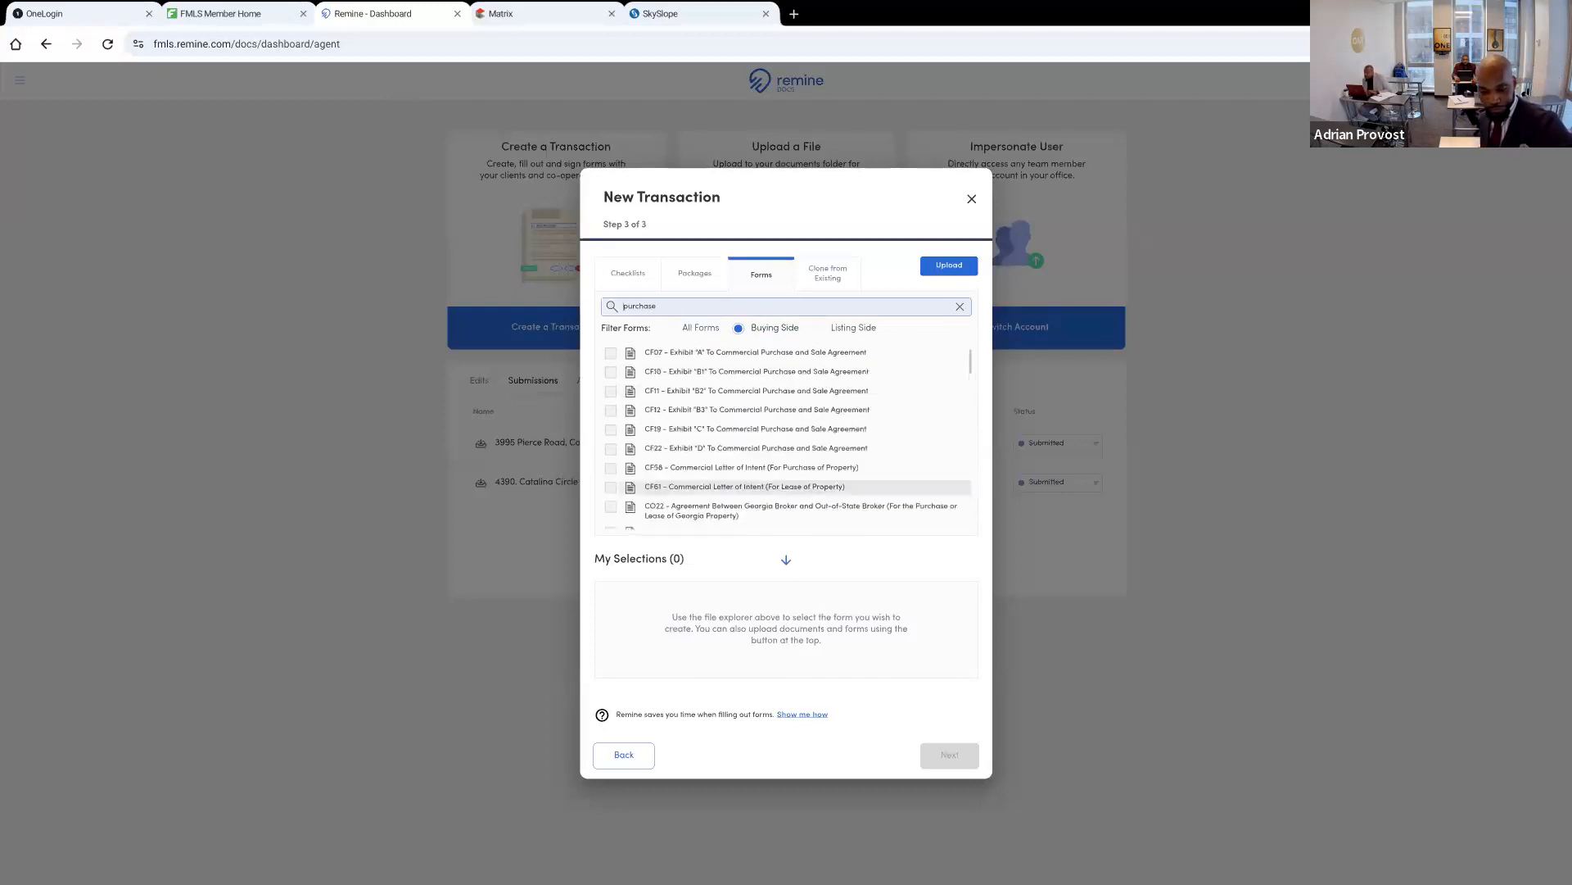
pyautogui.click(611, 417)
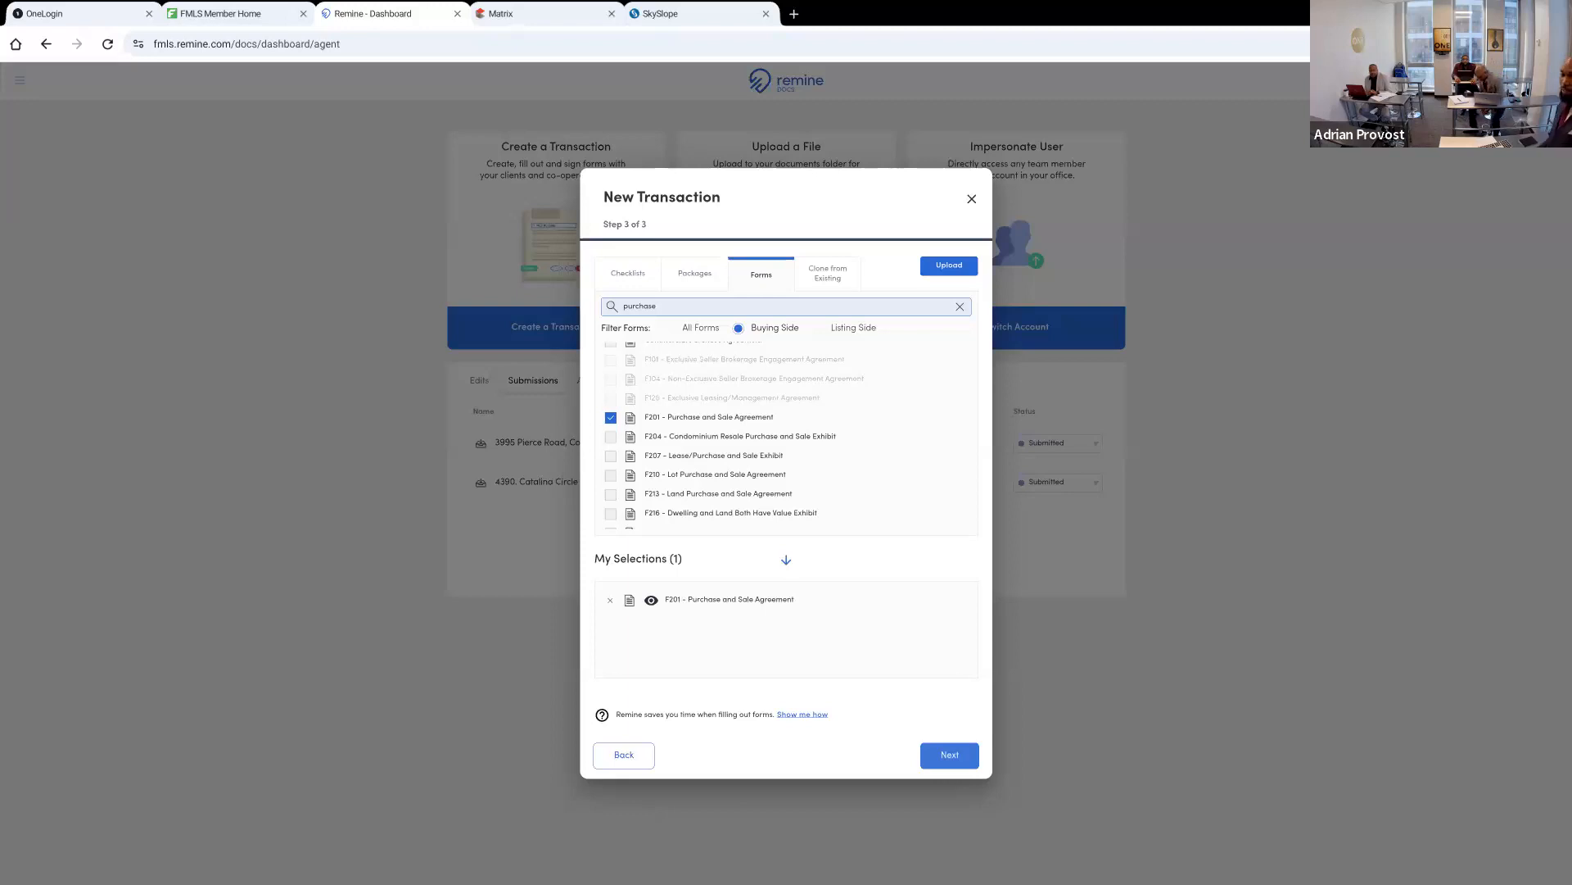
# Search the forms for "buyer agreem", select F110 - Exclusive Buyer Brokerage Engagement Agreement, and finish creating the transaction
pyautogui.scroll(-2, 787, 434)
pyautogui.click(657, 306)
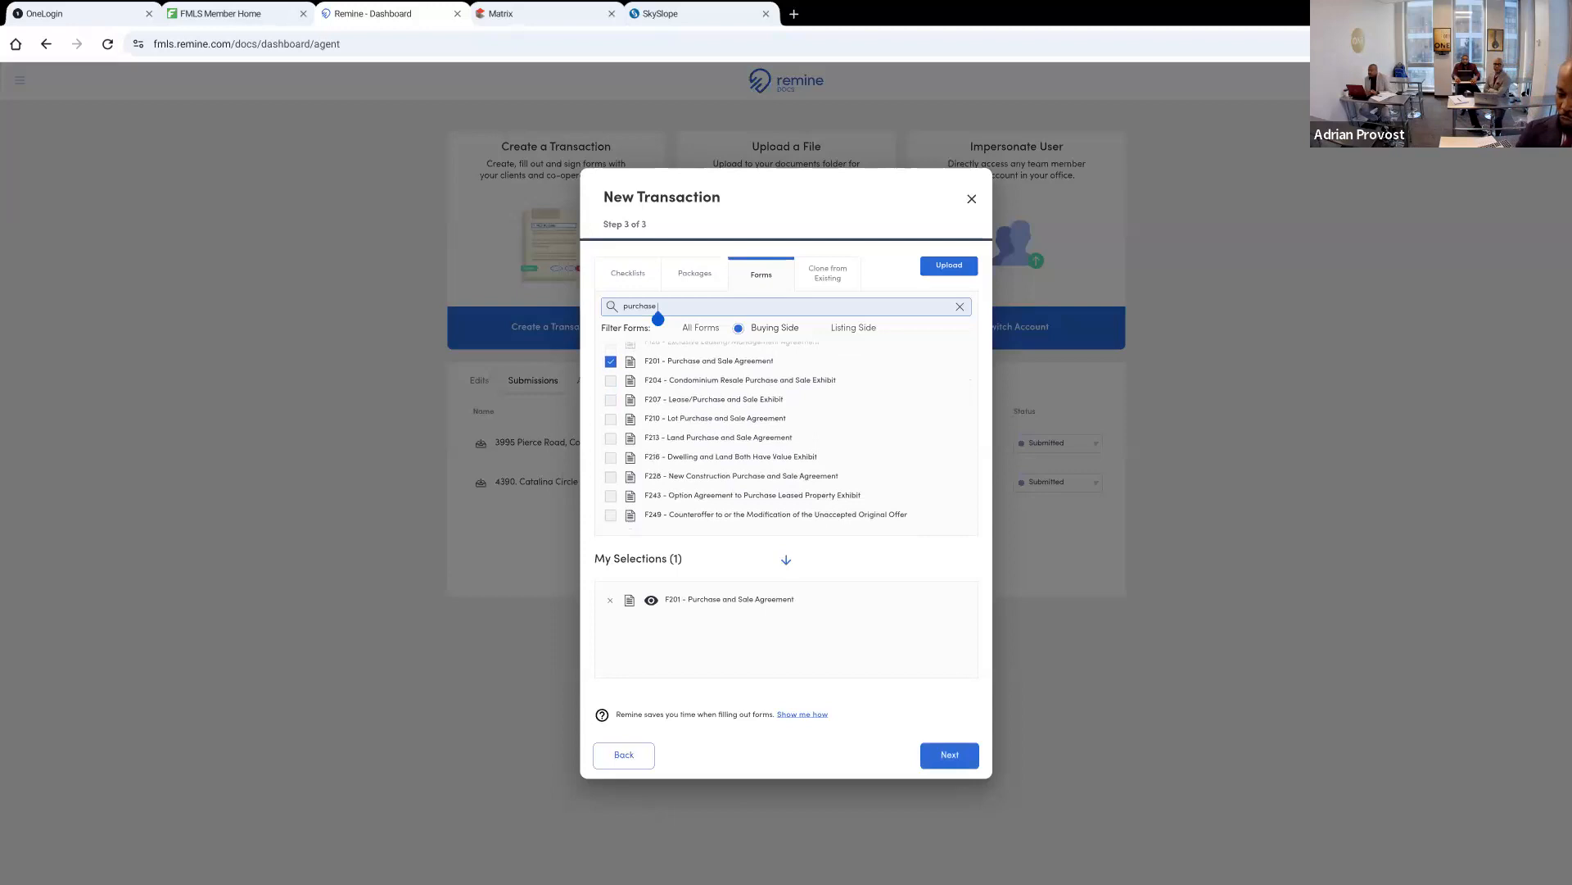
pyautogui.press('BackSpace')
pyautogui.press('BackSpace')
pyautogui.press('BackSpace')
pyautogui.press('BackSpace')
pyautogui.press('BackSpace')
pyautogui.press('BackSpace')
pyautogui.press('BackSpace')
pyautogui.press('BackSpace')
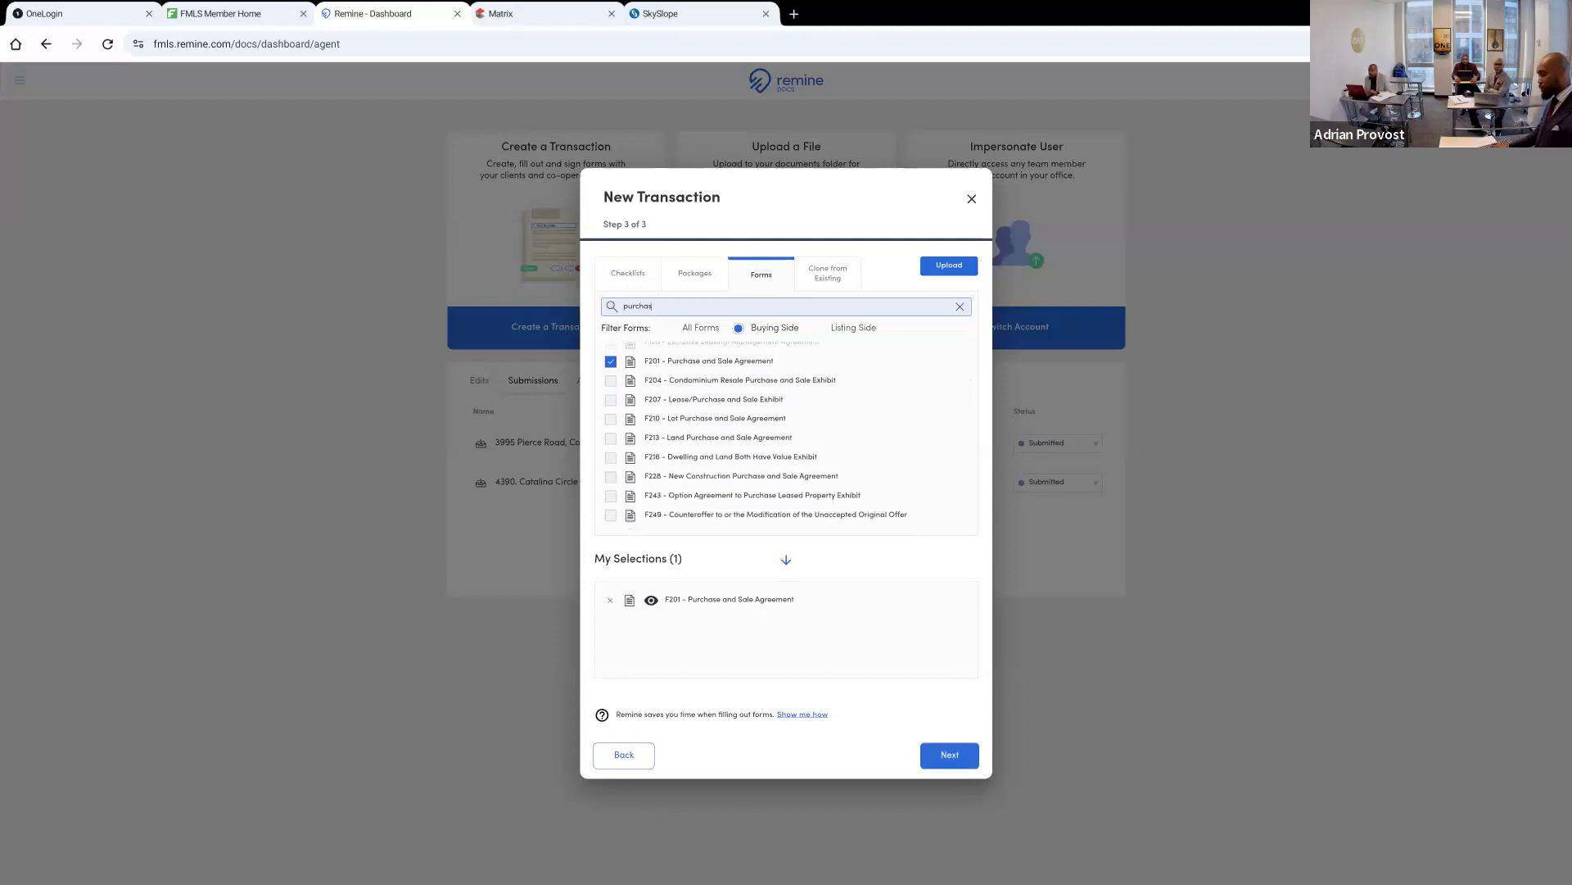
pyautogui.write('b')
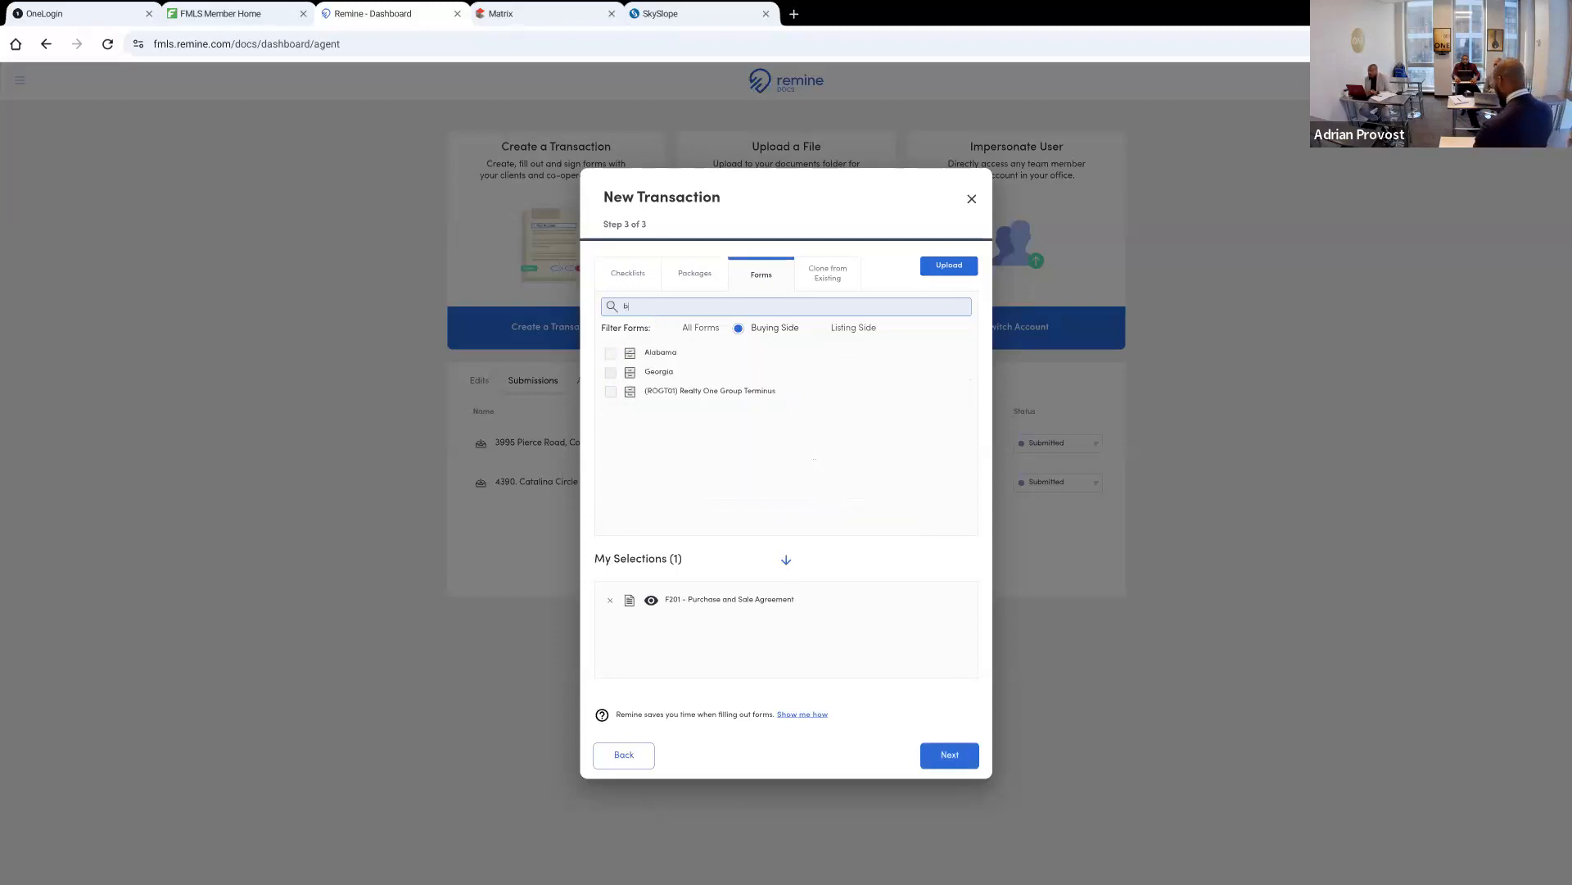
pyautogui.write('uyeragreem')
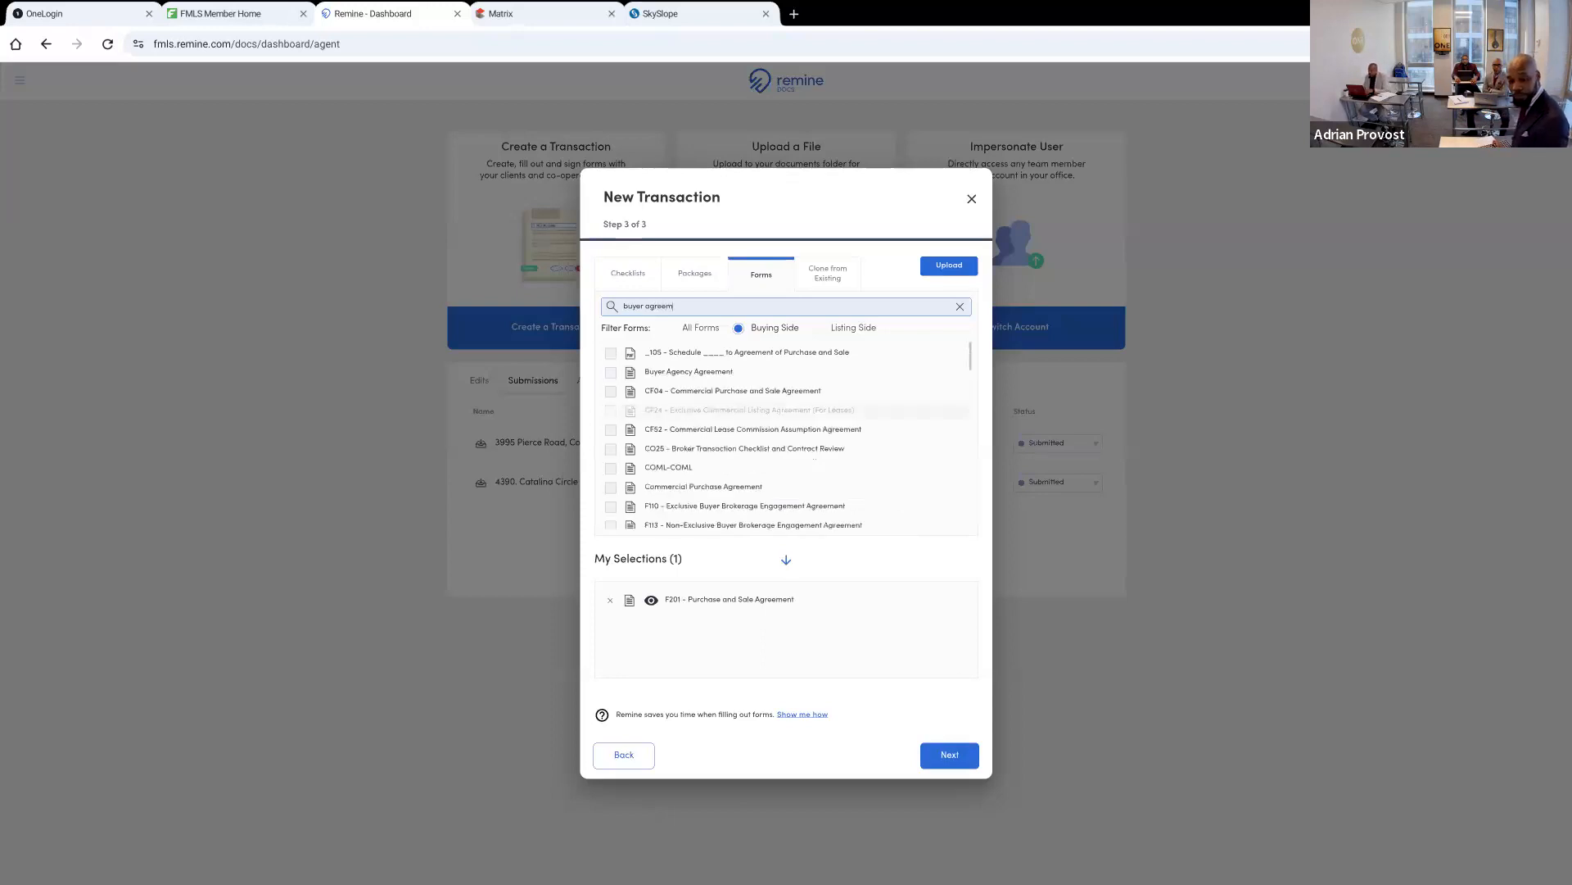
pyautogui.click(611, 507)
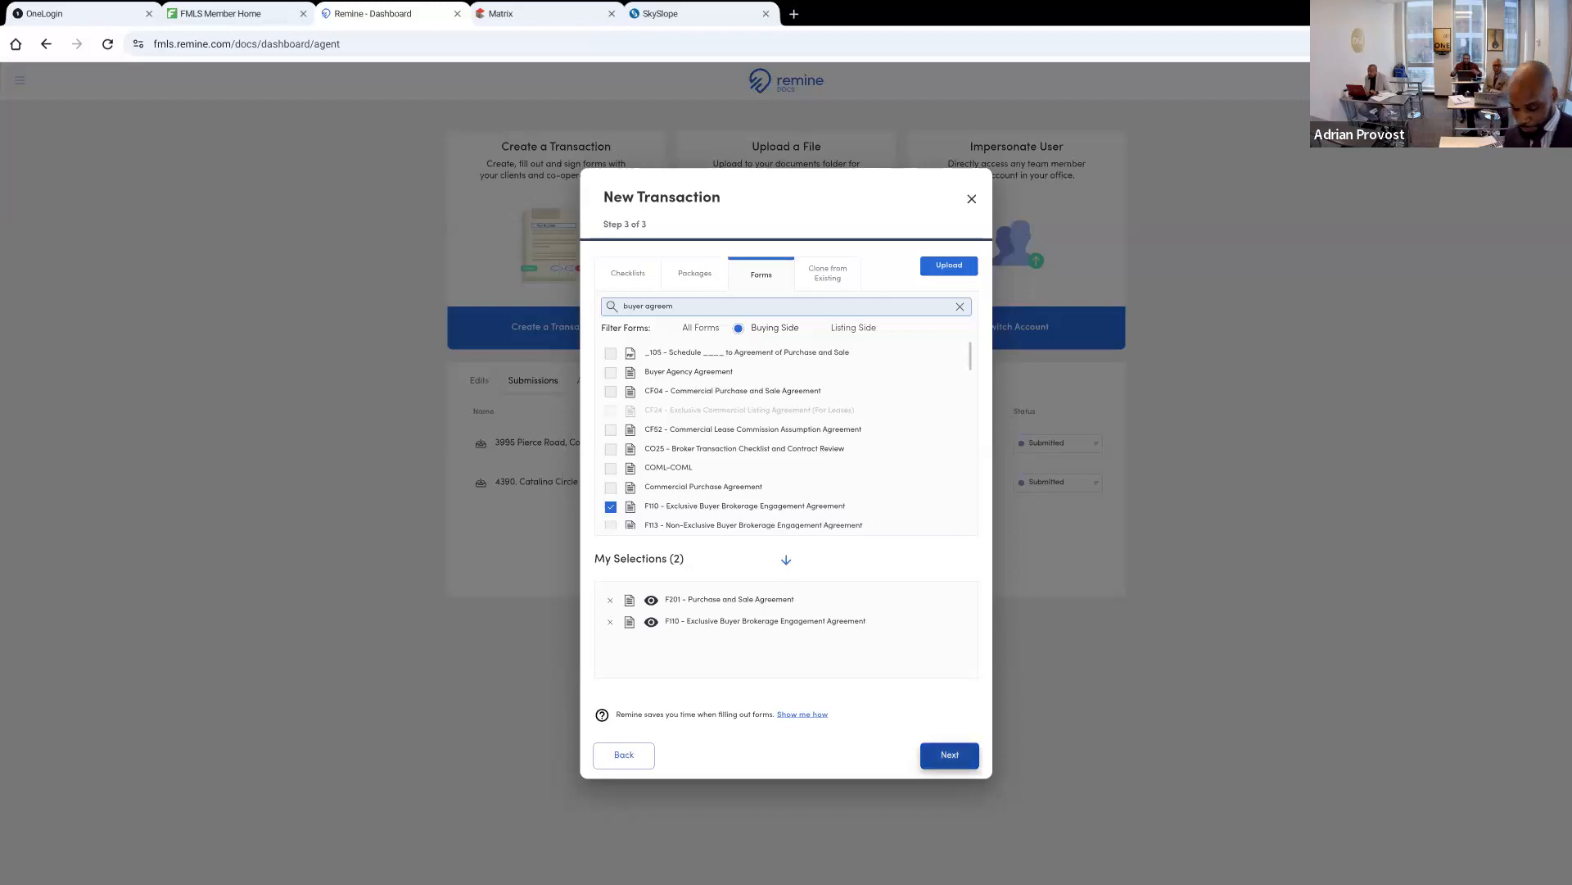
pyautogui.click(950, 754)
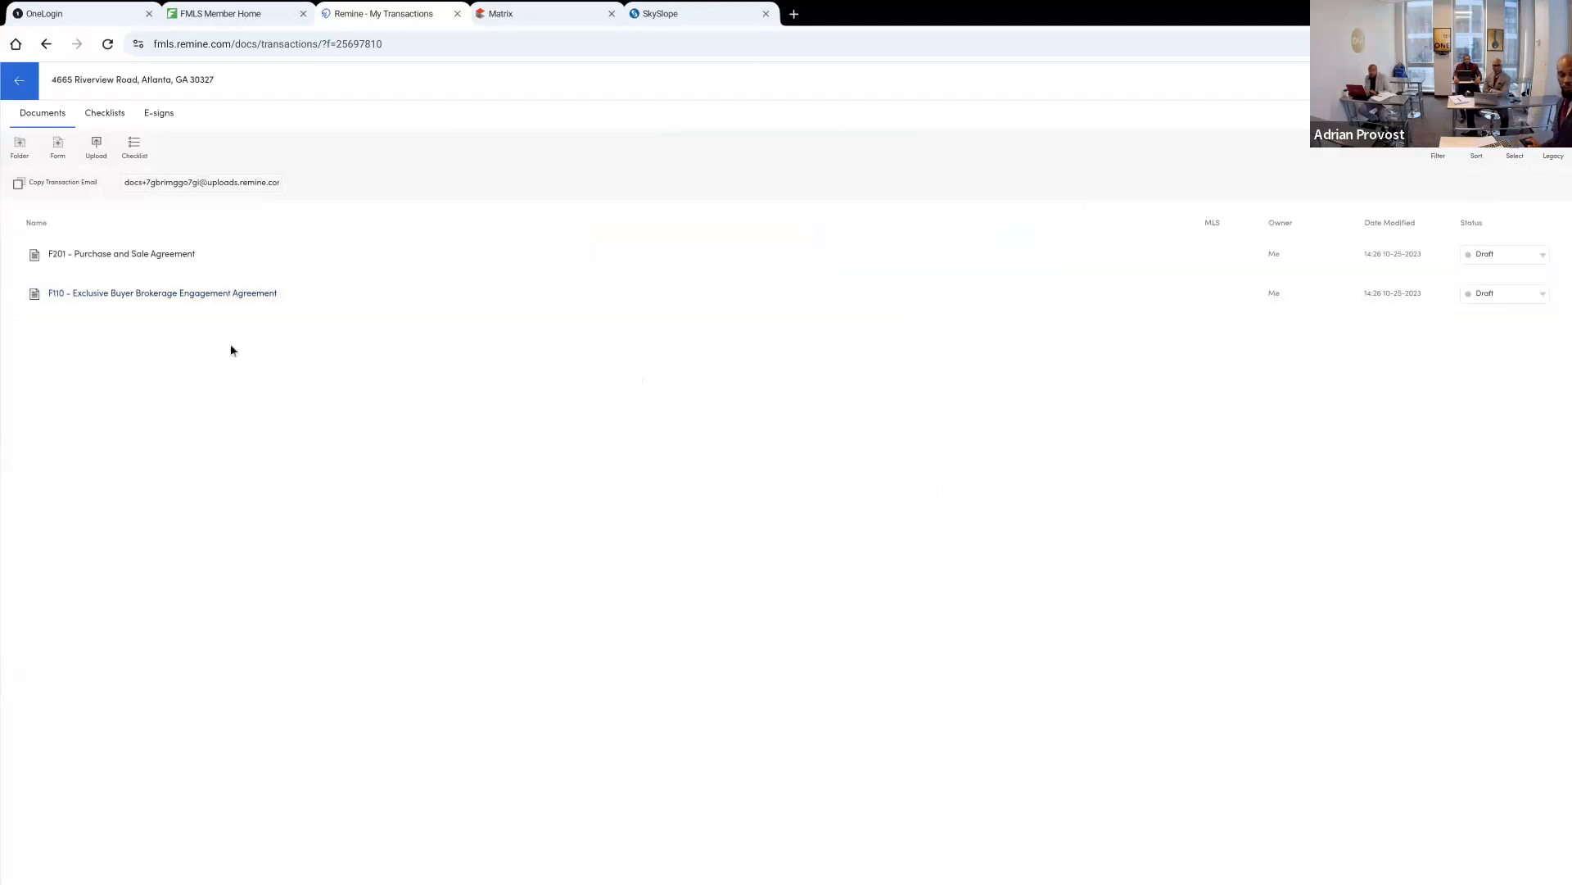
# Open the F201 Purchase and Sale Agreement and examine the prefilled property and key terms on its first page
pyautogui.click(155, 256)
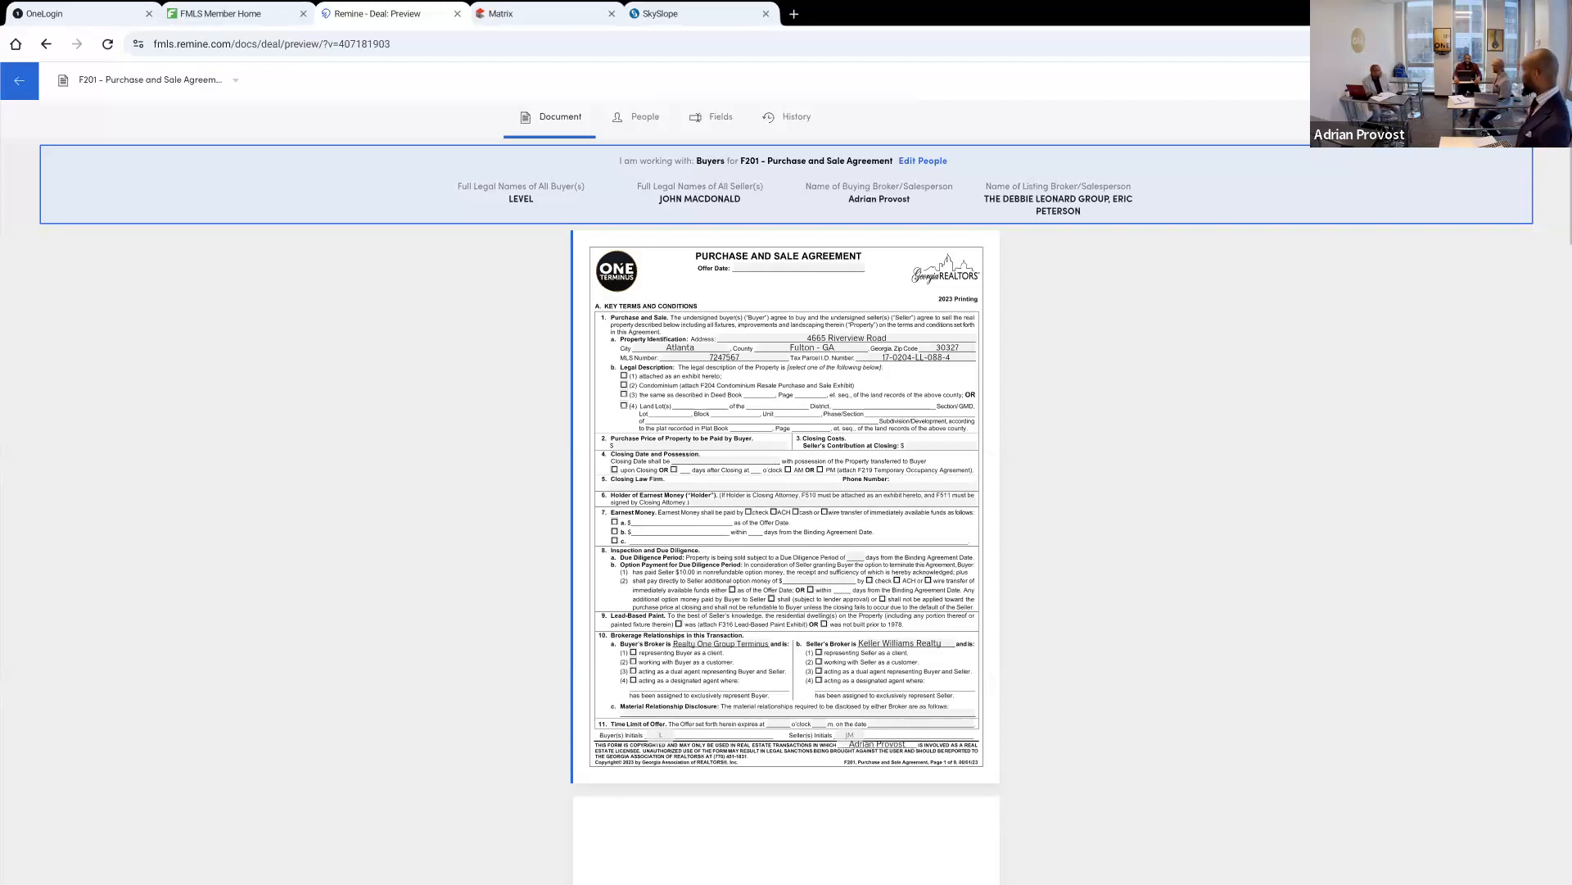
pyautogui.scroll(-2, 786, 491)
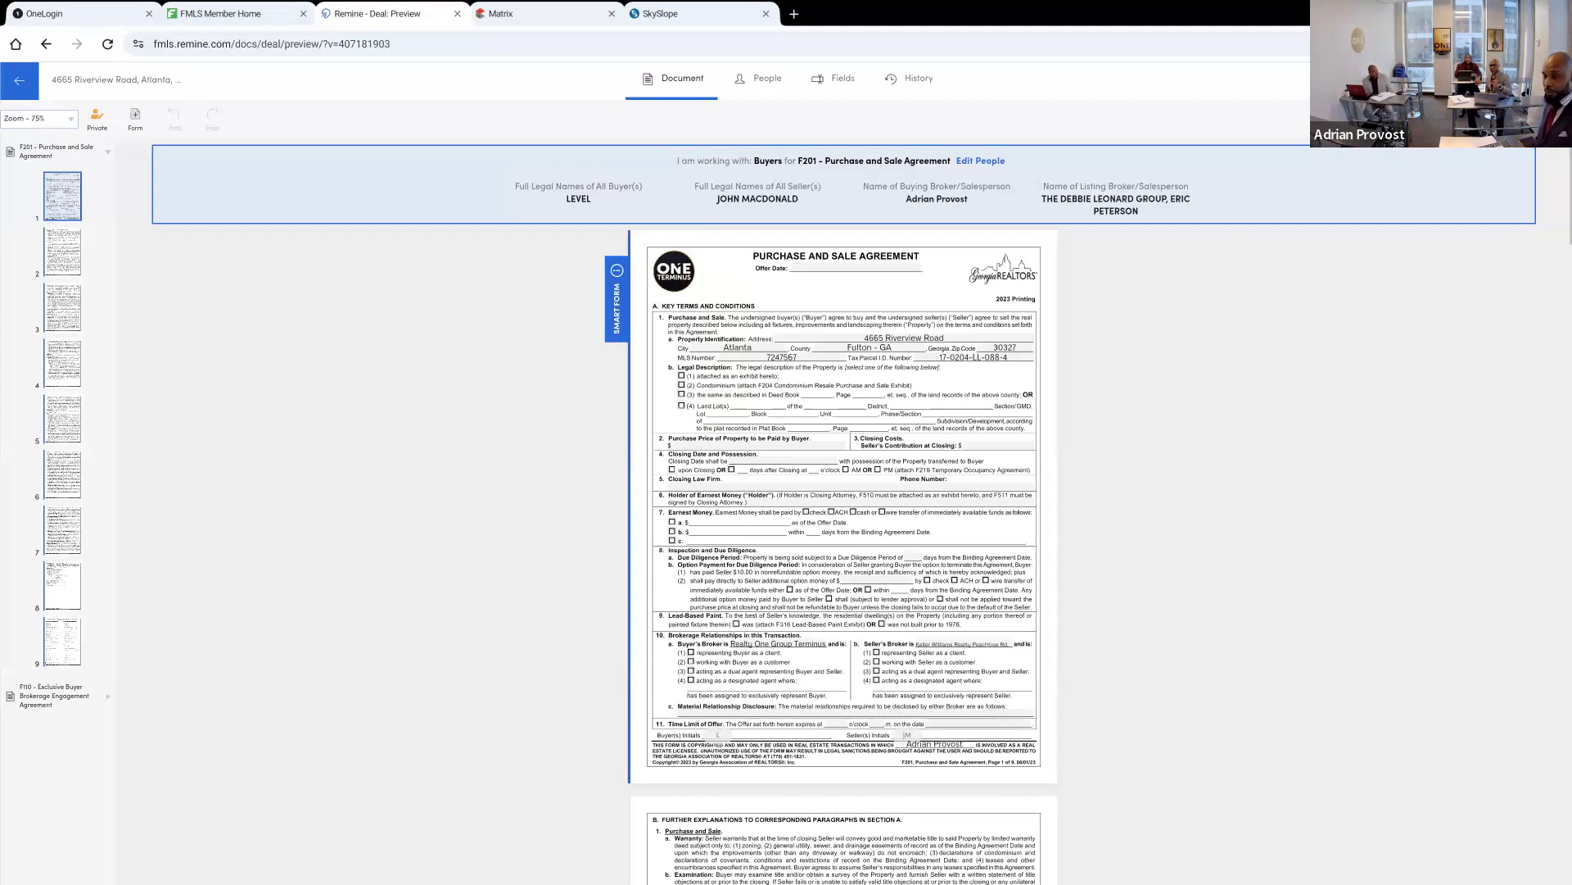
pyautogui.press('Down')
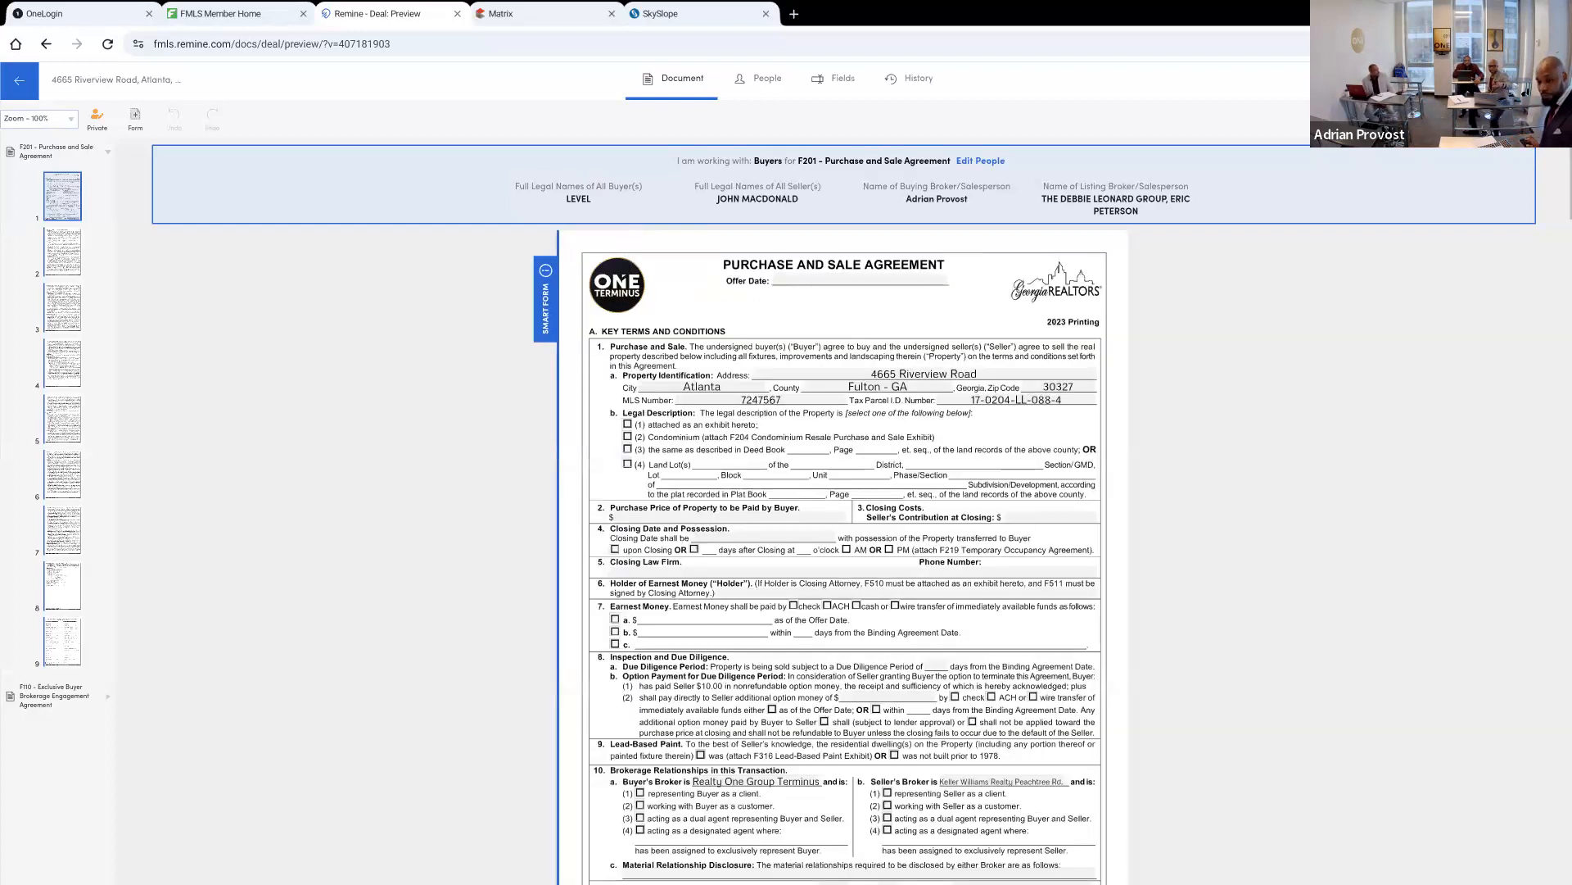
pyautogui.press('Down')
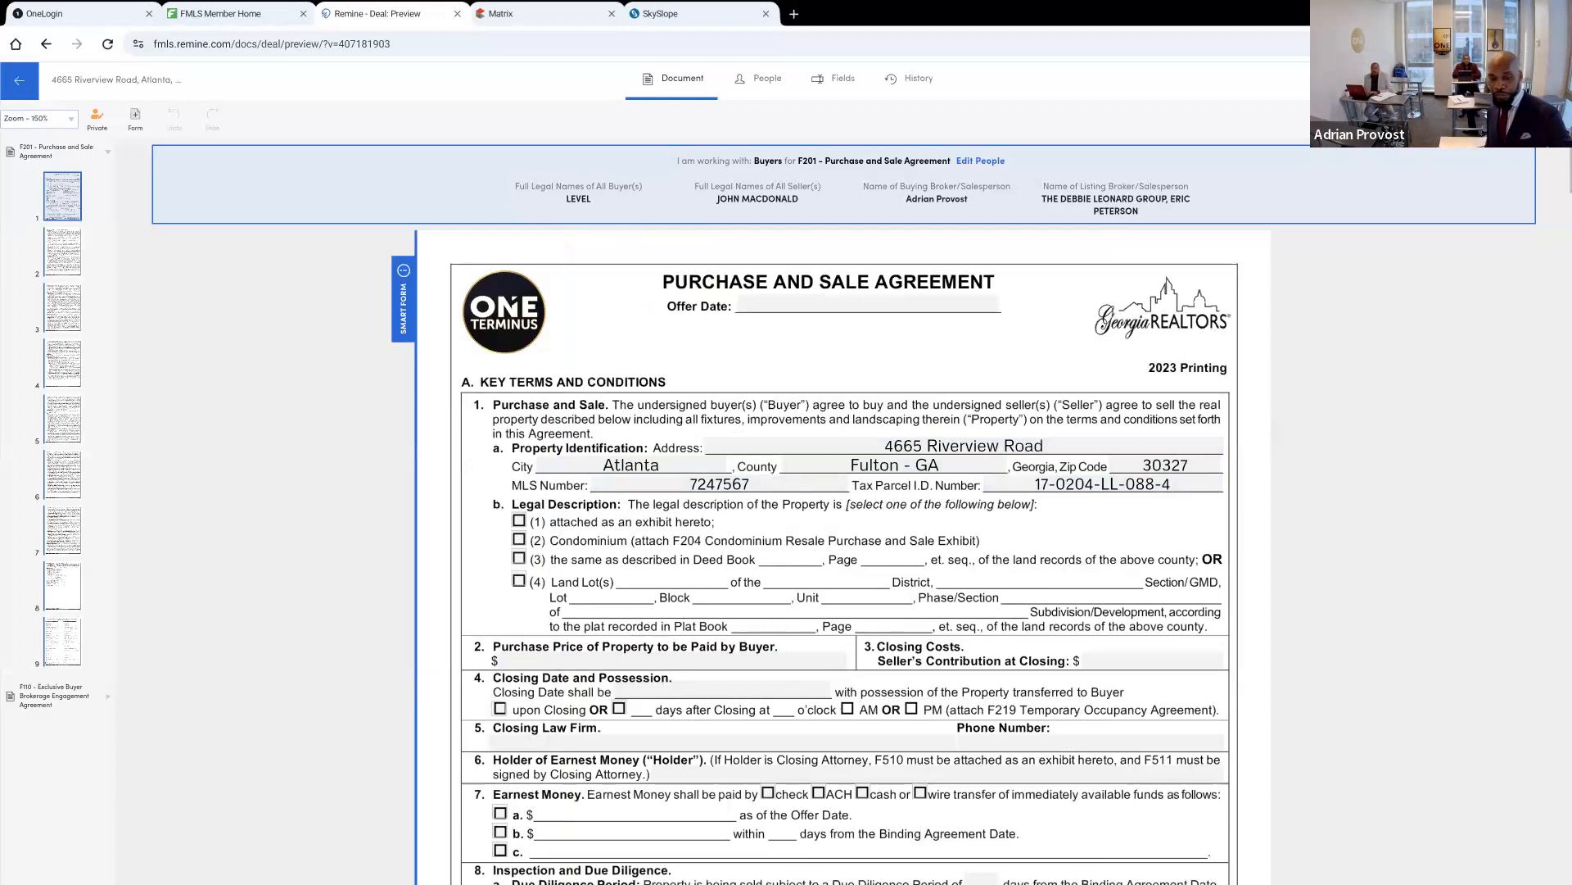
pyautogui.scroll(-2, 843, 508)
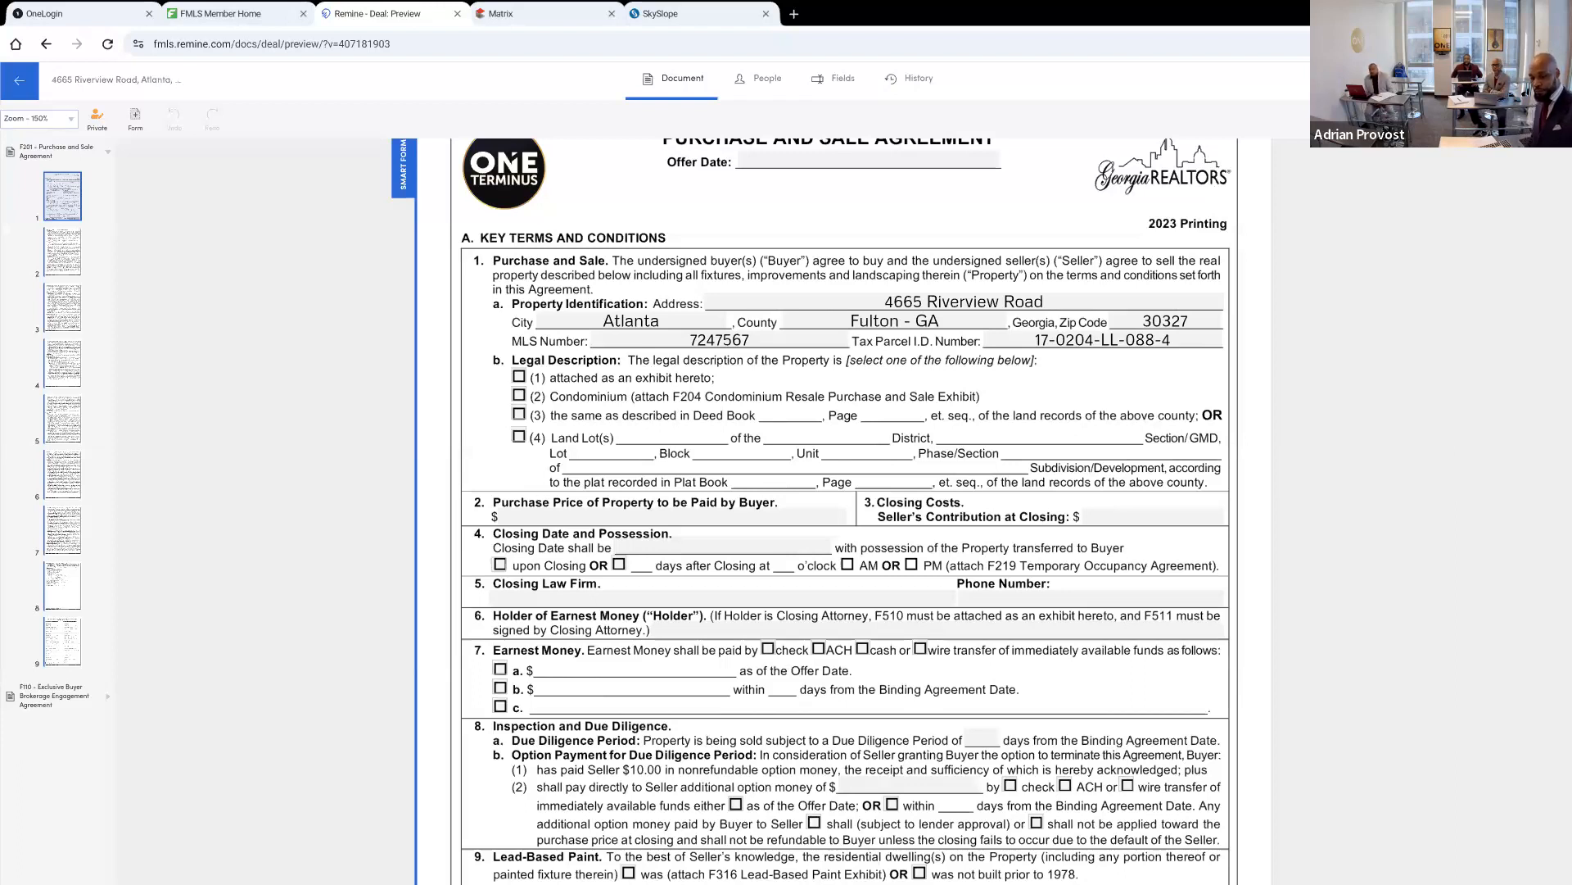
pyautogui.hotkey('ctrl', '-')
pyautogui.hotkey('ctrl', '-')
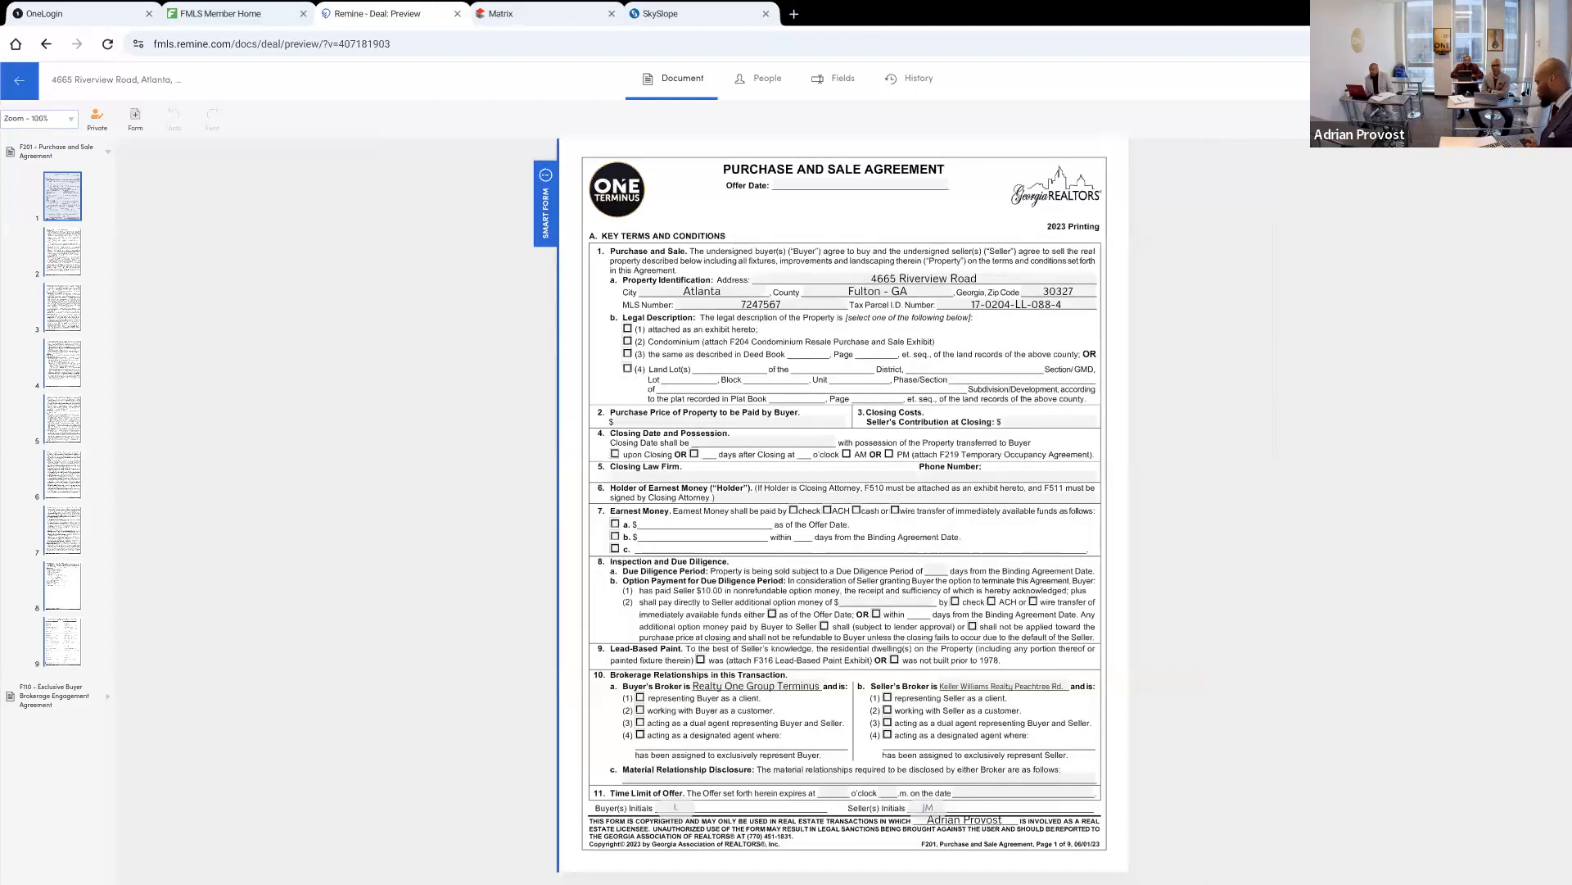
# Enter 45,000,000.00 as the purchase price to be paid by the buyer in the Purchase and Sale Agreement
pyautogui.hotkey('ctrl', '+')
pyautogui.hotkey('ctrl', '+')
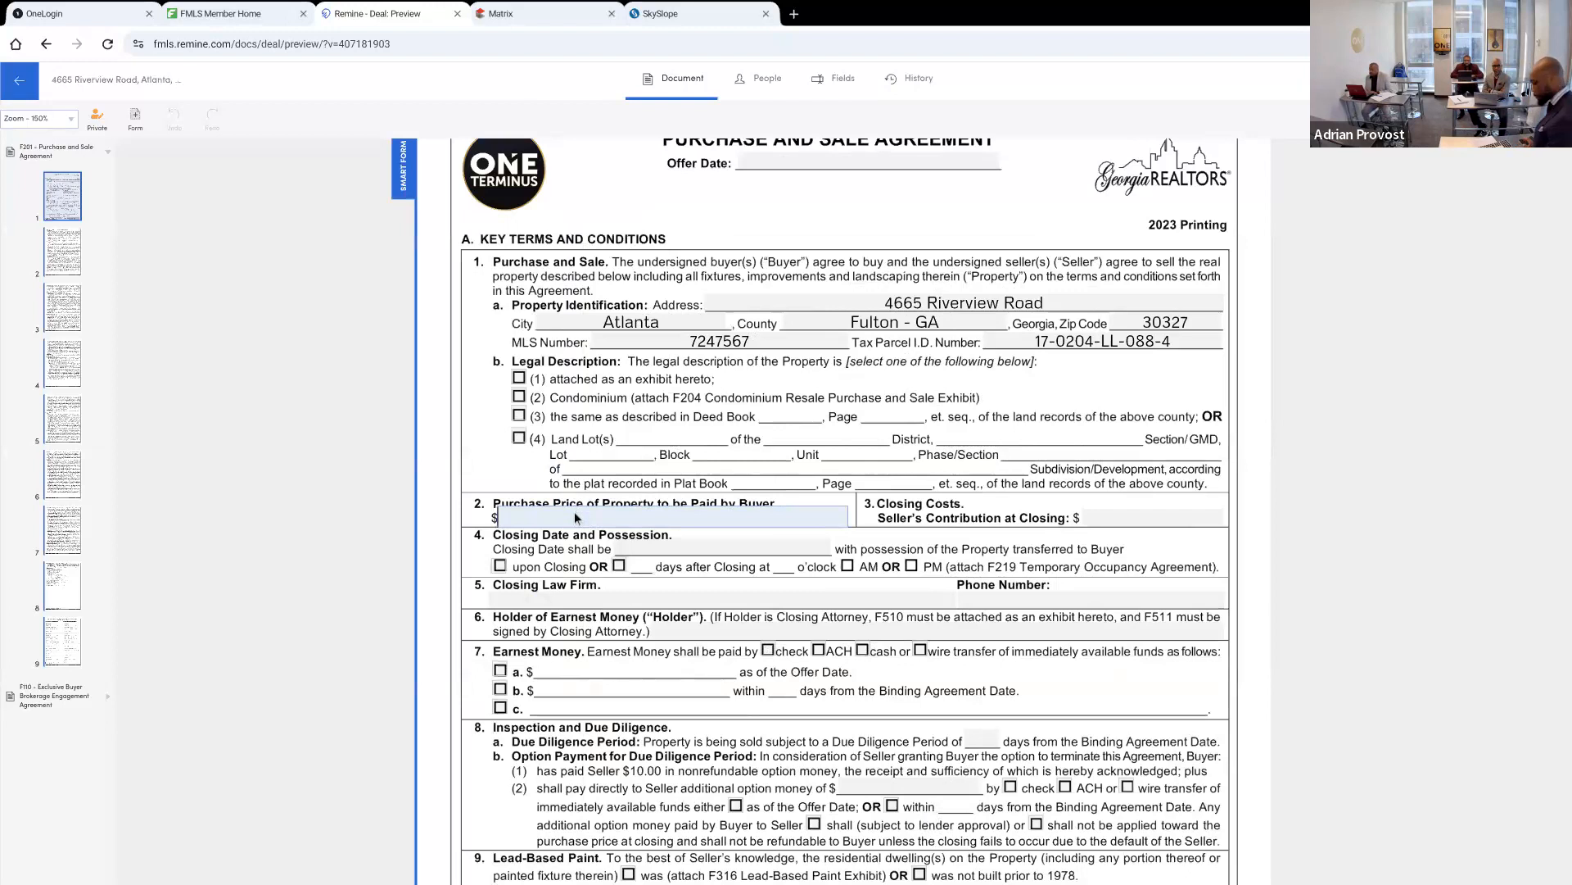
pyautogui.click(575, 517)
pyautogui.write('45')
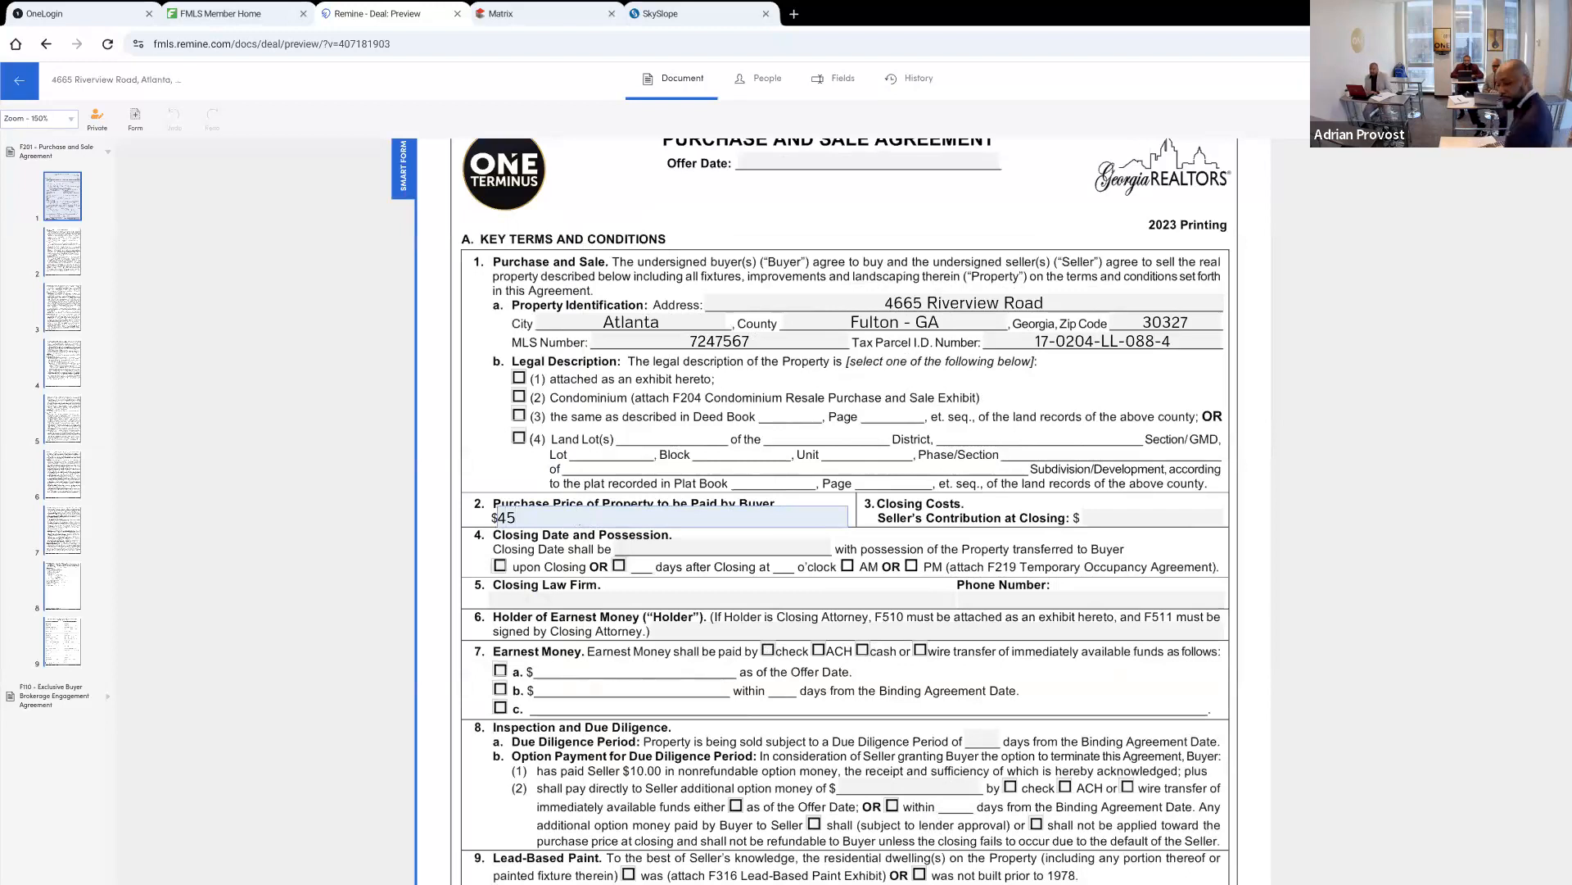
pyautogui.write(',000')
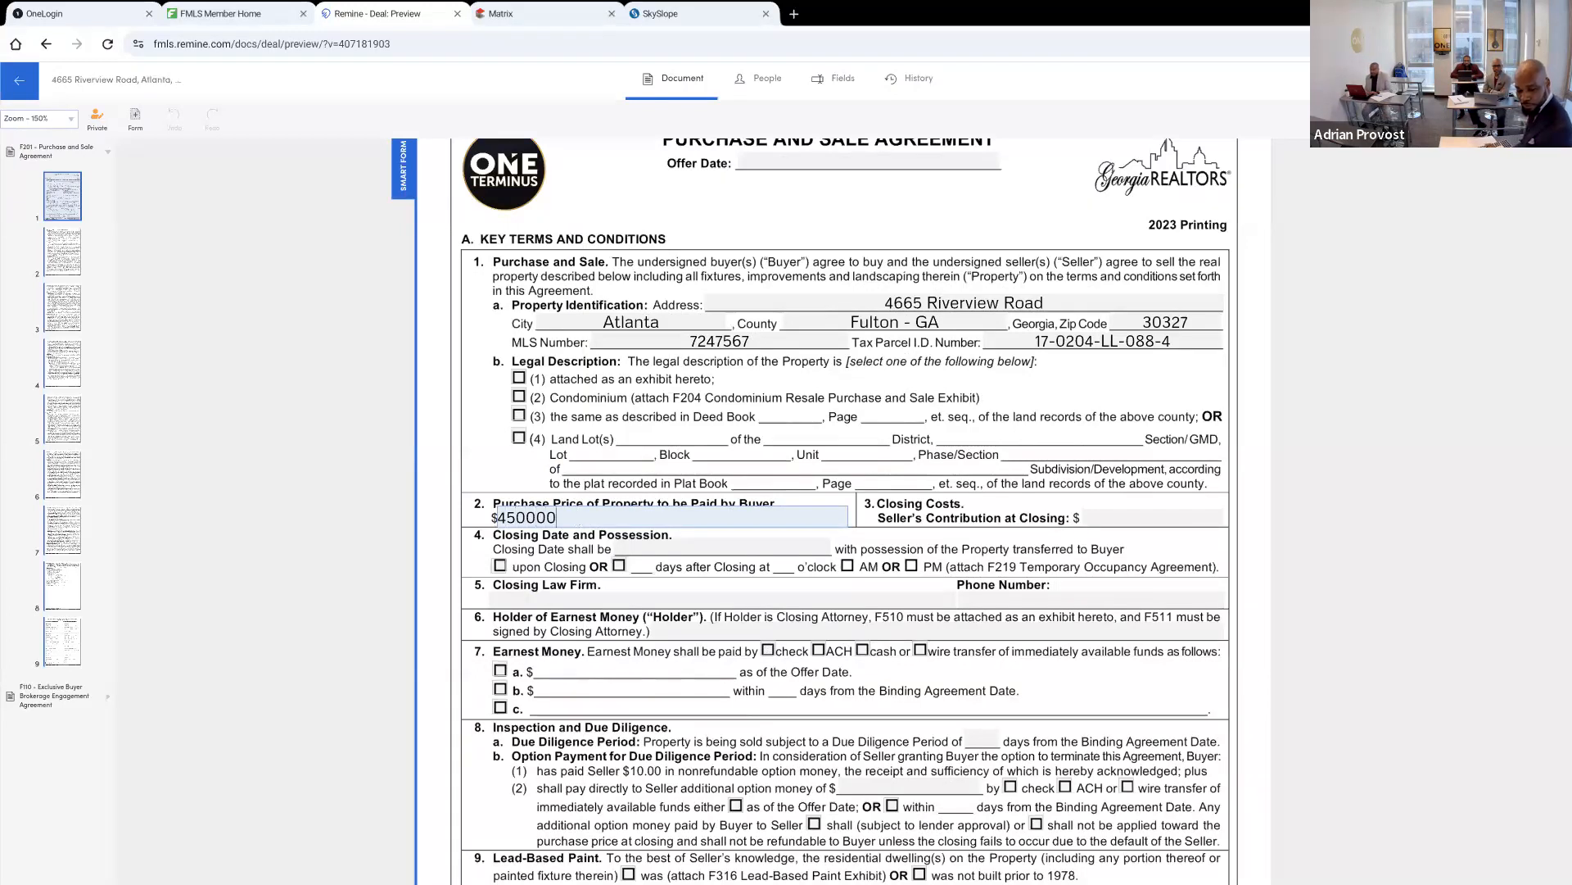
pyautogui.write(',0000')
pyautogui.press('Tab')
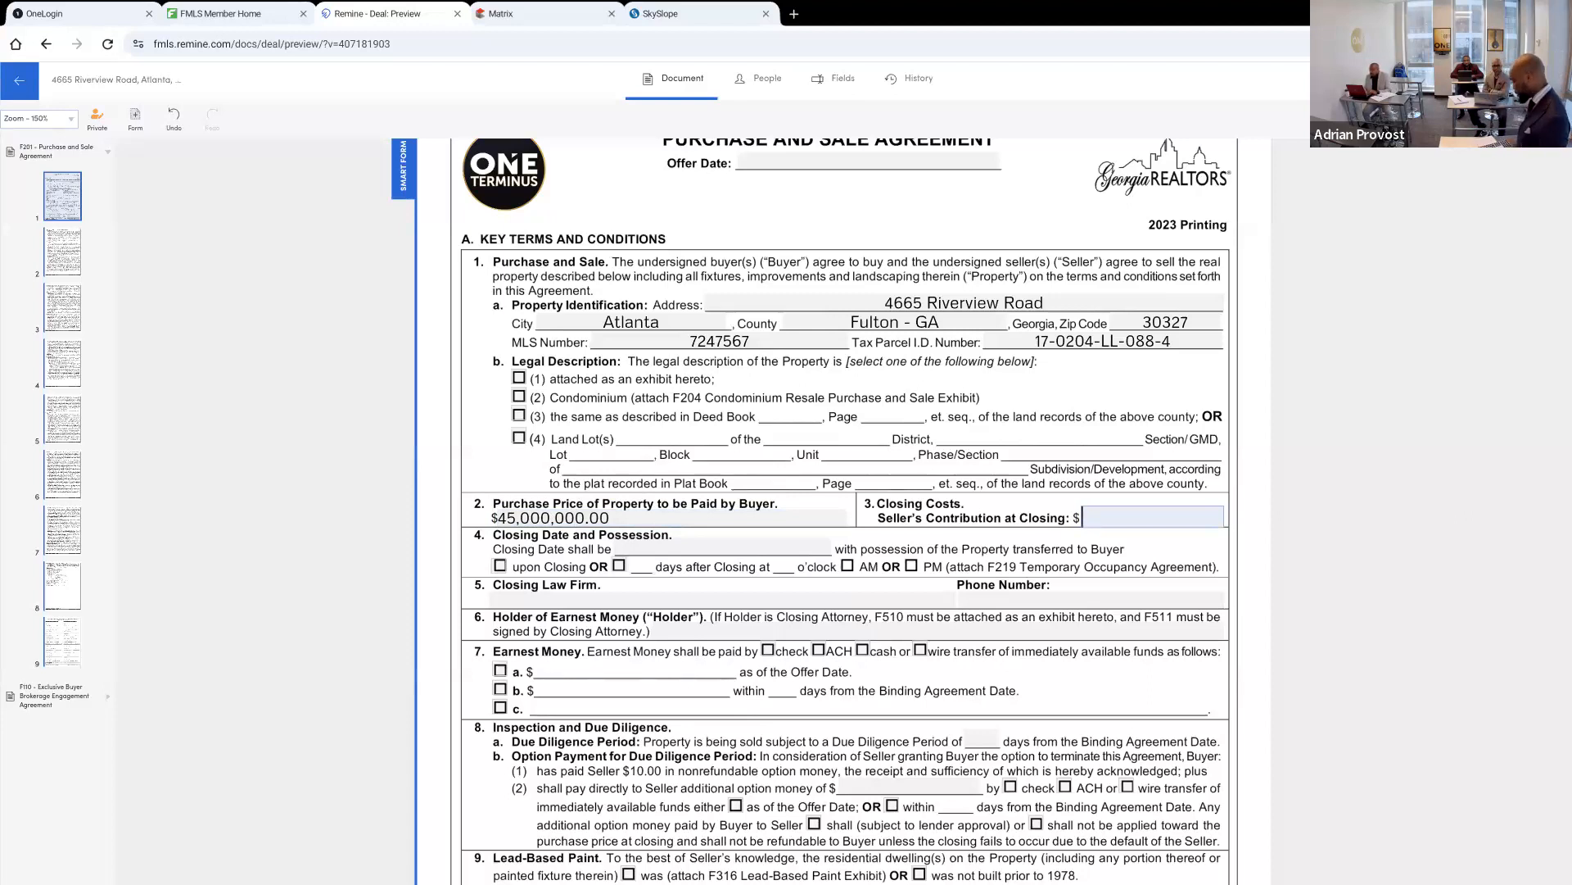
pyautogui.write('0')
# Set the seller's contribution at closing to $0.00 and the closing date to 10/31/2023
pyautogui.press('Tab')
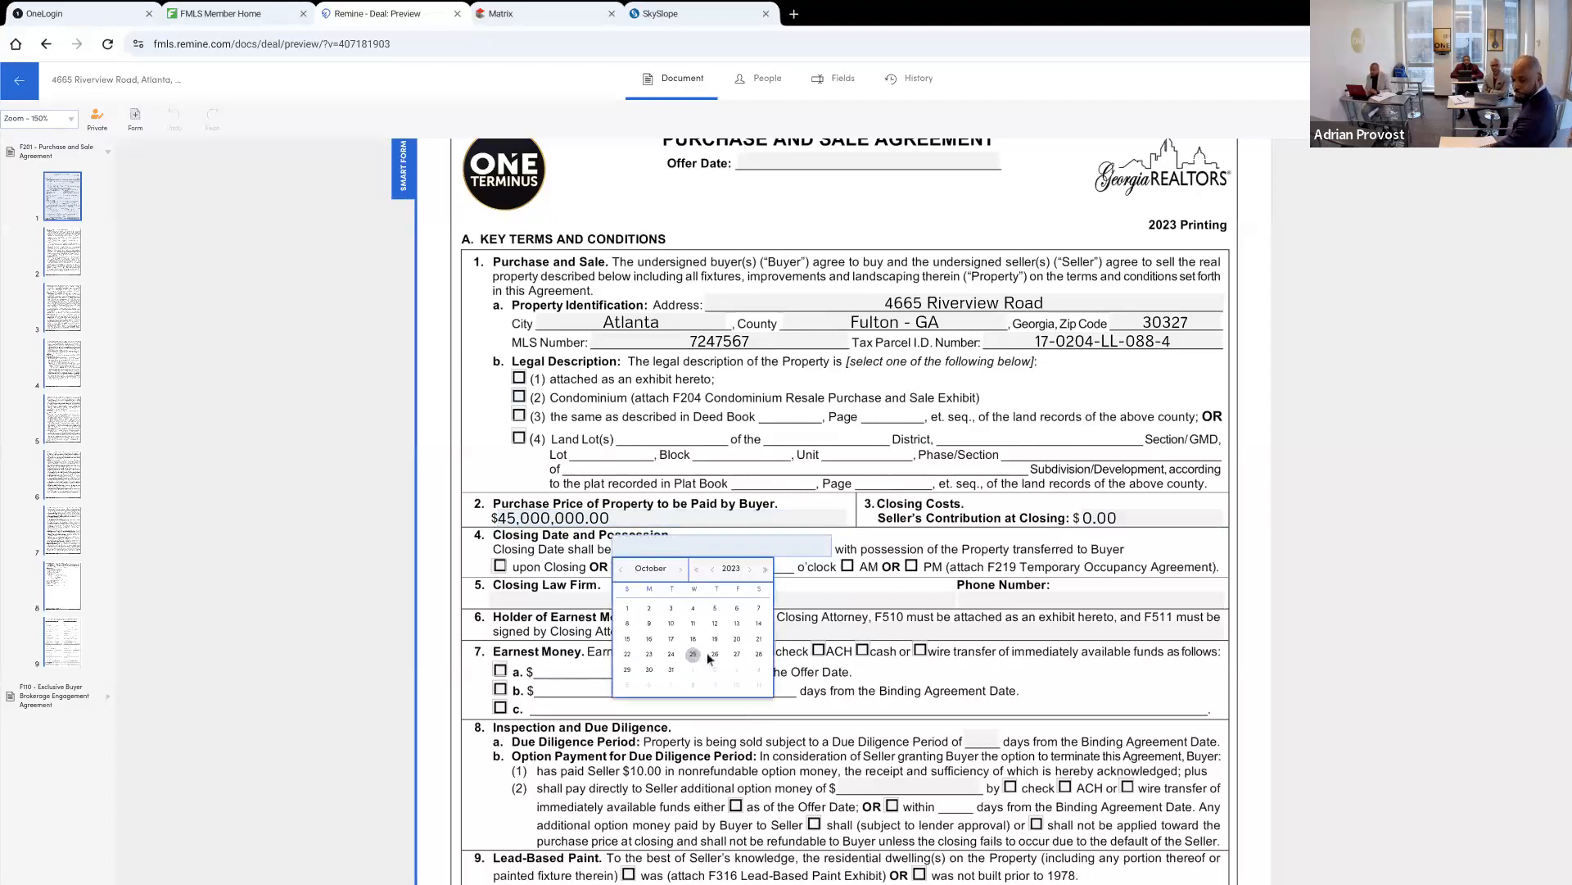
pyautogui.click(670, 671)
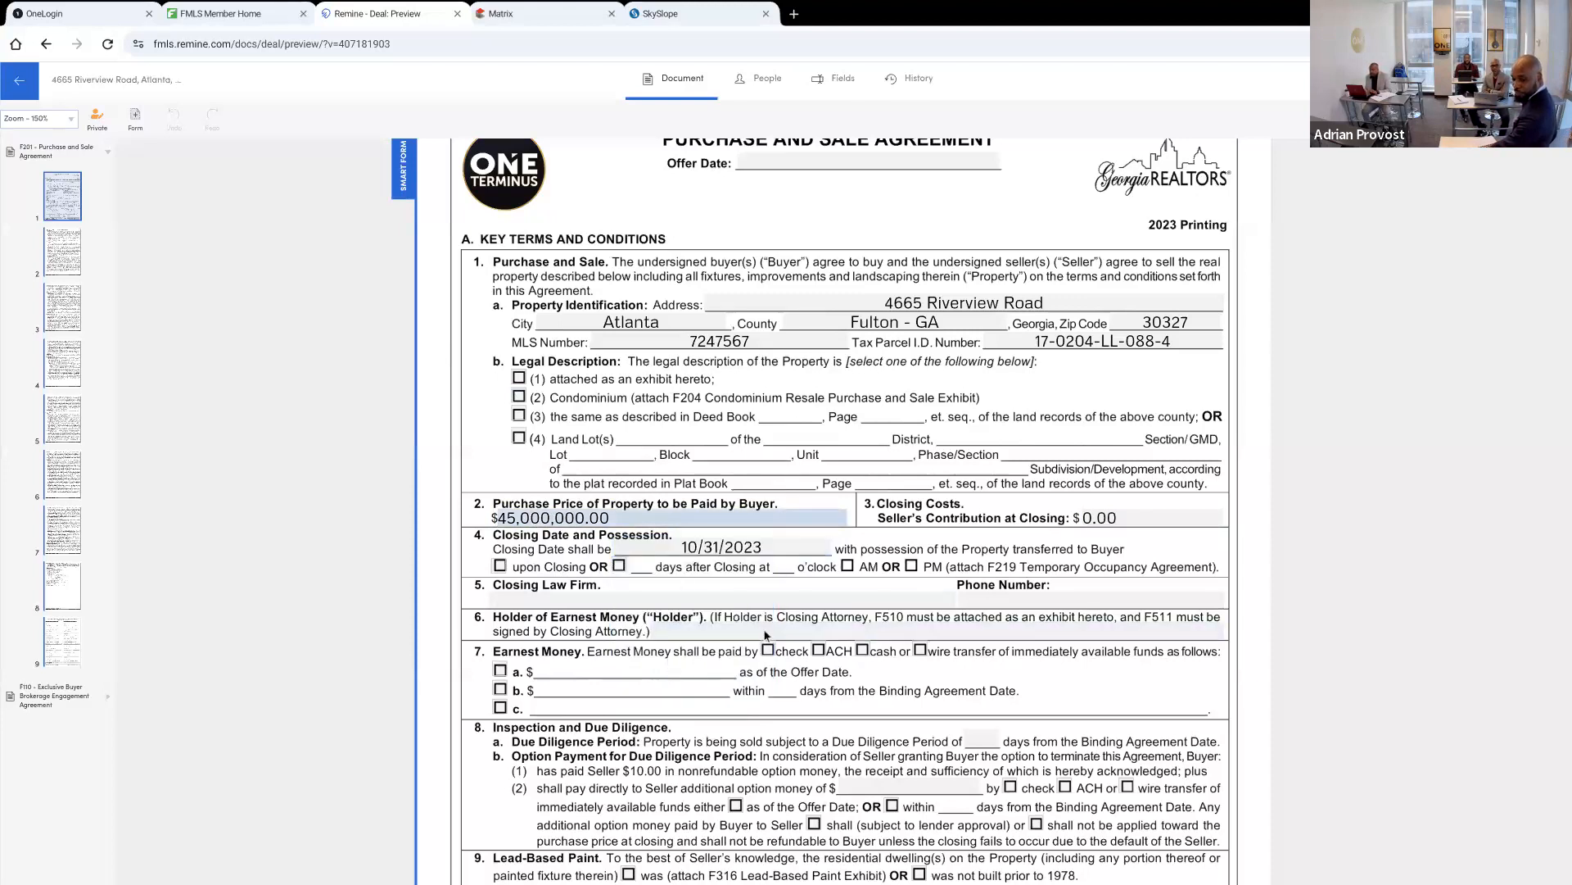
# Enter Pacific Law as the closing law firm and fill in the firm's phone number
pyautogui.click(567, 606)
pyautogui.write('P')
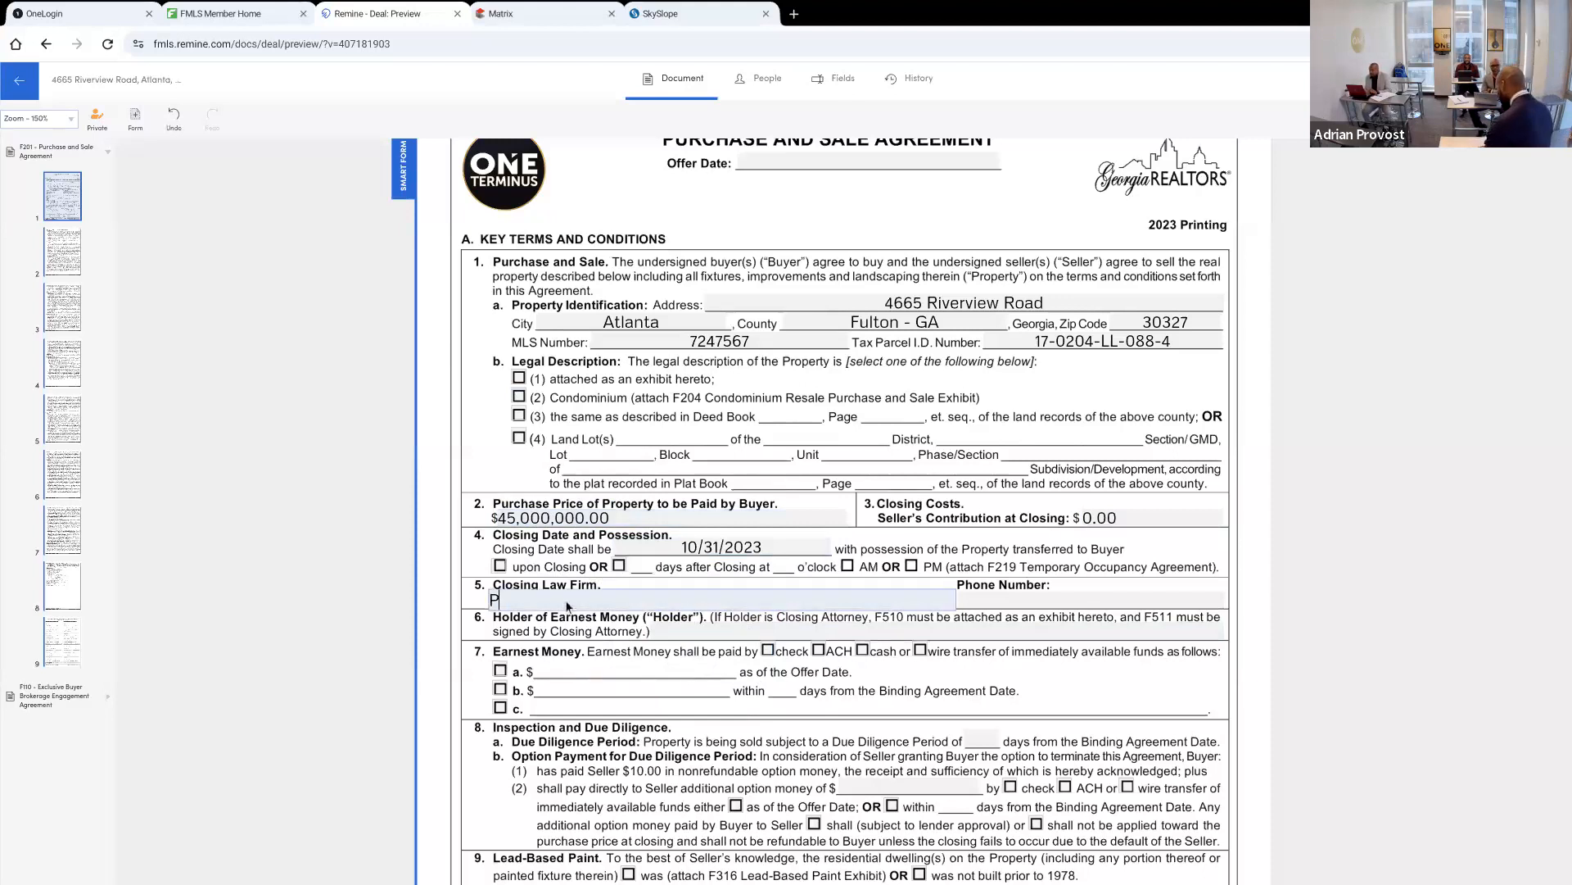
pyautogui.write('acific LAw')
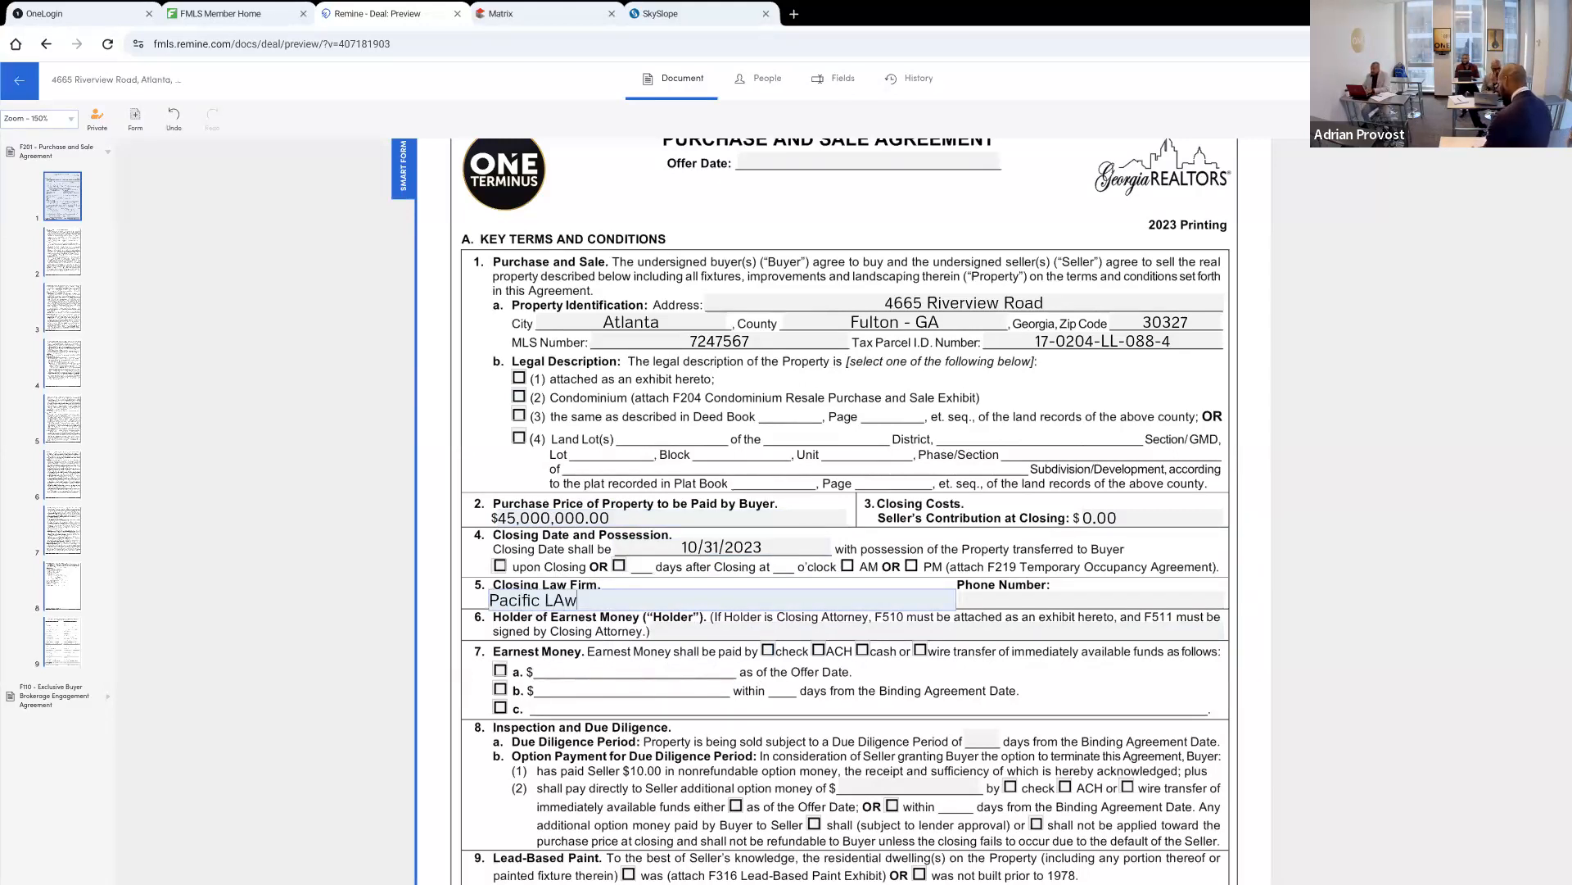
pyautogui.press('Tab')
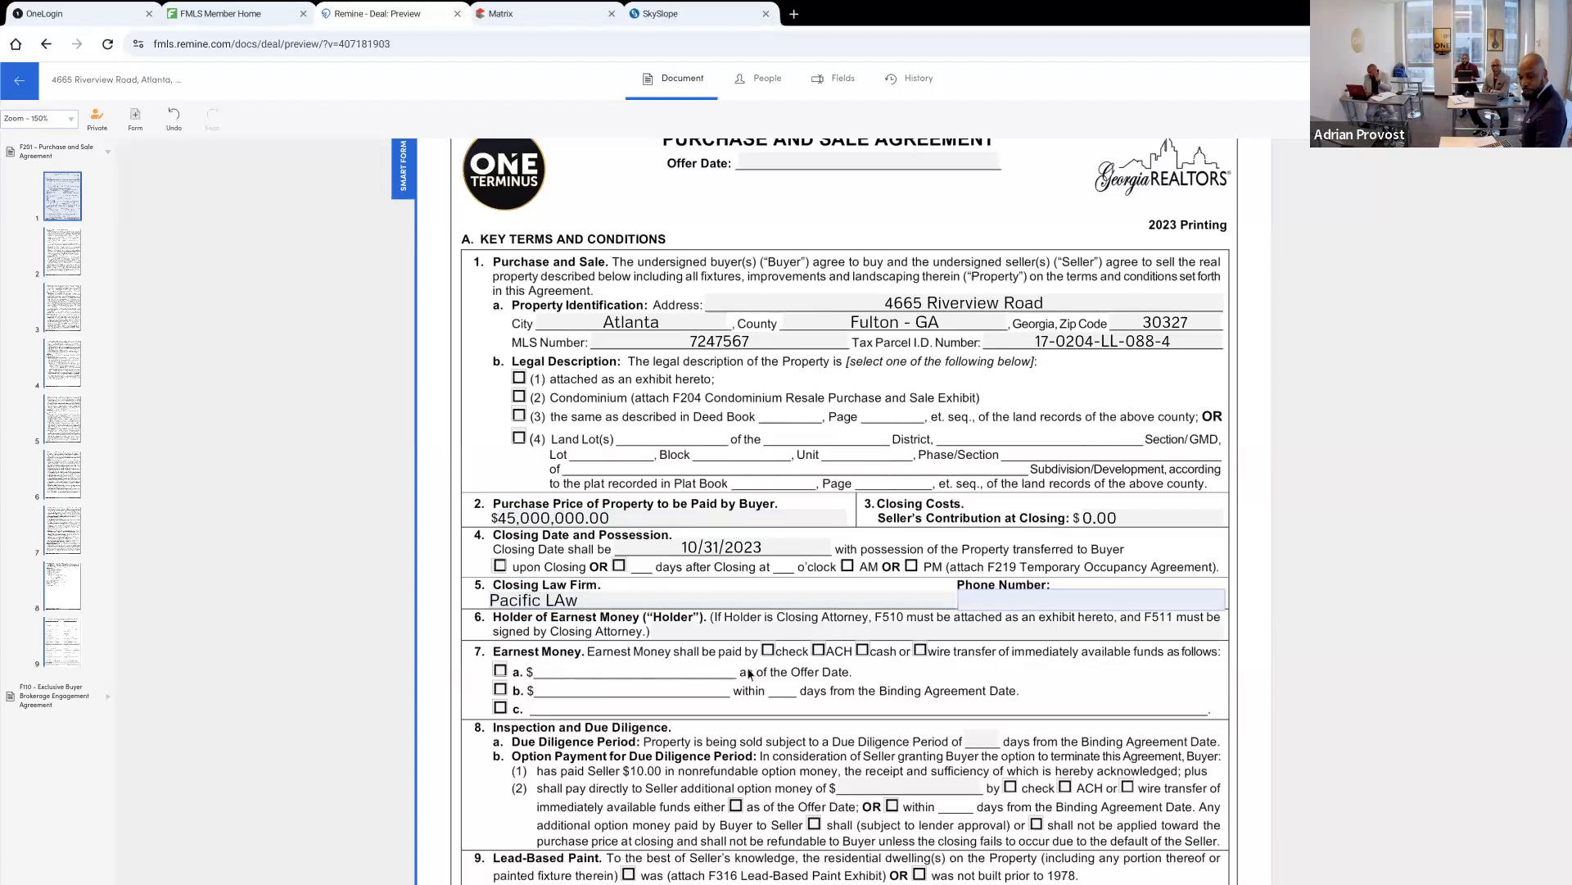
pyautogui.click(556, 597)
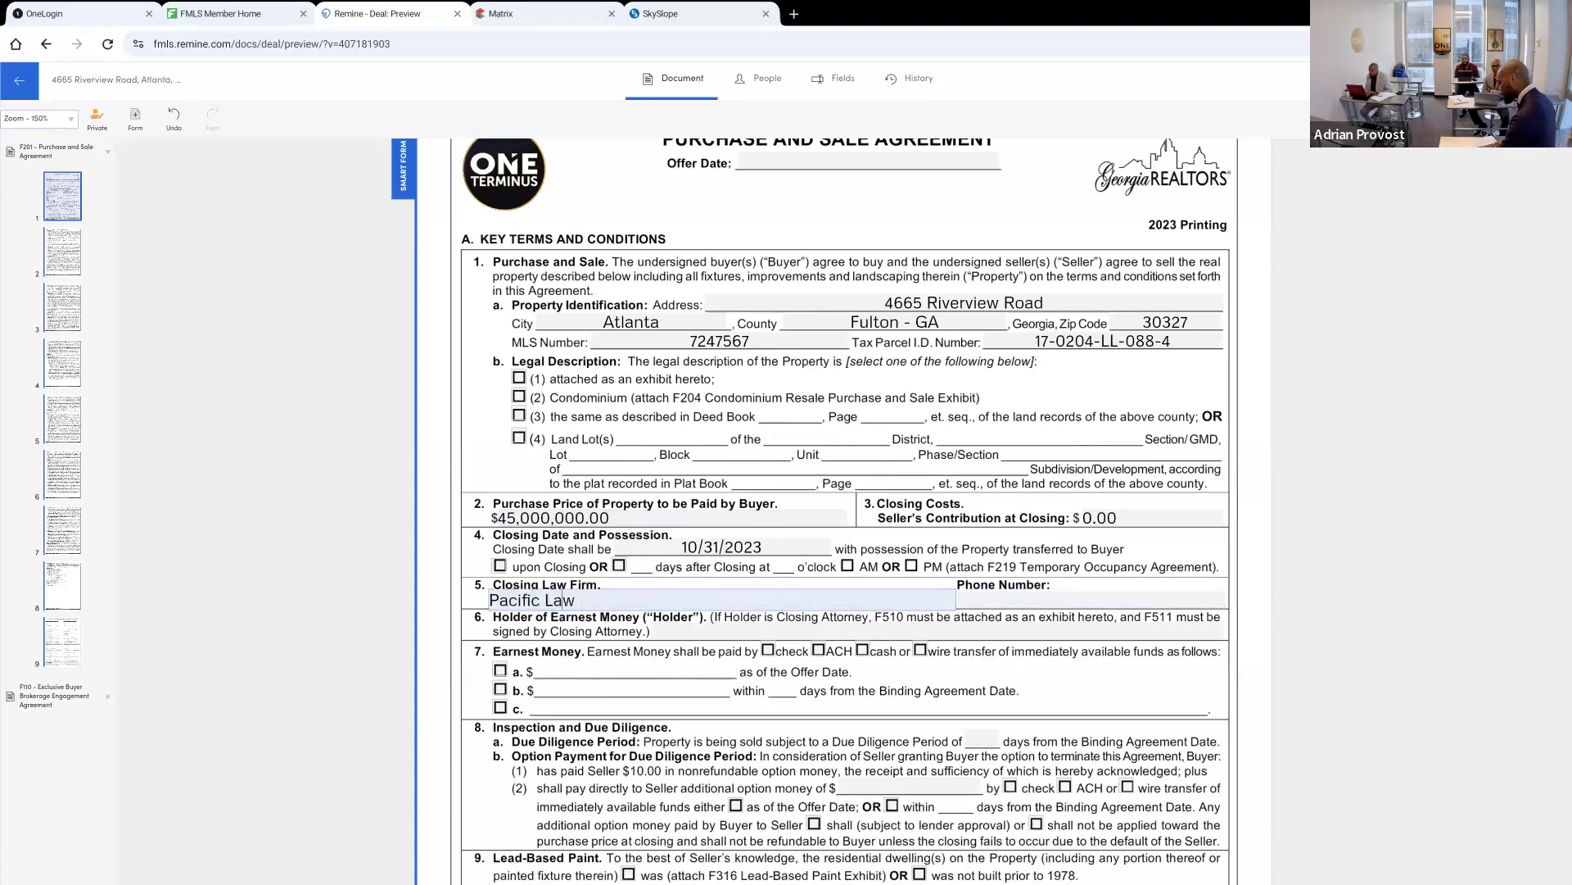
pyautogui.press('Tab')
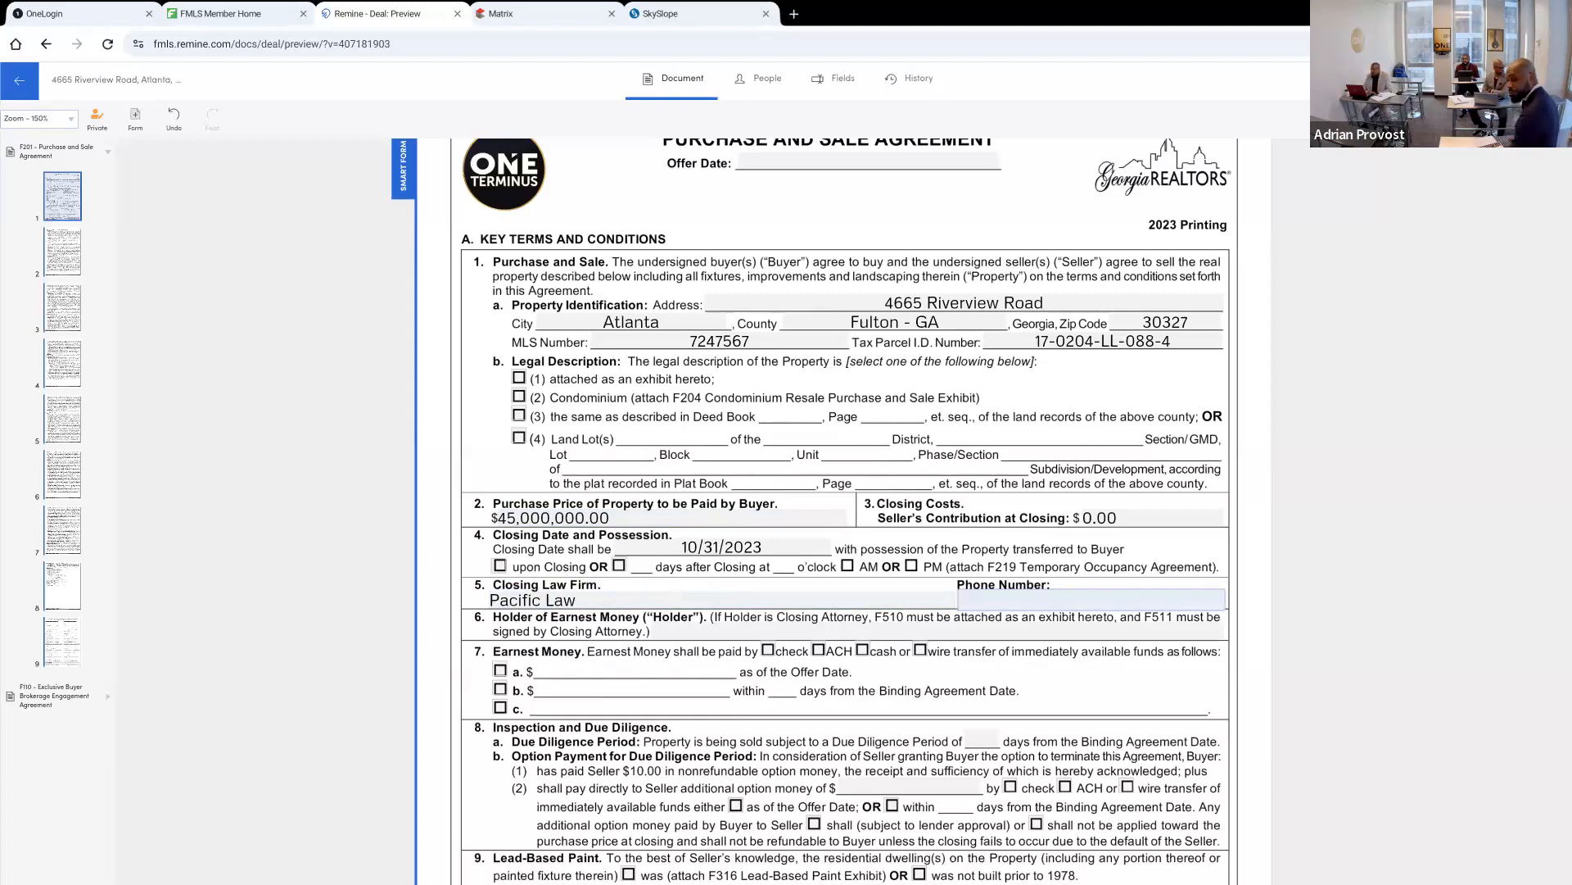
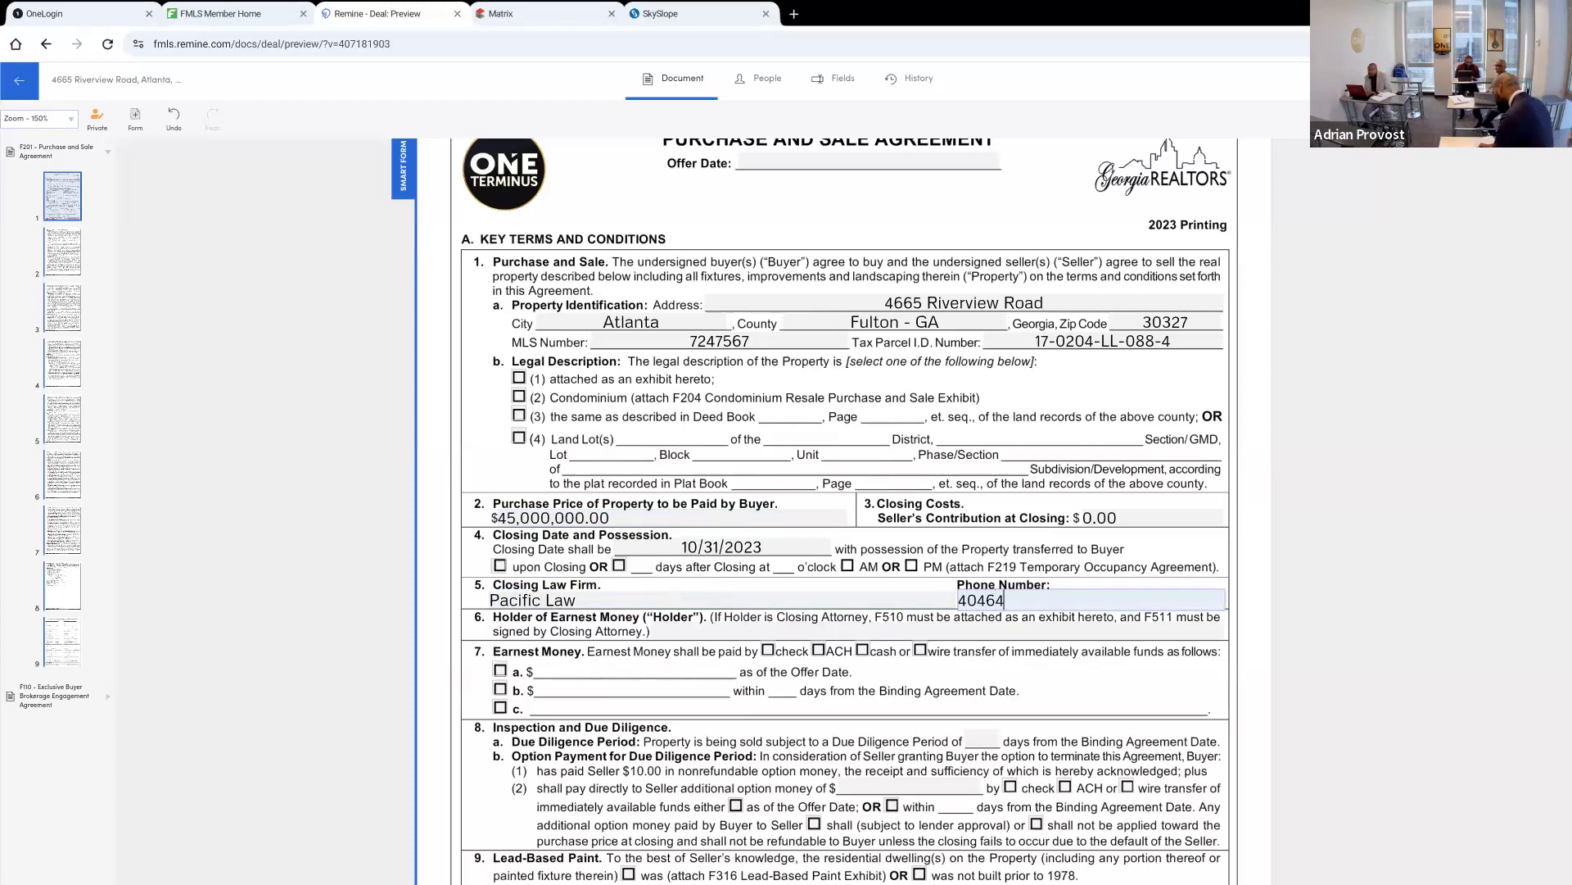
pyautogui.press('Tab')
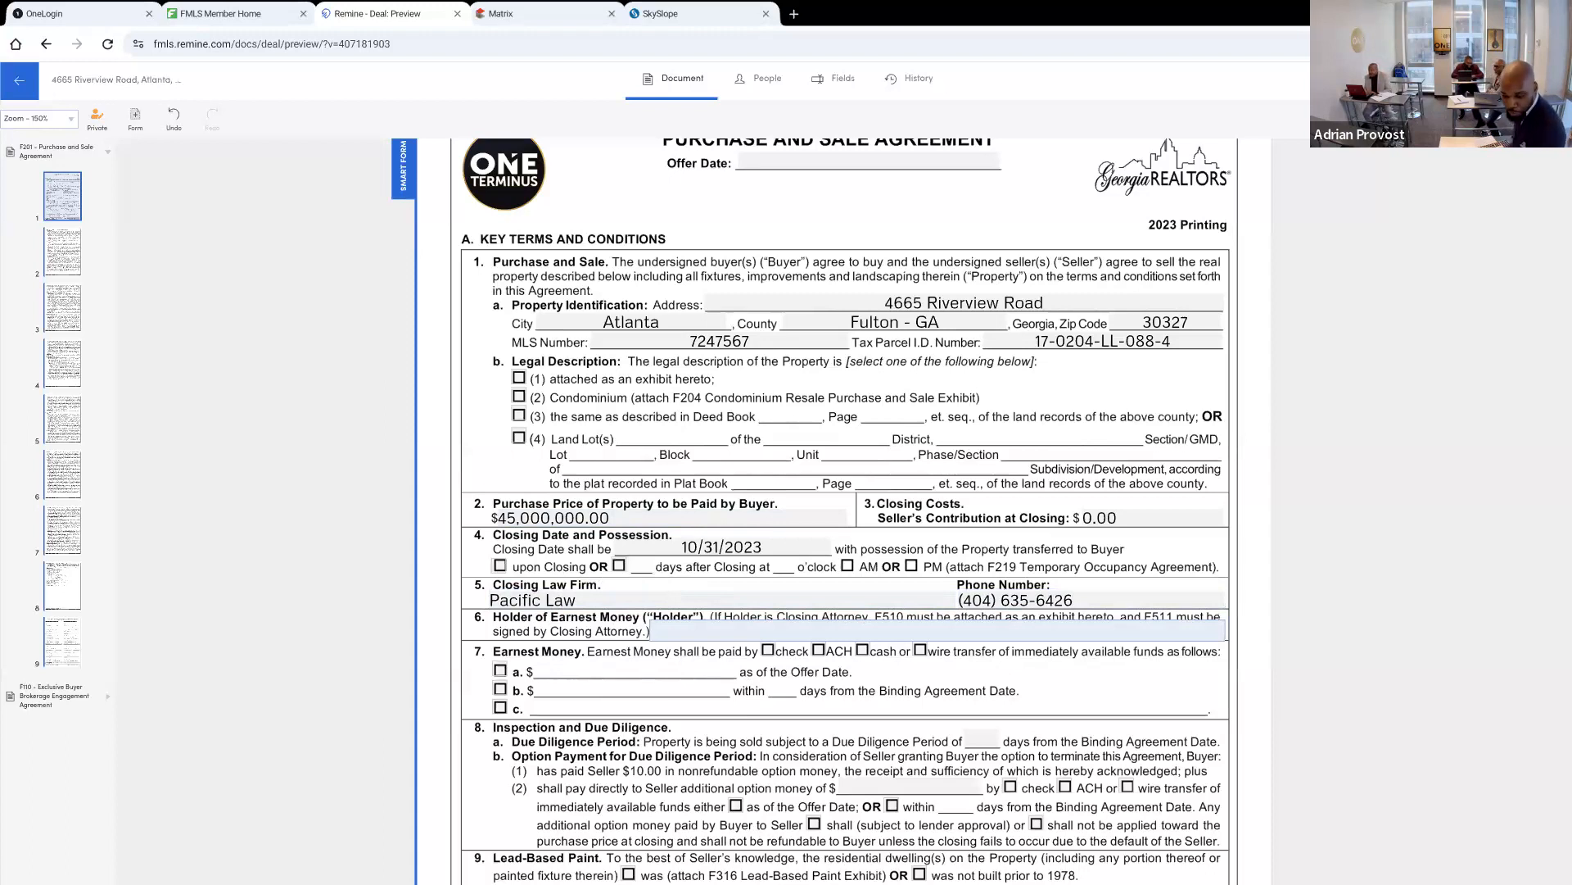
# Enter "Pacific Law - Closing Attorney" as the holder of earnest money
pyautogui.write('Paci')
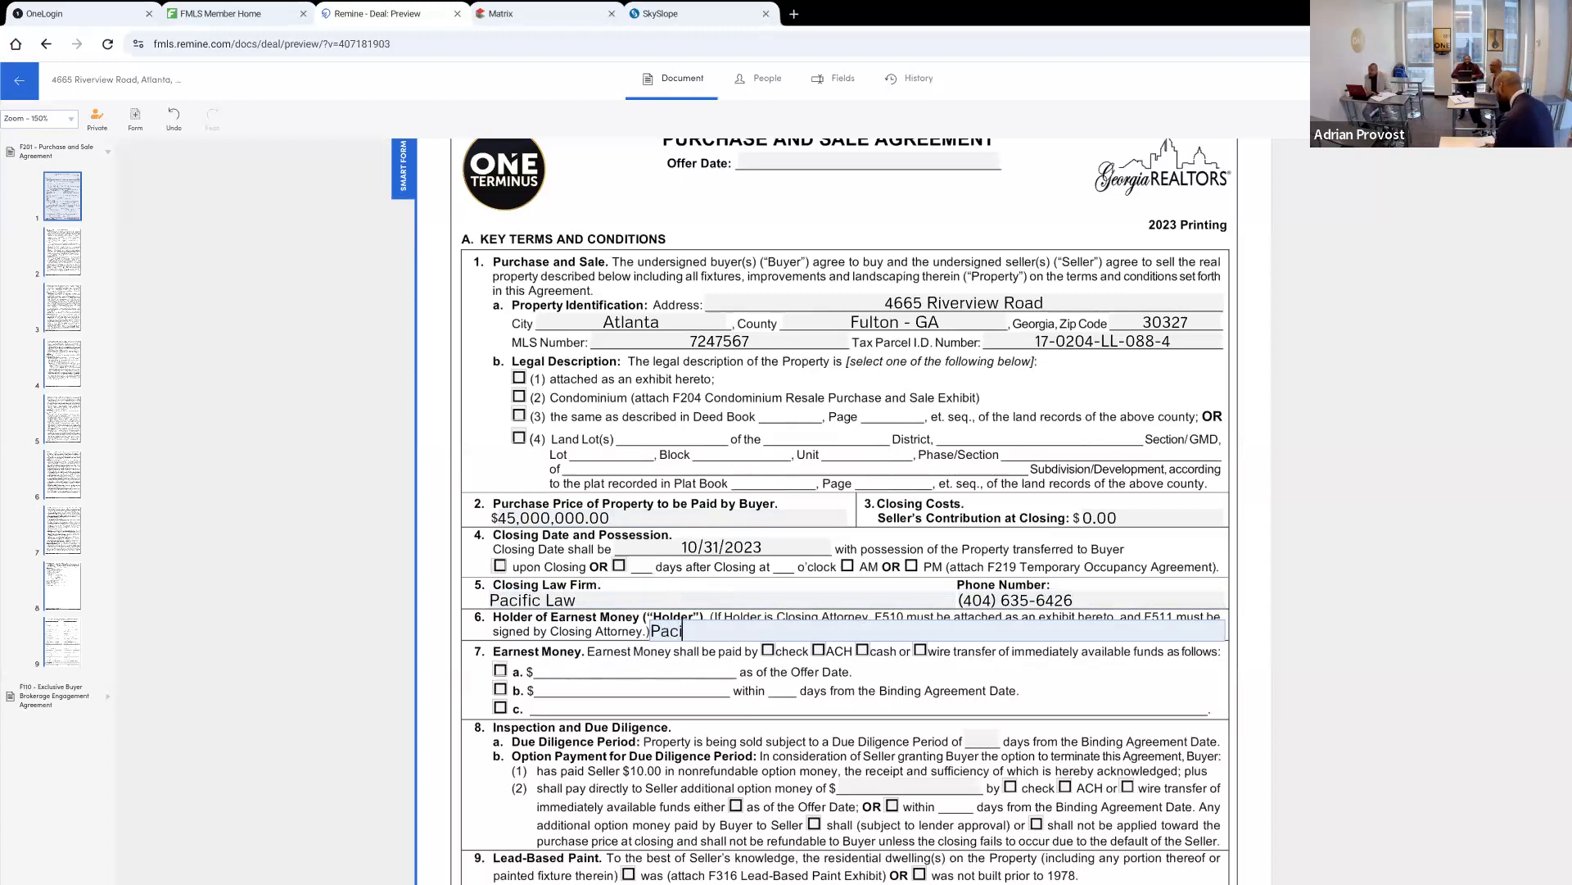
pyautogui.write('fic Law - ')
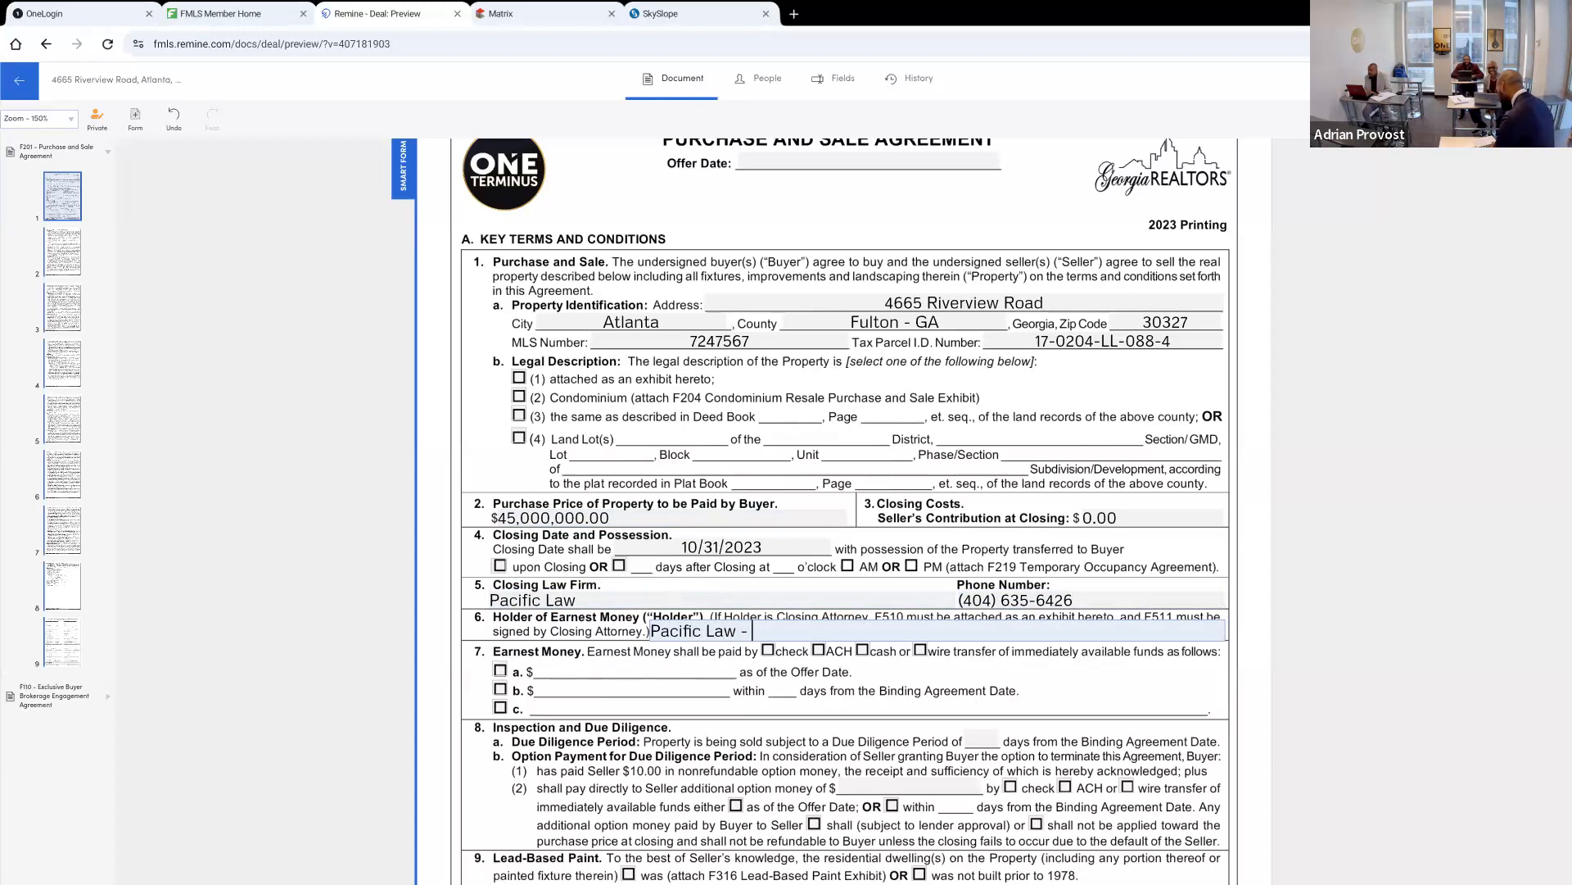
pyautogui.write('Closing Attorney')
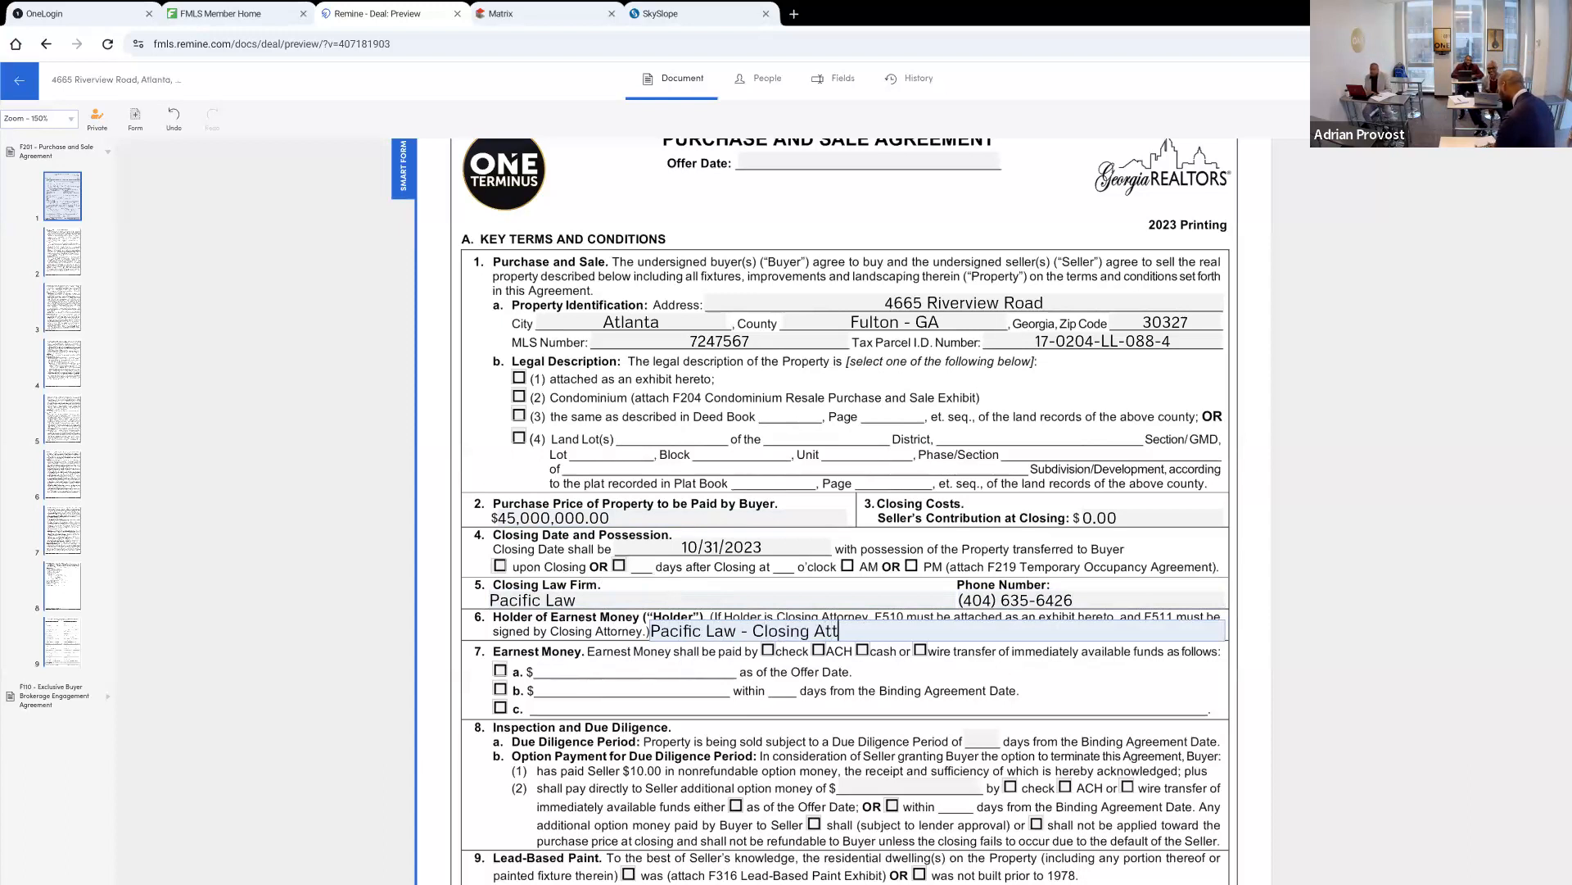
pyautogui.press('Tab')
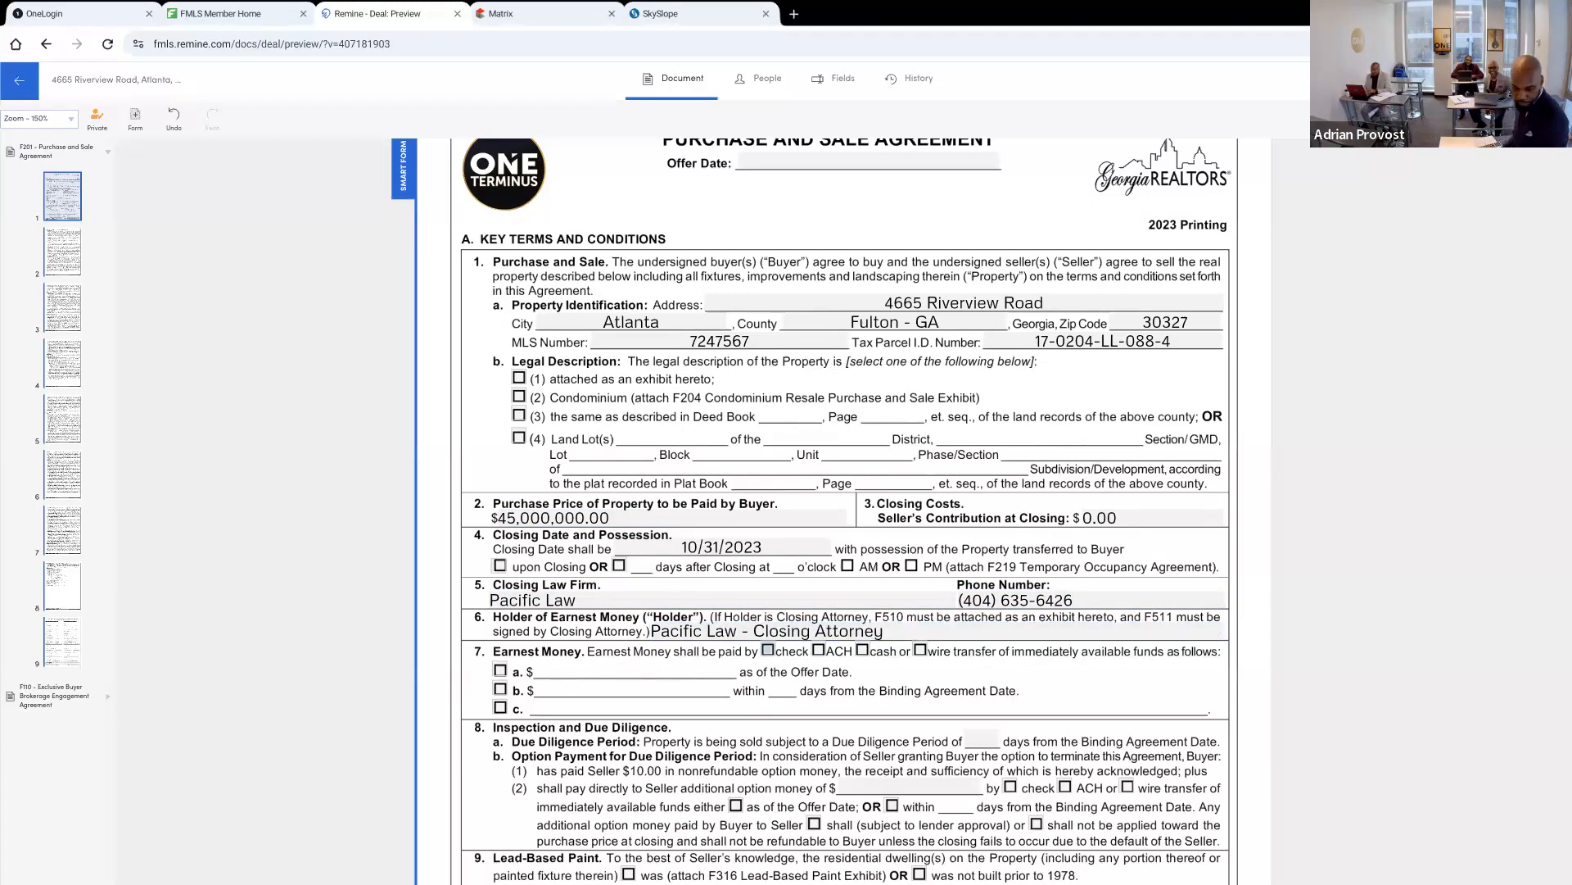
# Set the earnest money to be paid by wire transfer under option b, $250,000.00 within 3 days from the Binding Agreement Date
pyautogui.click(918, 650)
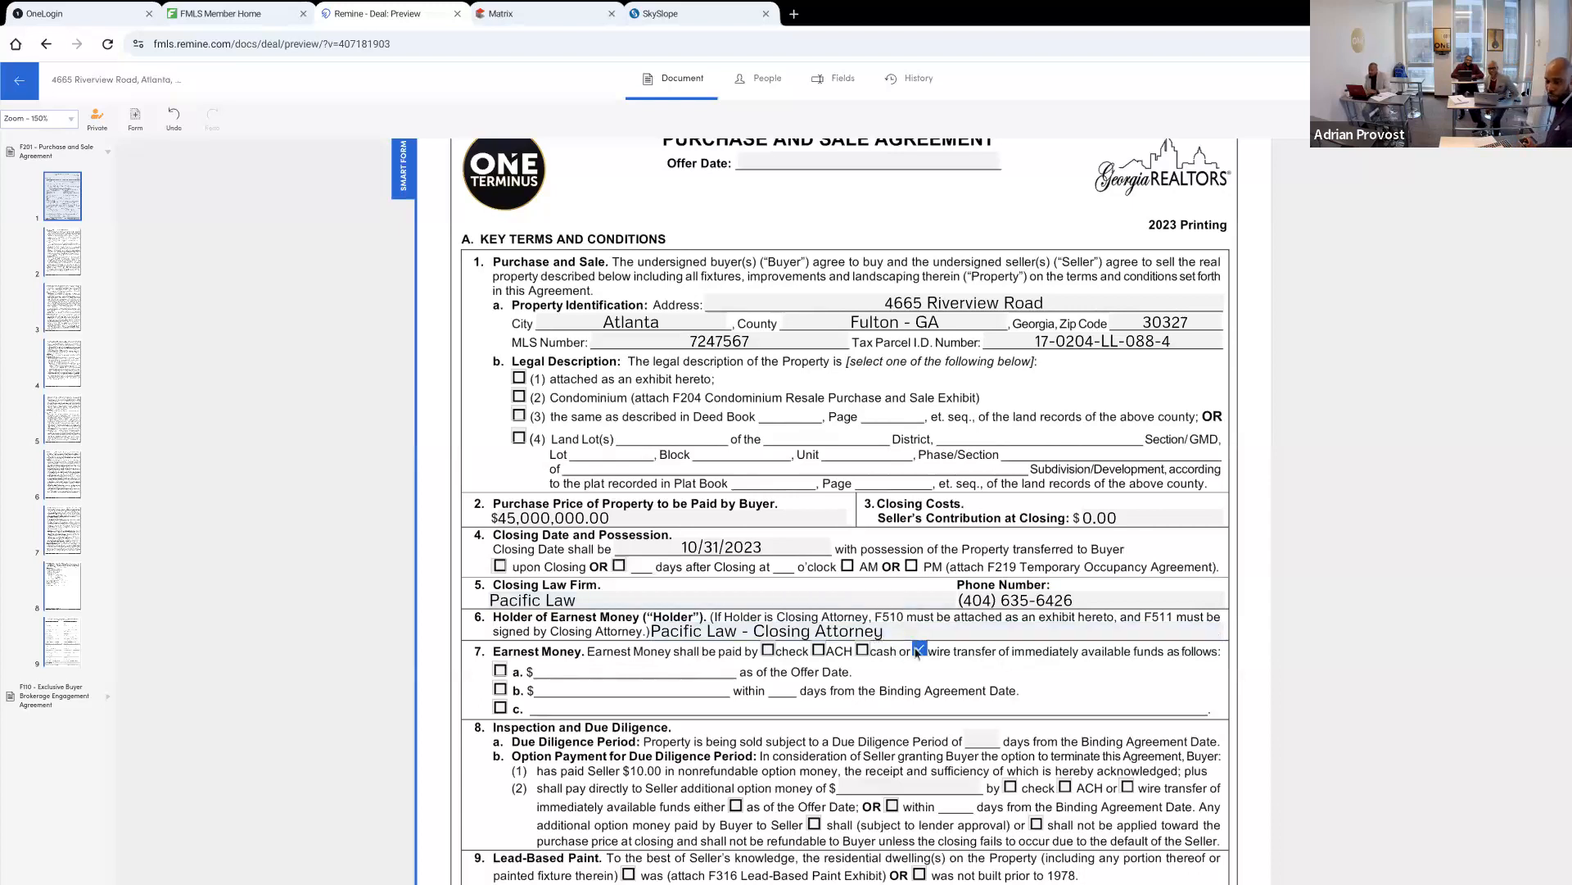
pyautogui.click(500, 670)
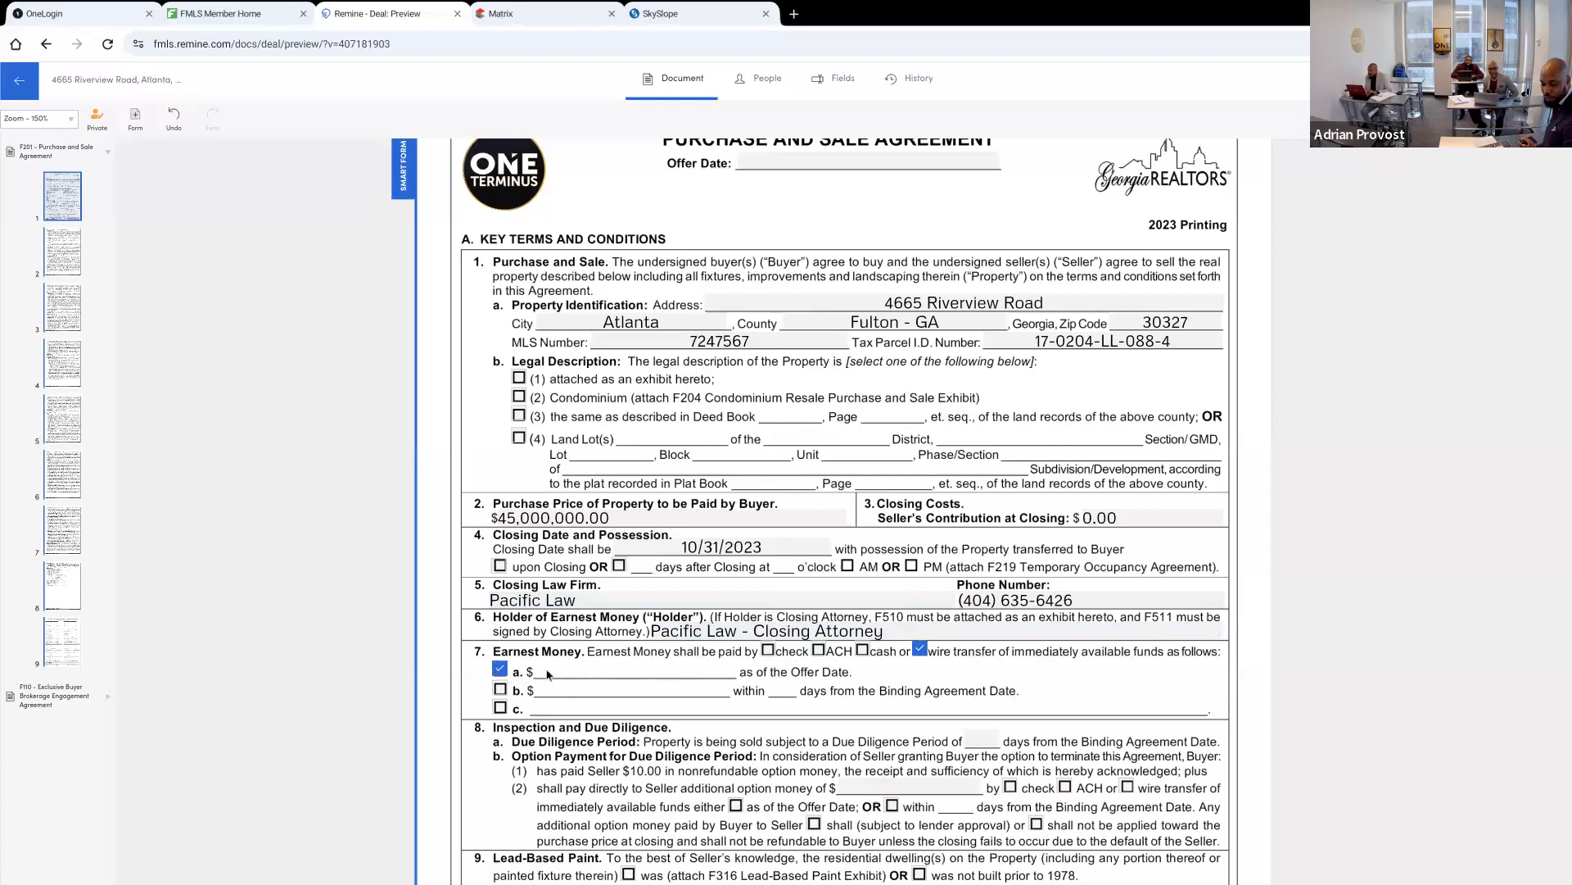
pyautogui.click(499, 690)
pyautogui.click(565, 691)
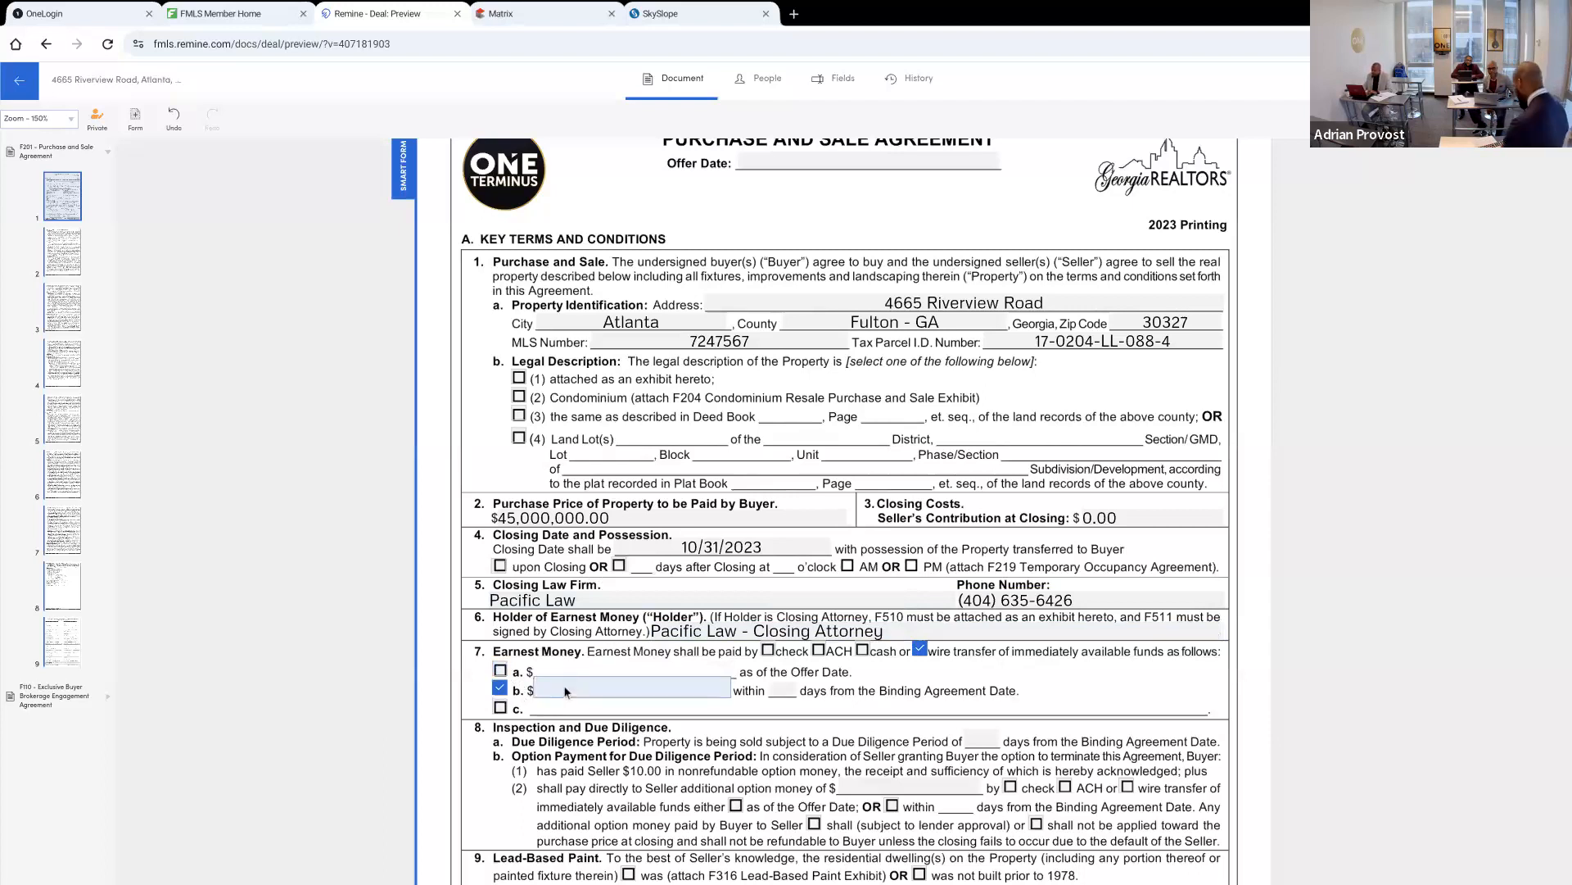
pyautogui.write('2500000')
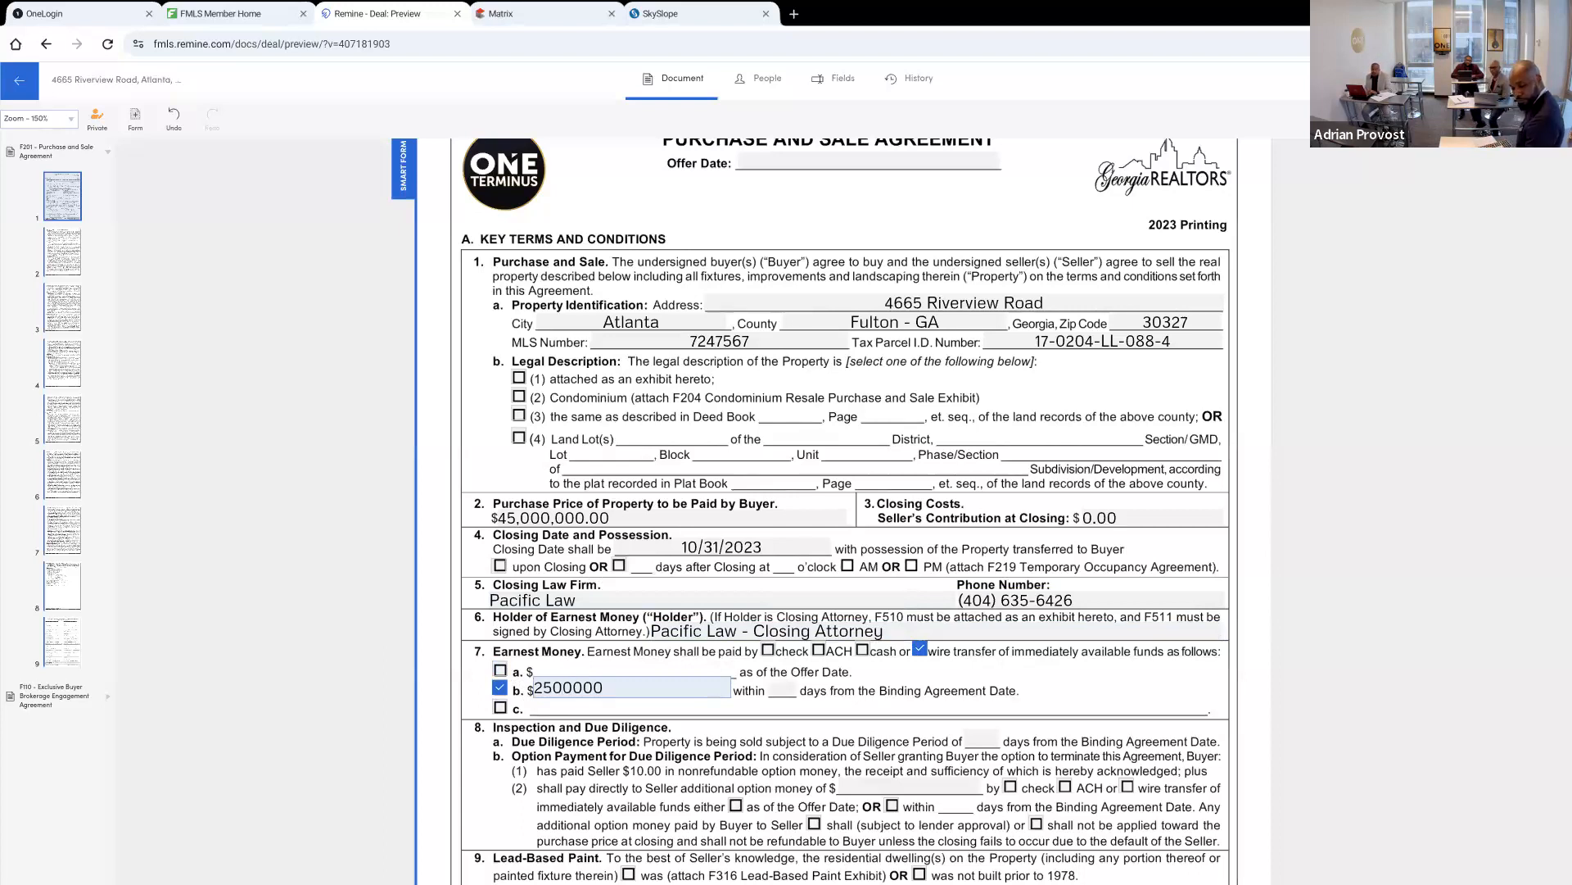
pyautogui.press('BackSpace')
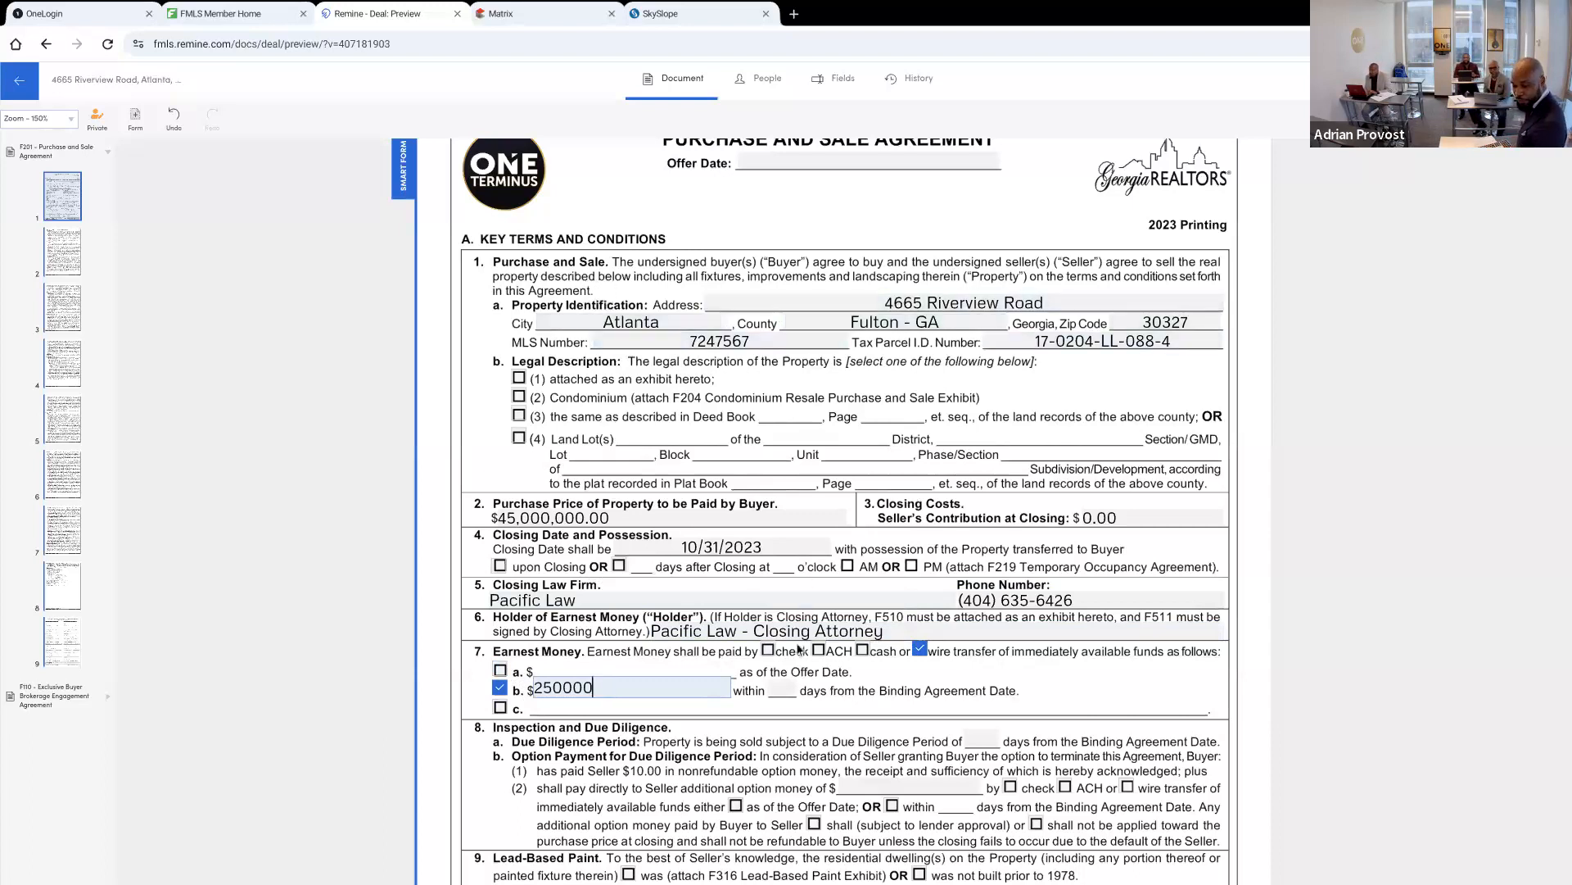
pyautogui.click(784, 692)
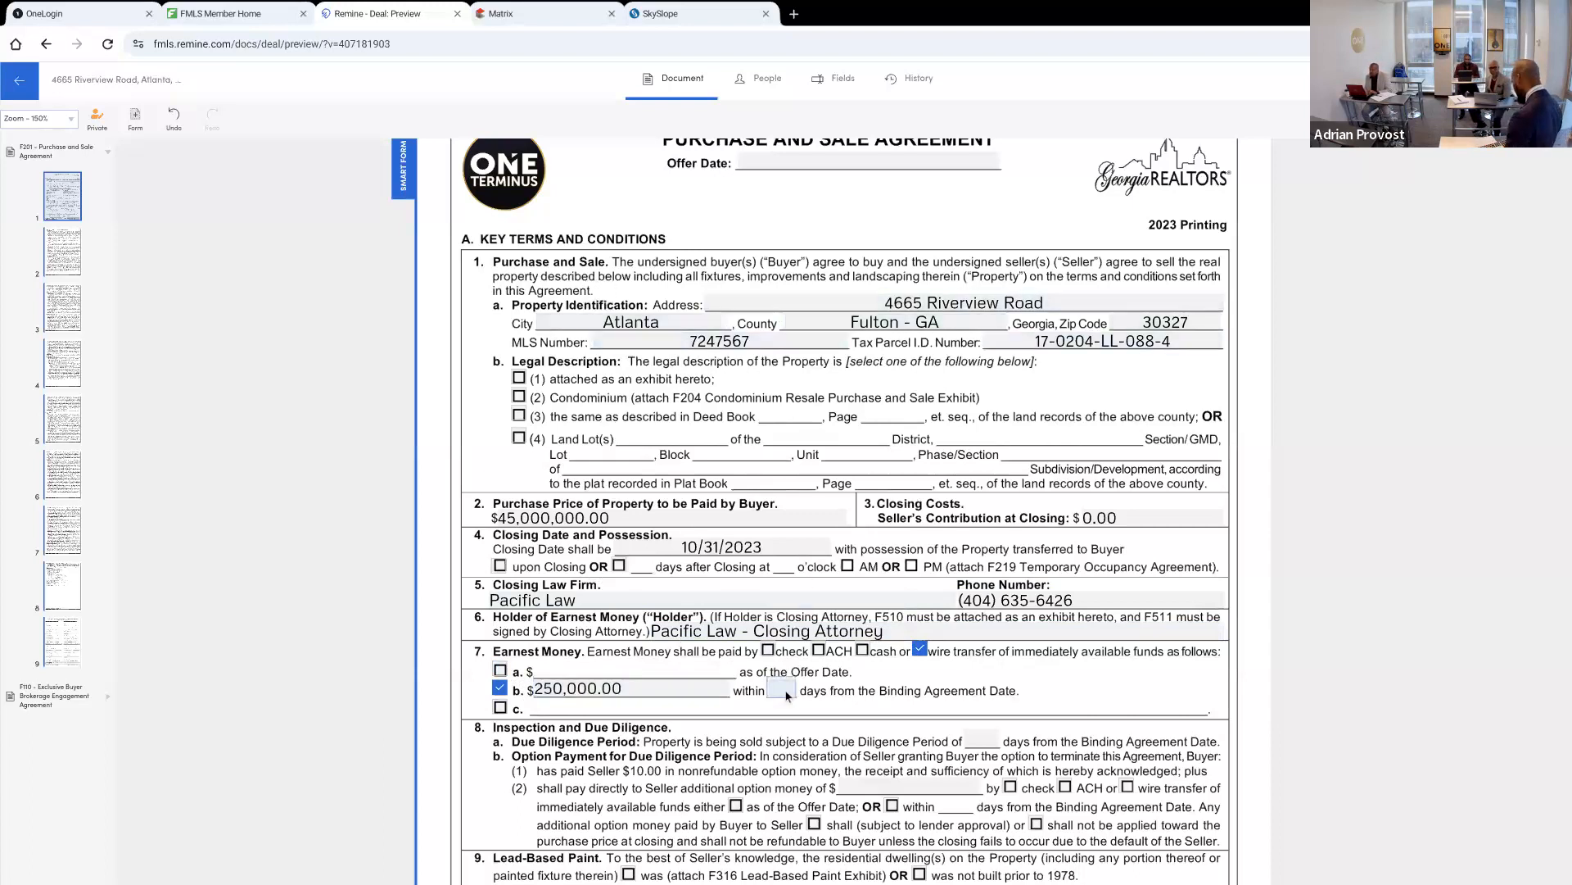
pyautogui.write('3')
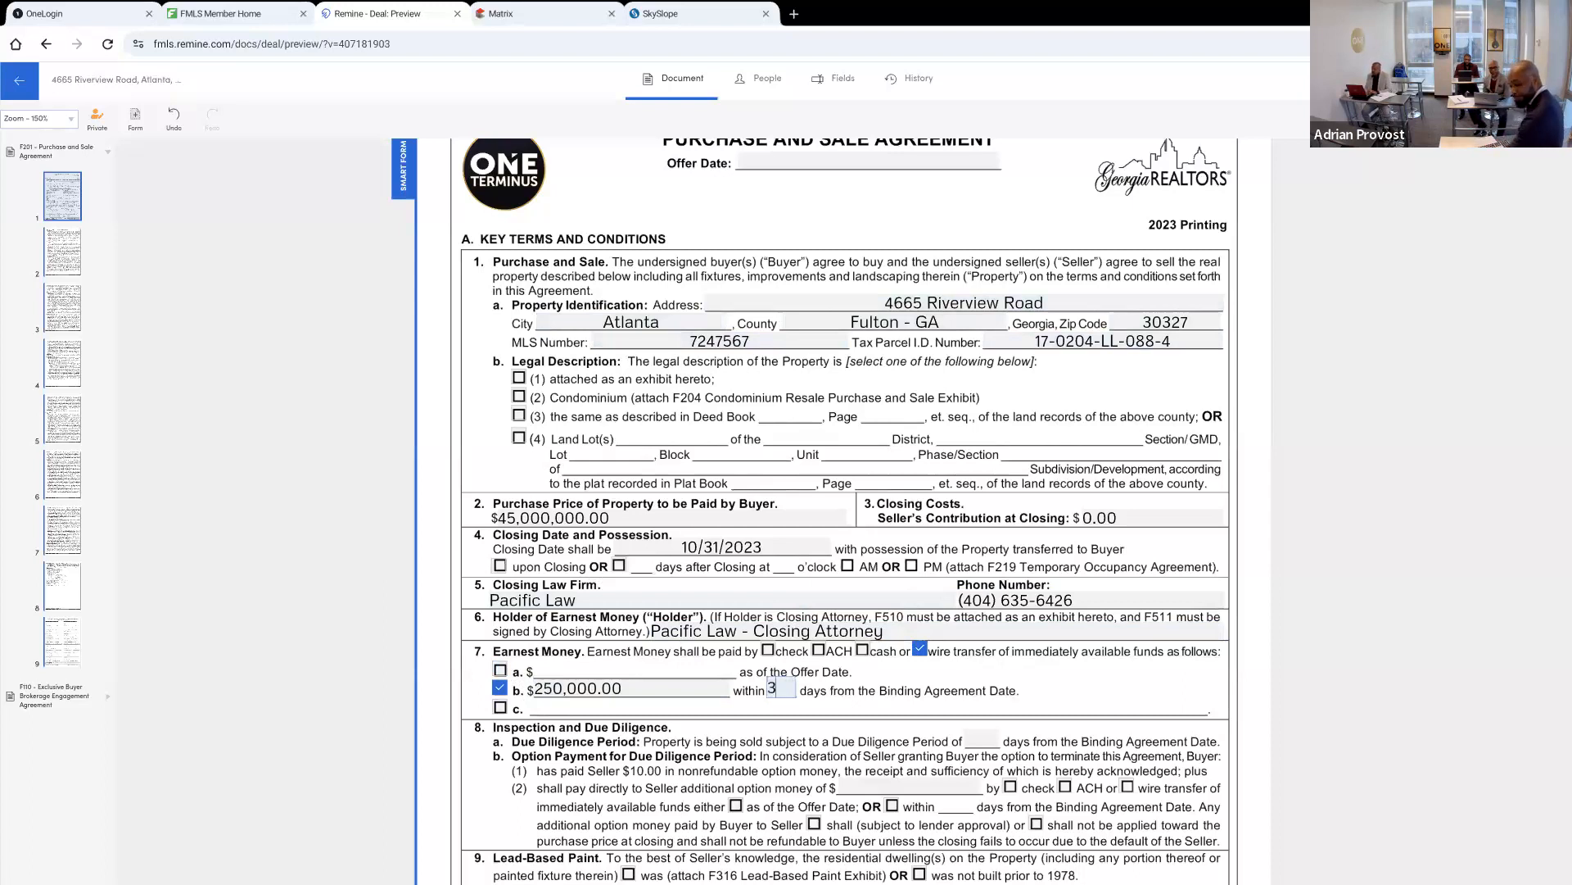
pyautogui.click(647, 692)
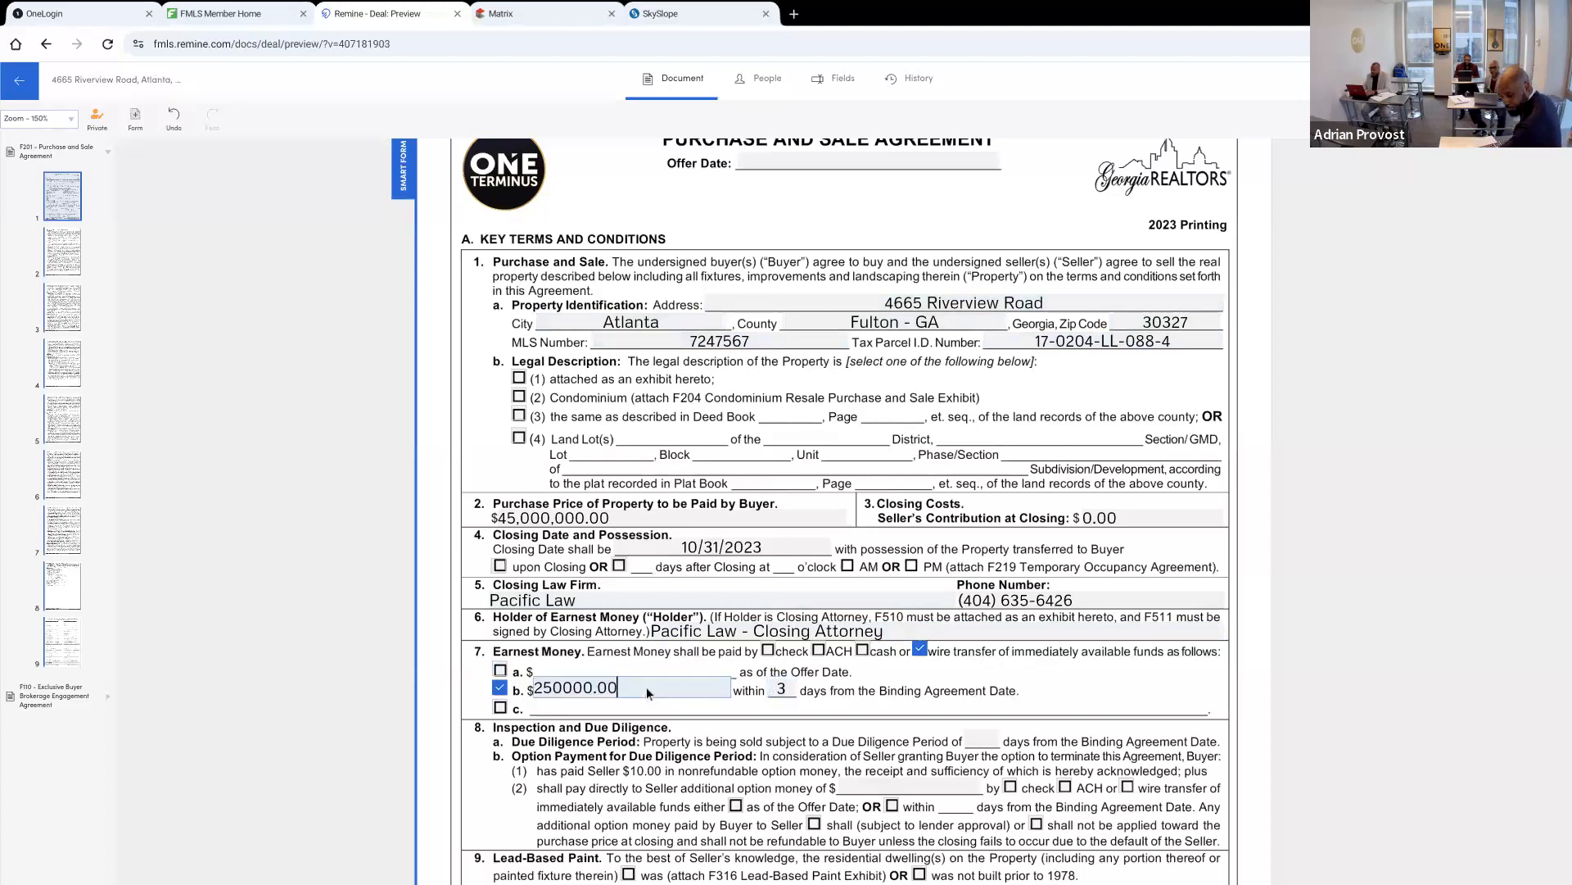
# Set the due diligence period to 0 days and the additional option money paid to the seller to $0.00
pyautogui.click(992, 745)
pyautogui.write('0')
pyautogui.press('Tab')
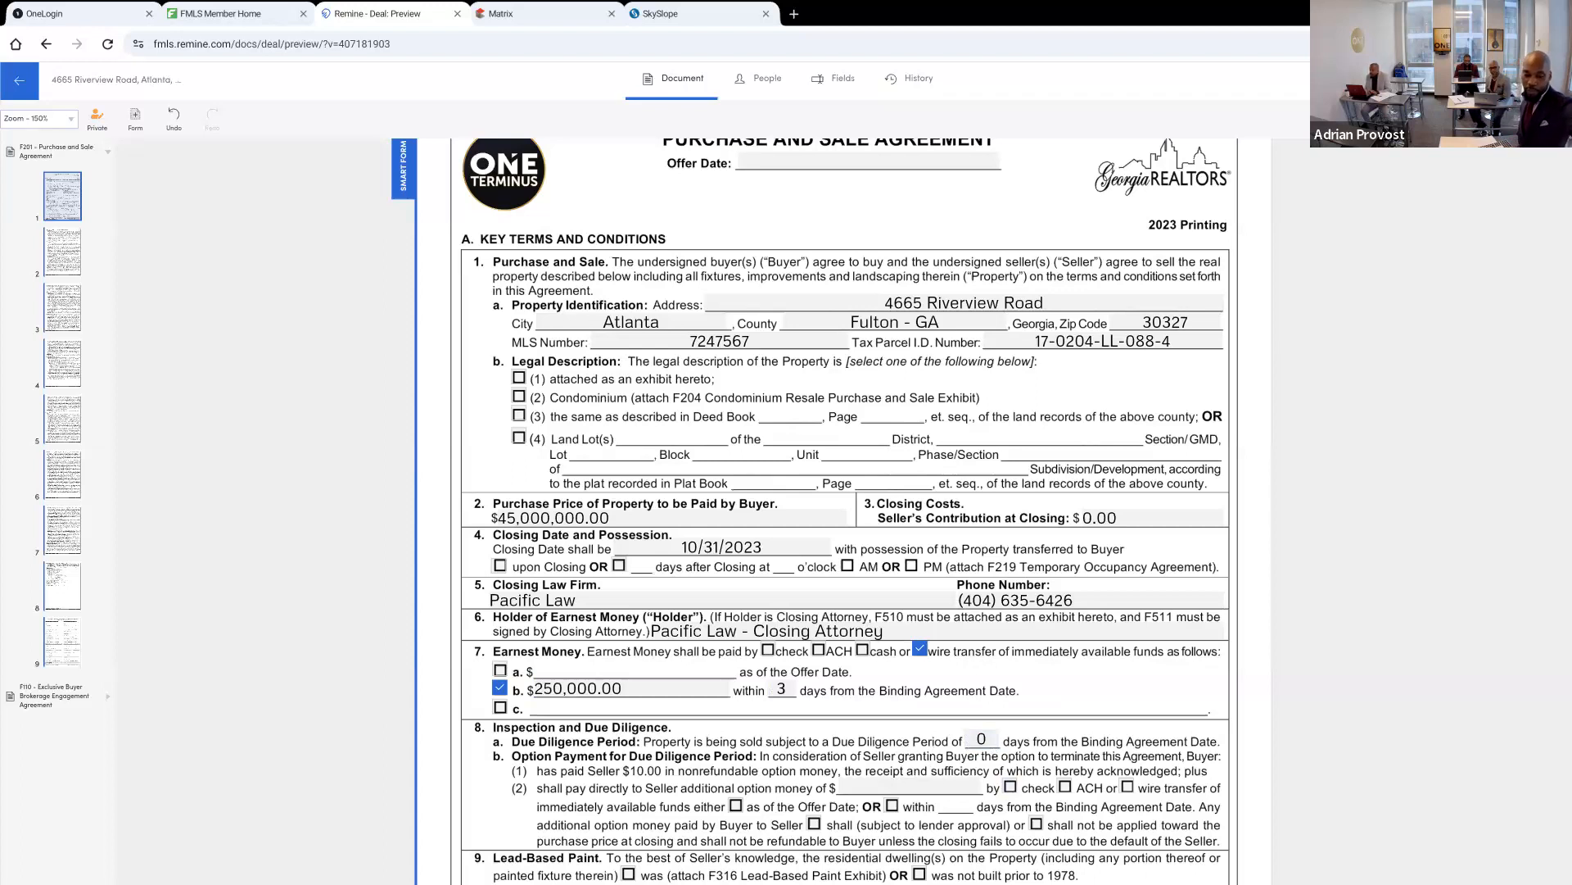
pyautogui.scroll(-3, 908, 534)
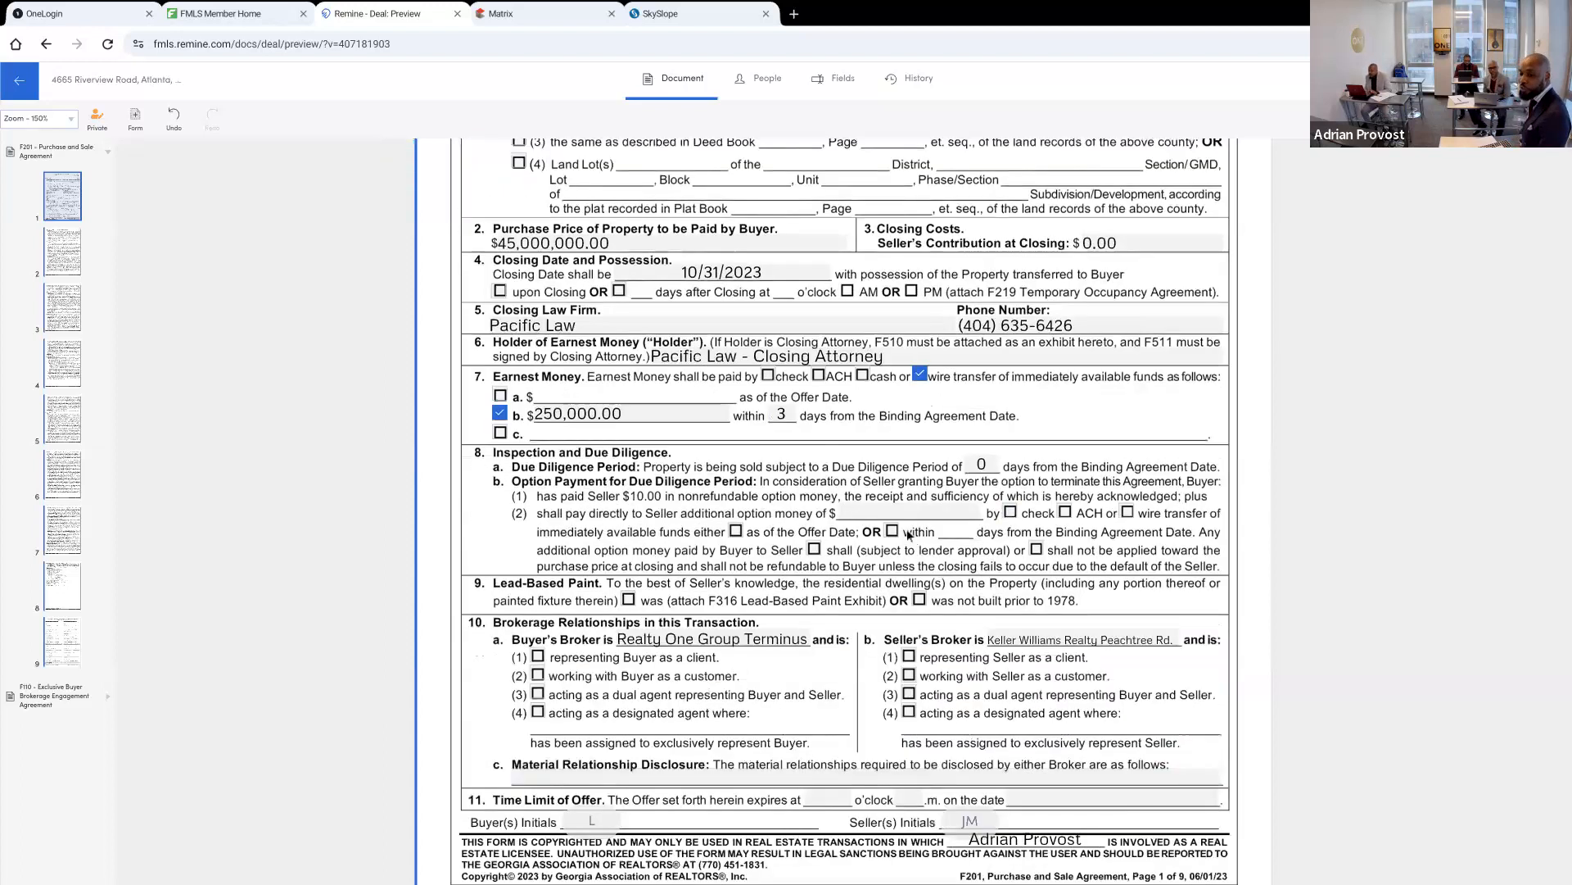
pyautogui.click(909, 512)
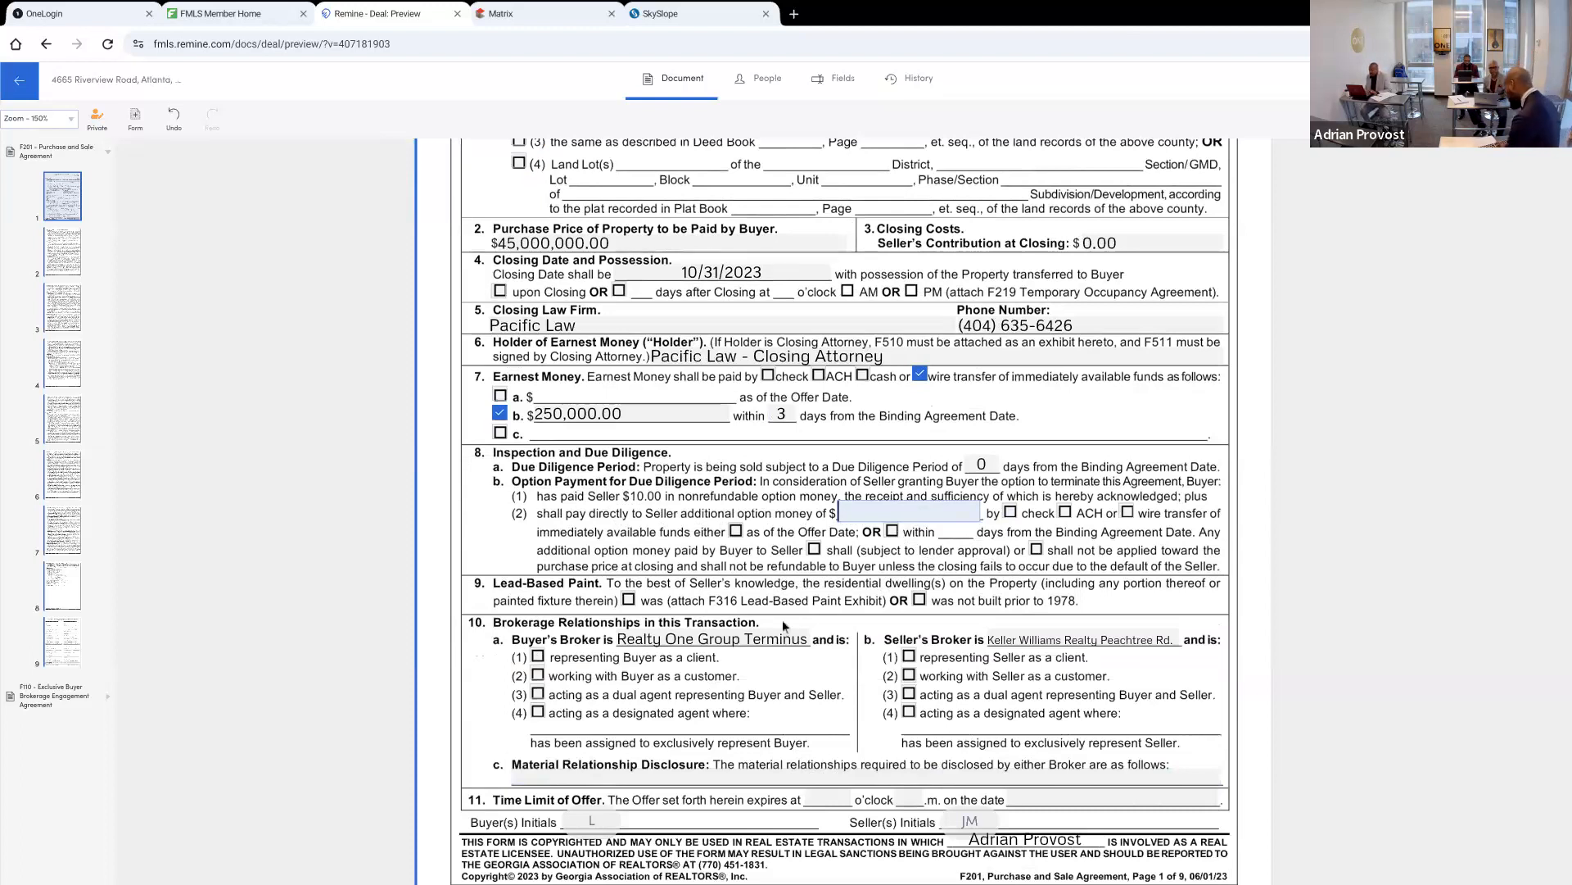
pyautogui.write('0')
pyautogui.press('Tab')
pyautogui.press('Tab')
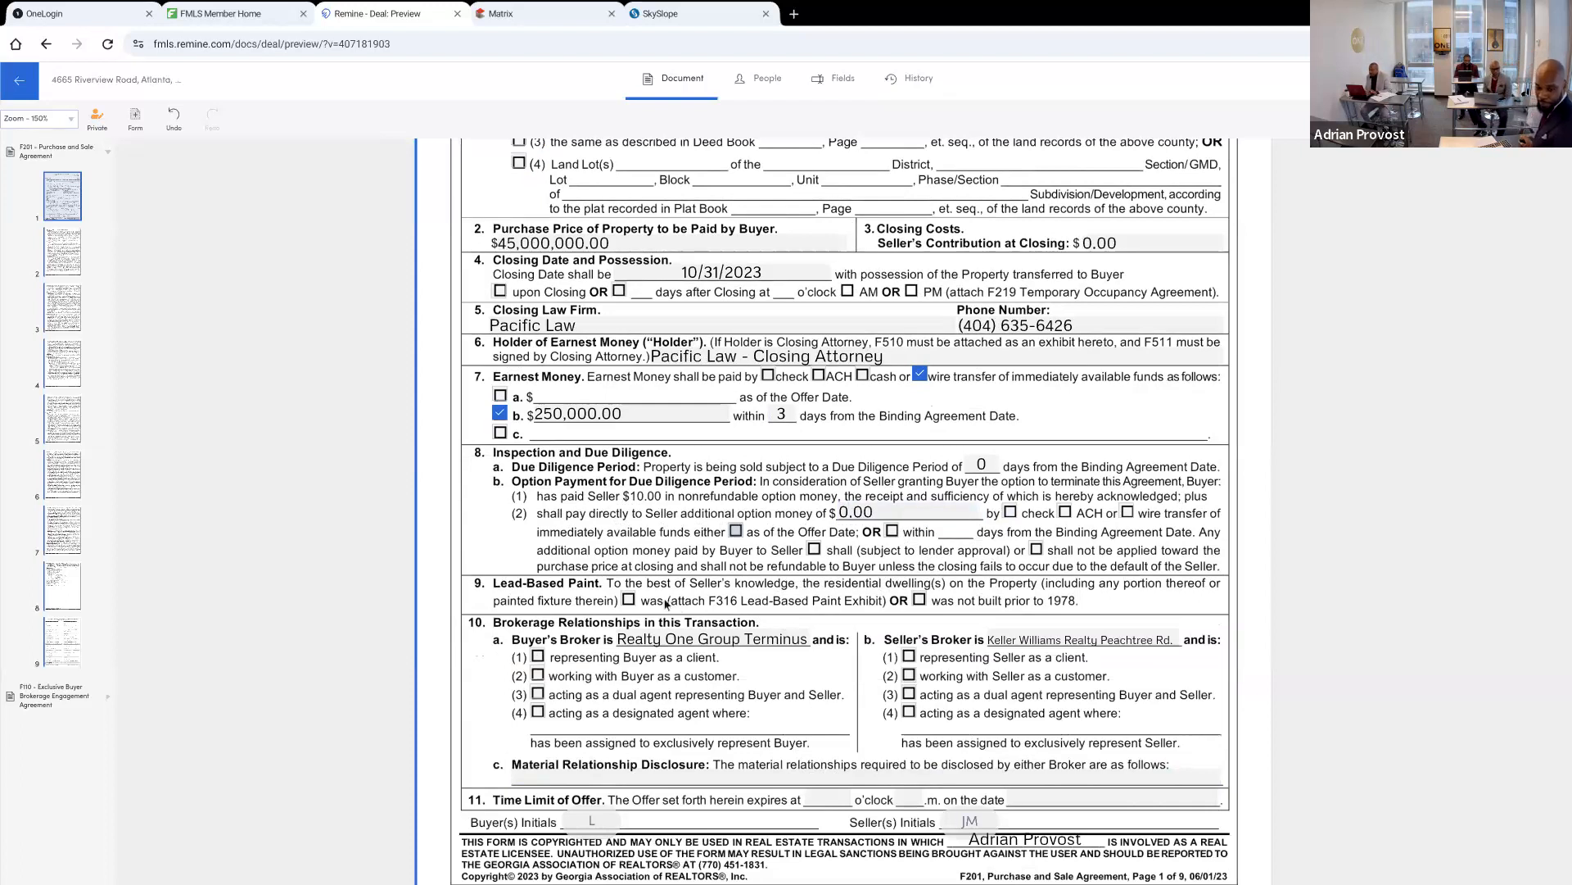
# Mark the property as not built prior to 1978 and set each broker as representing its own party as a client
pyautogui.click(918, 600)
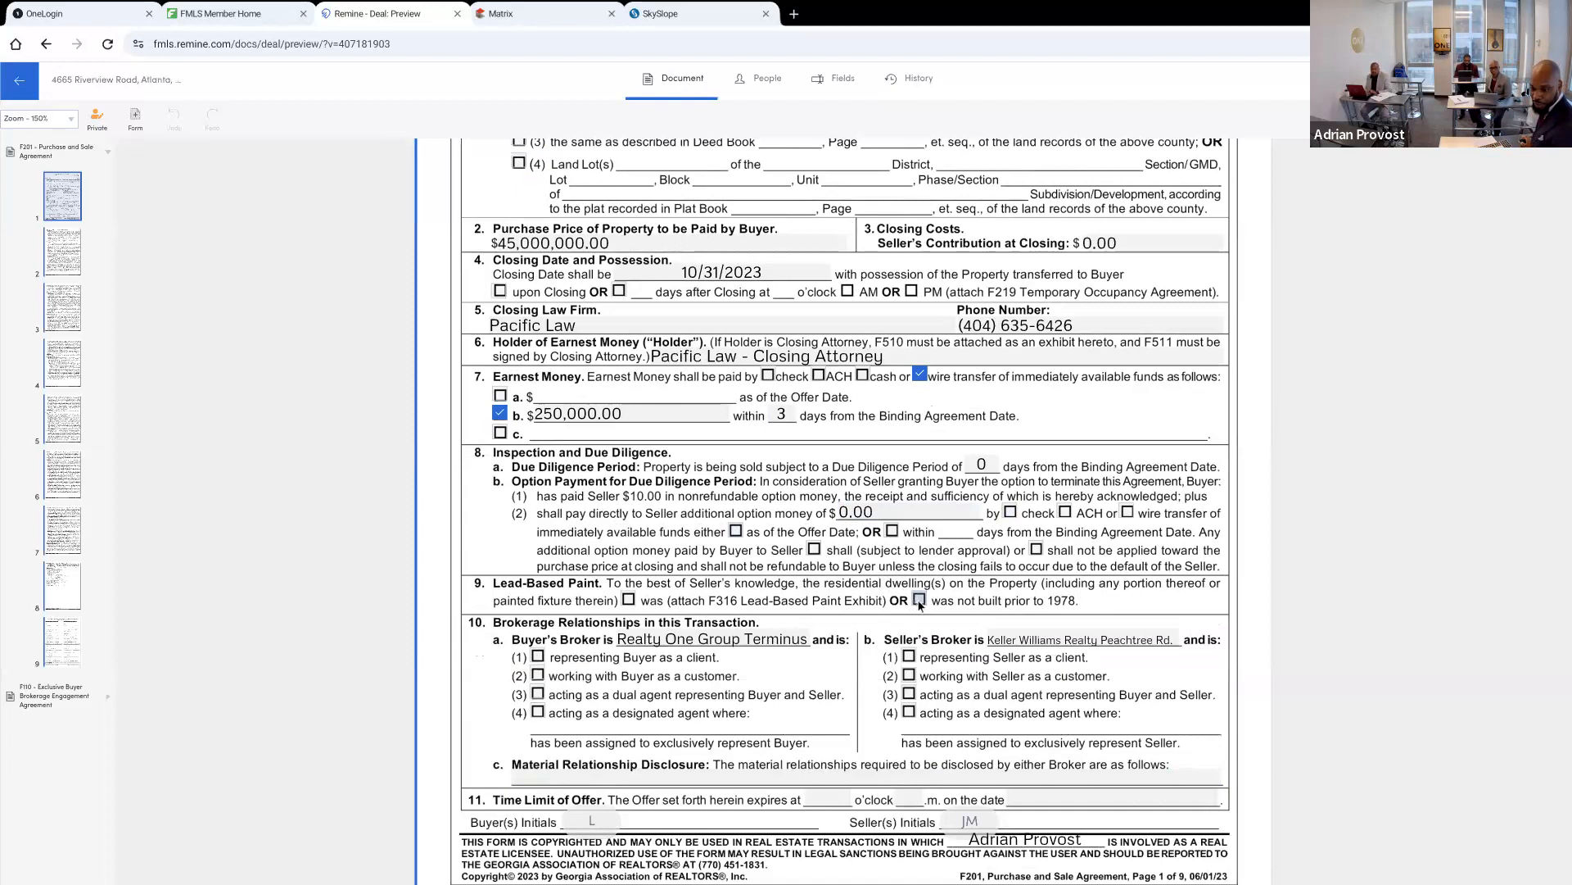
pyautogui.click(538, 658)
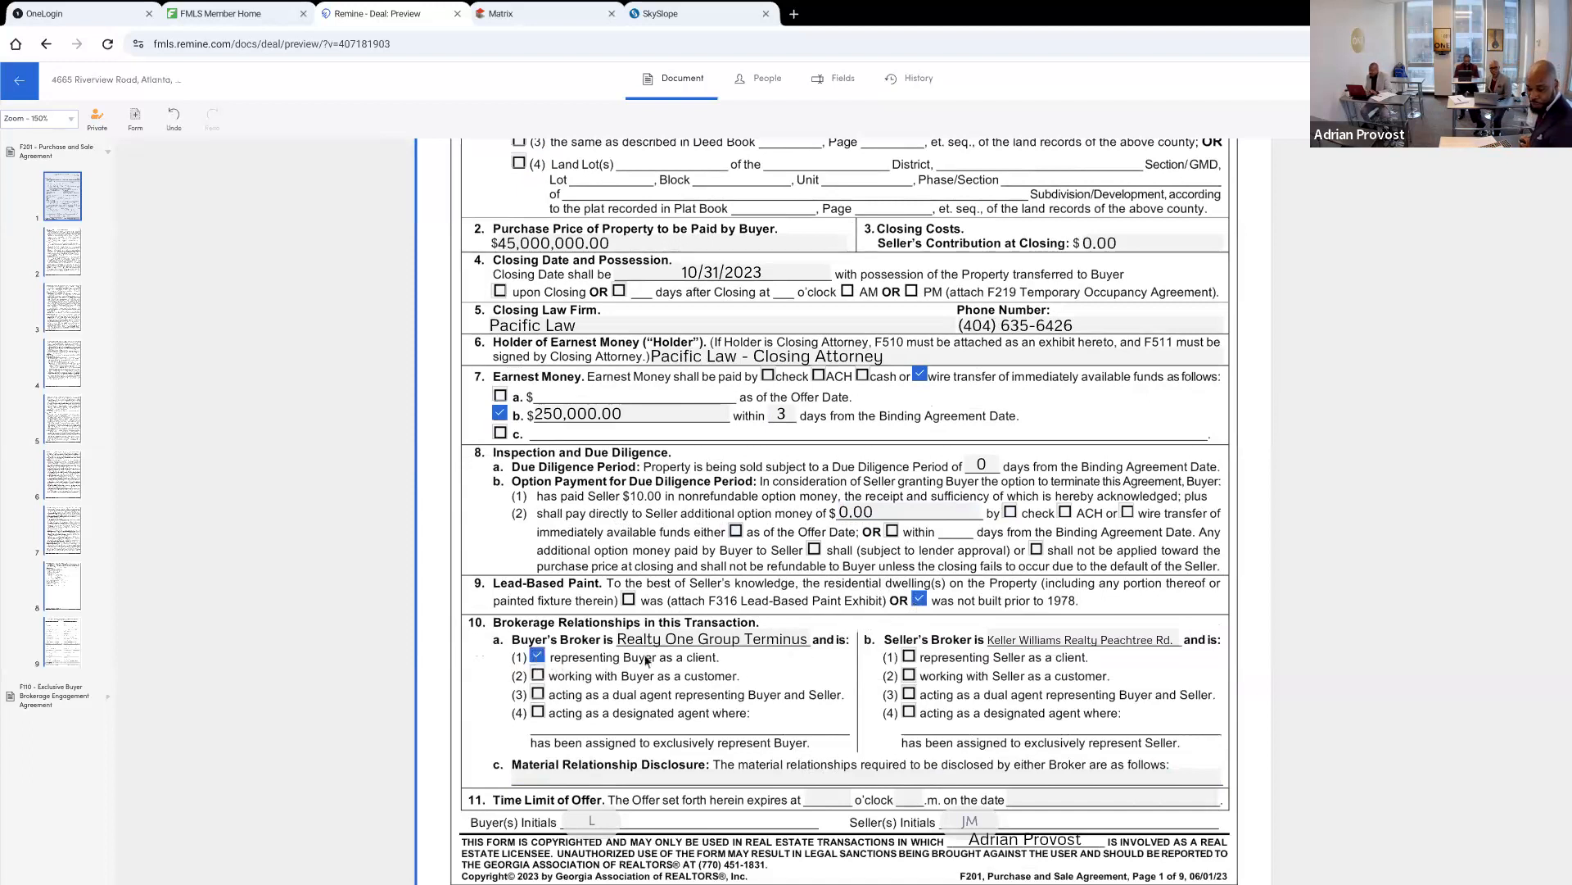
pyautogui.click(909, 656)
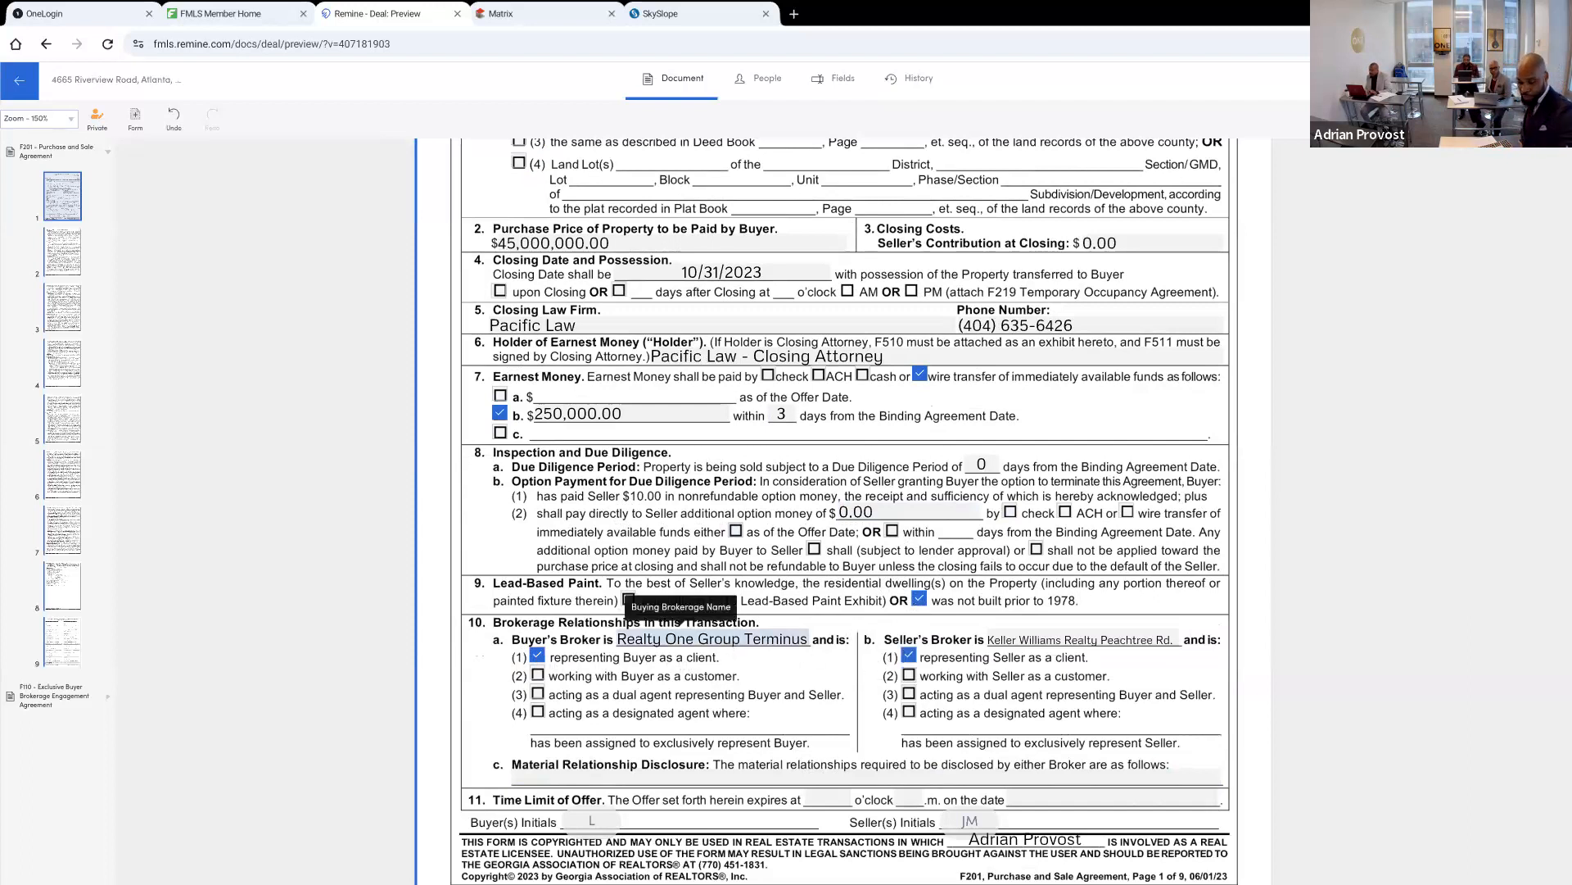
pyautogui.scroll(-3, 680, 594)
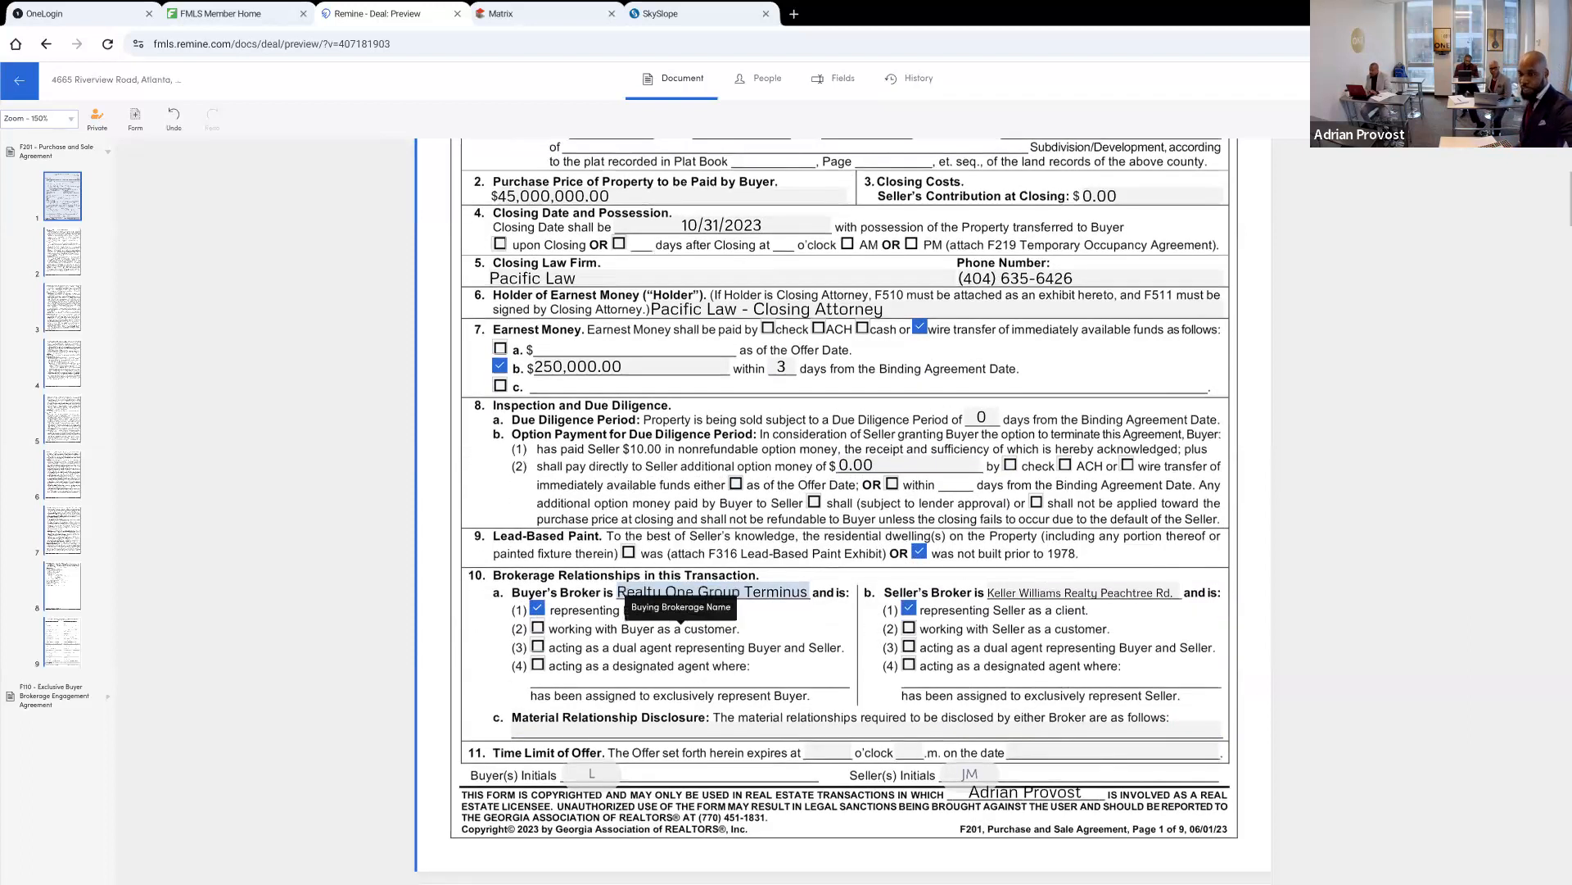
# Enter "N/A" as the material relationship disclosure in paragraph 10c
pyautogui.scroll(-1, 680, 594)
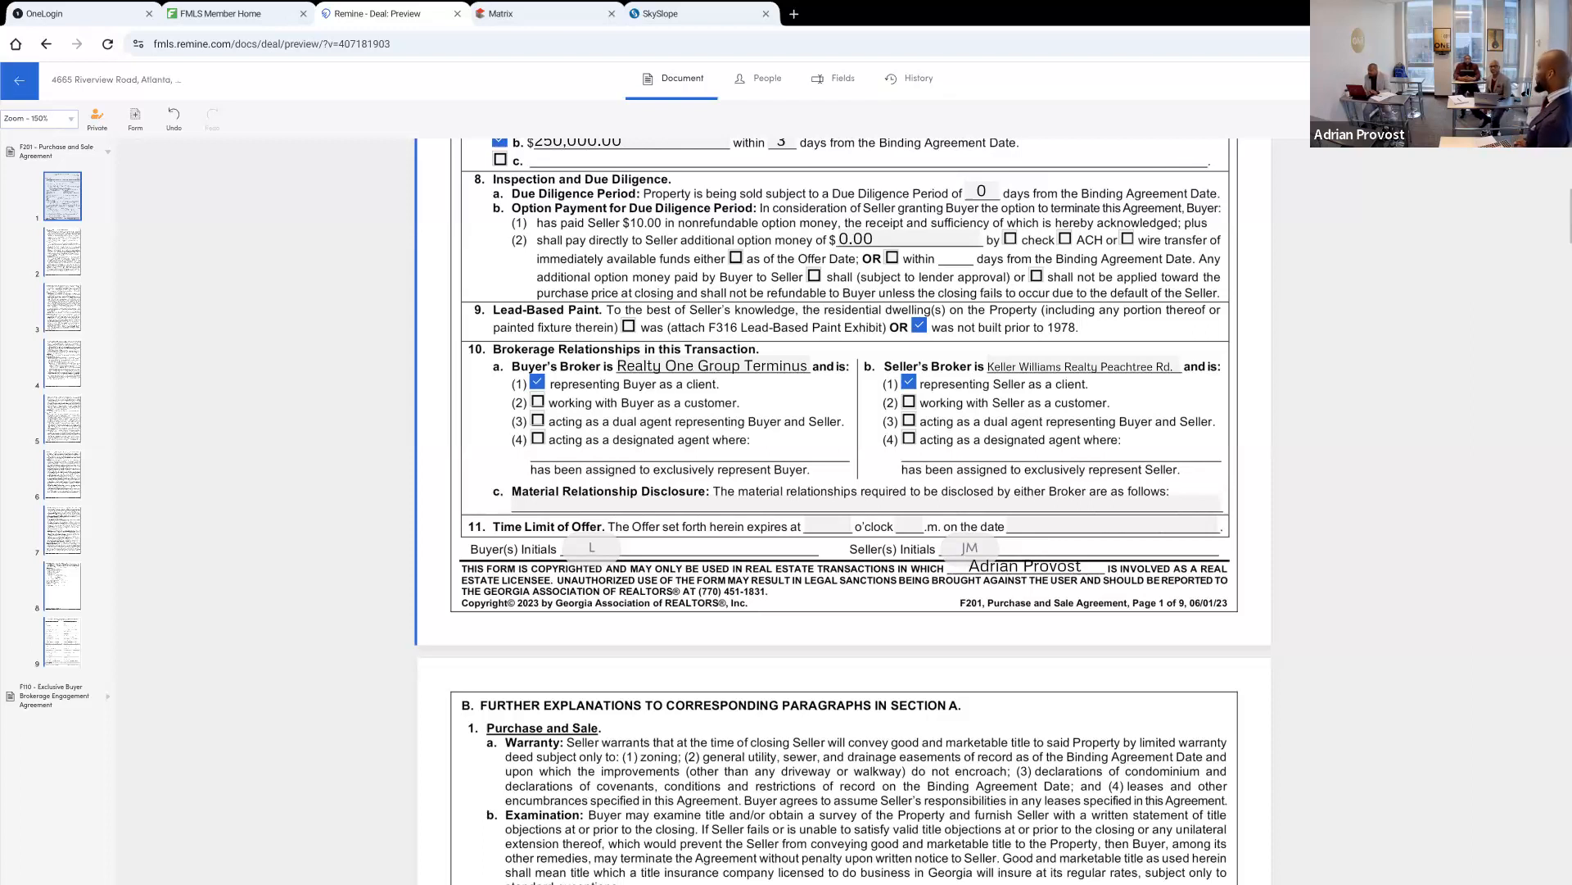
pyautogui.click(653, 511)
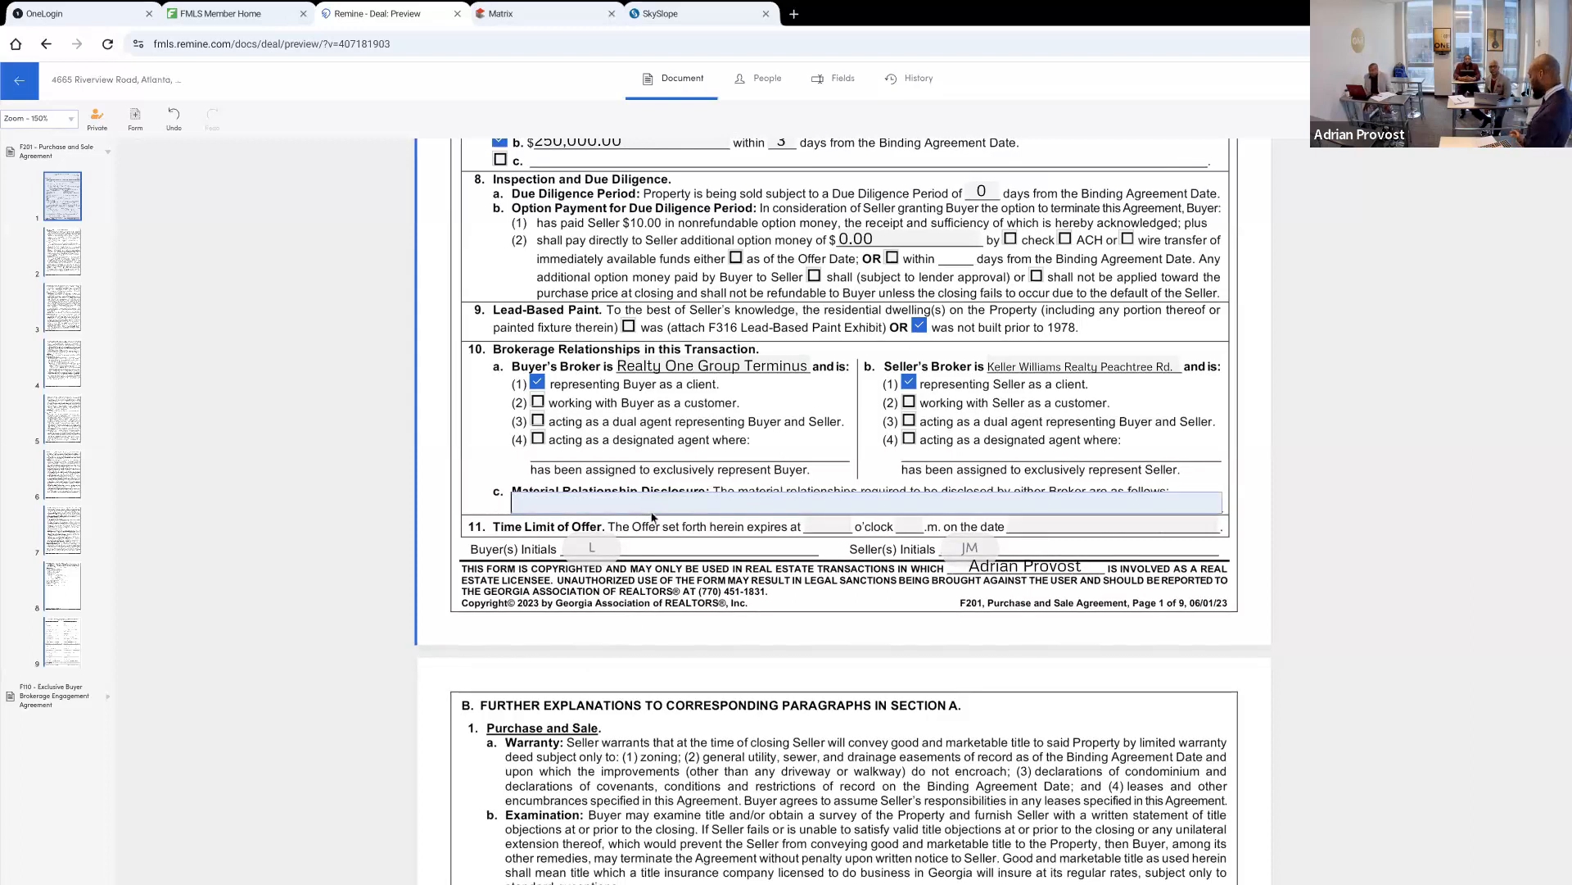
pyautogui.write('N/A')
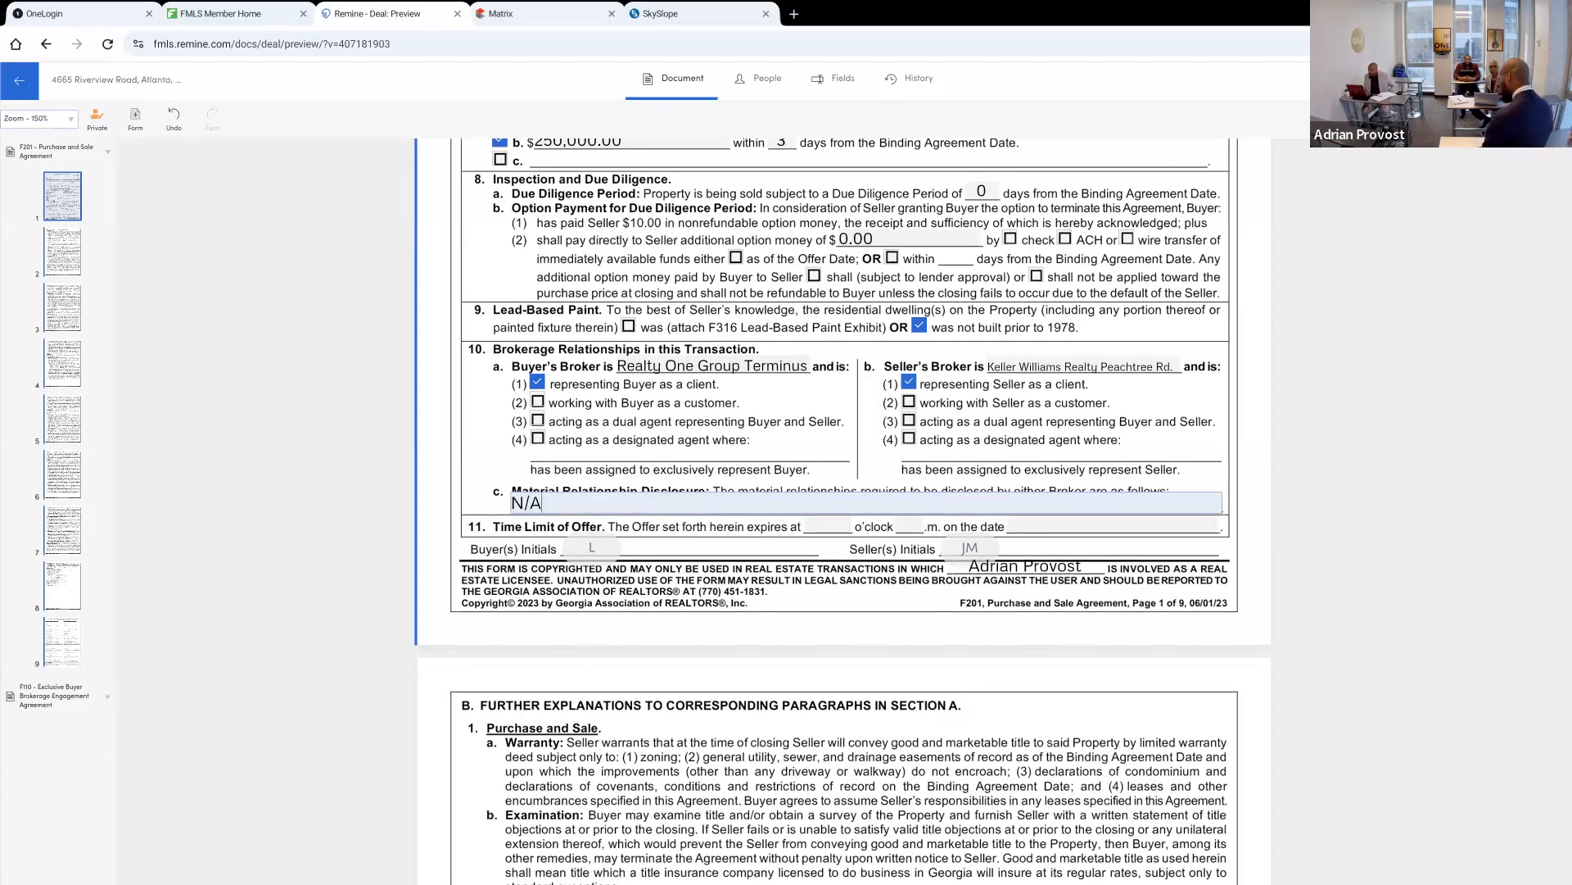
pyautogui.press('Tab')
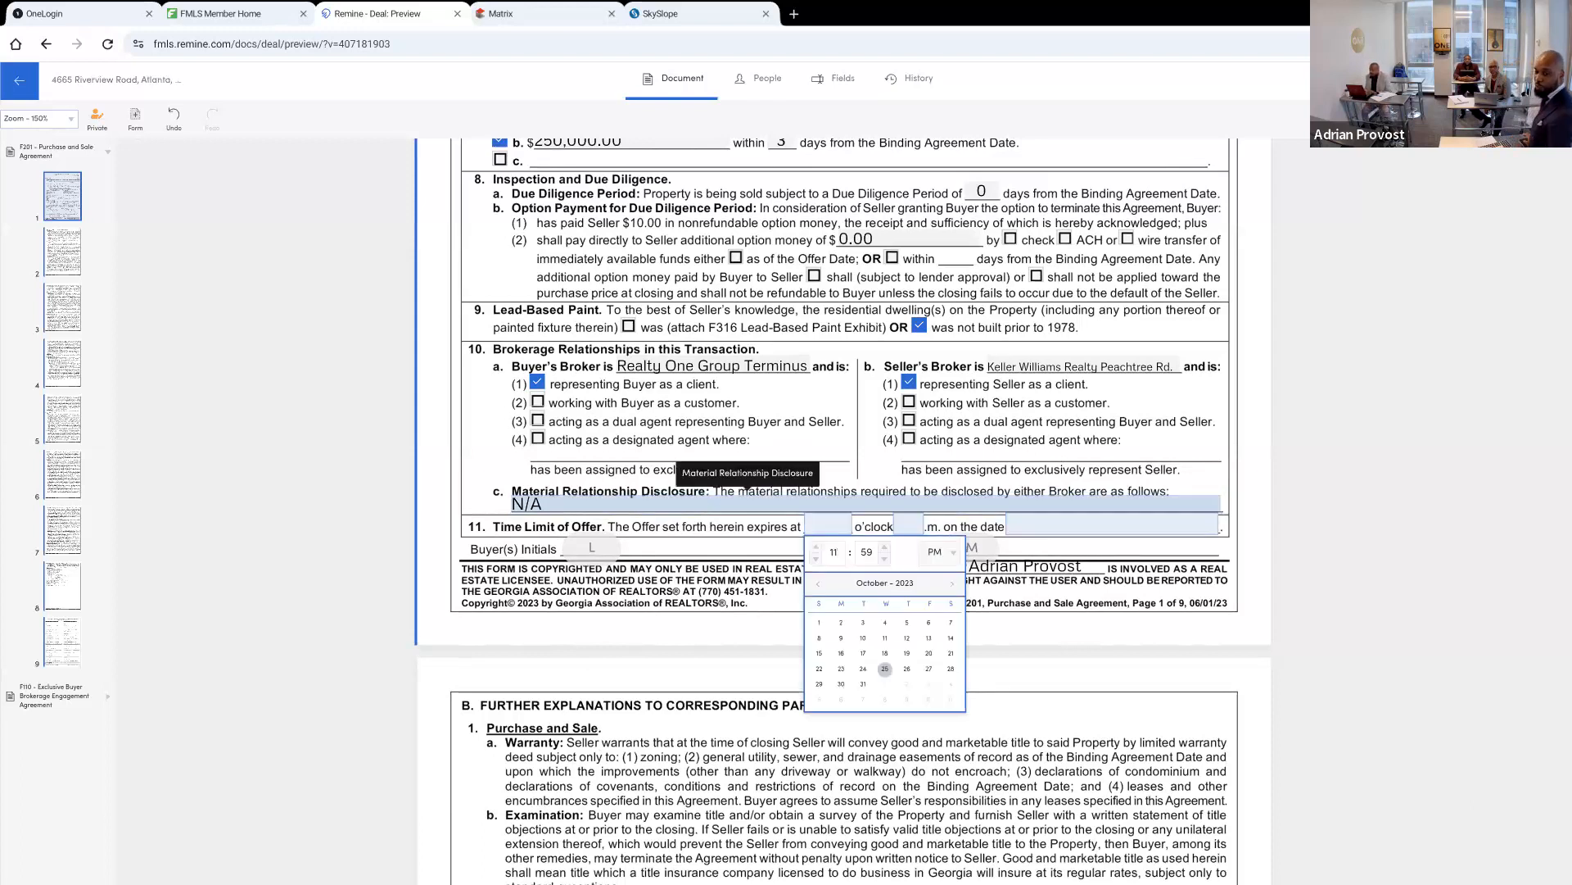
# Set the time limit of the offer to expire at 11:59 p.m. on 10/25/2023
pyautogui.click(341, 588)
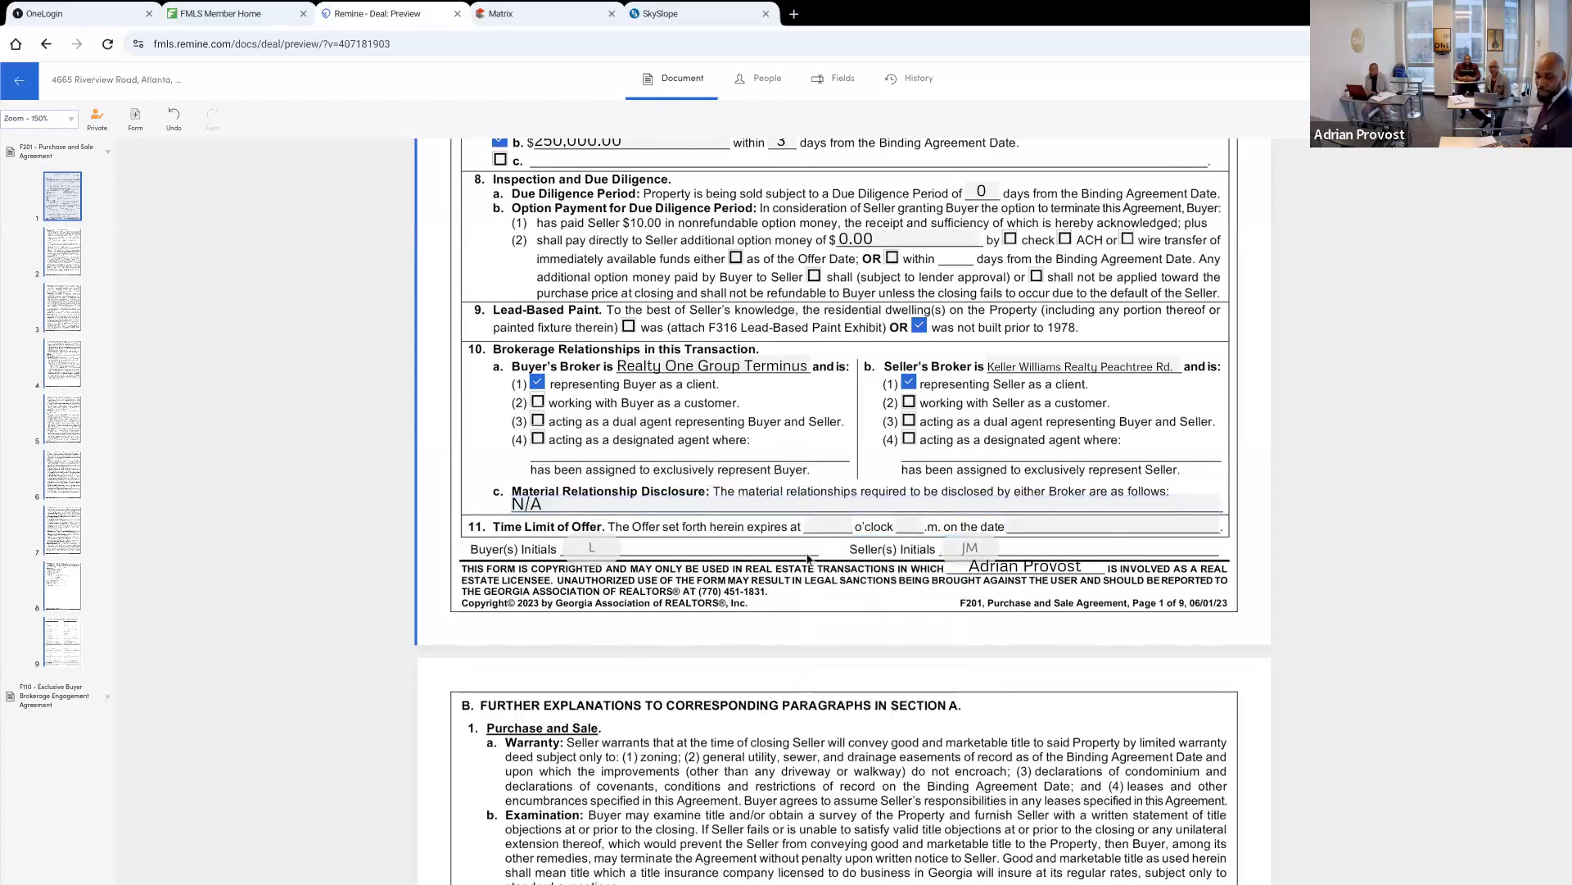
pyautogui.click(823, 526)
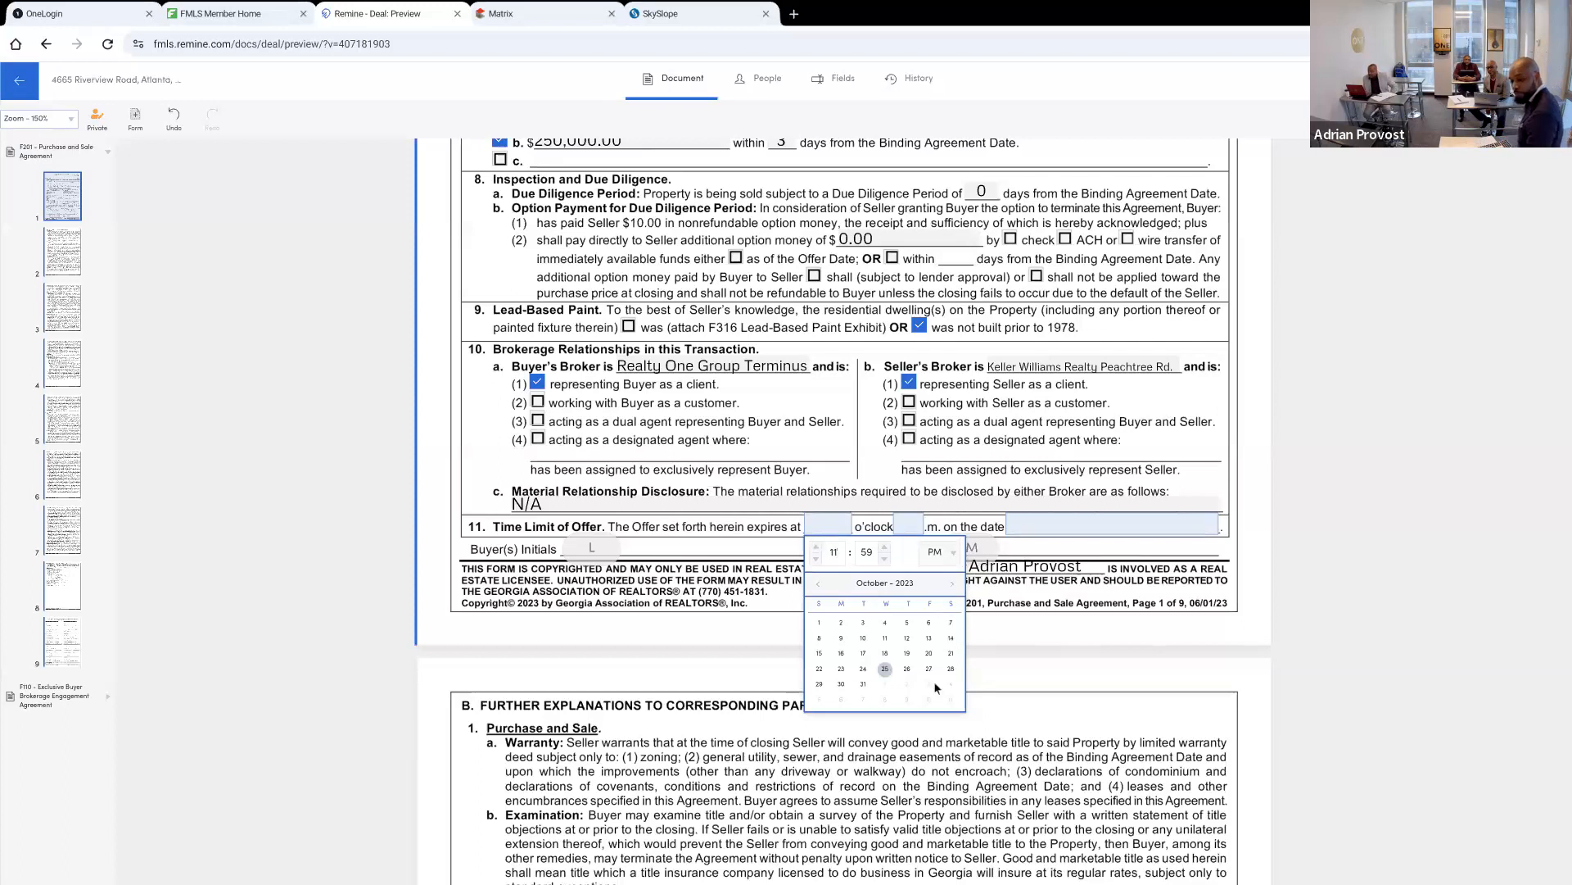
pyautogui.click(885, 669)
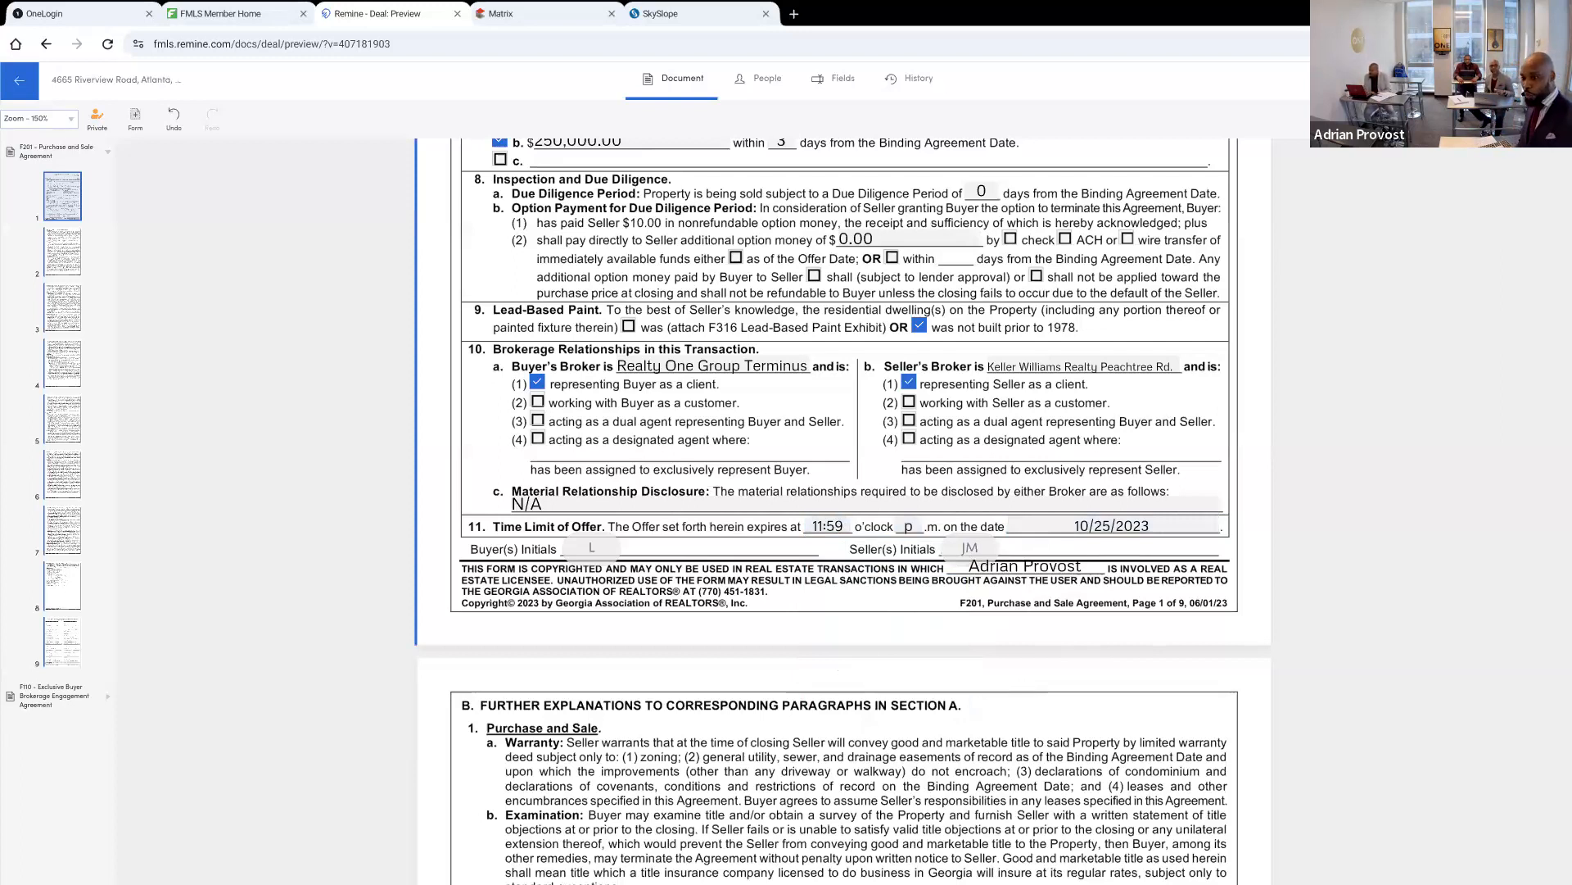
# Set the offer date at the head of the Purchase and Sale Agreement to 10/25/2023
pyautogui.hotkey('ctrl', '-')
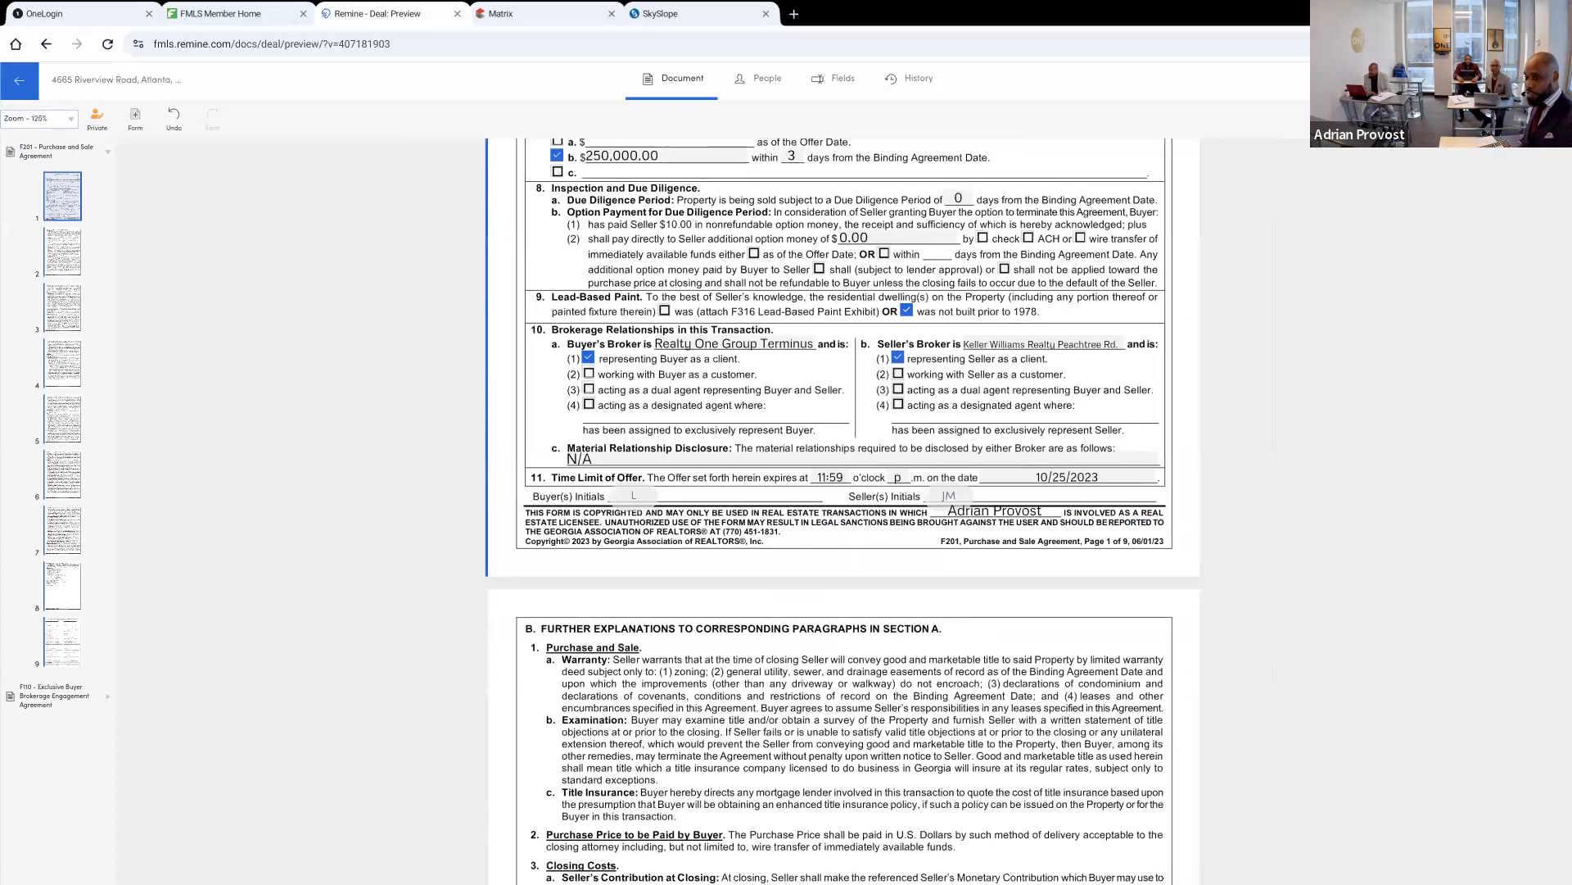
pyautogui.hotkey('ctrl', '-')
pyautogui.hotkey('ctrl', '-')
pyautogui.scroll(4, 844, 511)
pyautogui.scroll(-1, 844, 511)
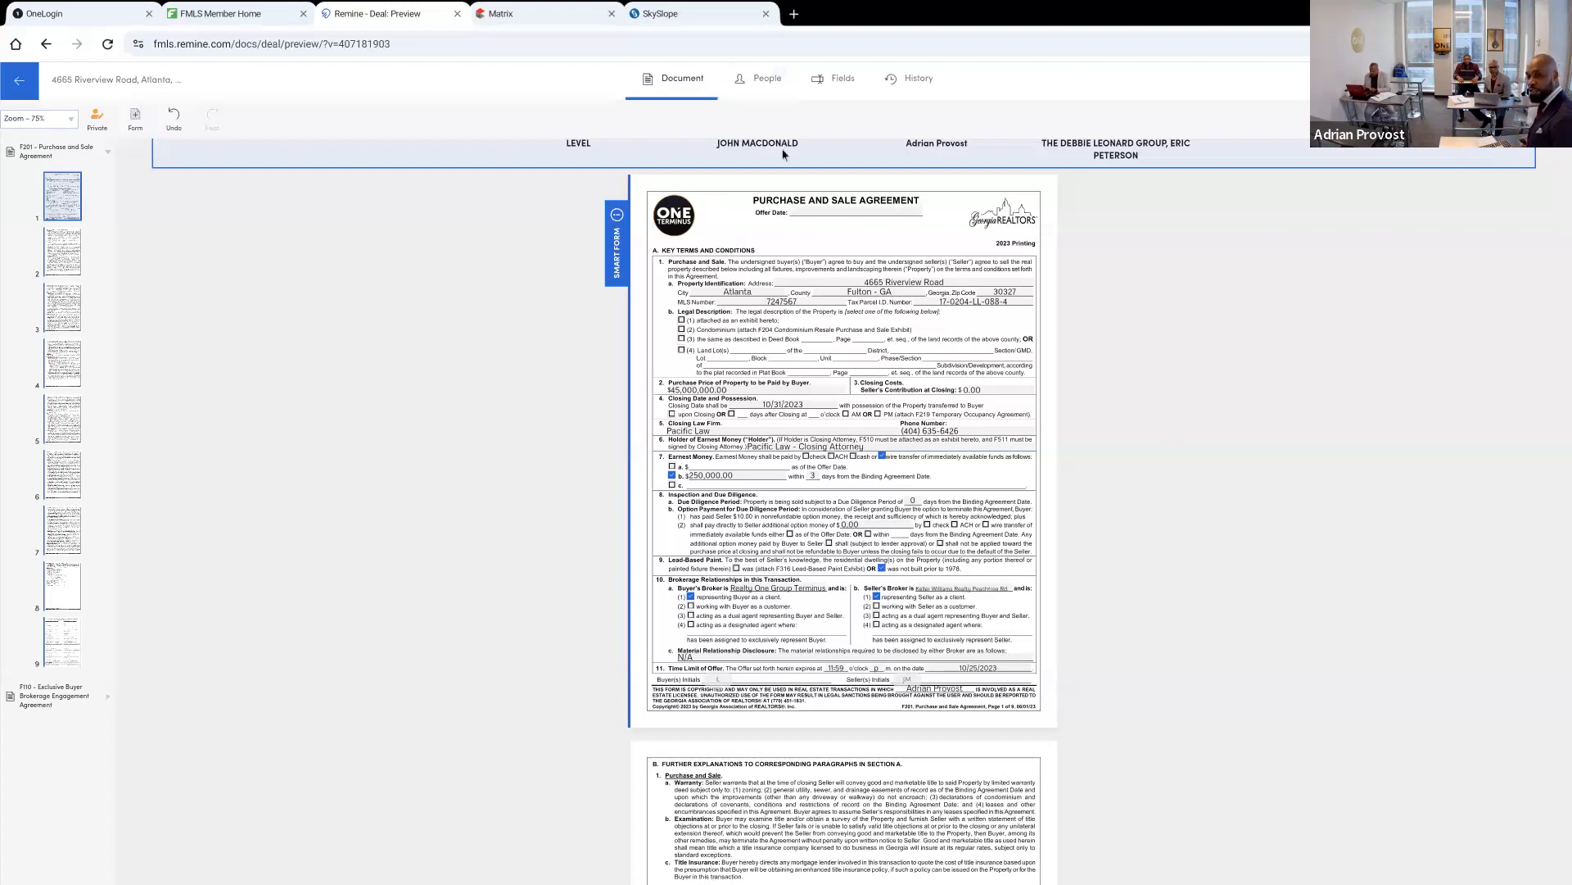
pyautogui.click(804, 213)
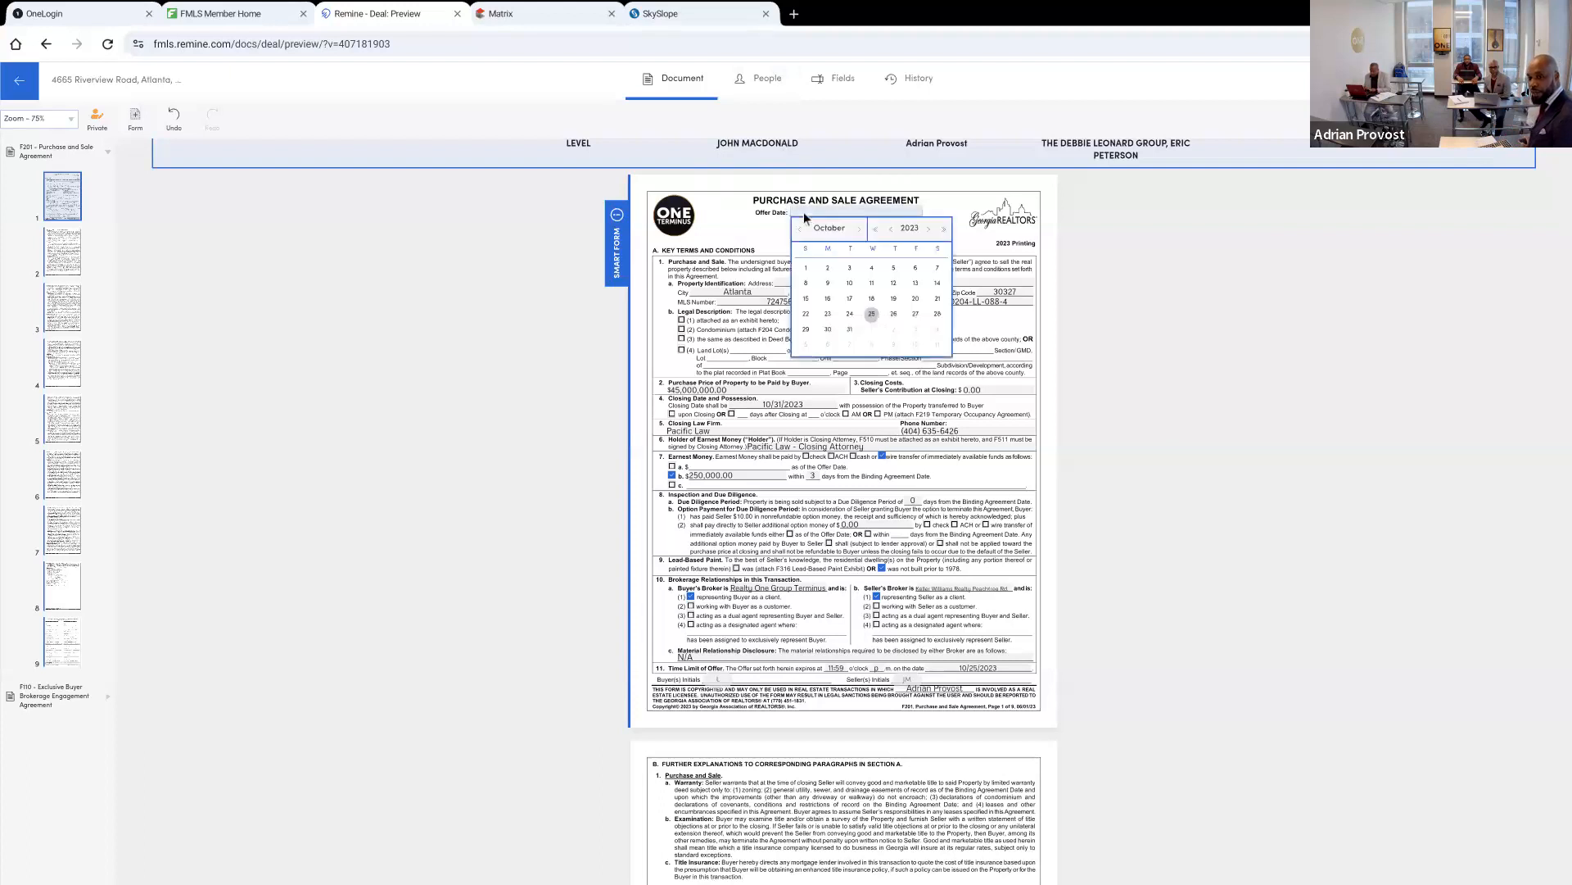
pyautogui.click(871, 315)
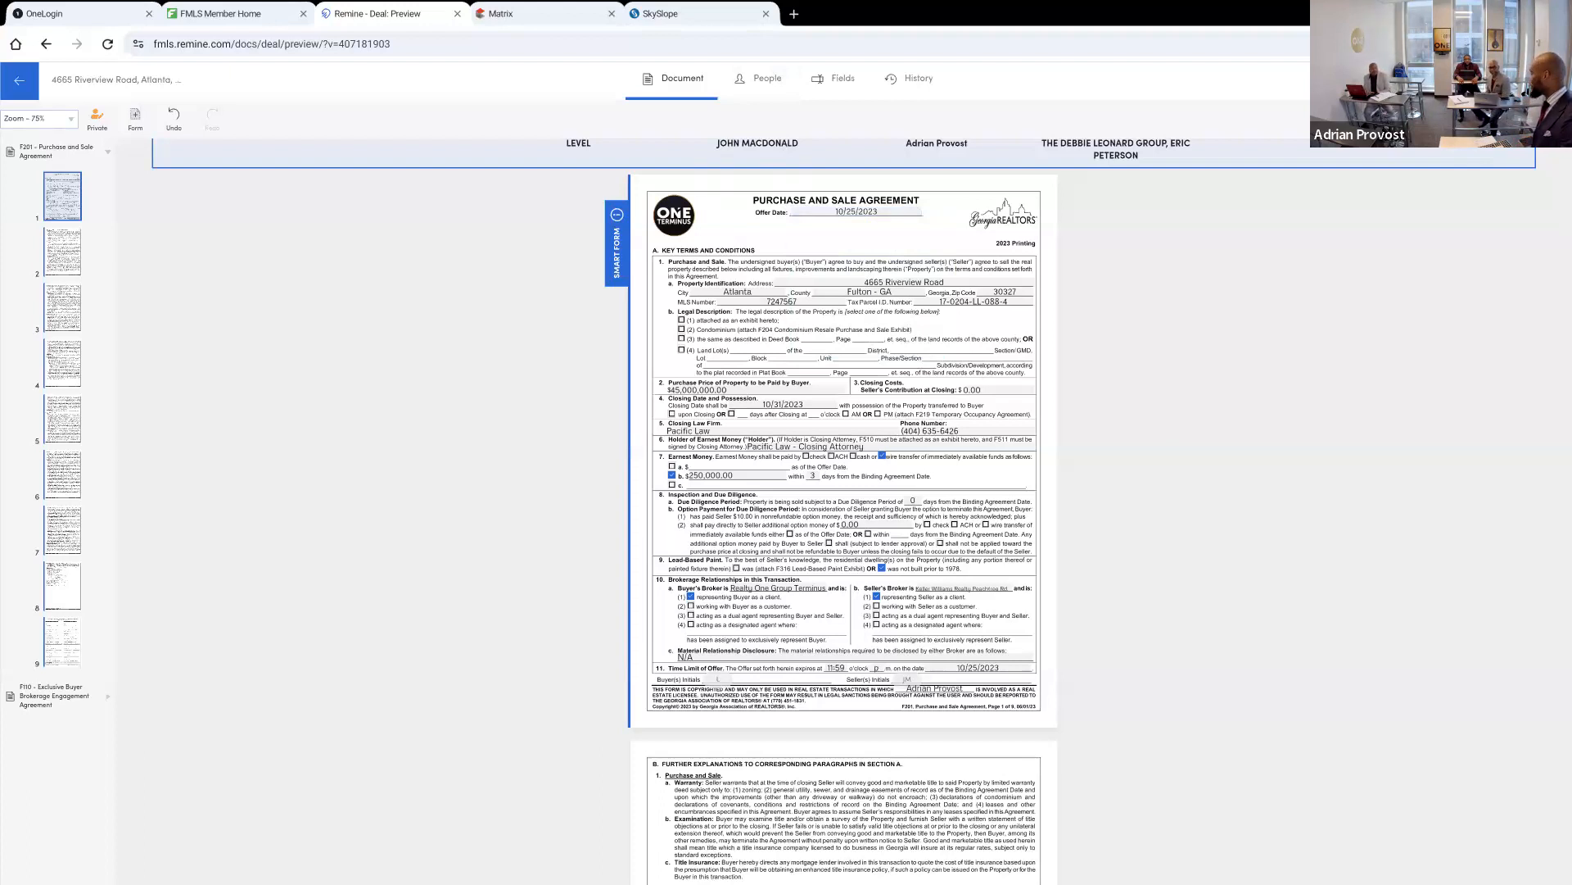
# Review the key terms filled in on the first page of the Purchase and Sale Agreement, from property identification to offer time limit
pyautogui.scroll(-1, 843, 508)
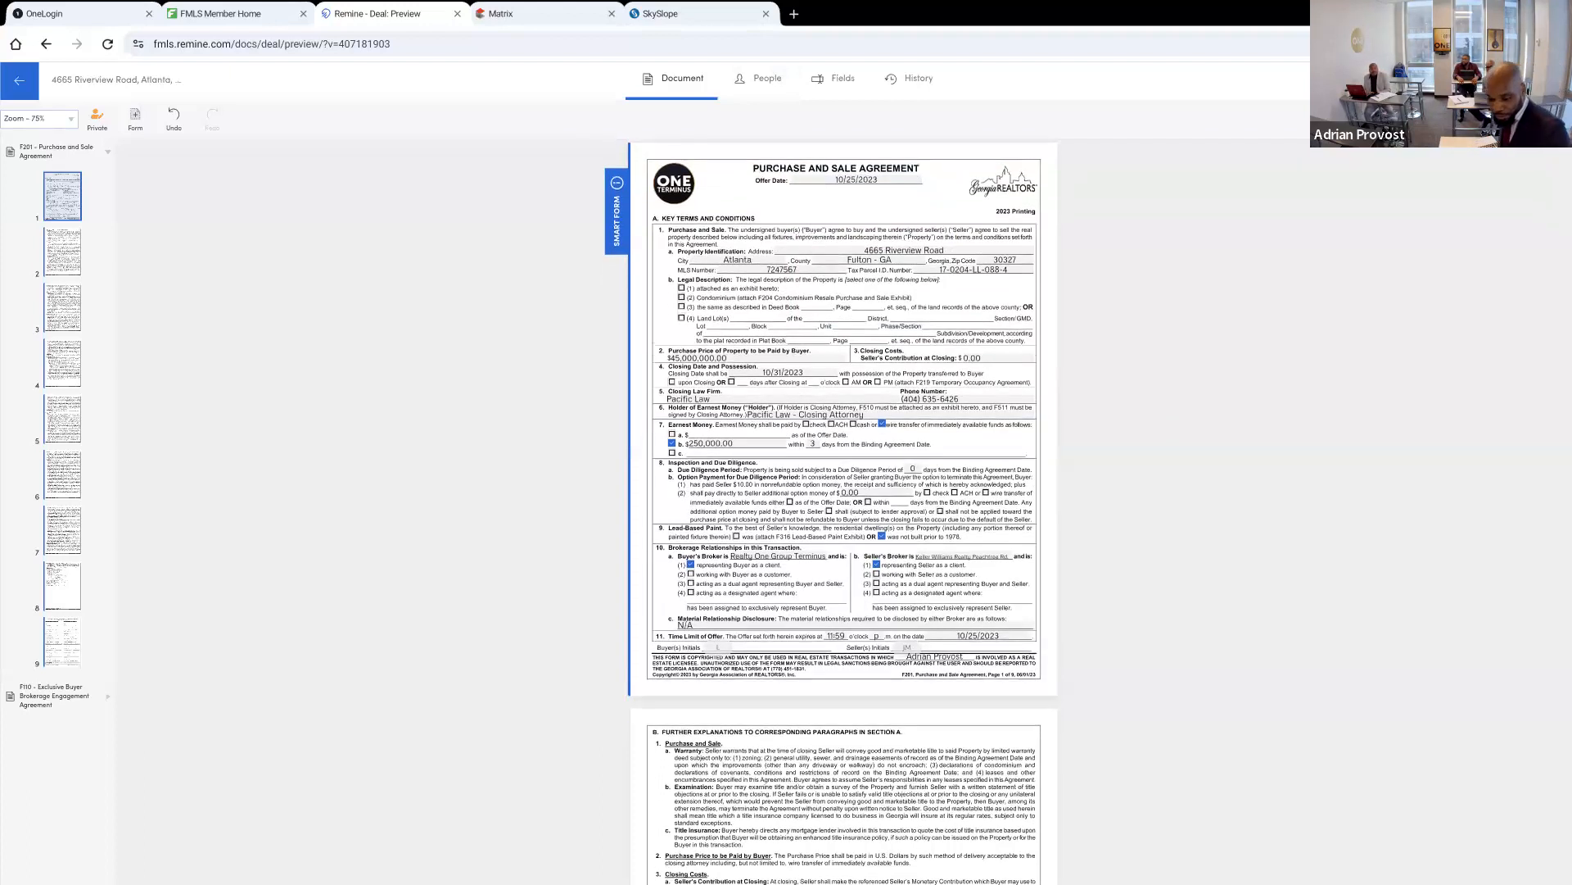
pyautogui.scroll(2, 844, 507)
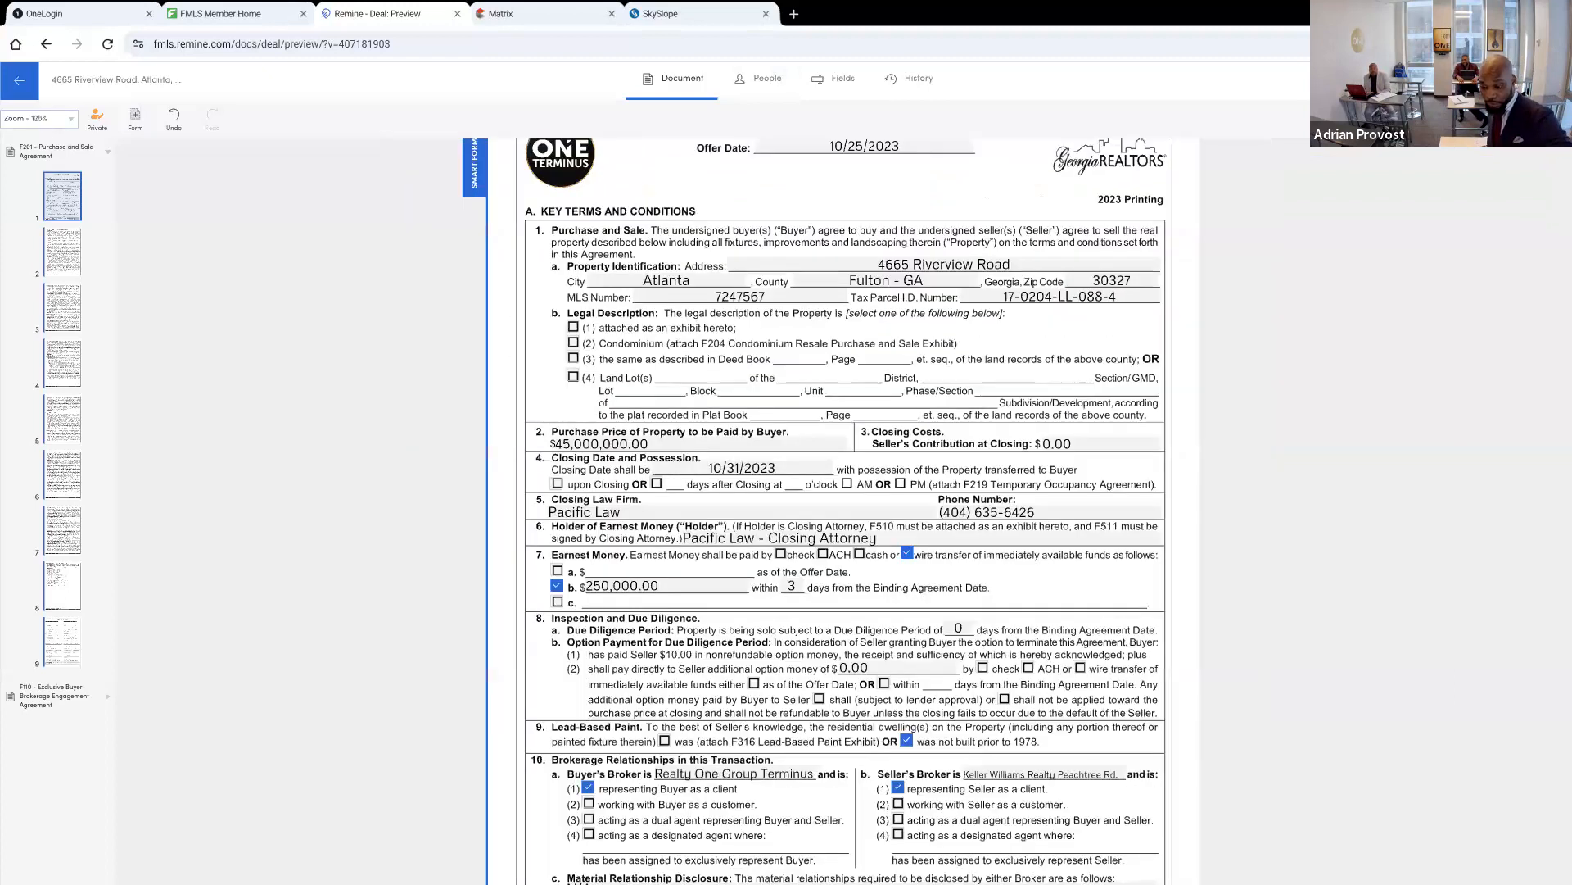
pyautogui.scroll(-1, 843, 507)
pyautogui.scroll(-1, 844, 508)
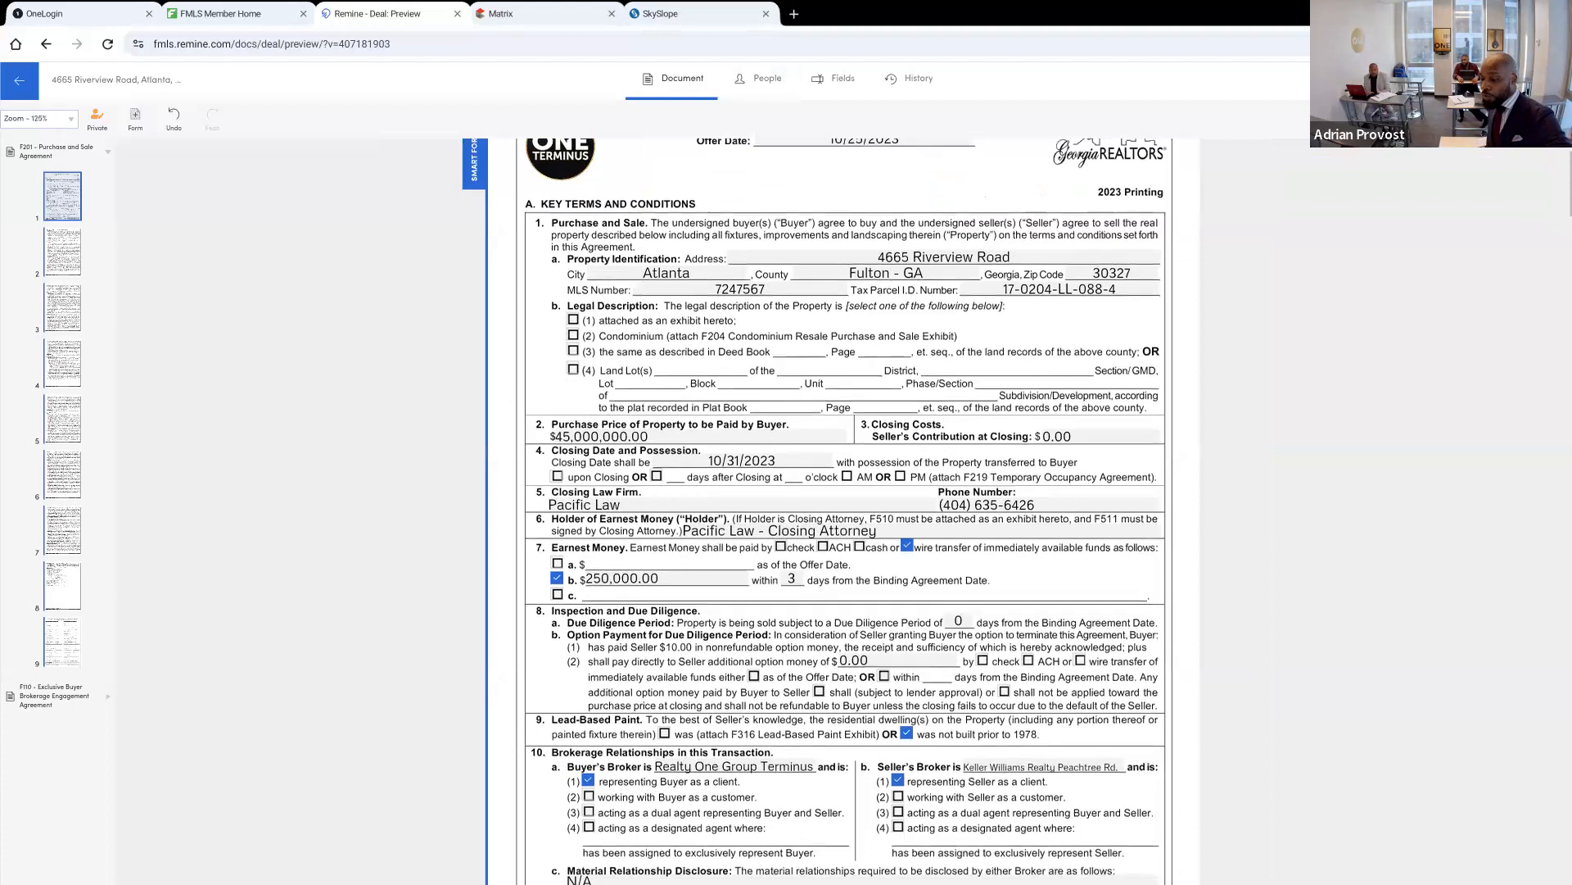
pyautogui.scroll(-4, 843, 507)
pyautogui.scroll(2, 843, 507)
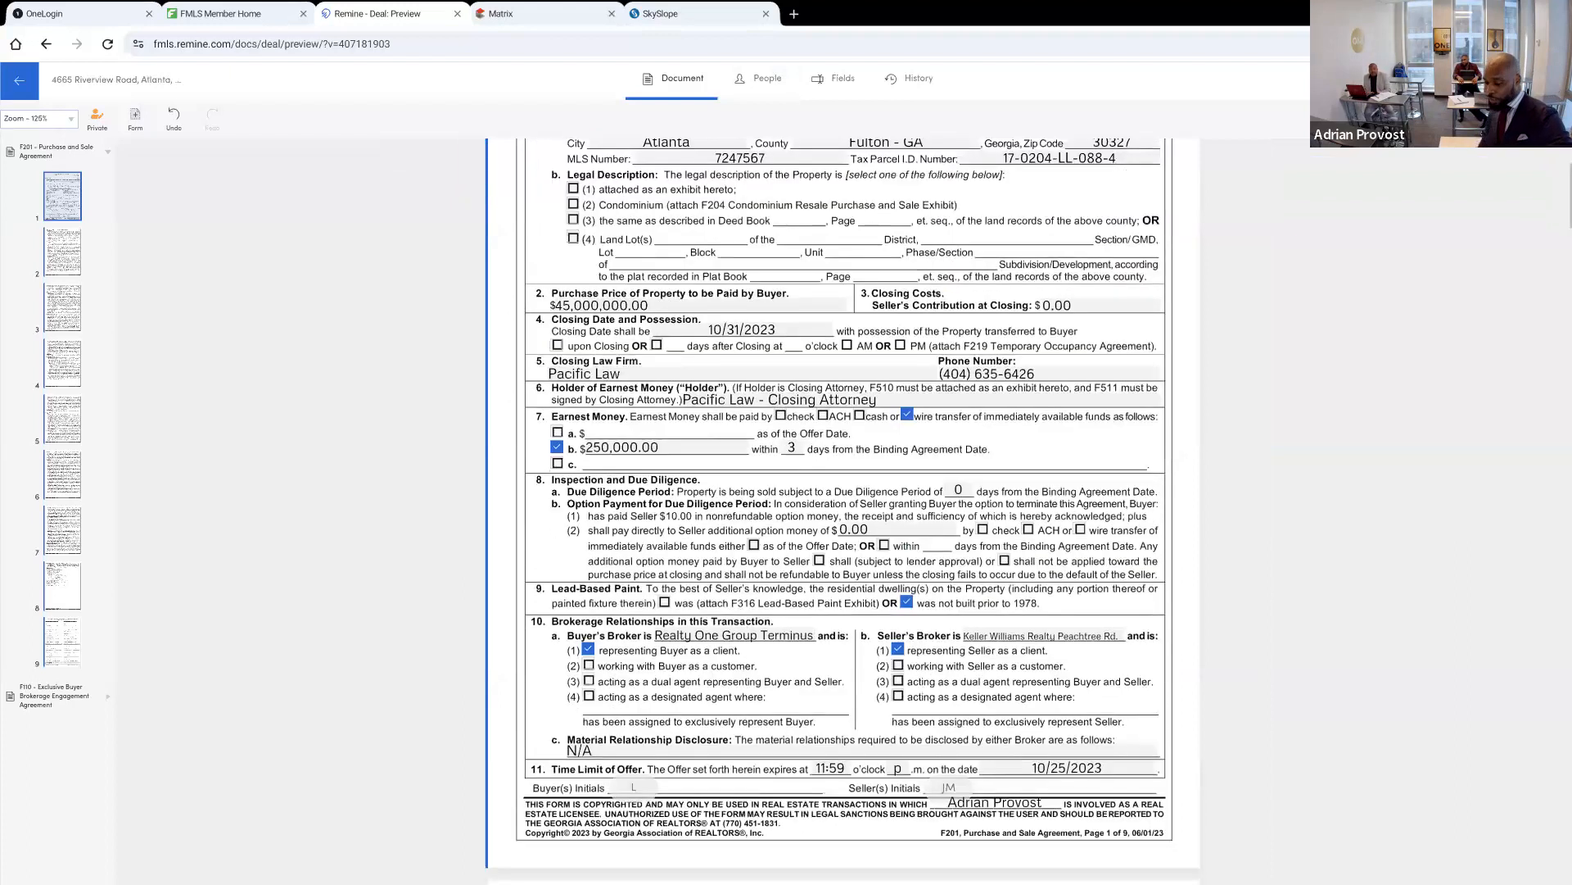
pyautogui.scroll(-1, 843, 508)
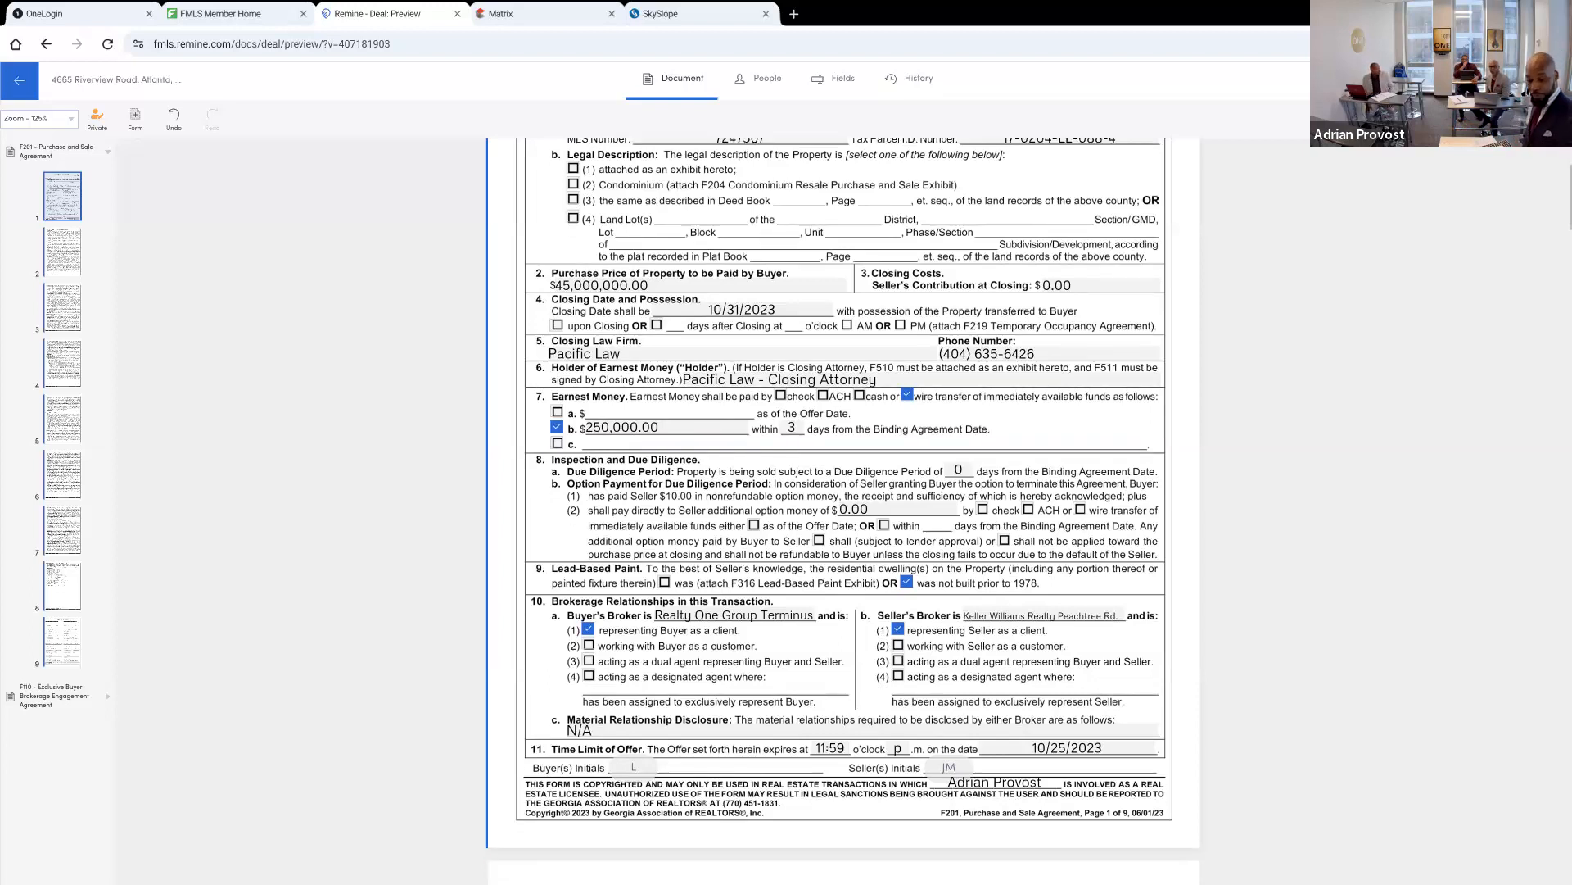
pyautogui.scroll(-1, 843, 508)
pyautogui.scroll(-1, 844, 507)
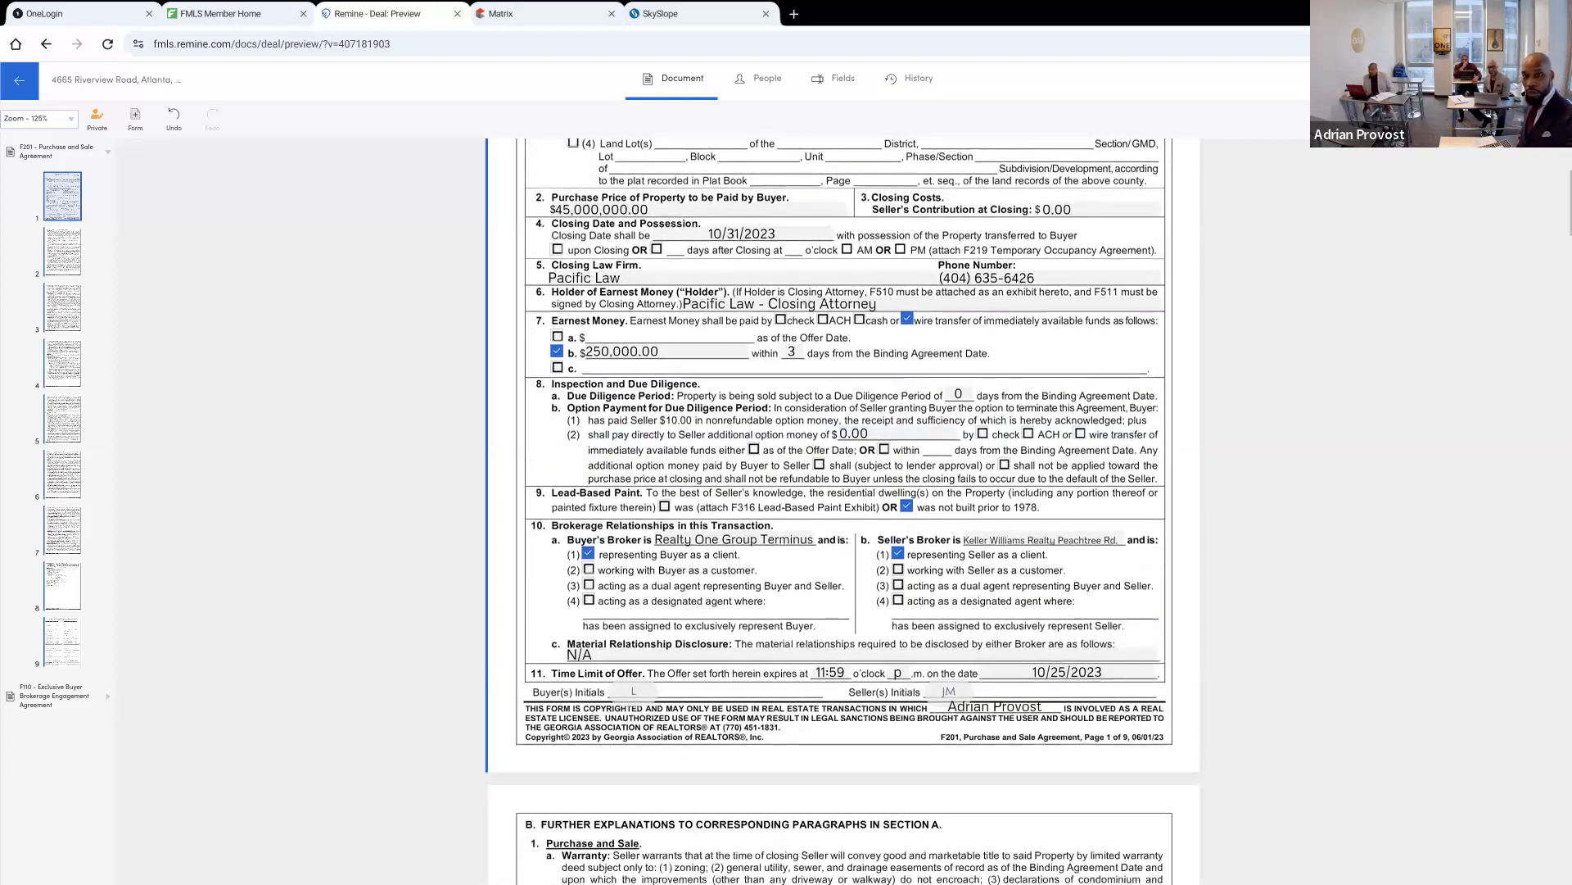
# Mark the property's legal description as option (1), attached as an exhibit
pyautogui.click(39, 119)
pyautogui.click(40, 118)
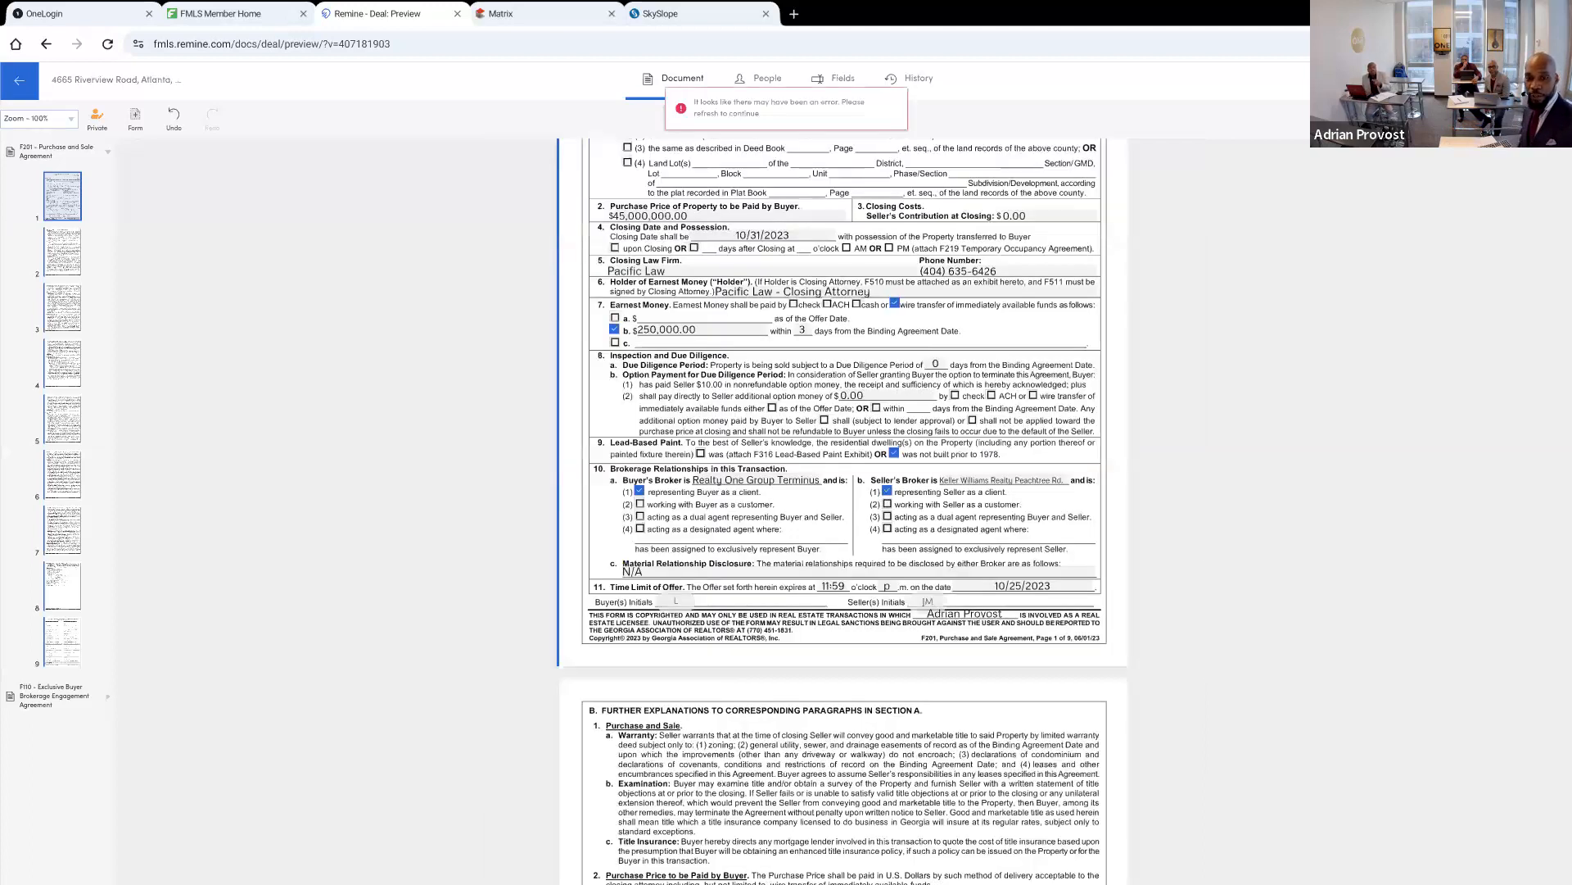
pyautogui.scroll(2, 843, 507)
pyautogui.click(627, 272)
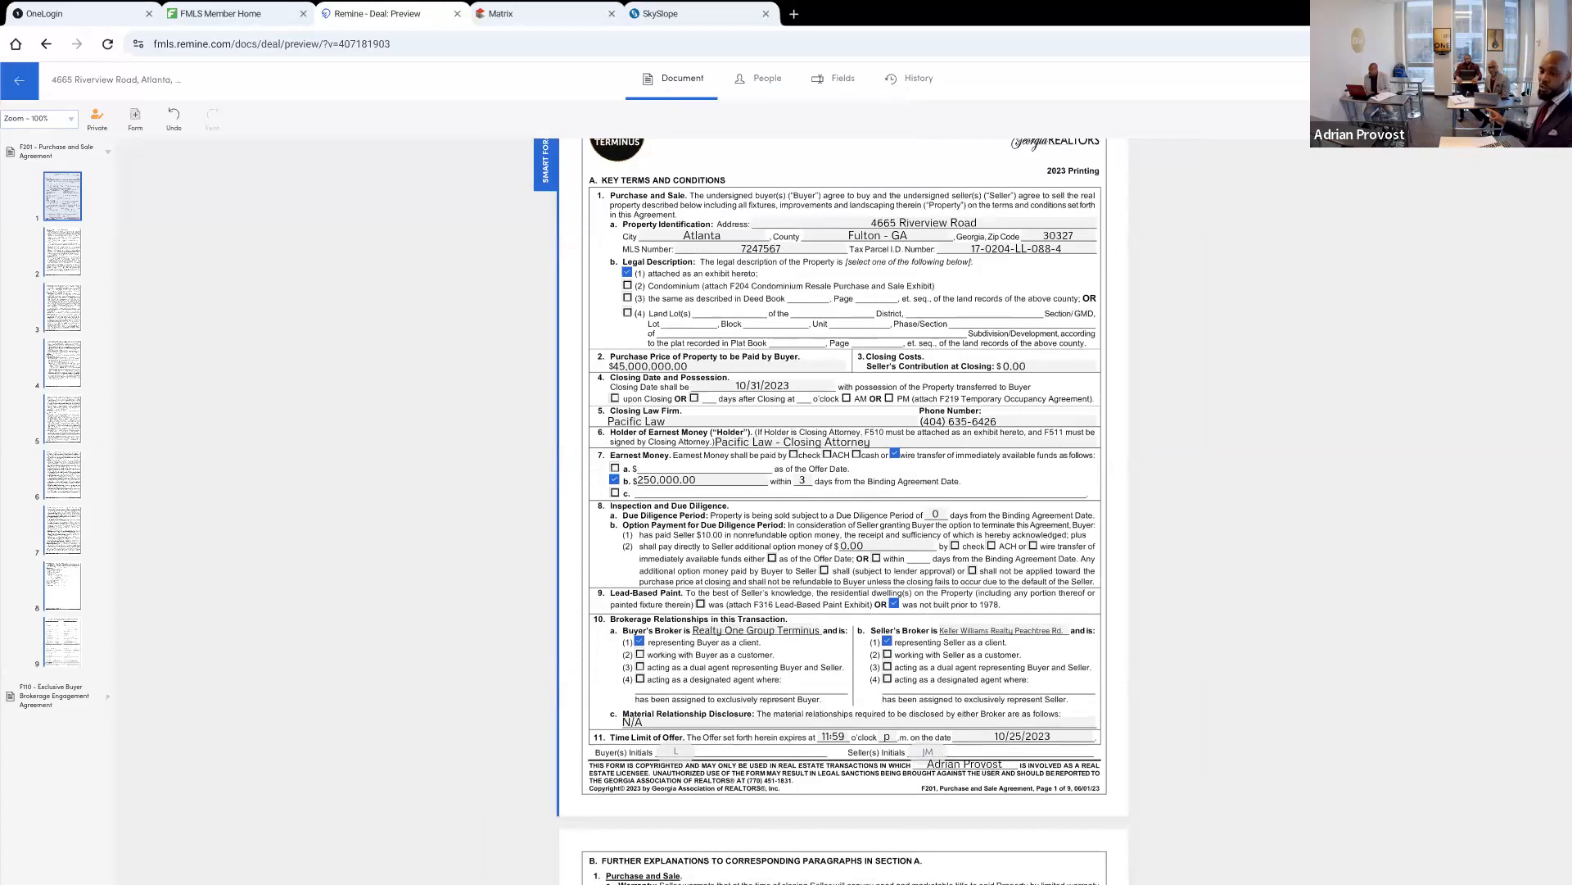
# Switch the legal description from the land lot option (4) back to option (1), attached as an exhibit
pyautogui.scroll(2, 844, 508)
pyautogui.scroll(-1, 844, 508)
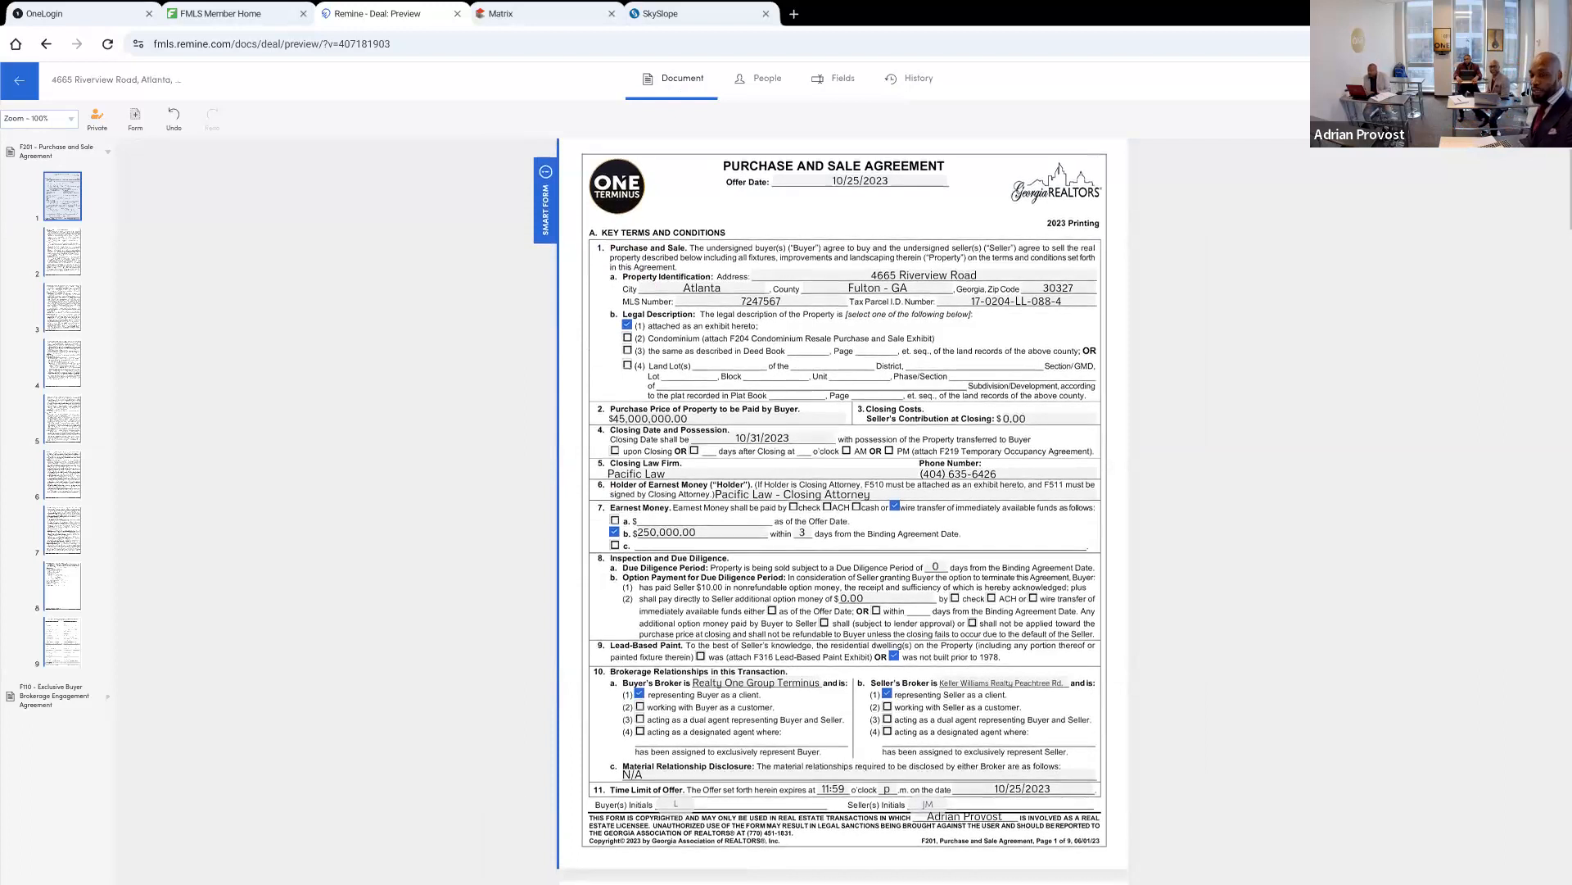
pyautogui.scroll(2, 891, 746)
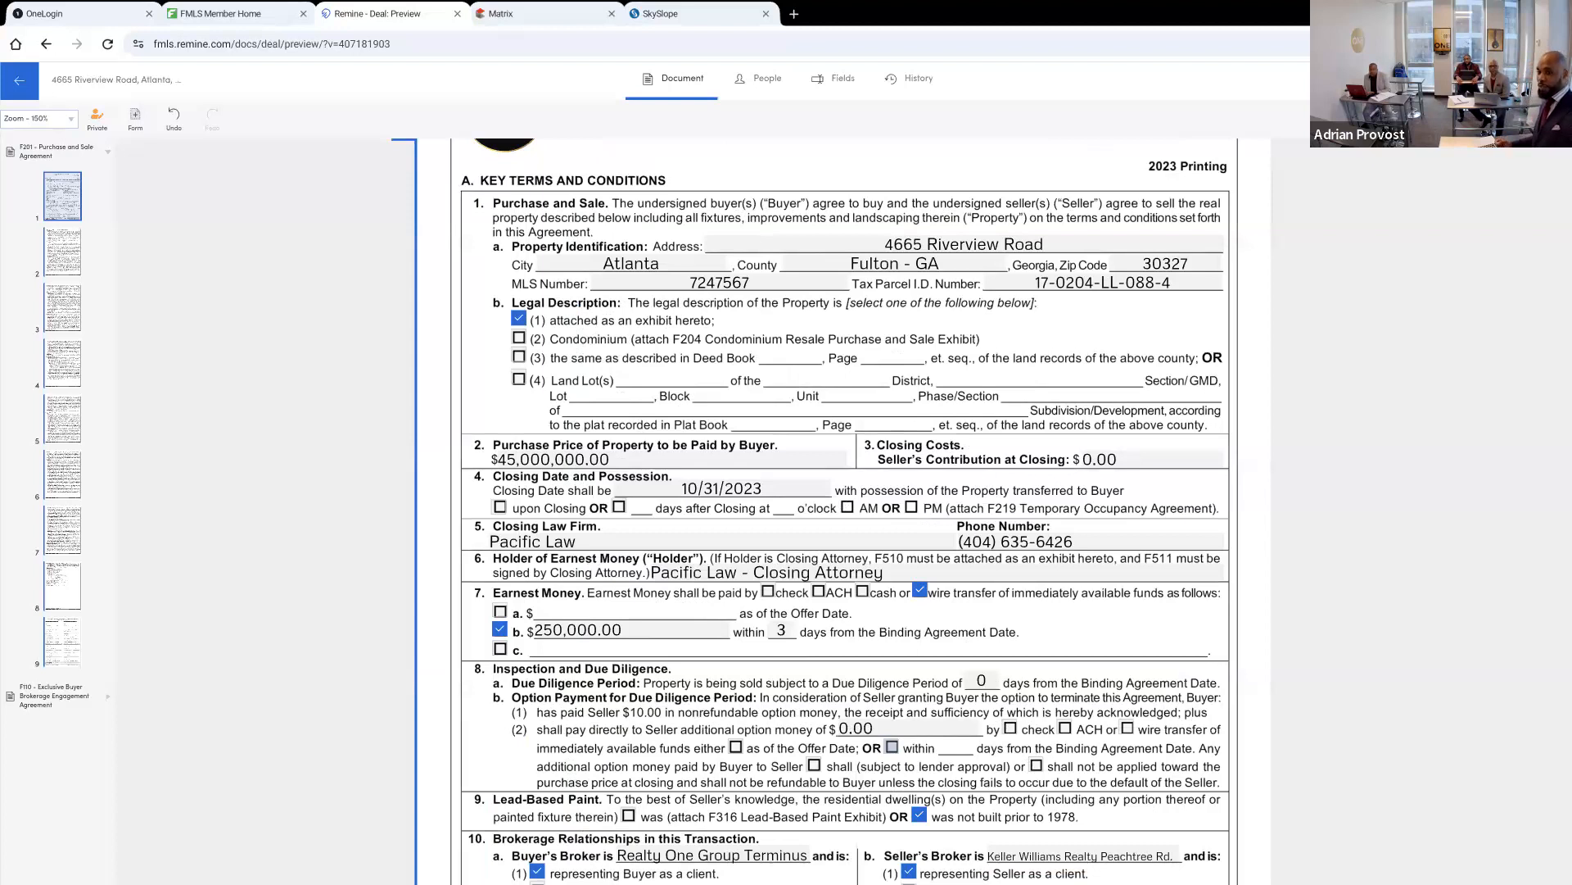
pyautogui.scroll(-2, 892, 746)
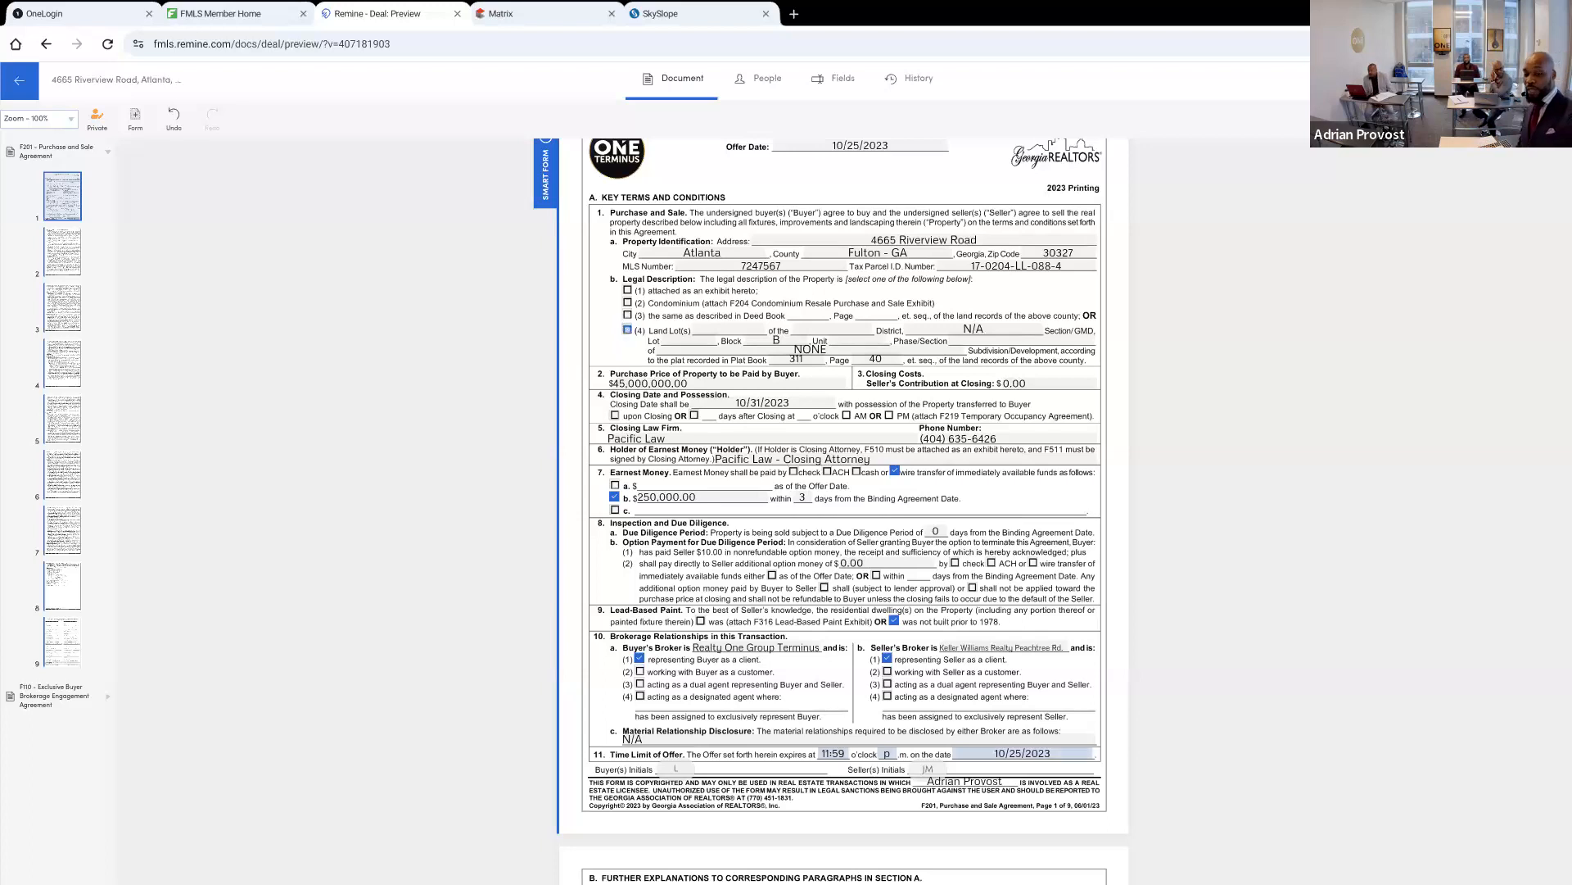
pyautogui.click(628, 290)
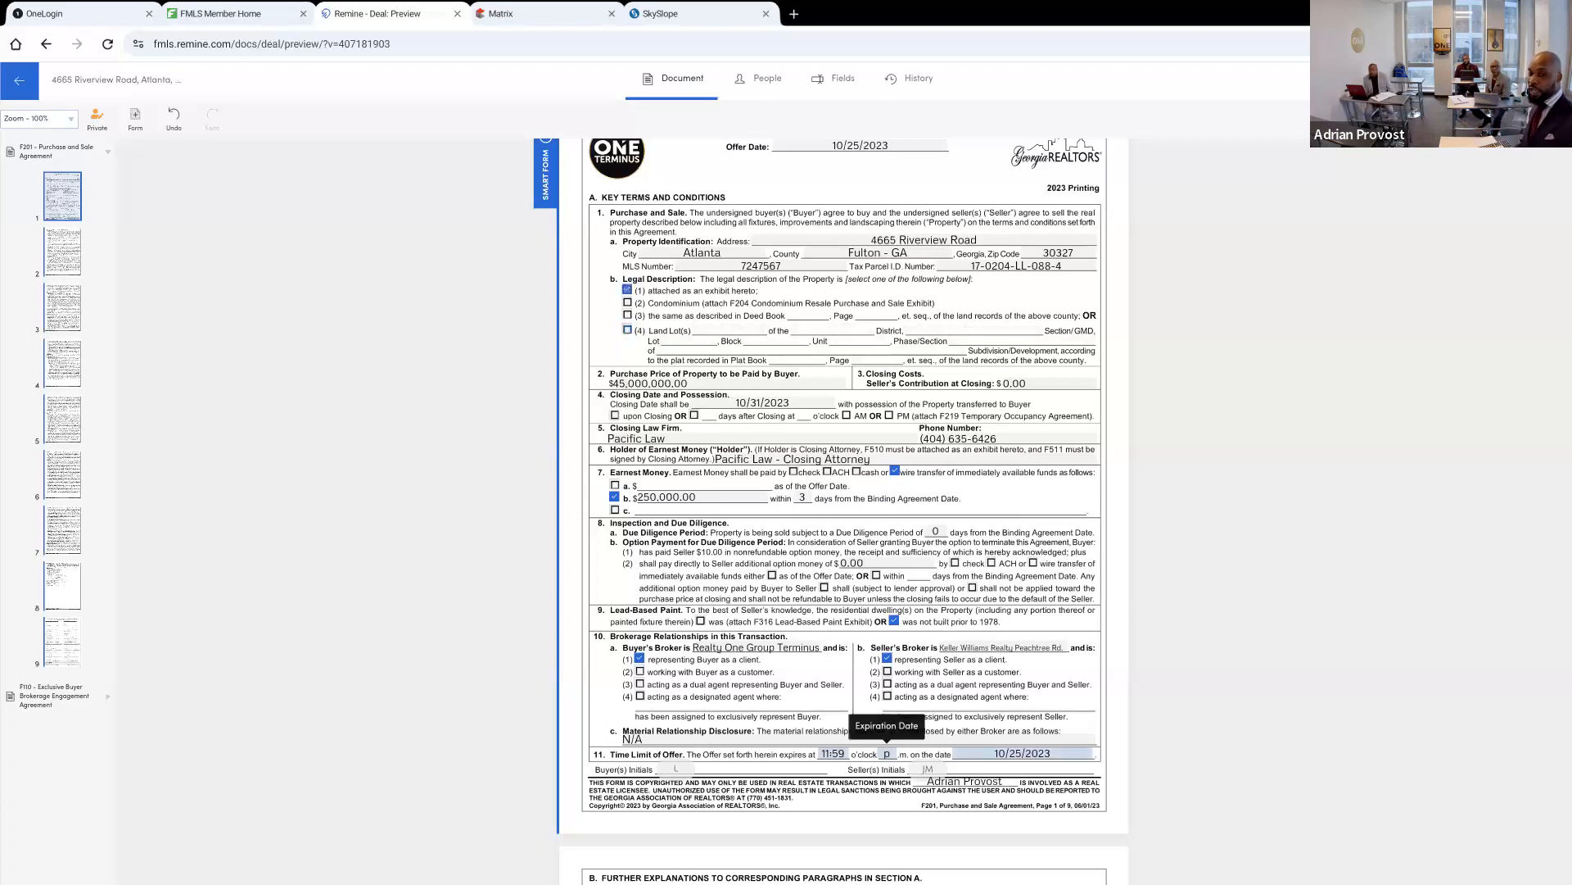
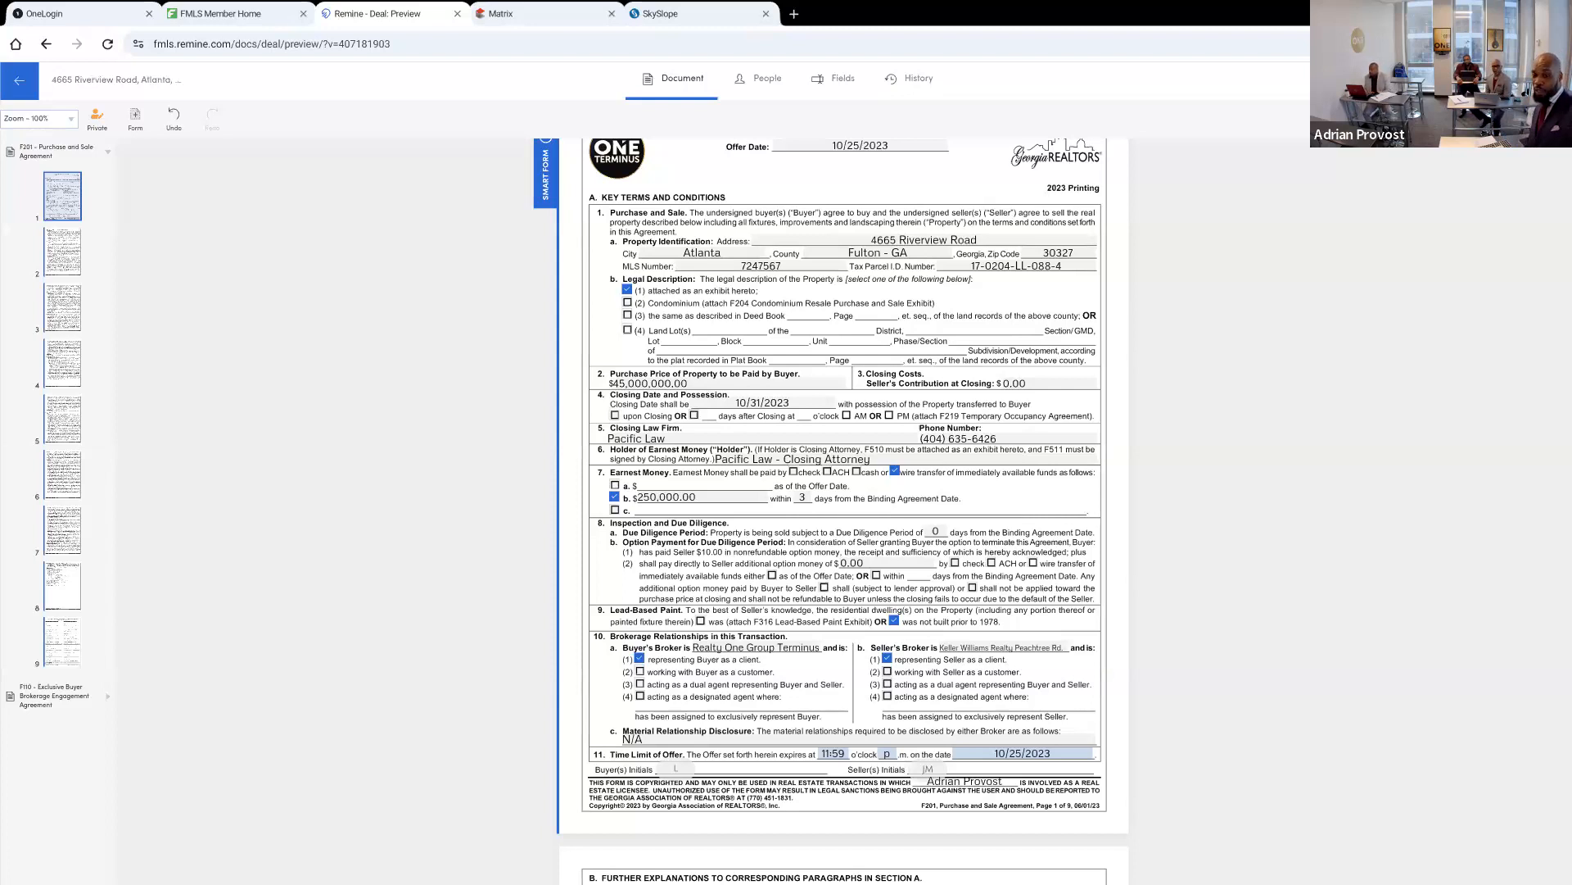
# Look through the Purchase and Sale Agreement from the first-page key terms to the exhibits and special stipulations on page 8
pyautogui.scroll(-1, 843, 508)
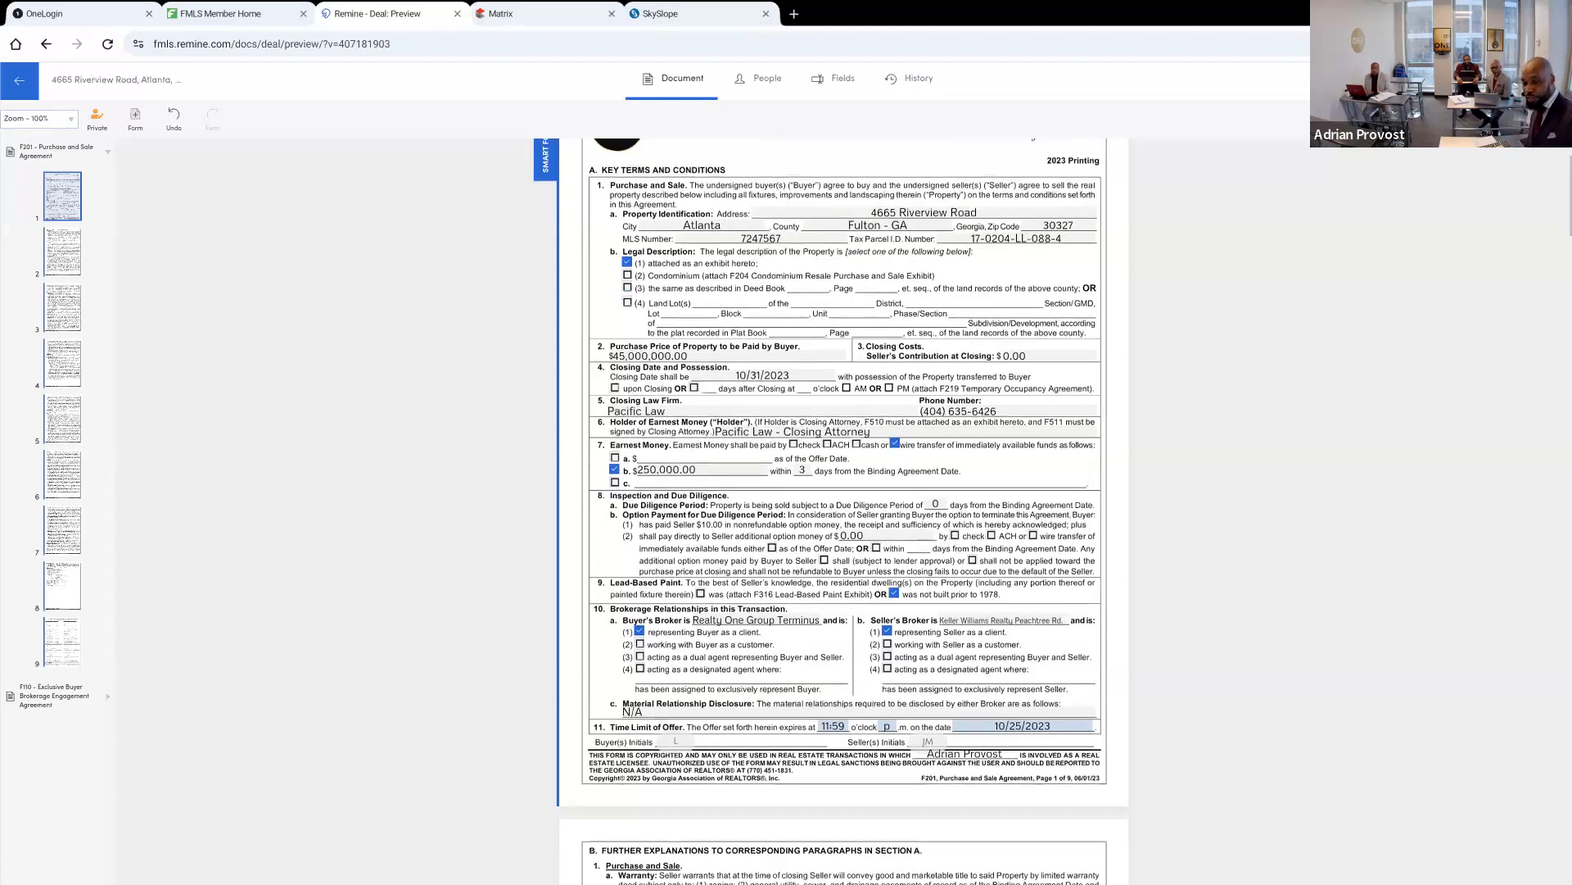
pyautogui.scroll(-1, 843, 508)
pyautogui.scroll(-2, 844, 508)
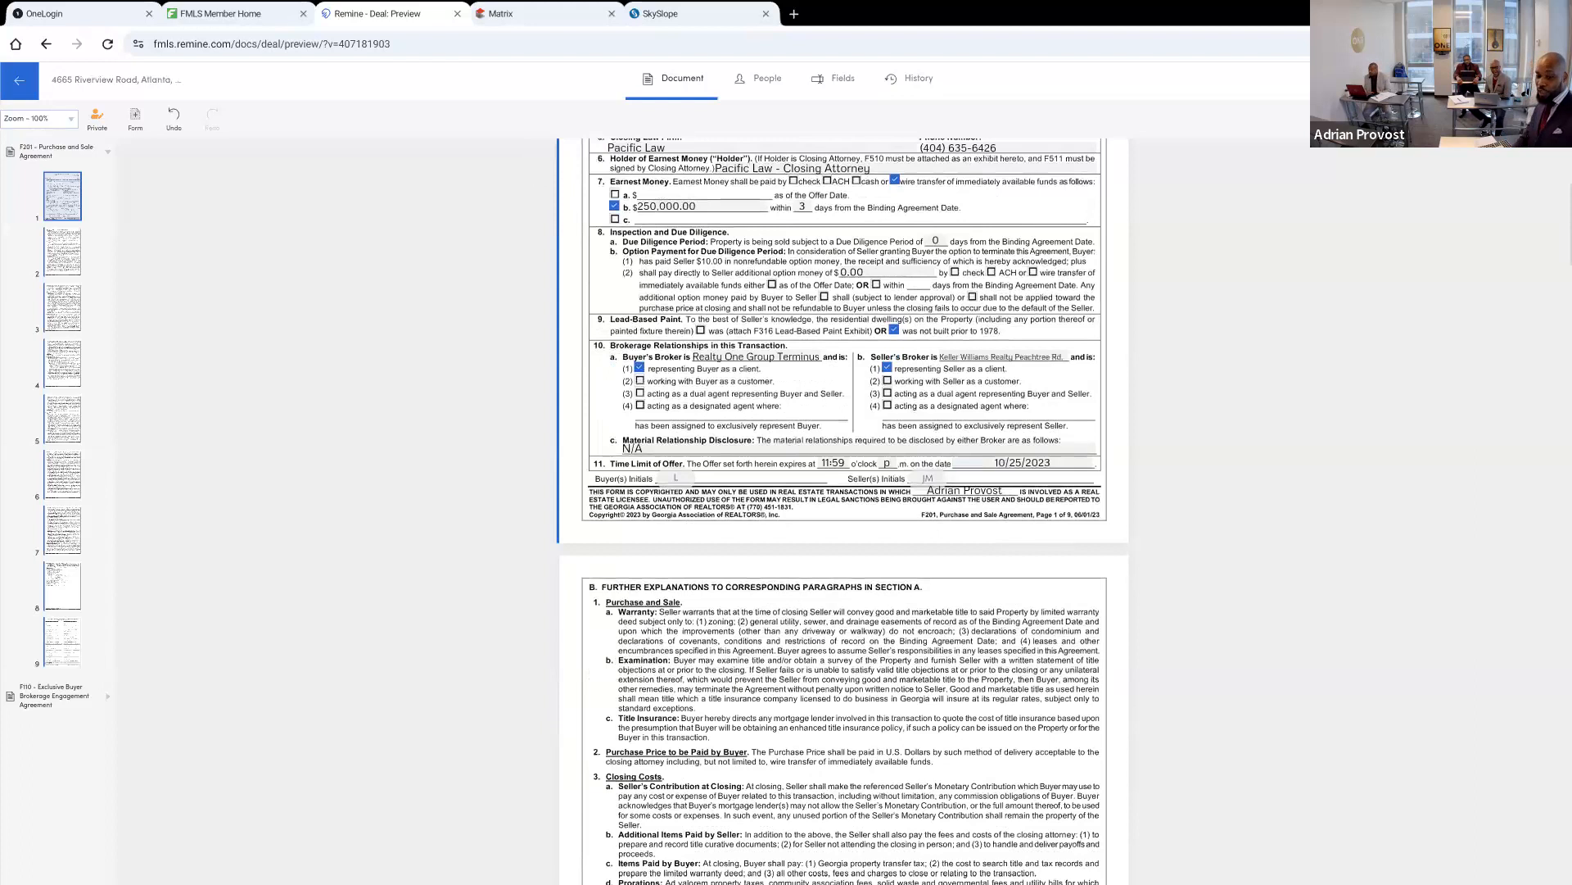
pyautogui.scroll(3, 844, 508)
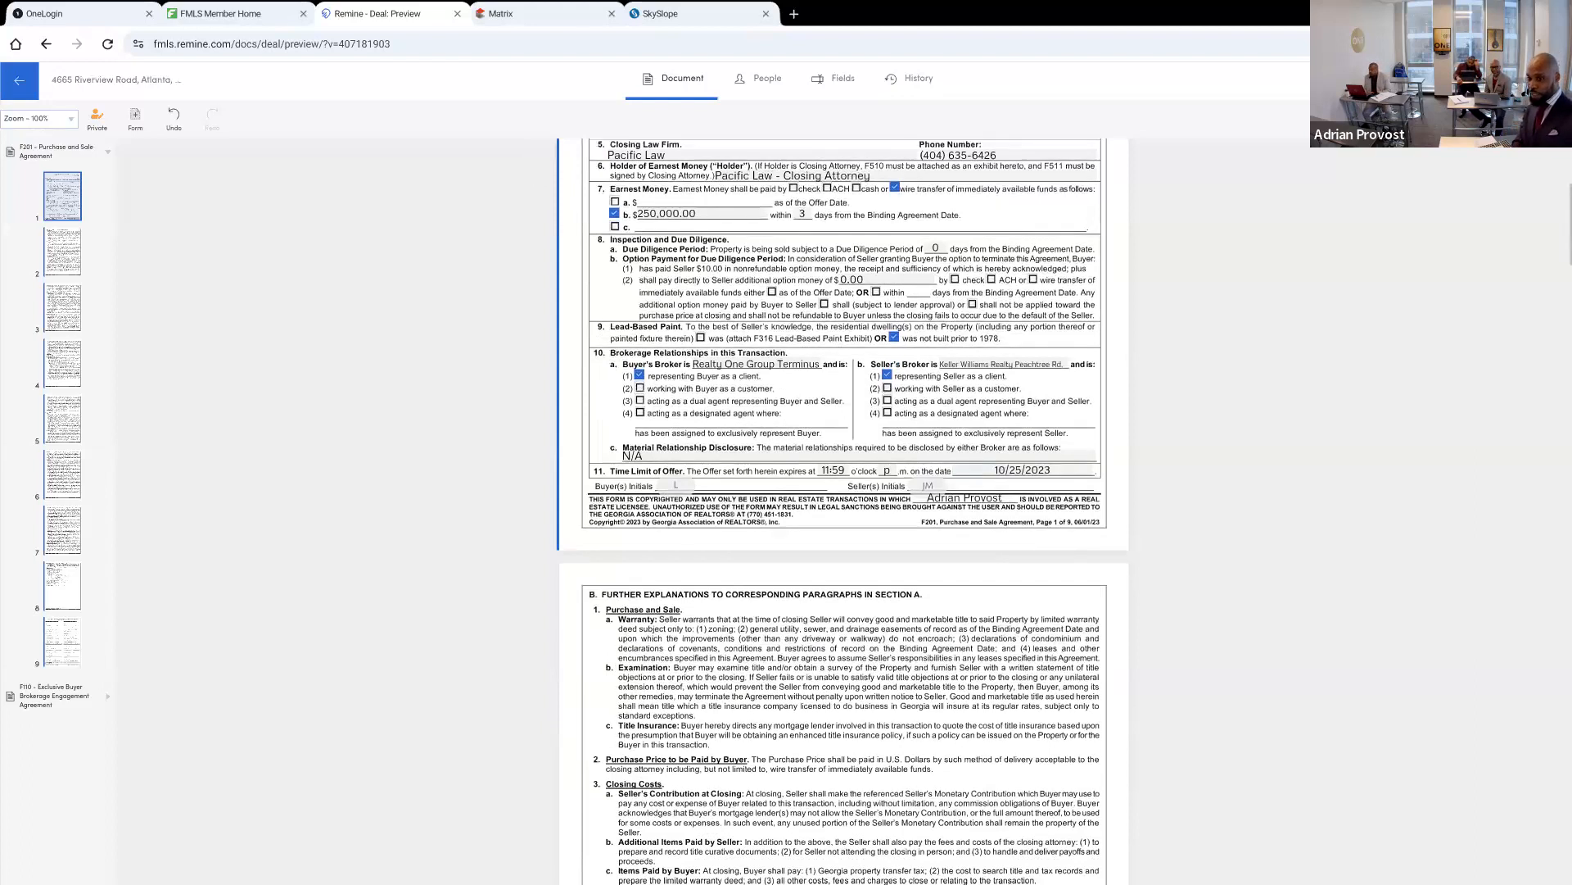
pyautogui.scroll(-1, 844, 508)
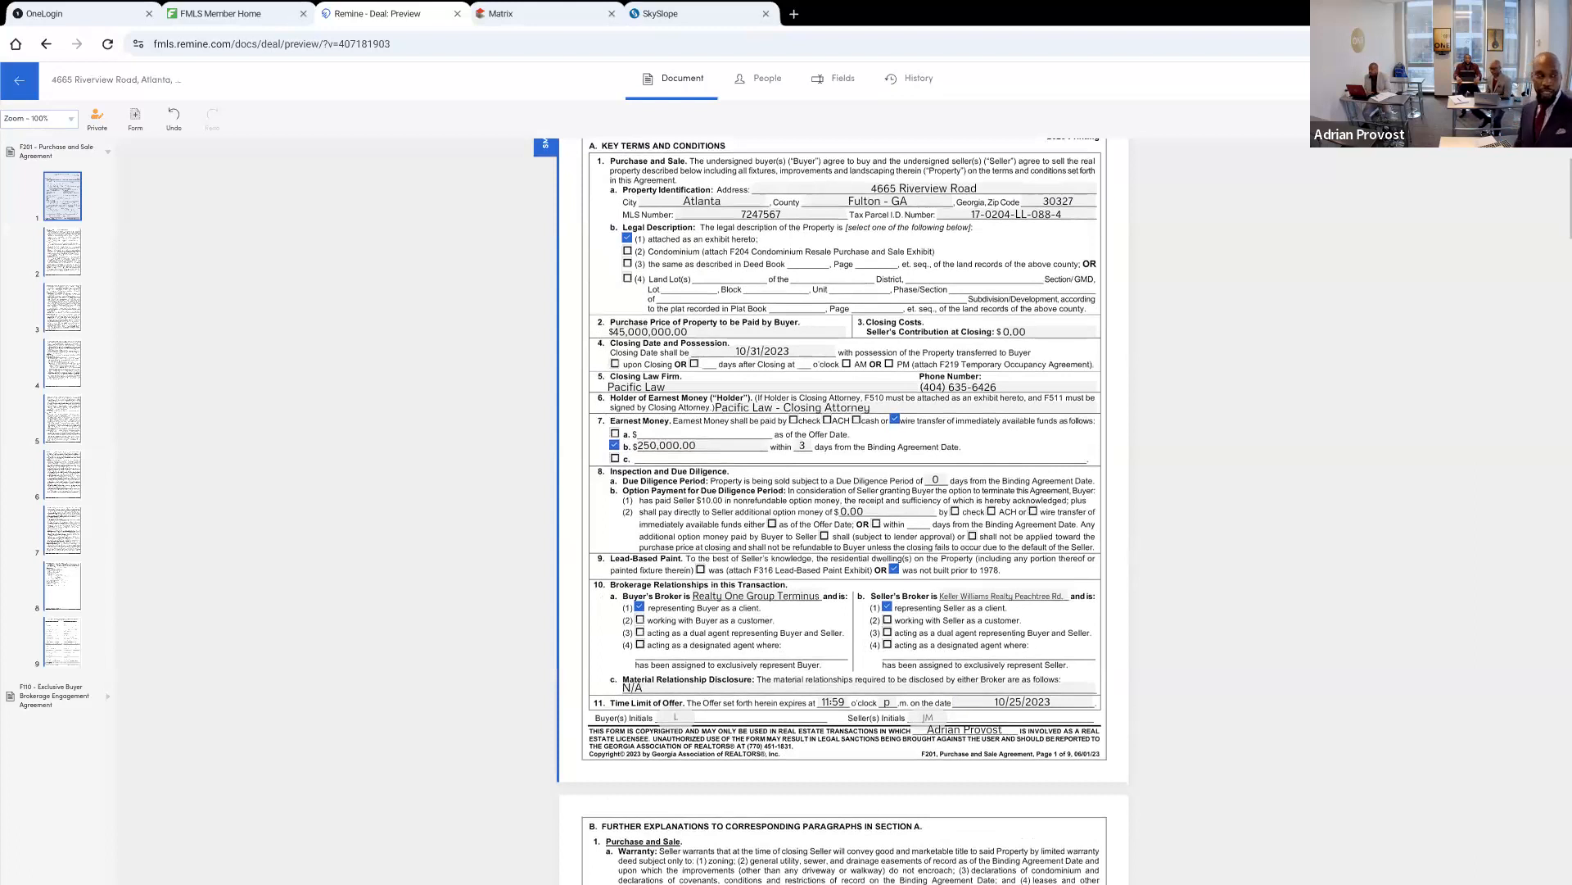
pyautogui.scroll(-1, 843, 508)
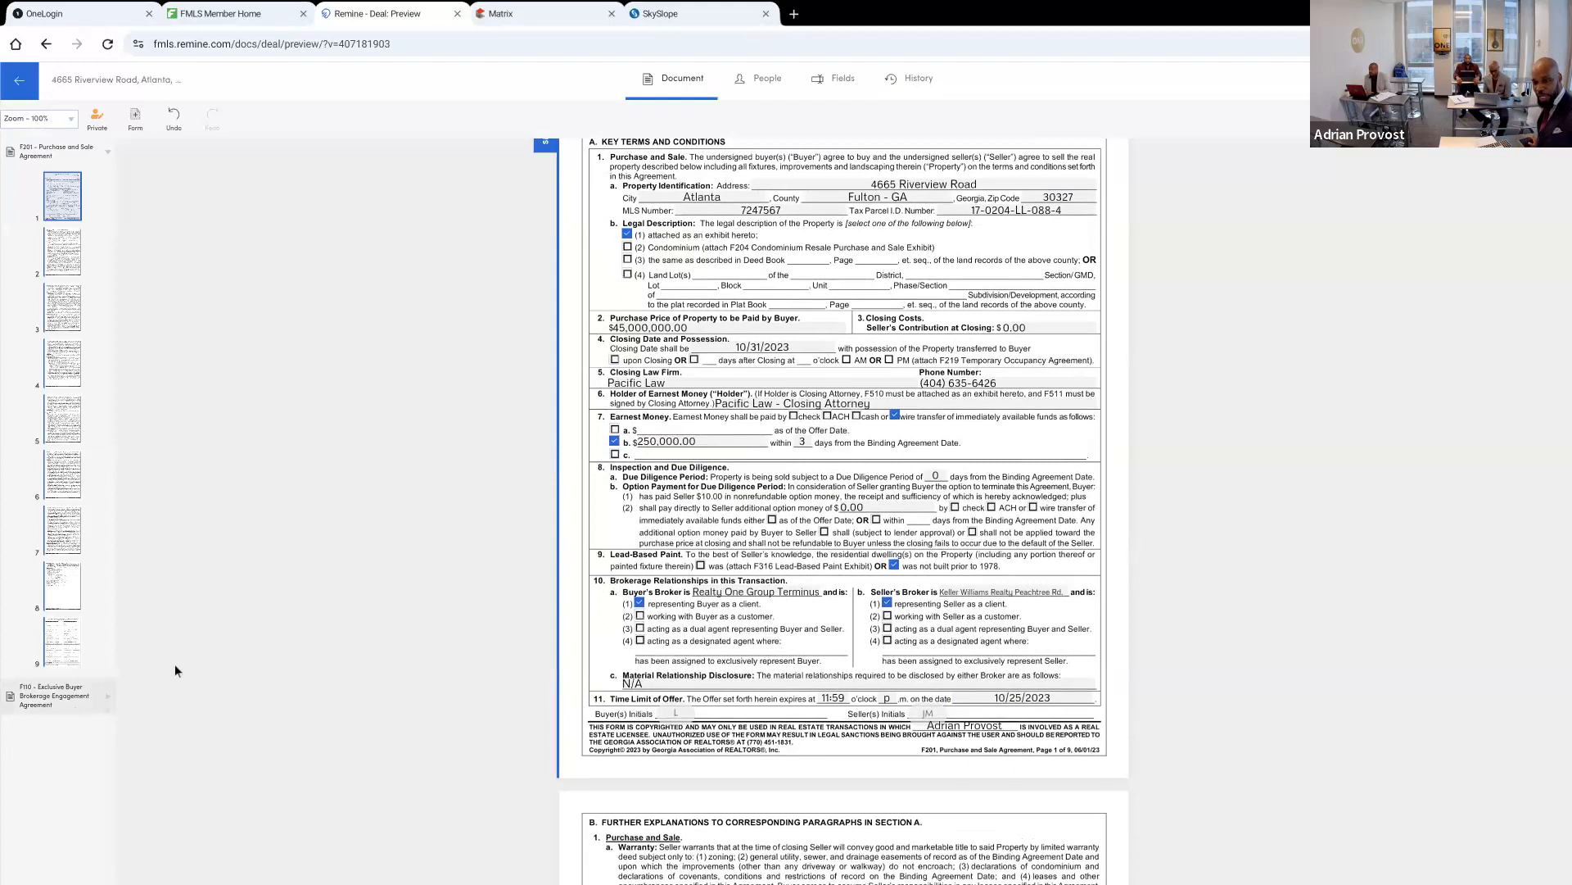
pyautogui.scroll(-1, 843, 507)
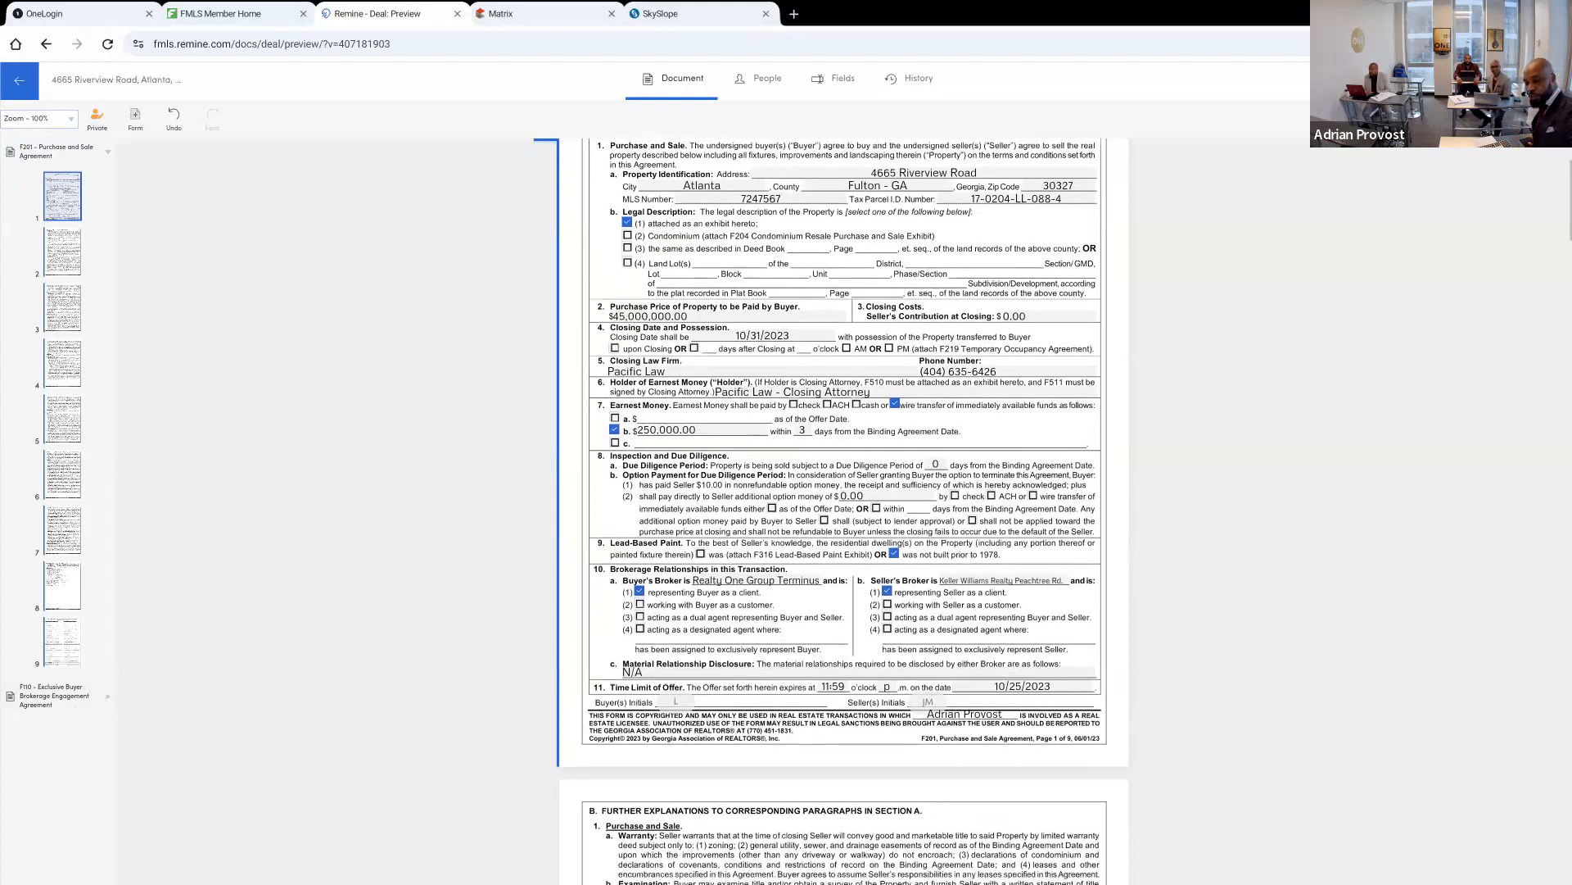
pyautogui.scroll(-2, 844, 508)
pyautogui.scroll(-2, 844, 508)
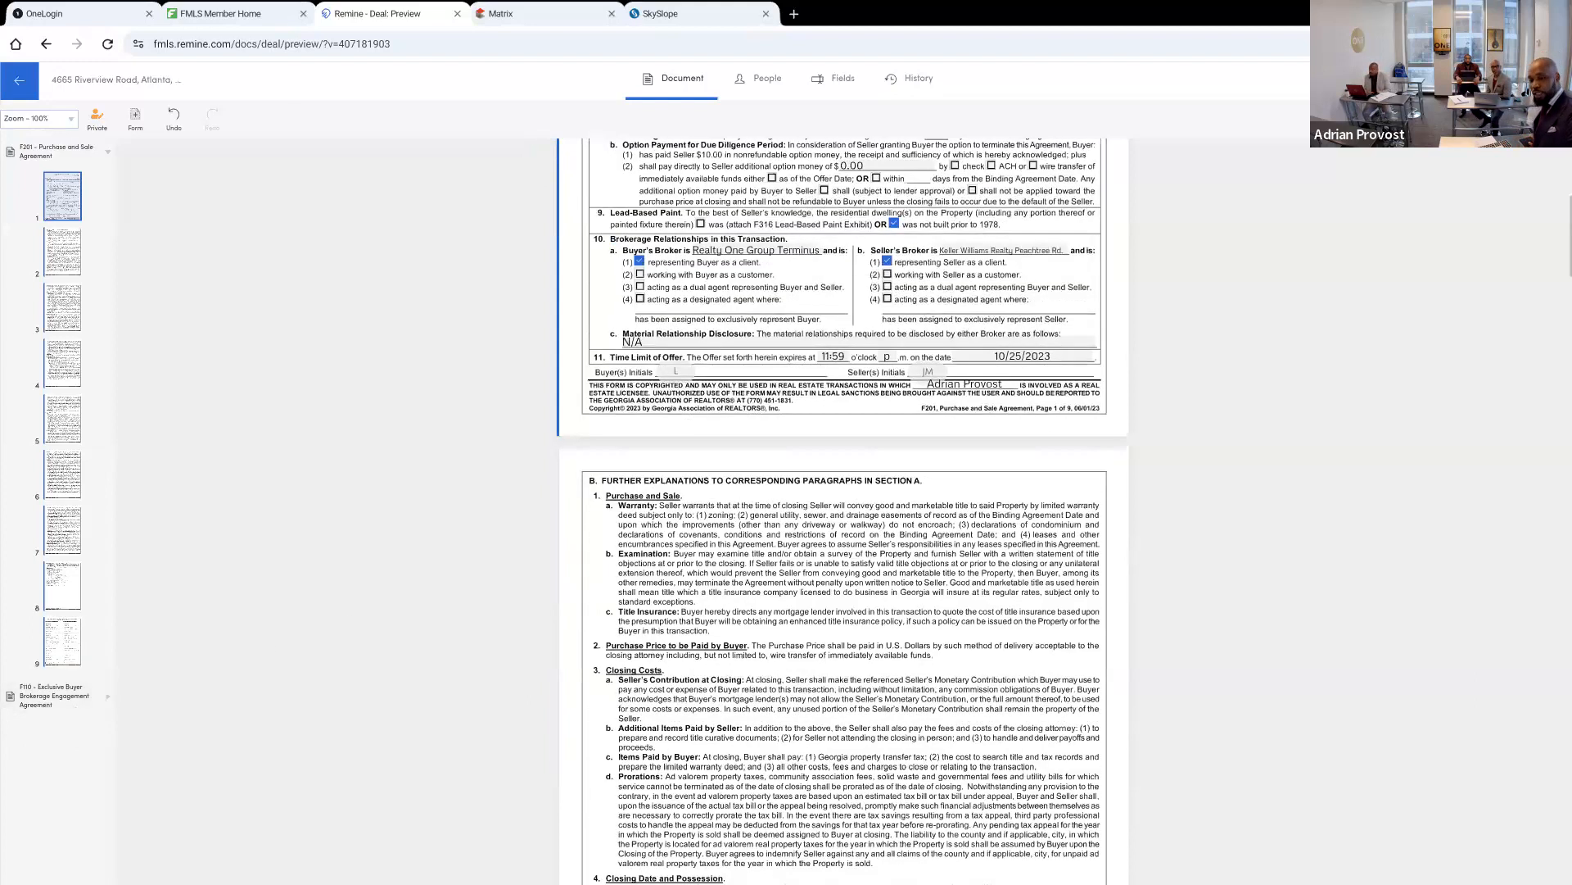
pyautogui.scroll(-3, 843, 508)
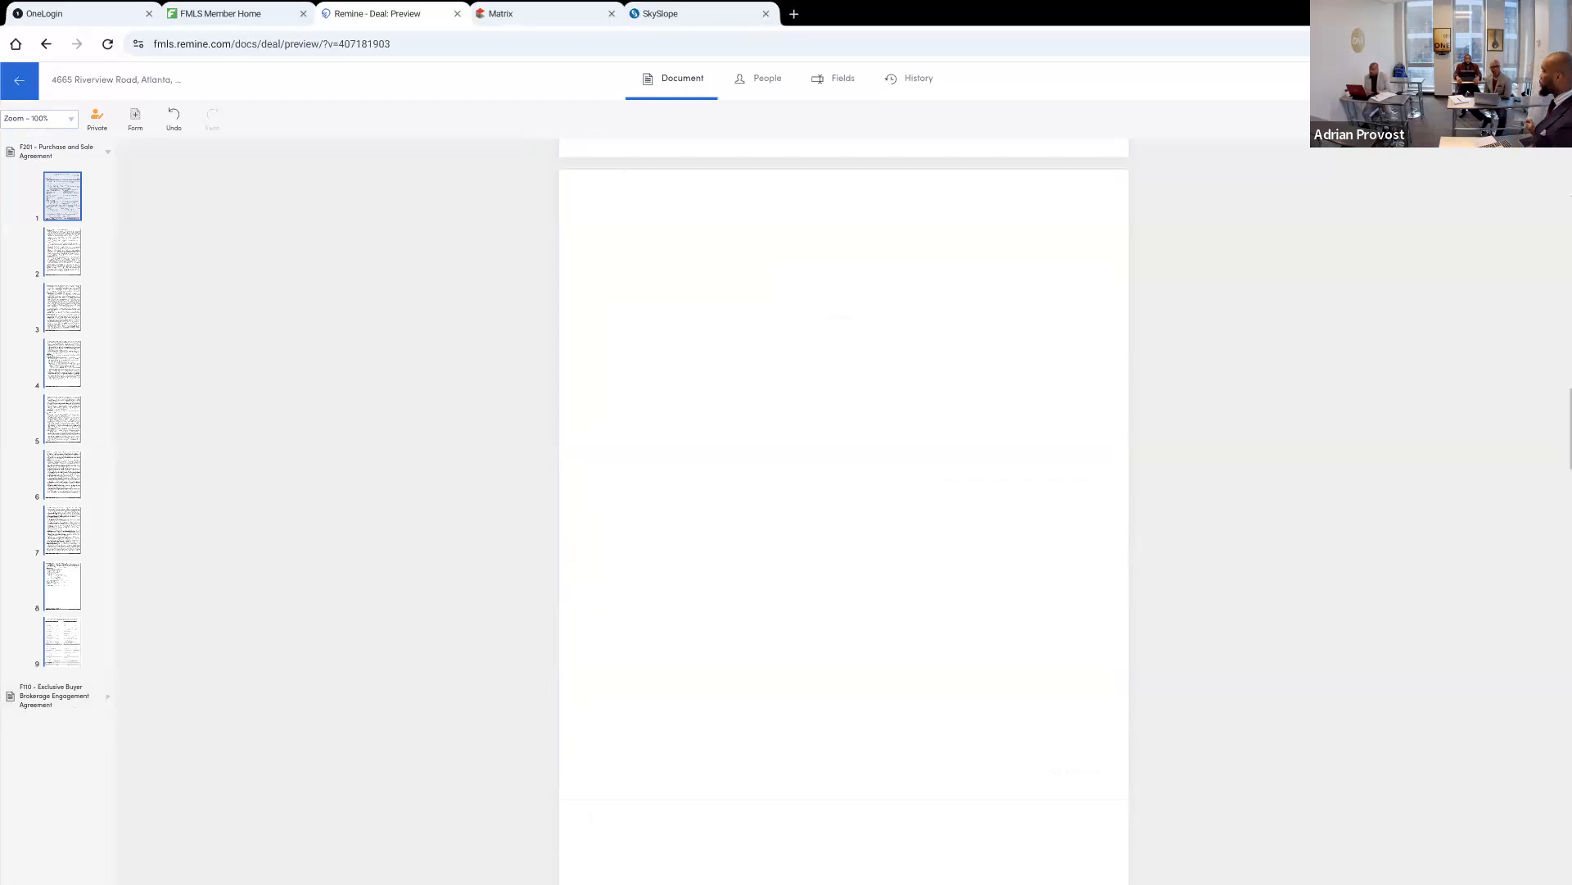
pyautogui.scroll(2, 844, 508)
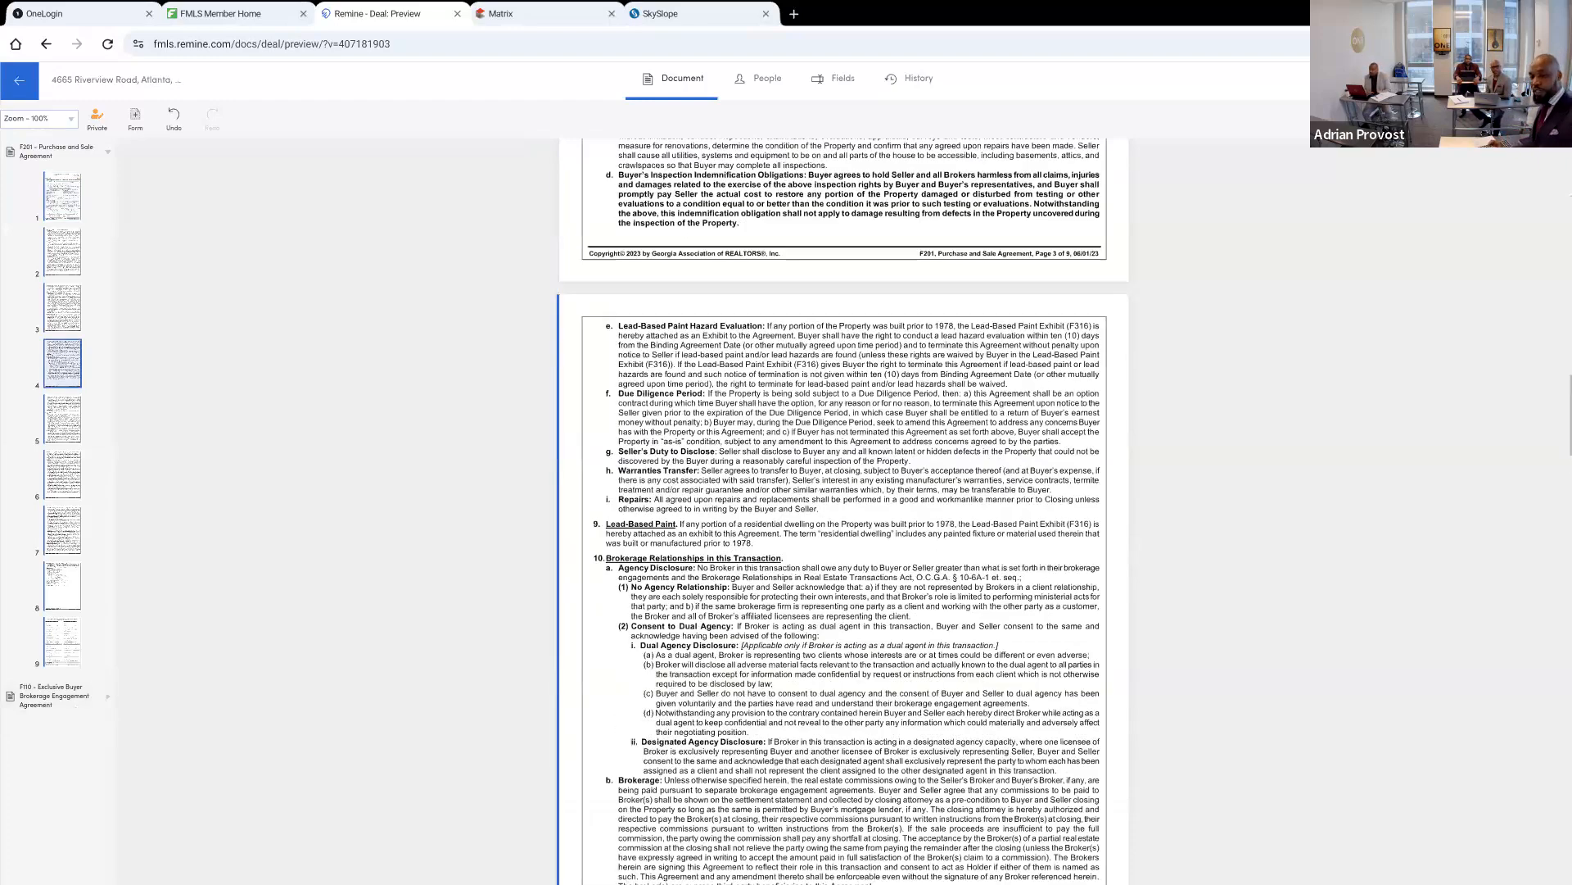
pyautogui.scroll(-1, 844, 508)
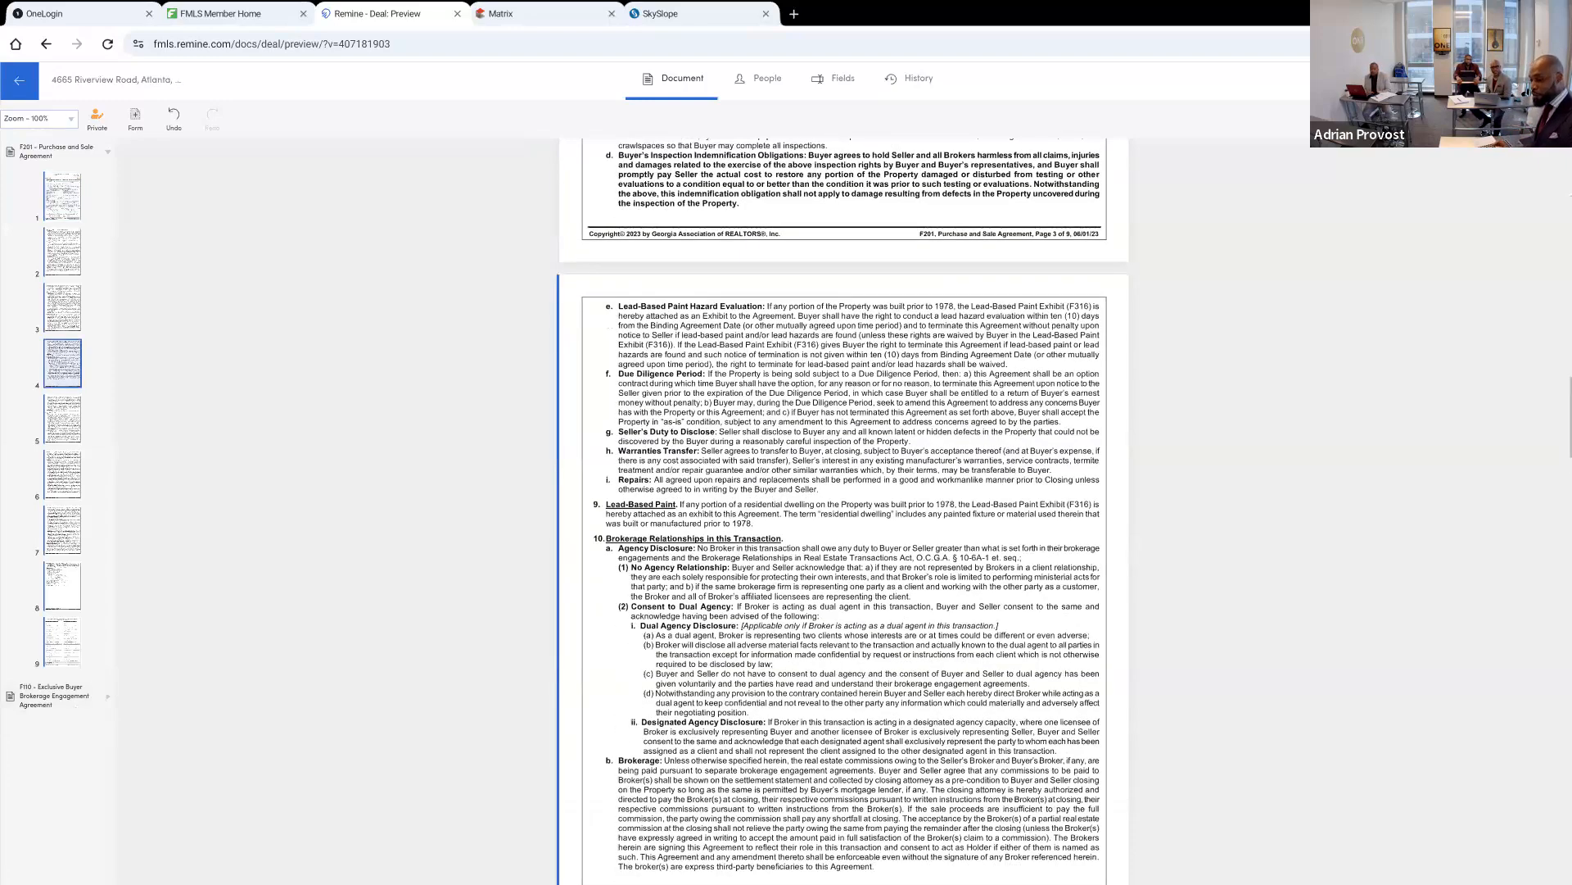
pyautogui.scroll(-10, 843, 508)
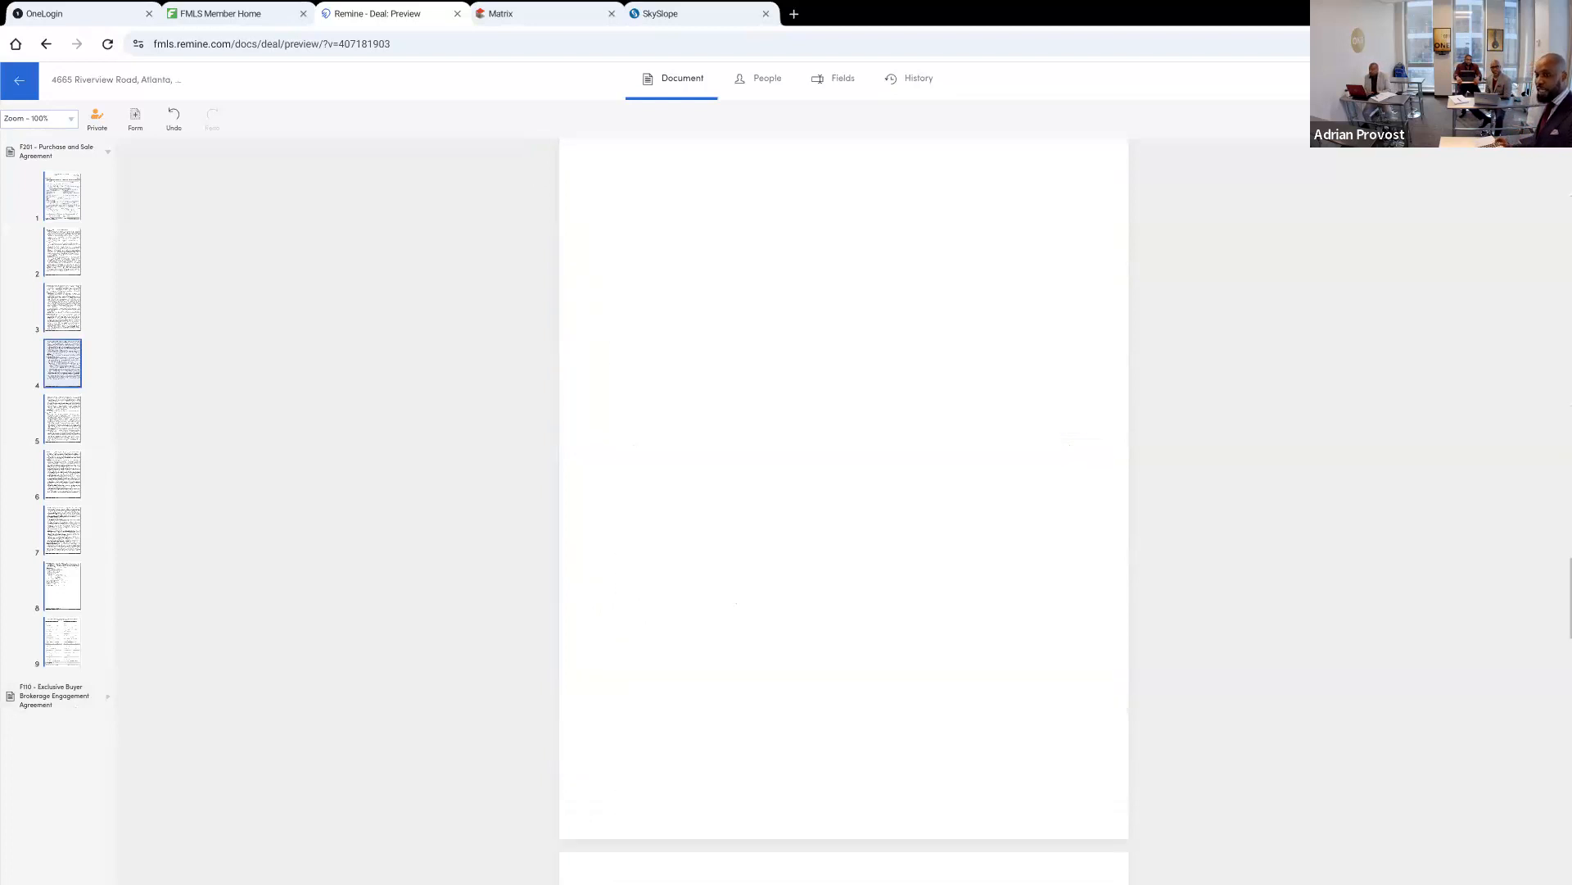
pyautogui.scroll(1, 843, 508)
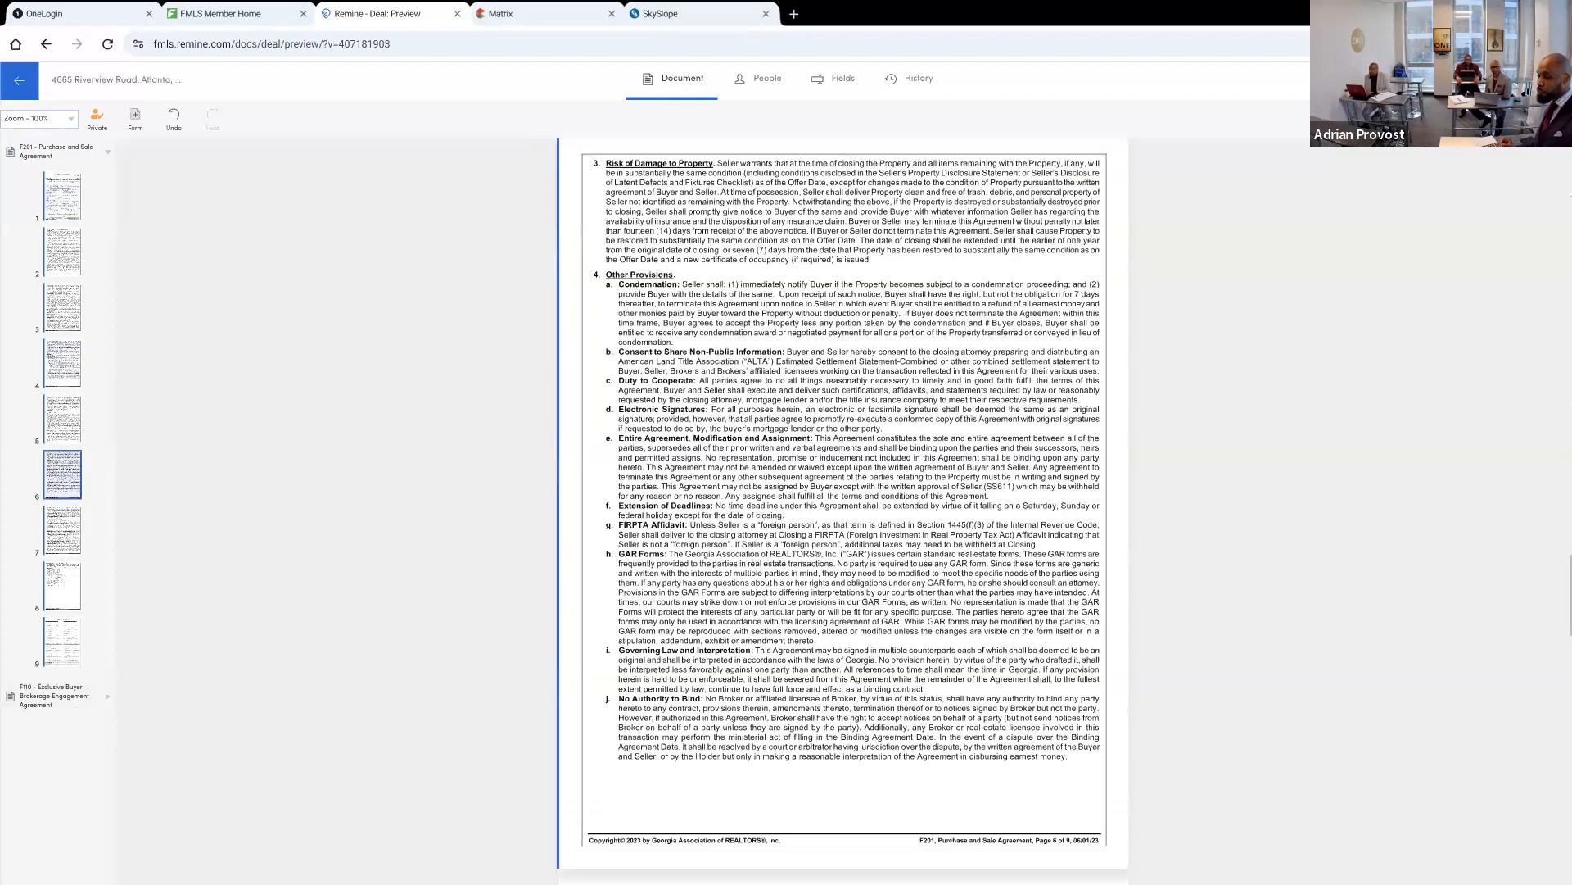
pyautogui.scroll(-3, 843, 508)
pyautogui.scroll(-13, 844, 508)
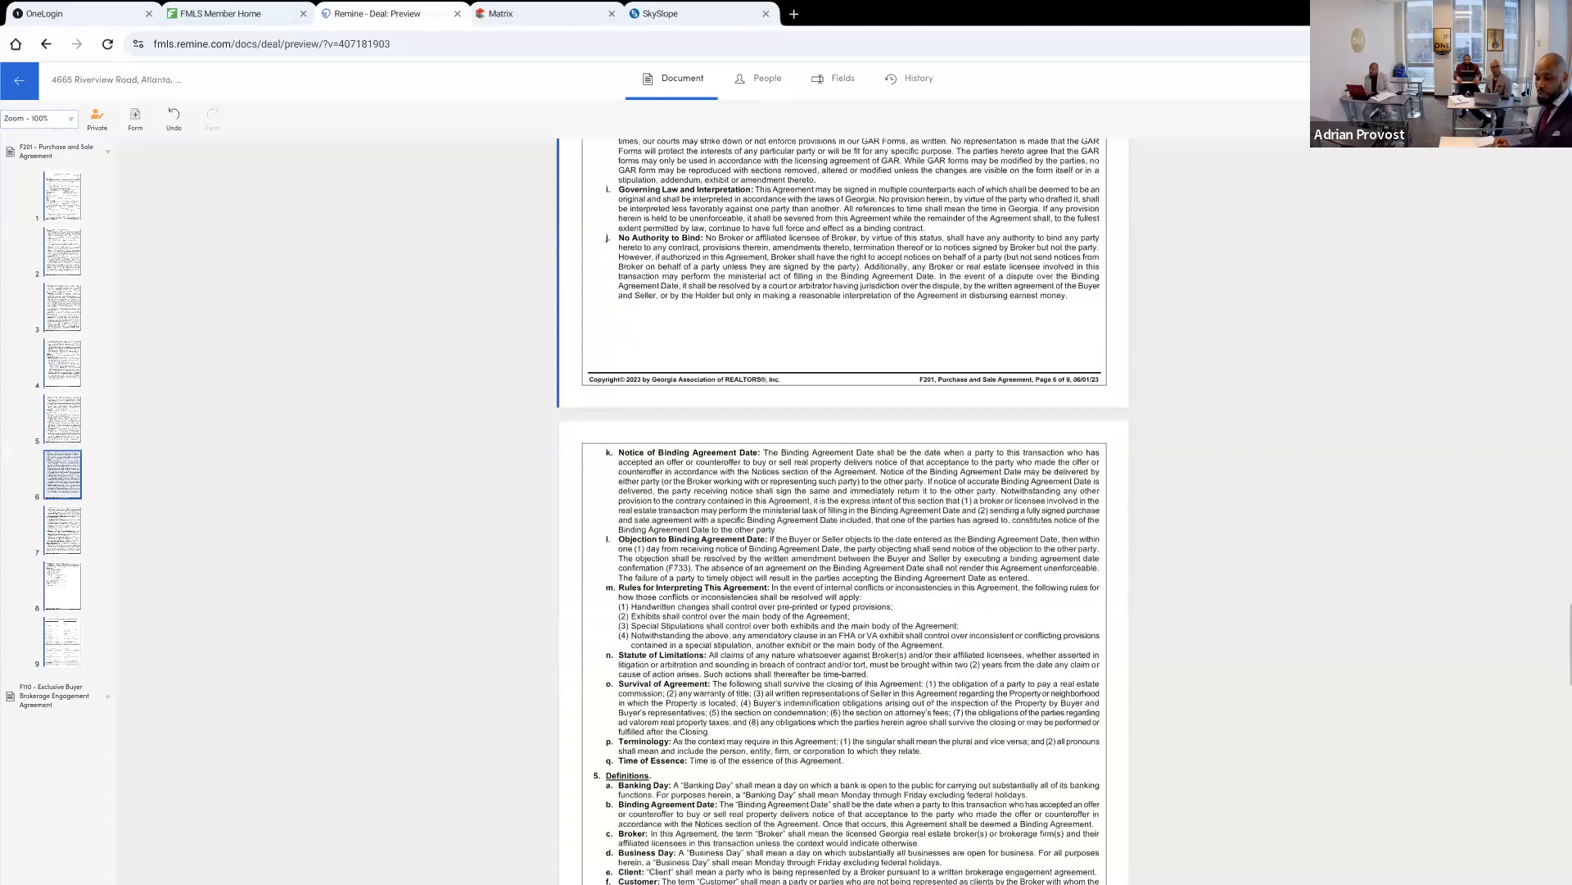
pyautogui.scroll(-2, 524, 598)
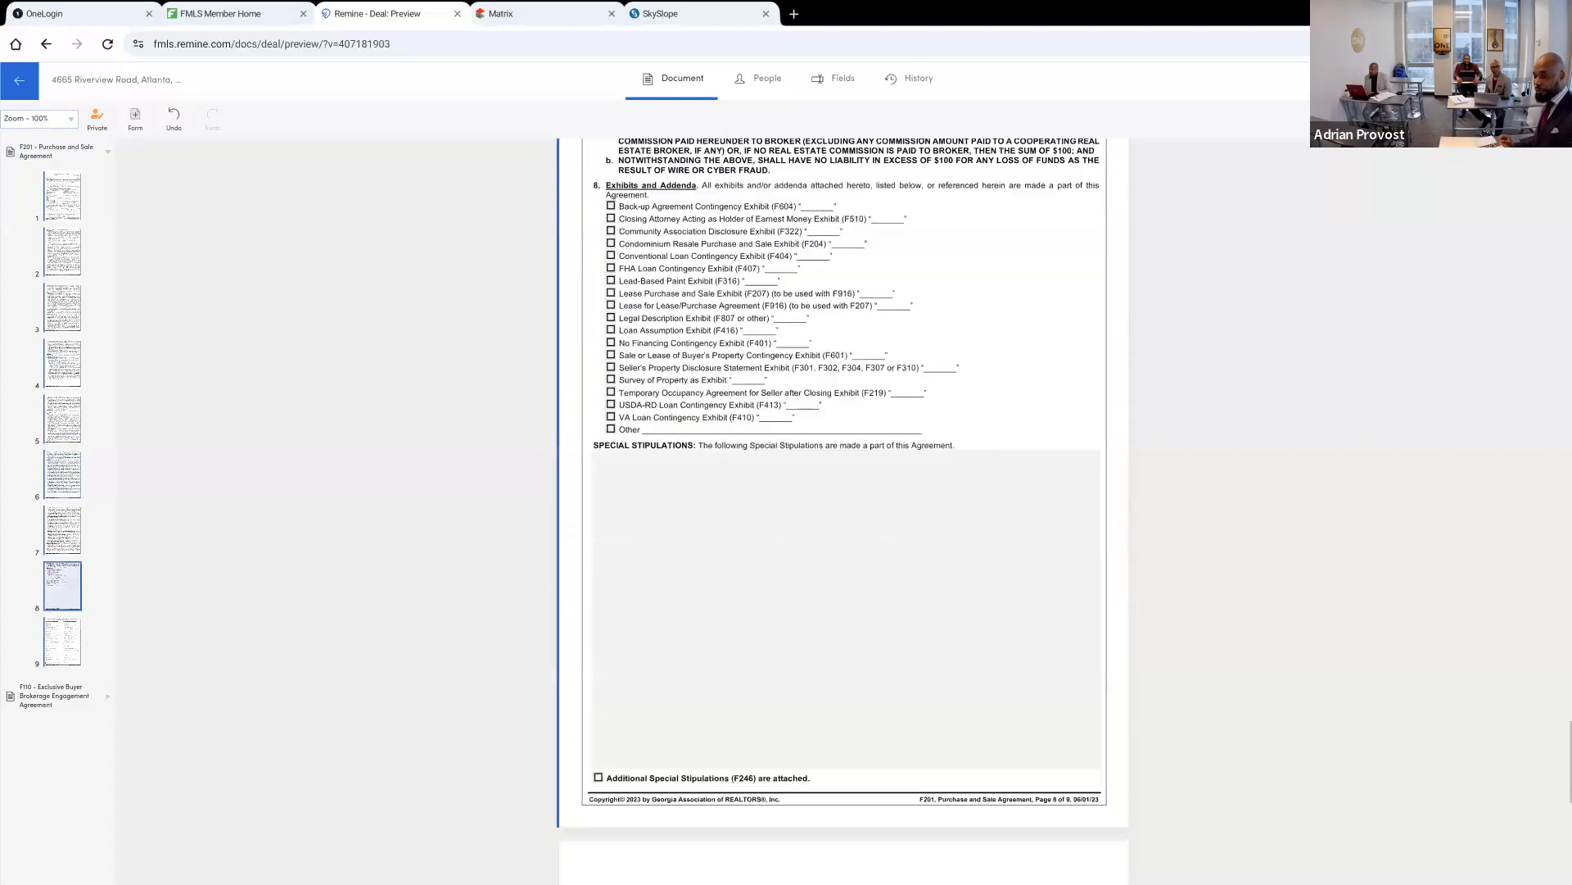
# Mark the No Financing Contingency (F401), Closing Attorney as Earnest Money Holder (F510), Legal Description (F807) and Seller's Property Disclosure Statement exhibits as attached
pyautogui.scroll(1, 525, 598)
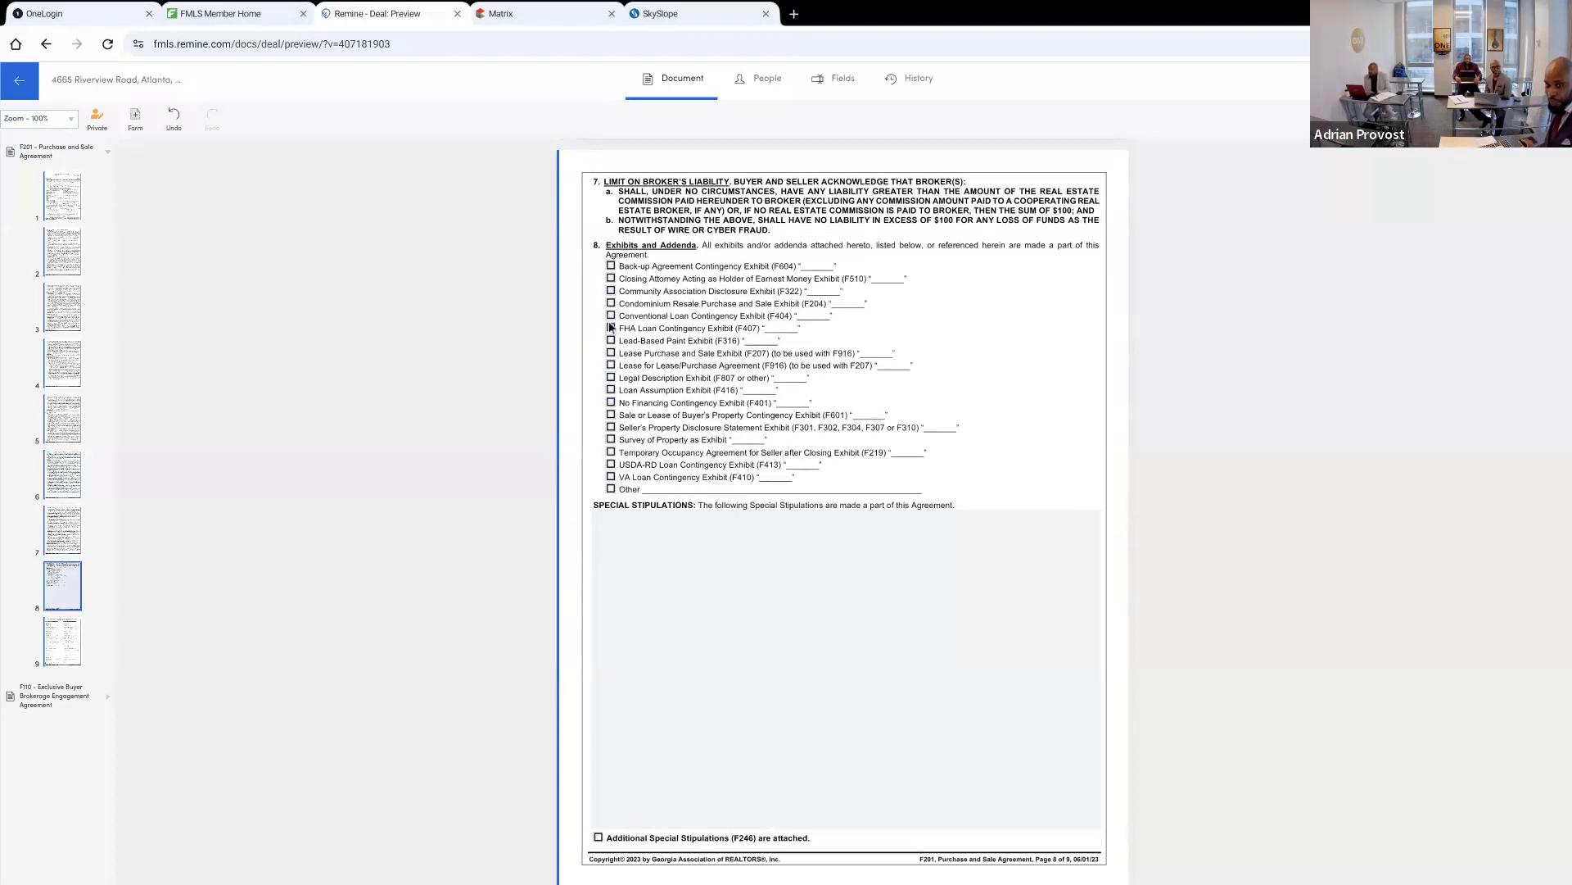
pyautogui.click(611, 403)
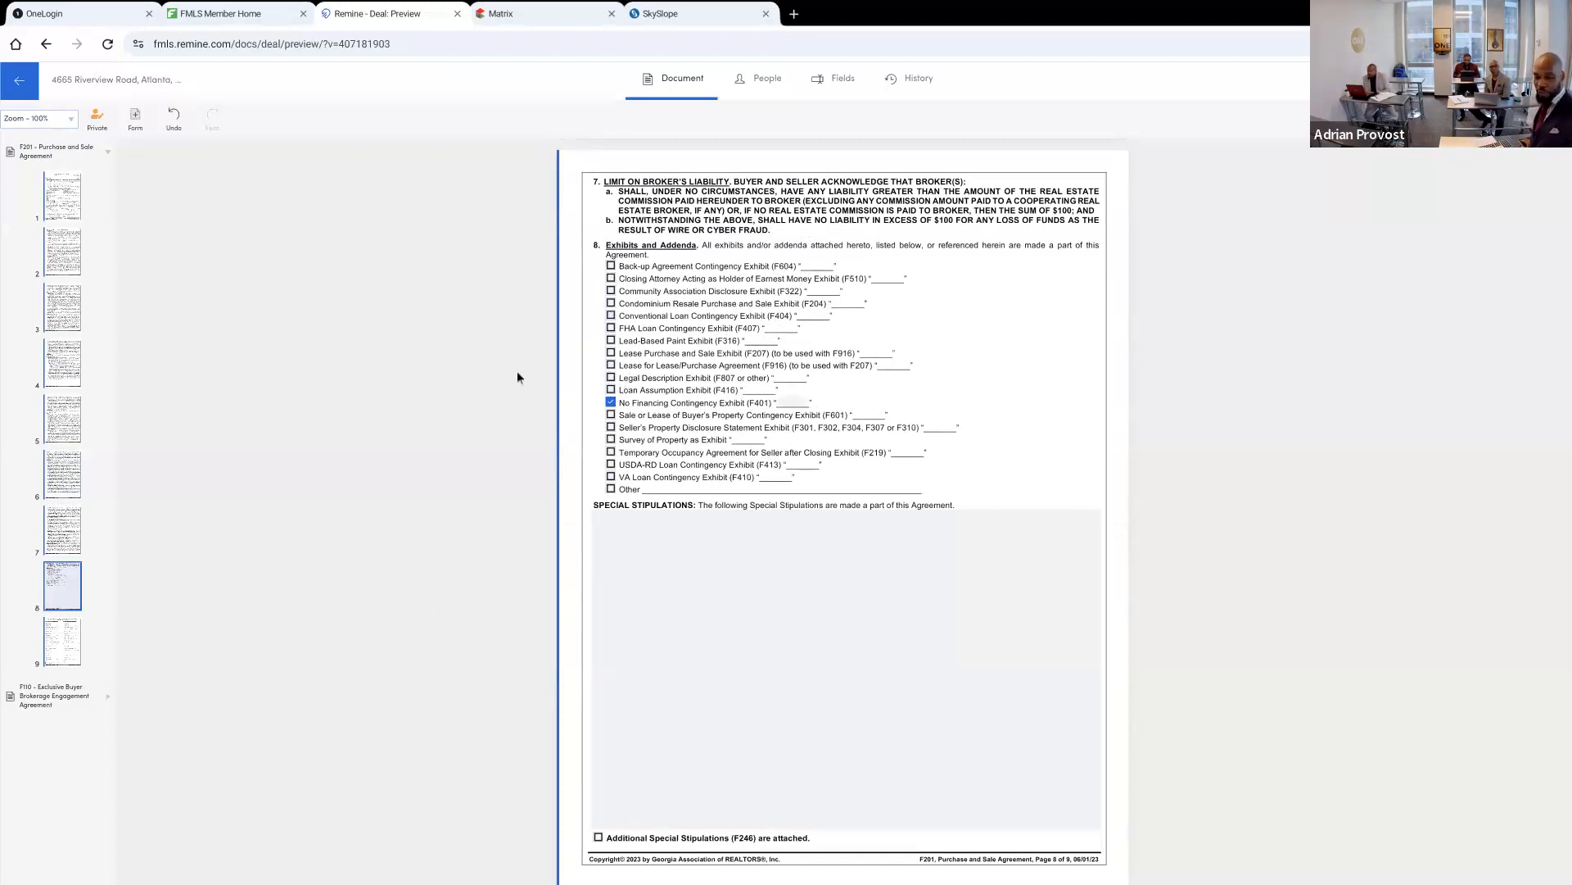
pyautogui.click(611, 279)
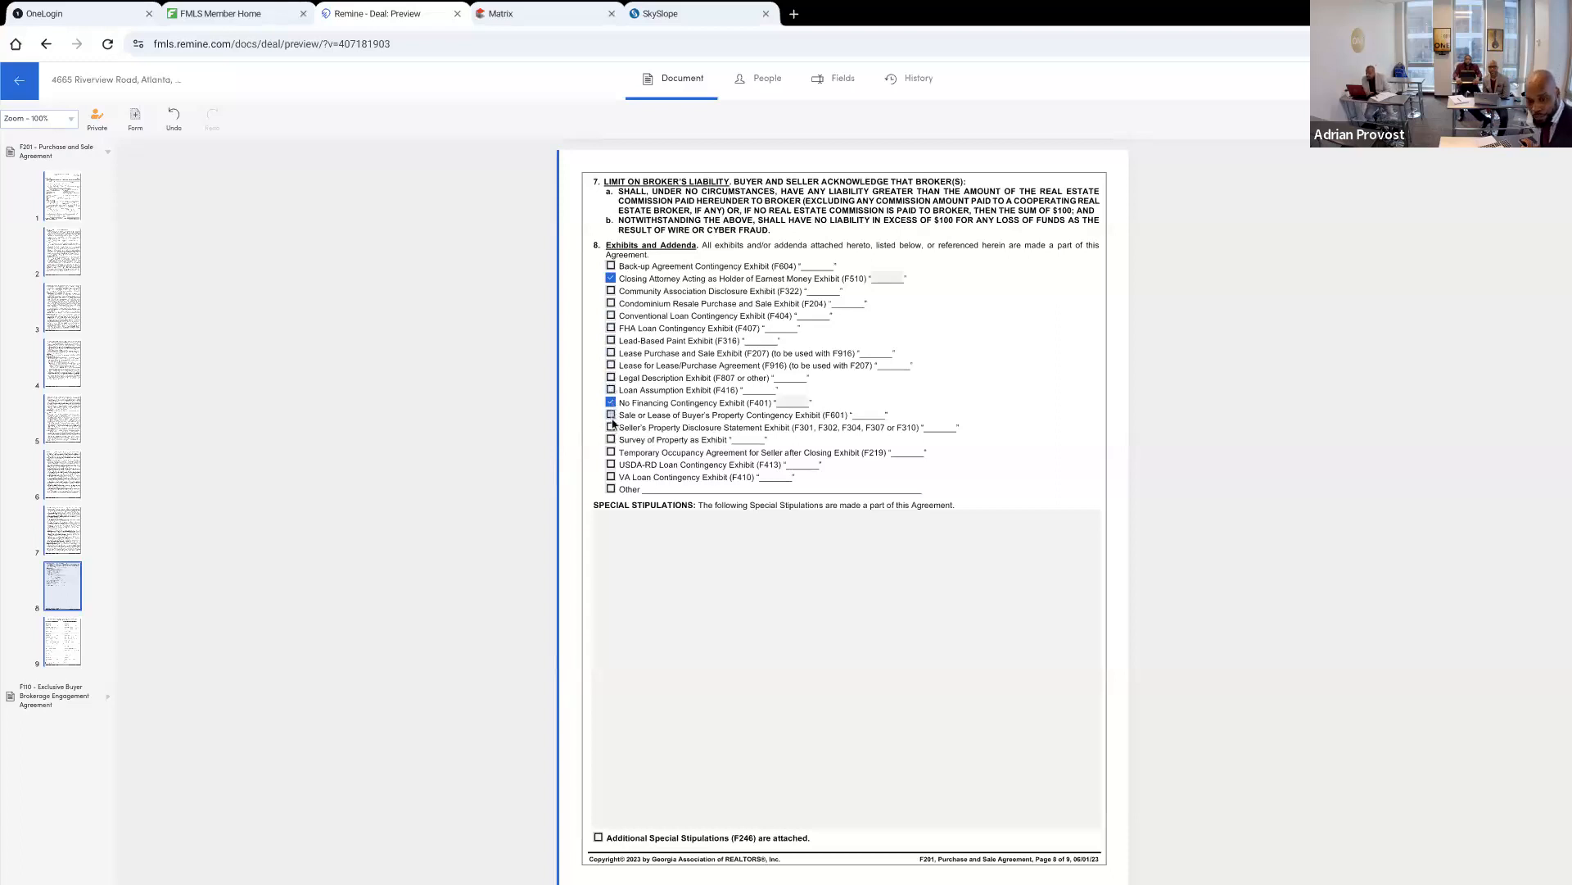
pyautogui.click(610, 377)
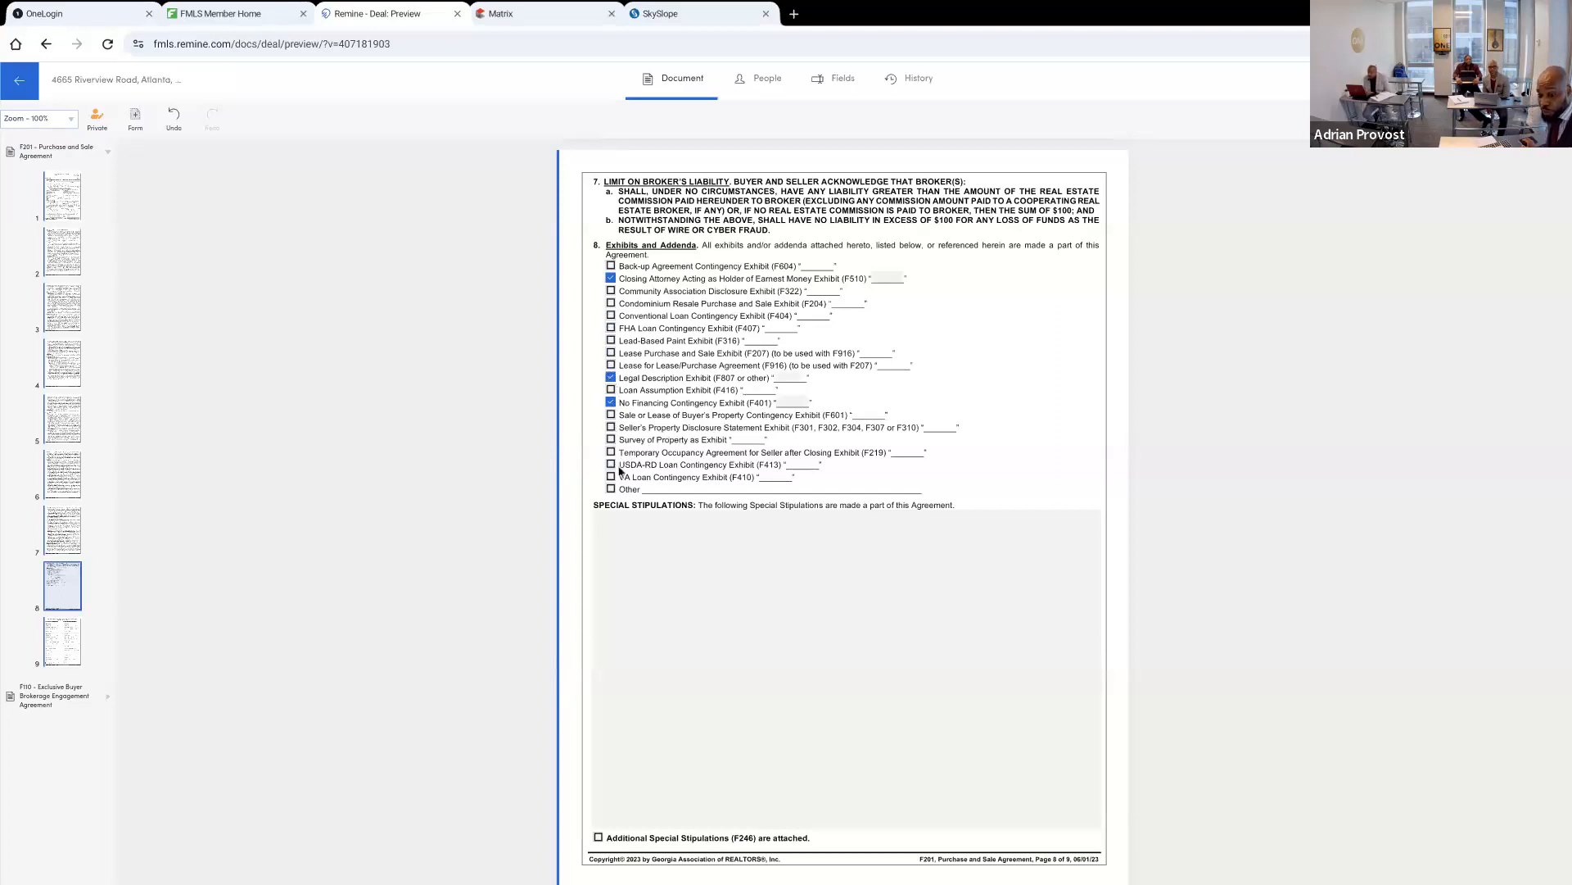
pyautogui.click(611, 427)
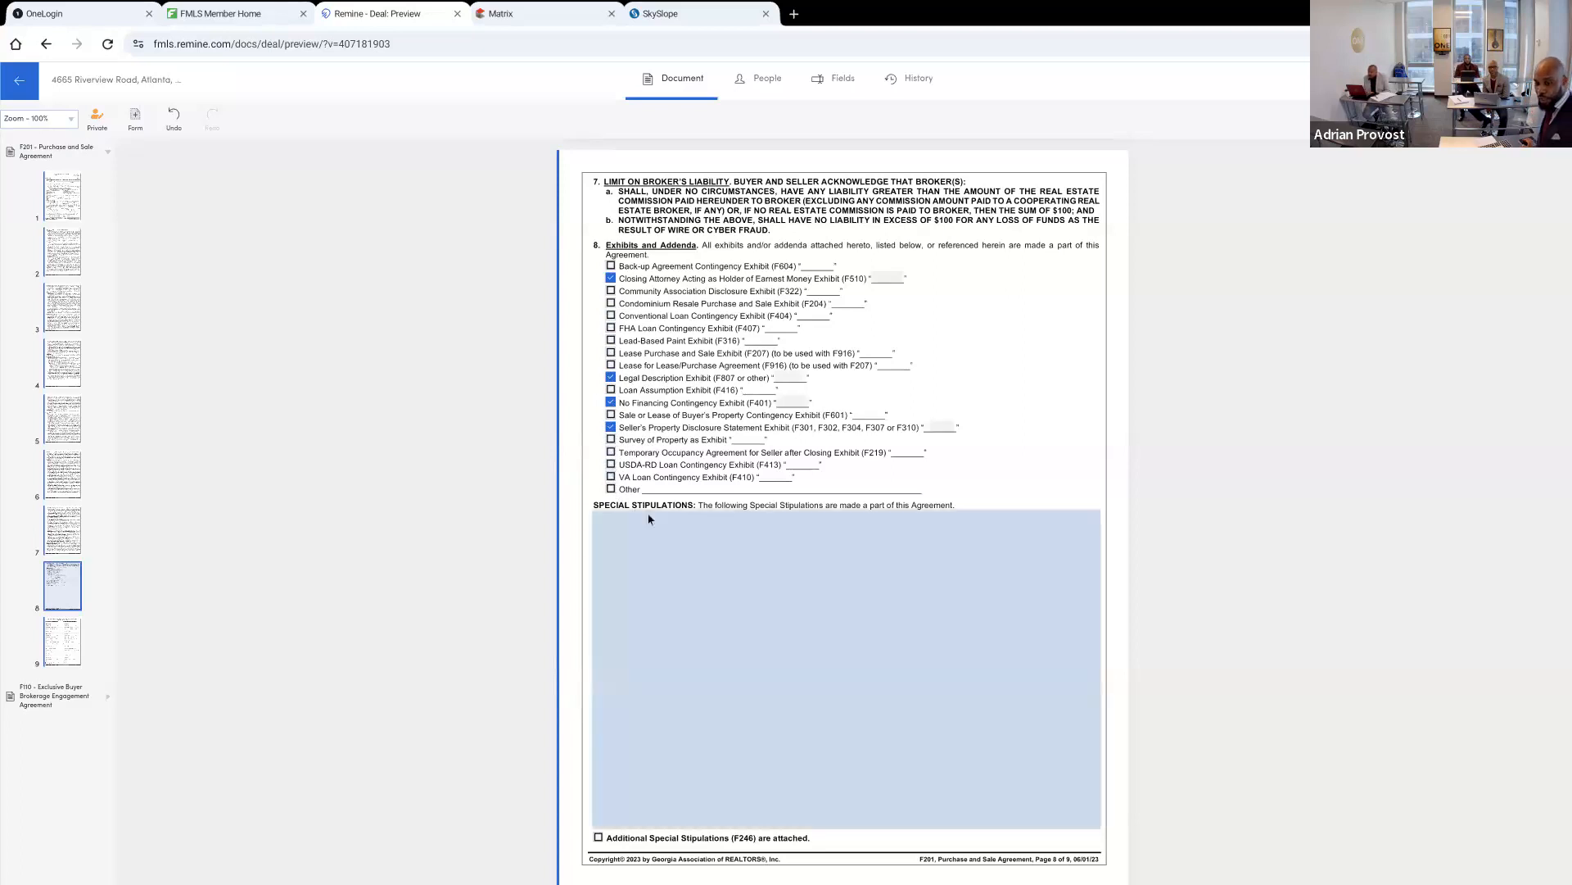
# Add the Georgia Association of Realtors finance clauses SS 502 Bankruptcy Contingency and SS 506 Exchange (Buyer Utilizing Section 1031) to the Special Stipulations
pyautogui.scroll(3, 643, 510)
pyautogui.scroll(10, 650, 518)
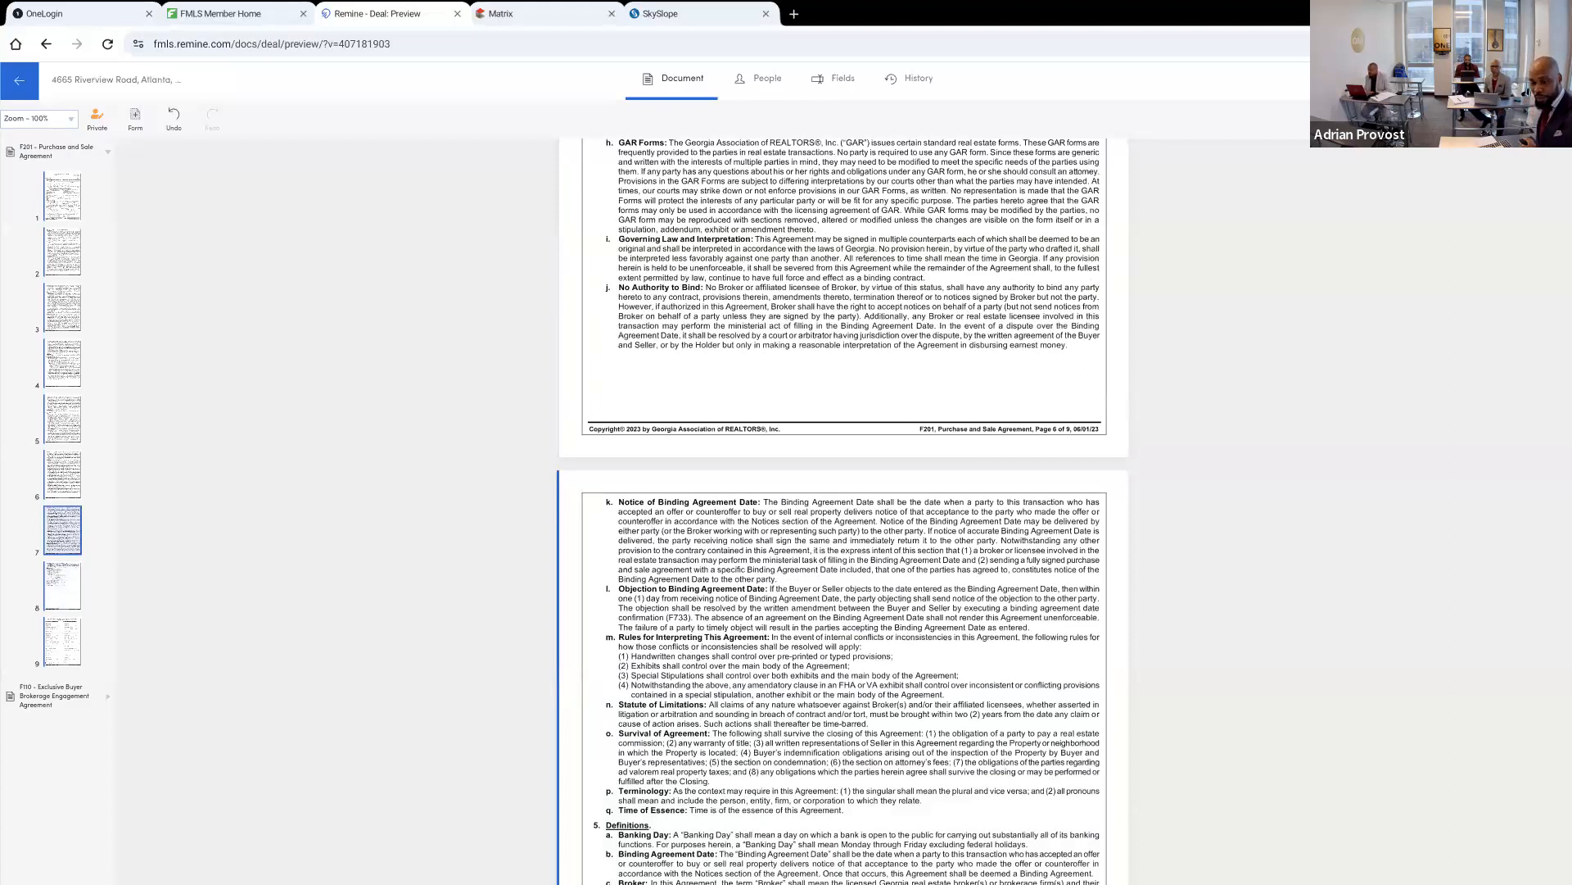
pyautogui.scroll(-20, 844, 508)
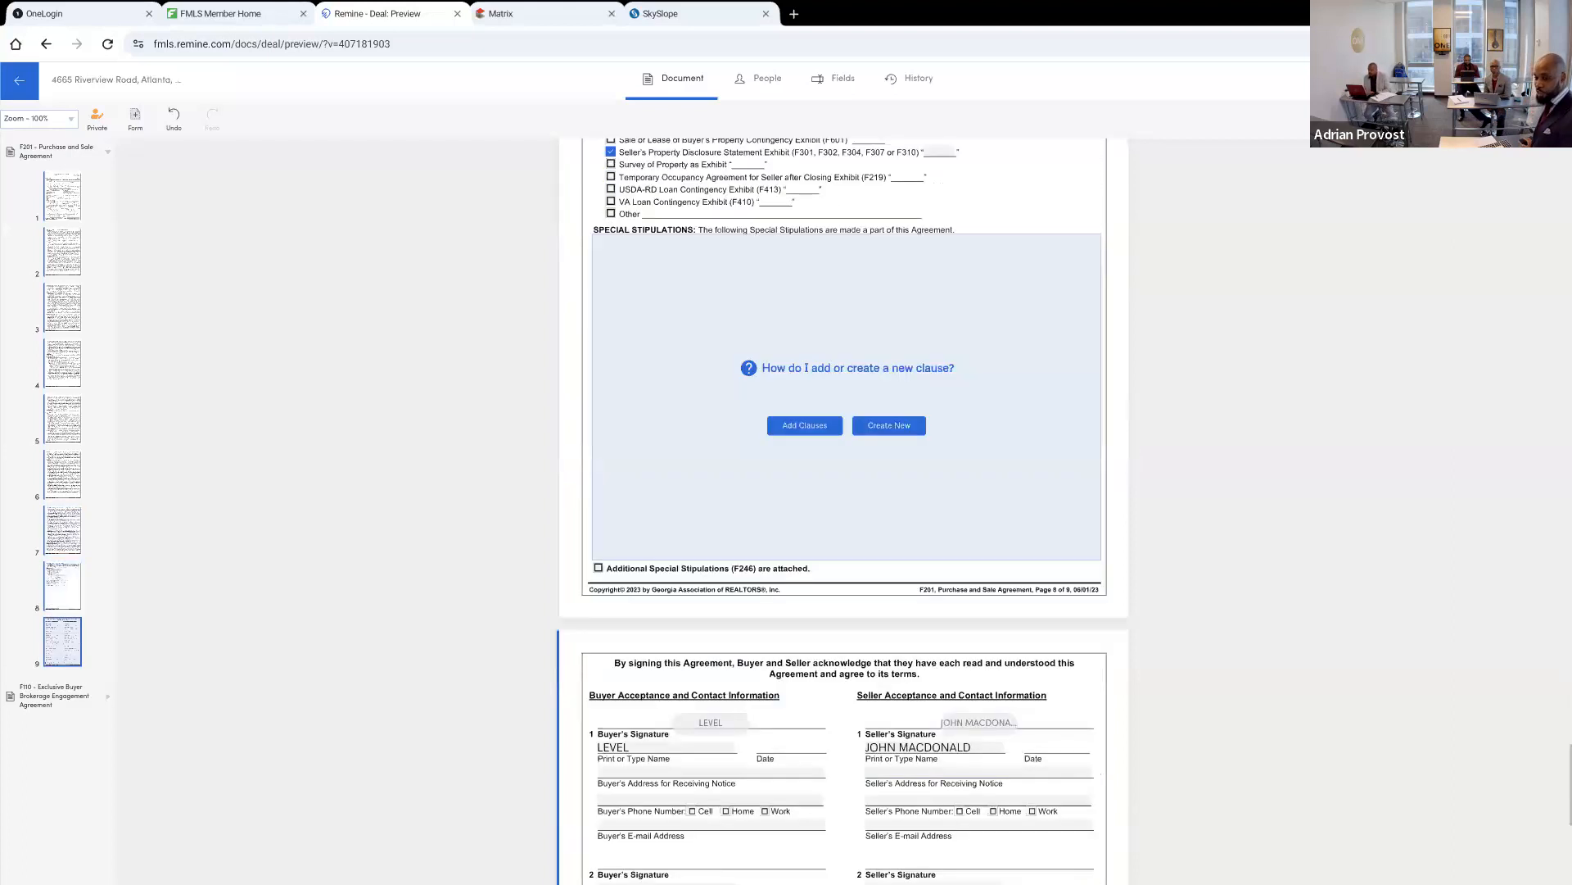
pyautogui.scroll(1, 667, 442)
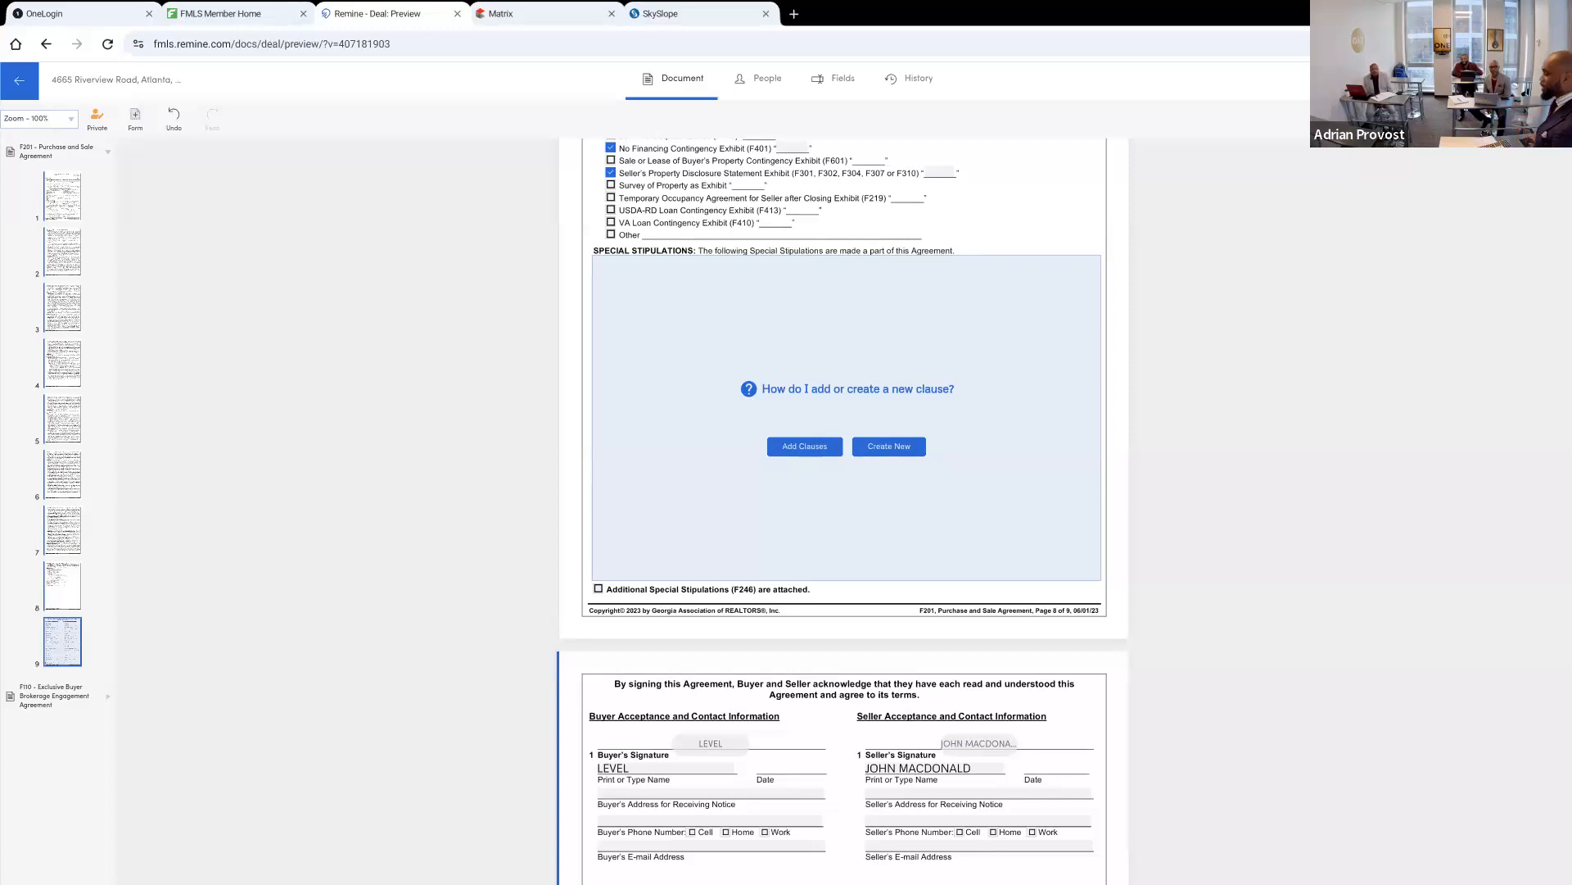
pyautogui.click(793, 453)
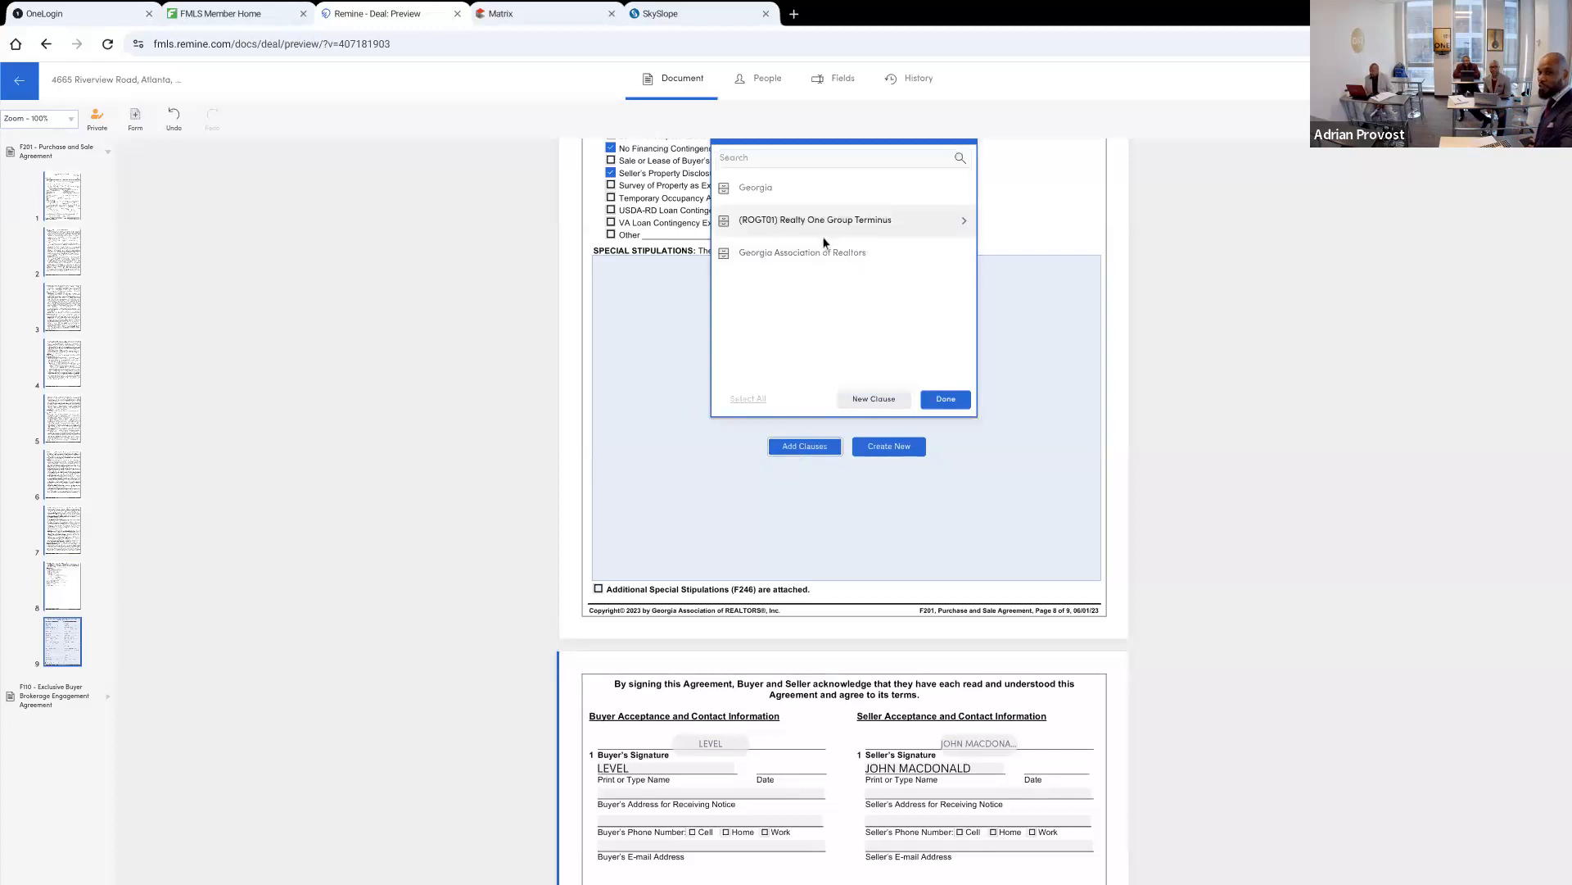
pyautogui.click(810, 252)
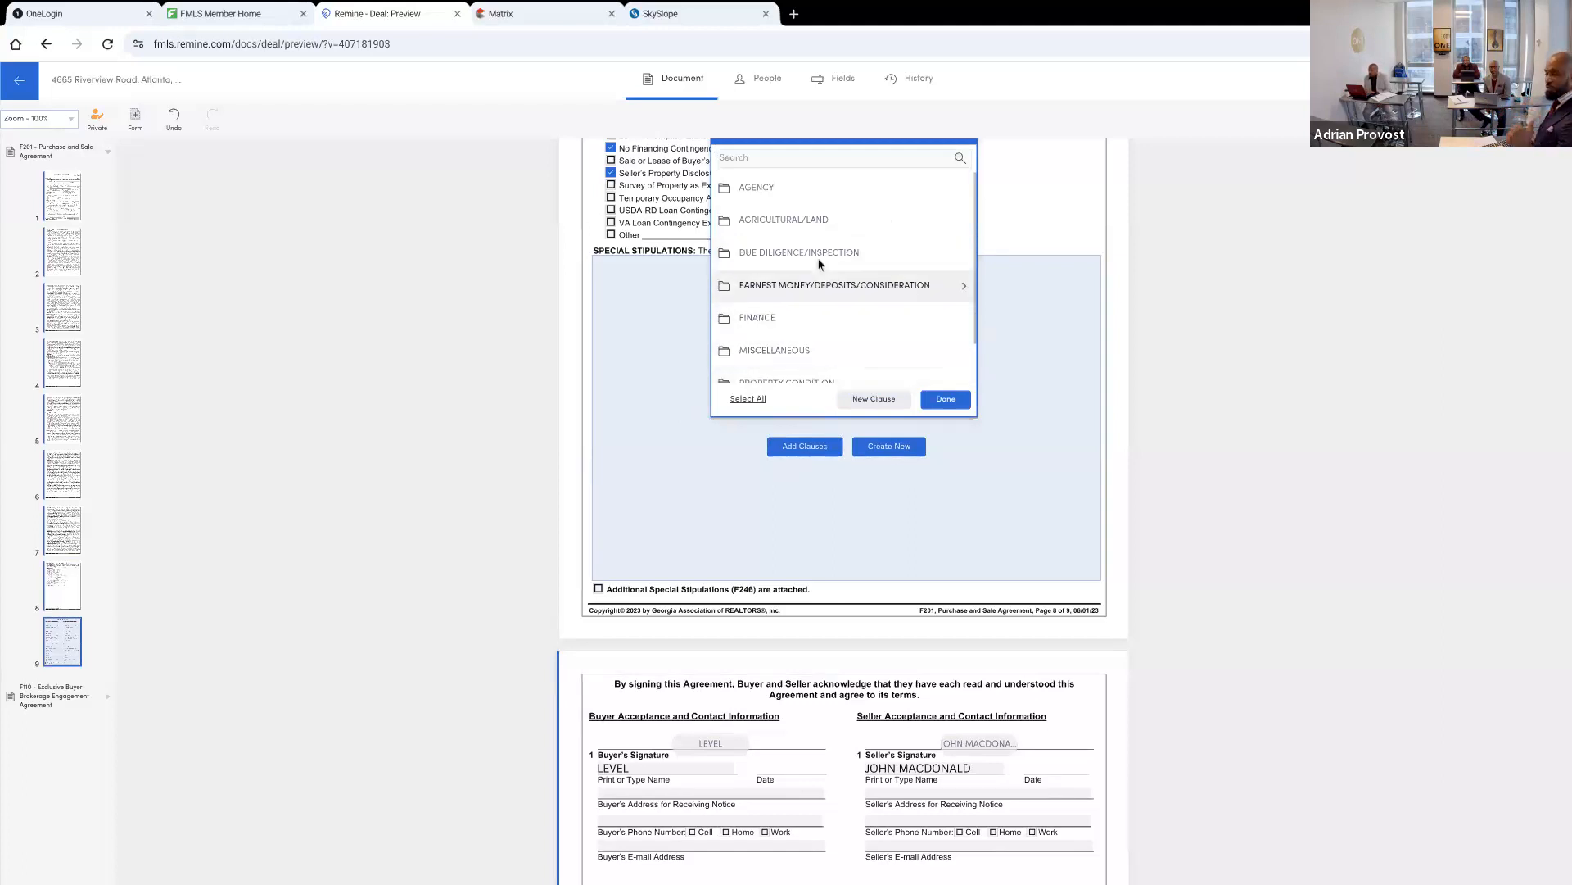
pyautogui.click(778, 316)
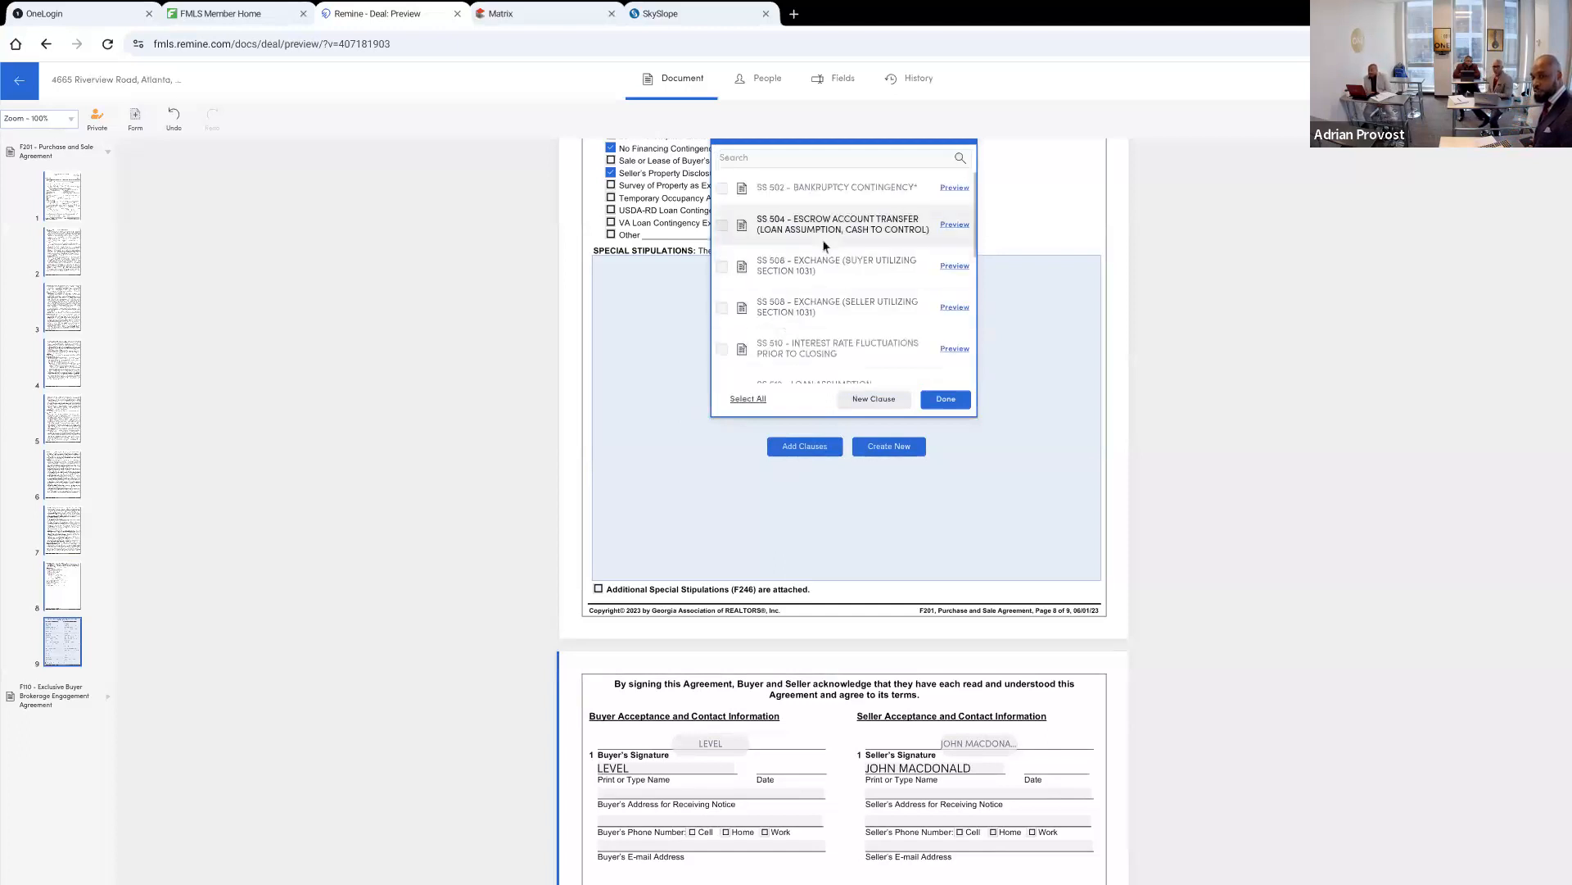
pyautogui.click(780, 189)
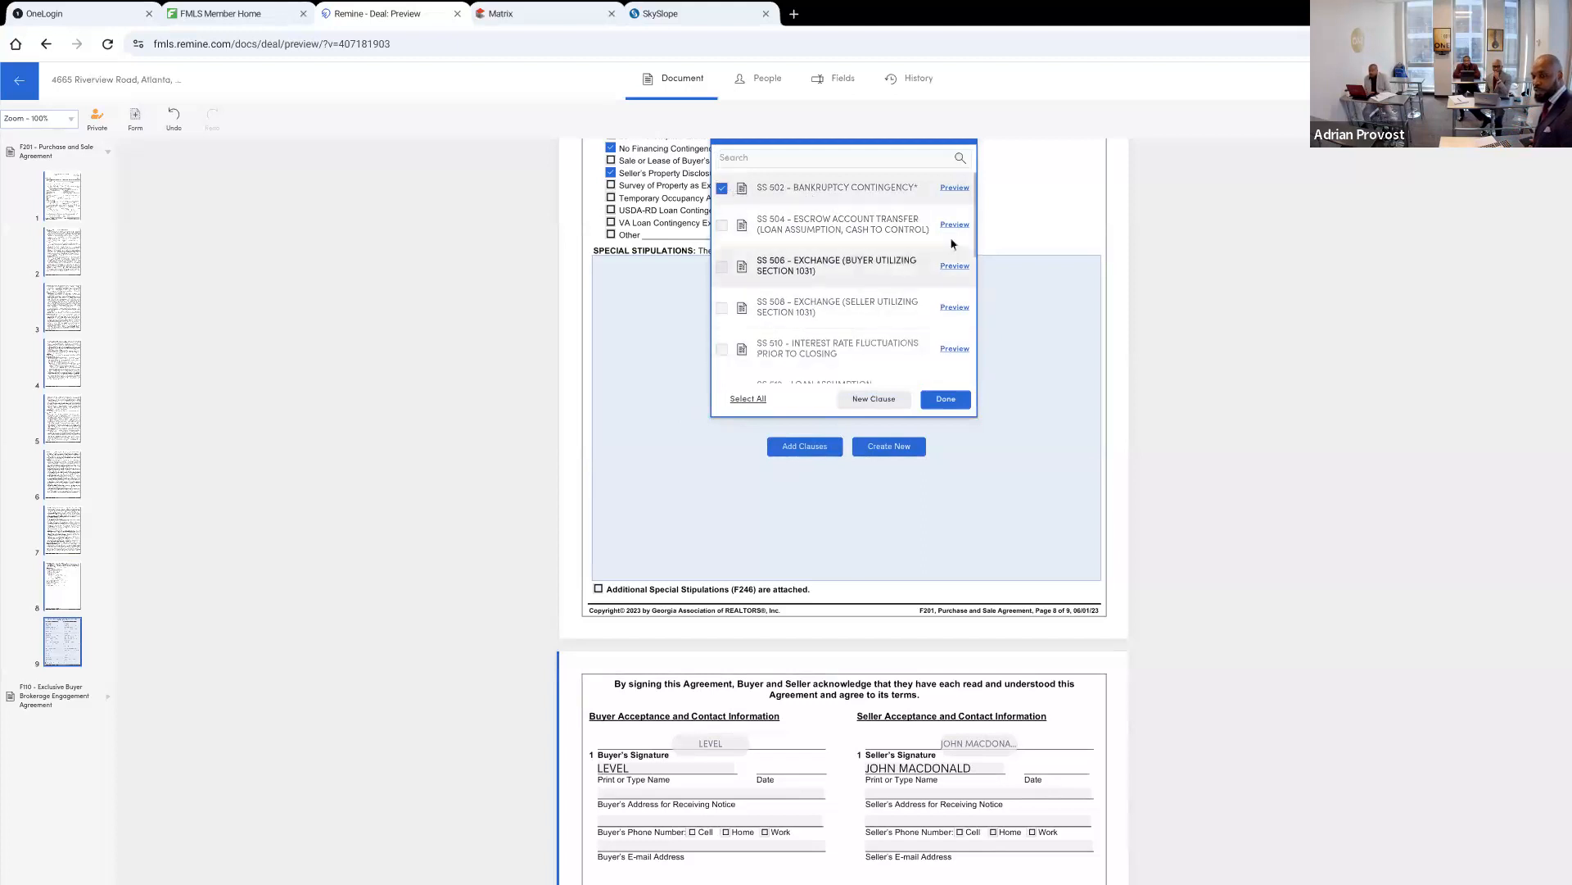
pyautogui.click(953, 187)
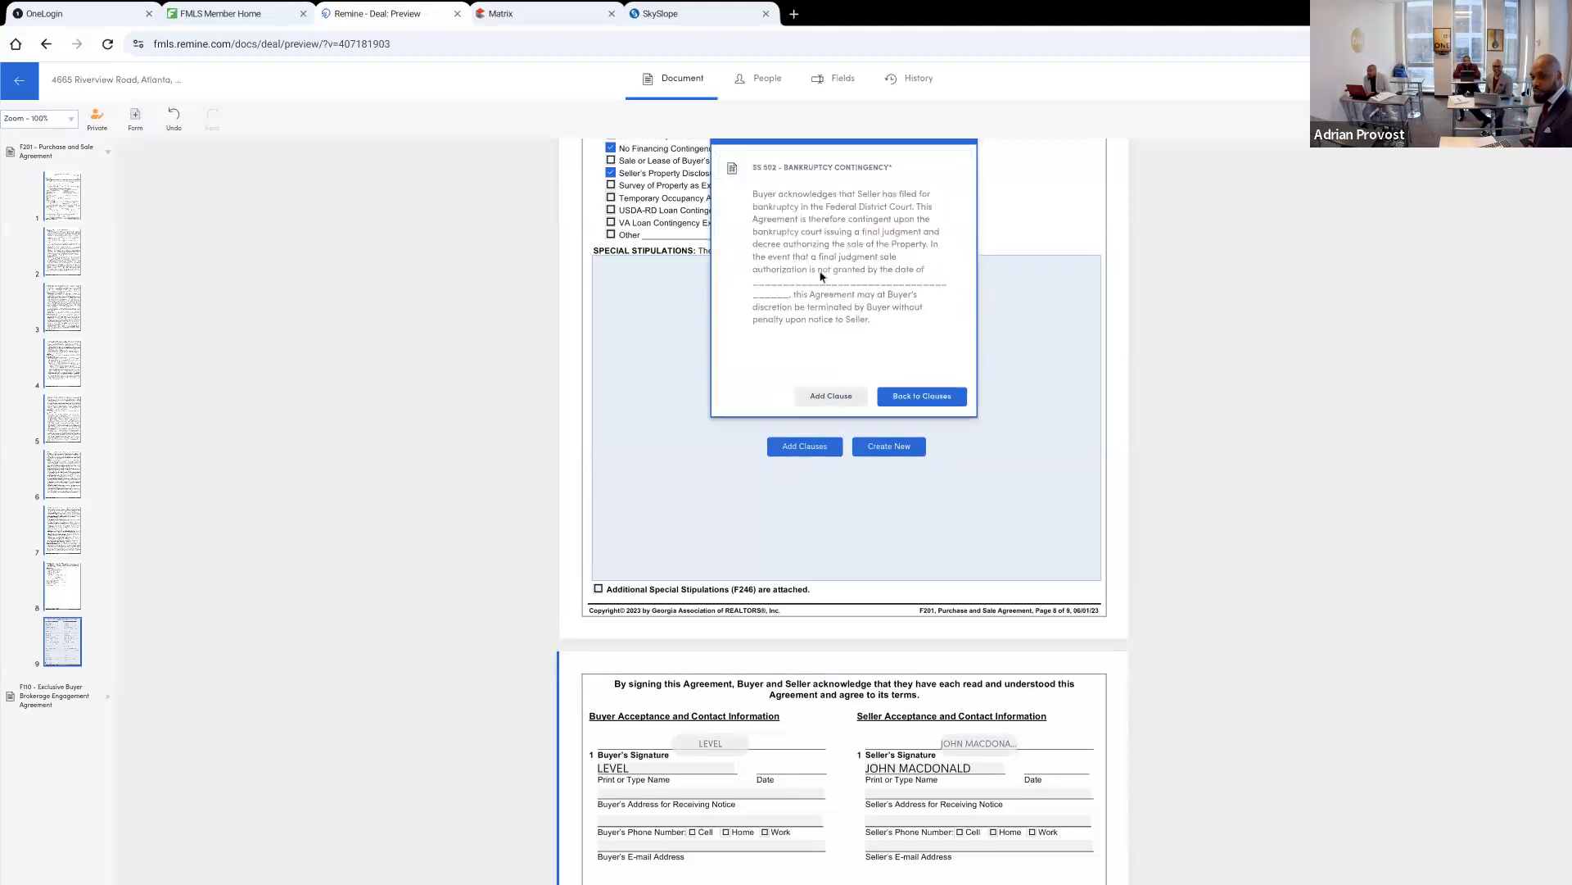
pyautogui.click(817, 399)
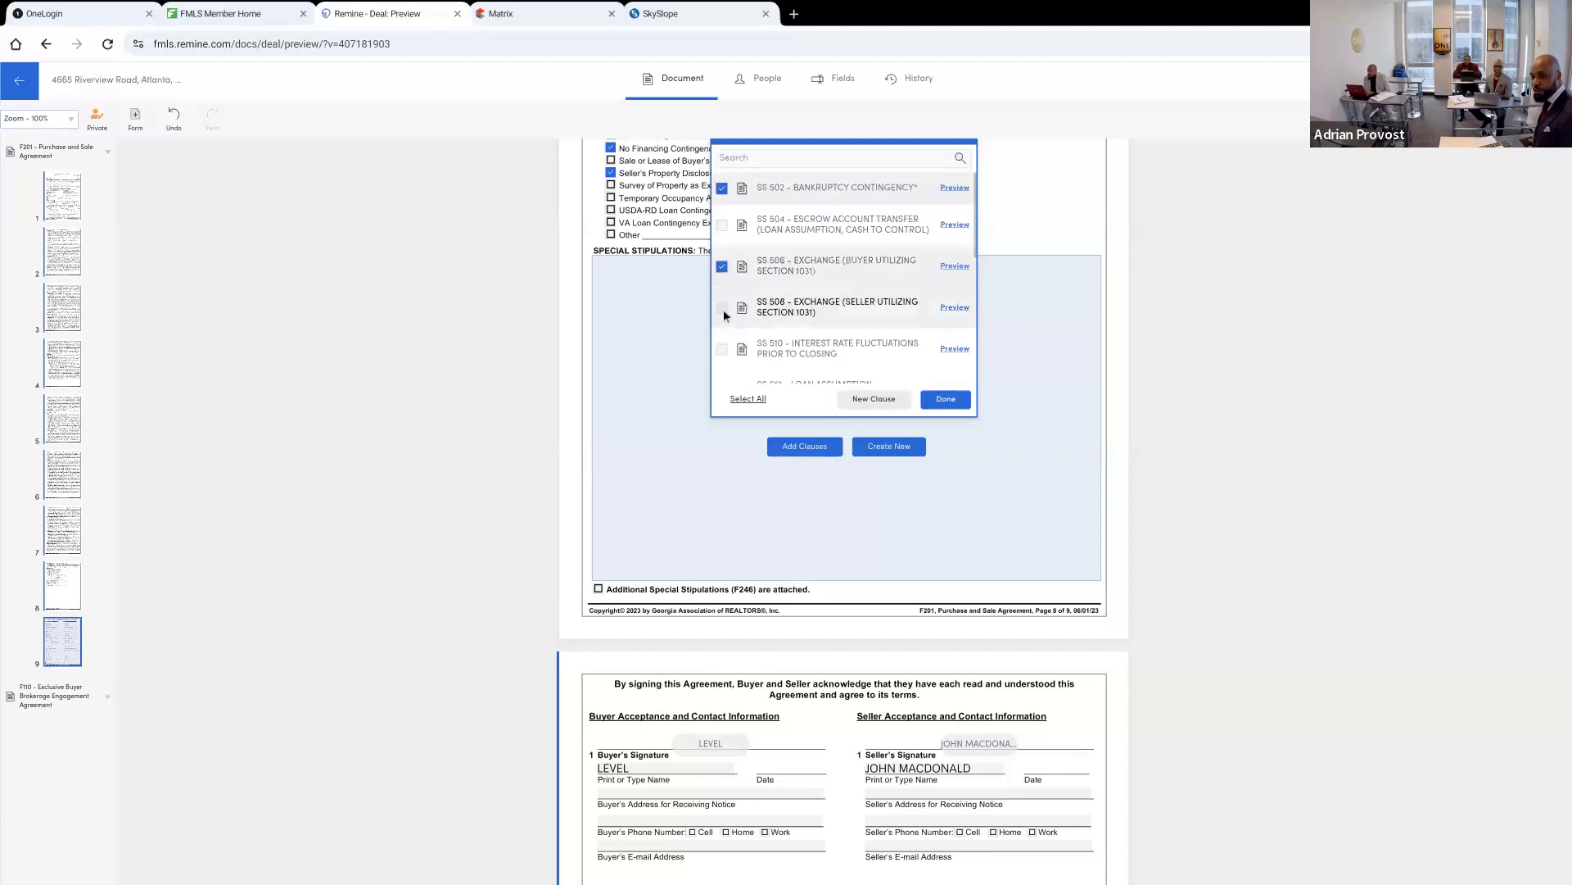
pyautogui.click(944, 399)
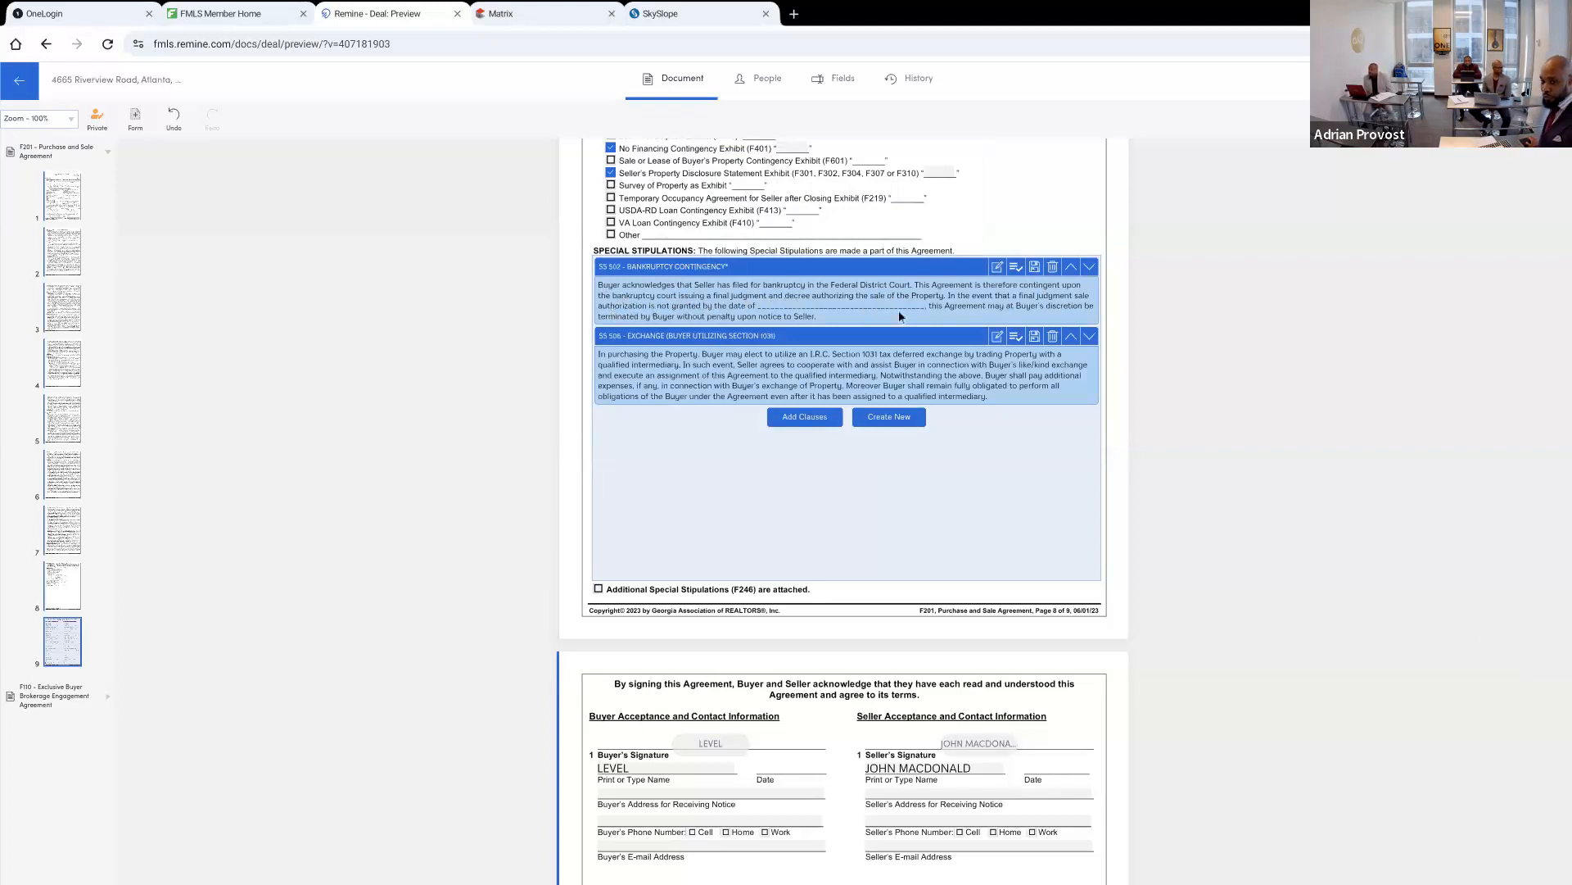
pyautogui.click(817, 308)
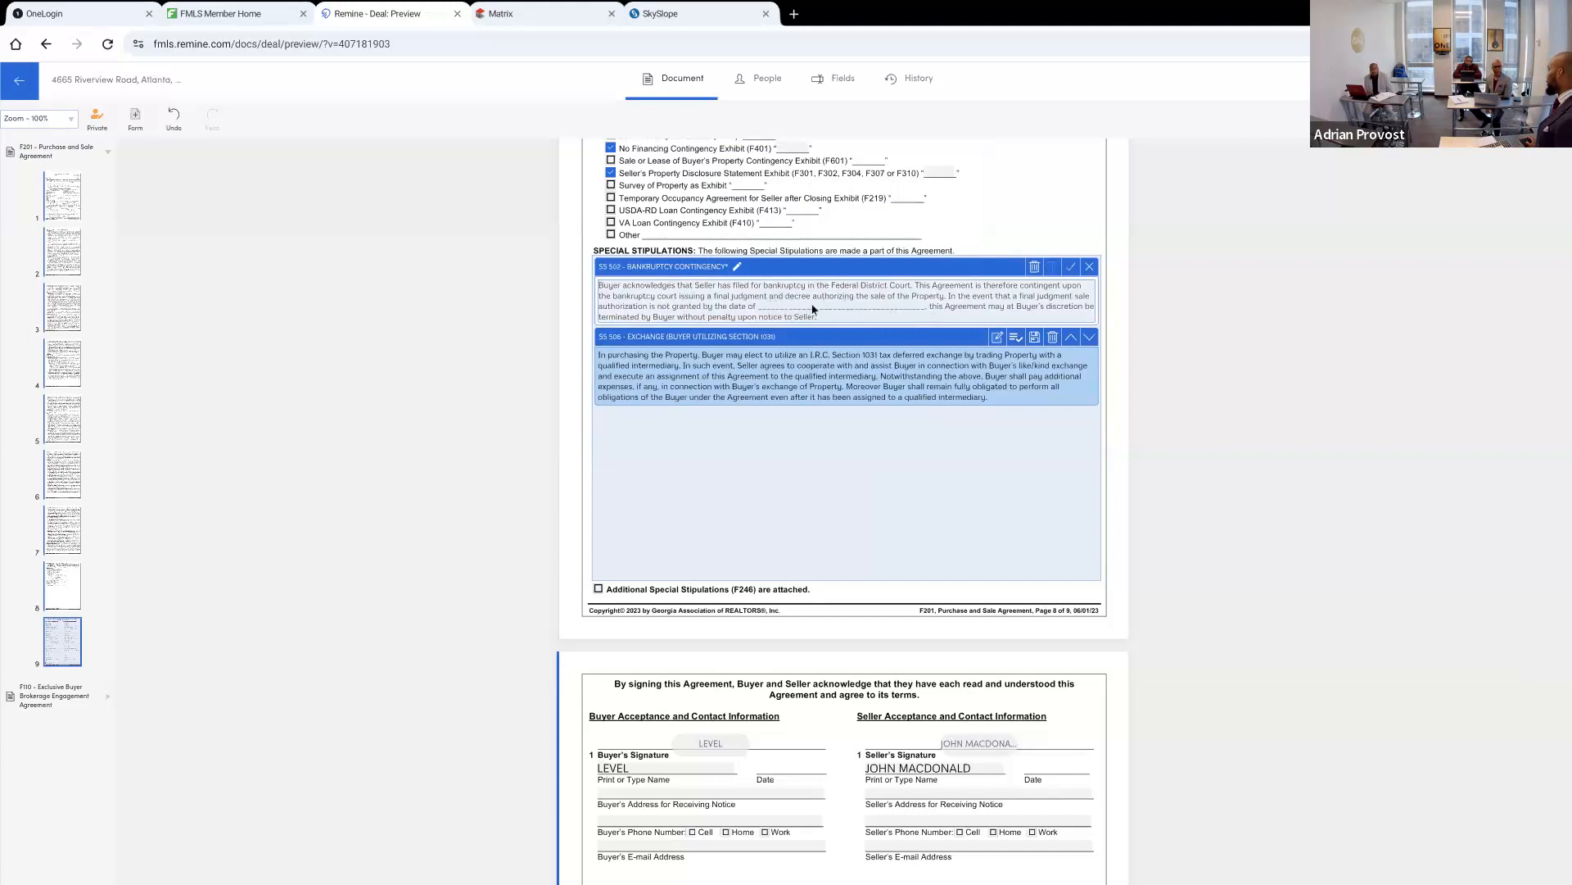
pyautogui.click(921, 505)
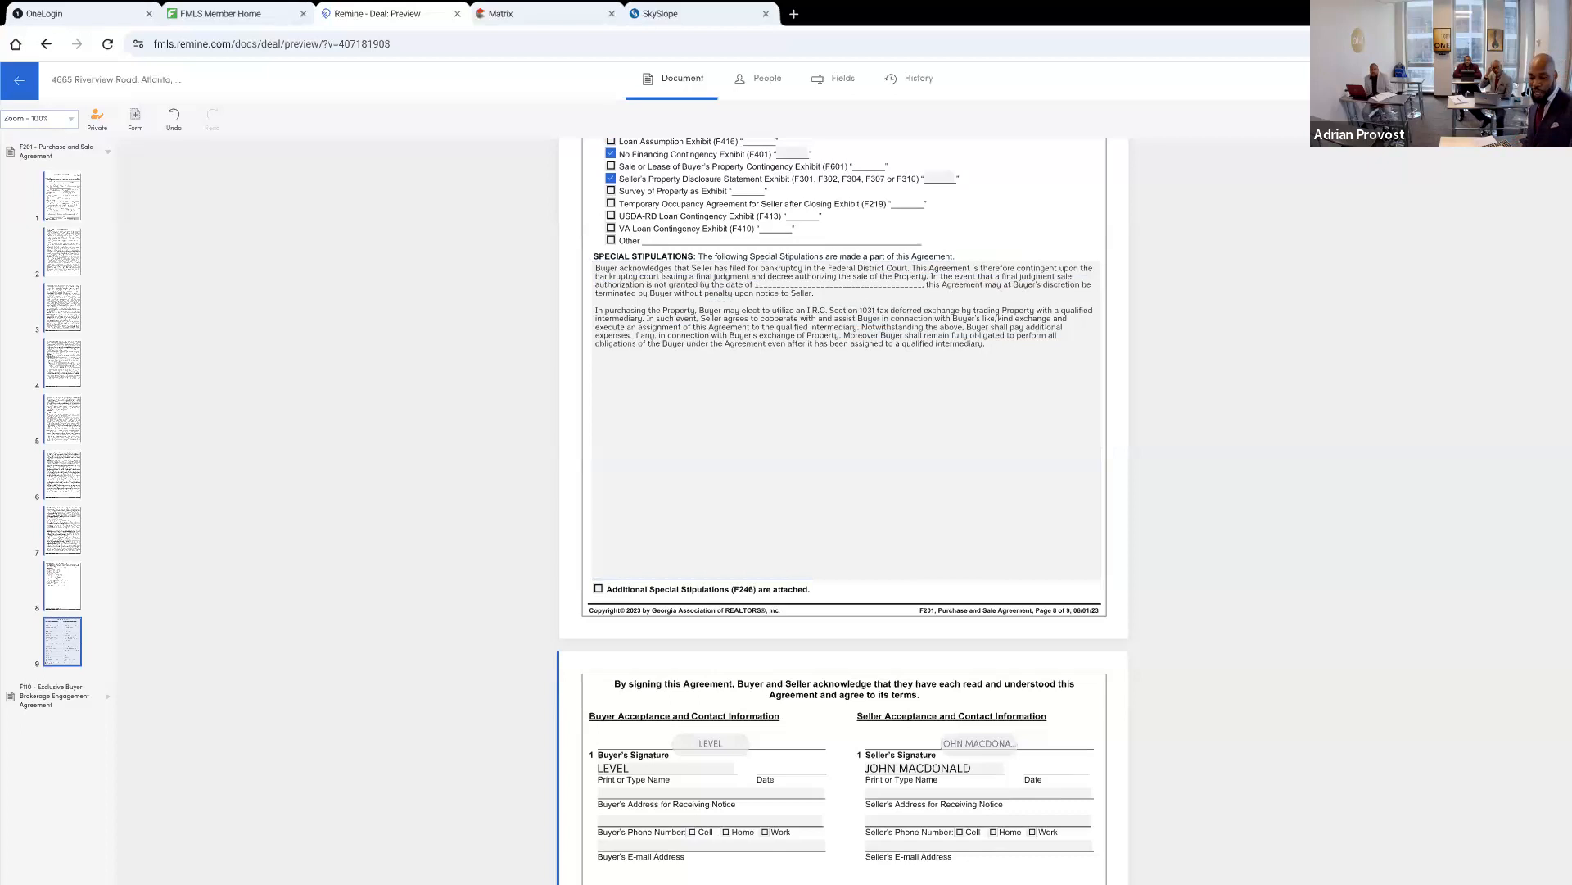
# Check the parties' and brokers' details on the agreement's signature page and open the F110 Exclusive Buyer Brokerage Engagement Agreement
pyautogui.scroll(-7, 843, 491)
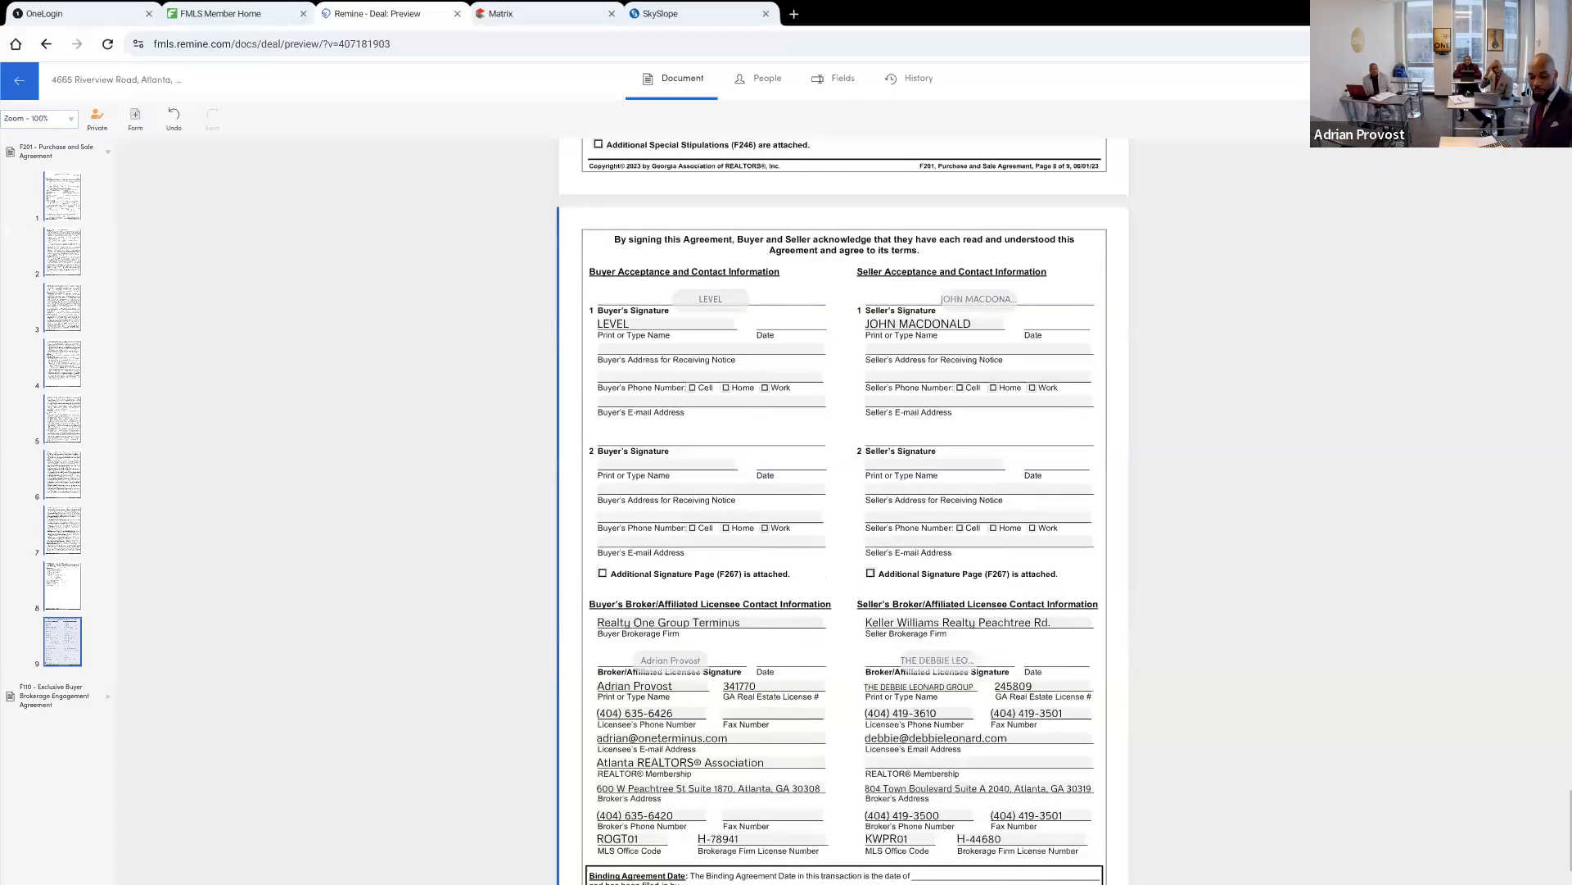
pyautogui.scroll(1, 844, 491)
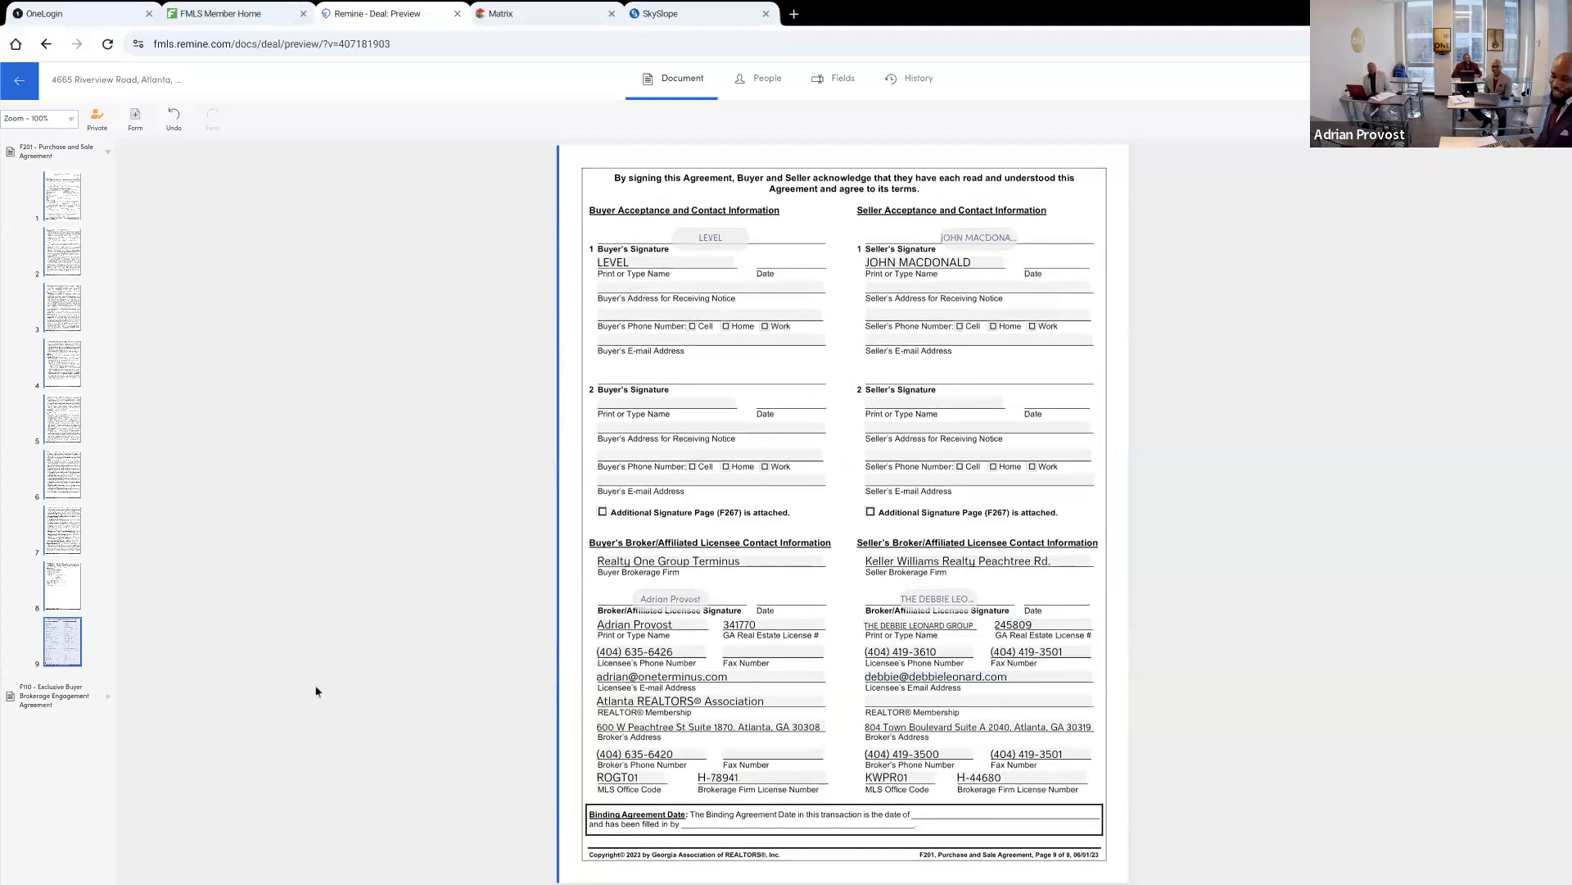
pyautogui.scroll(-1, 843, 491)
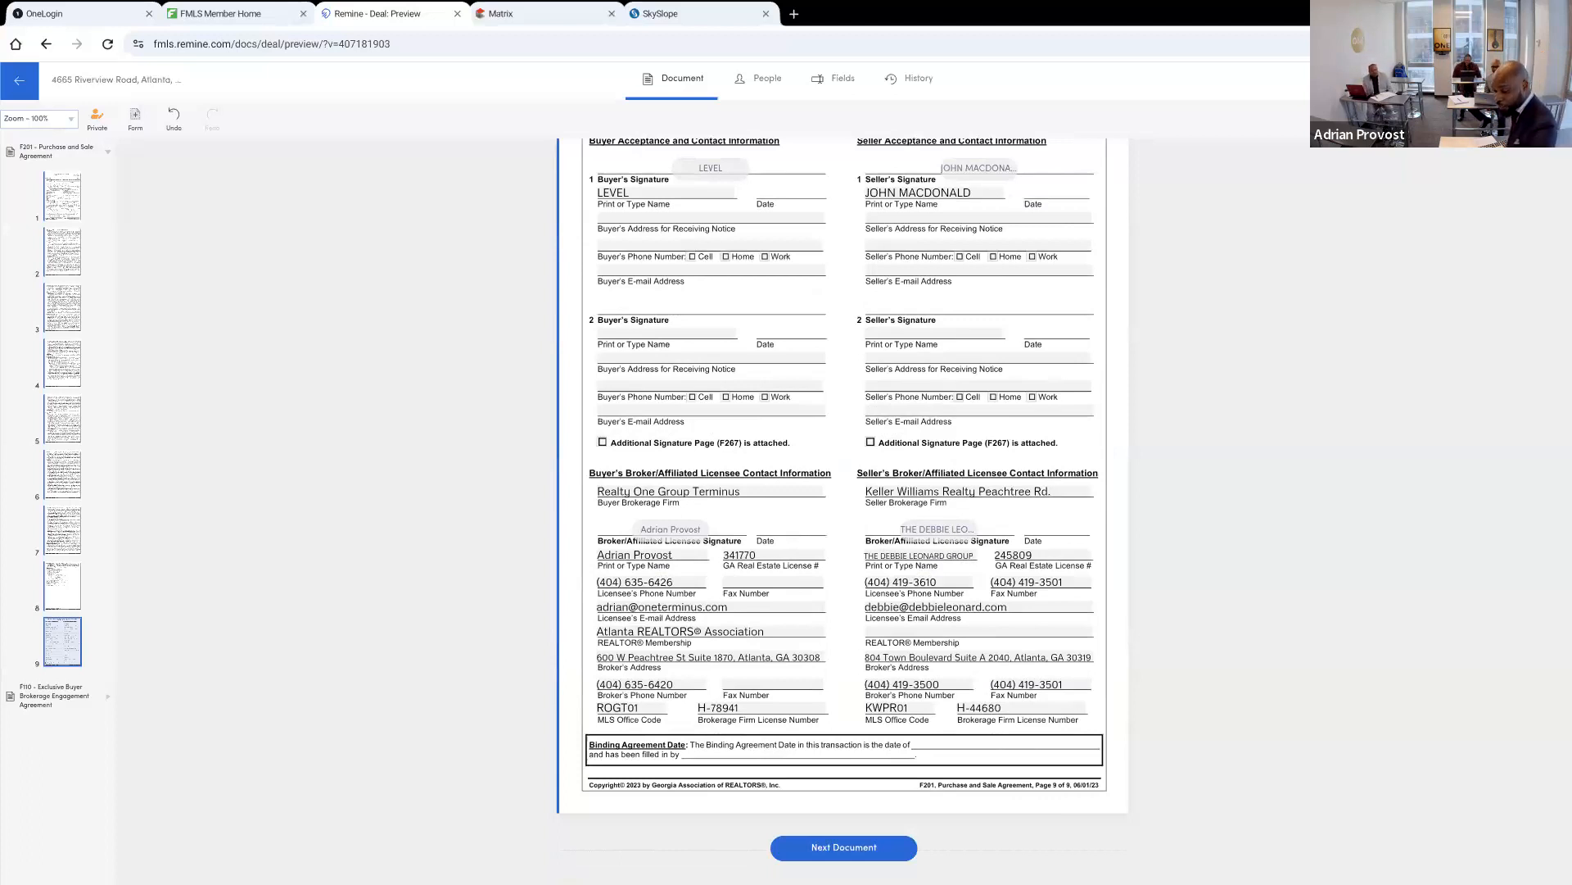
pyautogui.click(844, 847)
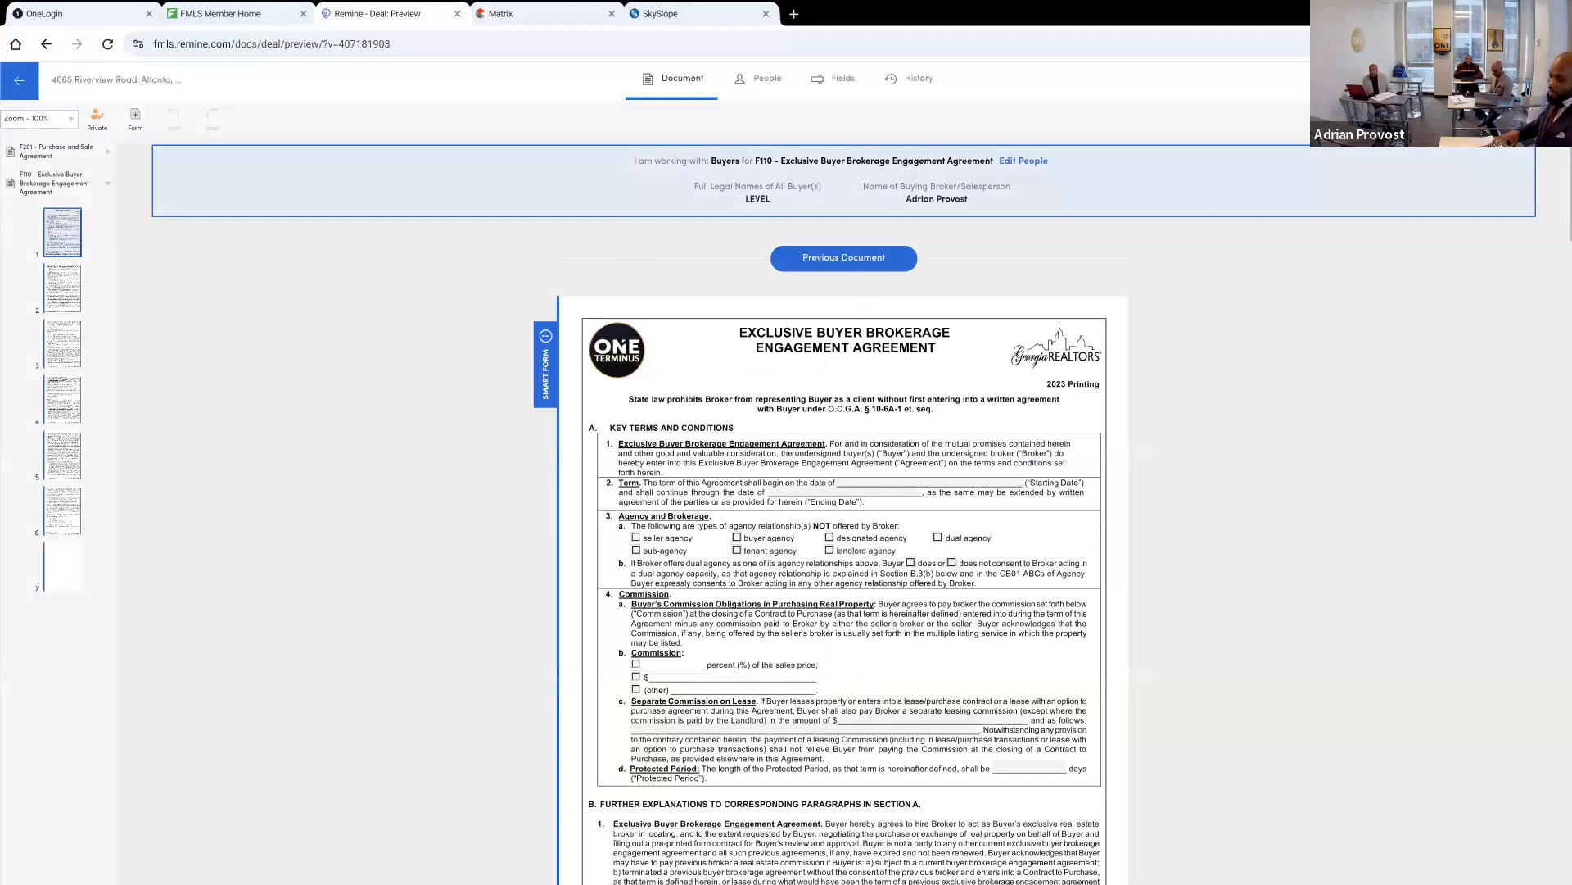
# Look over the first page of the Exclusive Buyer Brokerage Engagement Agreement and return to the F201 Purchase and Sale Agreement
pyautogui.scroll(-1, 843, 562)
pyautogui.scroll(-4, 844, 507)
pyautogui.scroll(5, 843, 508)
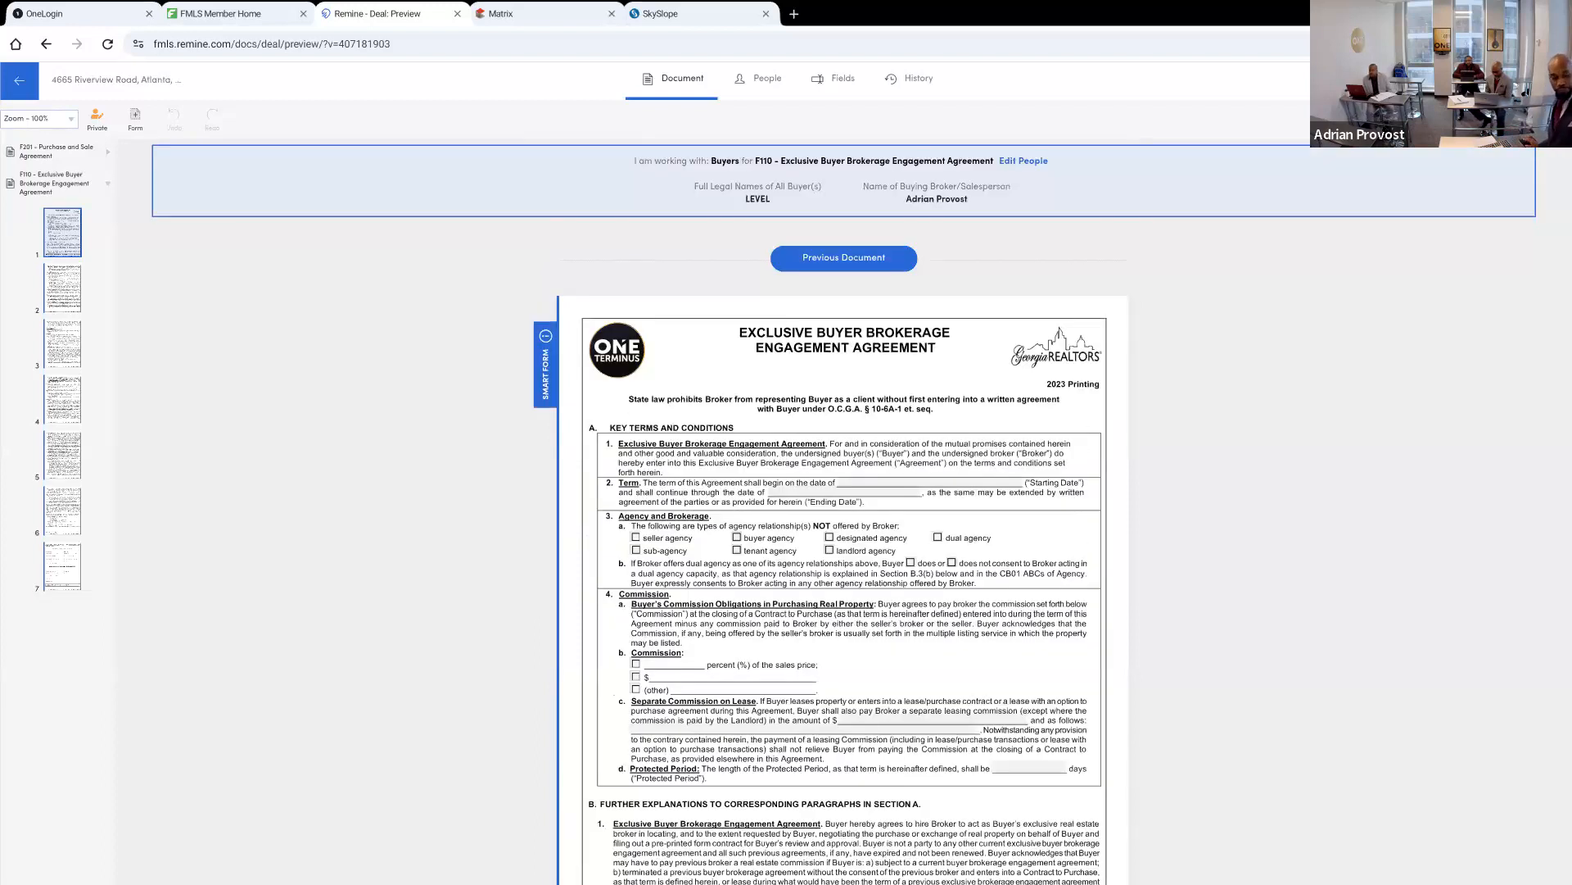
pyautogui.scroll(-4, 844, 508)
pyautogui.click(109, 184)
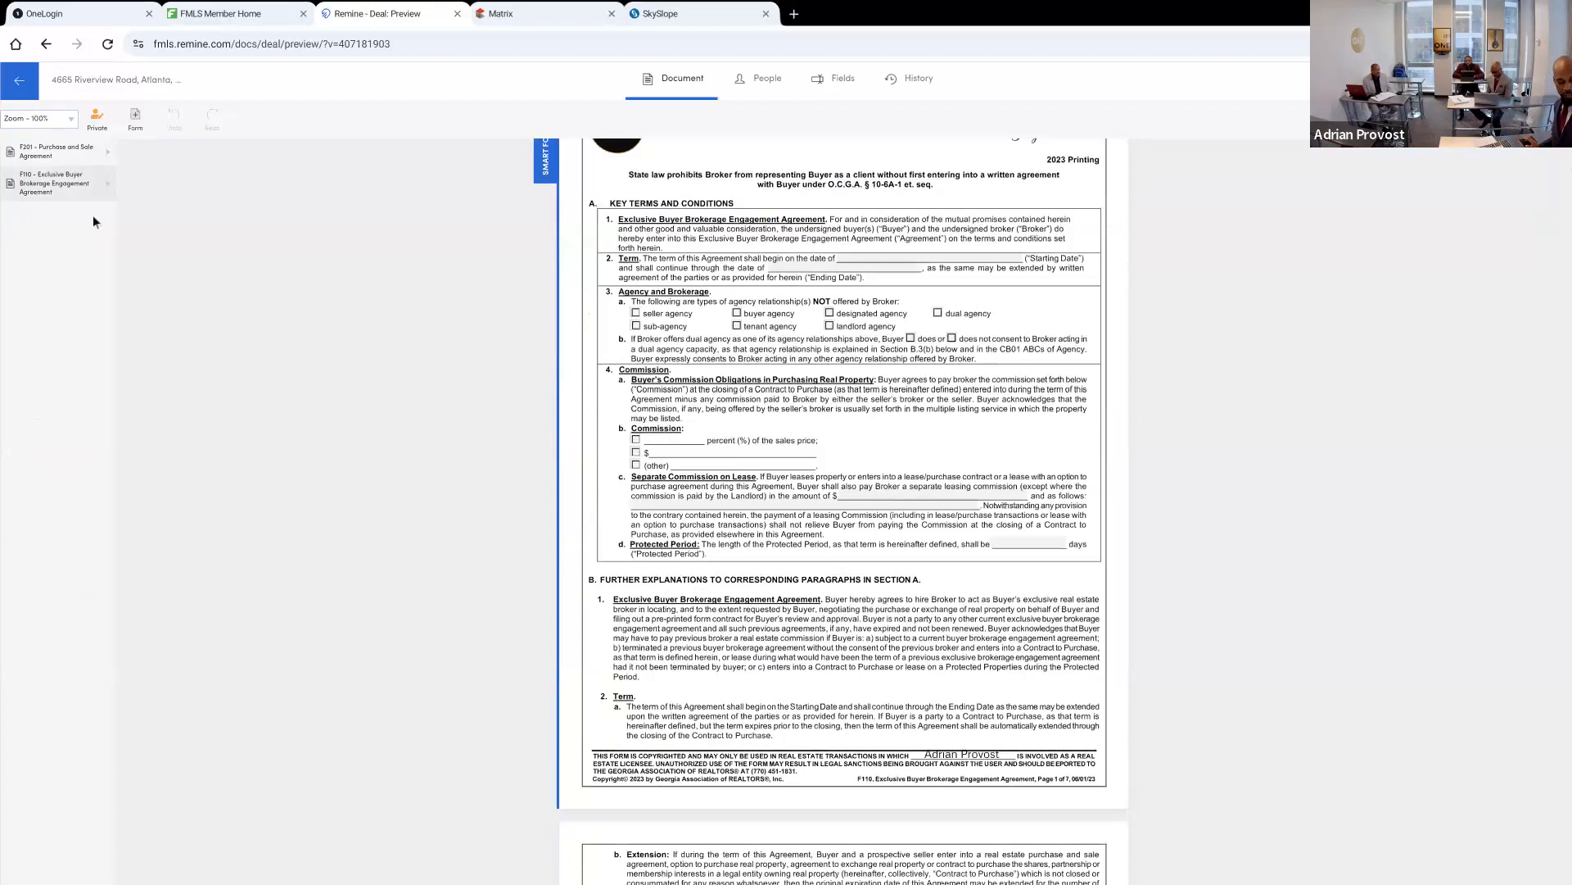
pyautogui.click(73, 151)
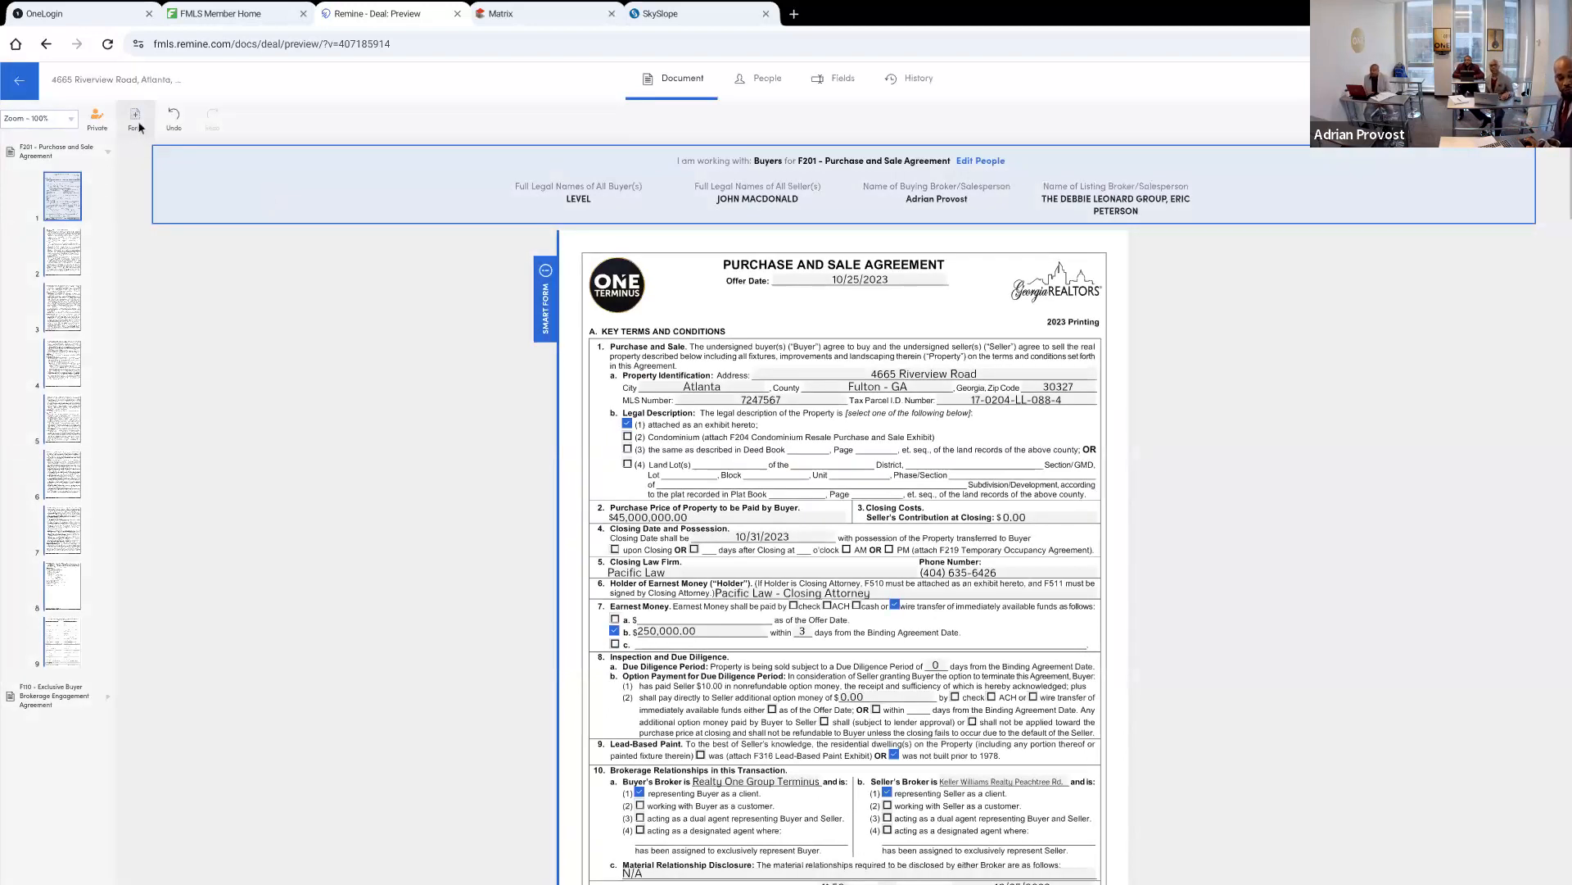
pyautogui.click(138, 123)
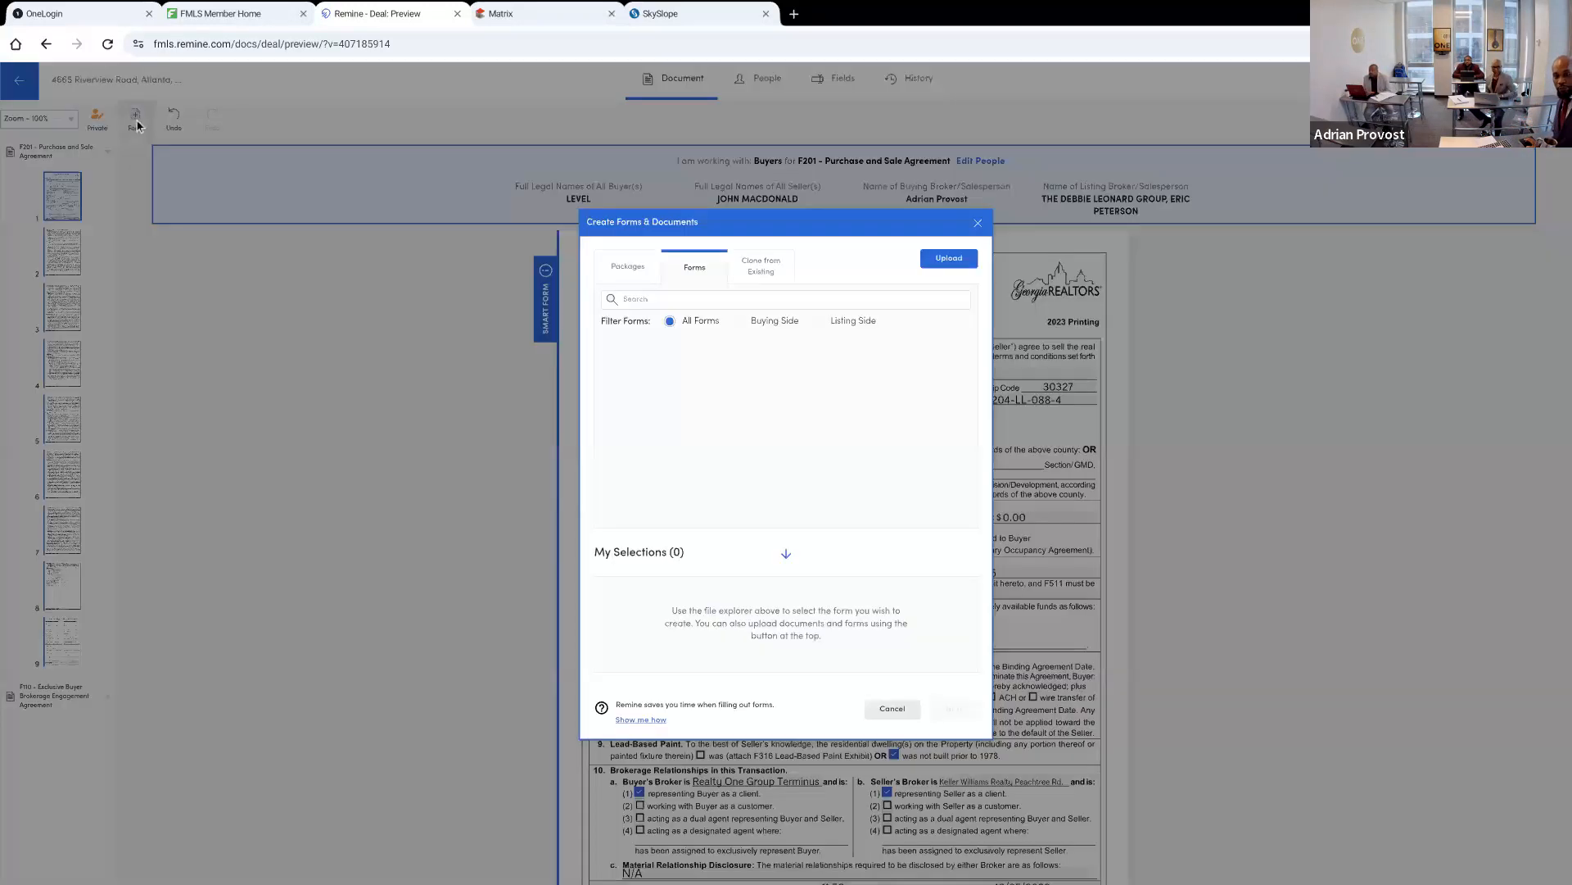
pyautogui.click(683, 303)
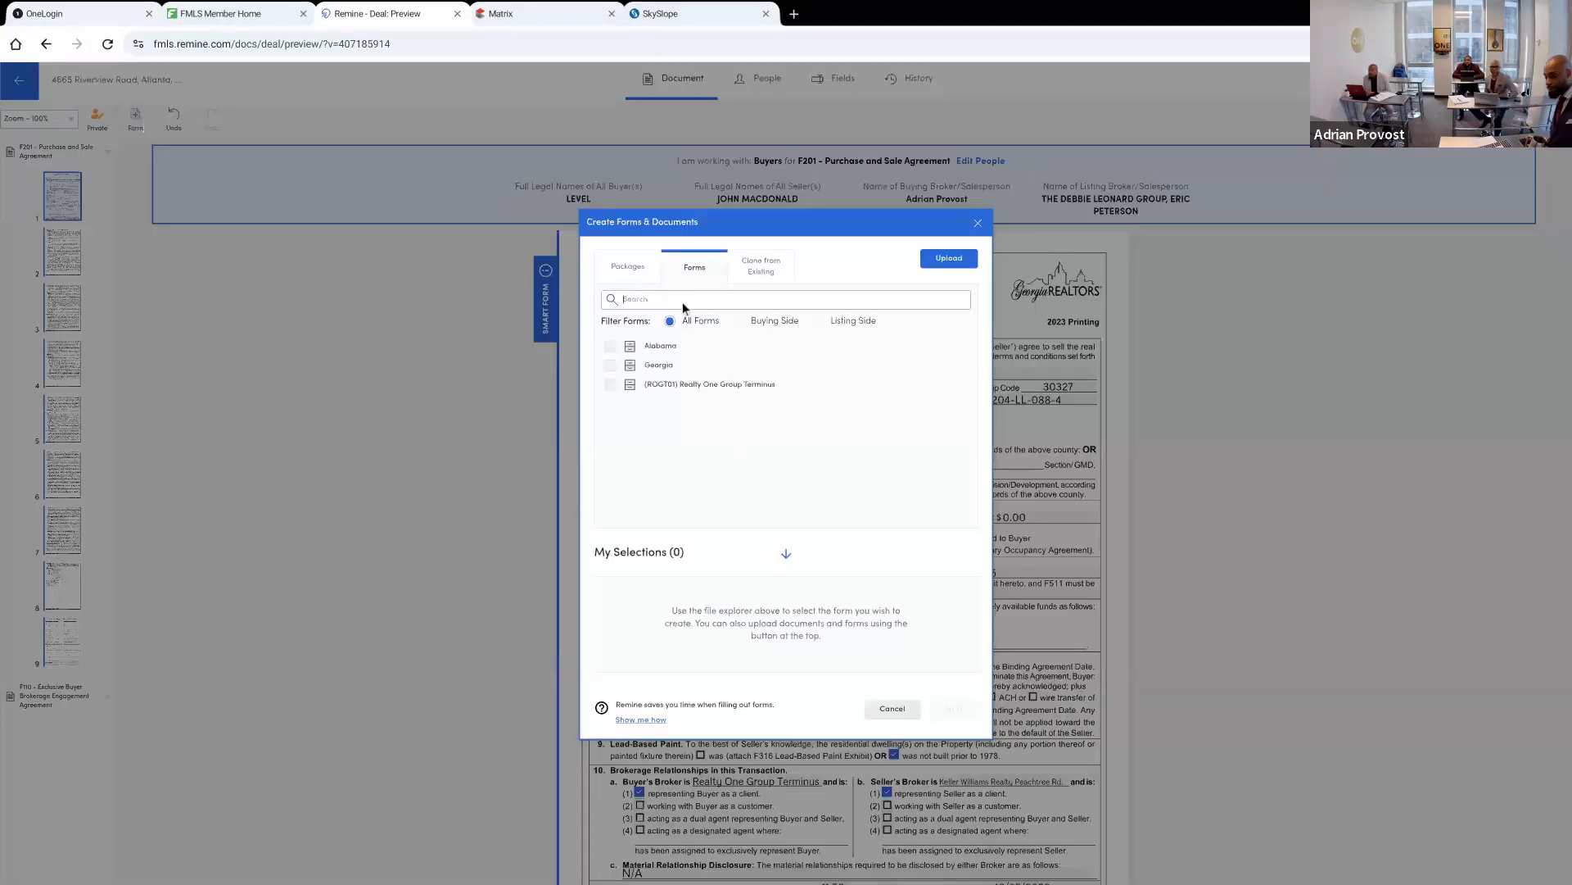
pyautogui.write('escrow')
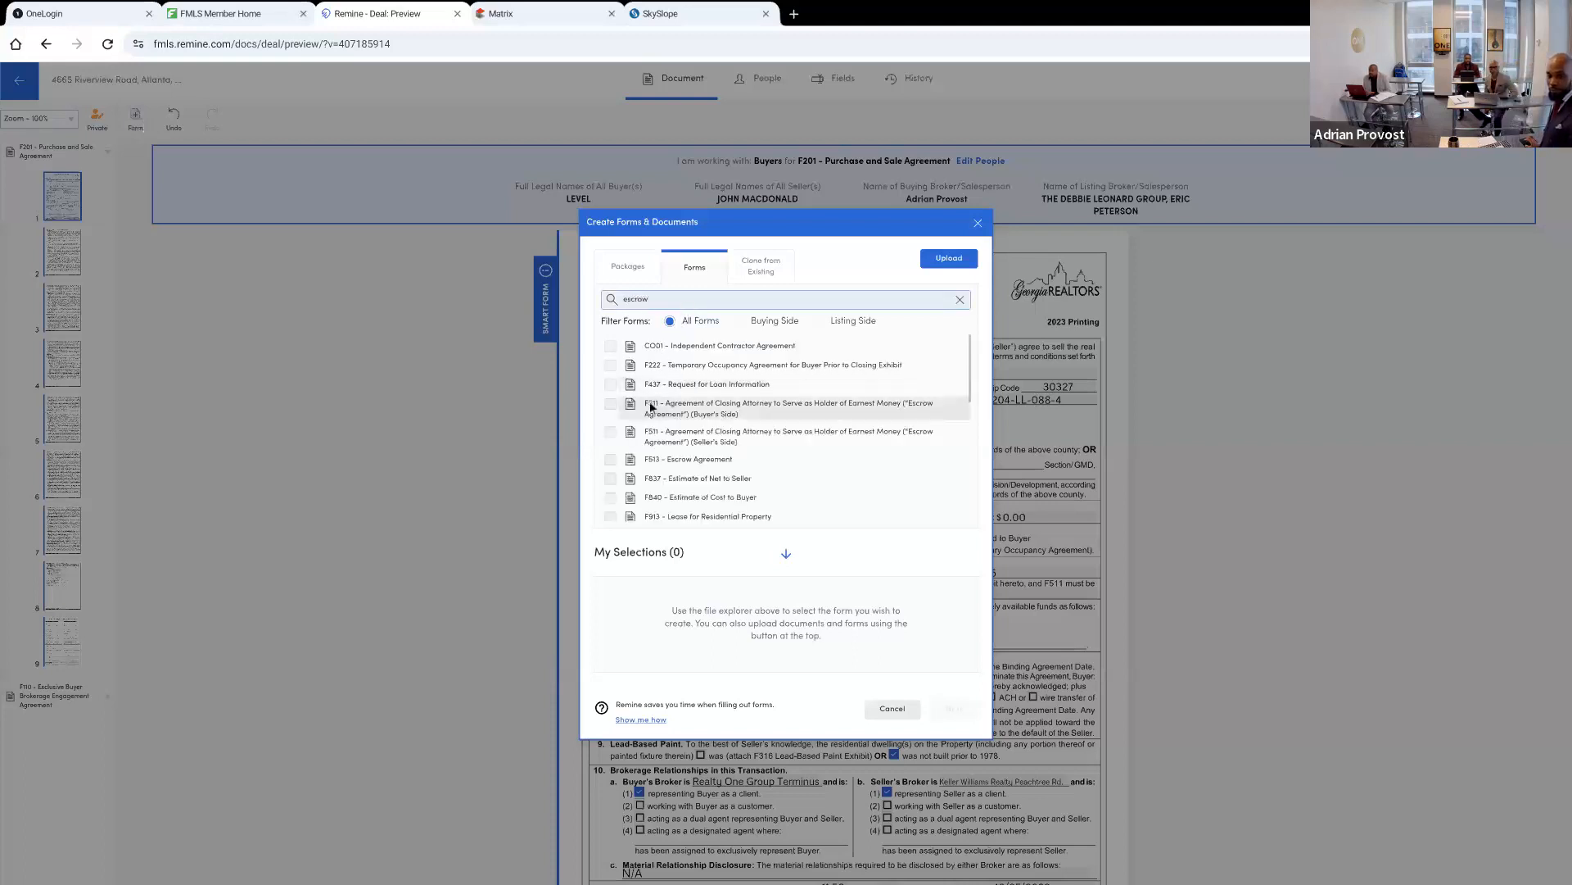
pyautogui.click(610, 404)
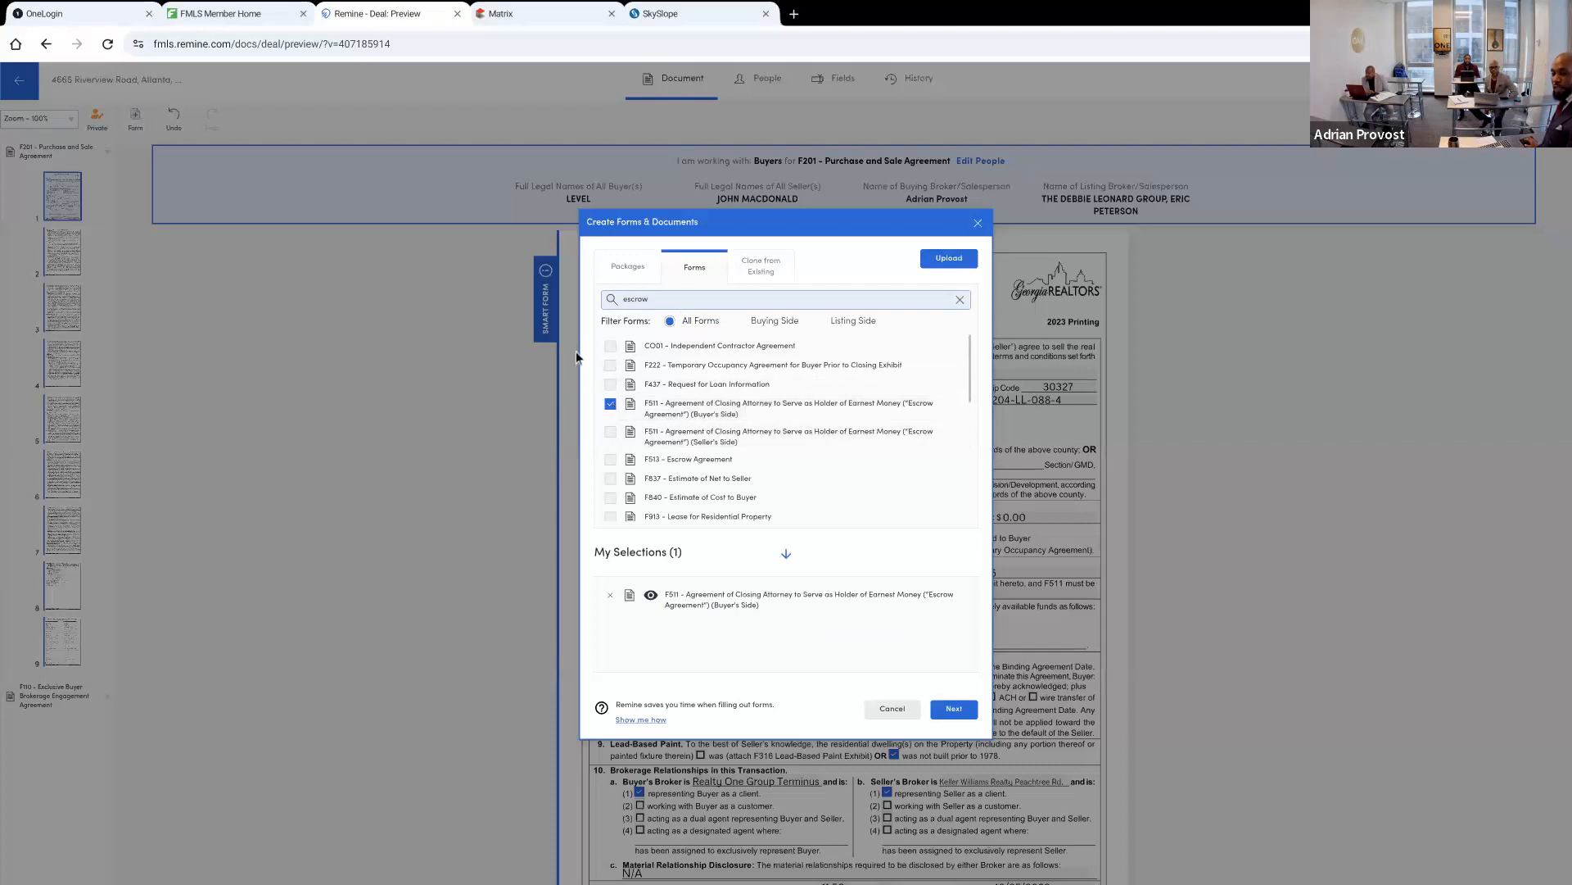
pyautogui.click(663, 300)
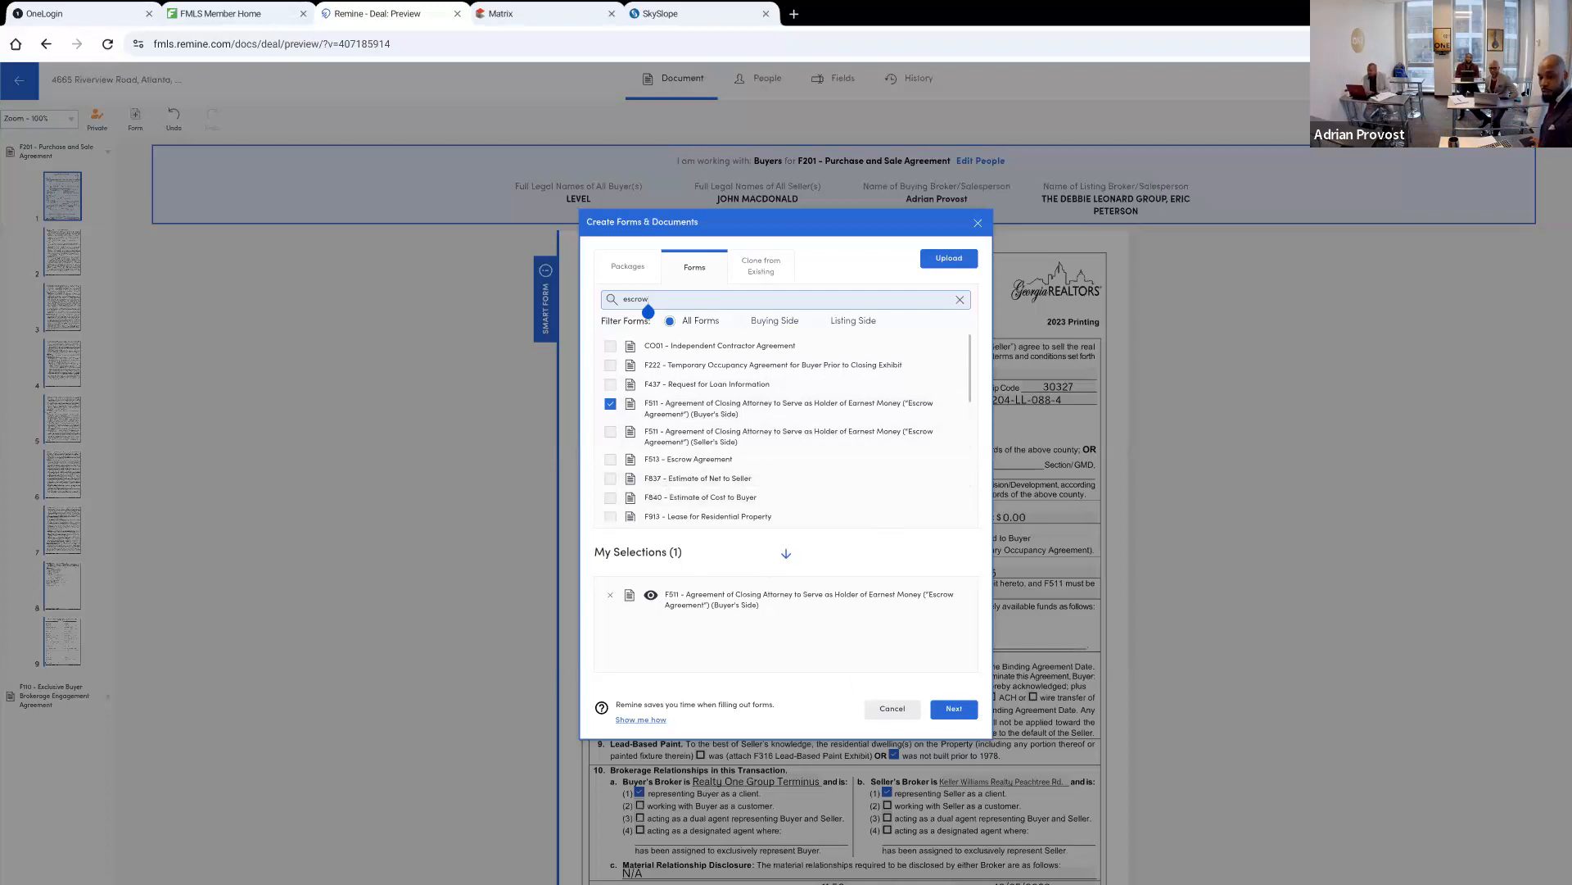
pyautogui.click(892, 708)
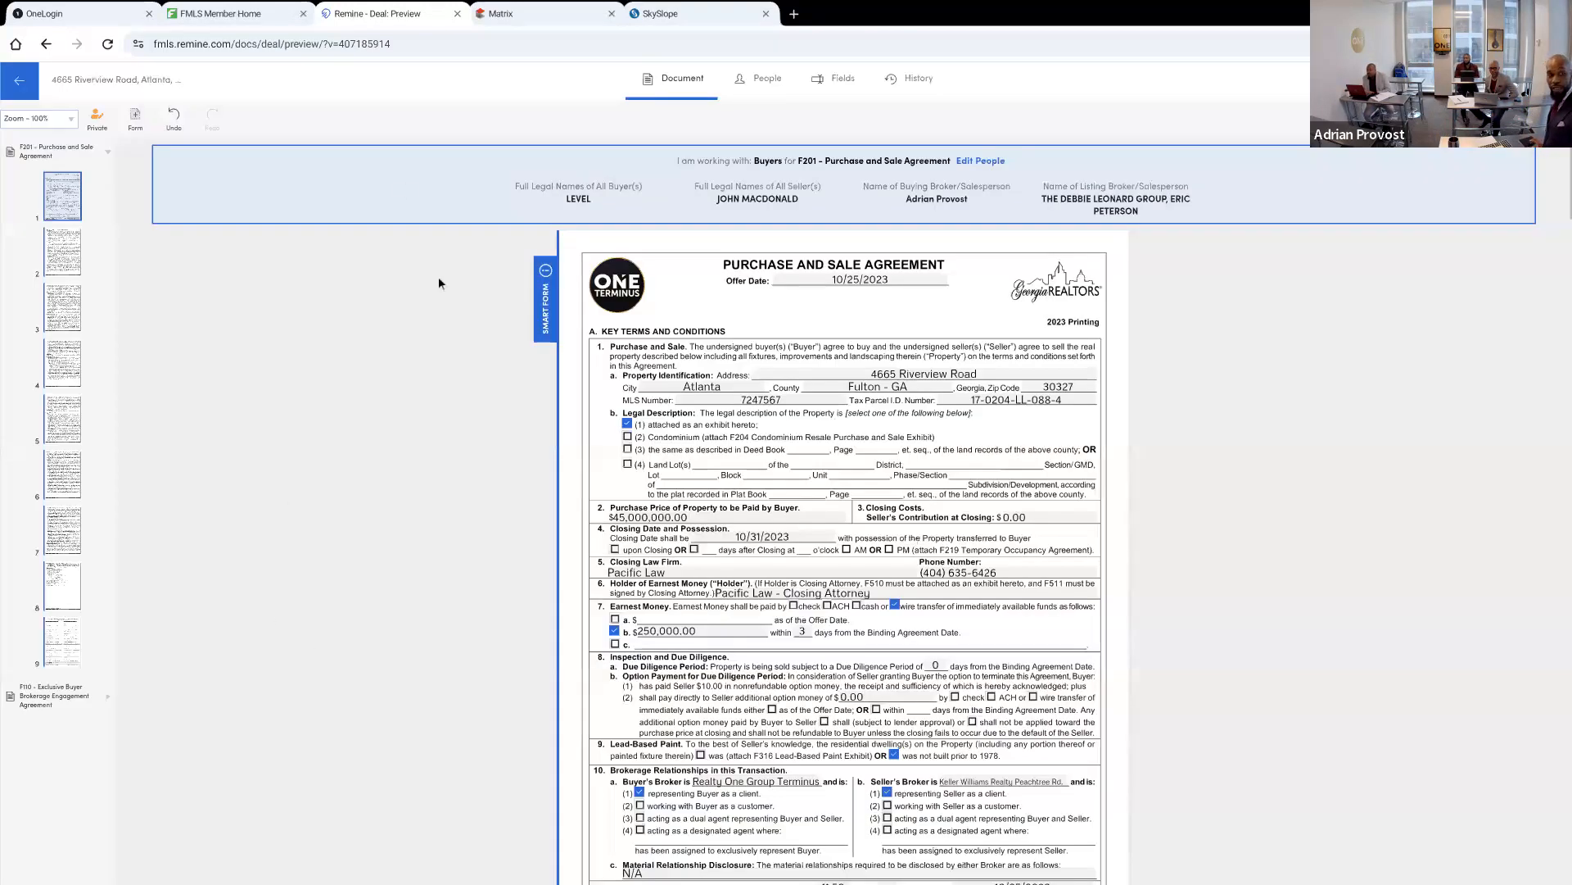
# Search the forms for "escro" and add F511 Agreement of Closing Attorney to Serve as Holder of Earnest Money (Buyer's Side) to the transaction
pyautogui.click(135, 121)
pyautogui.click(694, 300)
pyautogui.write('escro')
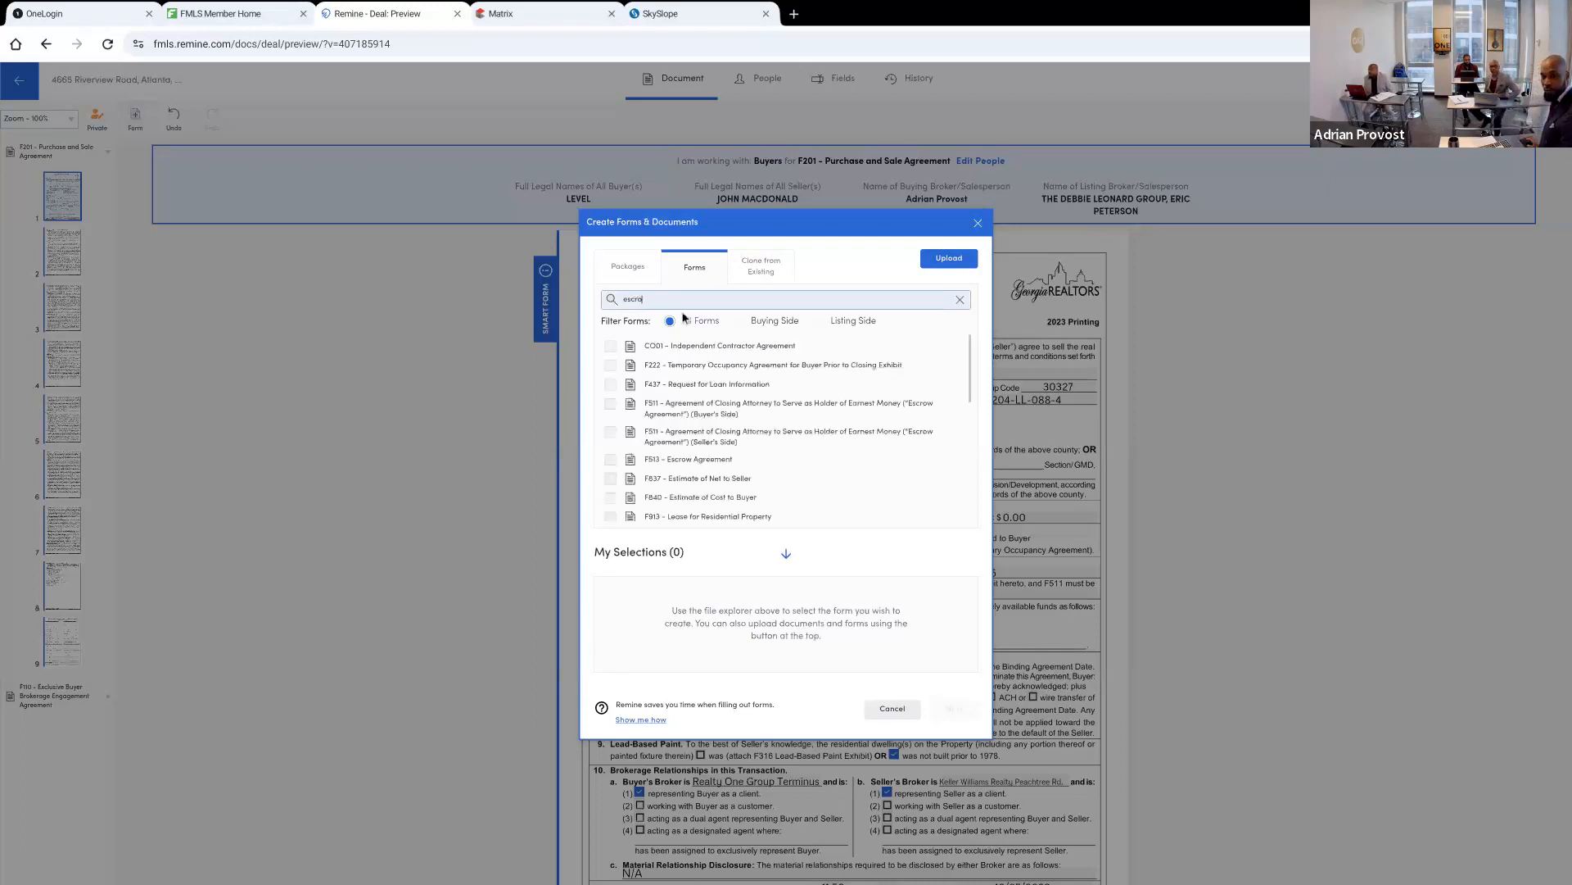
pyautogui.click(613, 457)
pyautogui.click(612, 459)
pyautogui.click(610, 404)
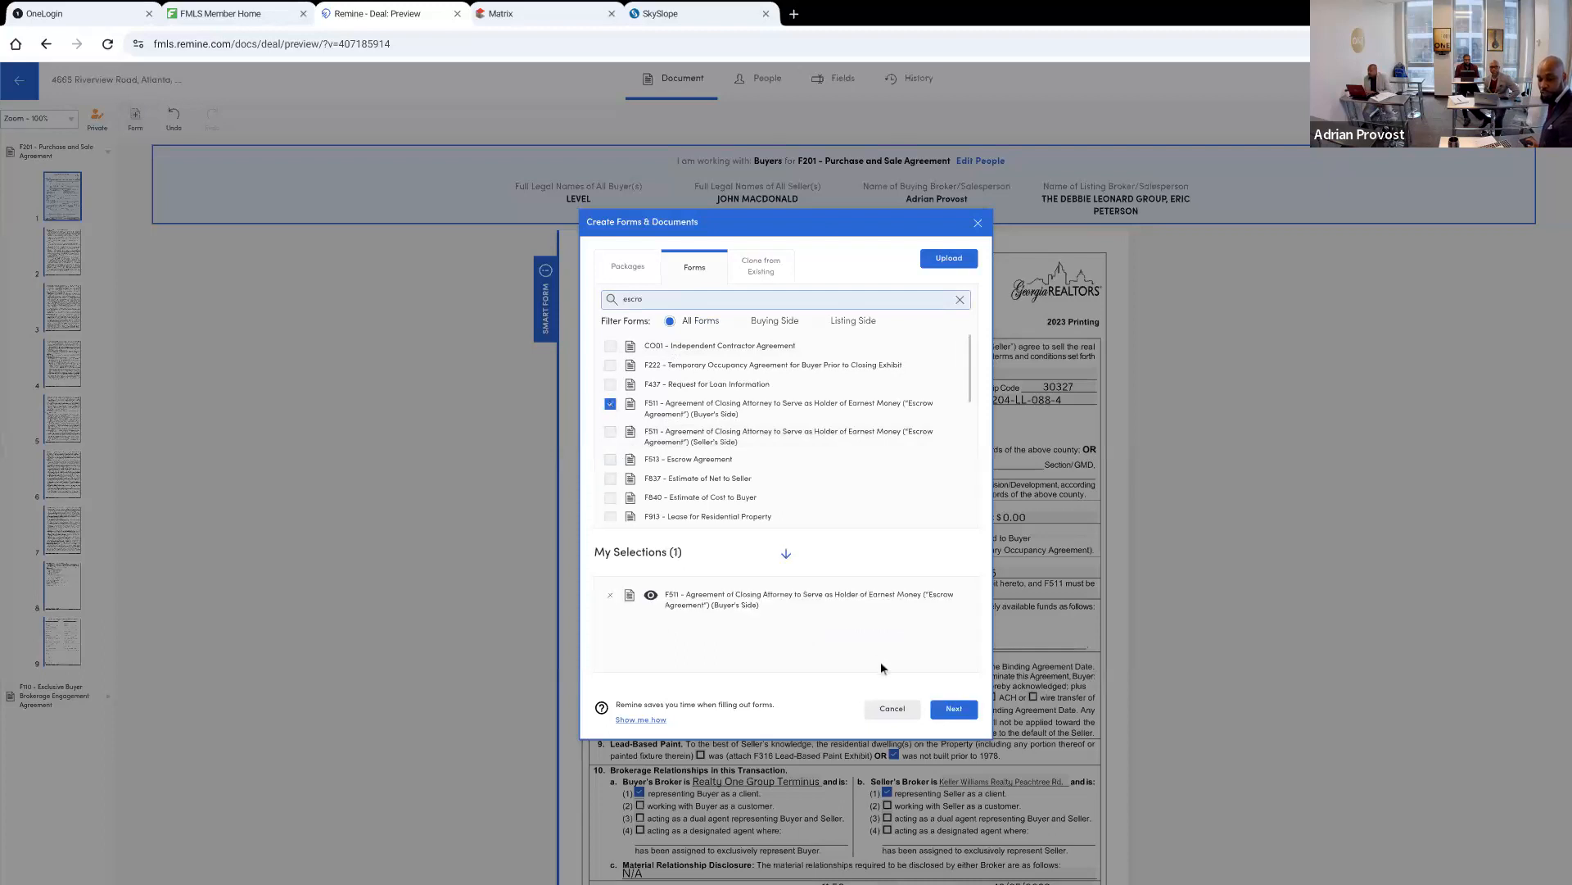
pyautogui.click(950, 709)
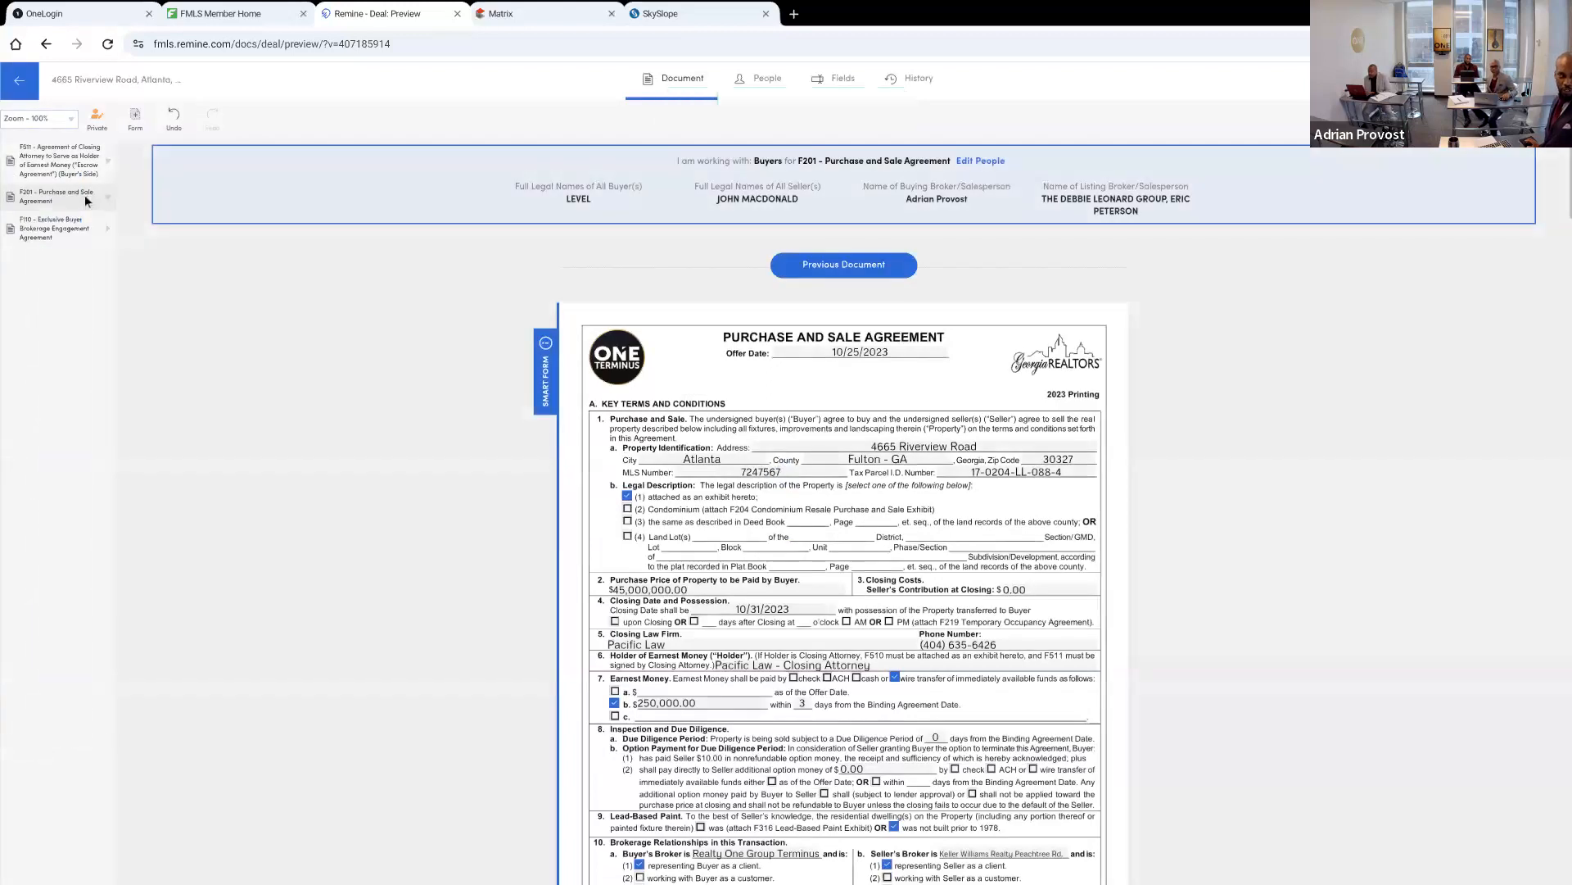
# Open the F511 Escrow Agreement, check both pages and enter Pacific Law as the closing attorney or law firm
pyautogui.click(48, 171)
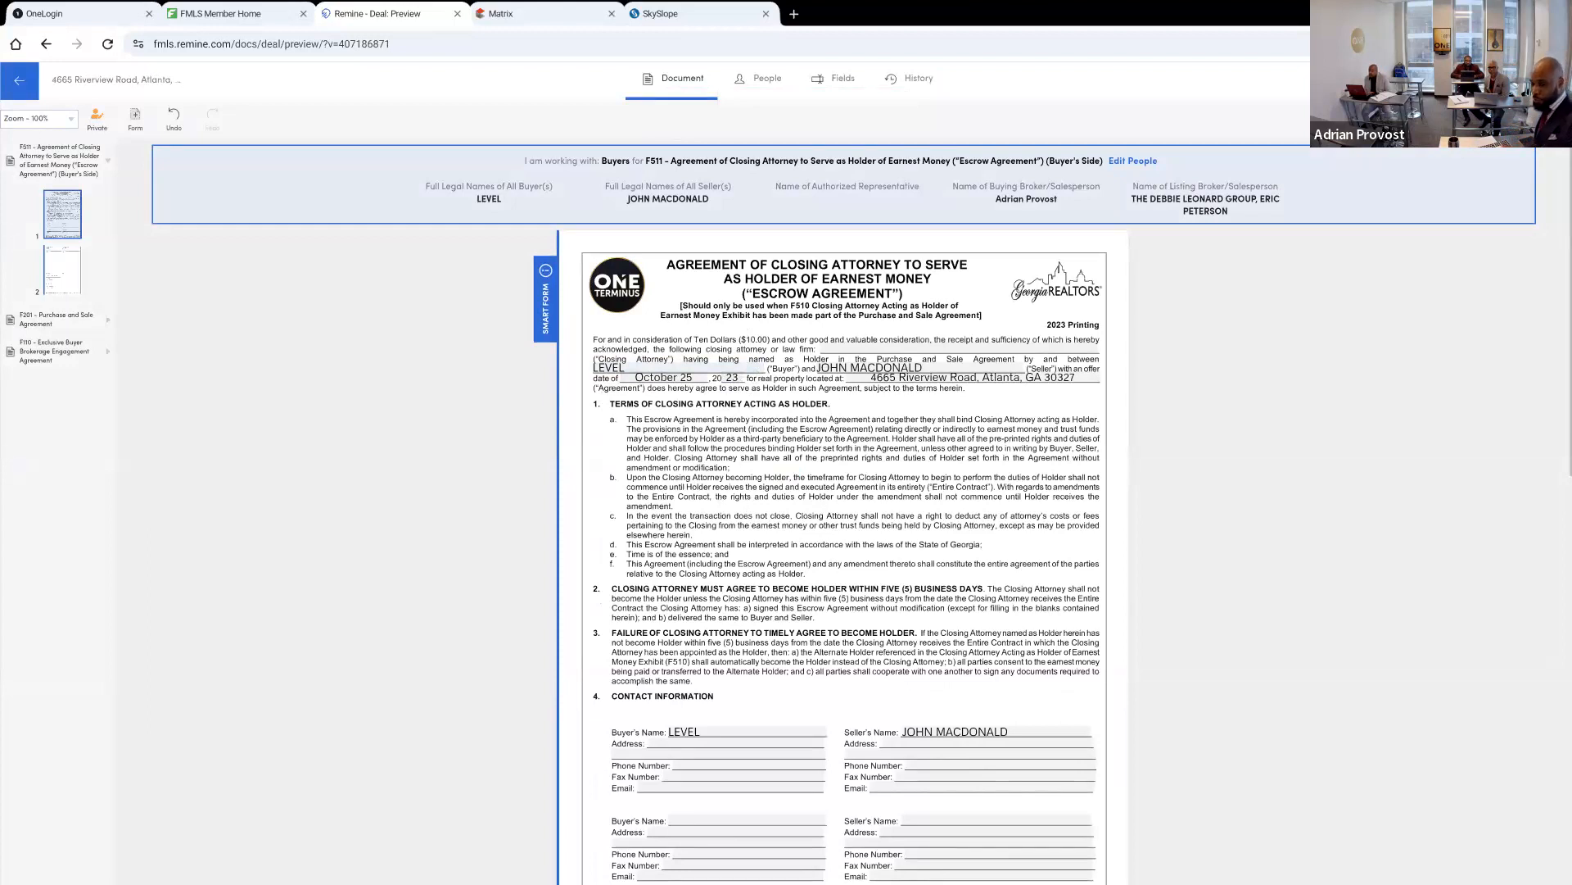
pyautogui.scroll(-1, 843, 508)
pyautogui.scroll(-10, 844, 508)
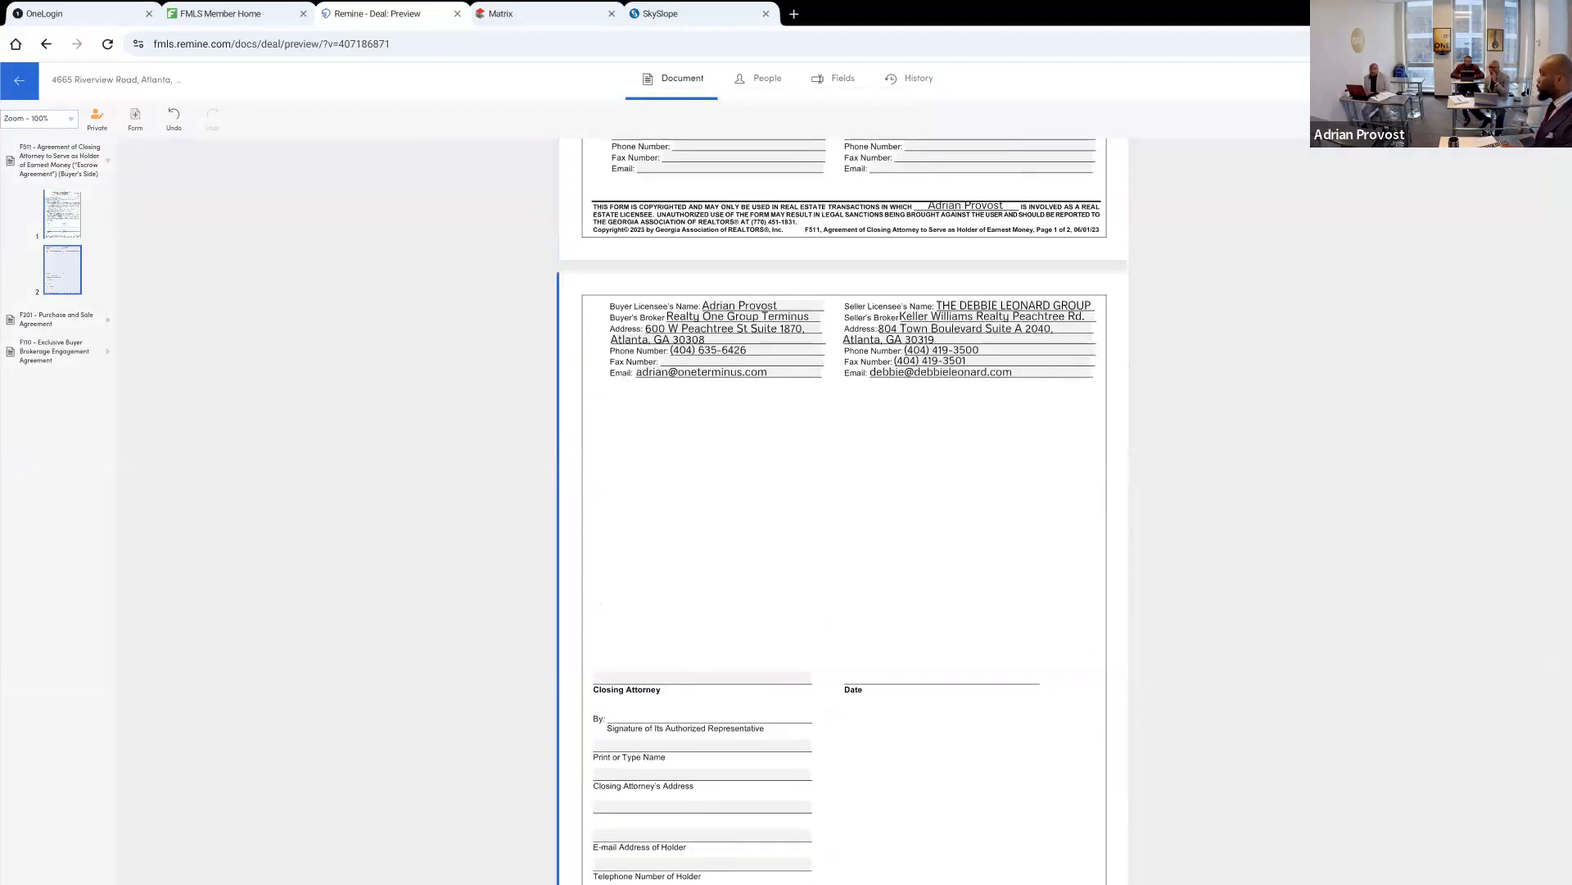
pyautogui.scroll(10, 844, 508)
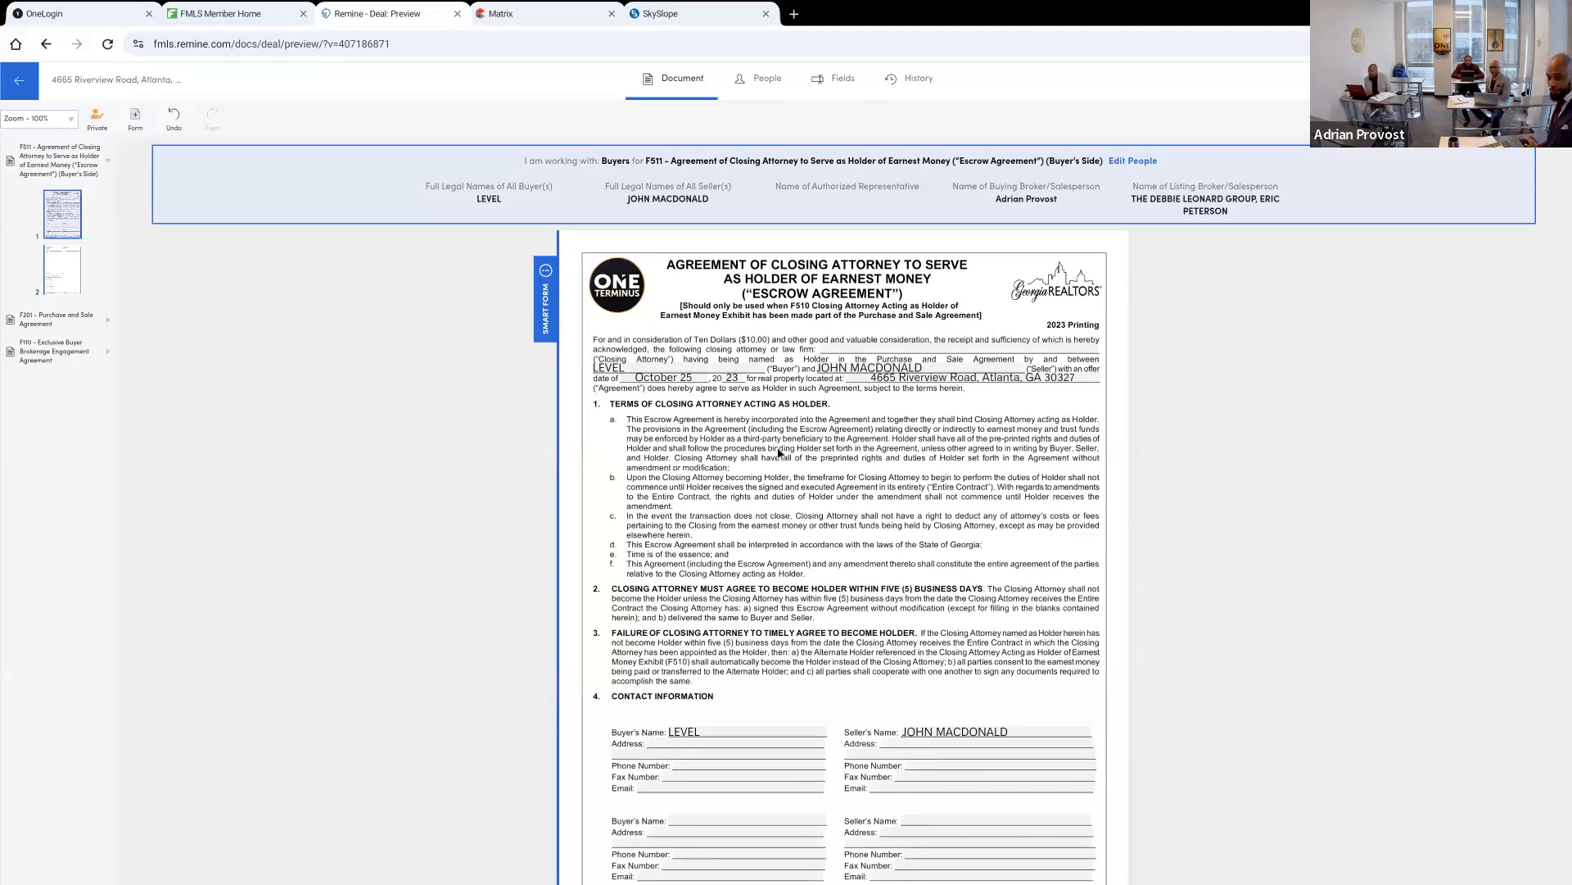
pyautogui.click(838, 348)
pyautogui.write('Pacific Law')
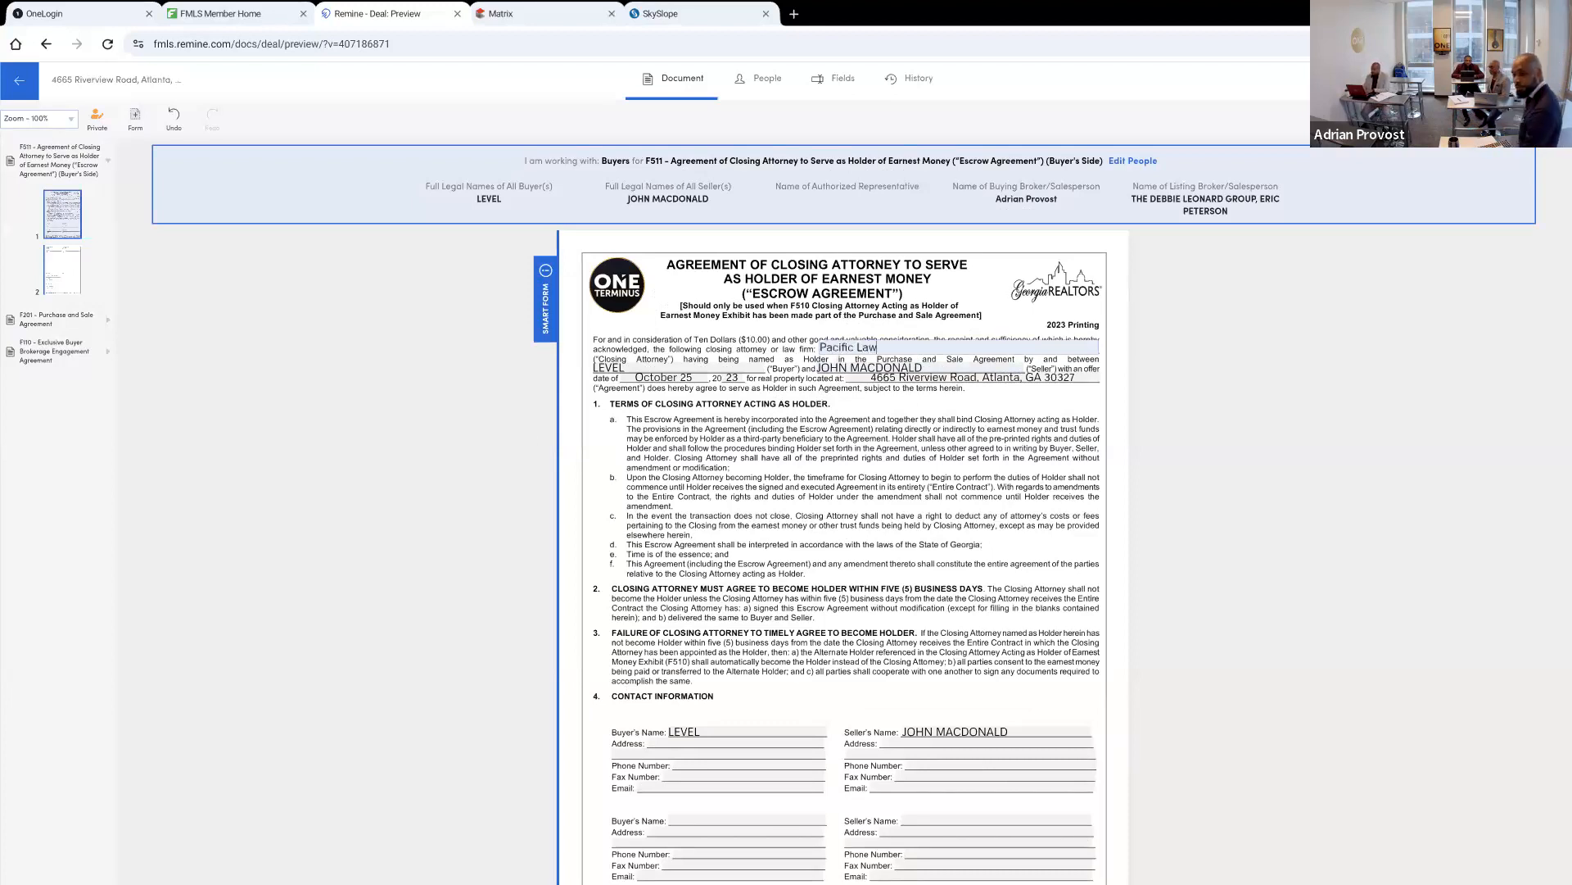
pyautogui.click(1165, 580)
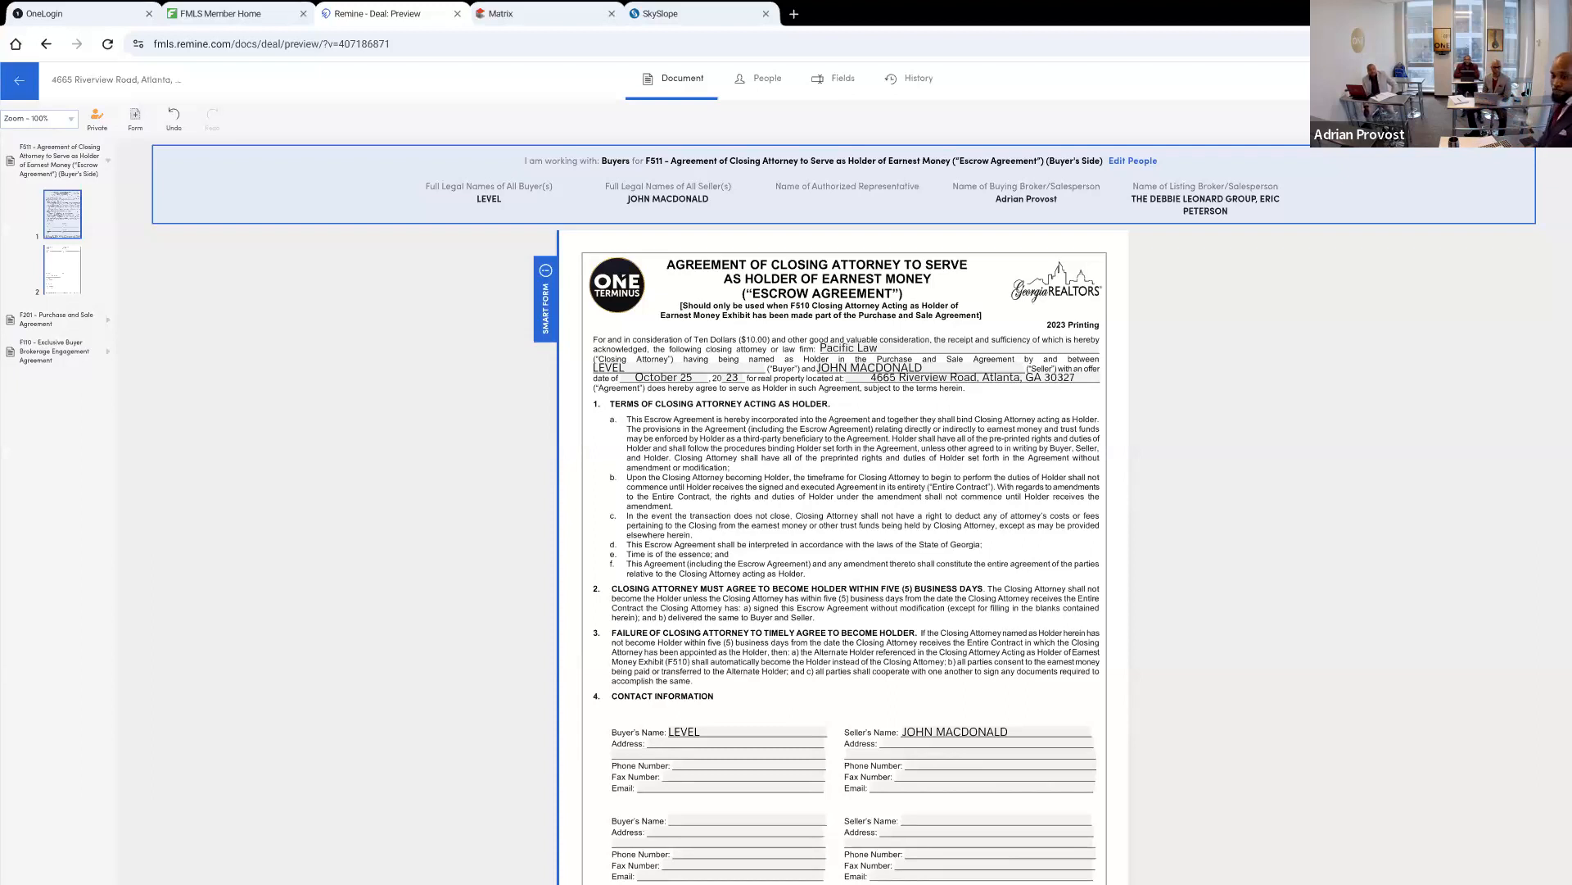
# Look over the Escrow Agreement's contact information section and briefly view the SkySlope home page before returning to the agreement
pyautogui.scroll(-1, 844, 492)
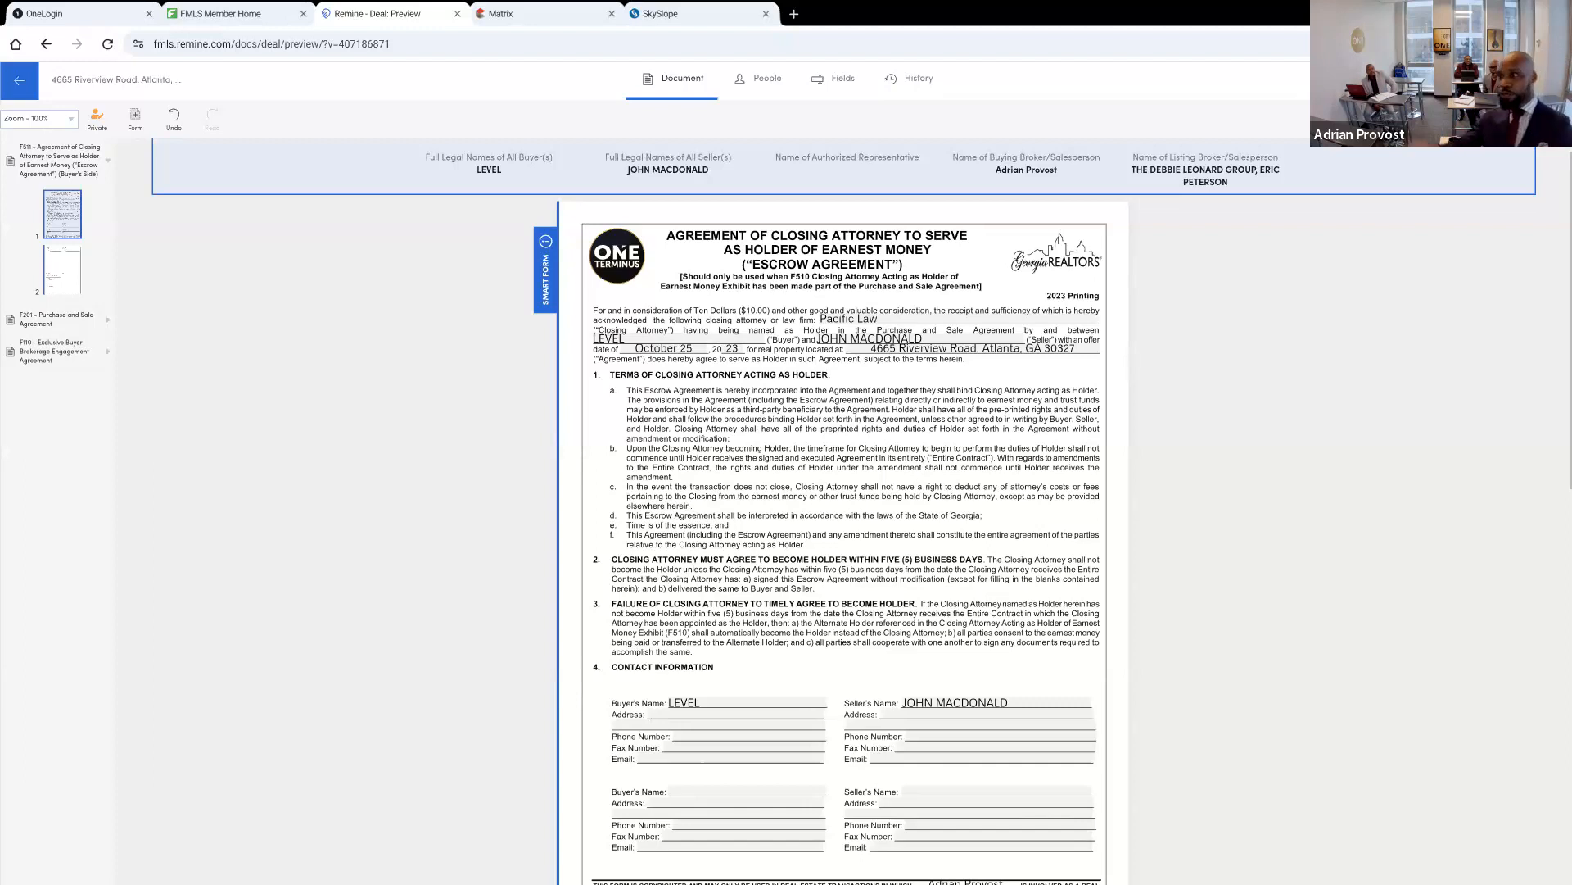
pyautogui.scroll(-1, 844, 512)
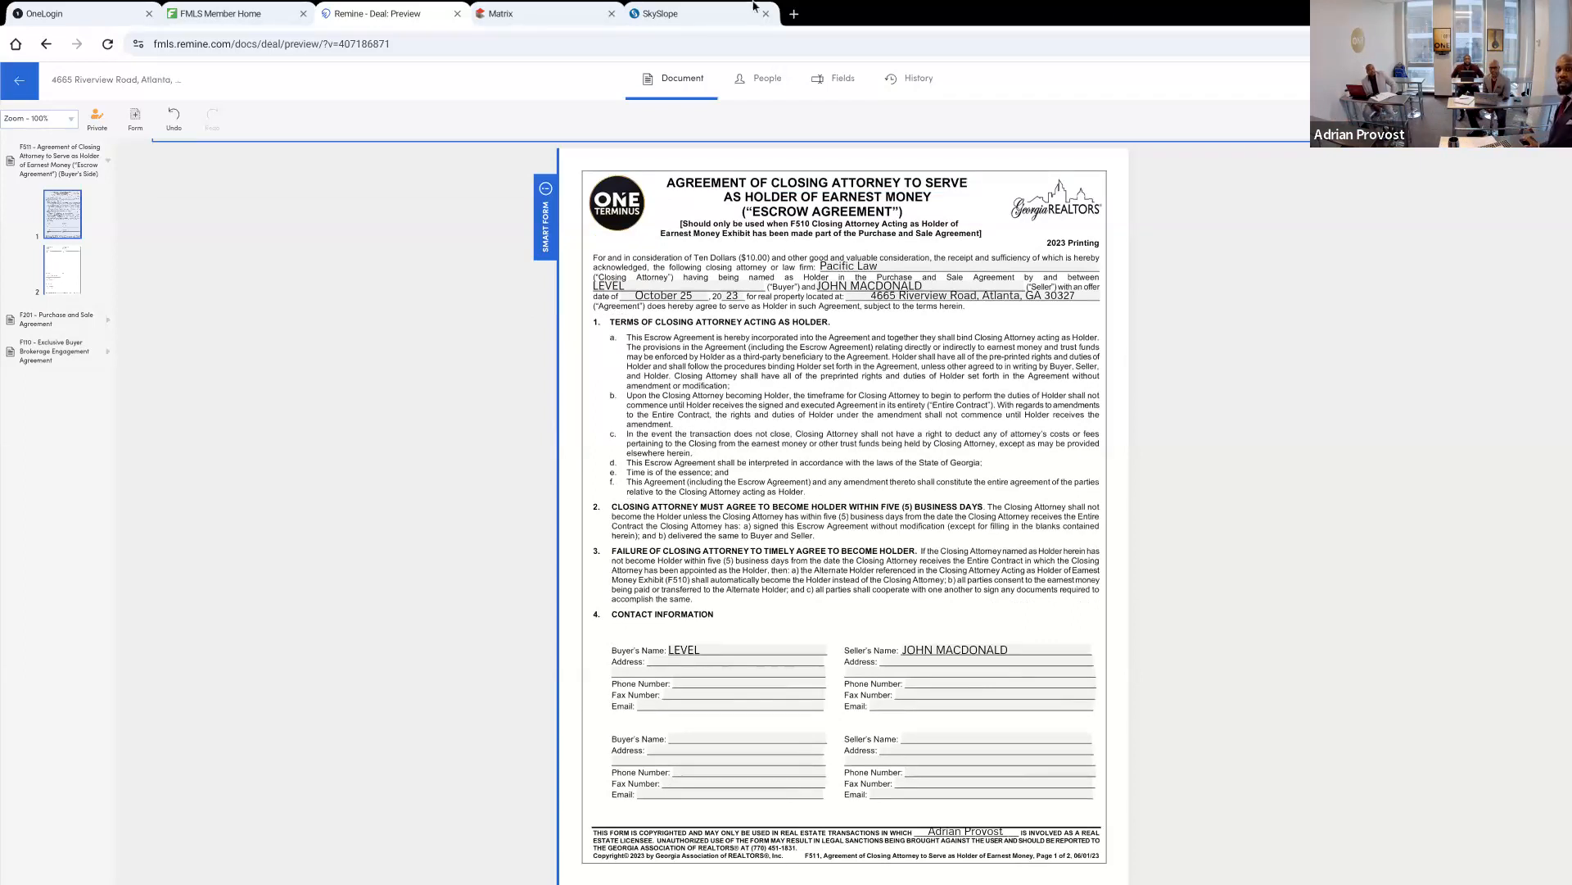
pyautogui.click(724, 14)
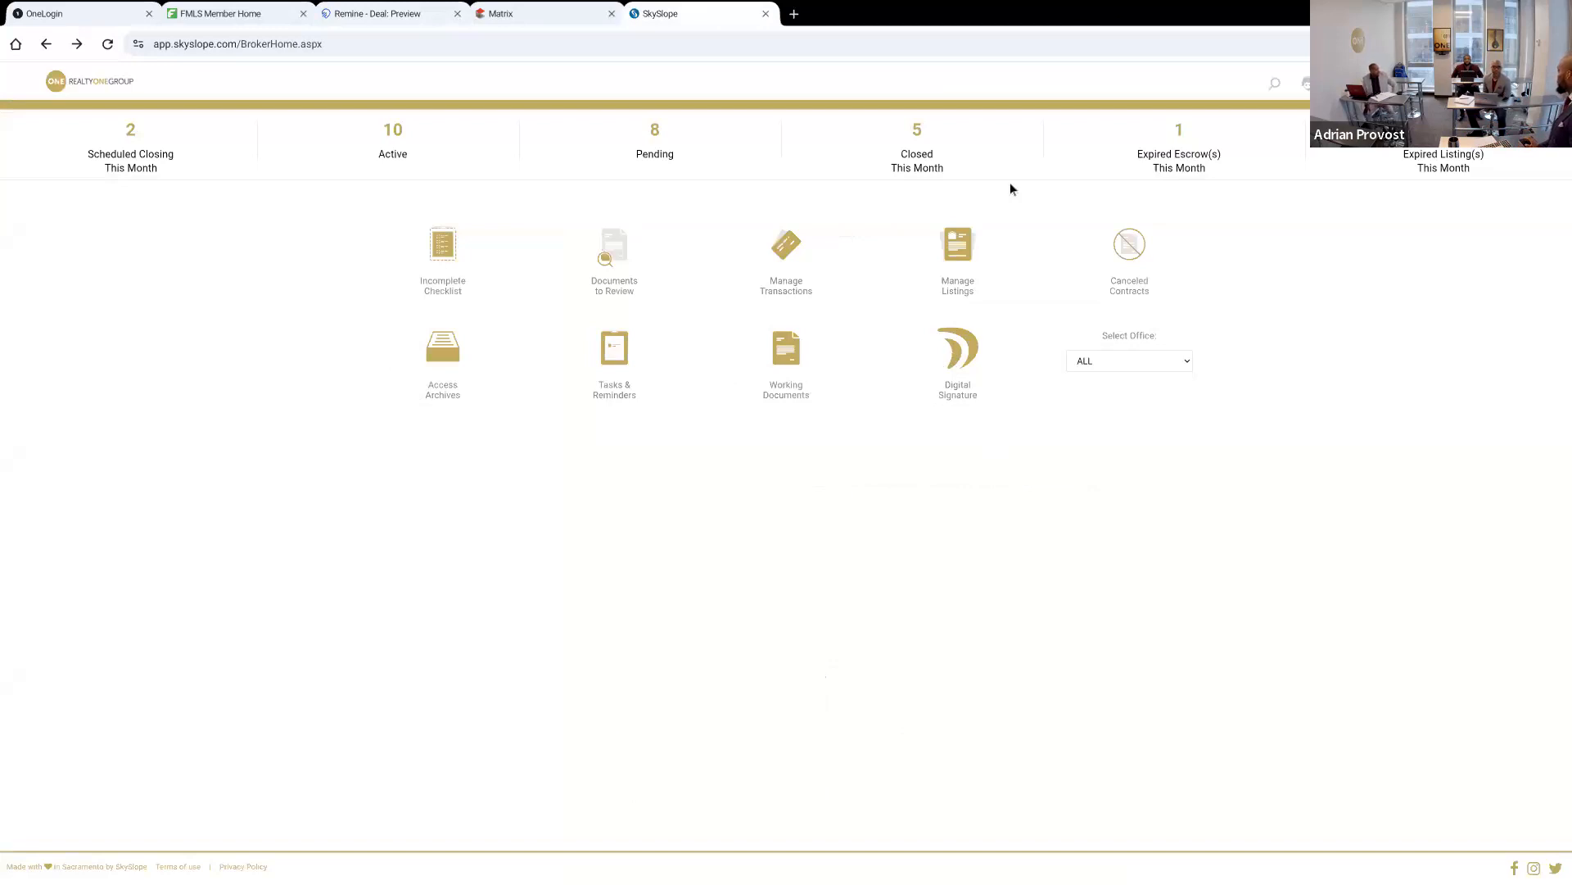
pyautogui.click(562, 17)
pyautogui.click(421, 17)
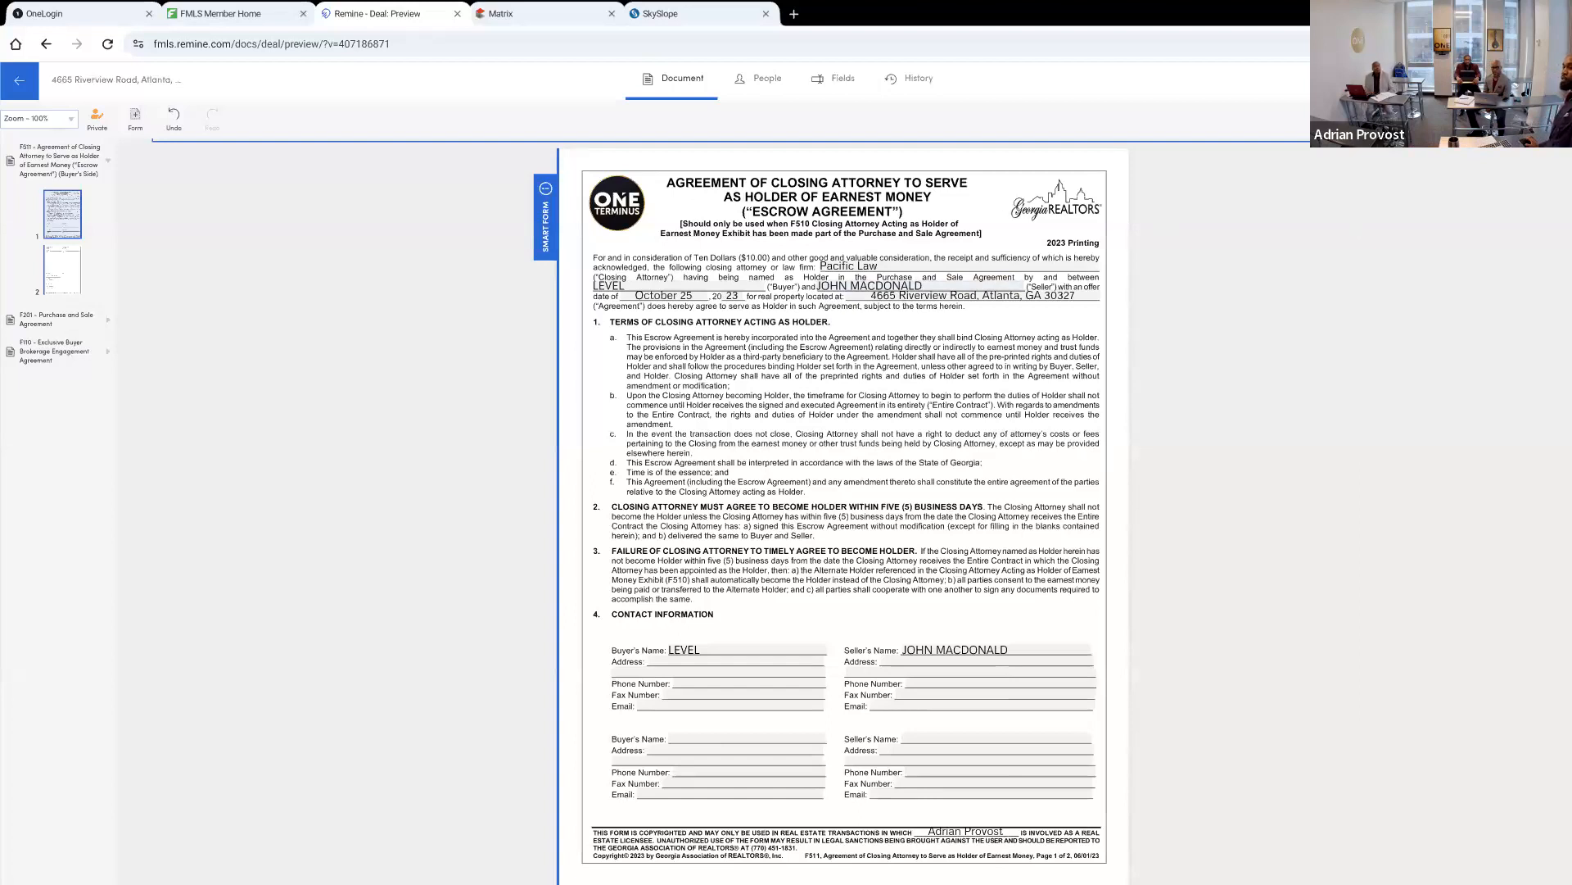
# Select the F511 Escrow Agreement, F201 Purchase and Sale Agreement and F110 Exclusive Buyer Brokerage Engagement Agreement for sending
pyautogui.click(1520, 81)
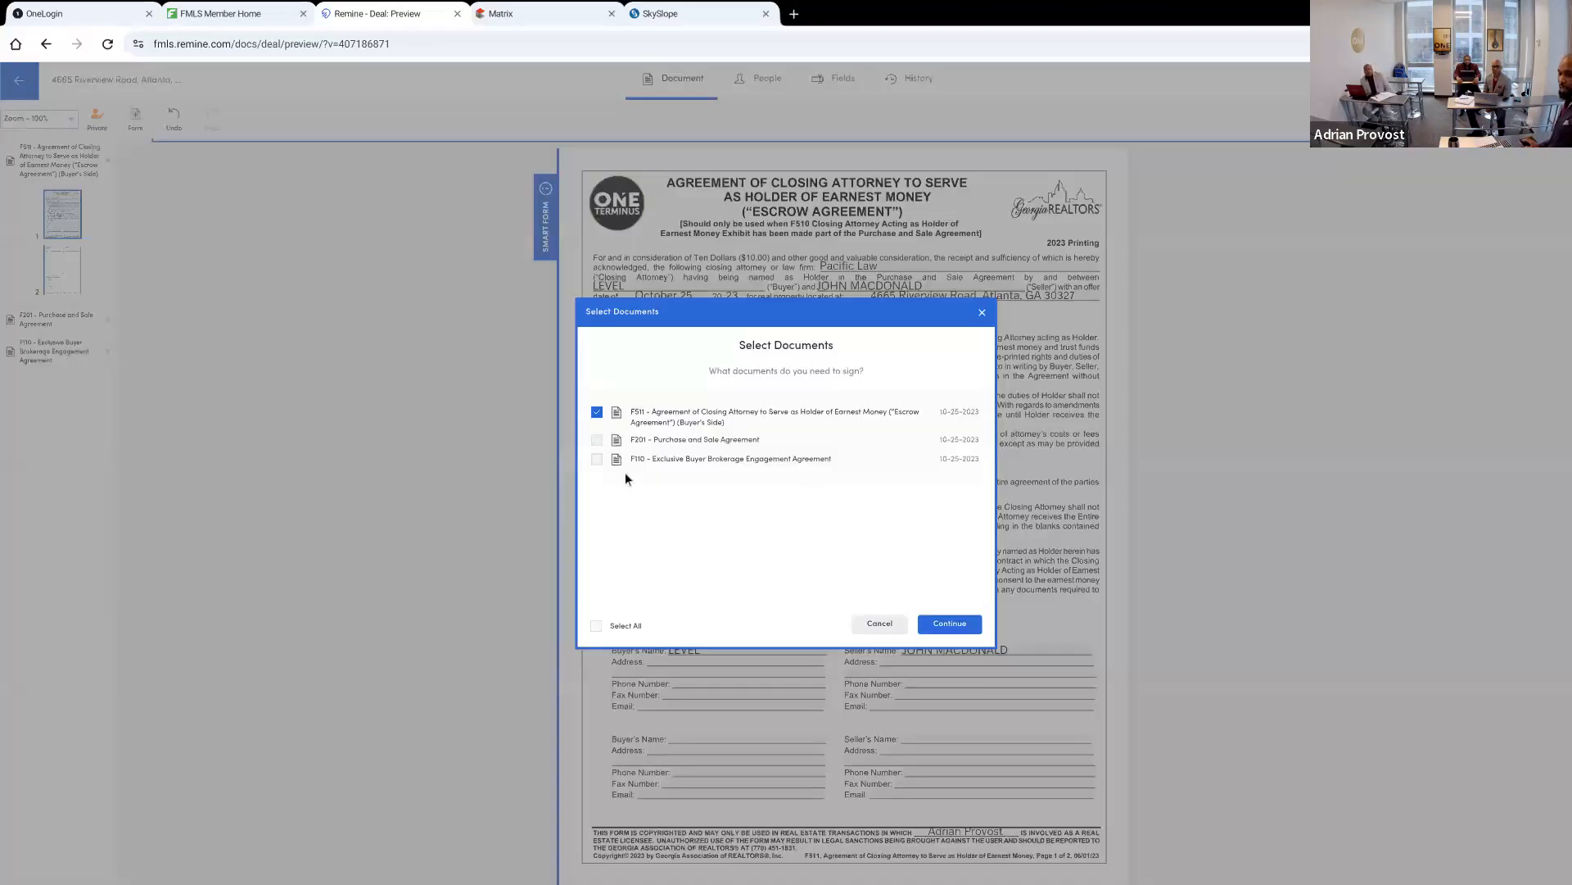
pyautogui.click(597, 440)
pyautogui.click(597, 458)
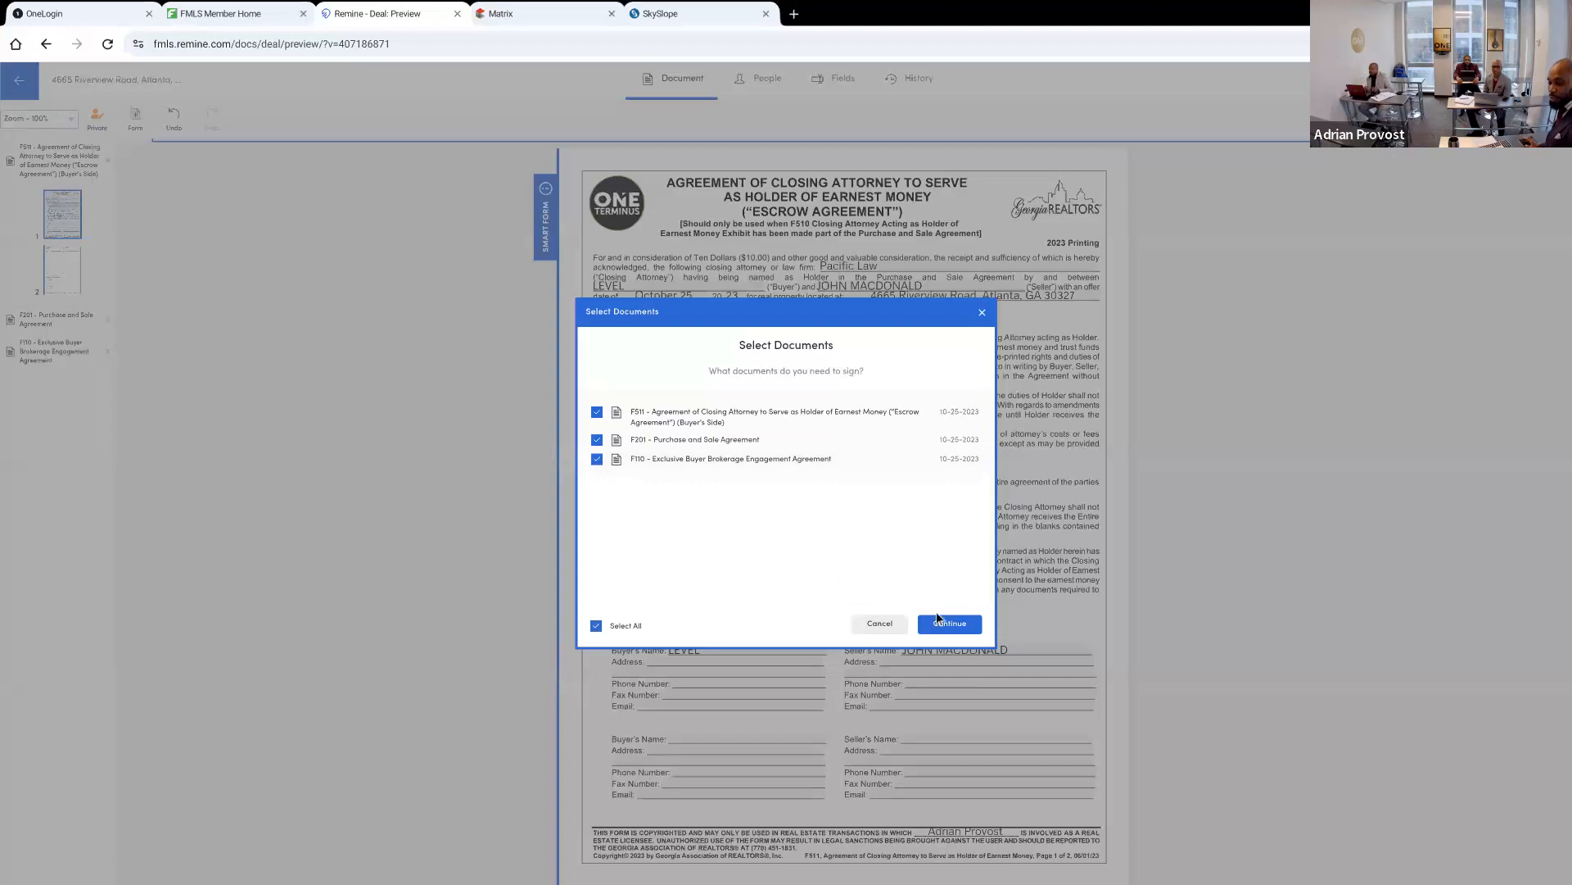
pyautogui.click(935, 624)
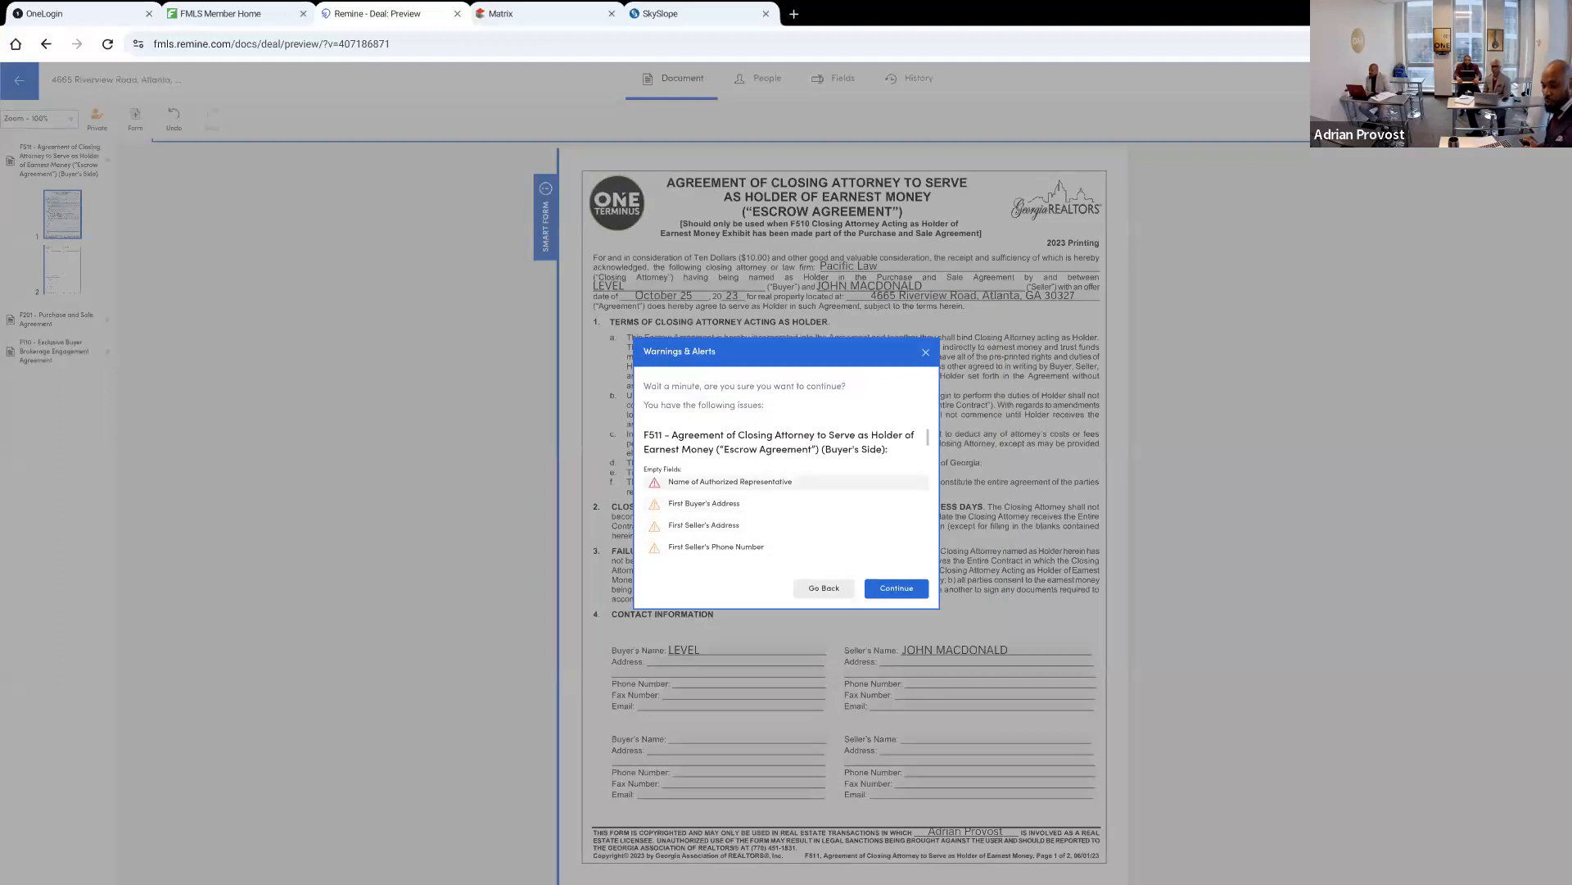
# Review the empty-field warnings for the selected documents and proceed to the Review and Send page
pyautogui.scroll(-1, 706, 449)
pyautogui.scroll(-3, 786, 477)
pyautogui.scroll(4, 786, 478)
pyautogui.scroll(-2, 786, 477)
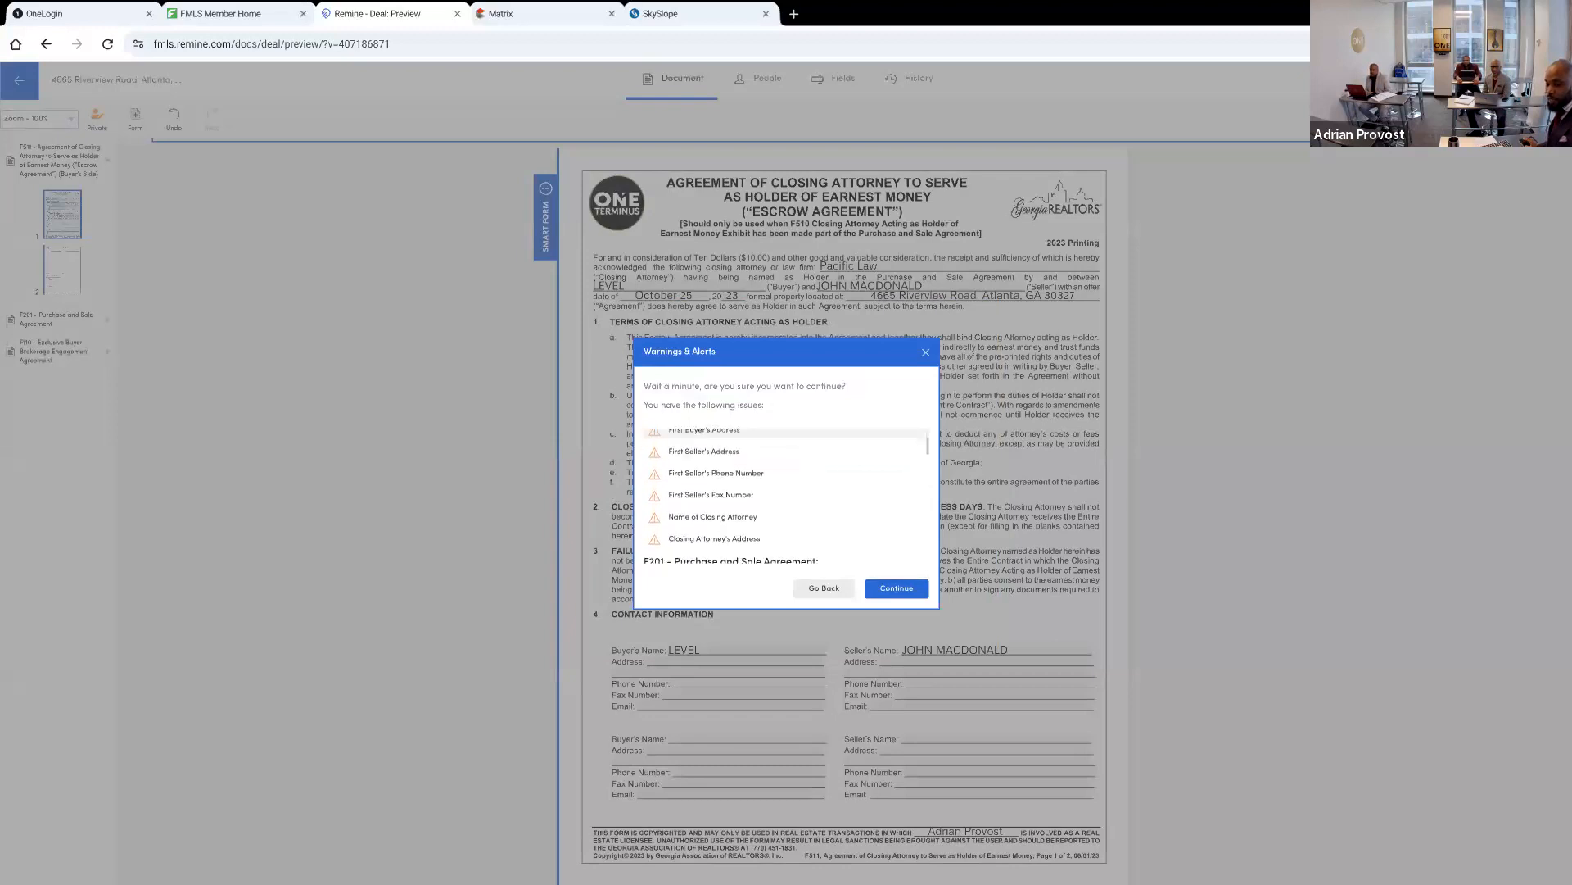
pyautogui.scroll(1, 708, 459)
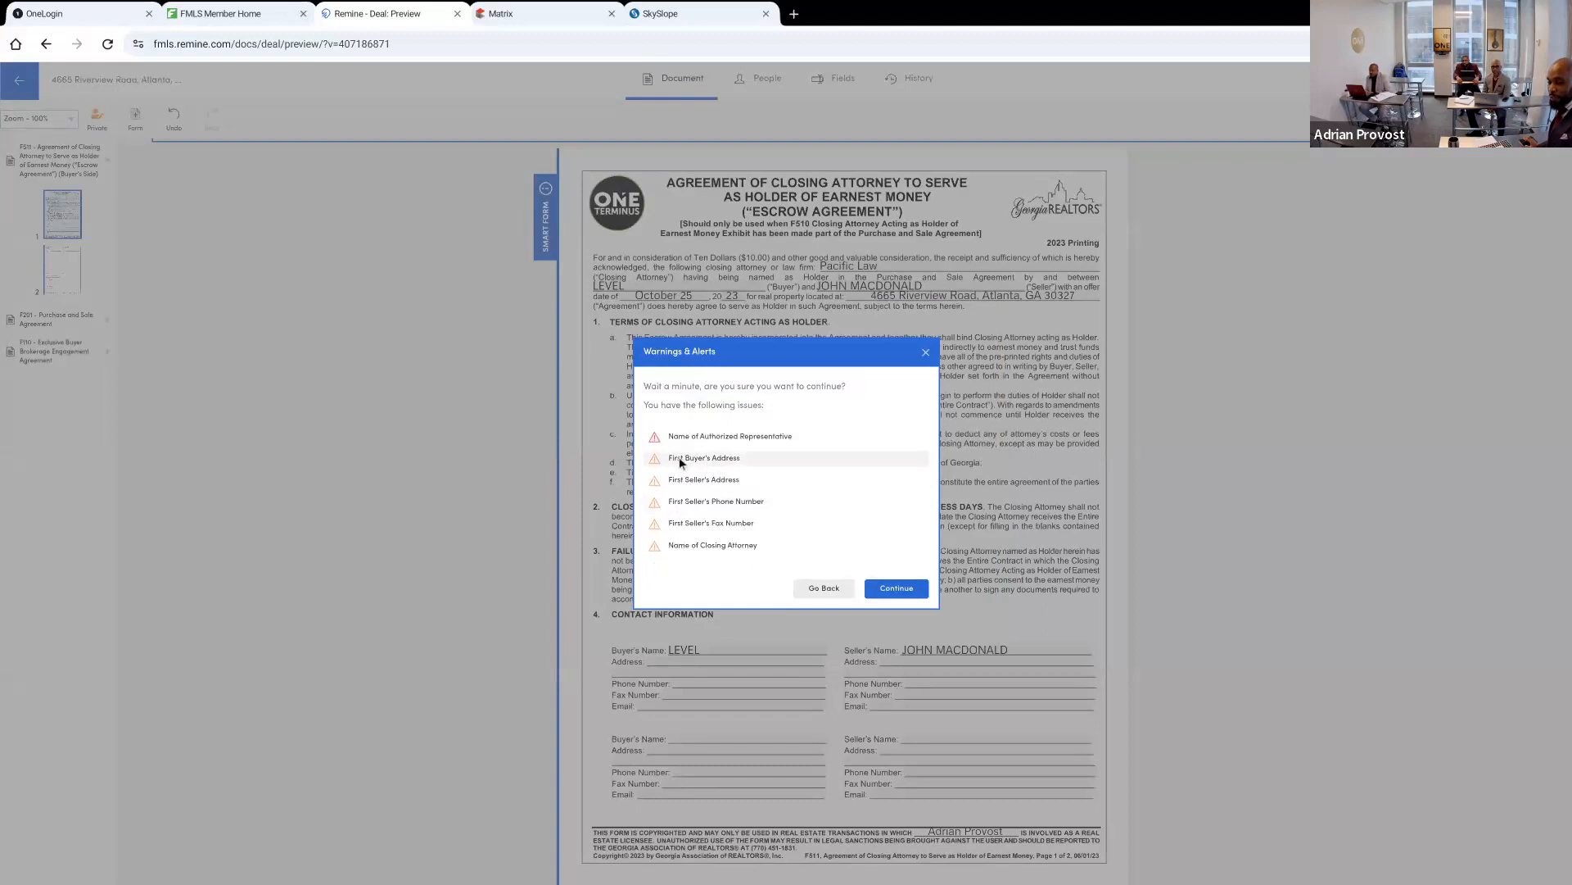
pyautogui.scroll(-3, 786, 492)
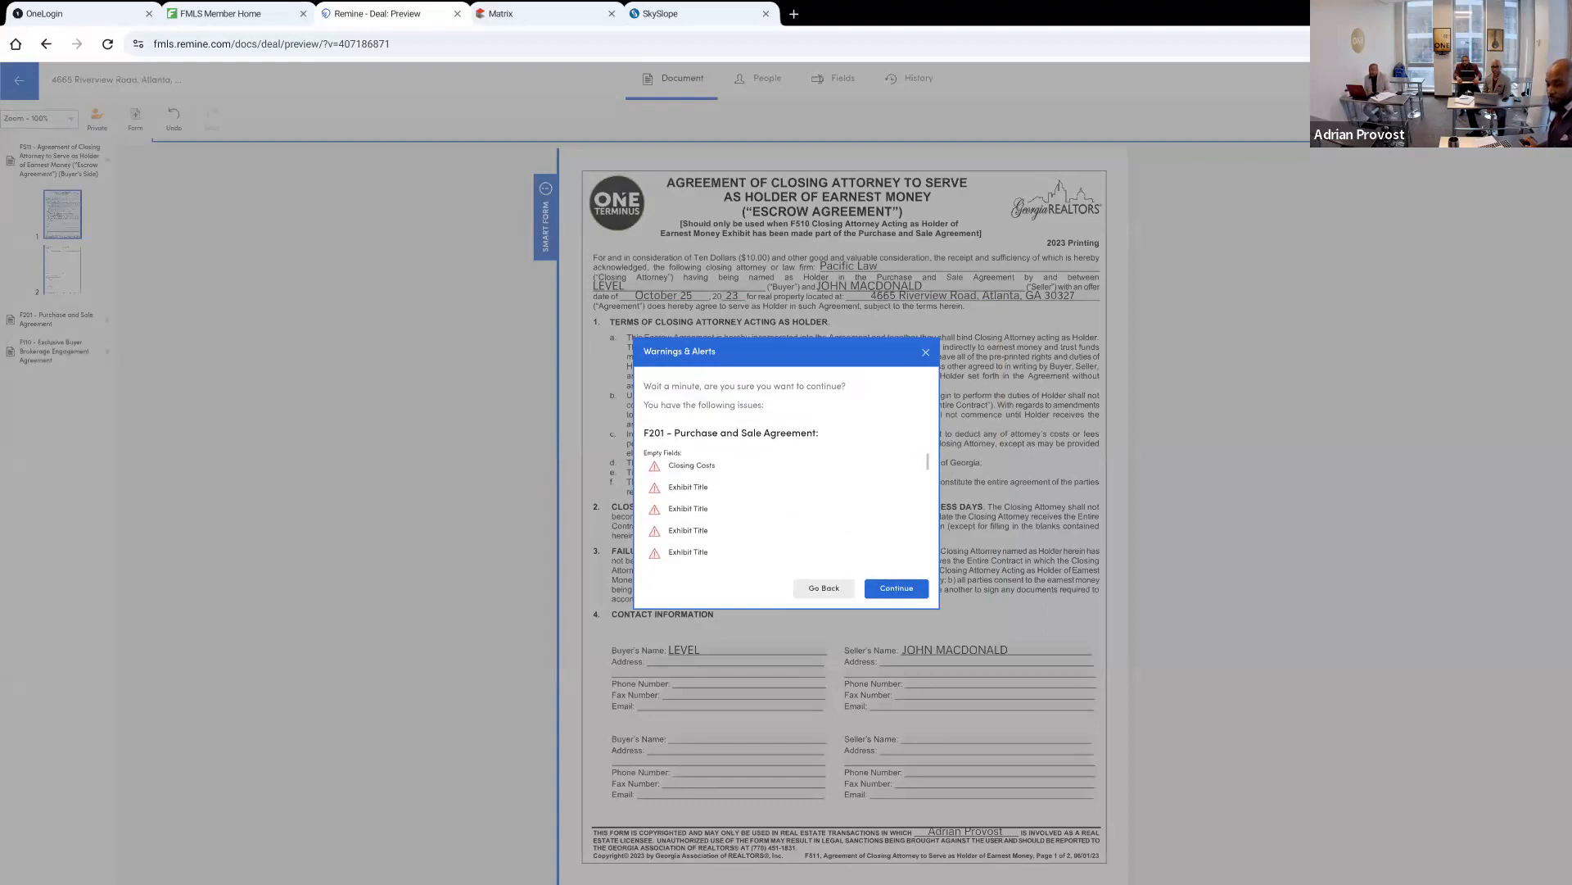
pyautogui.scroll(-1, 715, 465)
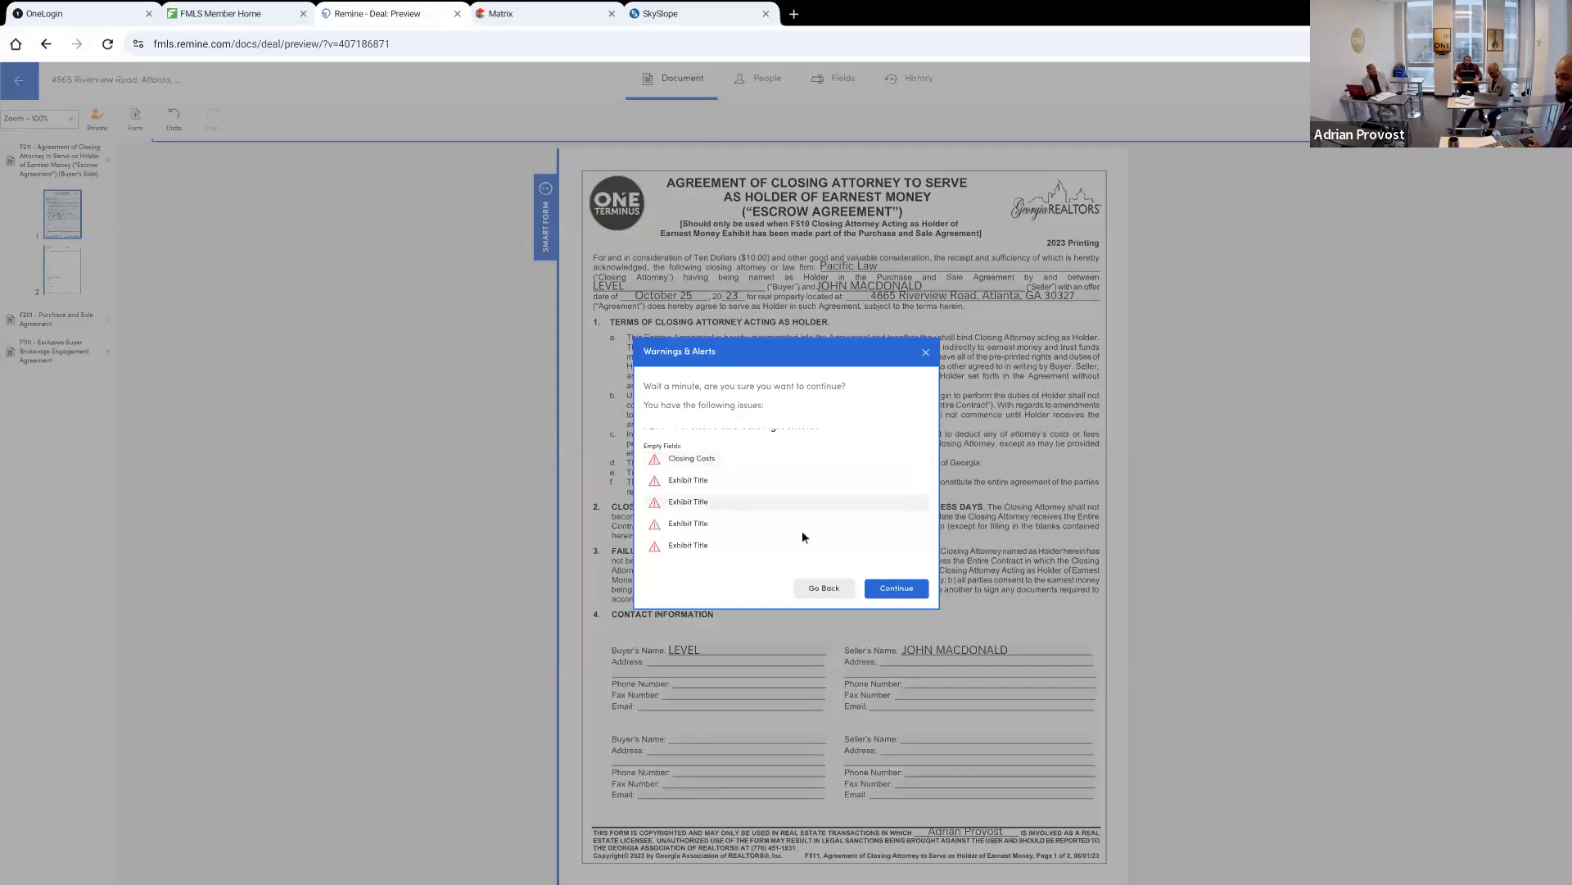
pyautogui.click(896, 590)
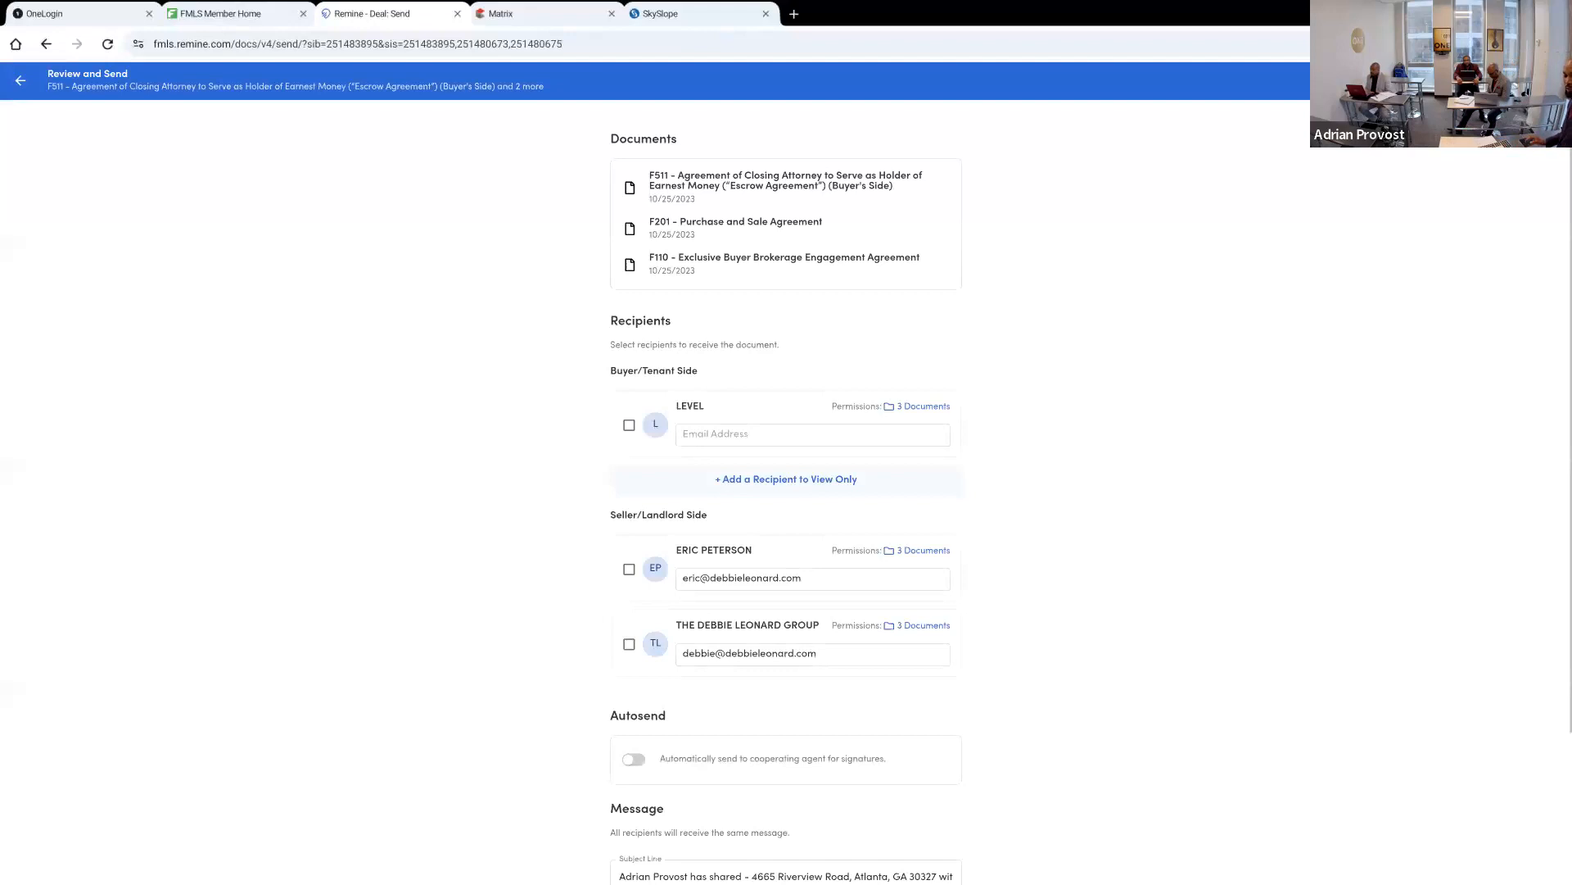
# Examine the documents, buyer-side and seller-side recipients, autosend option and message fields on the Review and Send page
pyautogui.scroll(-3, 786, 492)
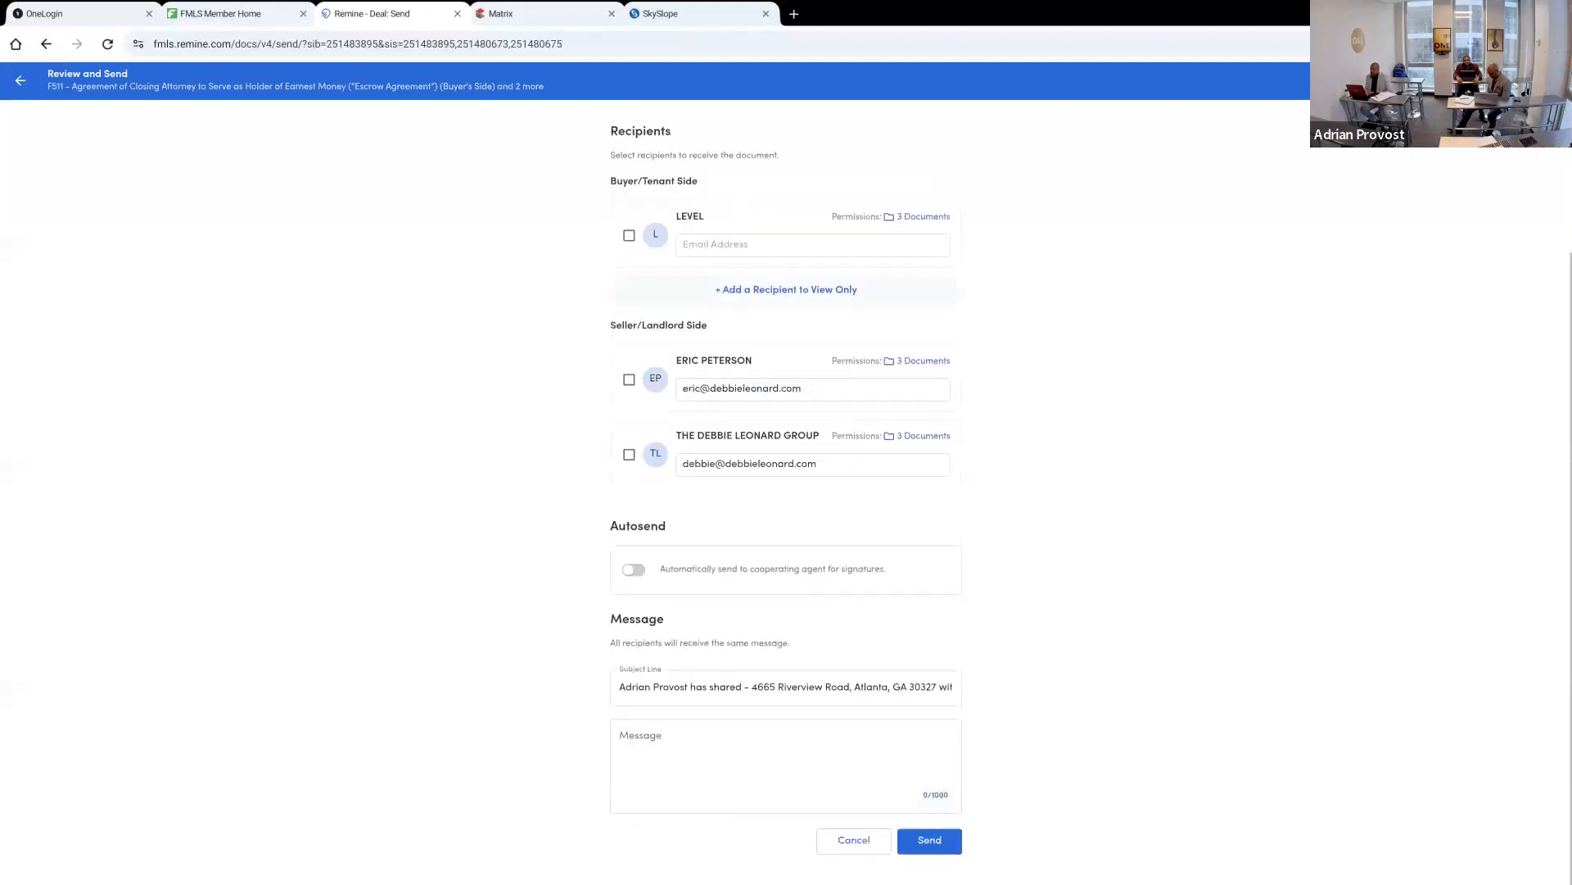
pyautogui.scroll(3, 786, 492)
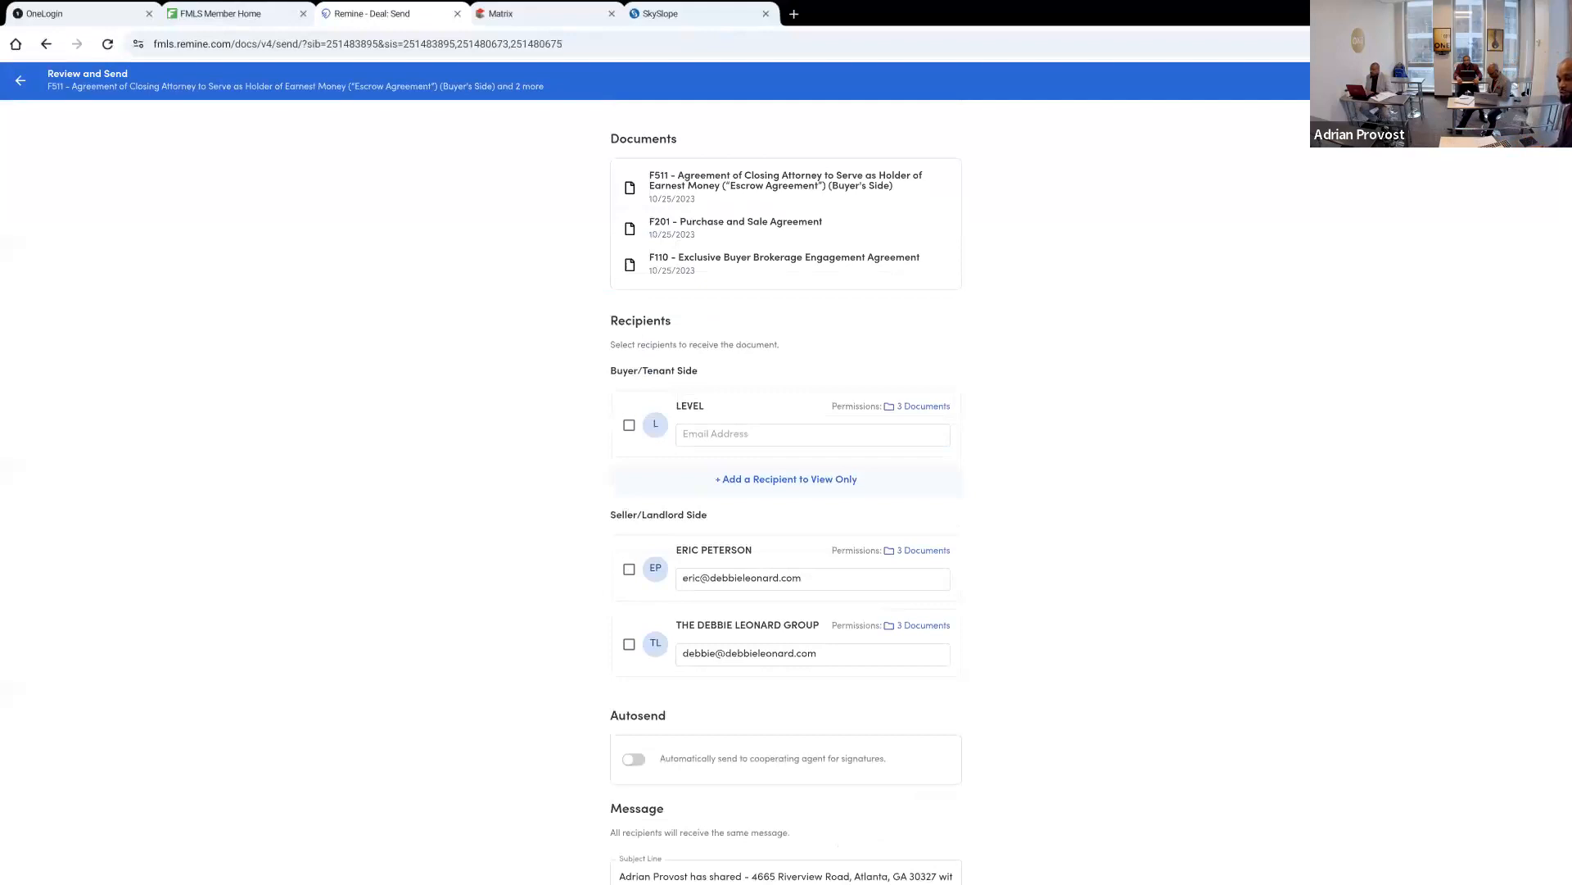
pyautogui.scroll(-2, 786, 492)
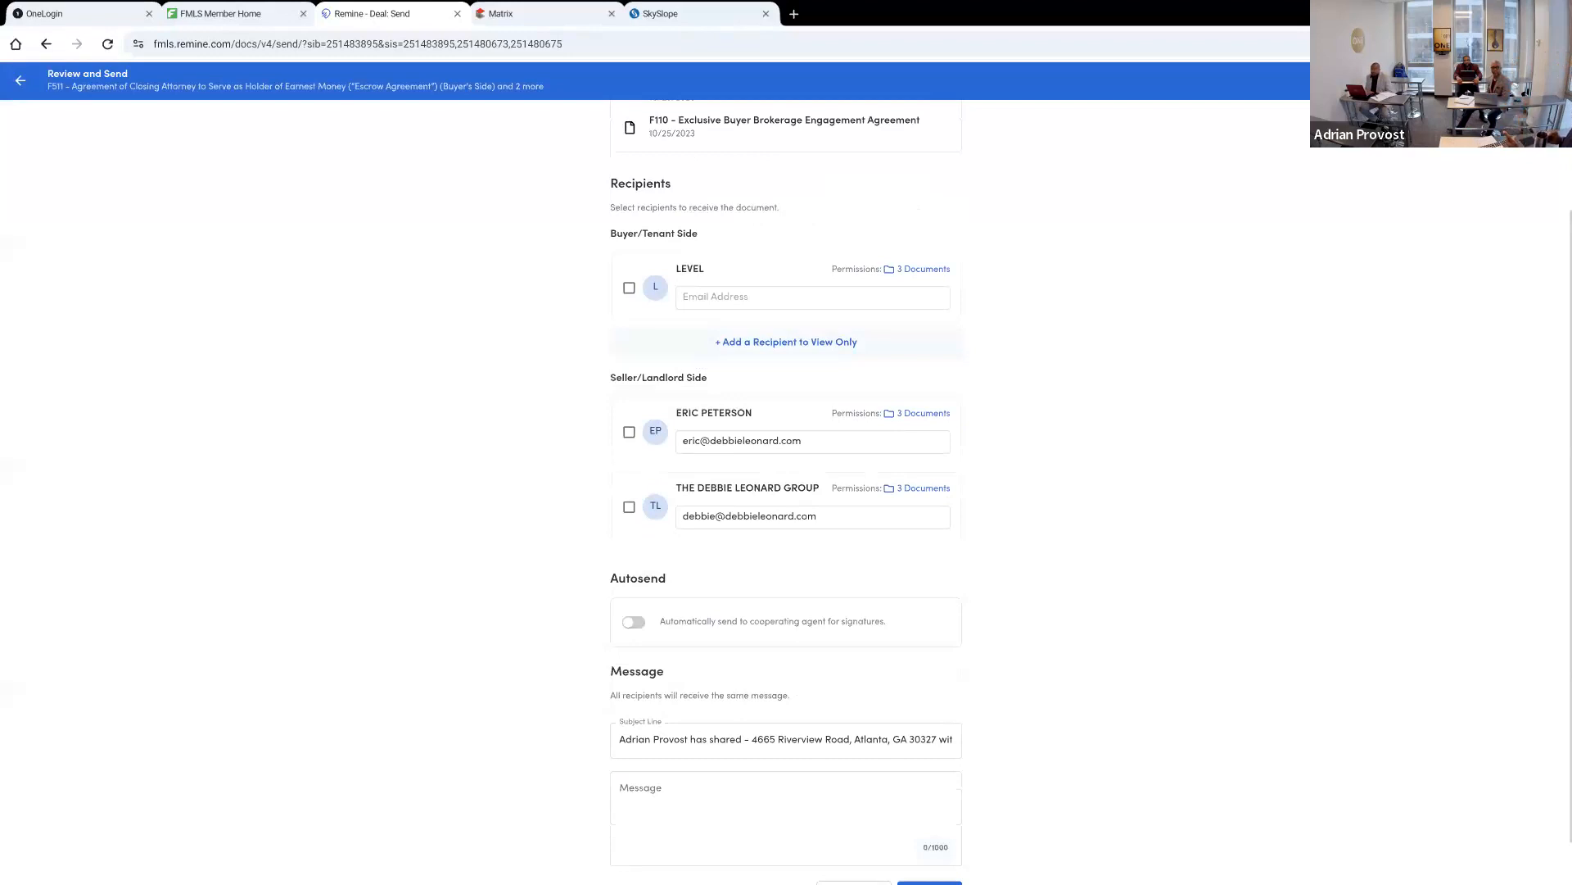
pyautogui.scroll(-1, 786, 492)
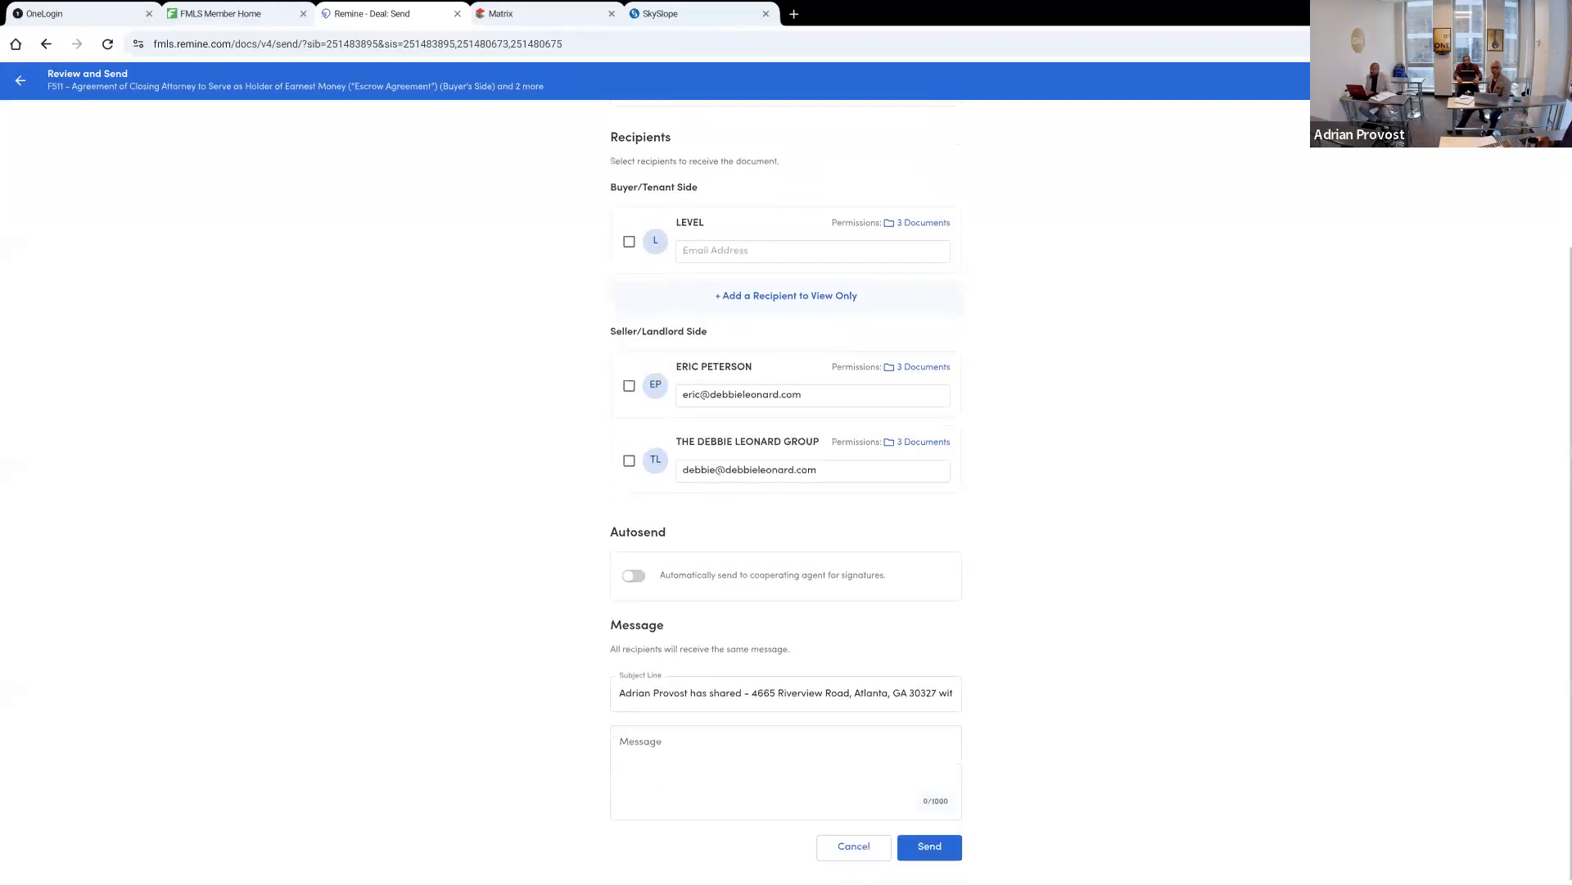
pyautogui.scroll(2, 787, 492)
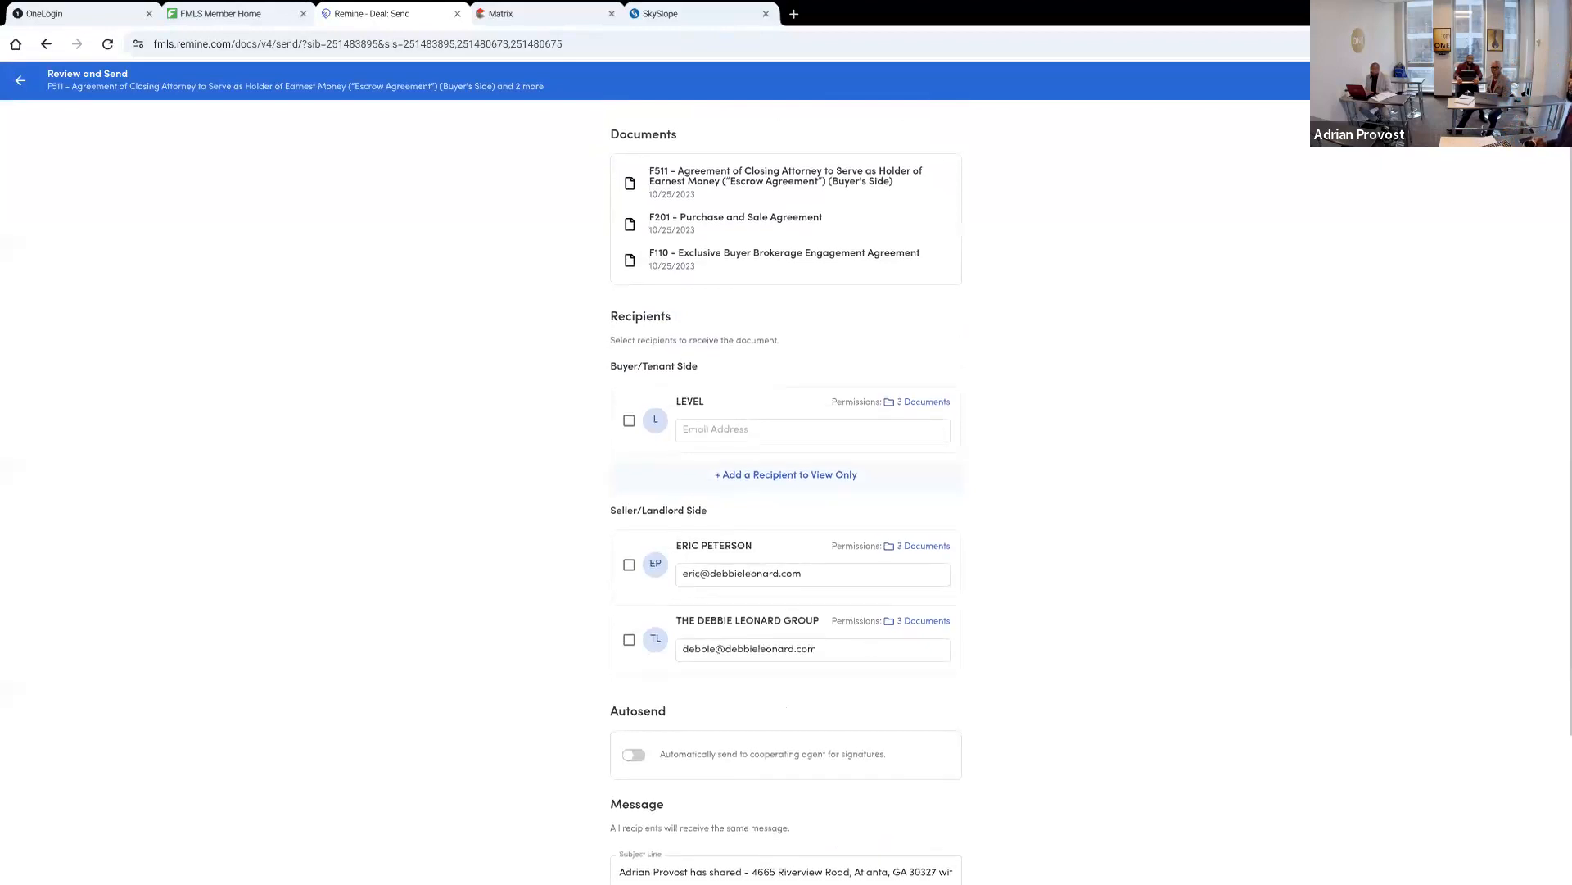
pyautogui.scroll(-2, 786, 491)
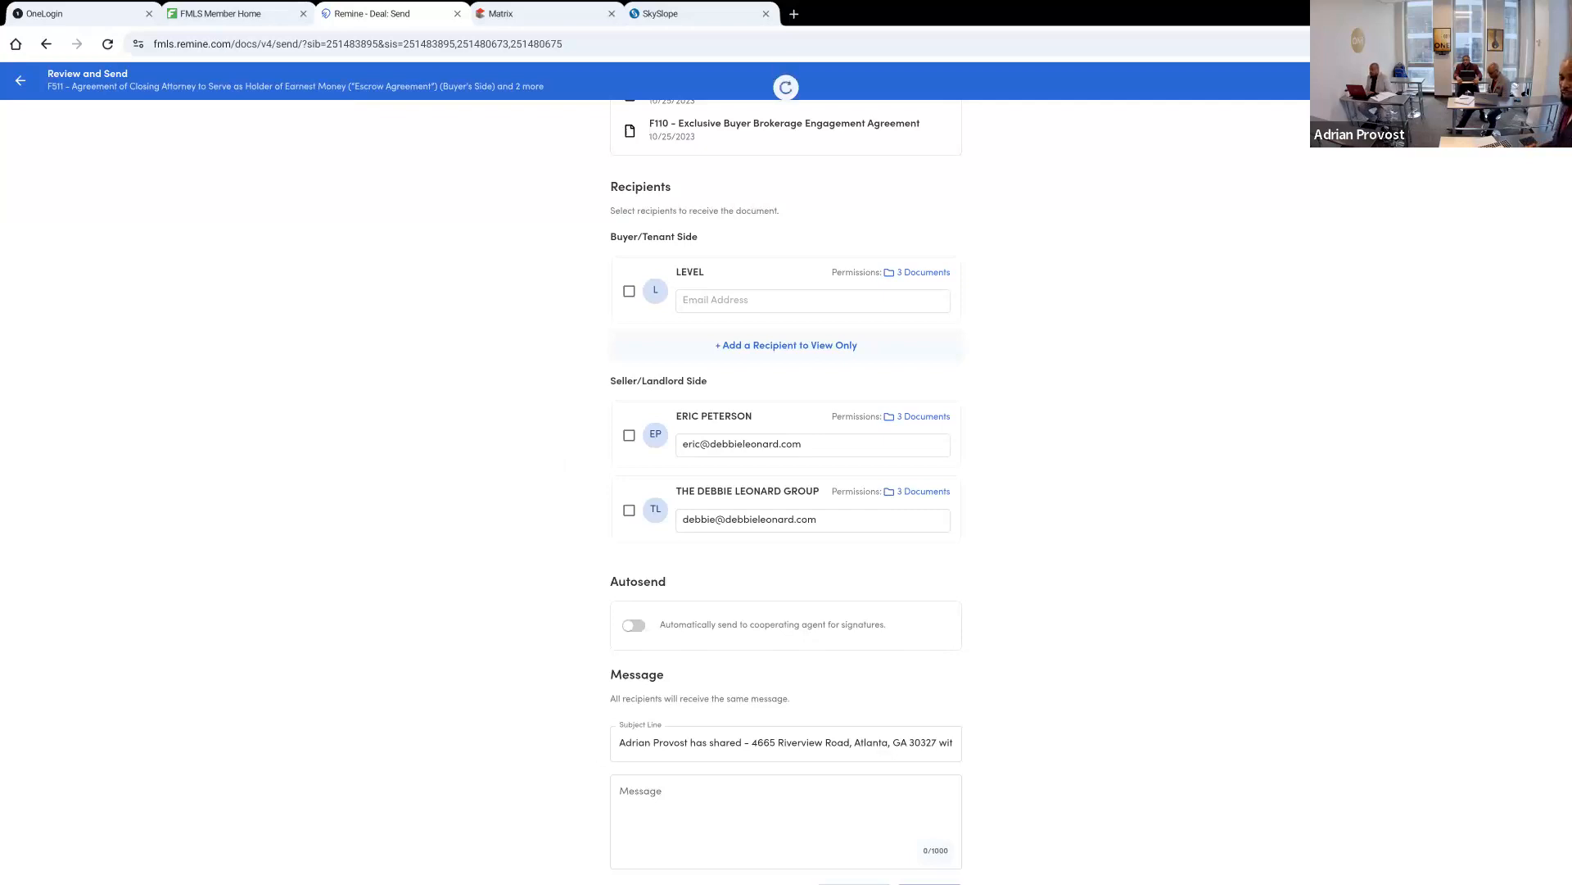
# Review the documents, mark the buyer-side recipient, and return to the Escrow Agreement without sending anything
pyautogui.scroll(2, 786, 491)
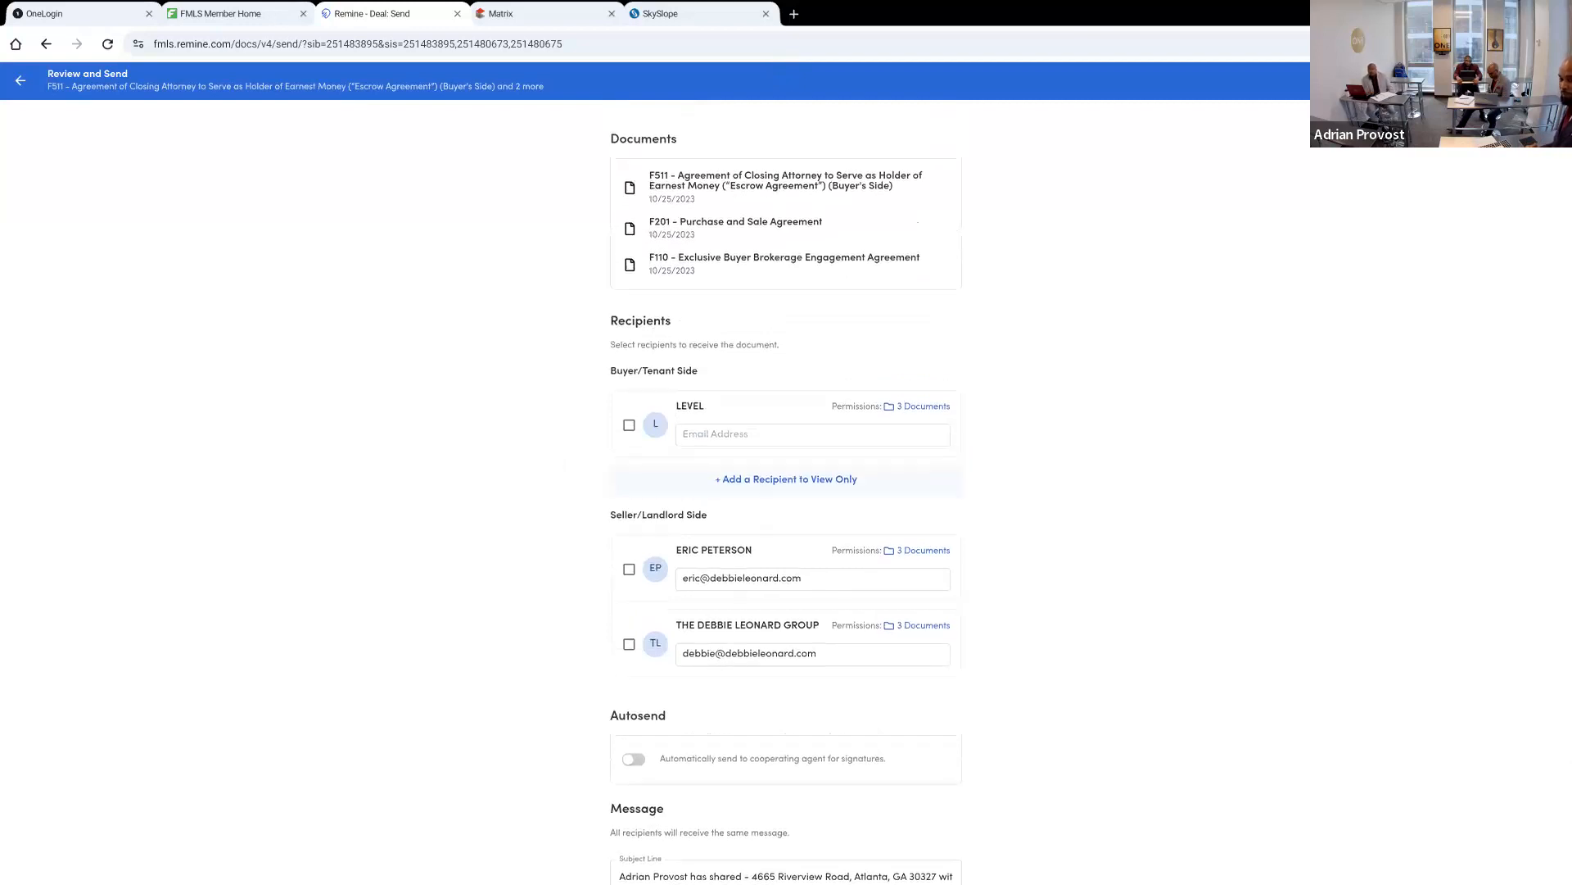
pyautogui.scroll(-1, 786, 491)
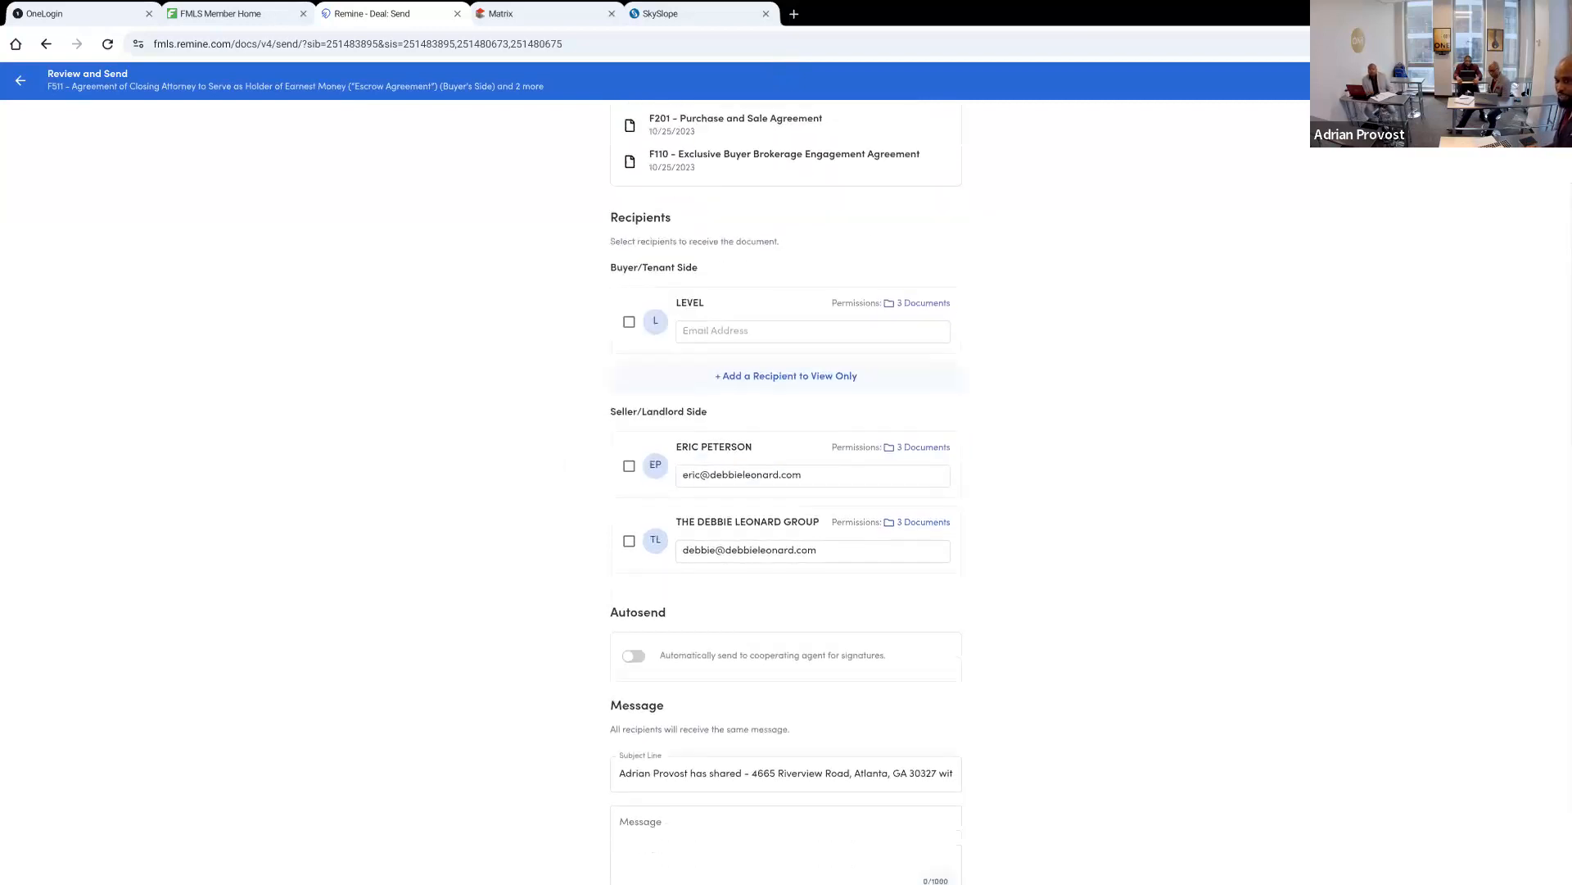
pyautogui.click(629, 322)
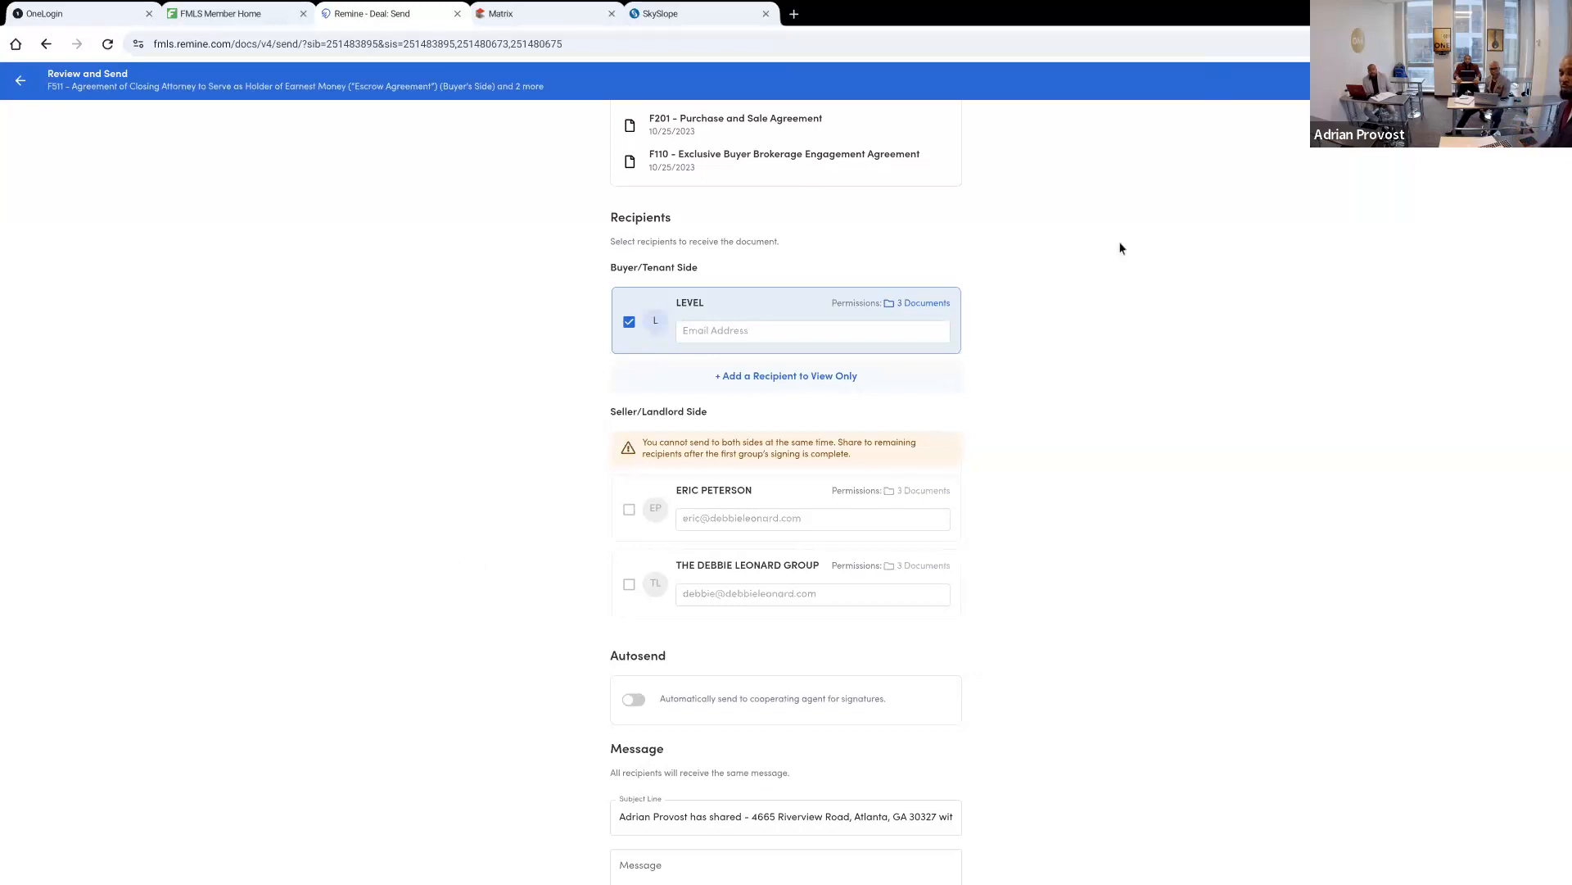
pyautogui.scroll(1, 728, 696)
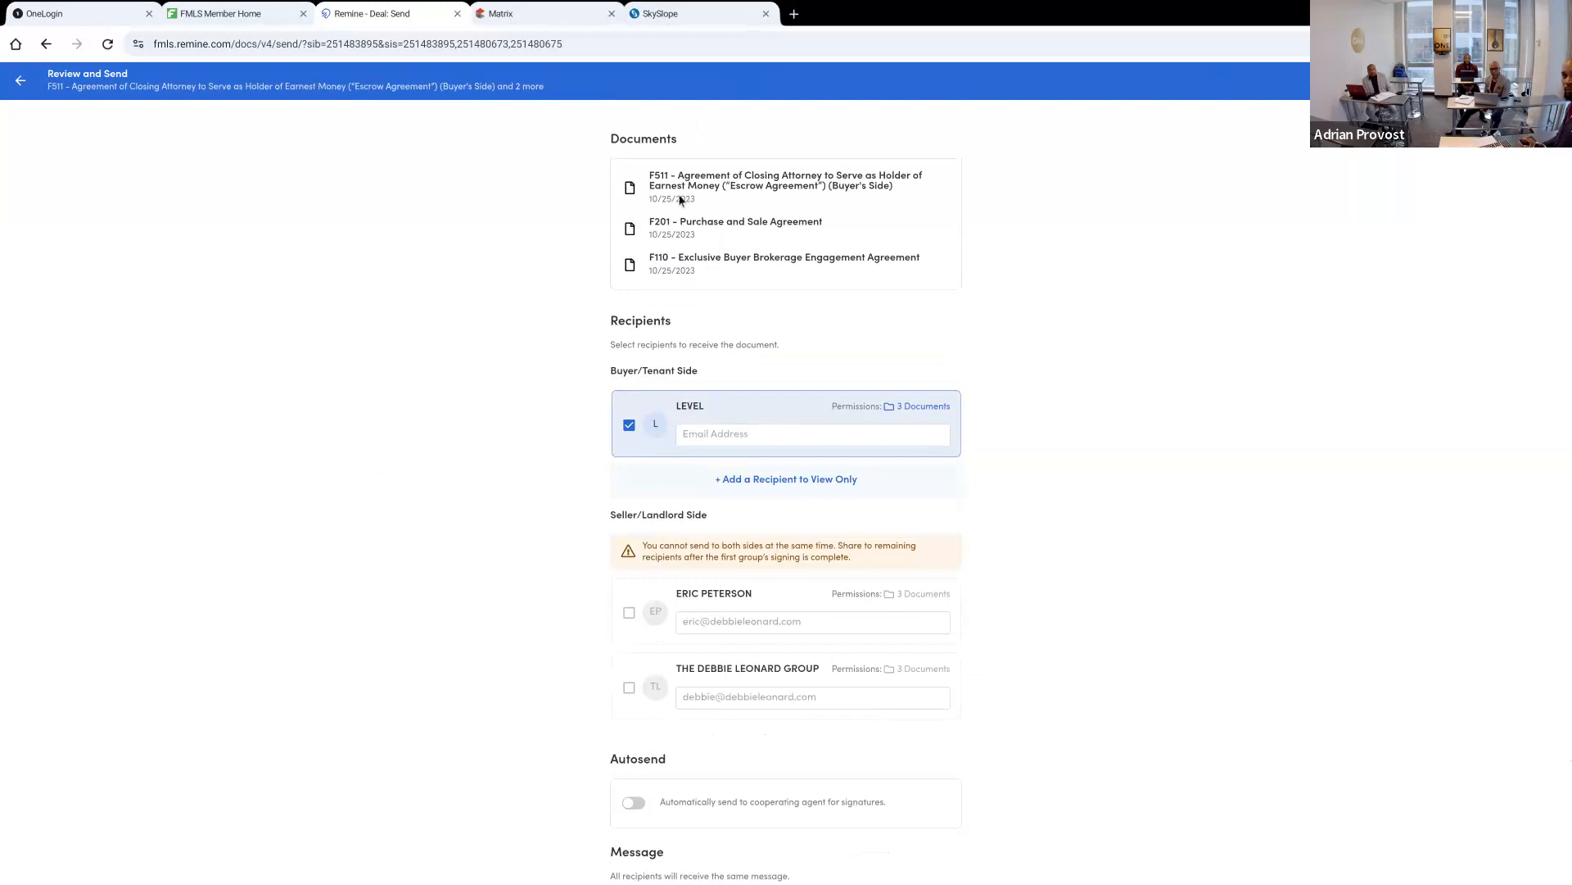
pyautogui.click(20, 81)
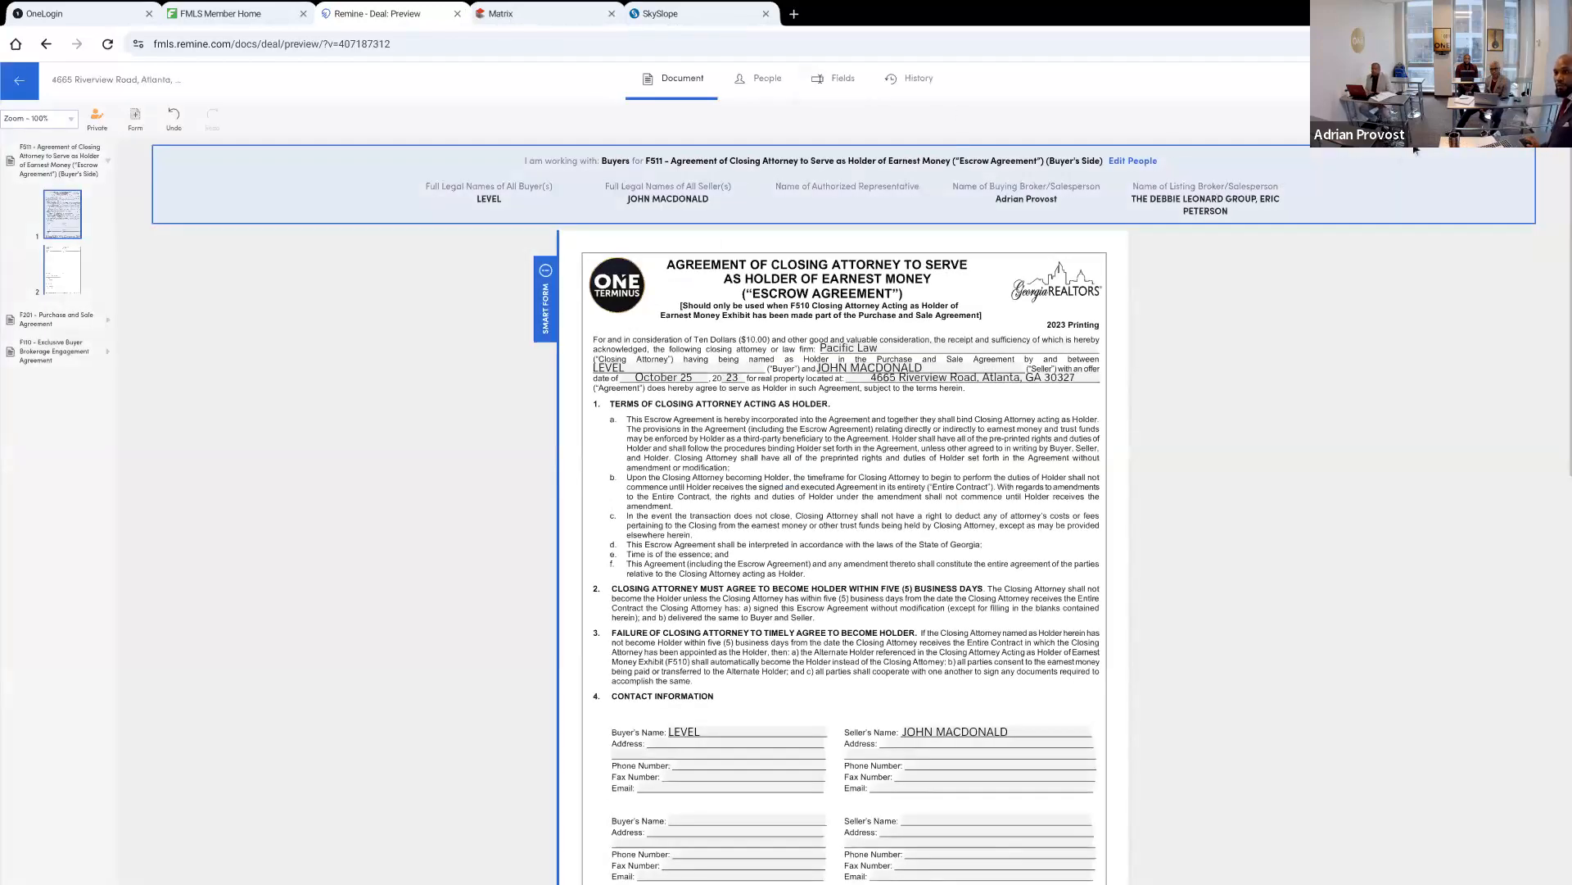
# Choose the F201 Purchase and Sale Agreement and F110 Exclusive Buyer Brokerage Engagement Agreement for export, excluding the F511 Escrow Agreement
pyautogui.click(1442, 118)
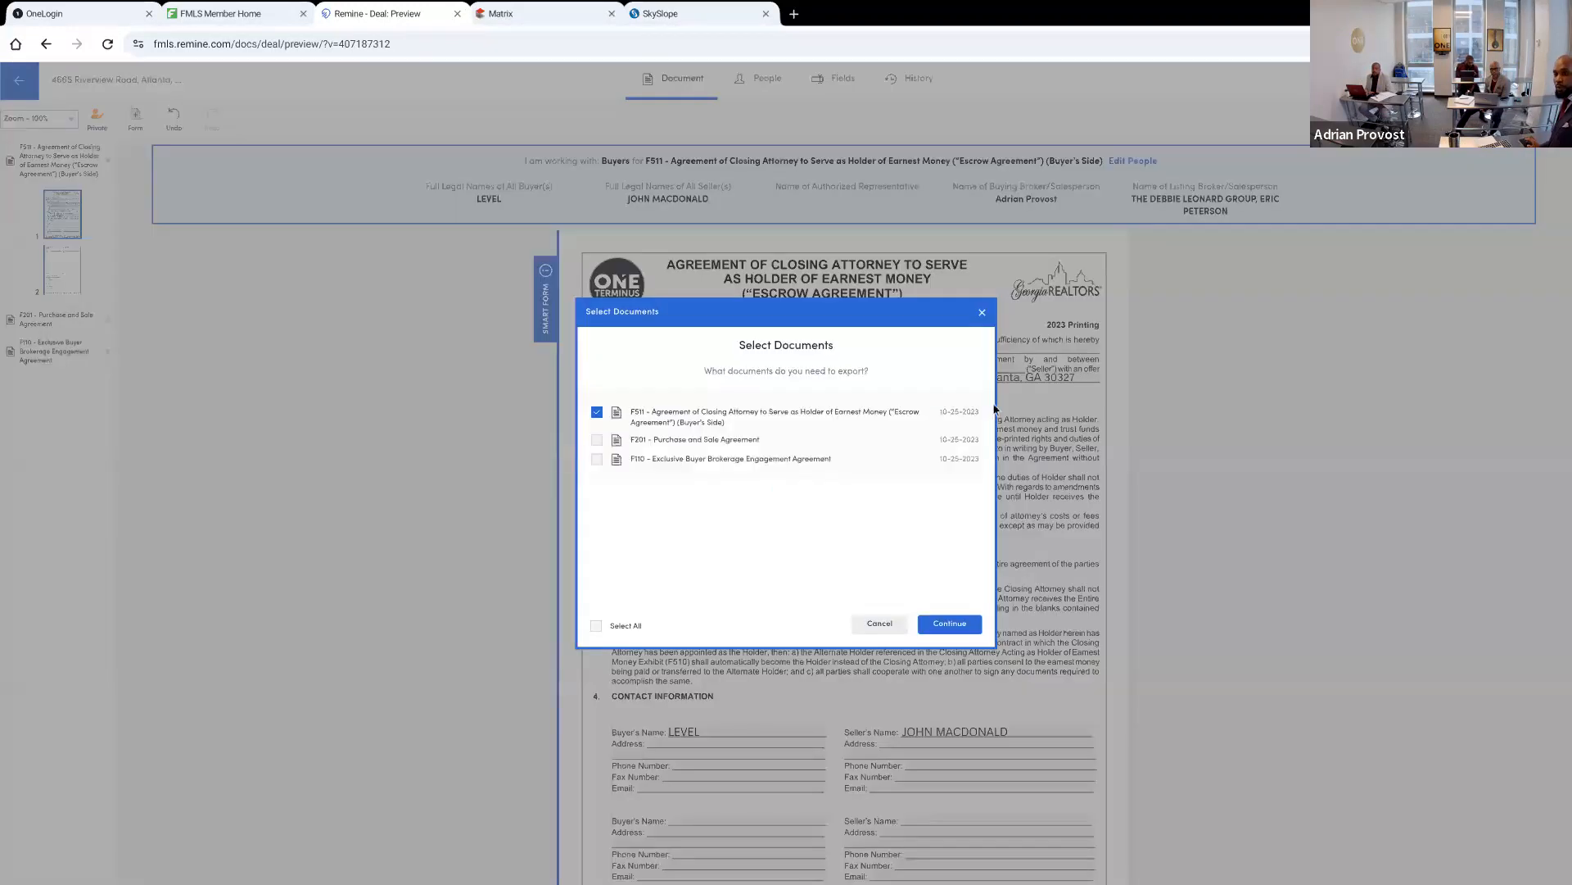
pyautogui.click(668, 440)
pyautogui.click(597, 415)
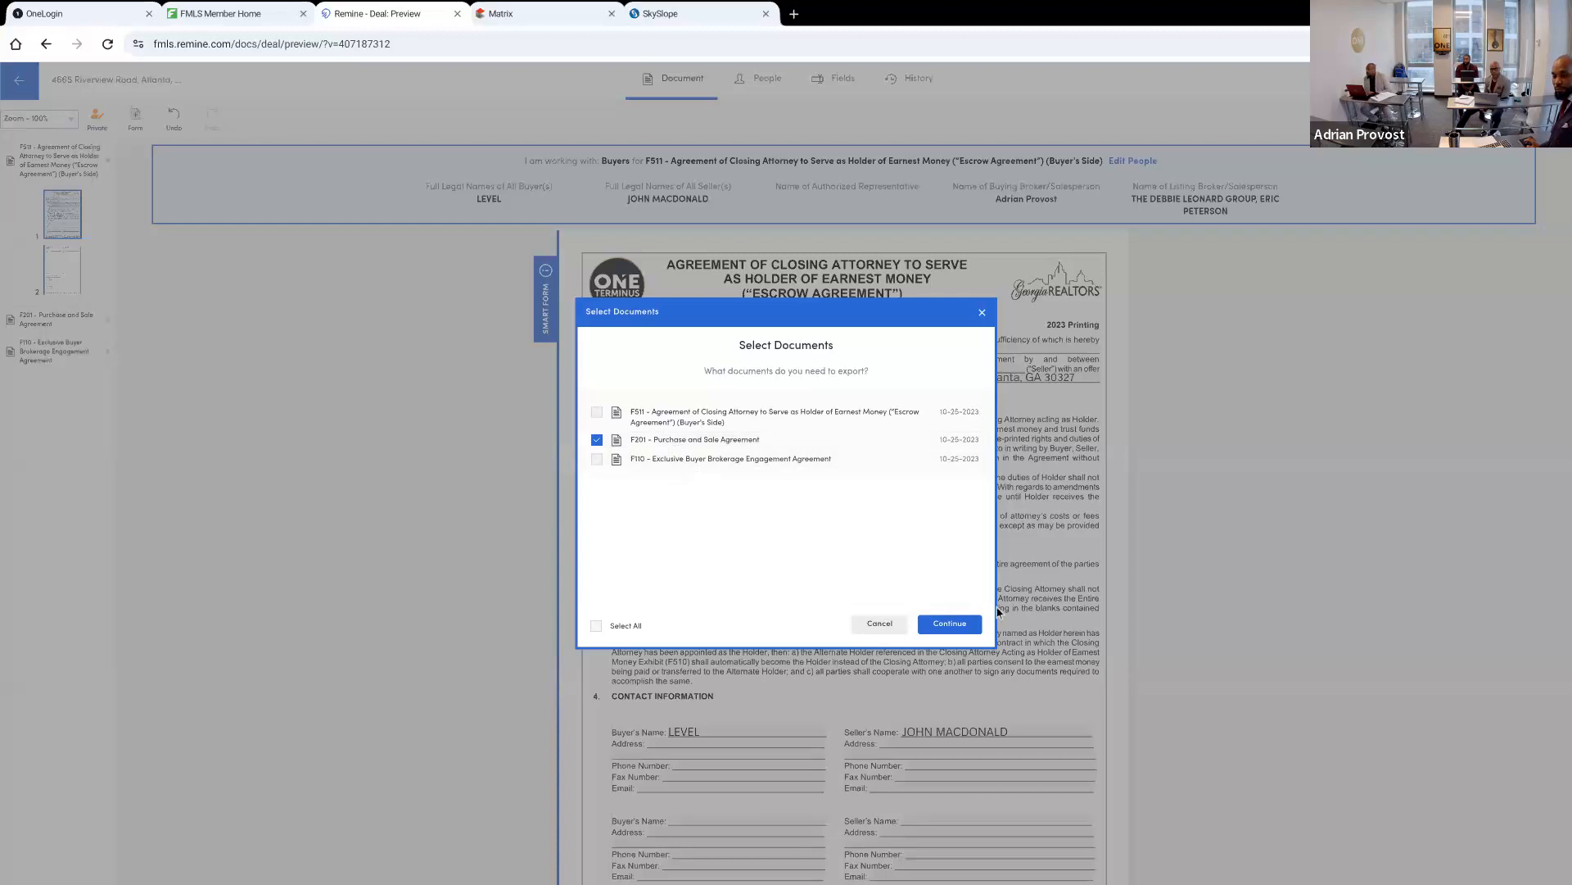
pyautogui.click(597, 459)
pyautogui.click(950, 624)
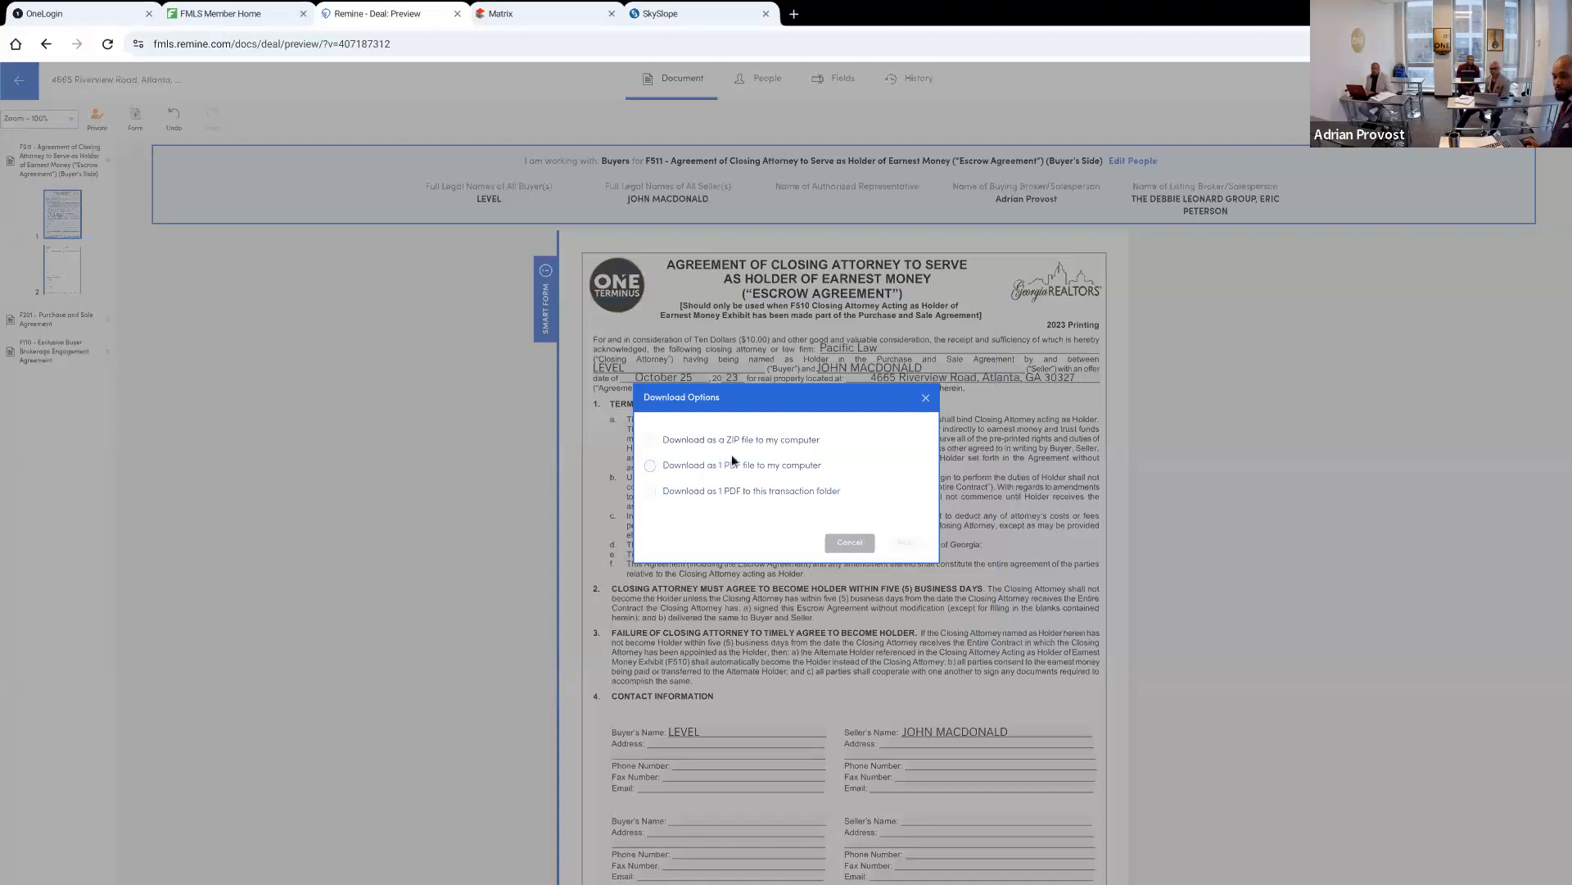
# Download the two chosen documents to the computer as one PDF file named RW
pyautogui.click(684, 469)
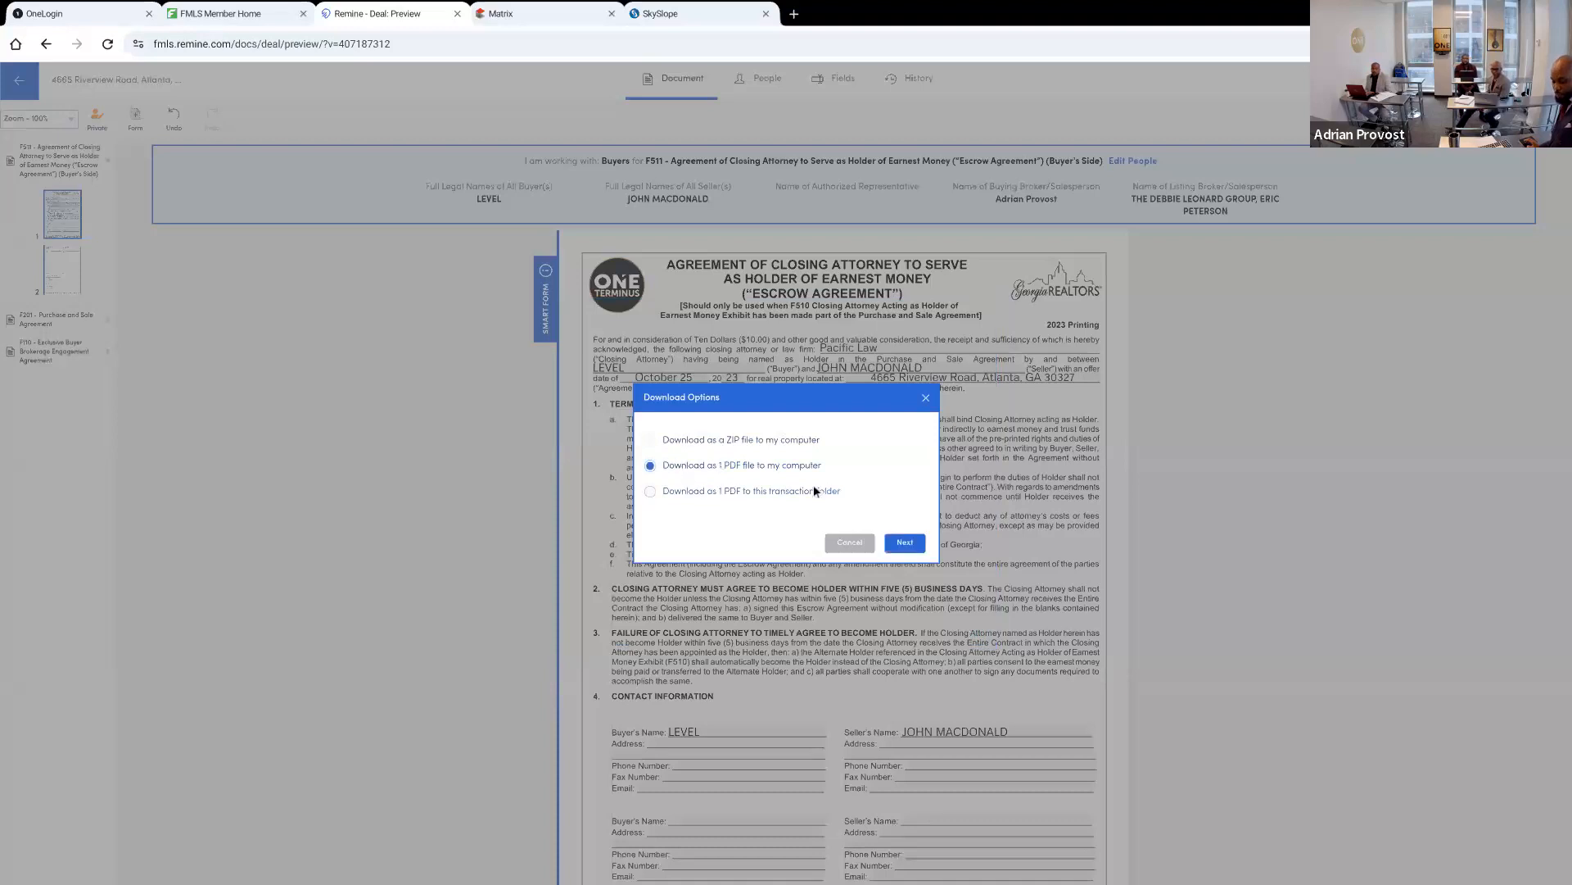
pyautogui.click(904, 542)
pyautogui.click(736, 388)
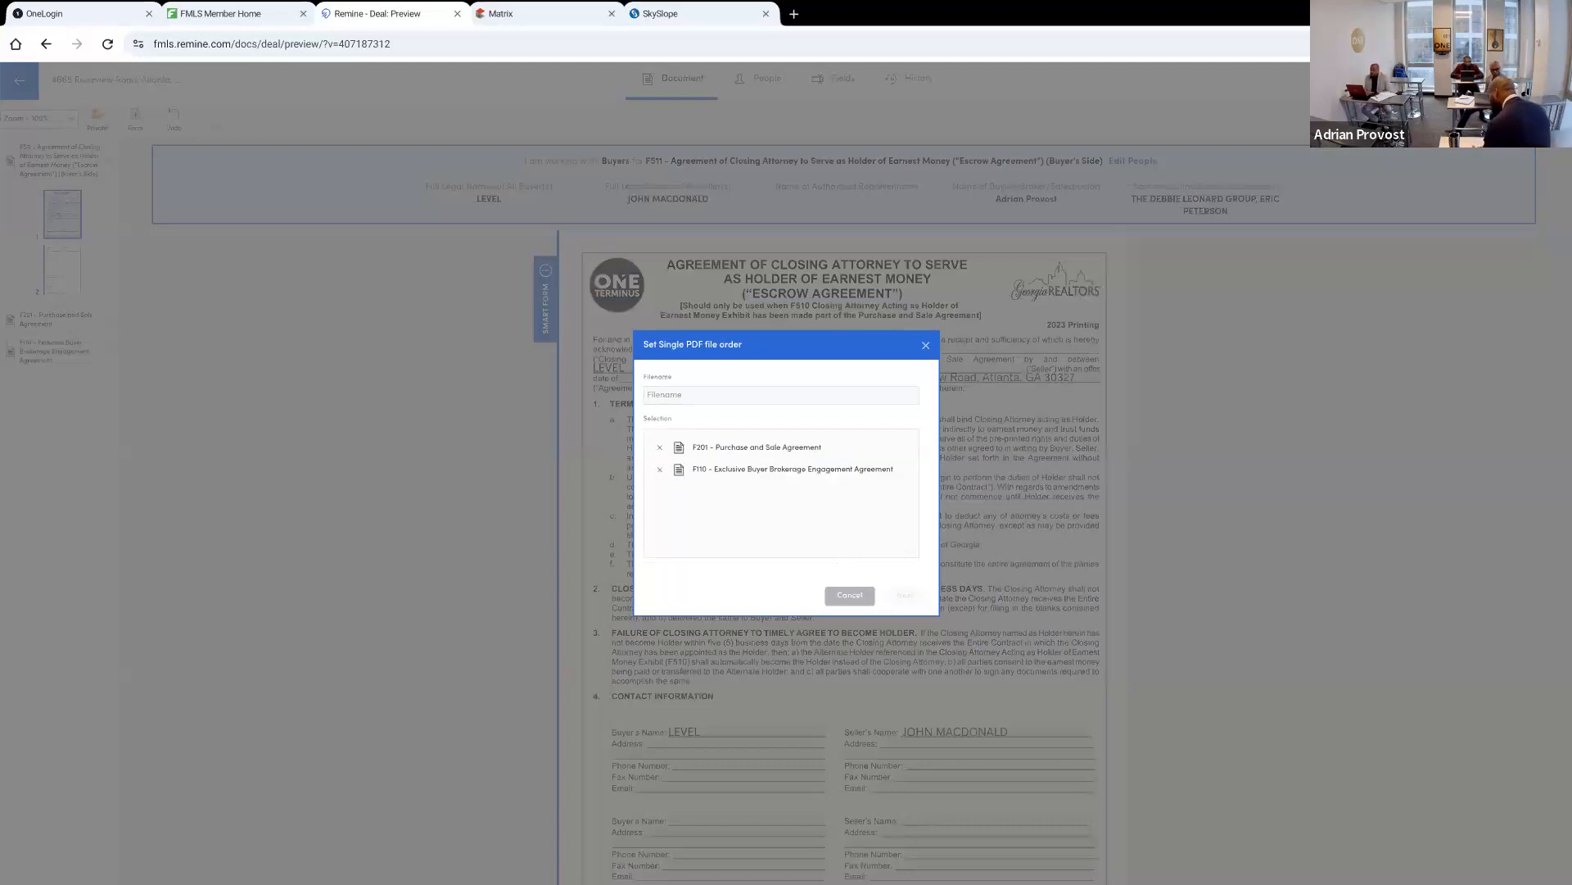
pyautogui.click(738, 392)
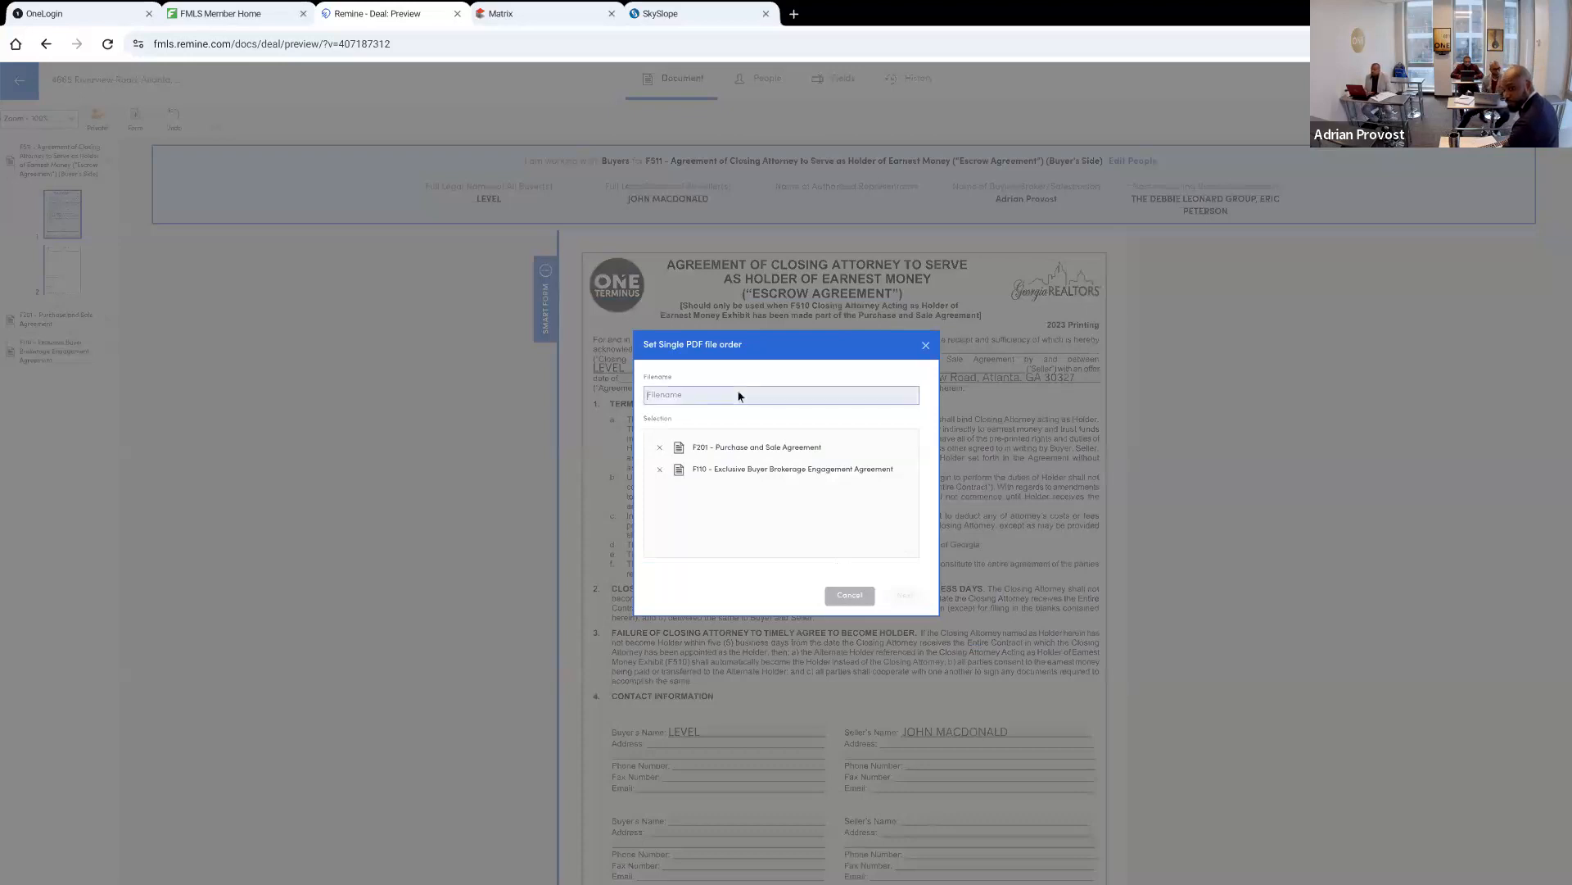
pyautogui.write('RW')
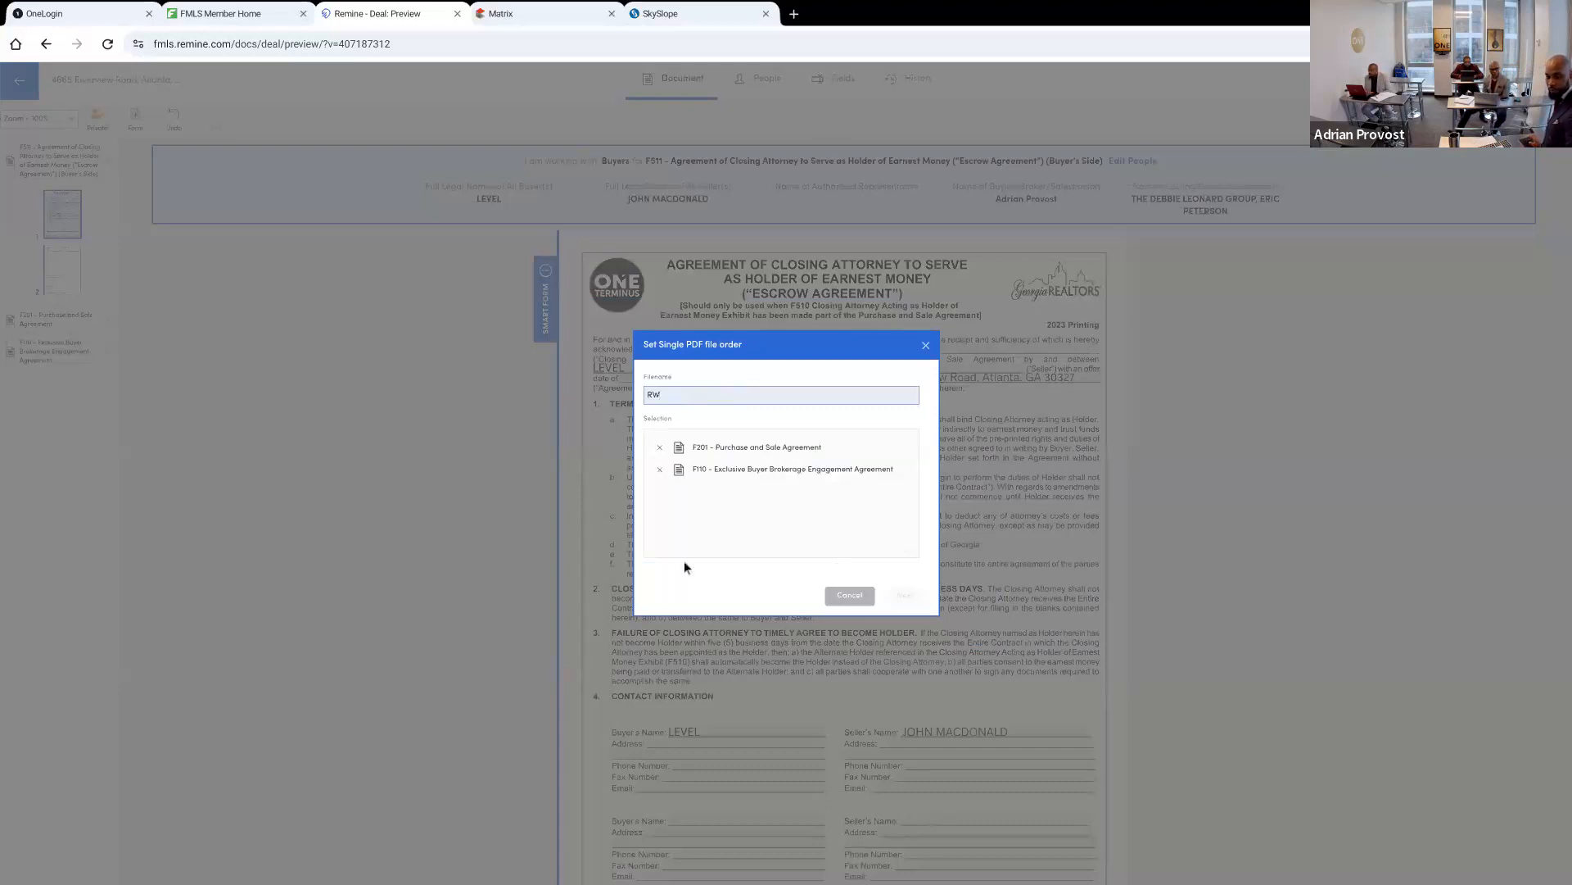
pyautogui.click(739, 542)
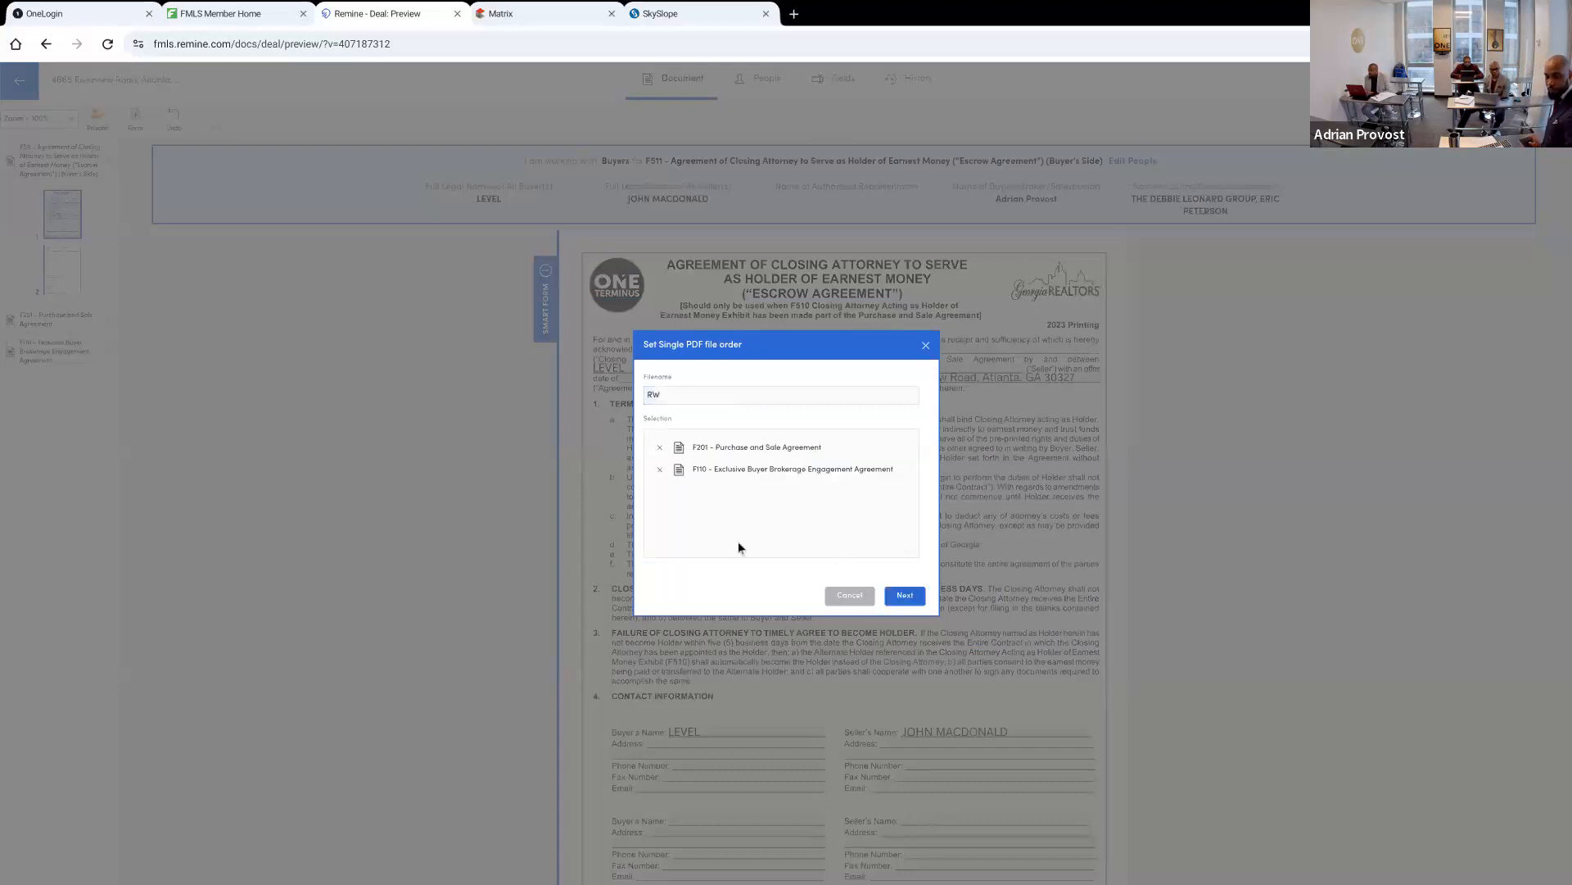
pyautogui.click(902, 595)
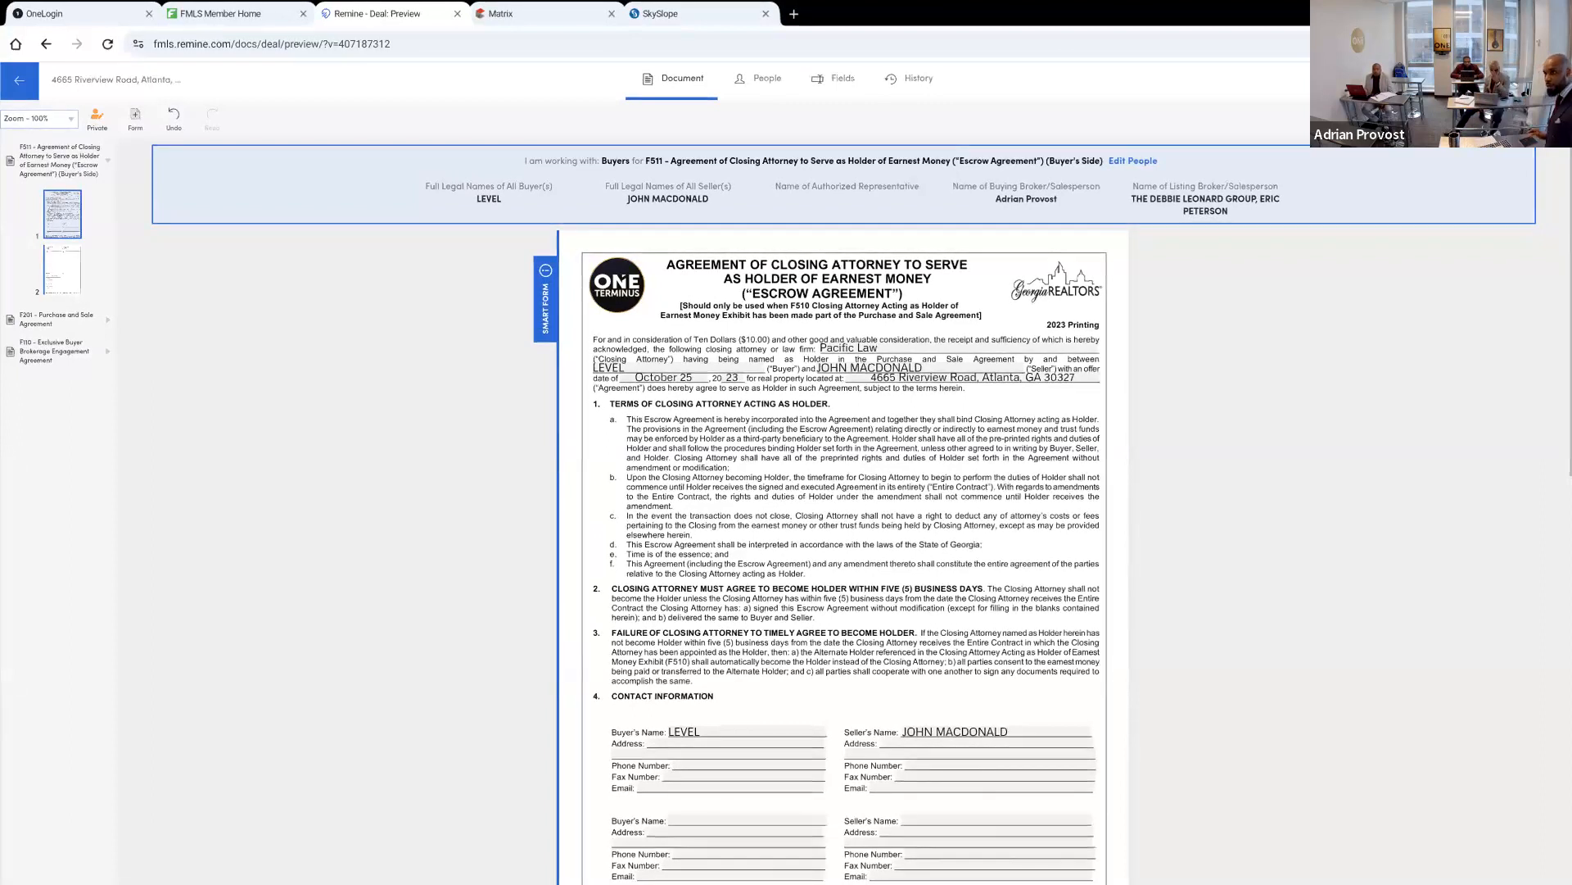
# Switch to SkySlope and start a new transaction using address lookup instead of SkySlope Forms
pyautogui.click(735, 15)
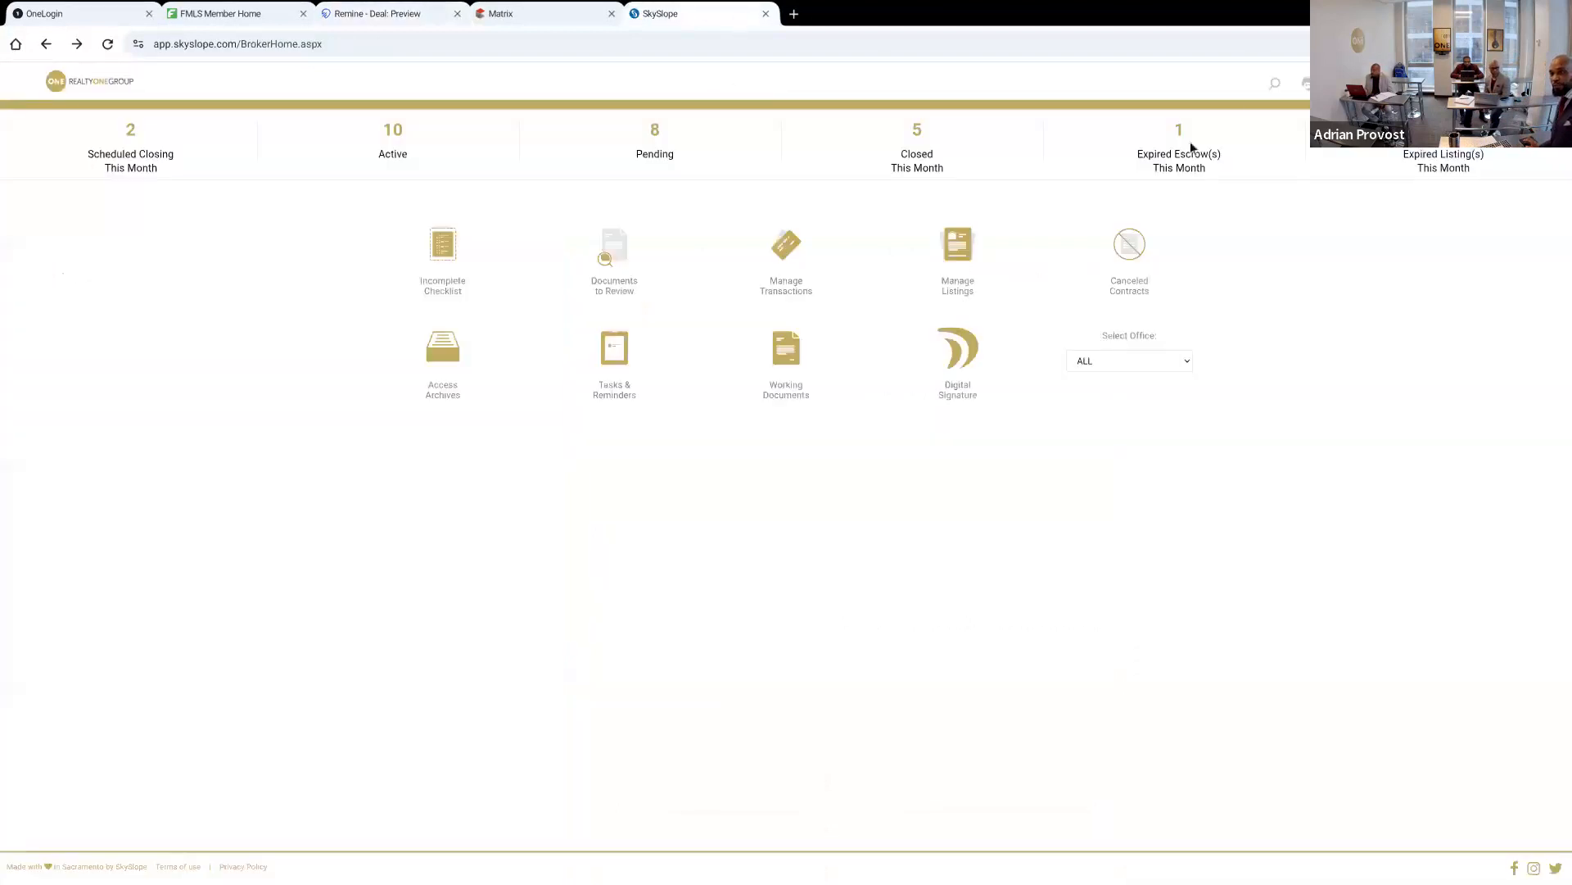
pyautogui.click(786, 244)
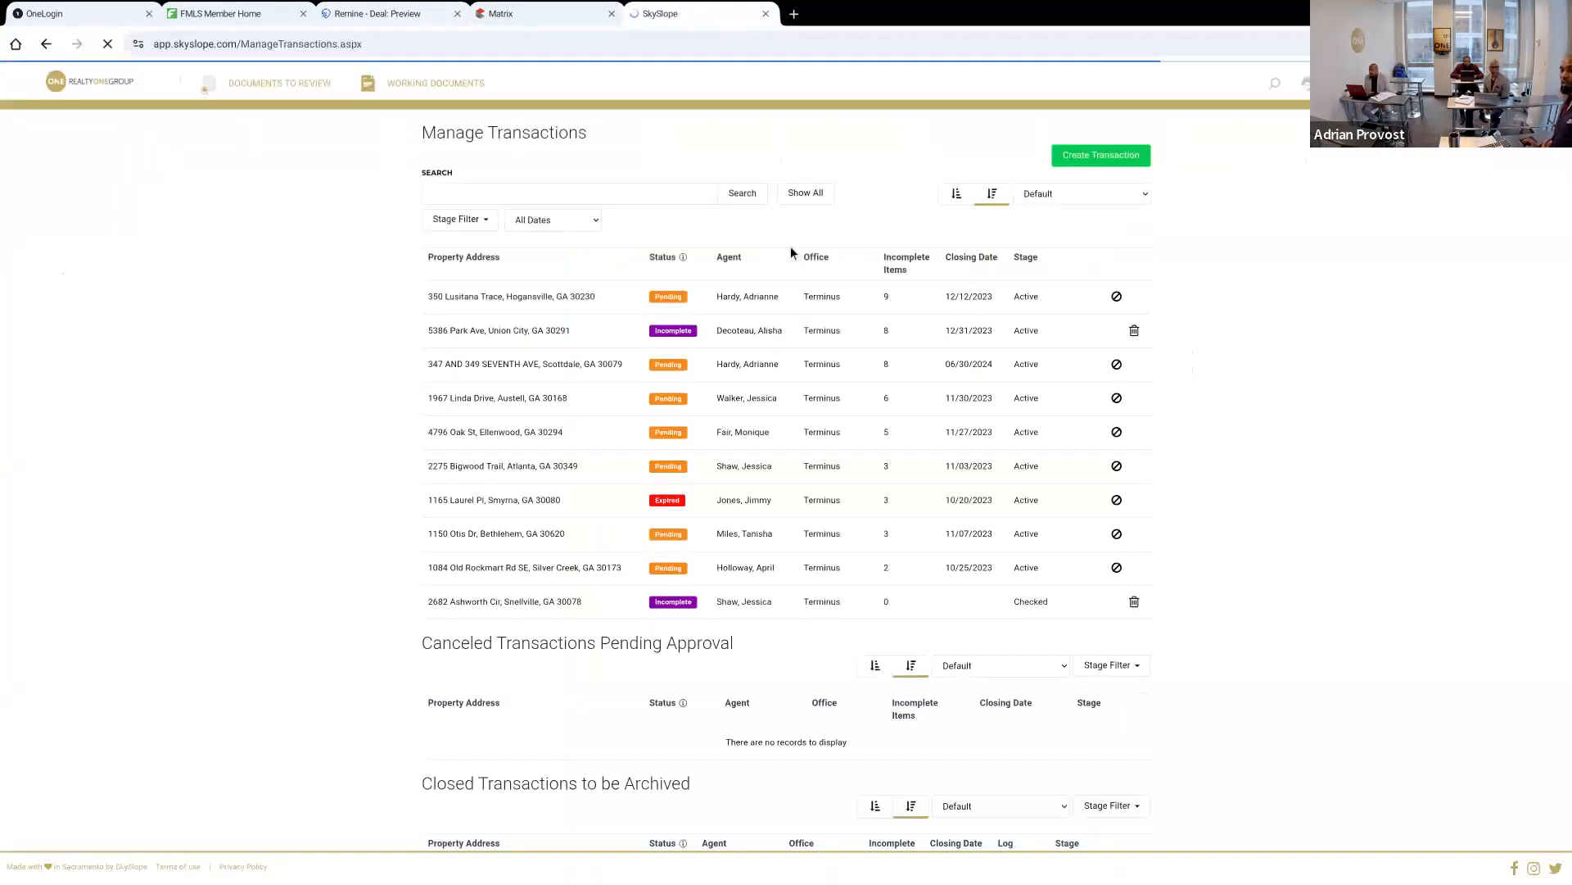
pyautogui.click(1066, 154)
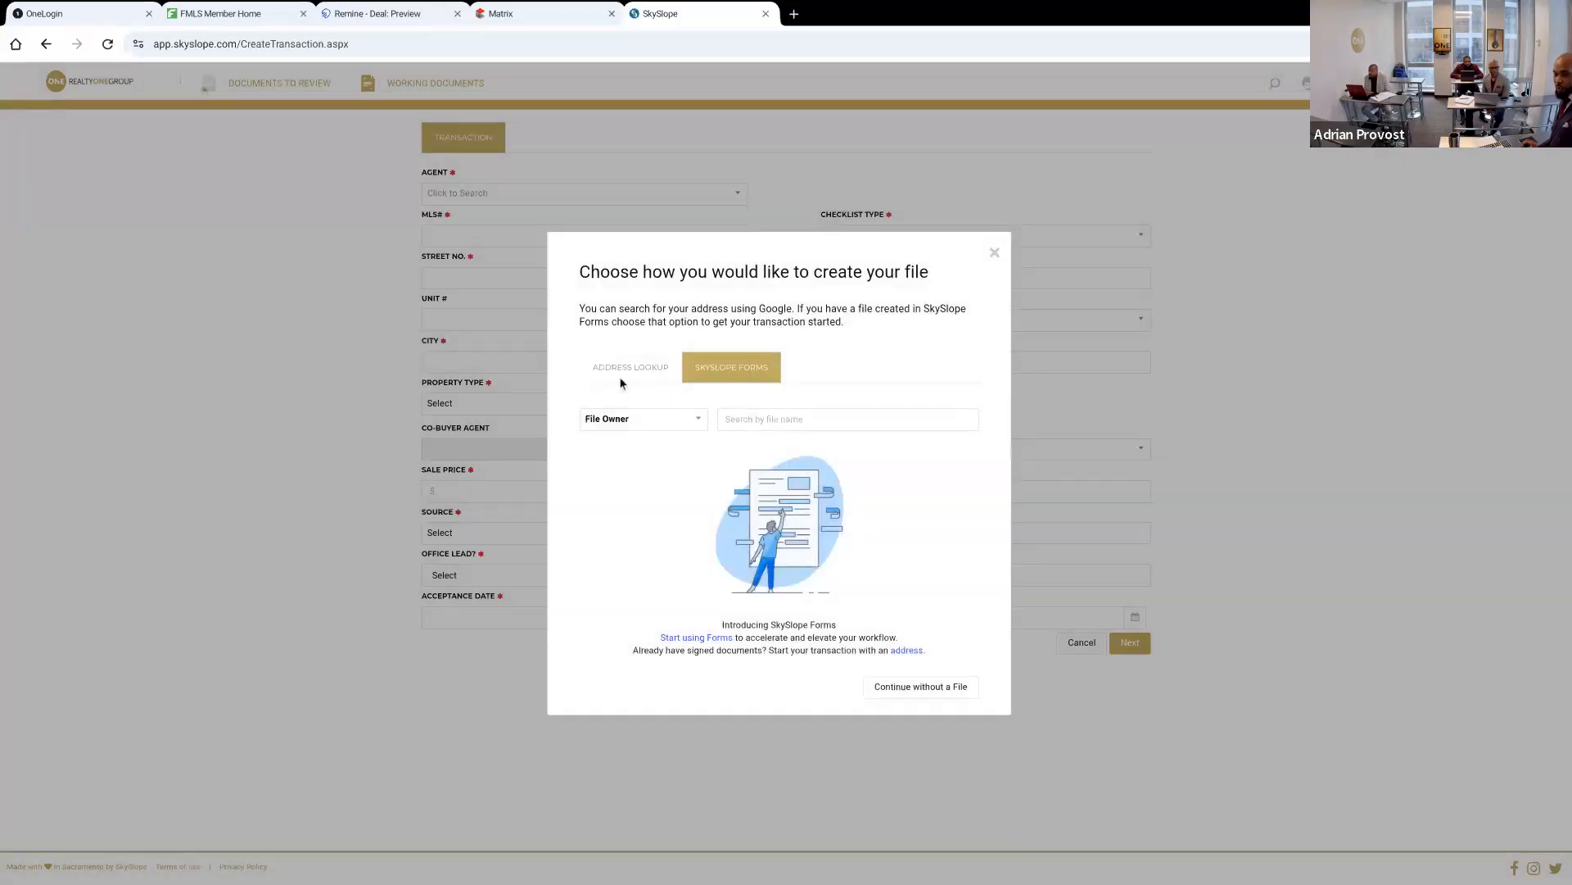
pyautogui.click(622, 365)
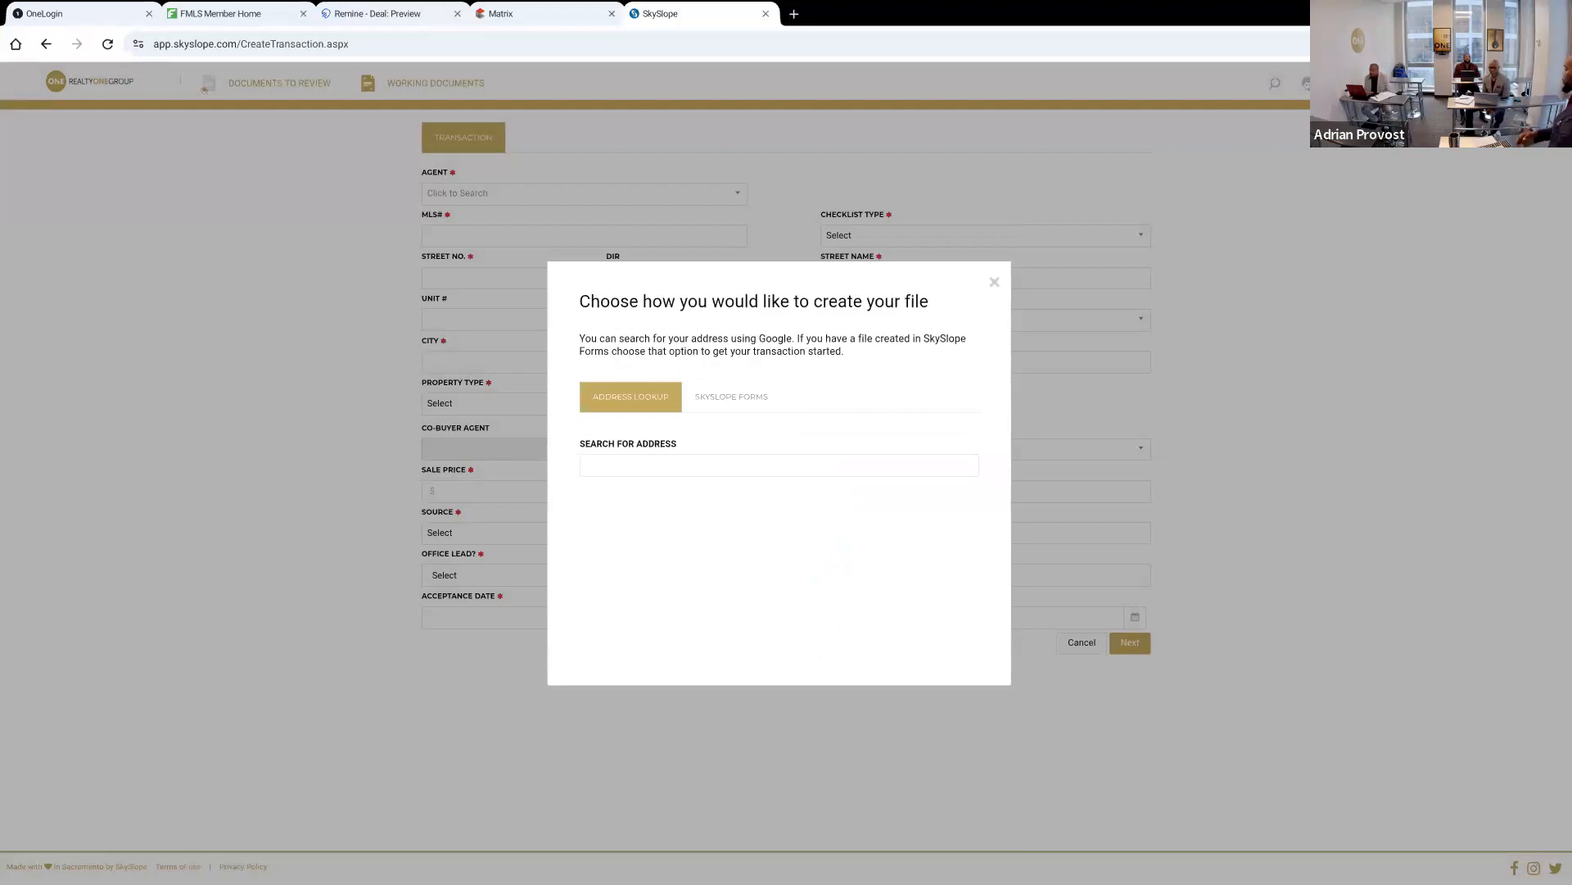
# Look up the property's street address and use the matching Atlanta address for the new transaction
pyautogui.click(636, 462)
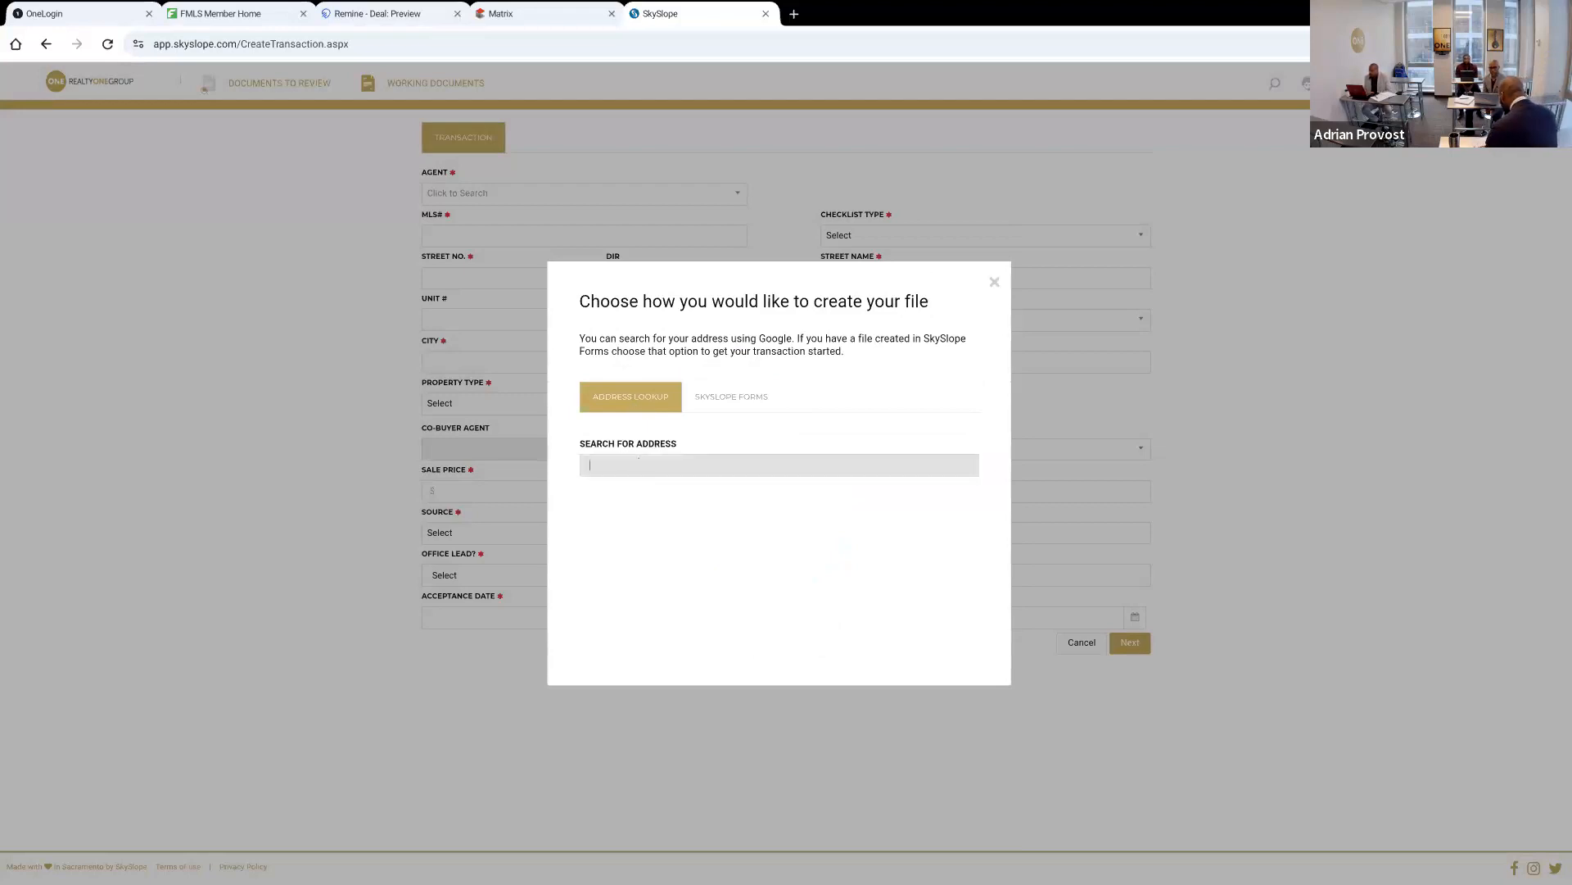
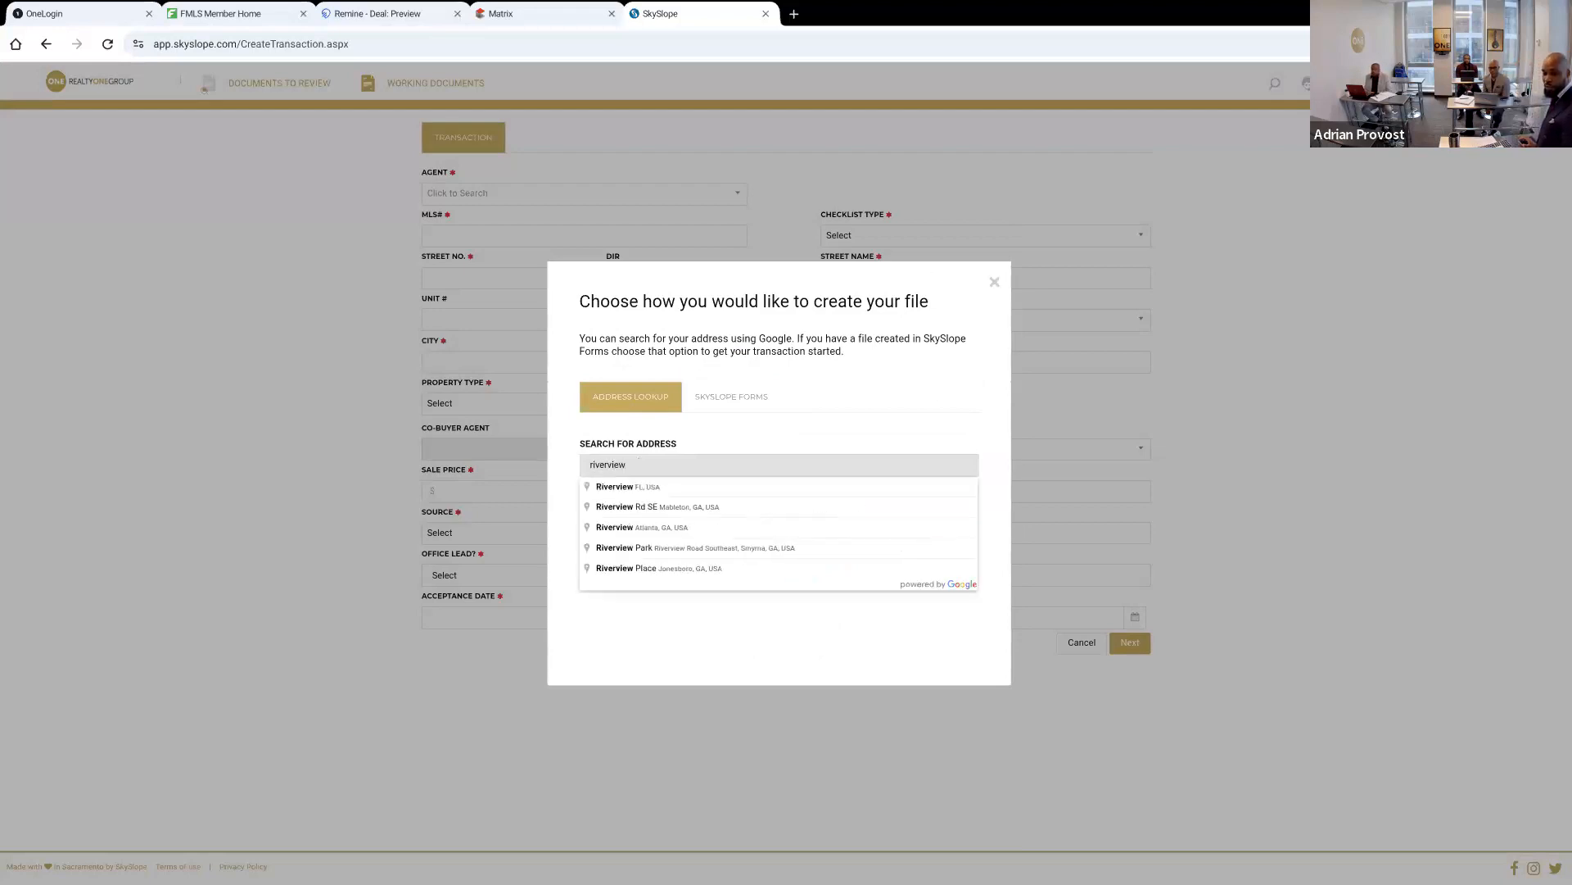
pyautogui.click(640, 467)
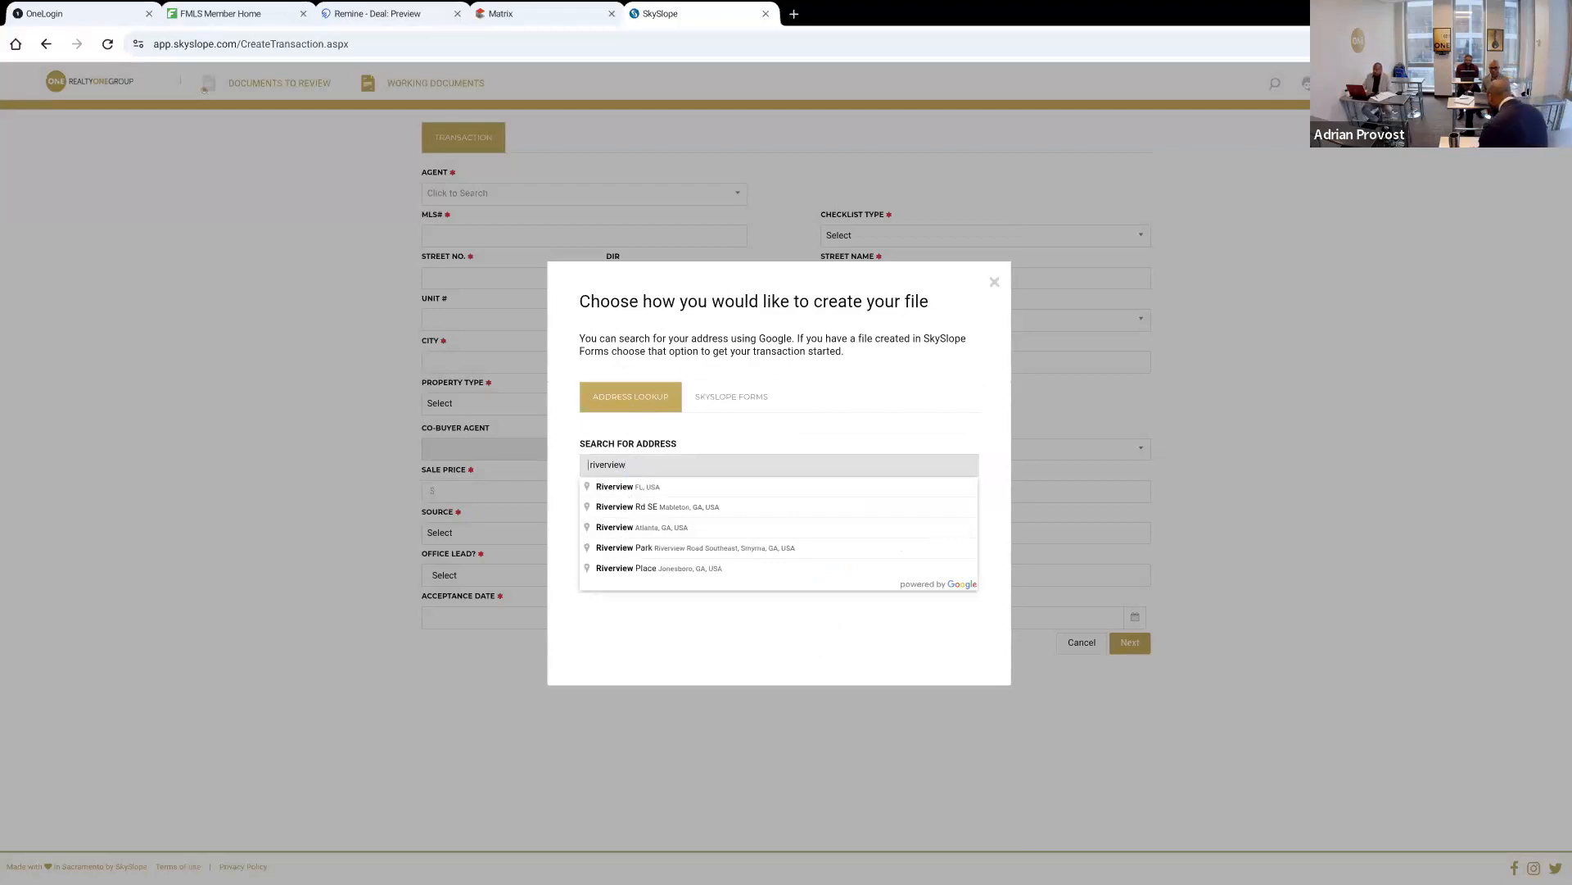
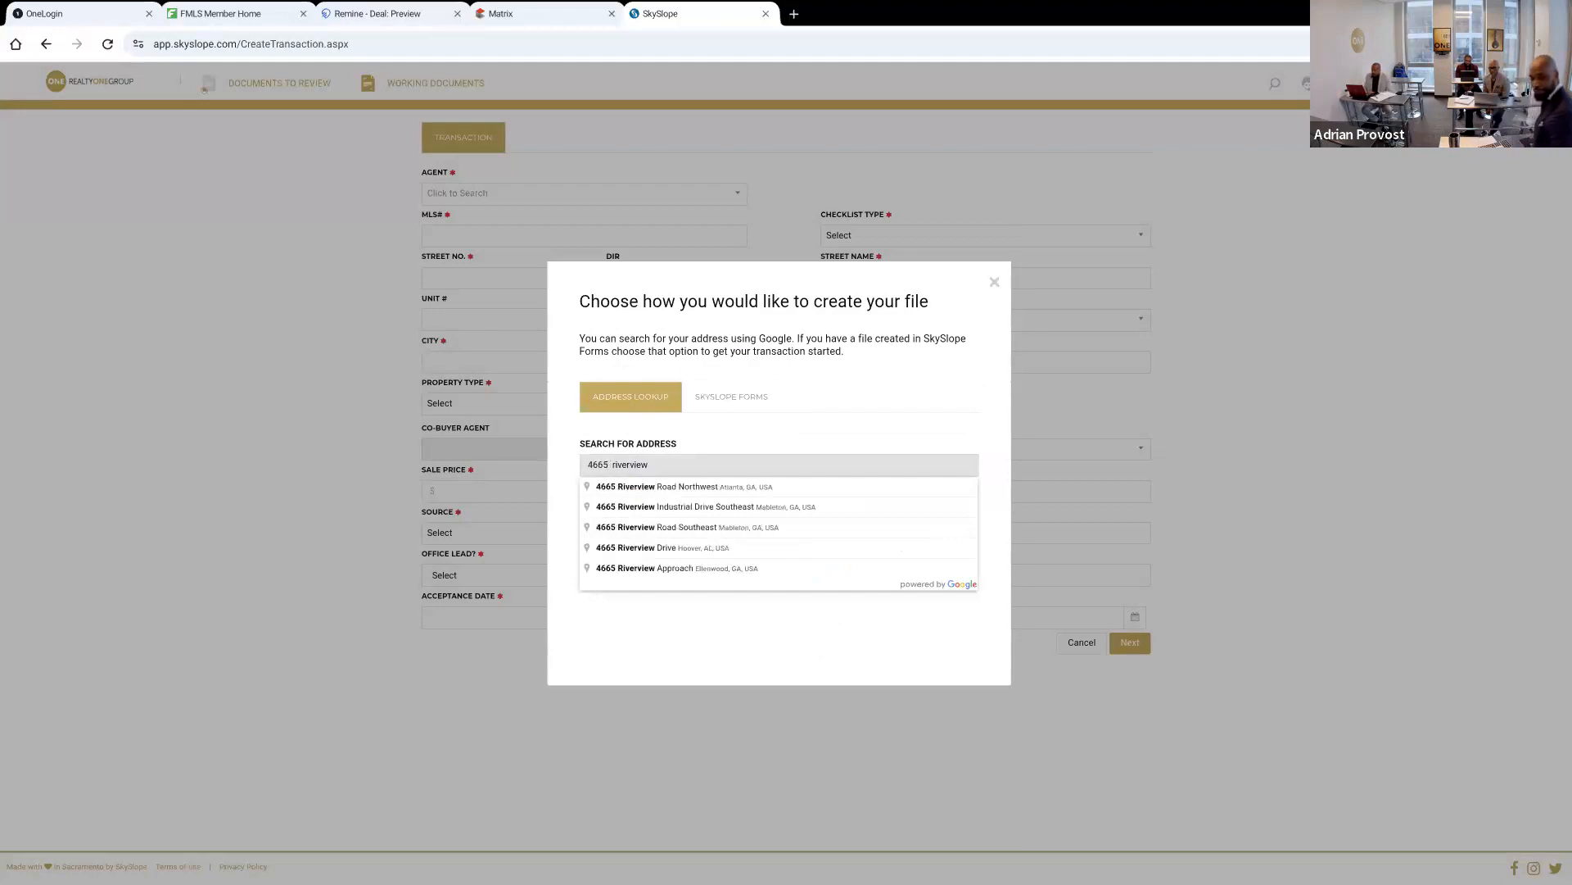
pyautogui.click(637, 488)
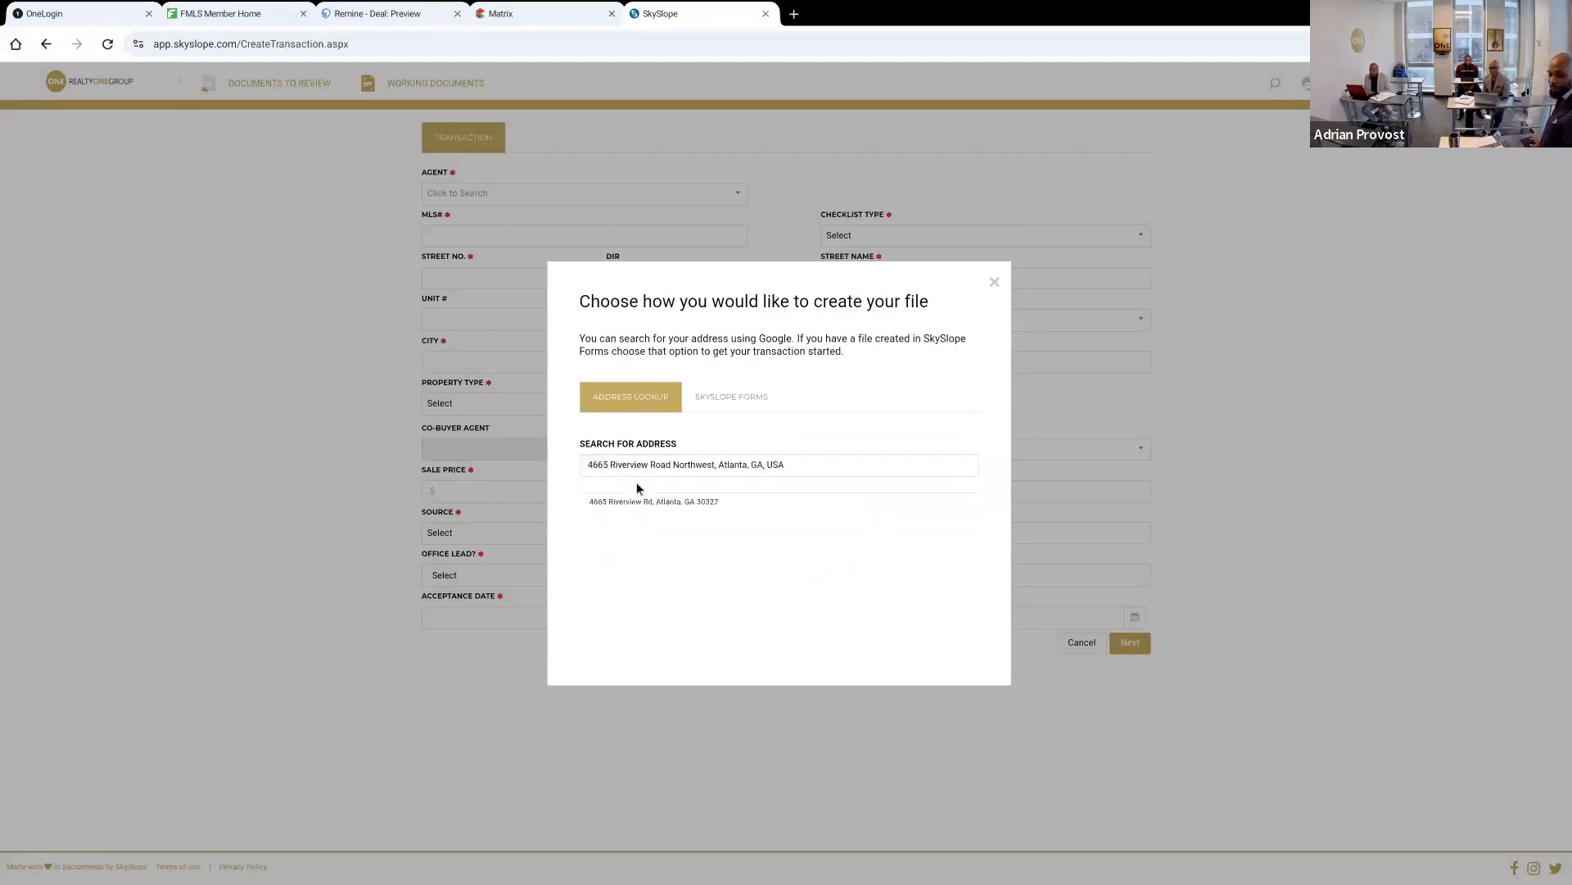
pyautogui.click(676, 501)
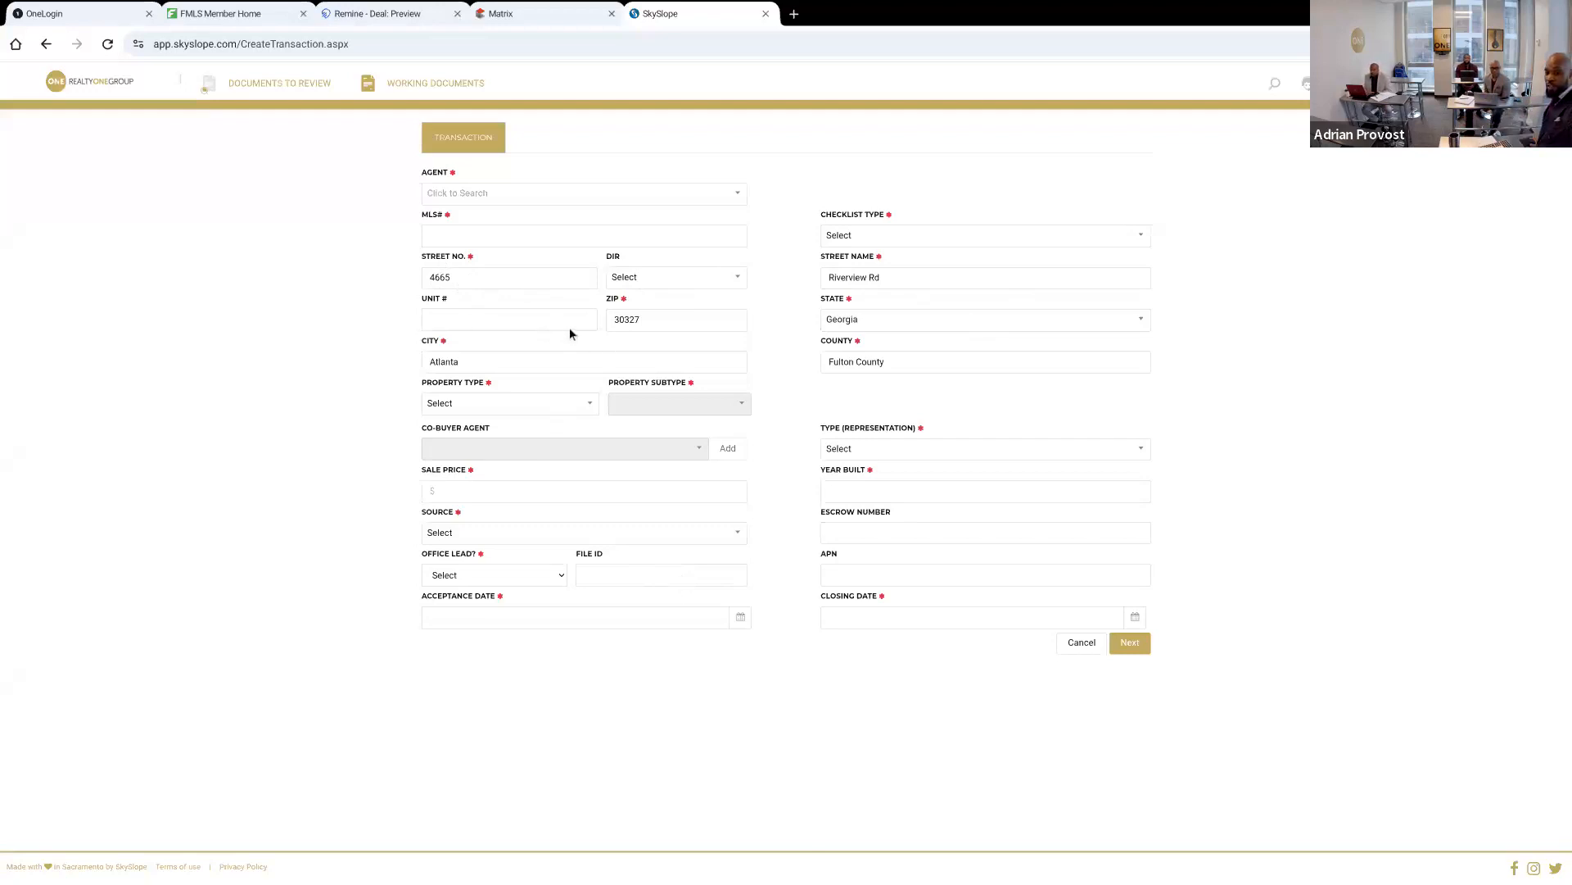
# Assign the listed agent to the transaction and enter MLS number 7247567
pyautogui.click(686, 195)
pyautogui.write('adrian')
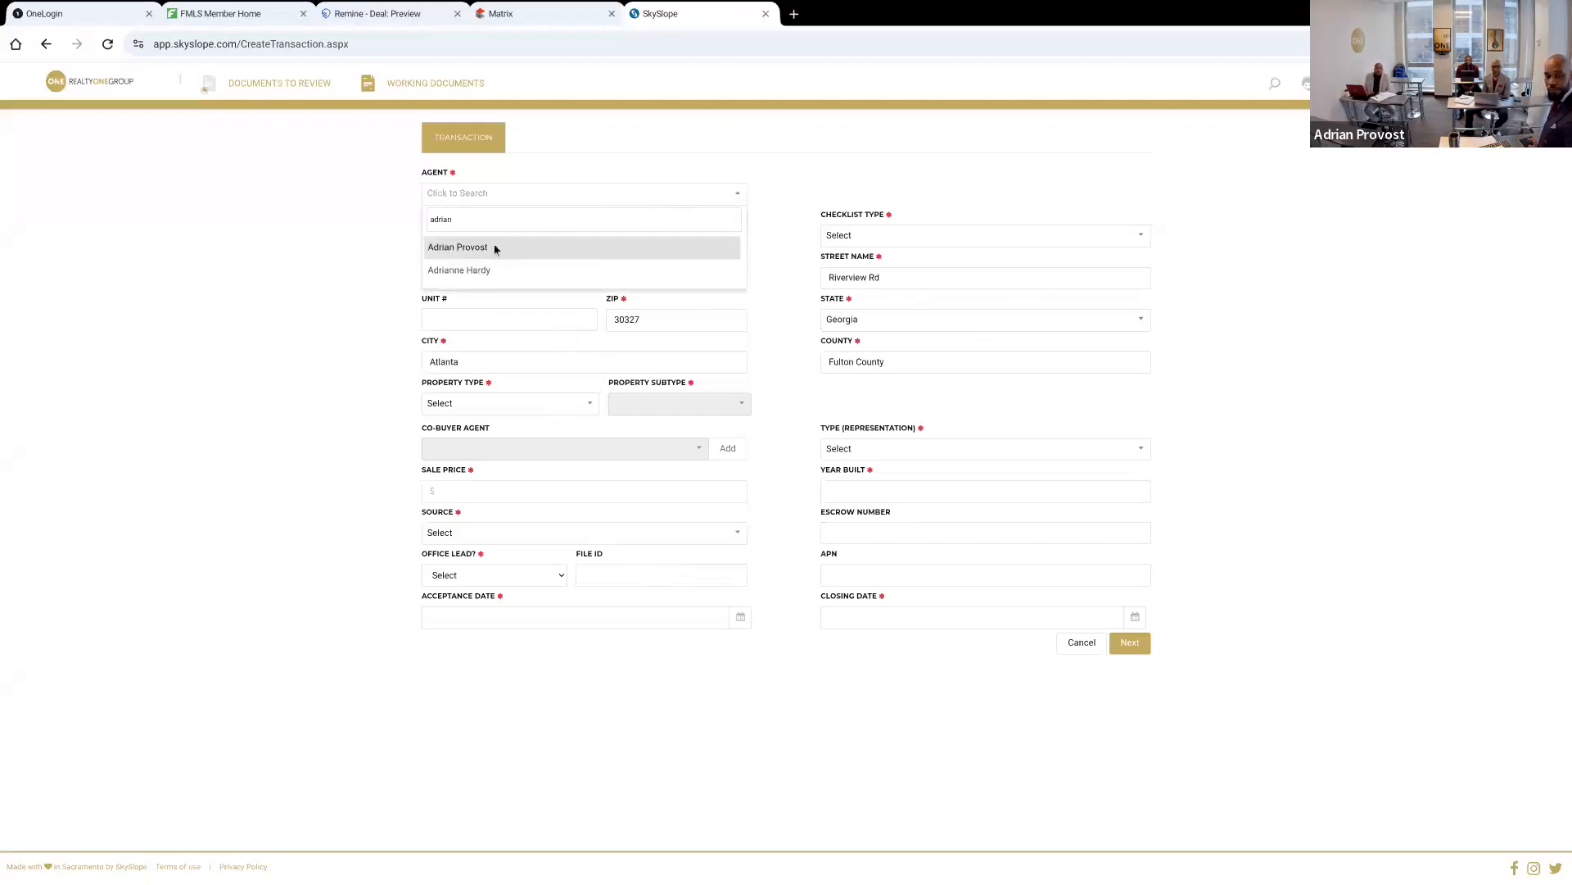
pyautogui.click(495, 246)
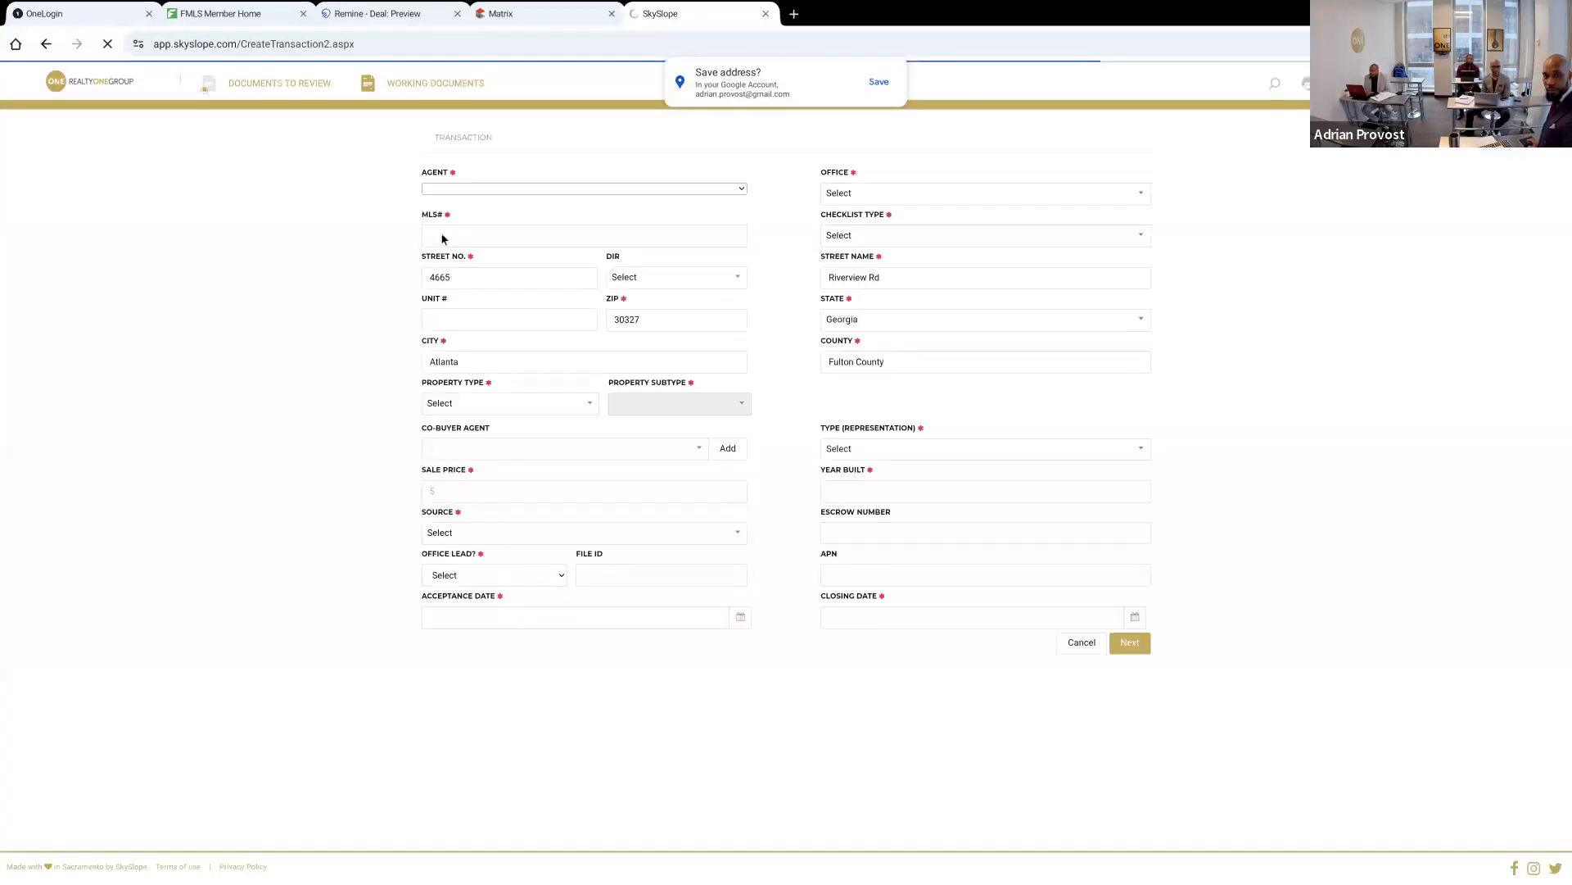
pyautogui.click(442, 238)
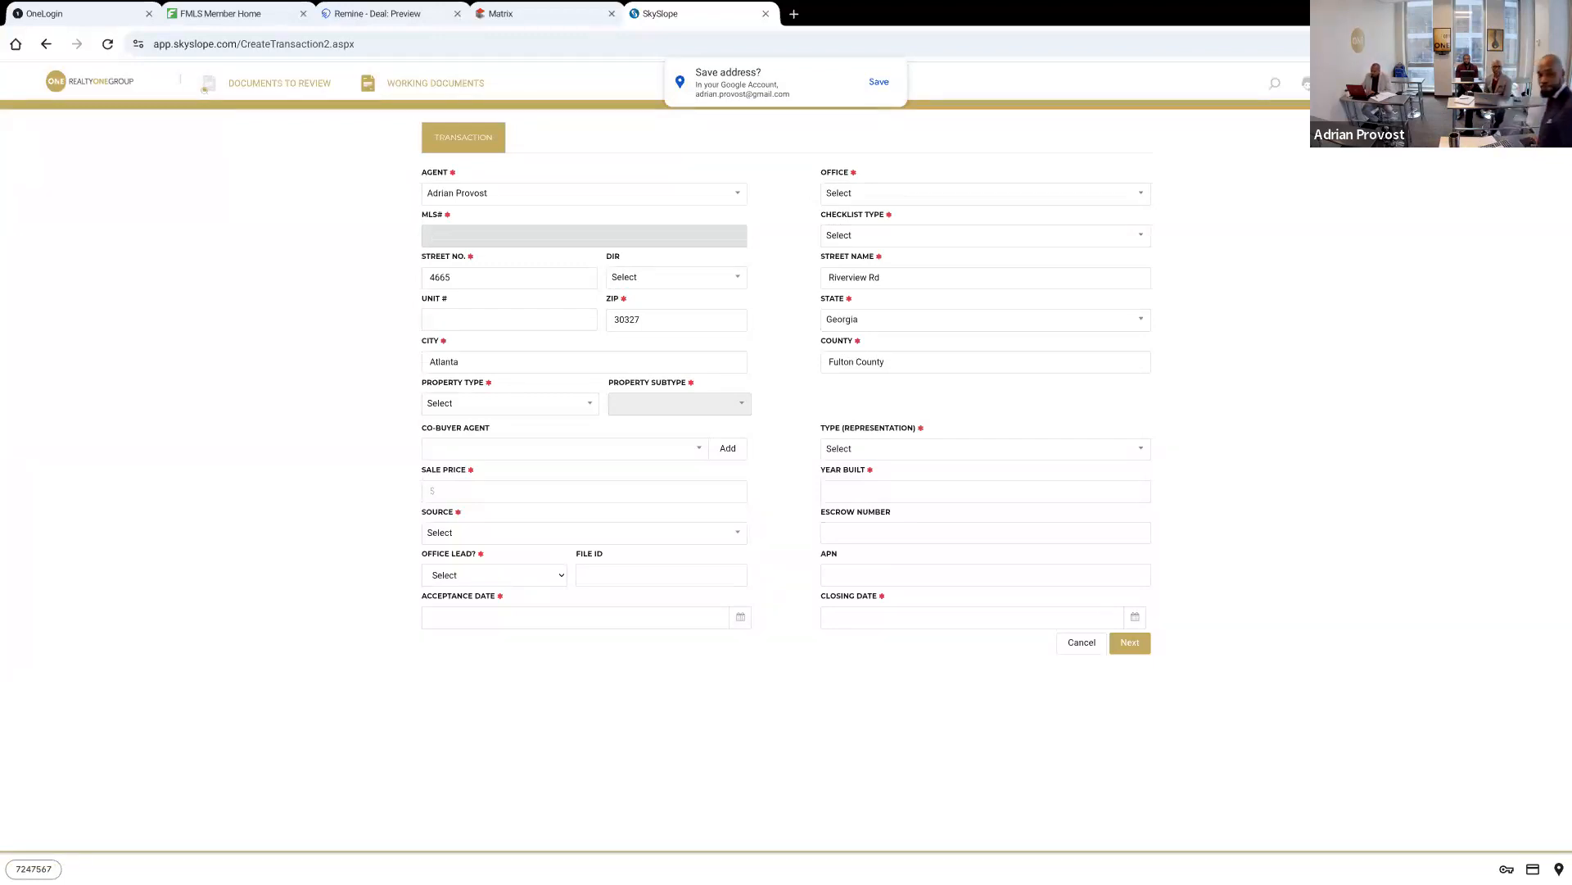
pyautogui.write('7')
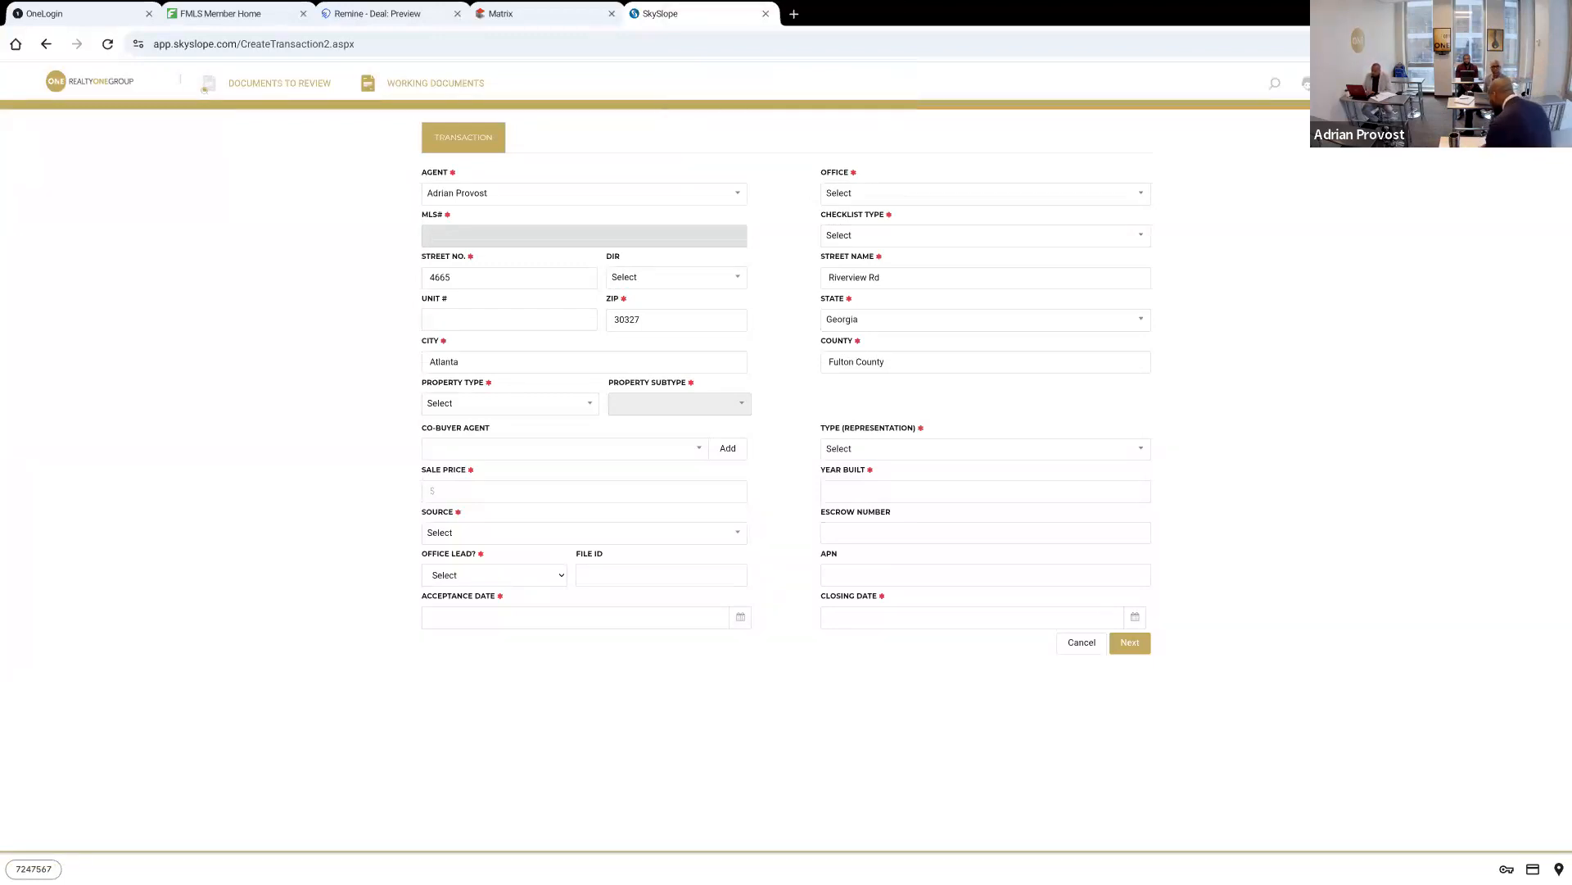
pyautogui.write('247567')
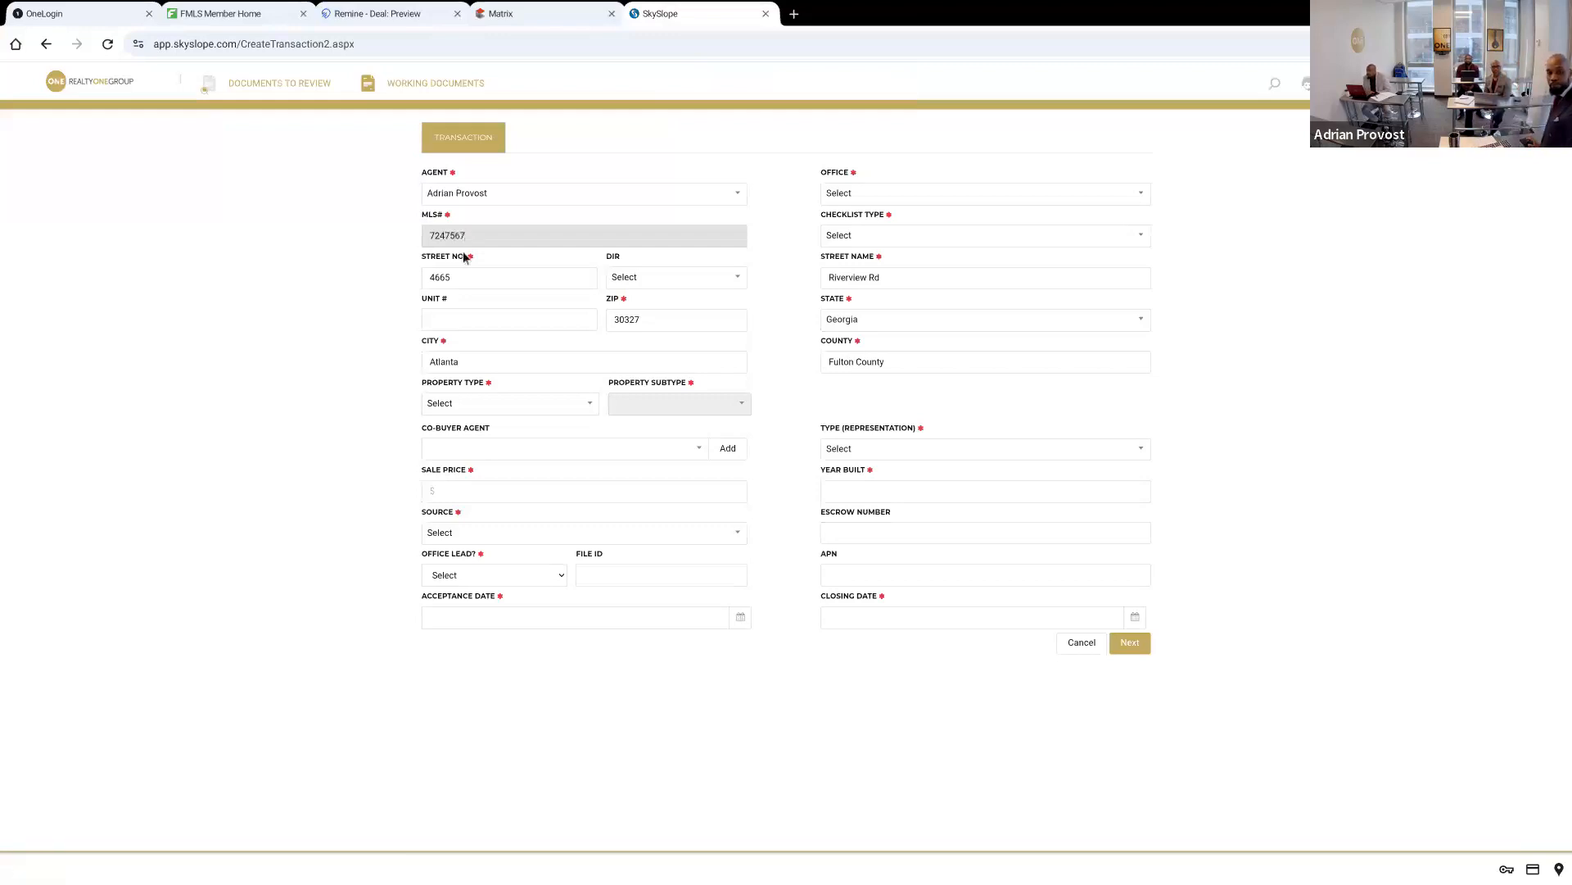
# Classify the transaction under the Terminus office with checklist type Residential Sale and property type Residential
pyautogui.click(844, 195)
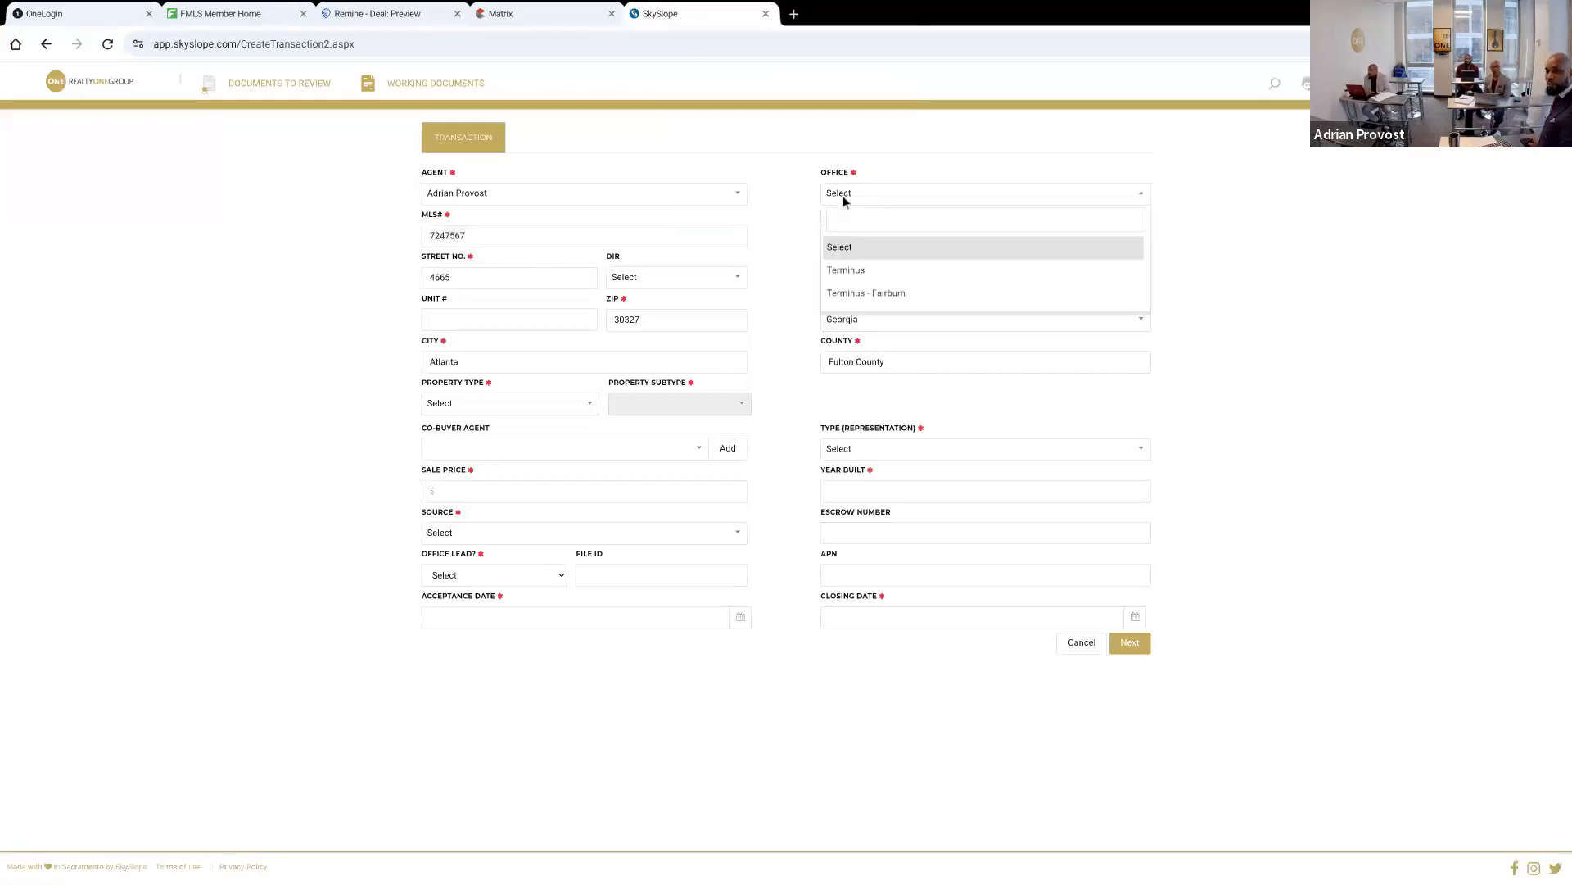
pyautogui.click(845, 270)
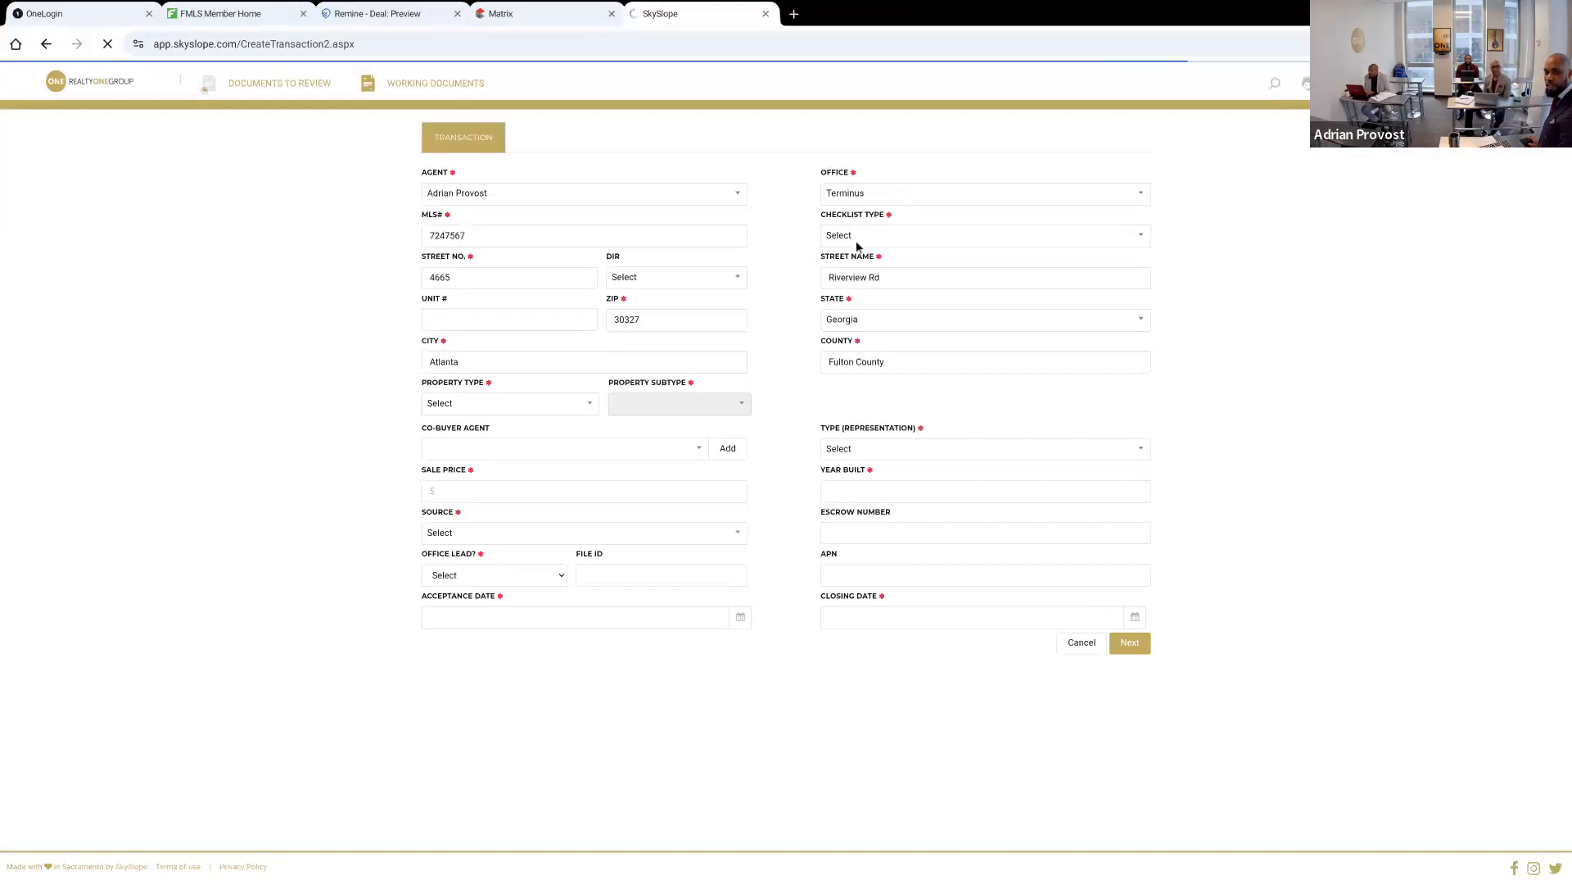
pyautogui.click(860, 239)
pyautogui.click(860, 239)
pyautogui.click(860, 239)
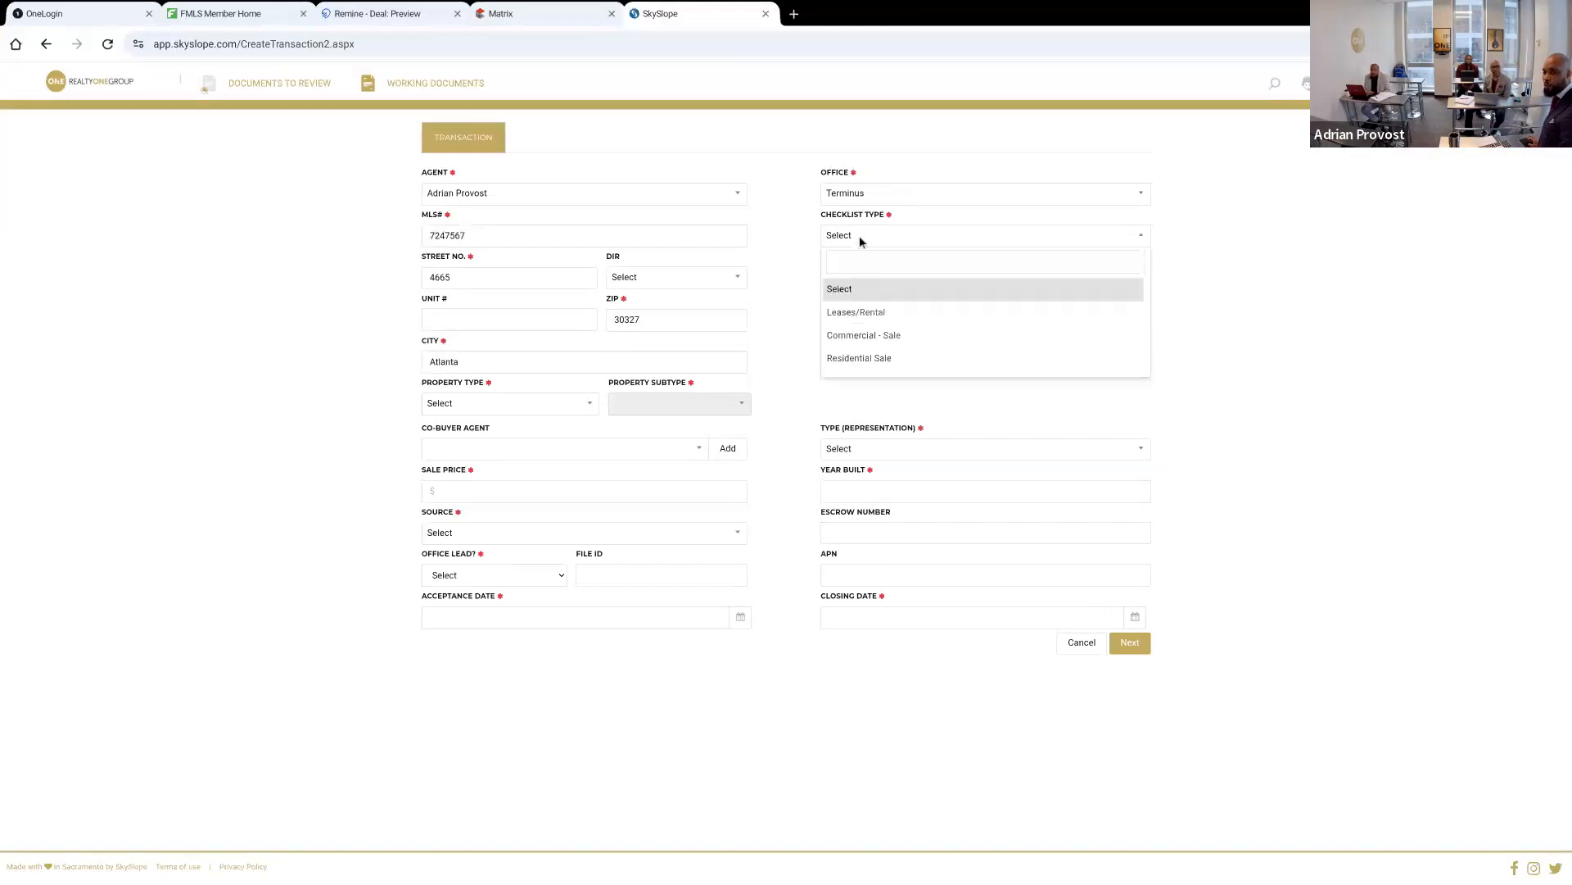
pyautogui.click(858, 358)
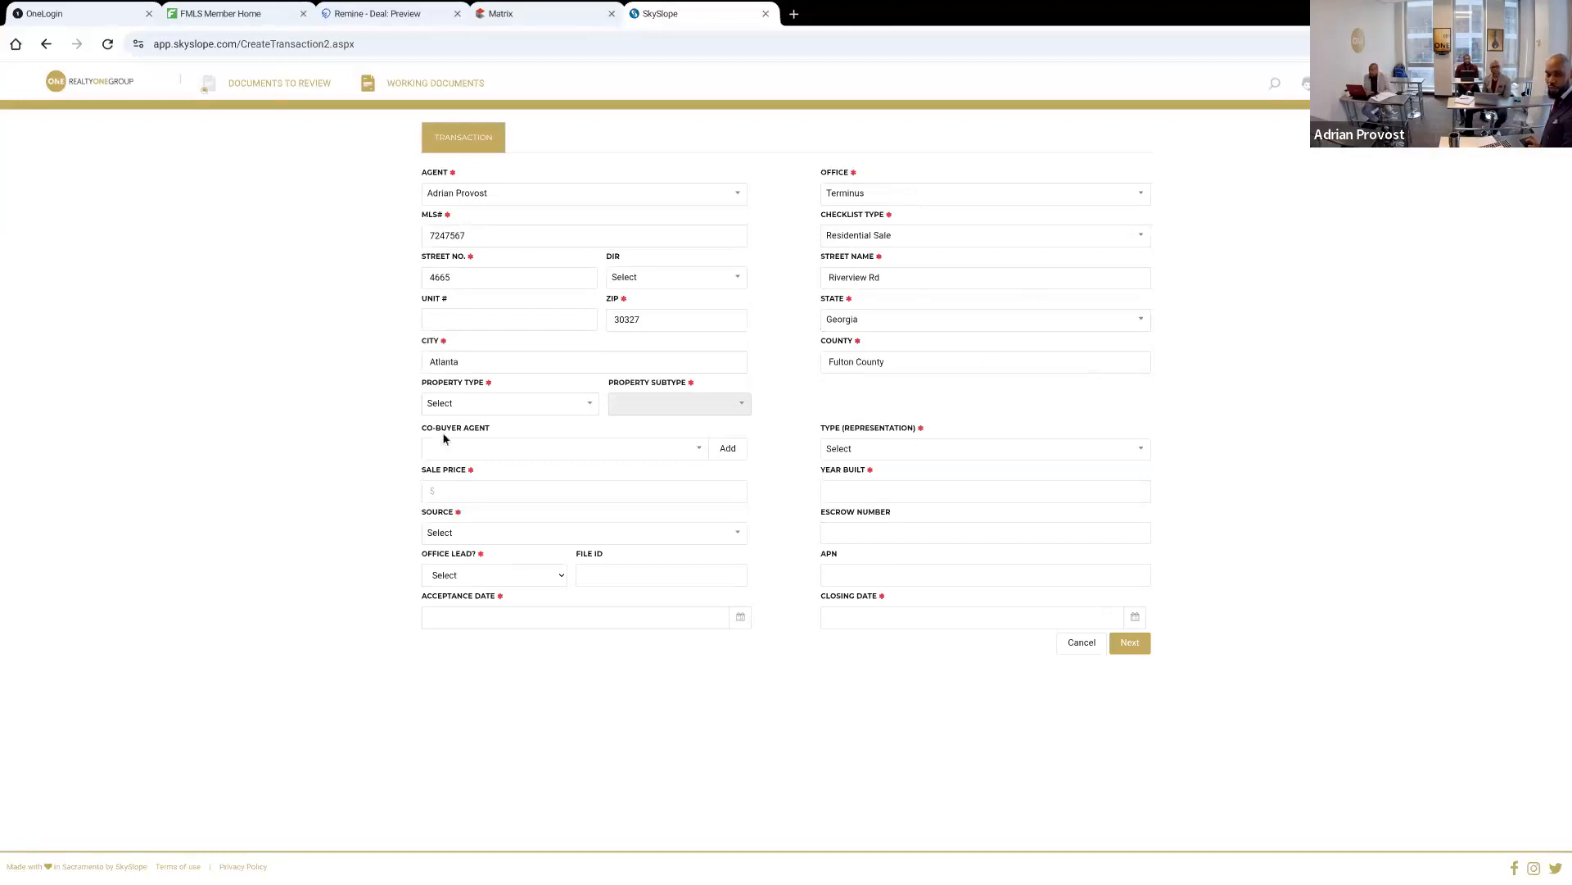
pyautogui.click(493, 404)
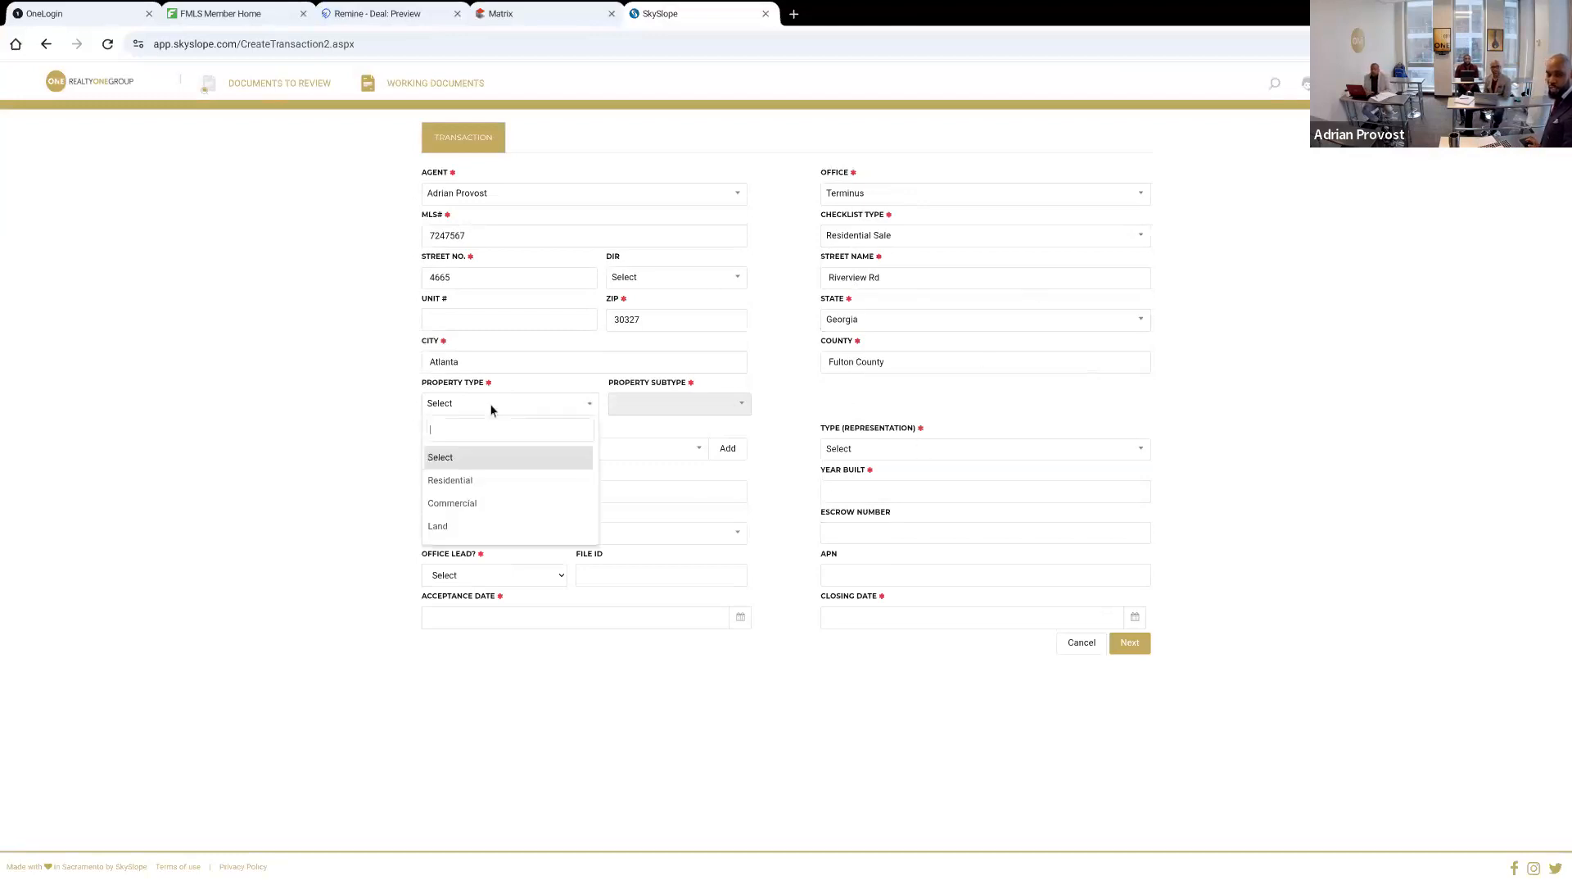
pyautogui.click(451, 478)
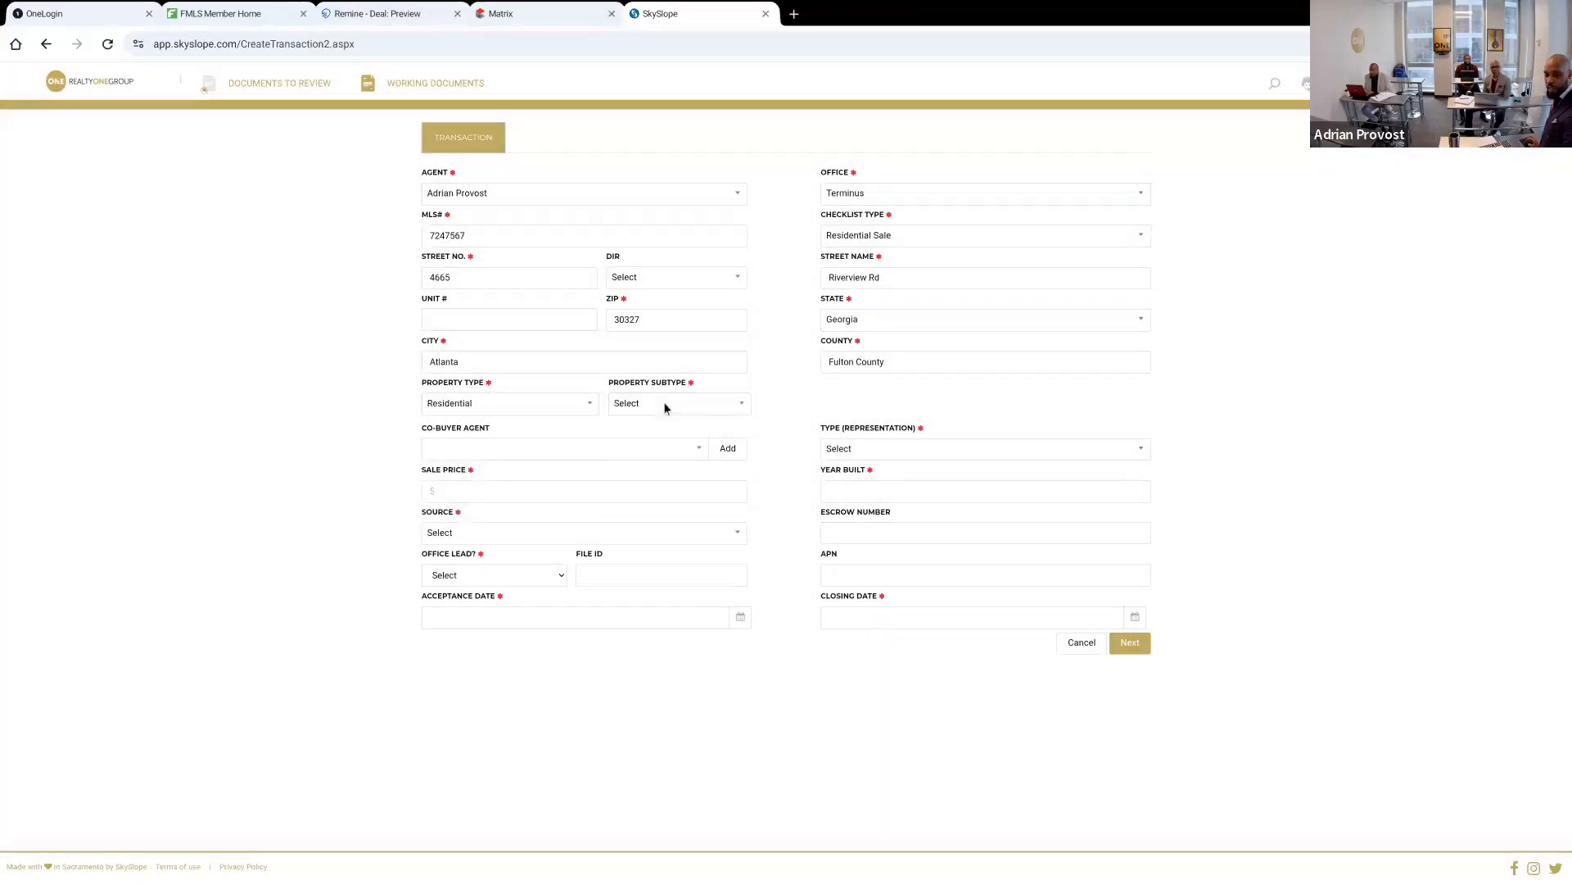
# Set the transaction's property subtype to Single Family Residence and its representation type to Purchase
pyautogui.click(664, 402)
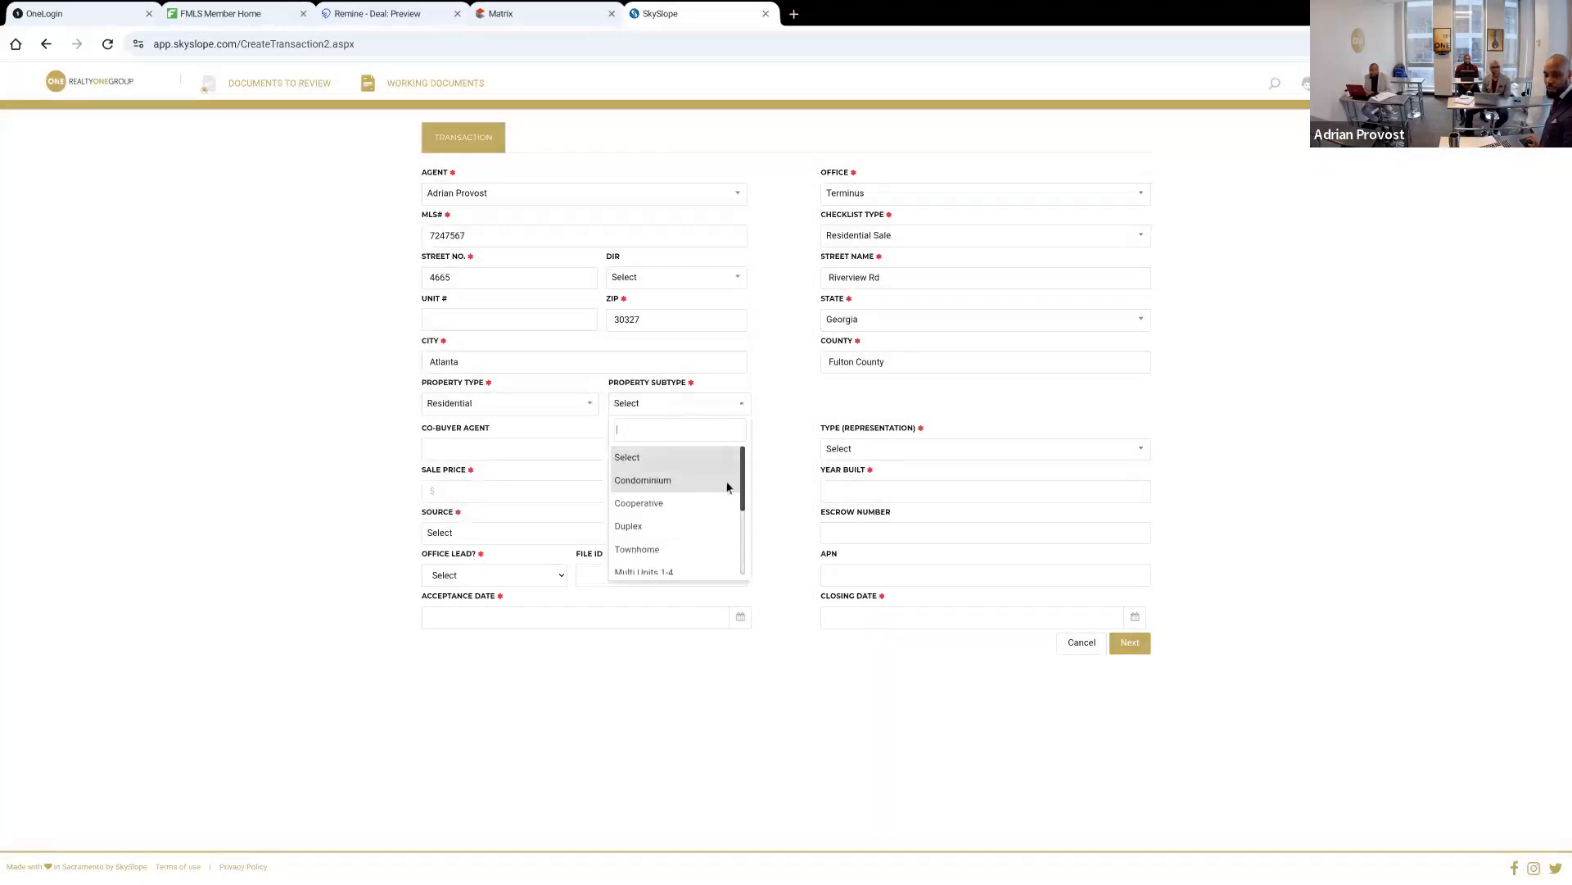
pyautogui.moveTo(743, 493); pyautogui.dragTo(745, 573)
pyautogui.click(695, 519)
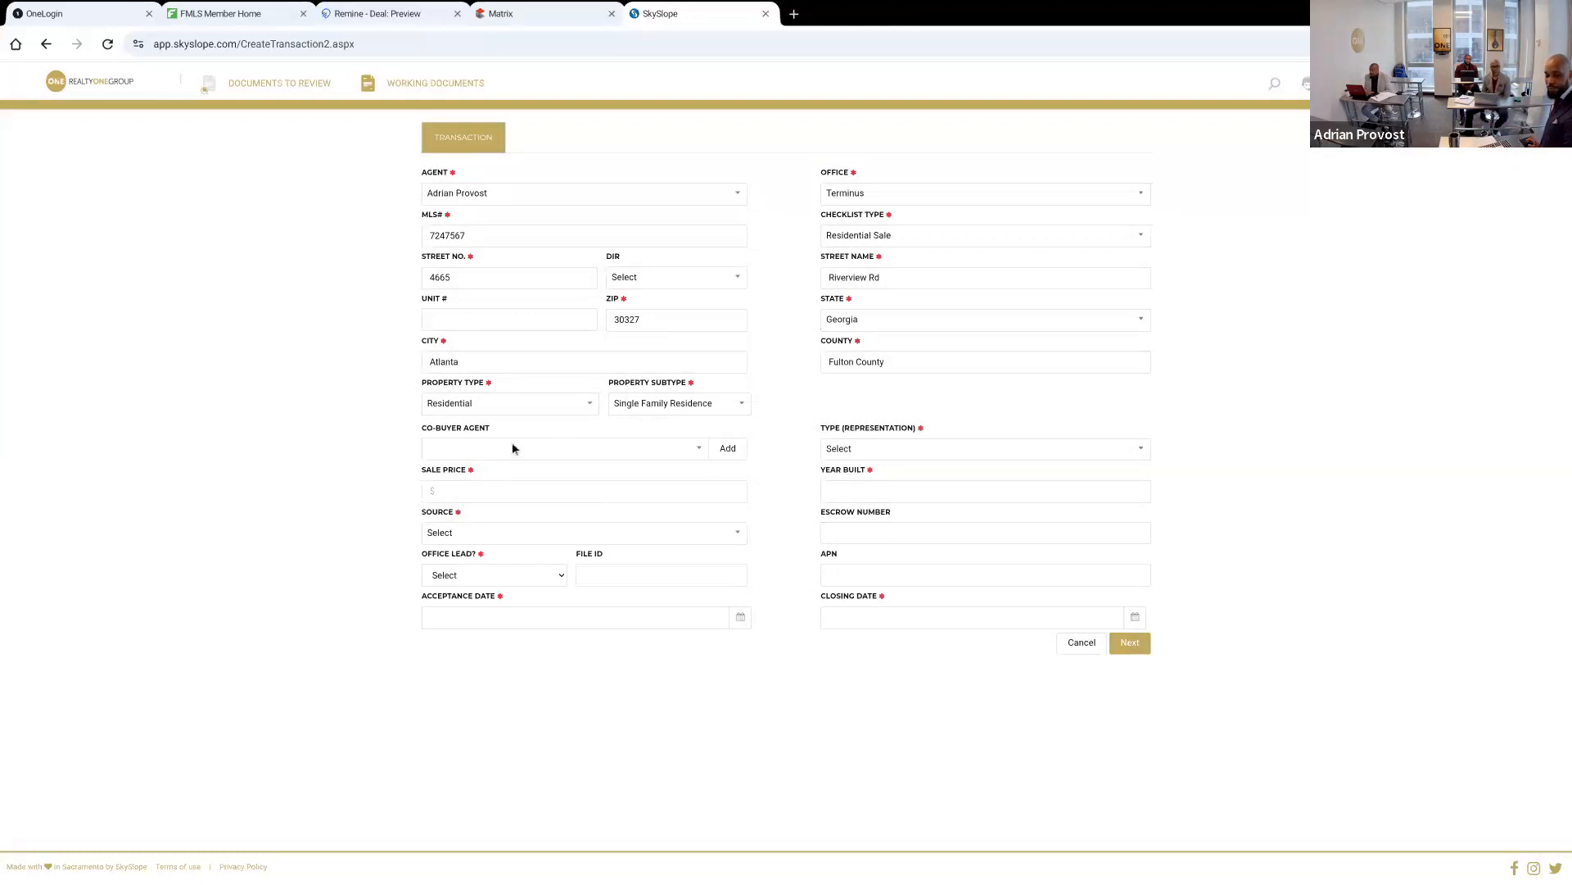
pyautogui.click(864, 449)
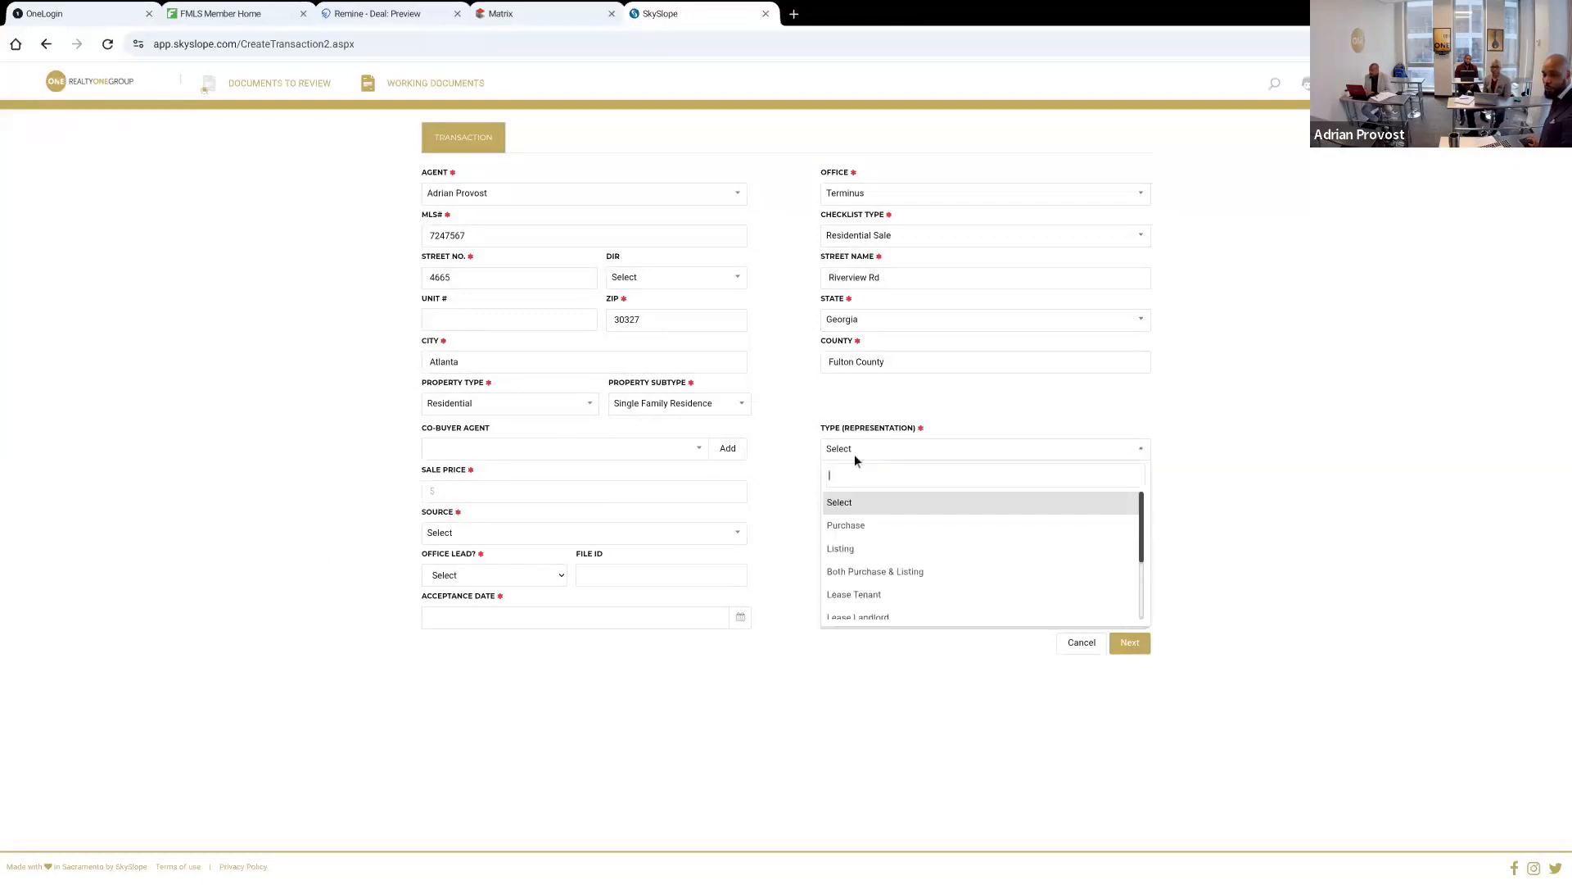
pyautogui.click(854, 525)
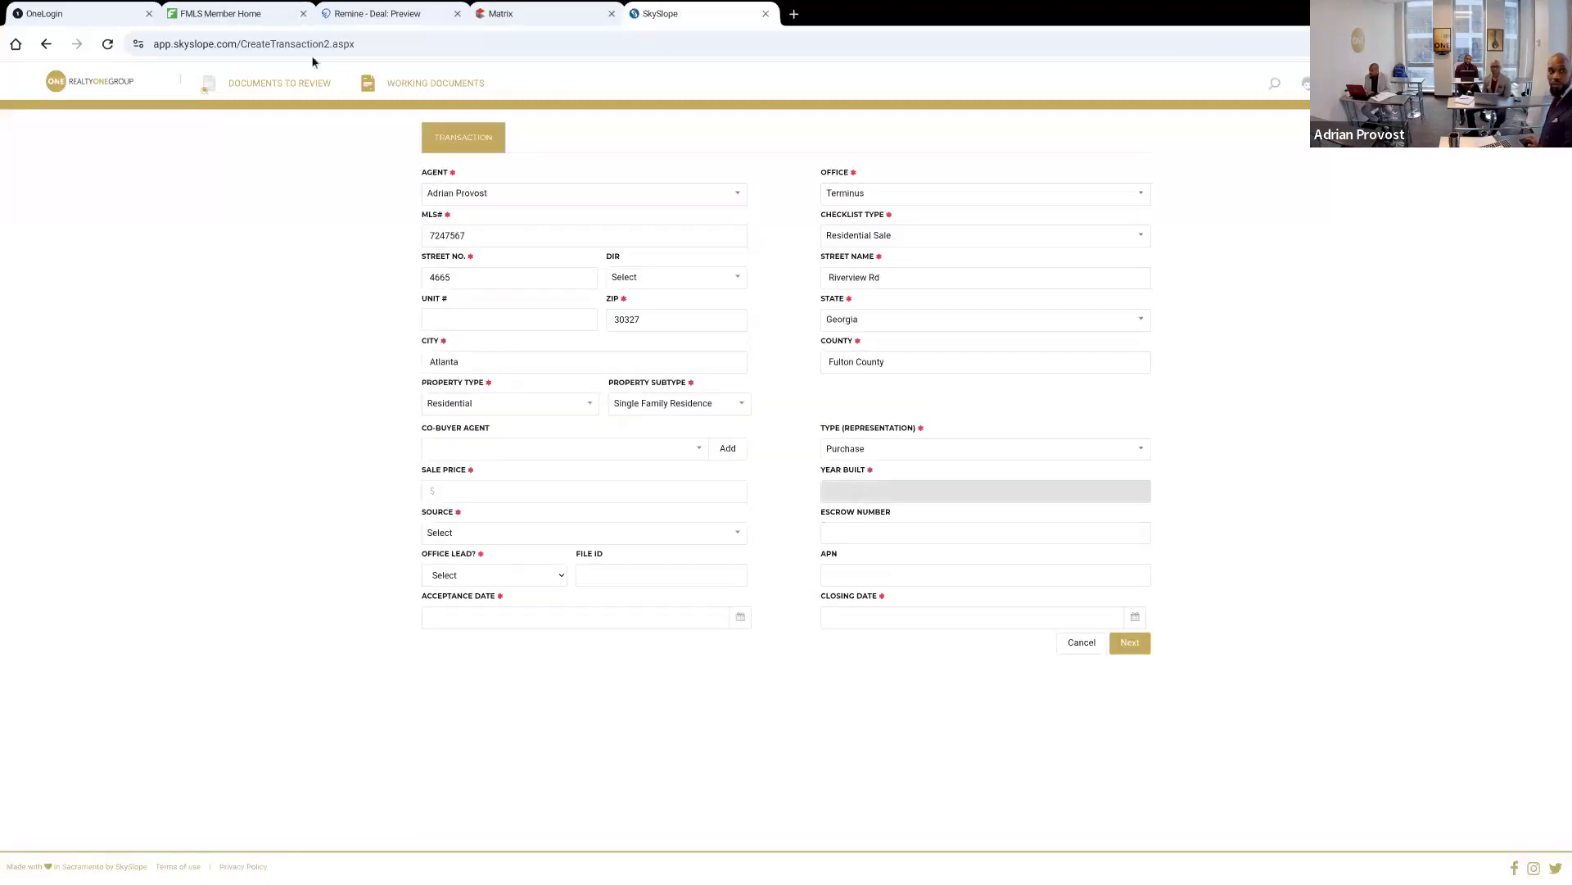
# Check the property's listing in Matrix for its construction year, and enter 1995 as the year built in SkySlope
pyautogui.click(263, 19)
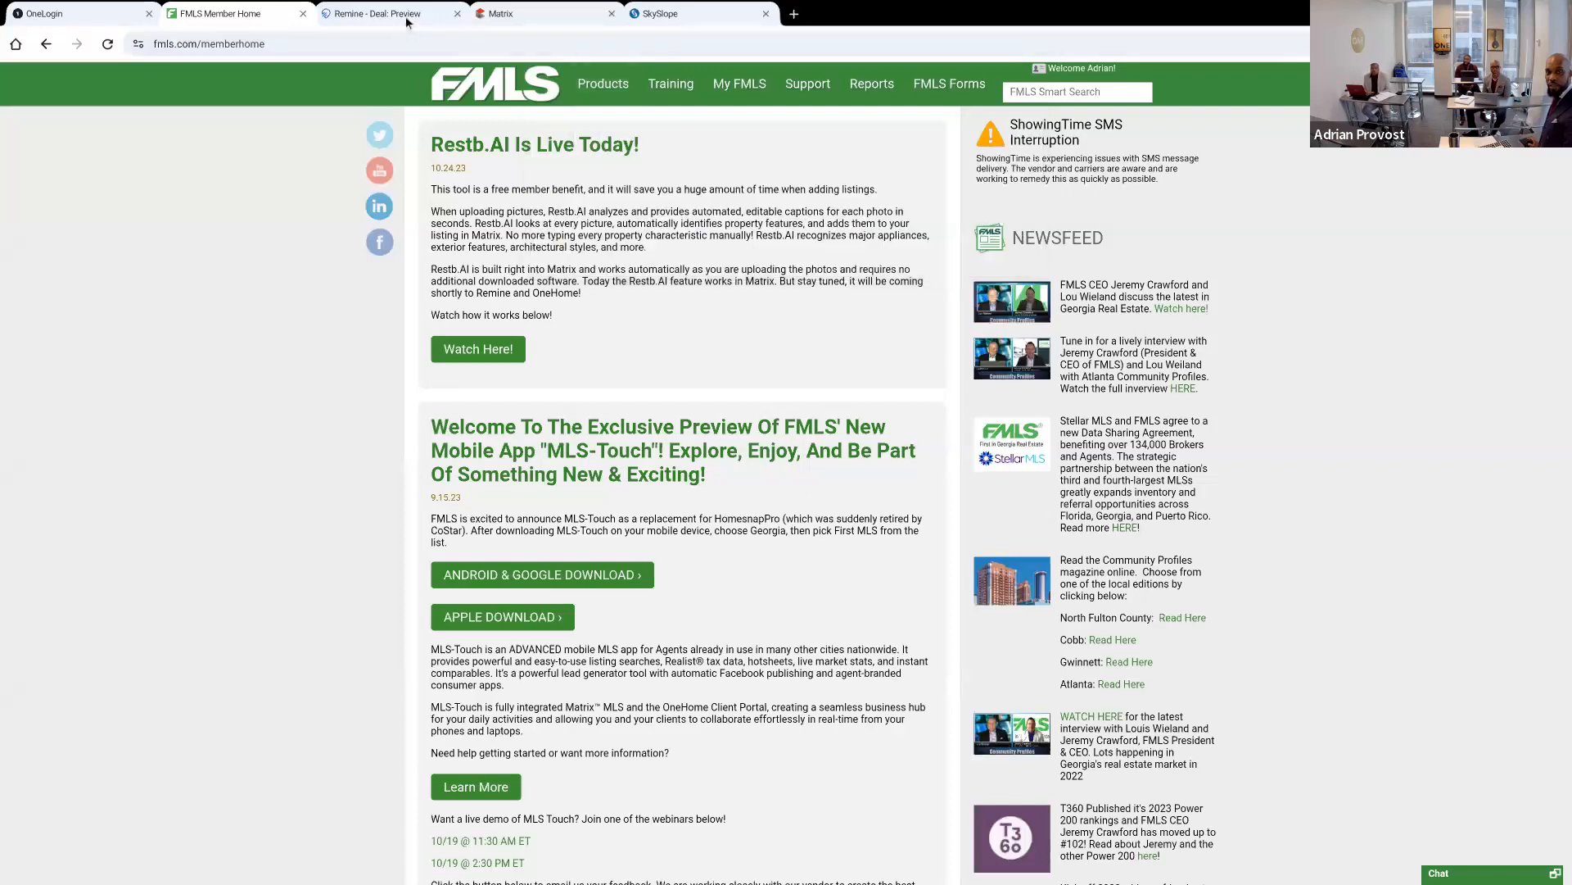
pyautogui.click(406, 15)
pyautogui.click(504, 14)
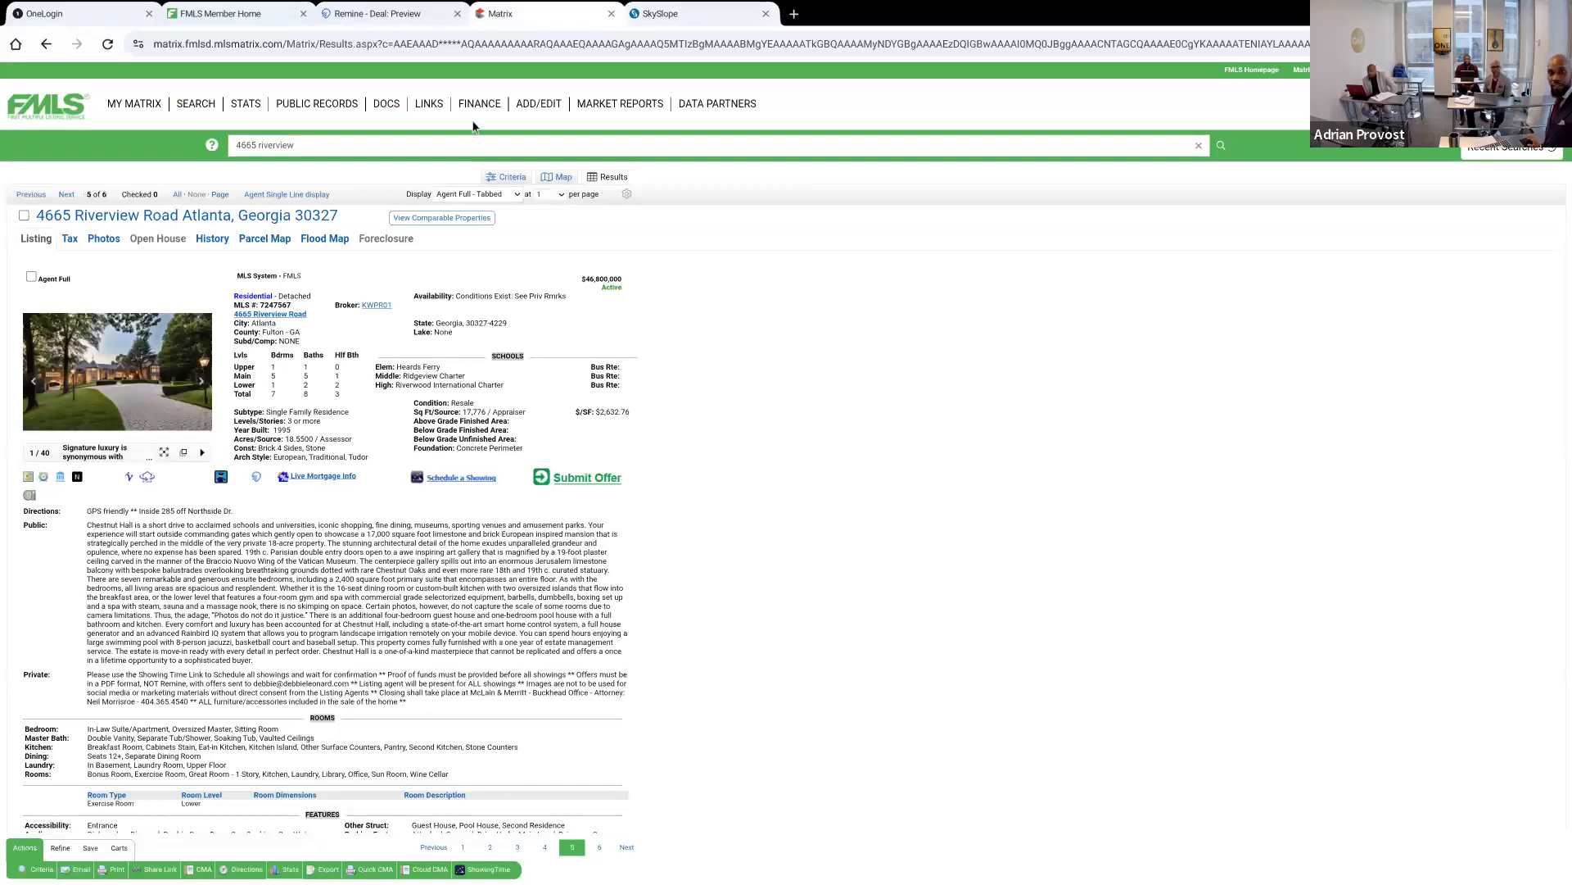
pyautogui.click(649, 14)
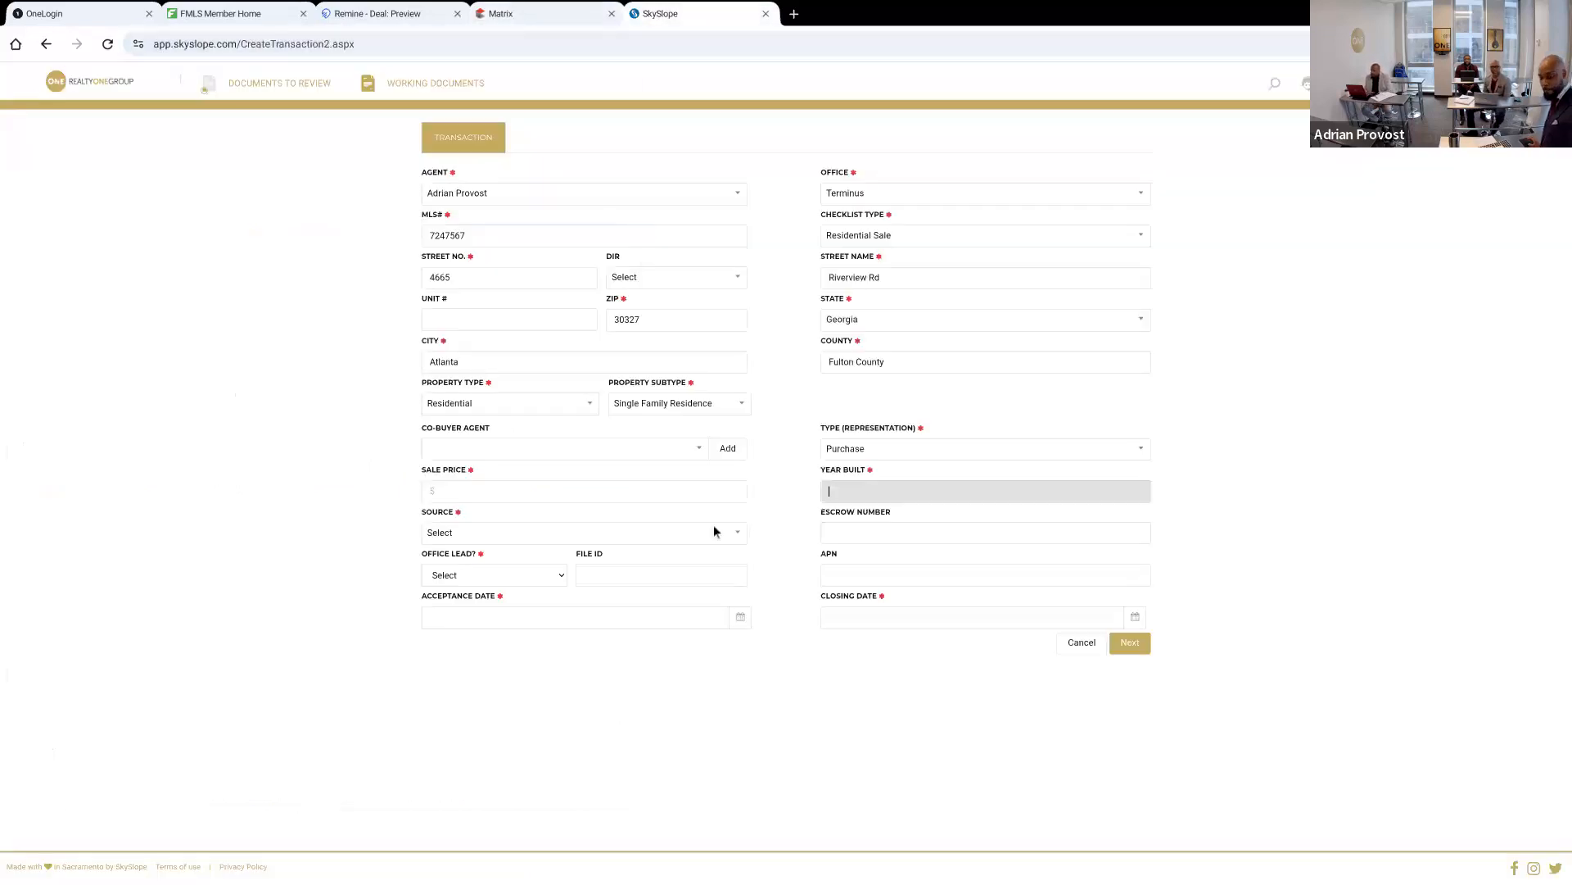
pyautogui.write('1995')
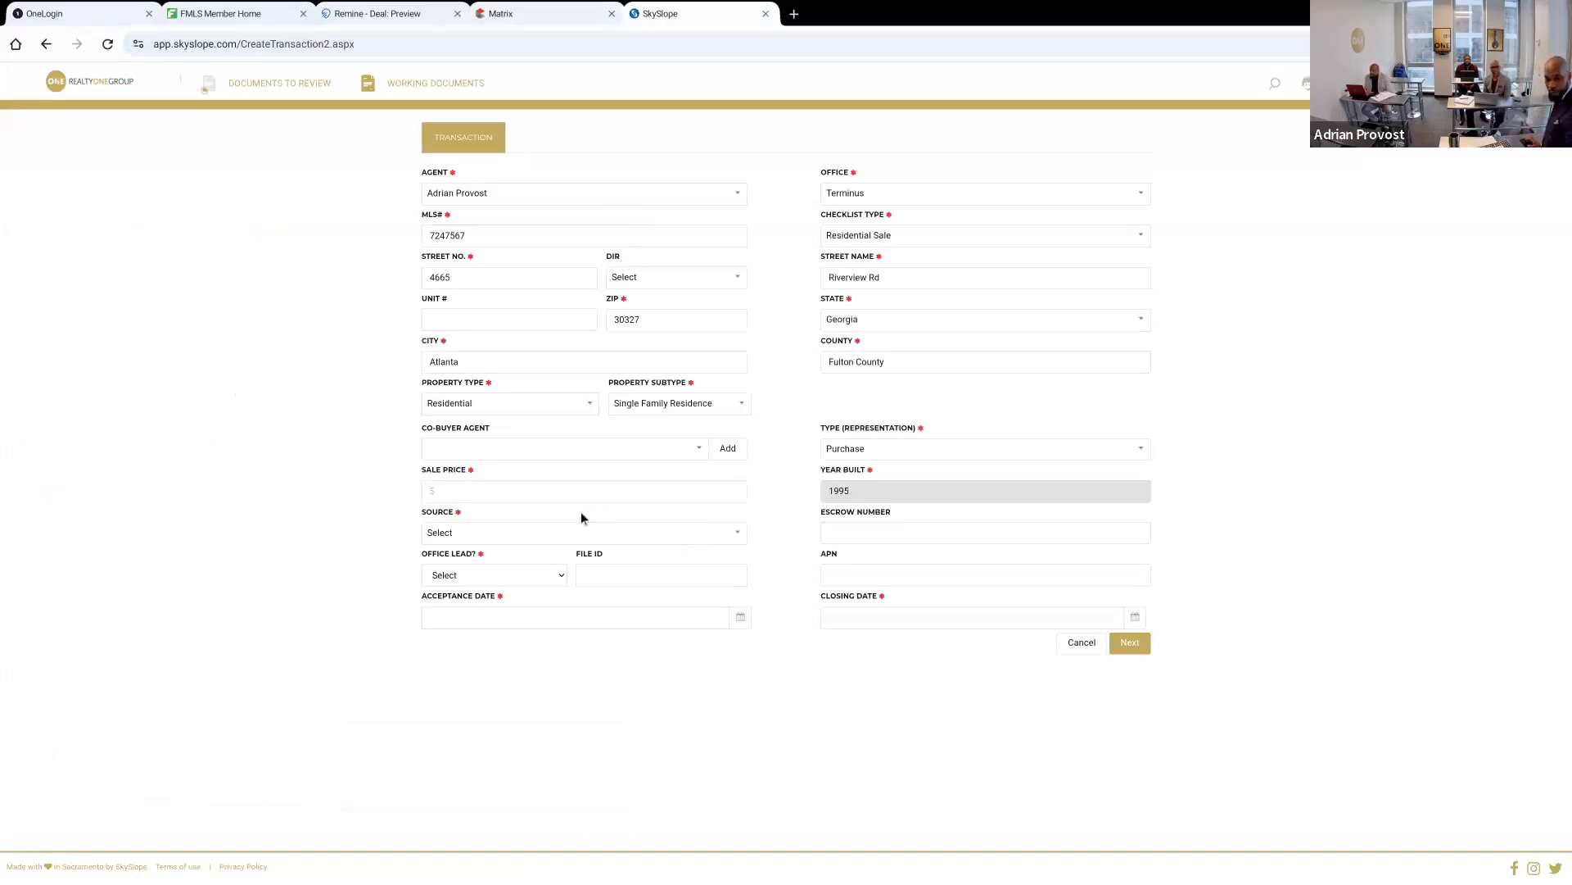
# Enter a sale price of $45,000,000 with Personal Referral as the source and No for office lead
pyautogui.click(526, 492)
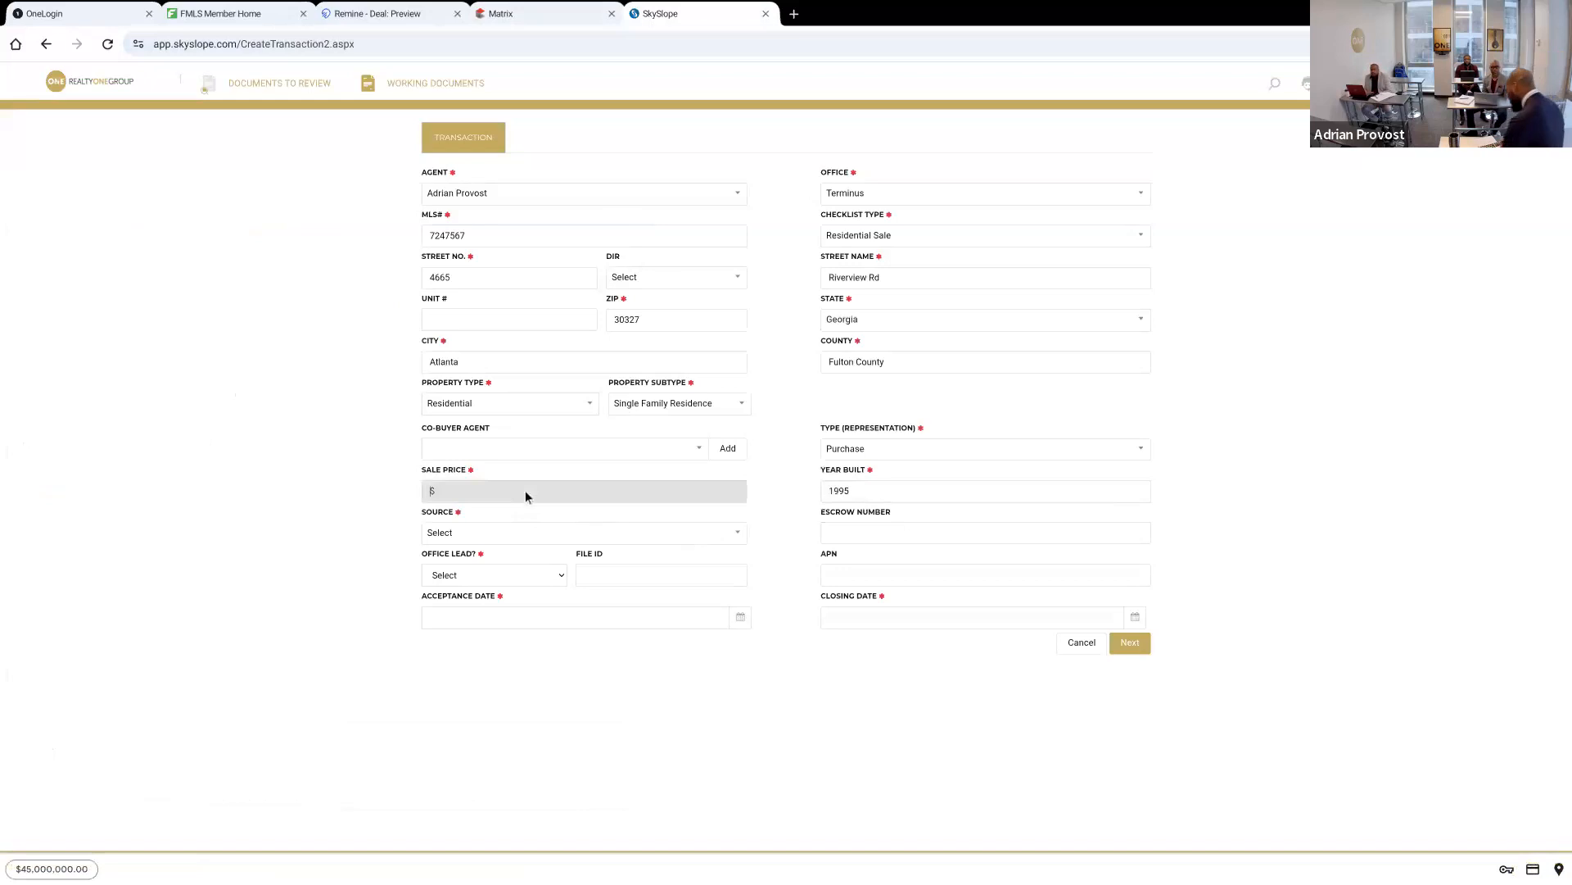
pyautogui.write('45000000')
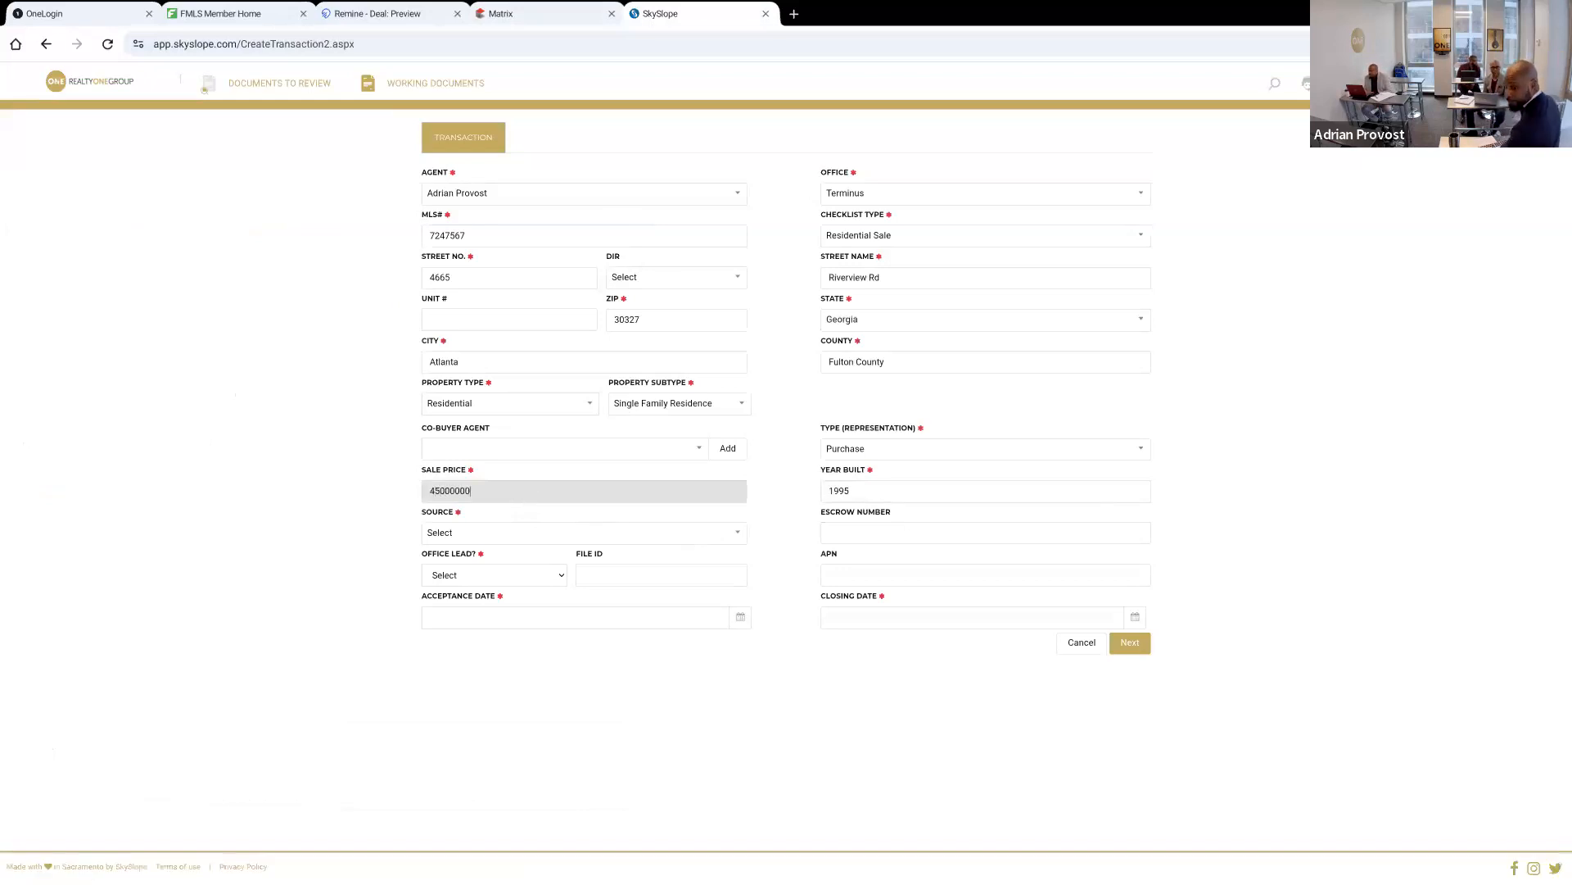
pyautogui.press('Tab')
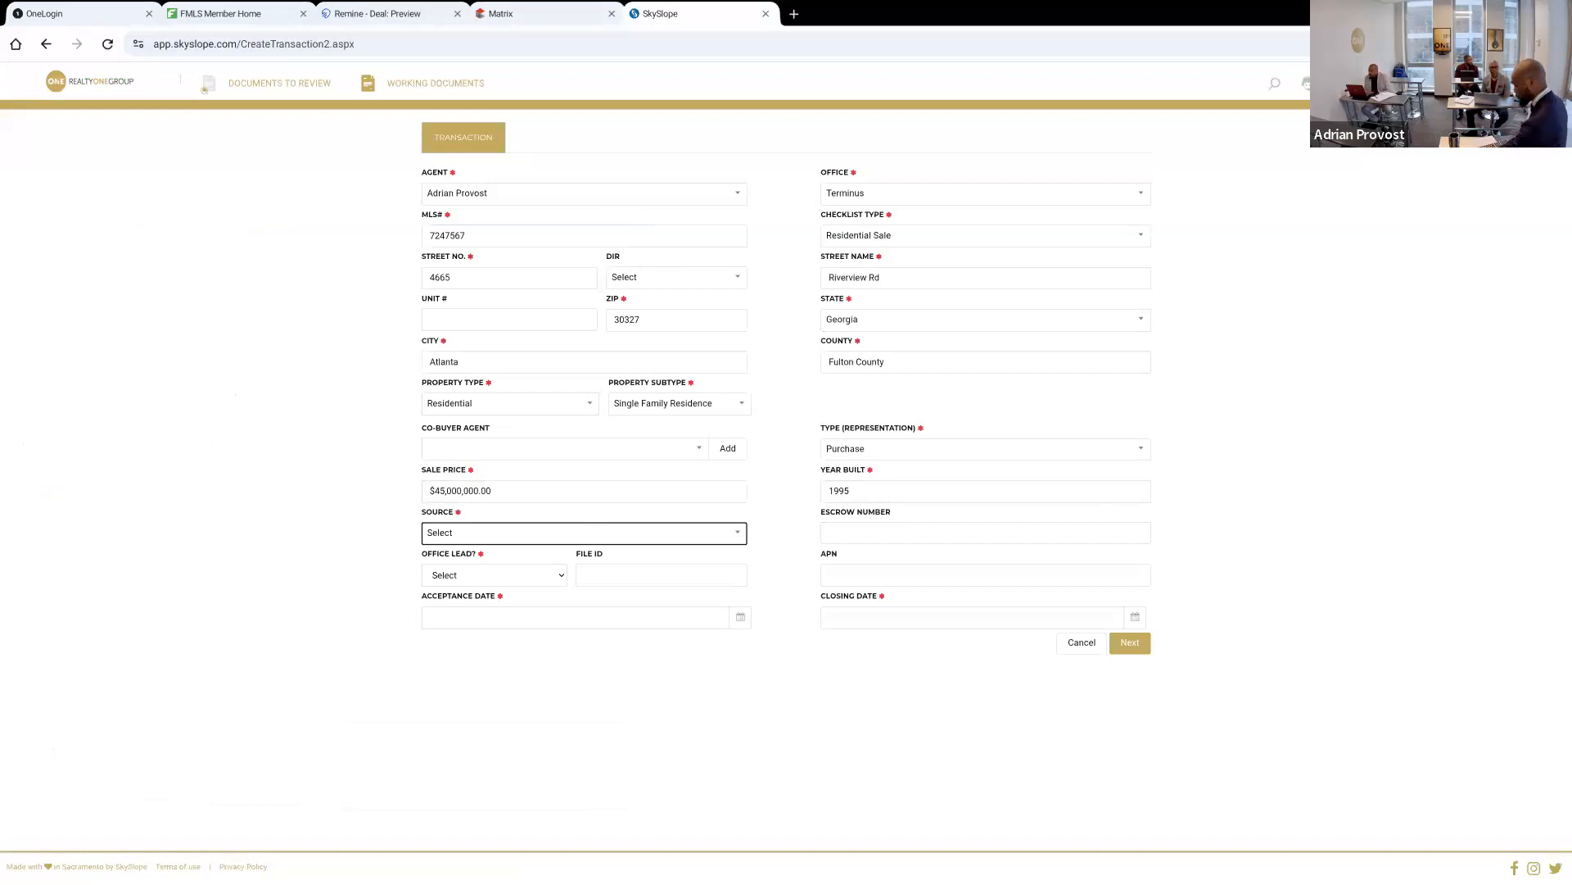
pyautogui.click(548, 538)
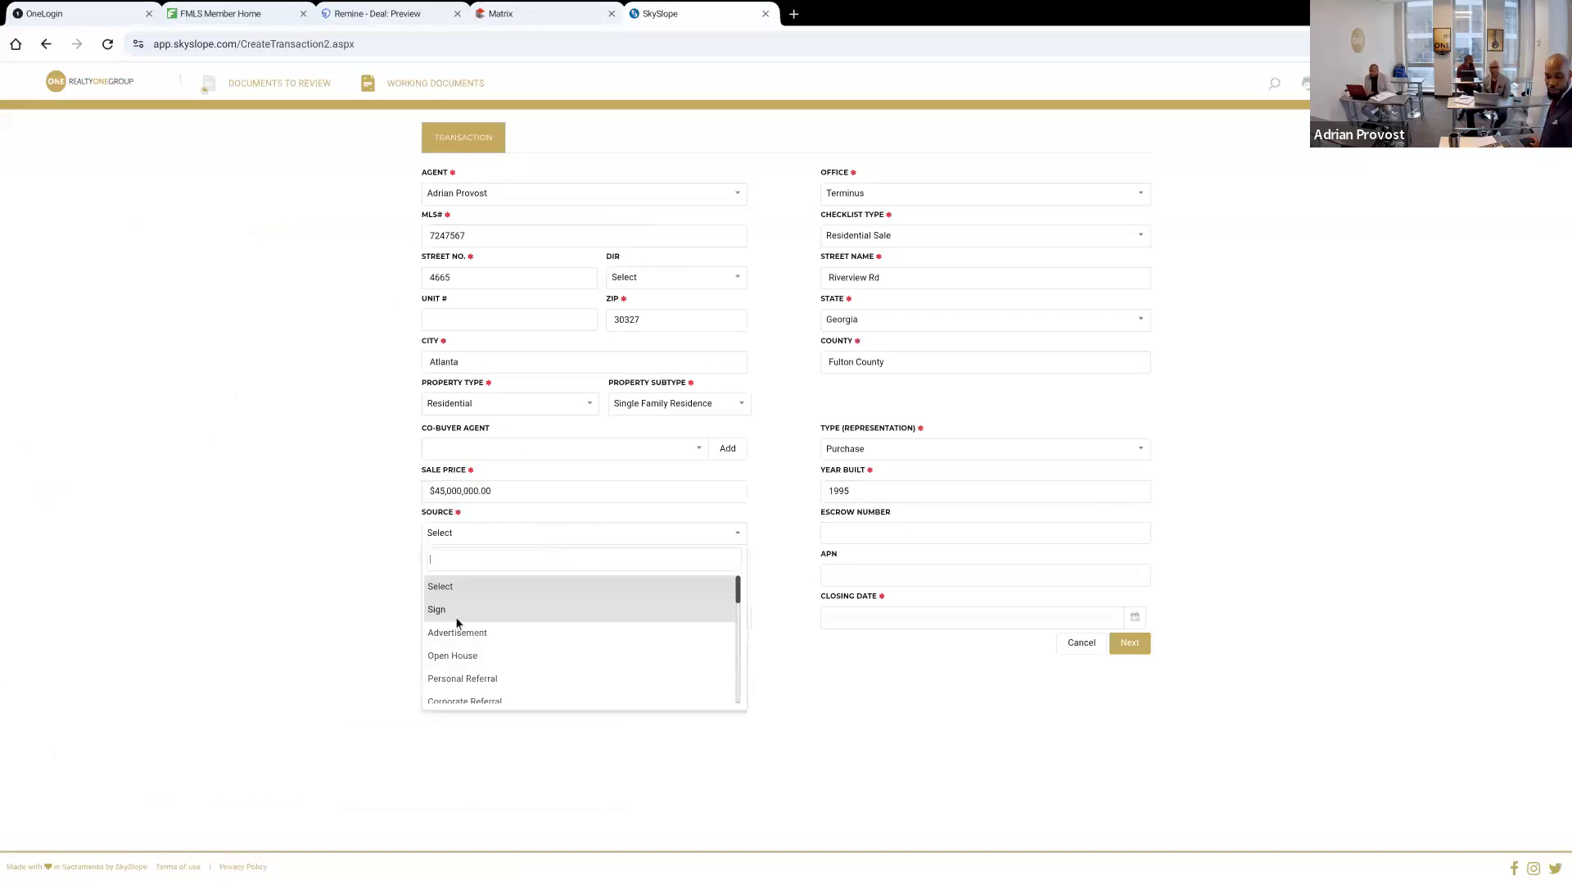
pyautogui.click(454, 682)
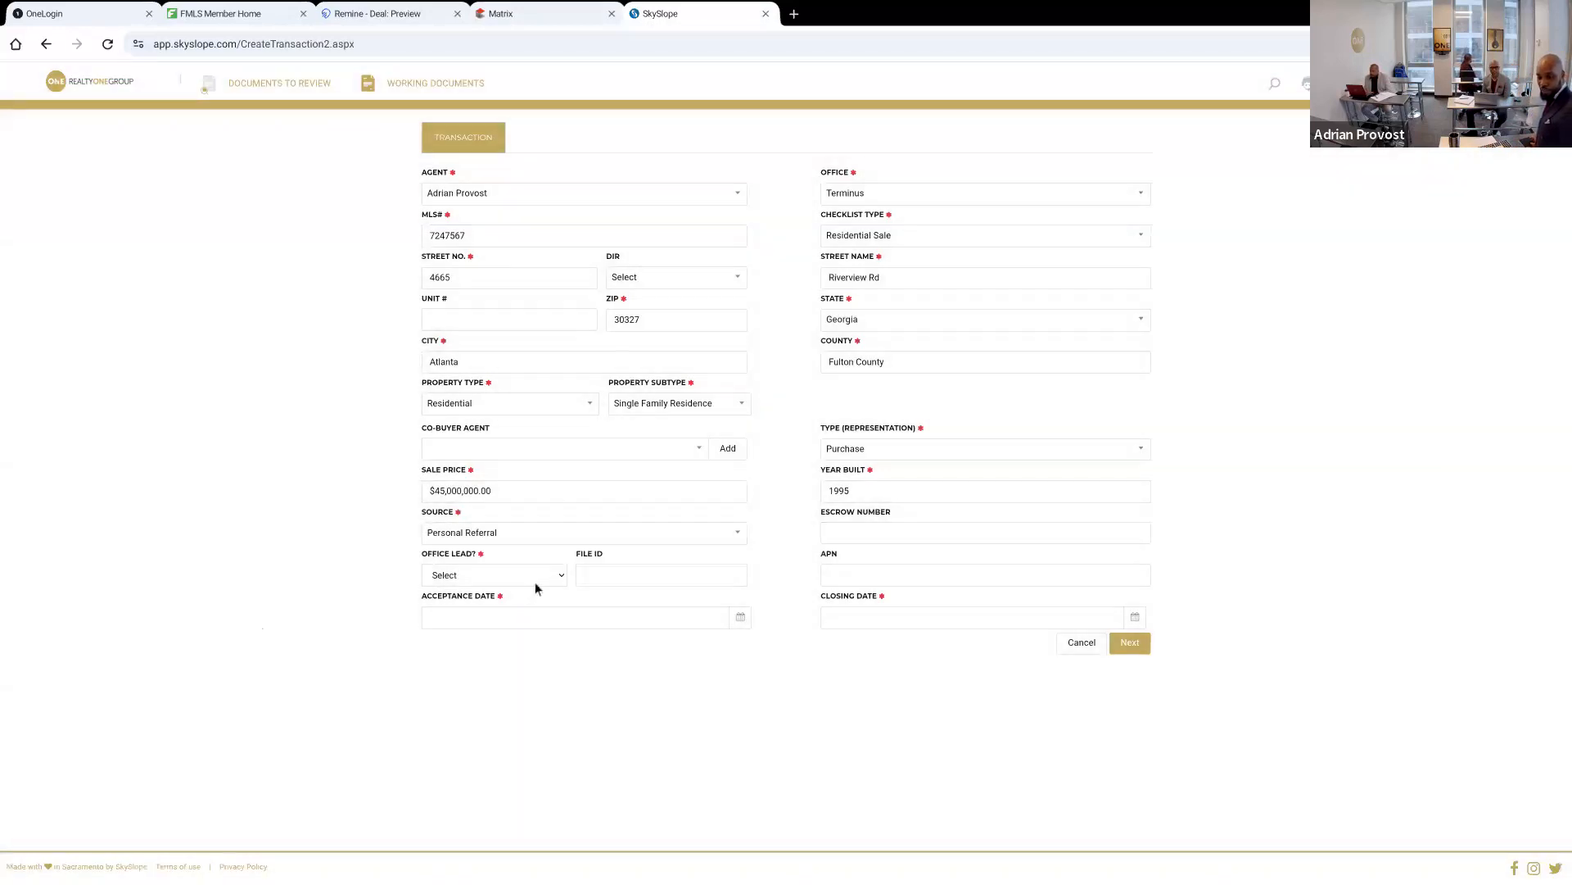
pyautogui.click(534, 583)
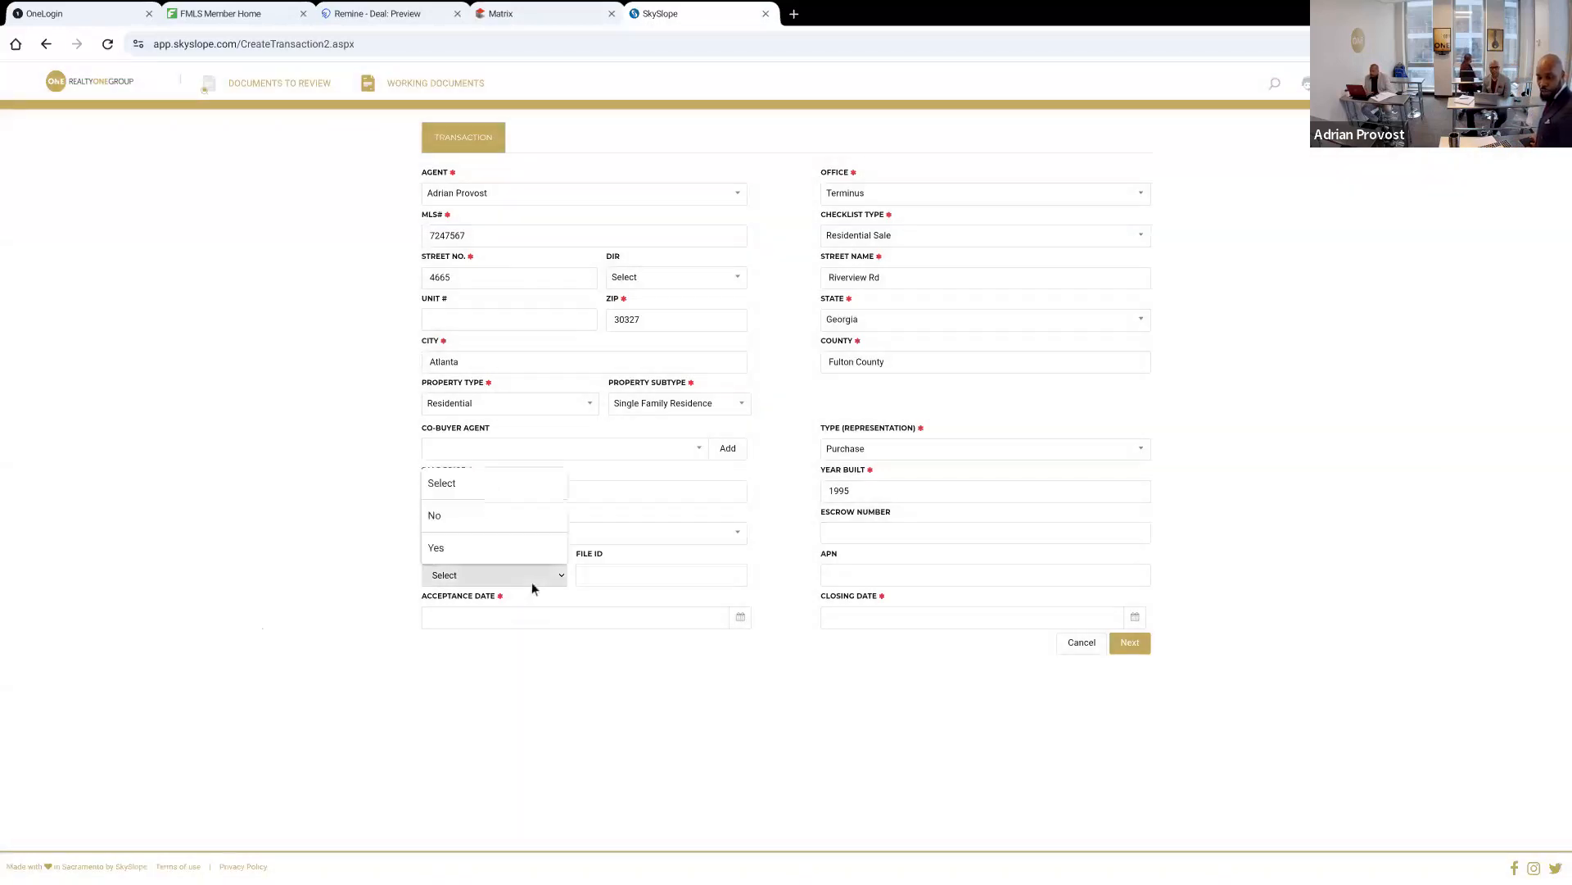
pyautogui.click(488, 516)
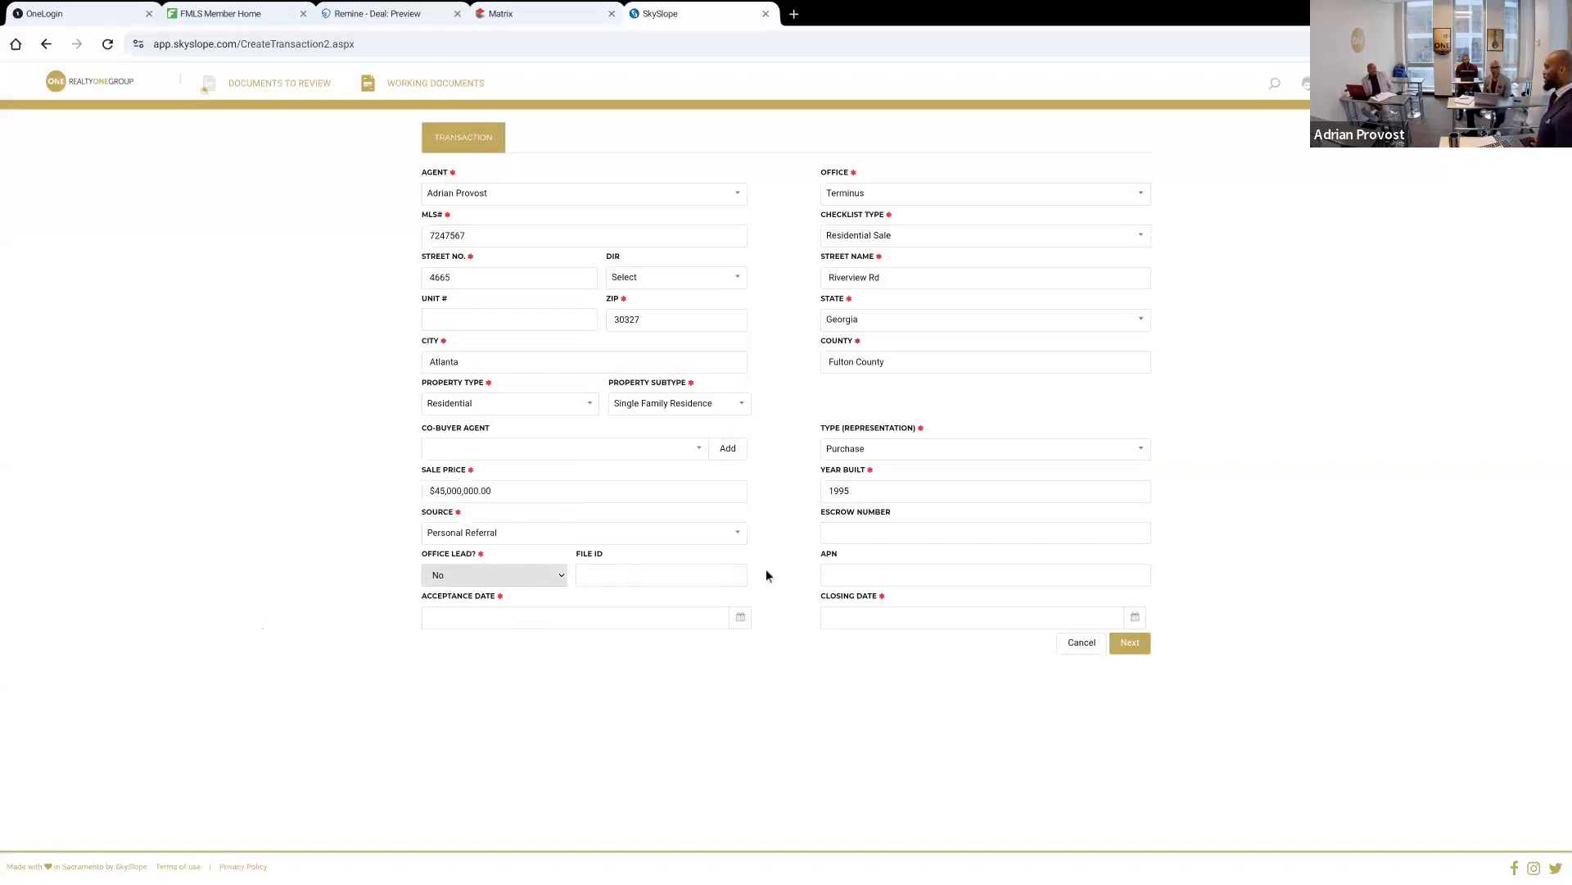
# Set the acceptance date to 10/25/2023 and the closing date to 10/31/2023, and continue to the transaction's contacts
pyautogui.click(698, 614)
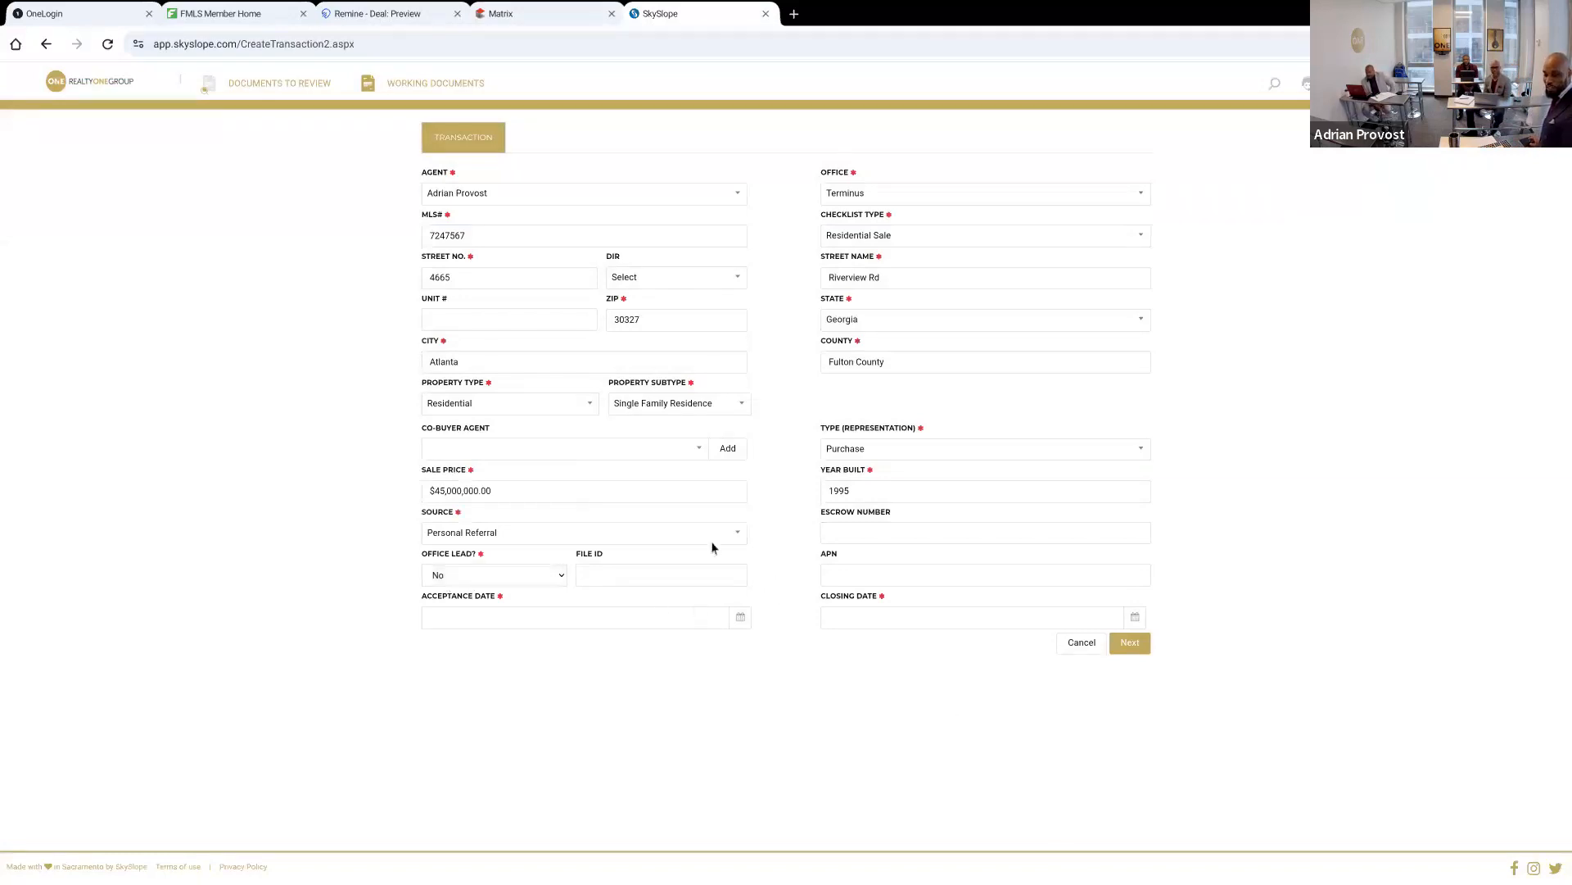
pyautogui.click(665, 625)
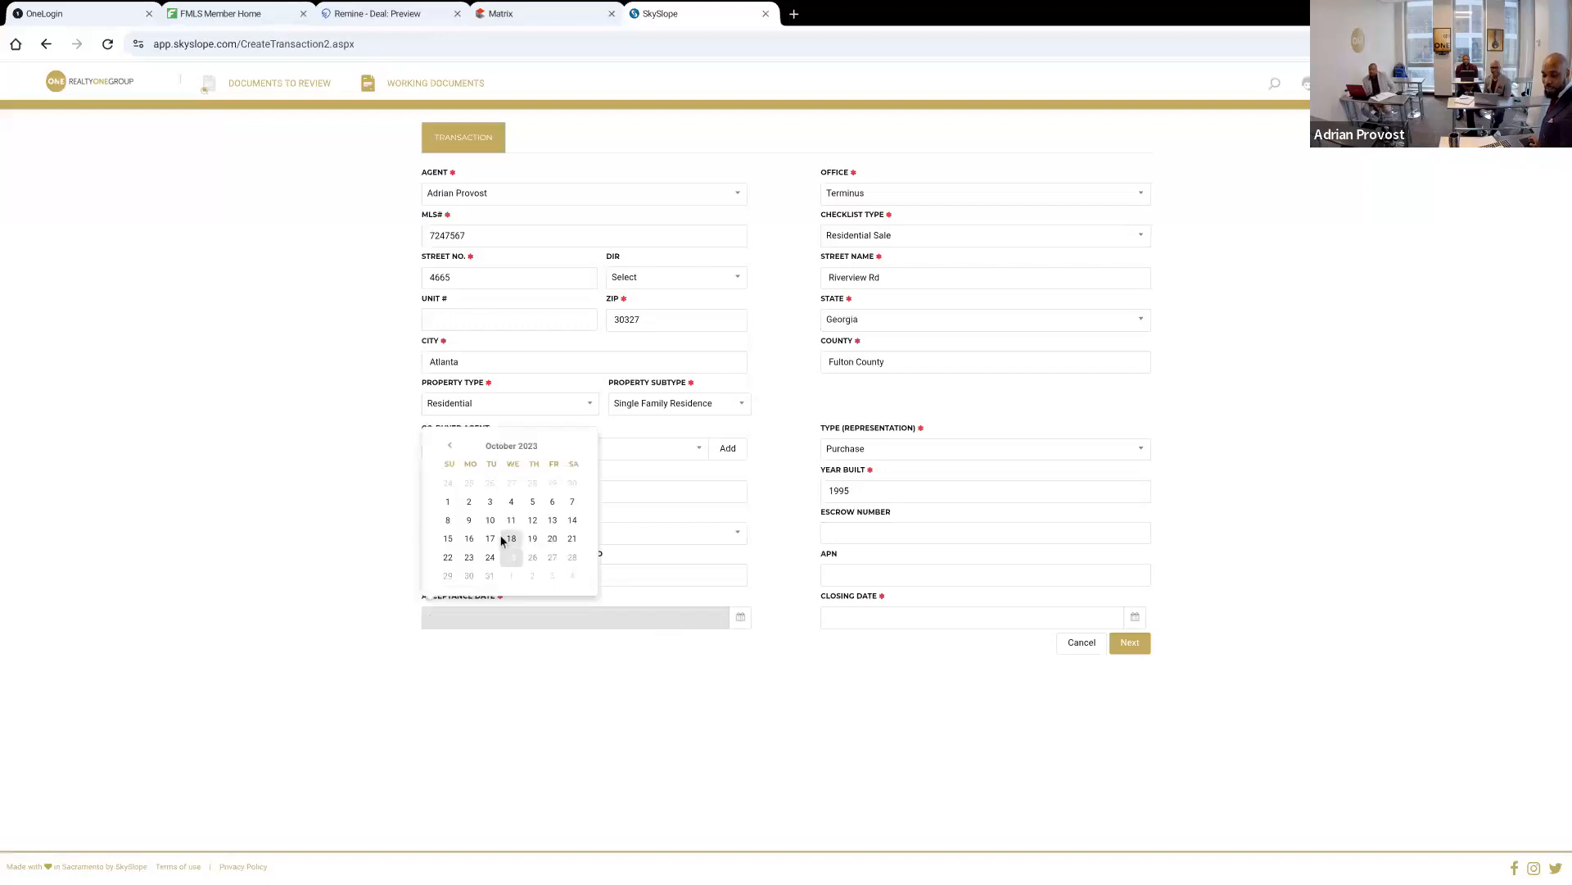
pyautogui.click(512, 556)
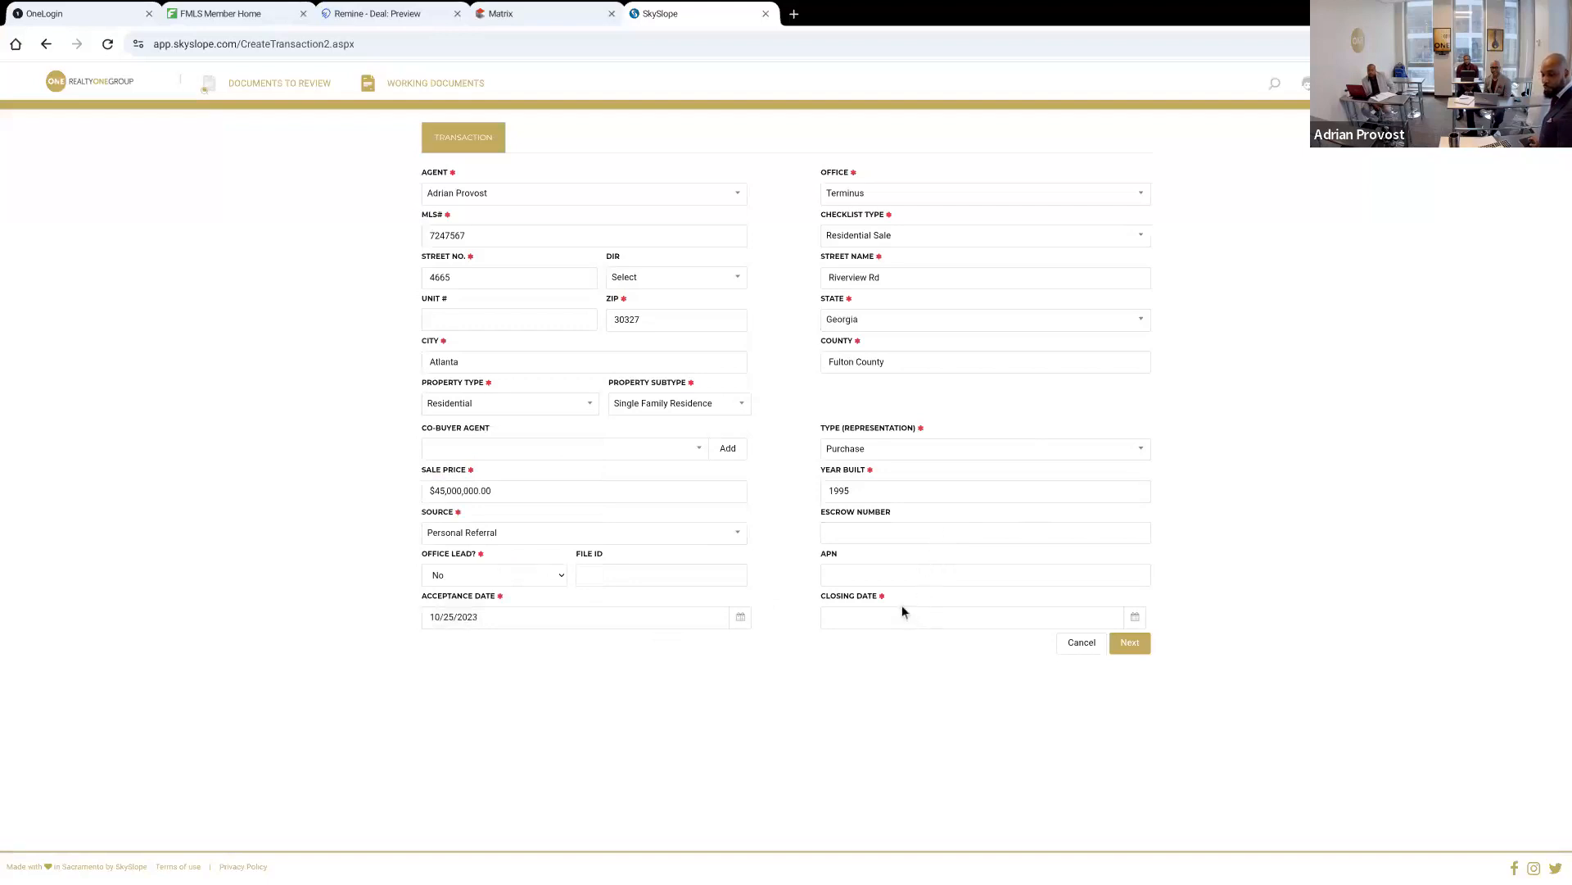
pyautogui.click(886, 625)
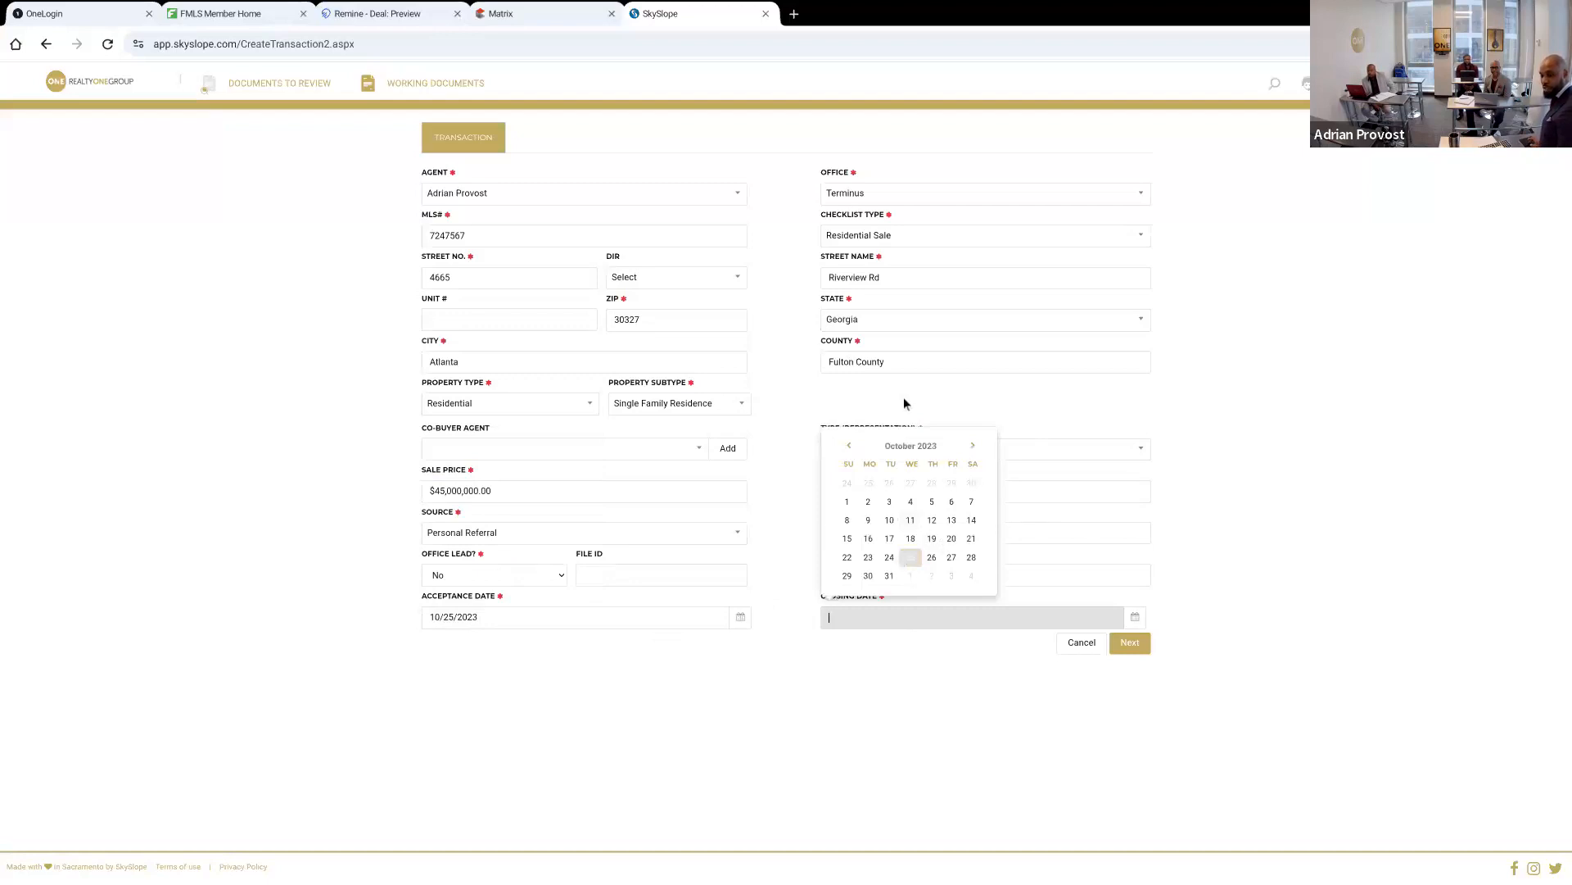
pyautogui.click(889, 577)
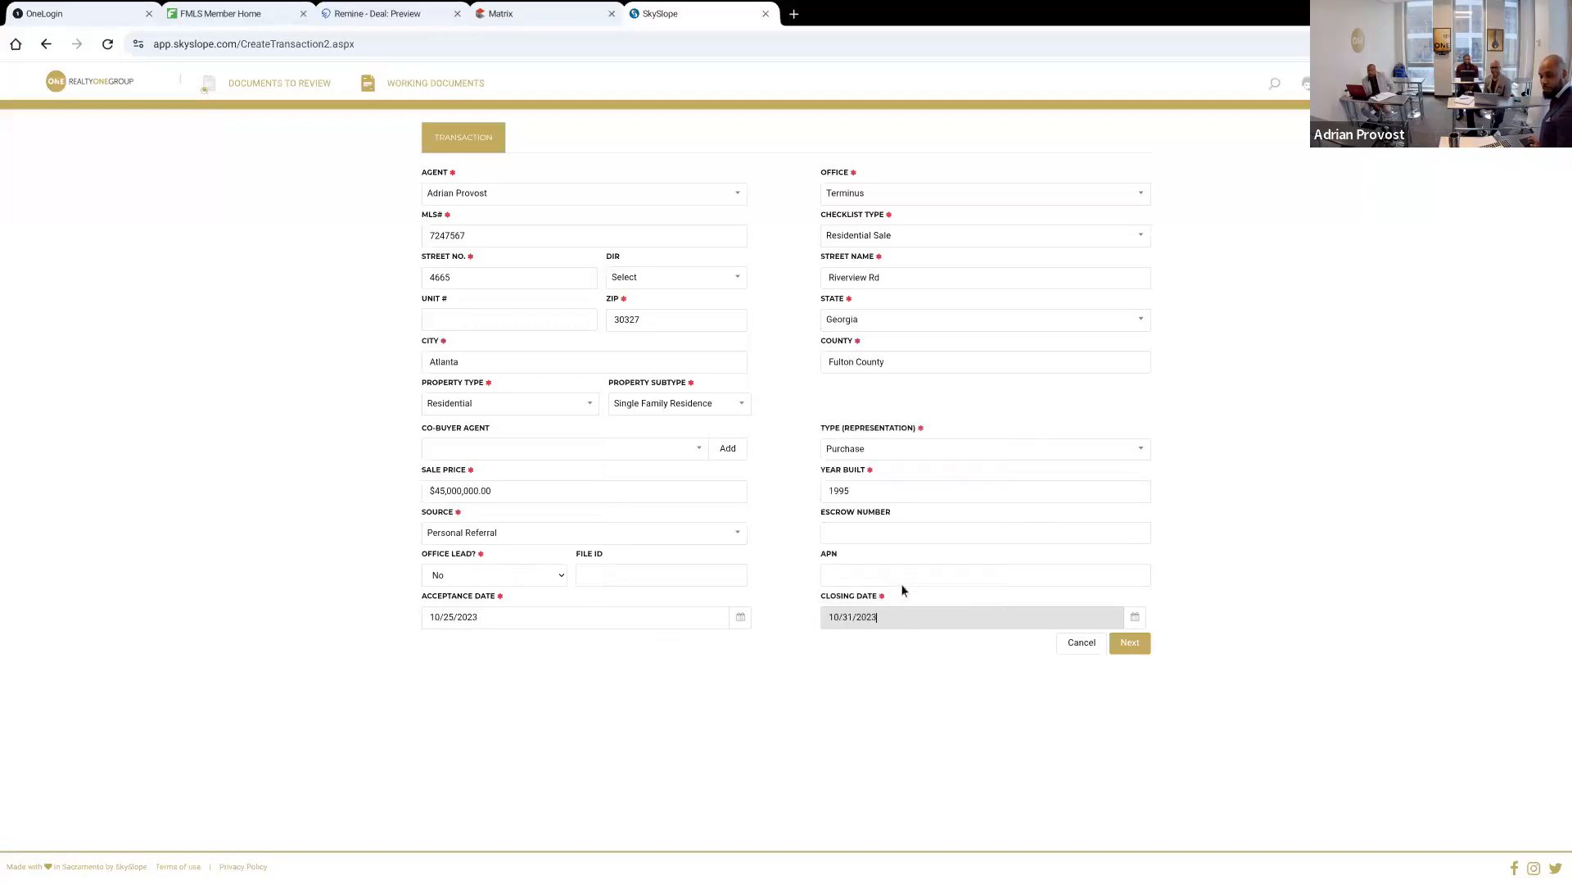
pyautogui.click(1131, 643)
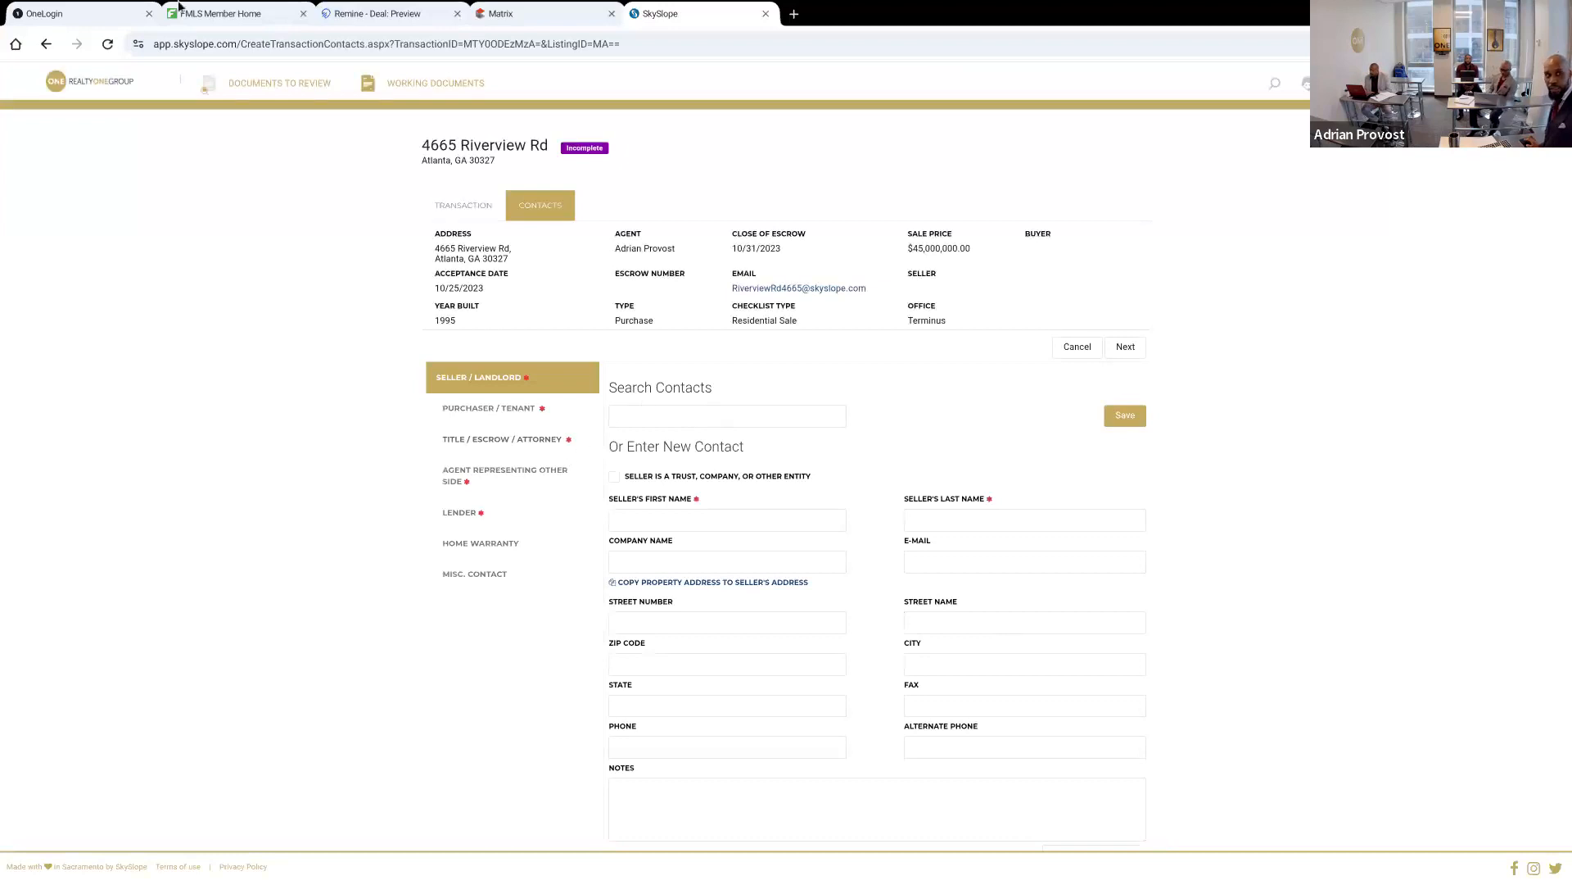
# Enter the seller's first and last name as a new contact and save the seller
pyautogui.click(393, 14)
pyautogui.click(655, 16)
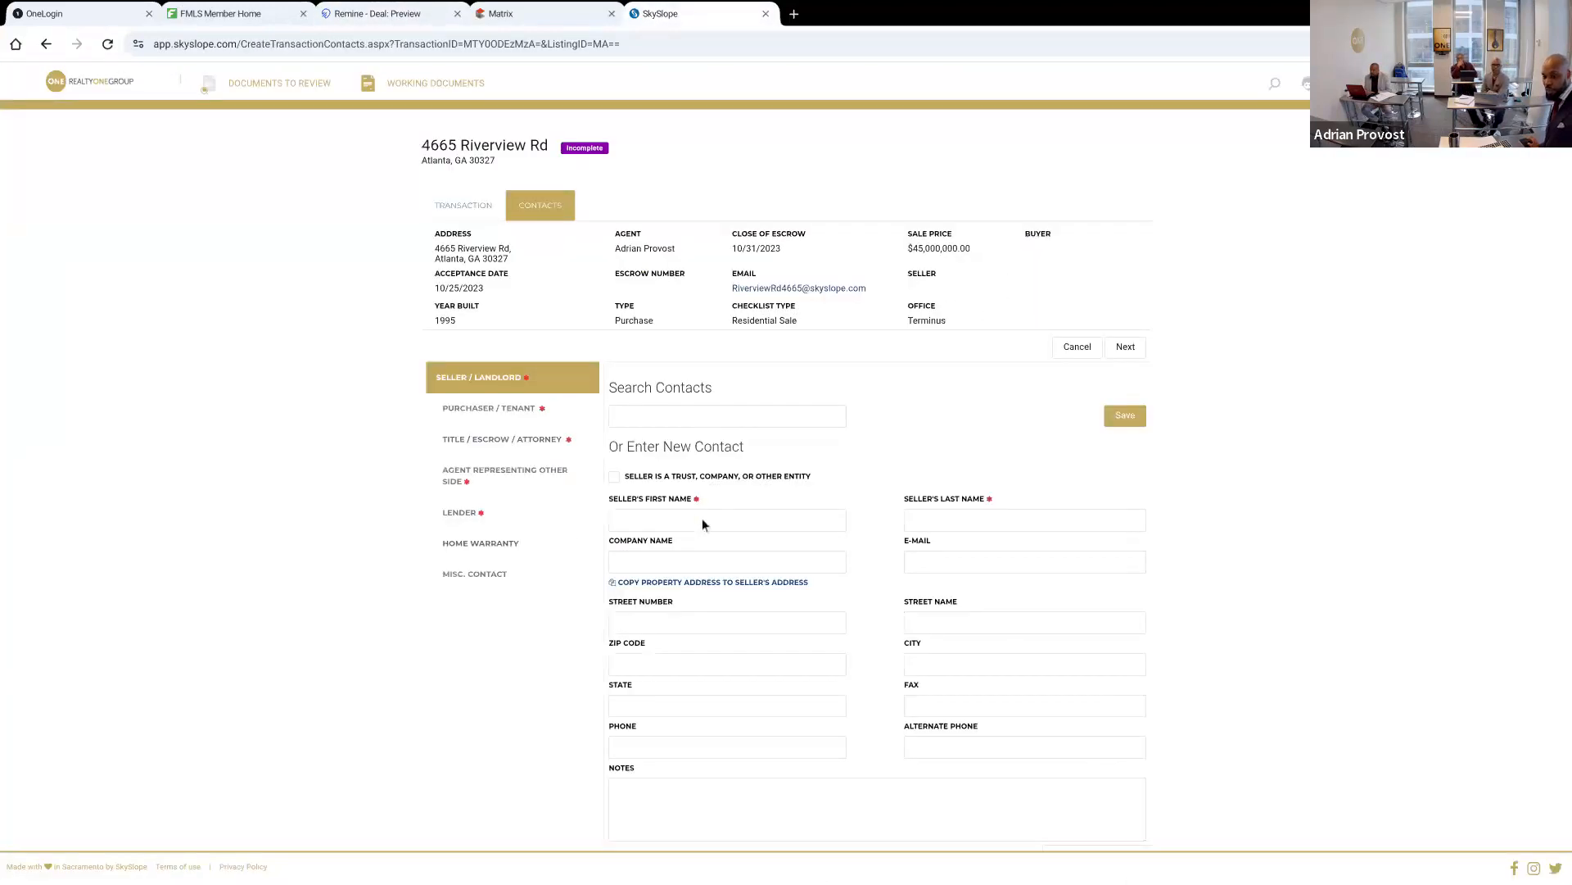
pyautogui.click(706, 521)
pyautogui.write('Joe')
pyautogui.press('Tab')
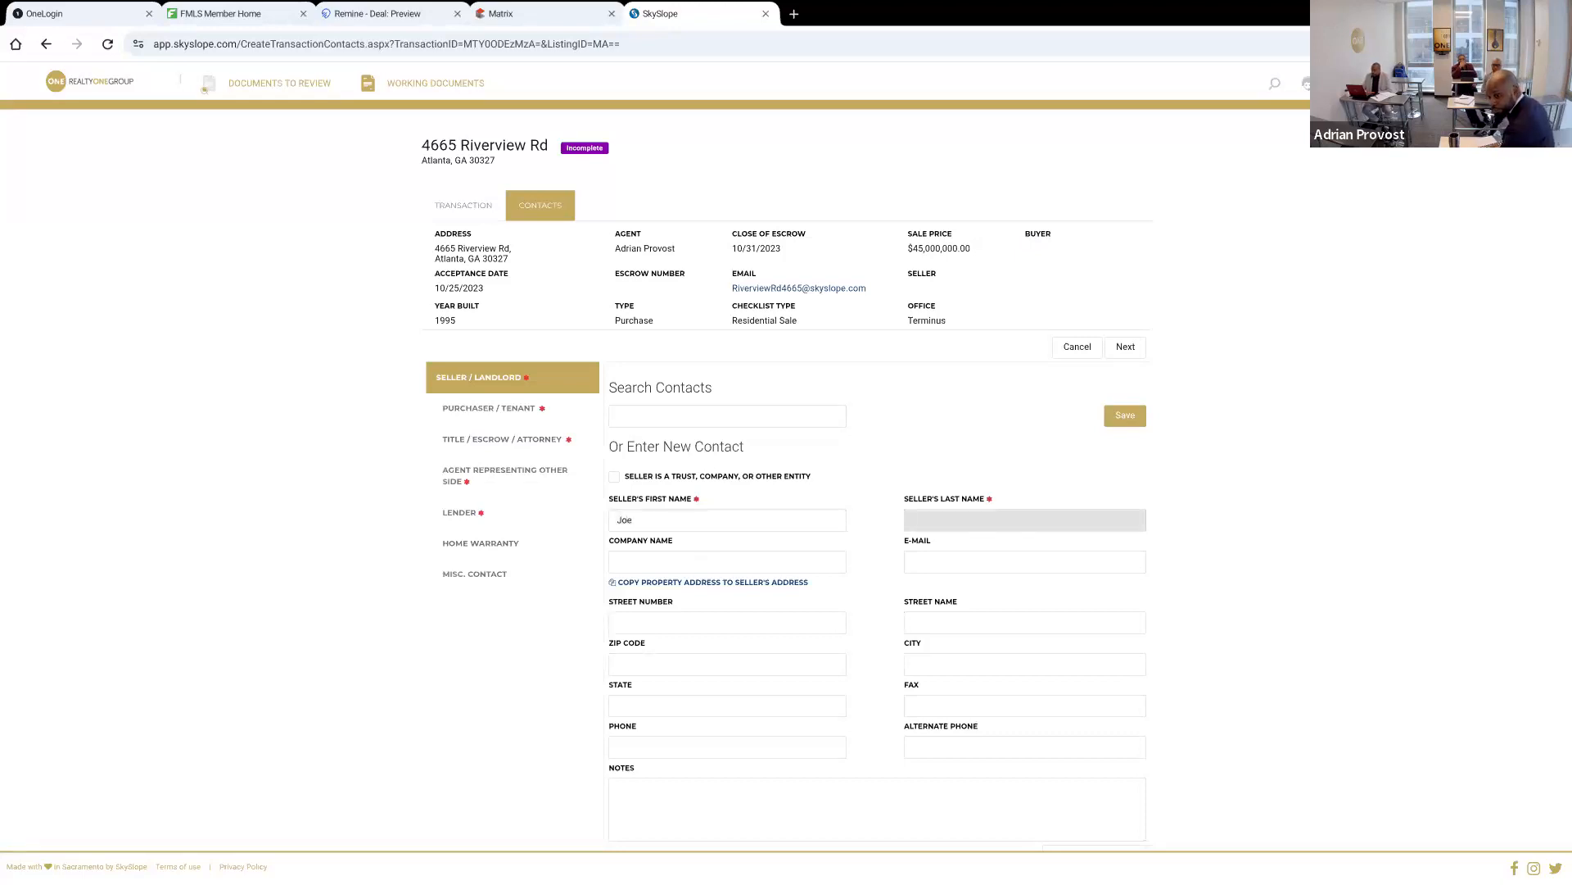
pyautogui.write('Doe')
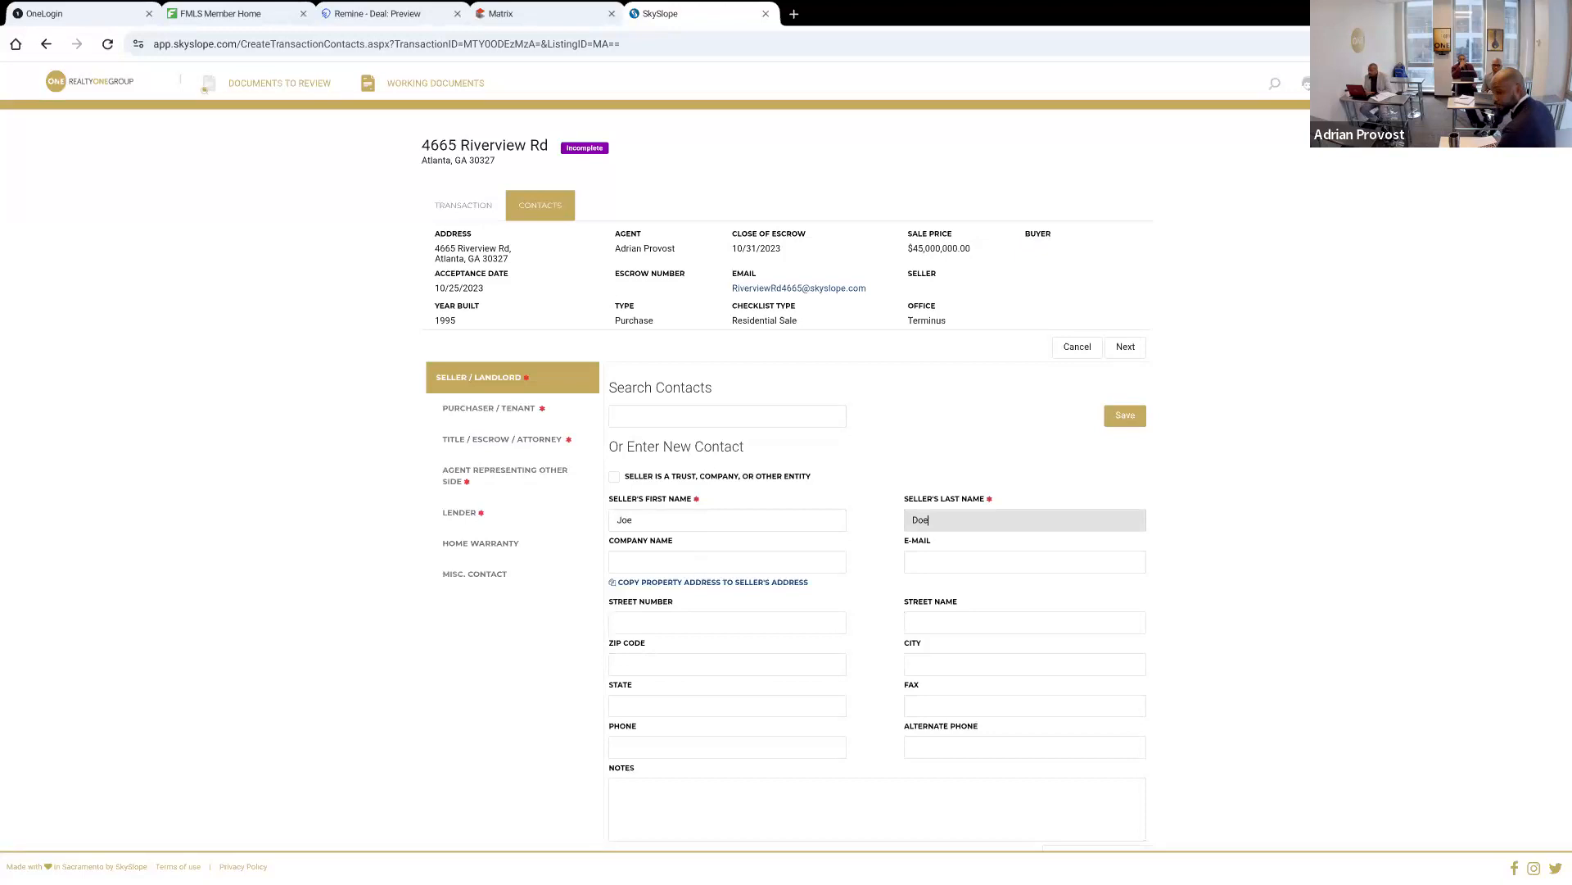
pyautogui.press('Tab')
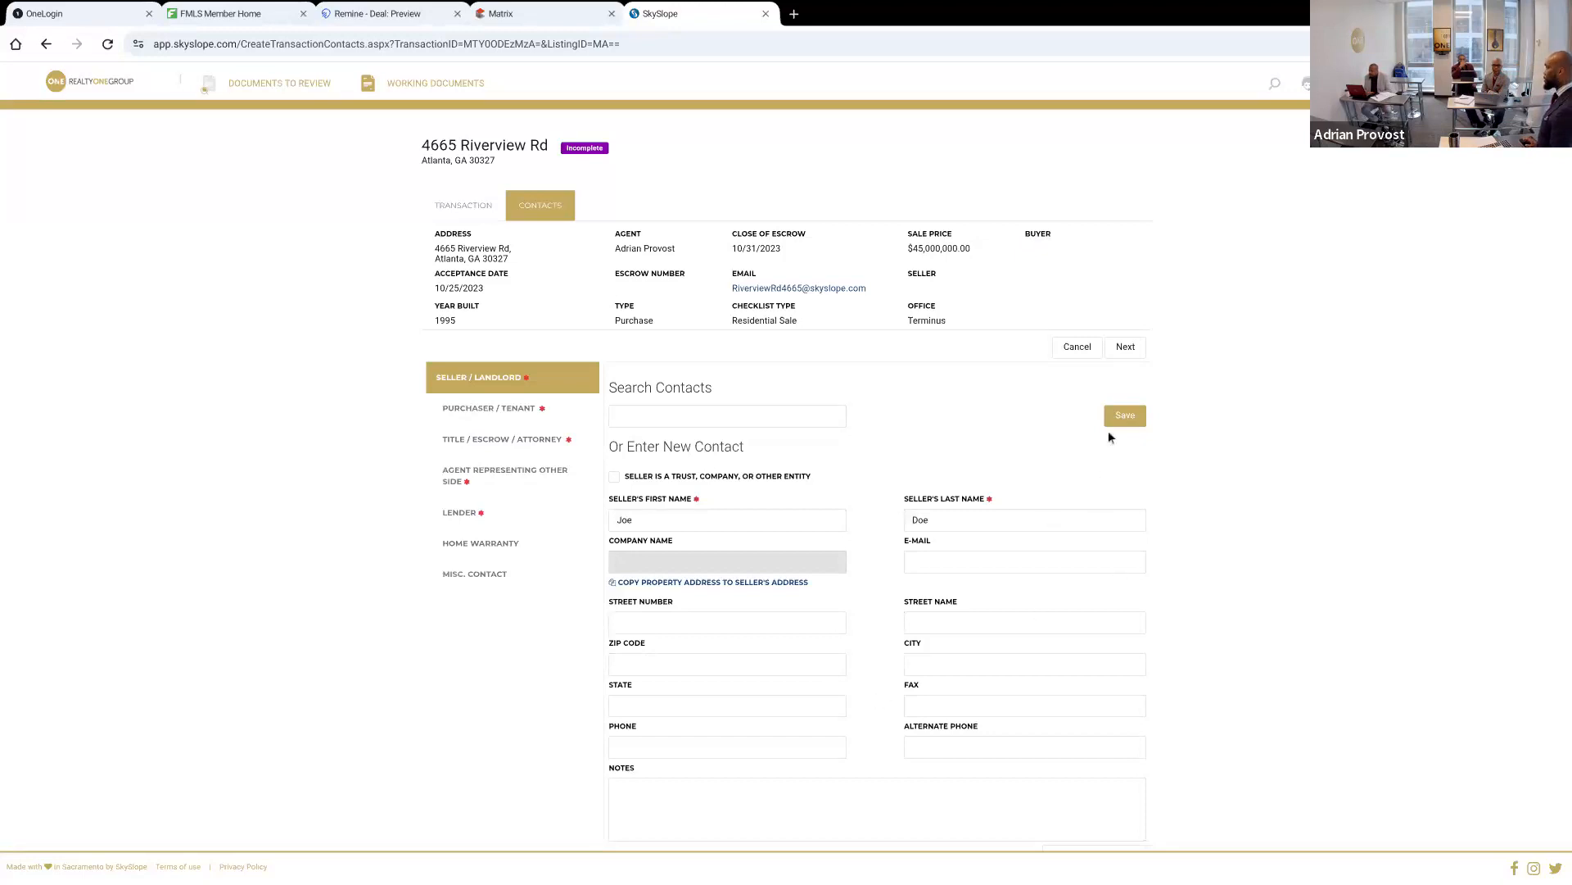
pyautogui.click(1128, 417)
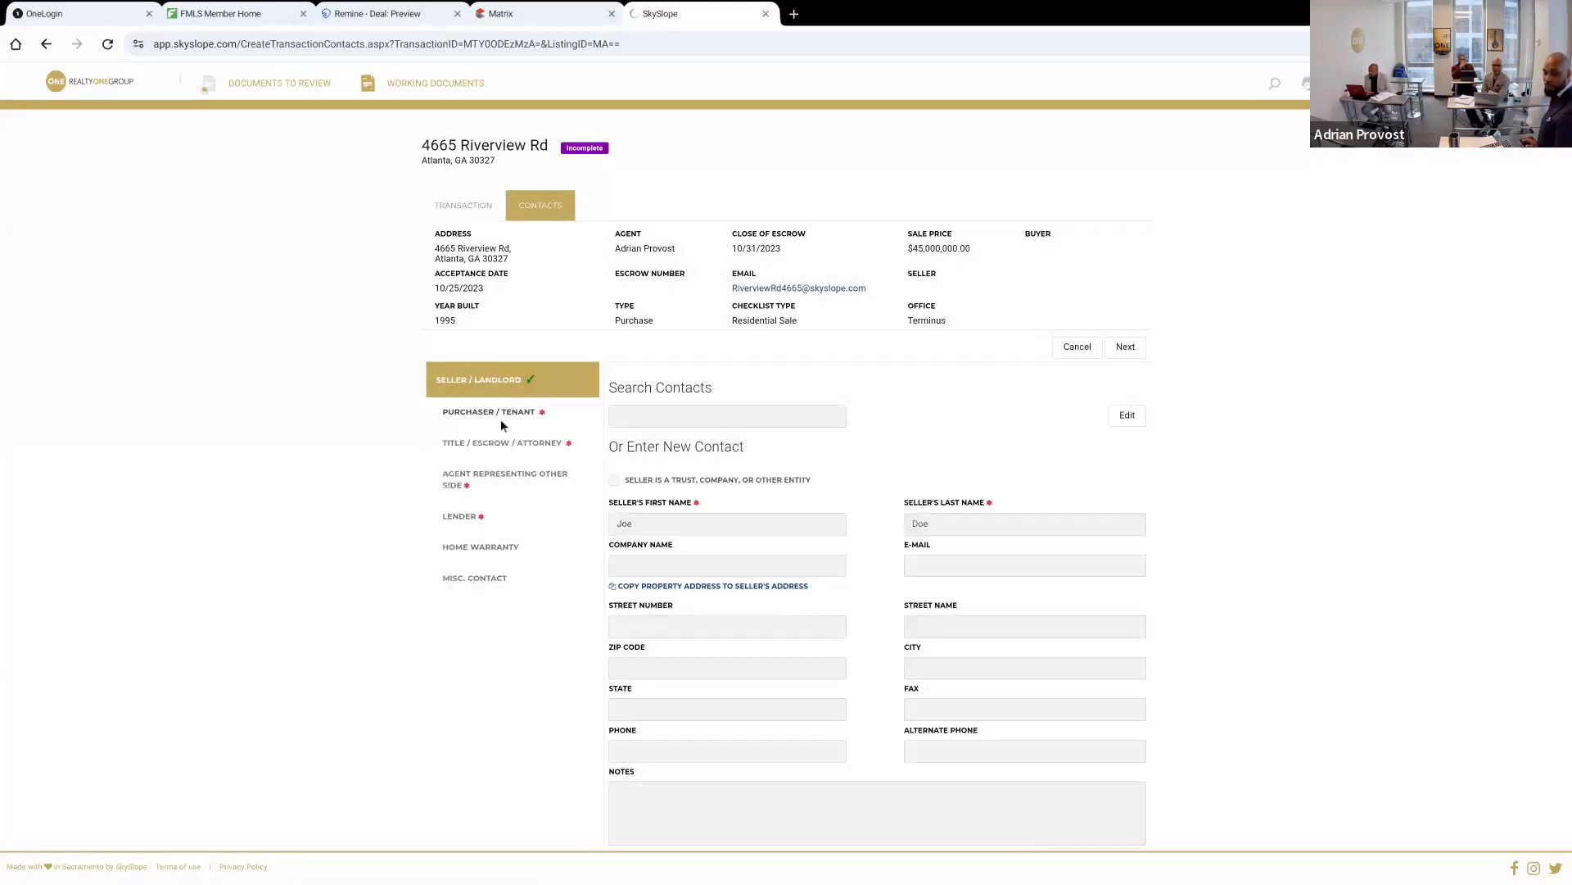
# Open the purchaser contact and enter LEVEL as the buyer's first name and LLC as the last name
pyautogui.click(492, 410)
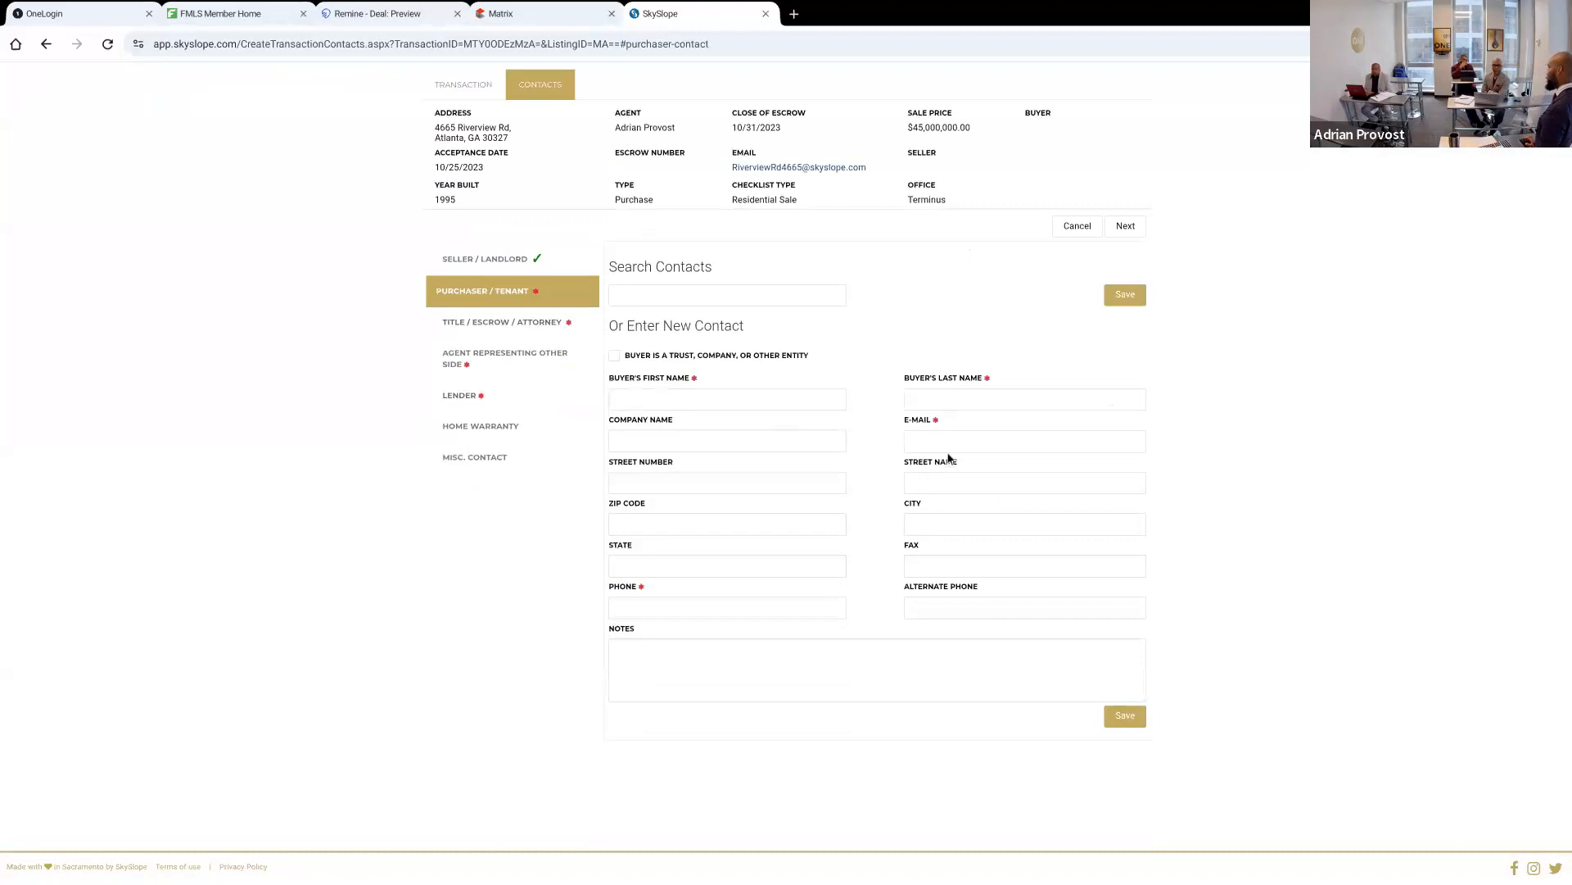
pyautogui.click(656, 399)
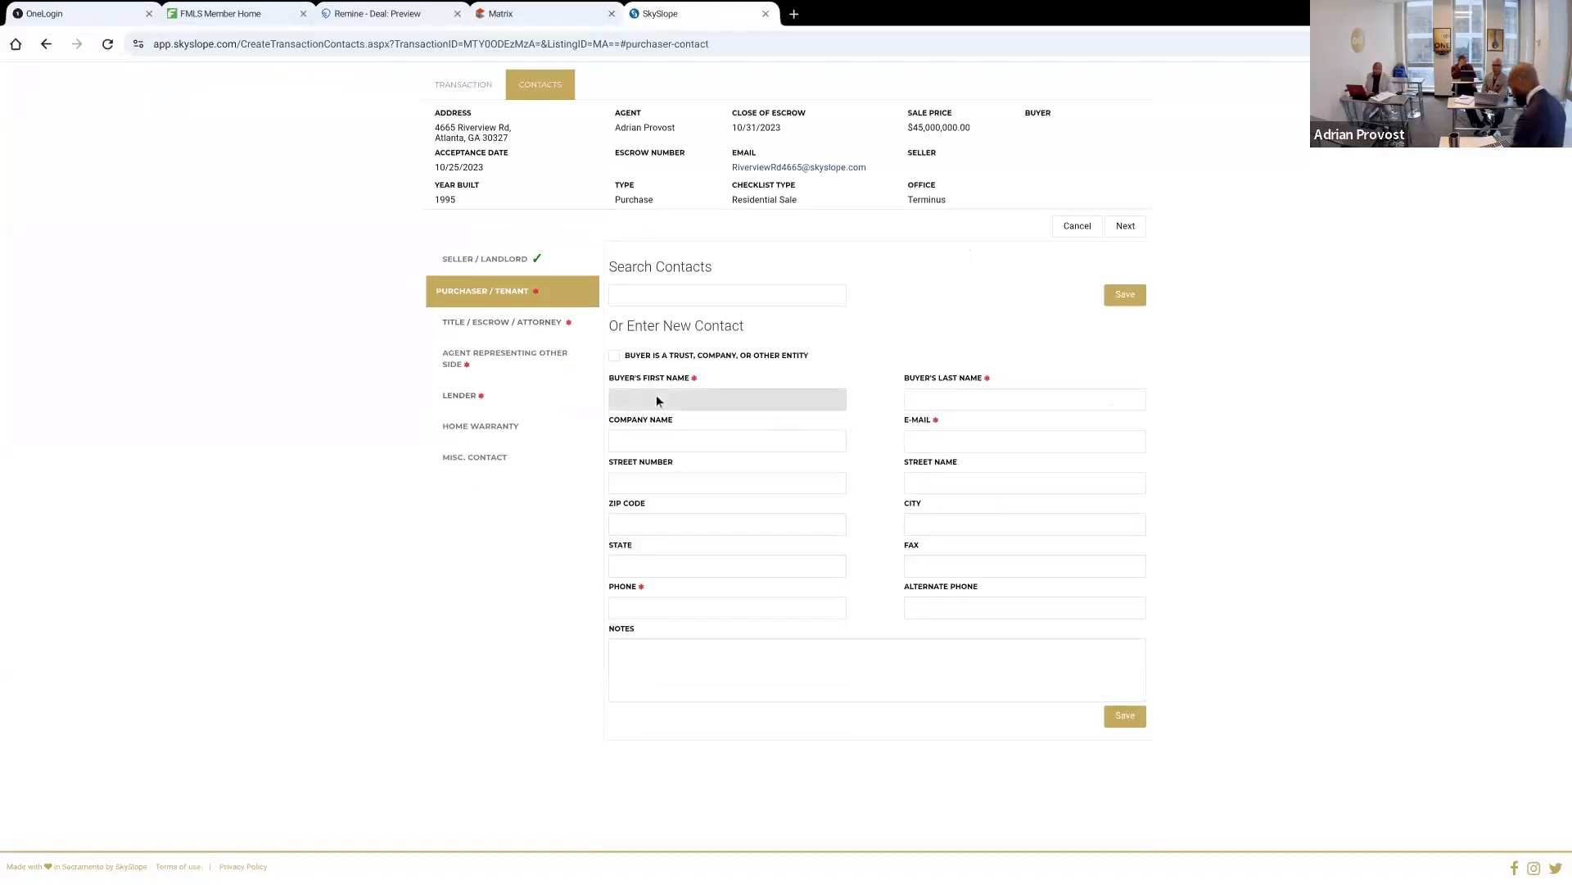
pyautogui.write('LEVEL')
pyautogui.press('Tab')
pyautogui.write('LLC')
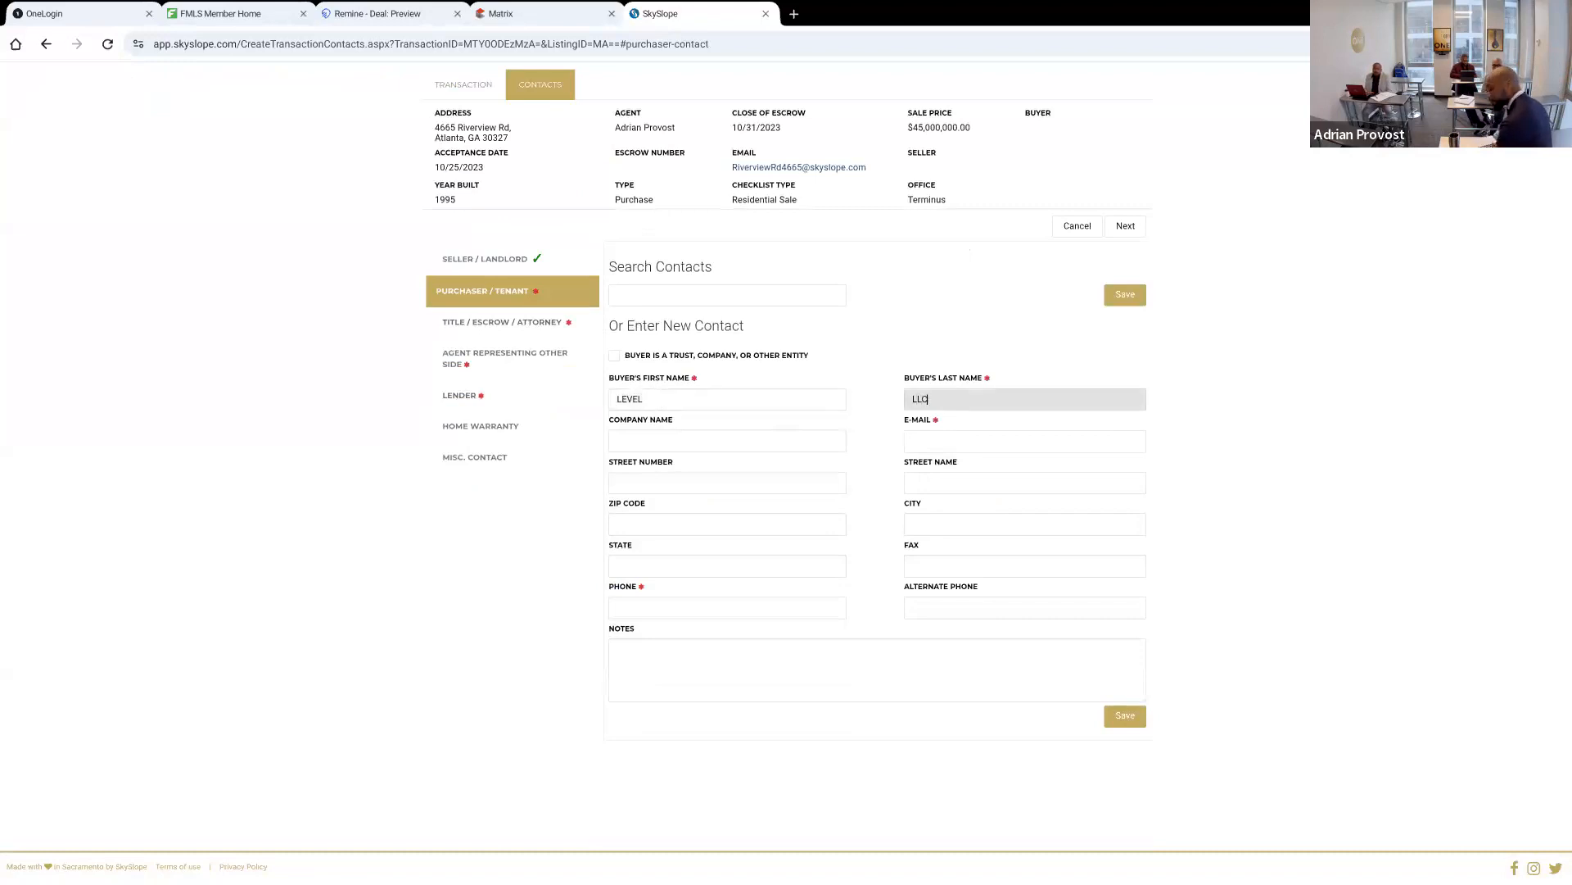
# Fill in the buyer's e-mail address and phone number in the purchaser contact
pyautogui.press('Tab')
pyautogui.press('Tab')
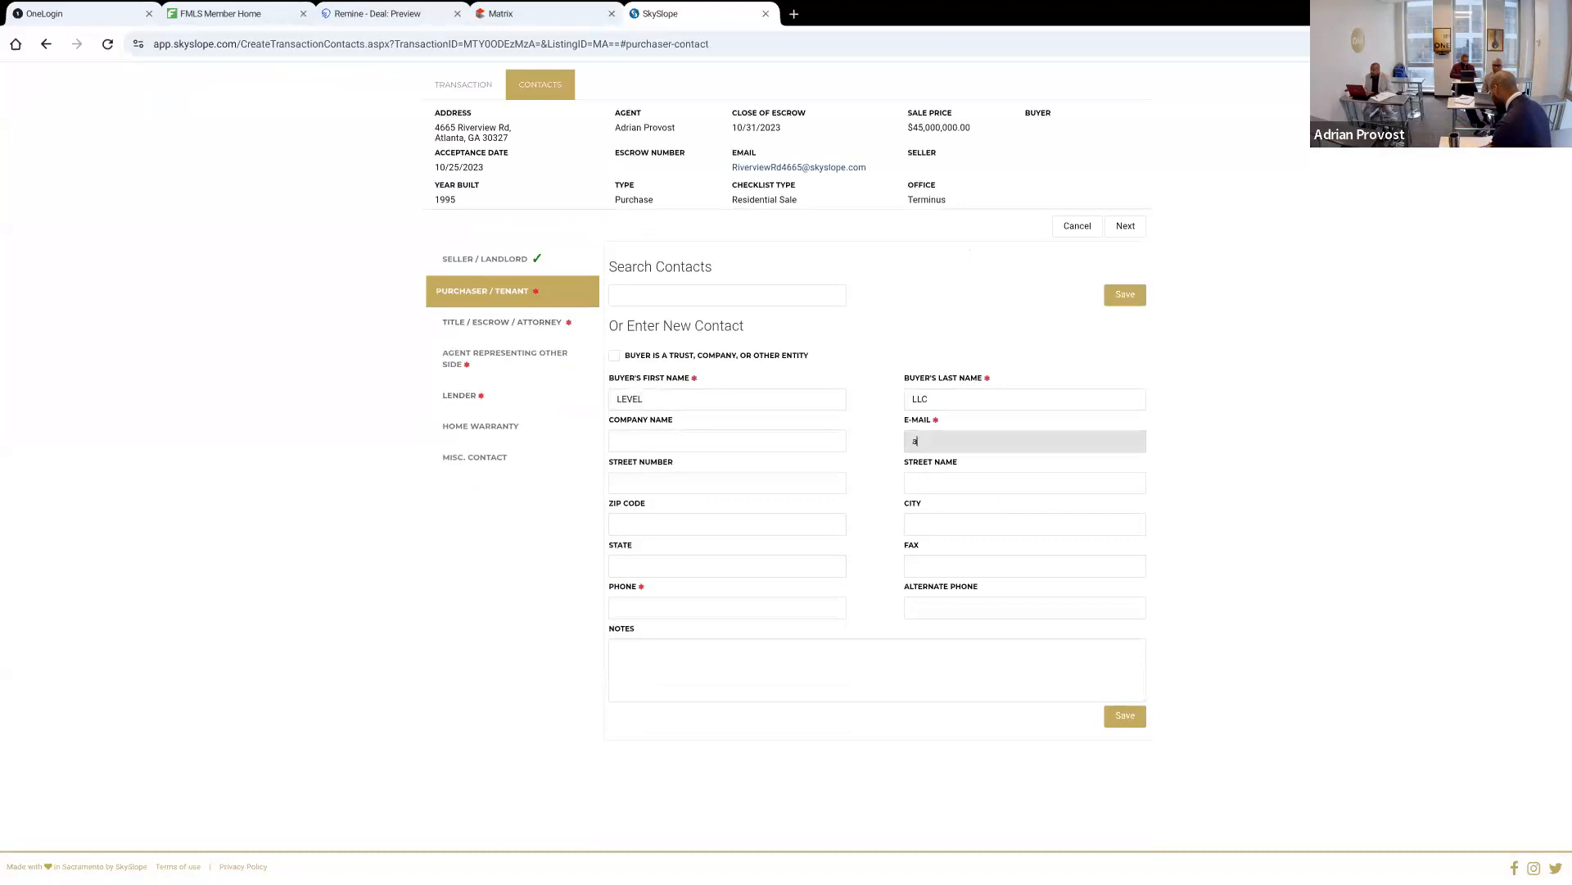
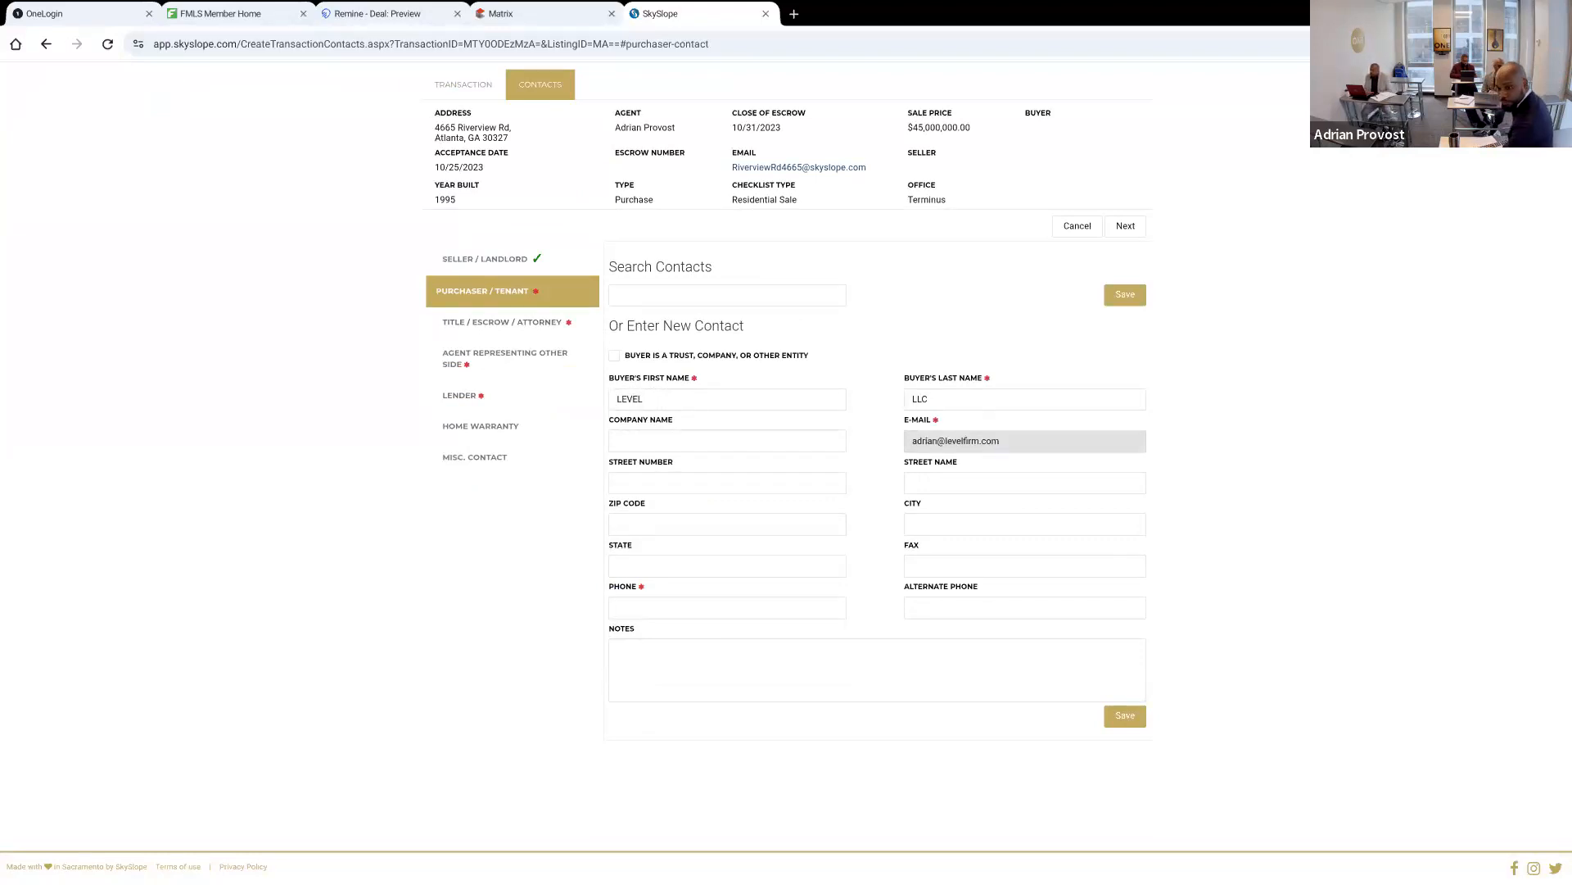
pyautogui.press('Tab')
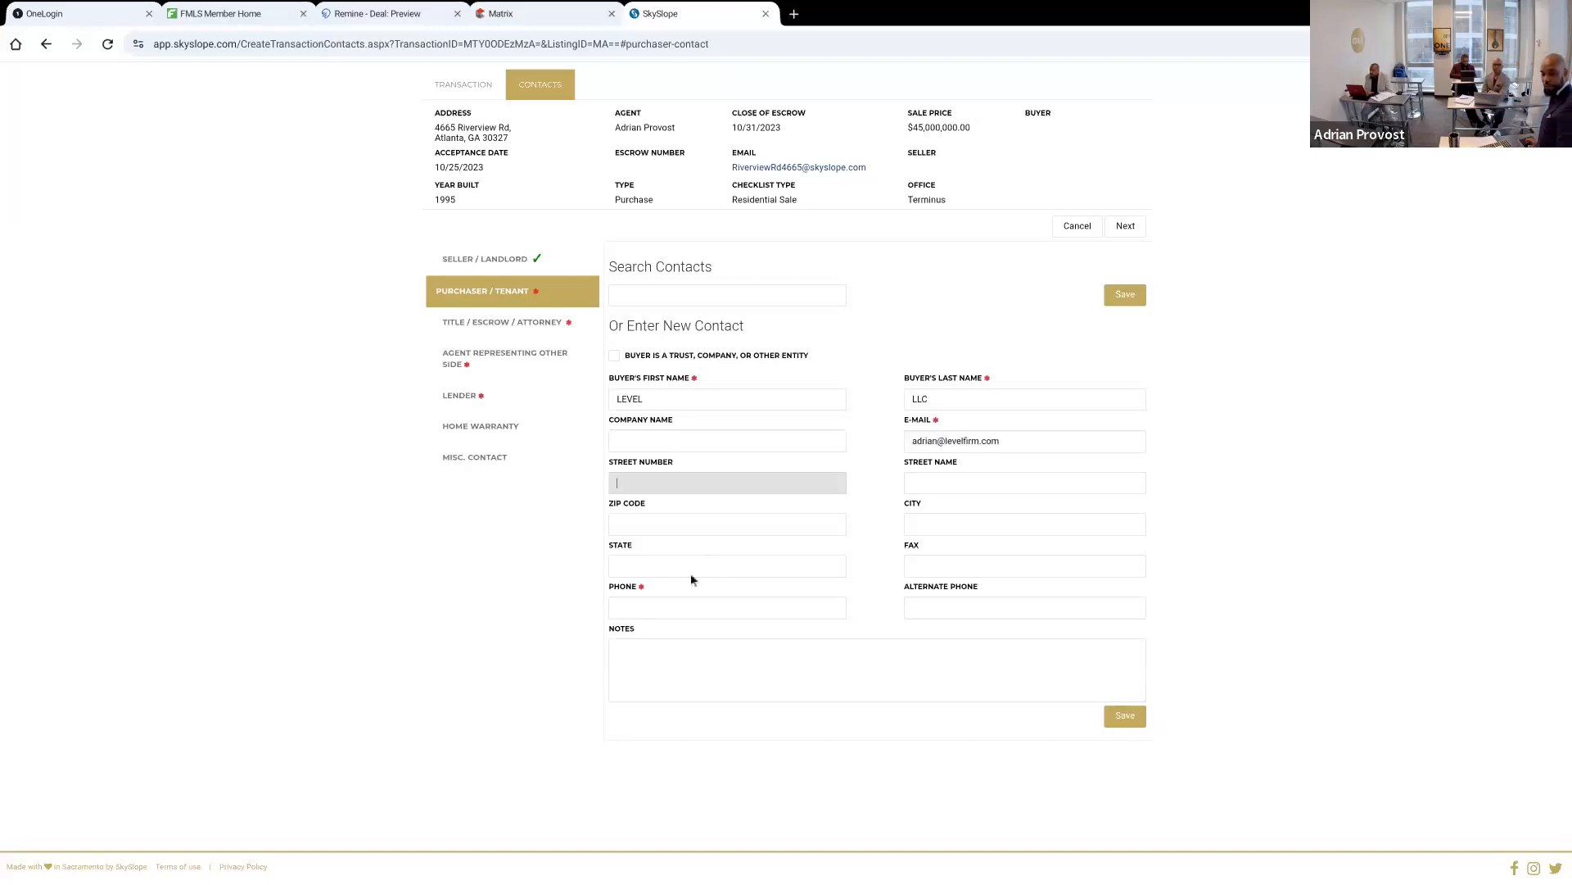
pyautogui.click(671, 602)
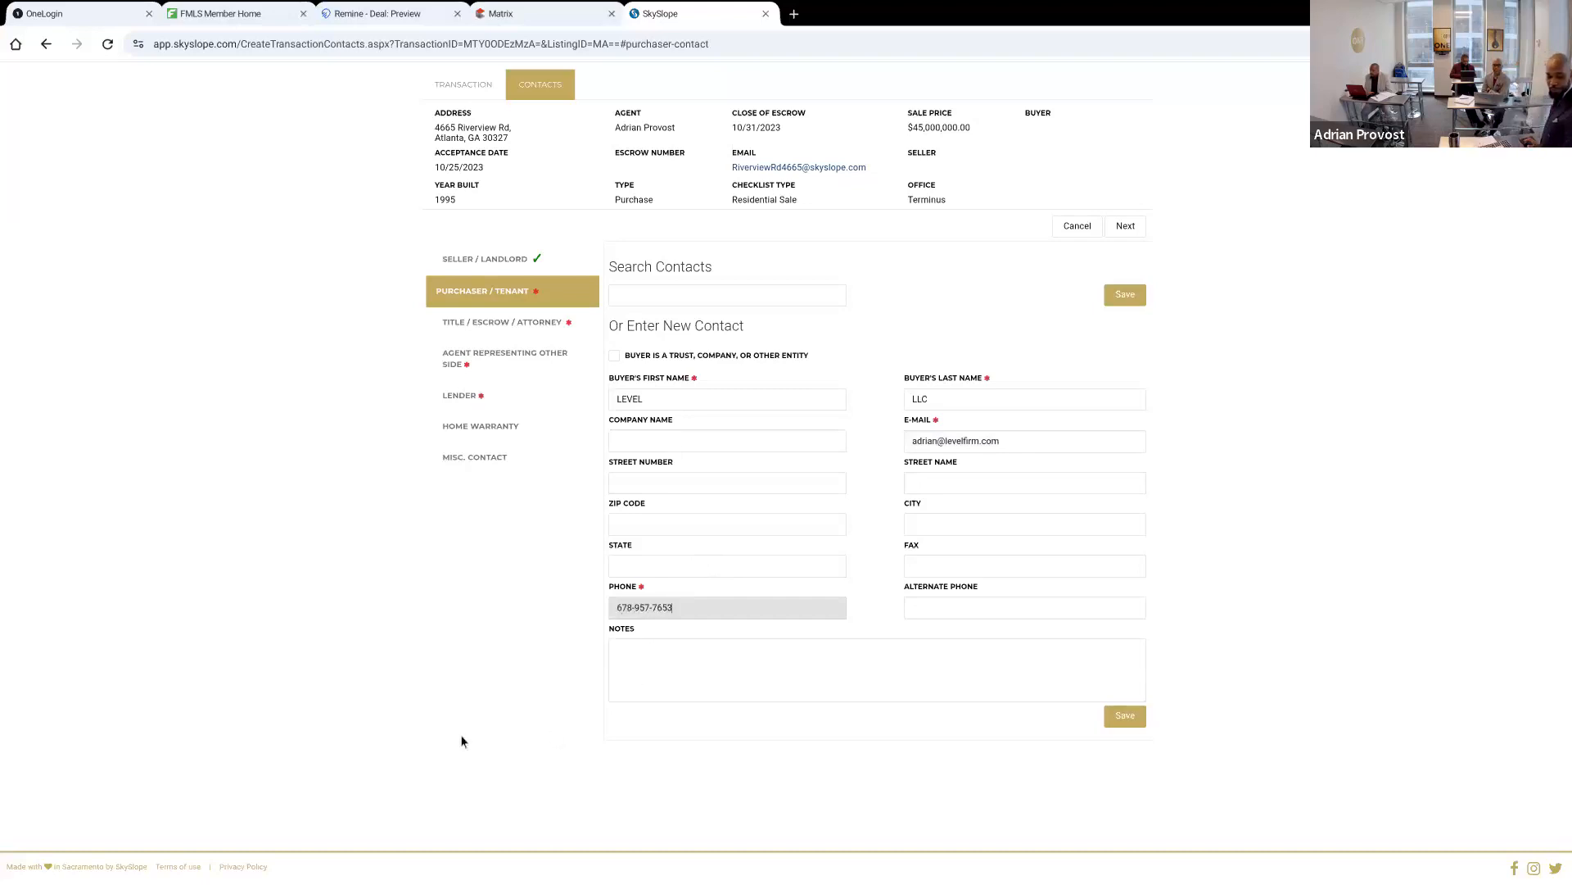
pyautogui.click(444, 763)
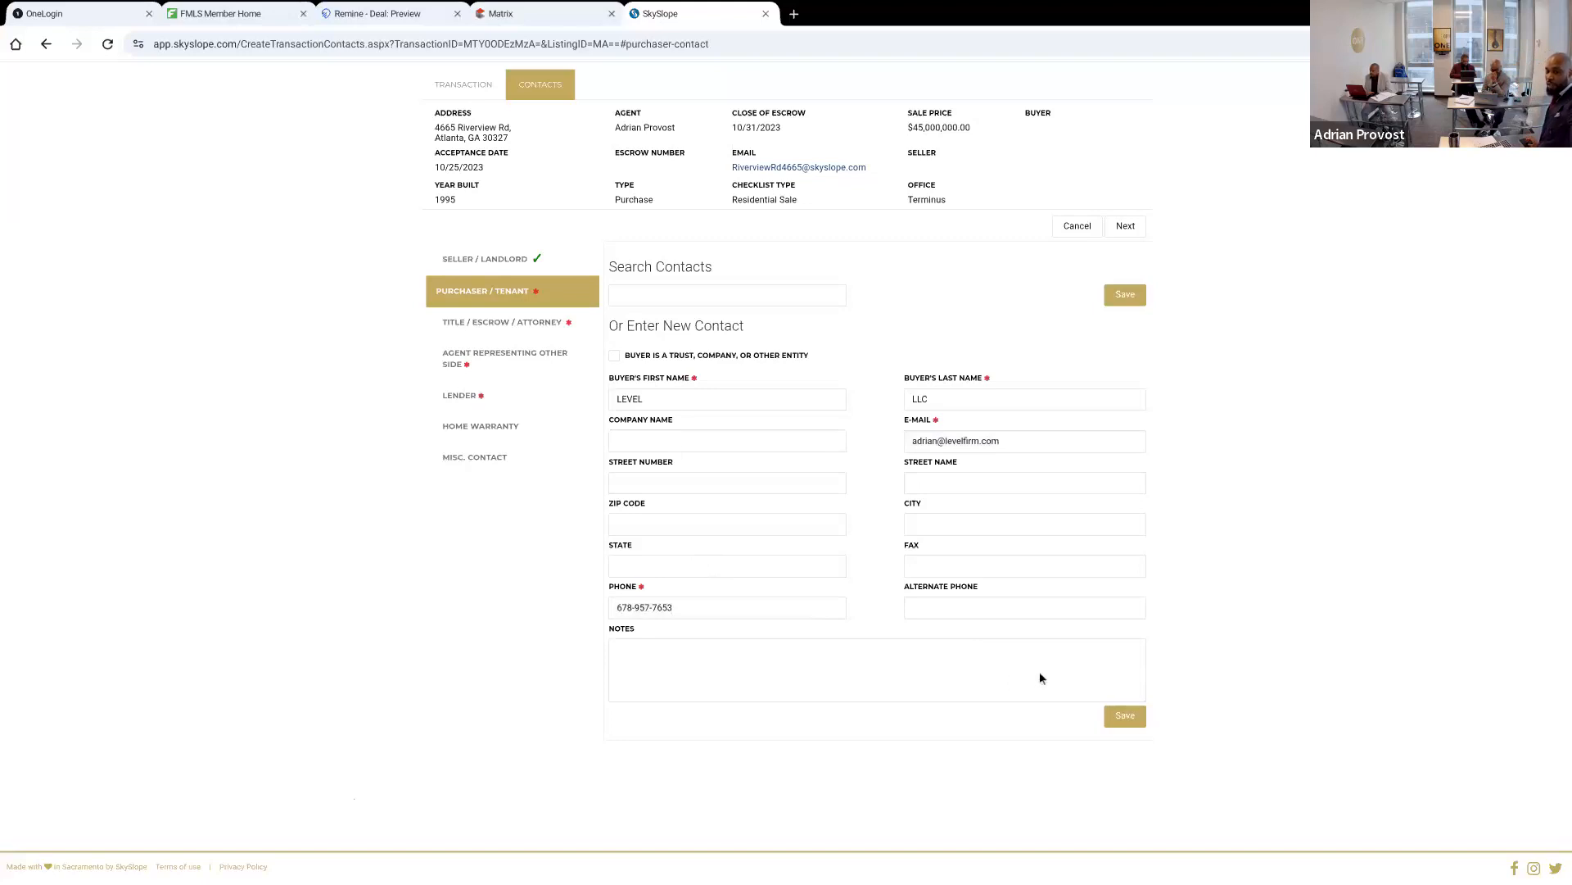
# Mark the buyer as a trust, company or other entity and enter LEVEL as the company name
pyautogui.click(614, 358)
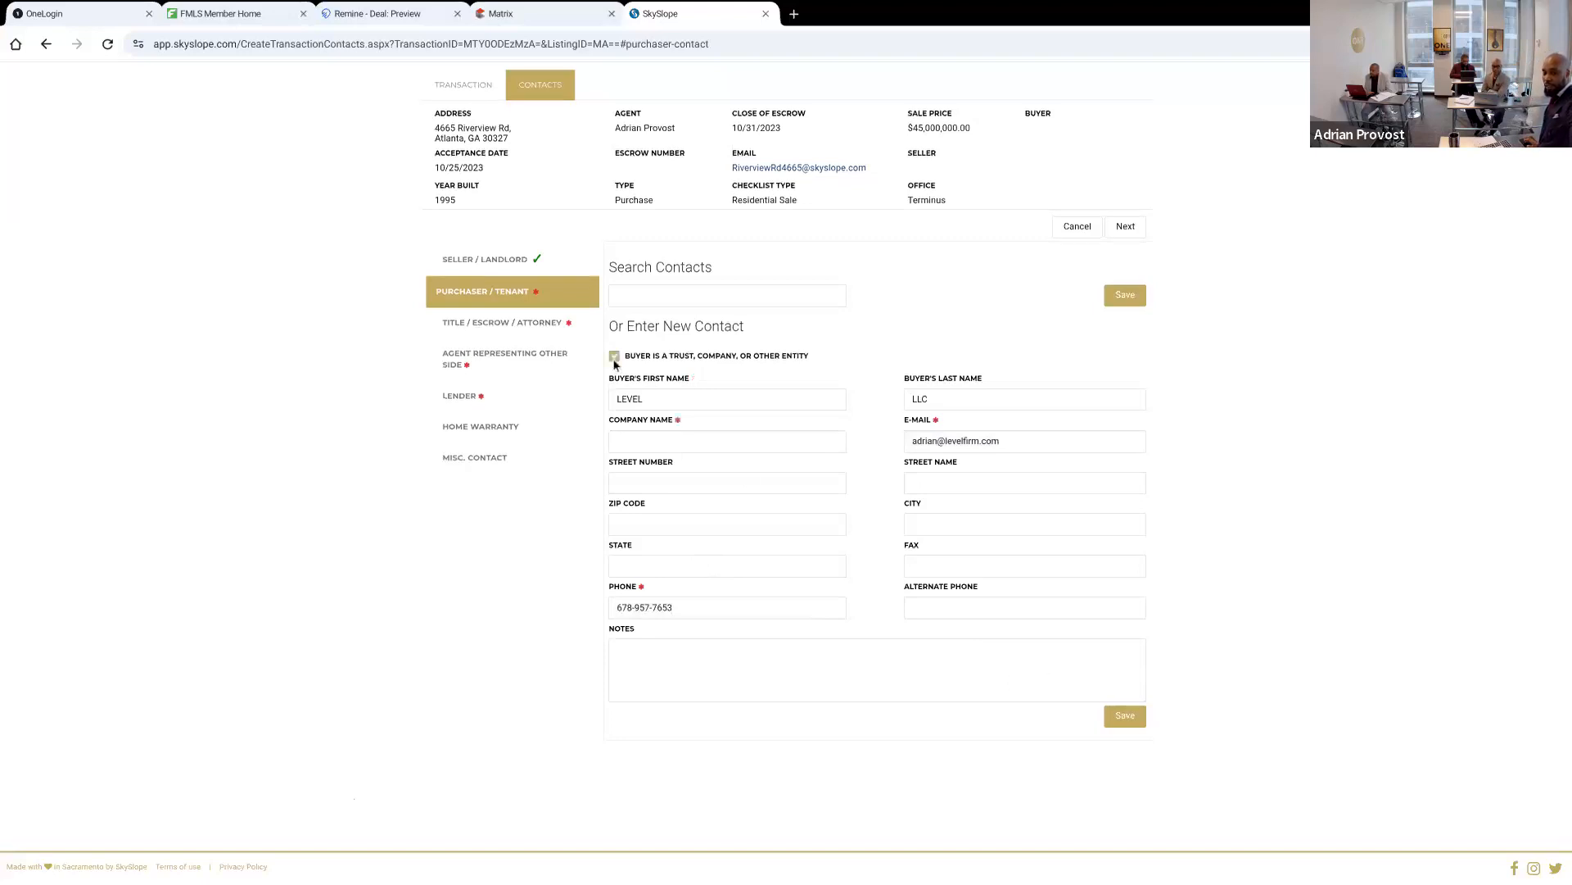
pyautogui.click(652, 441)
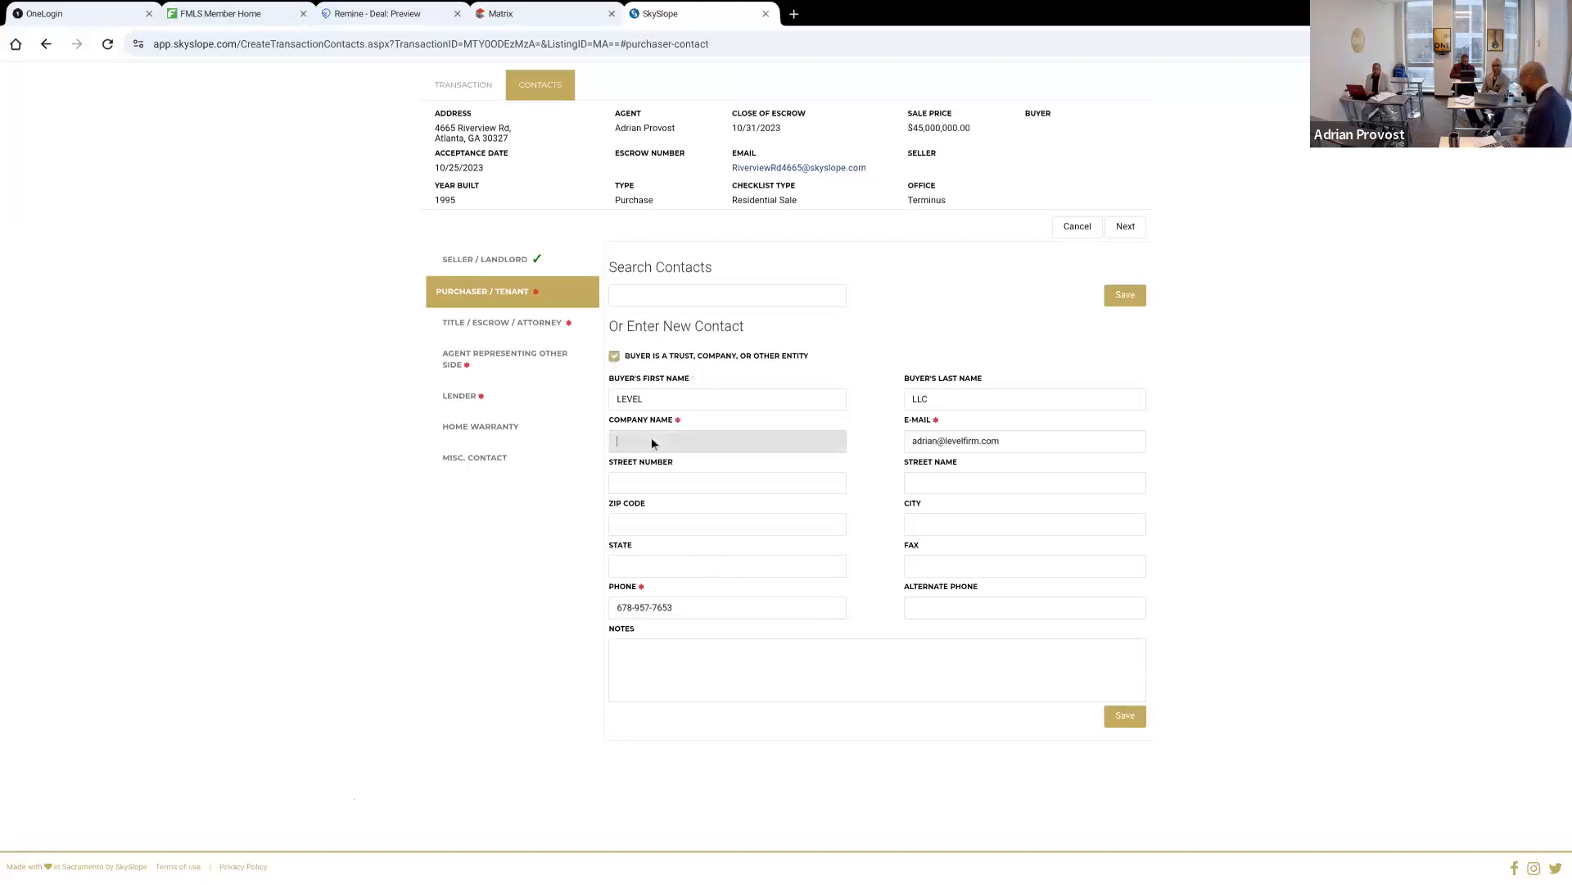
pyautogui.write('LEVEL')
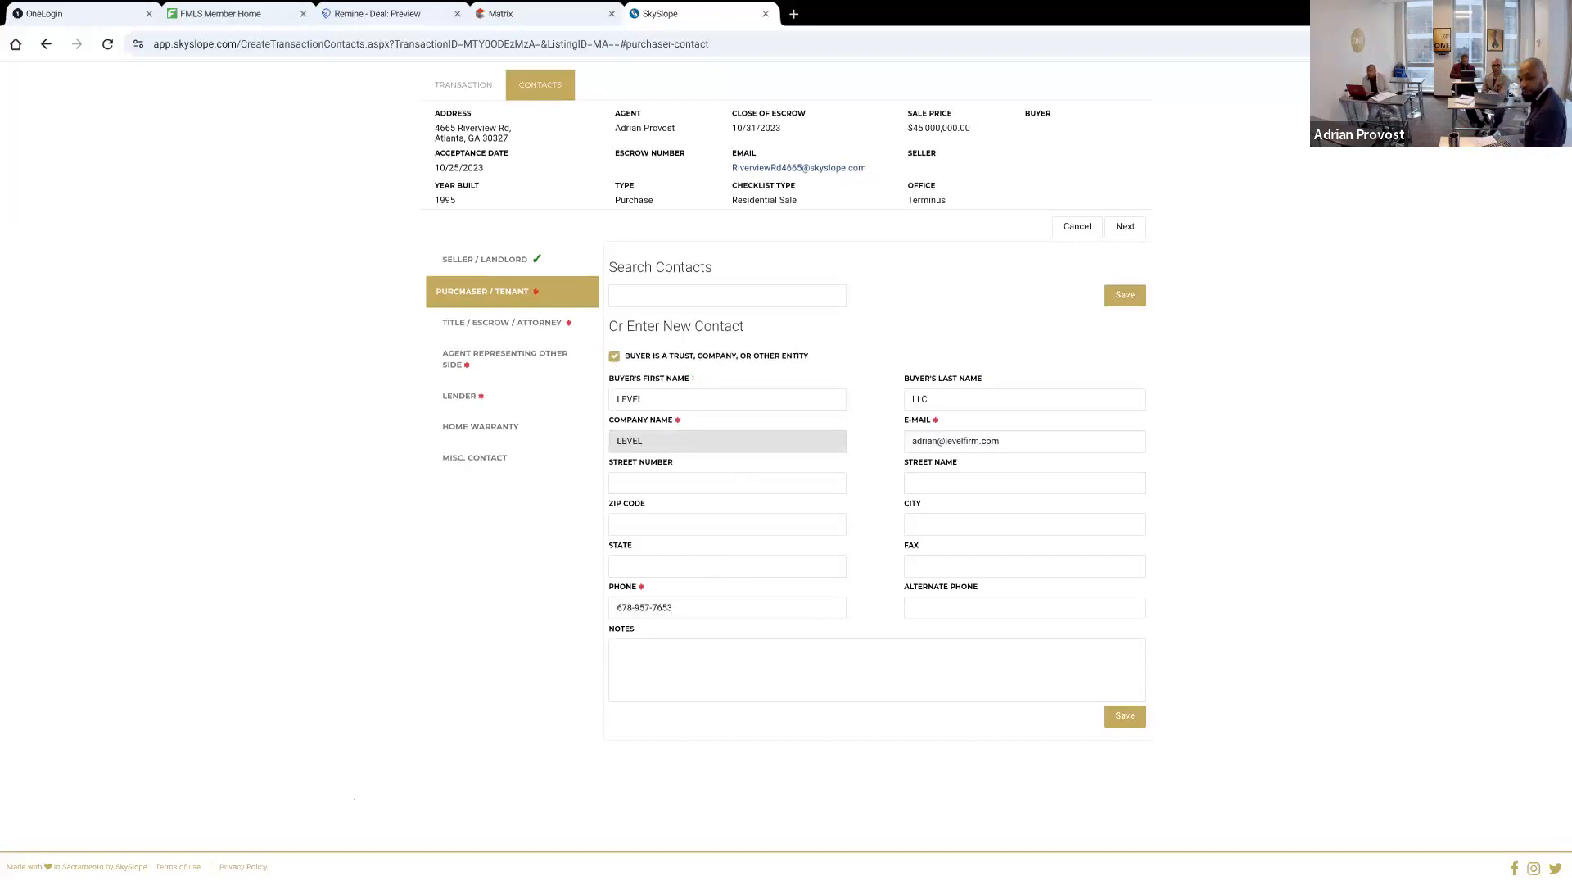
# Replace the buyer's first and last names with the representative's initials and save the purchaser contact
pyautogui.click(669, 401)
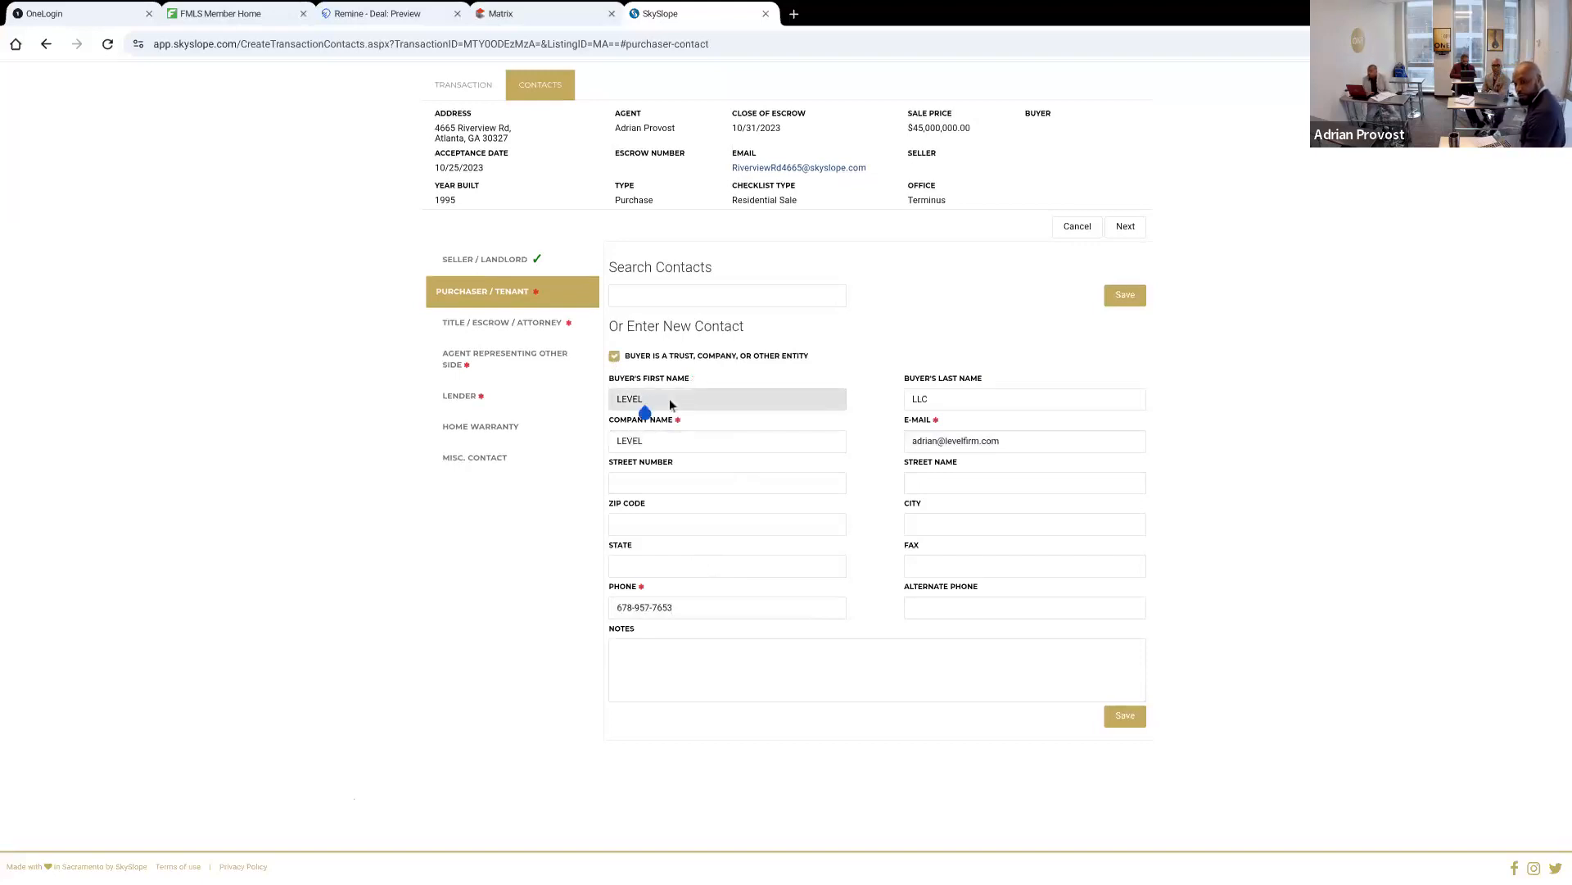
pyautogui.press('BackSpace')
pyautogui.press('BackSpace')
pyautogui.press('BackSpace')
pyautogui.press('BackSpace')
pyautogui.press('BackSpace')
pyautogui.write('A')
pyautogui.press('Tab')
pyautogui.write('P')
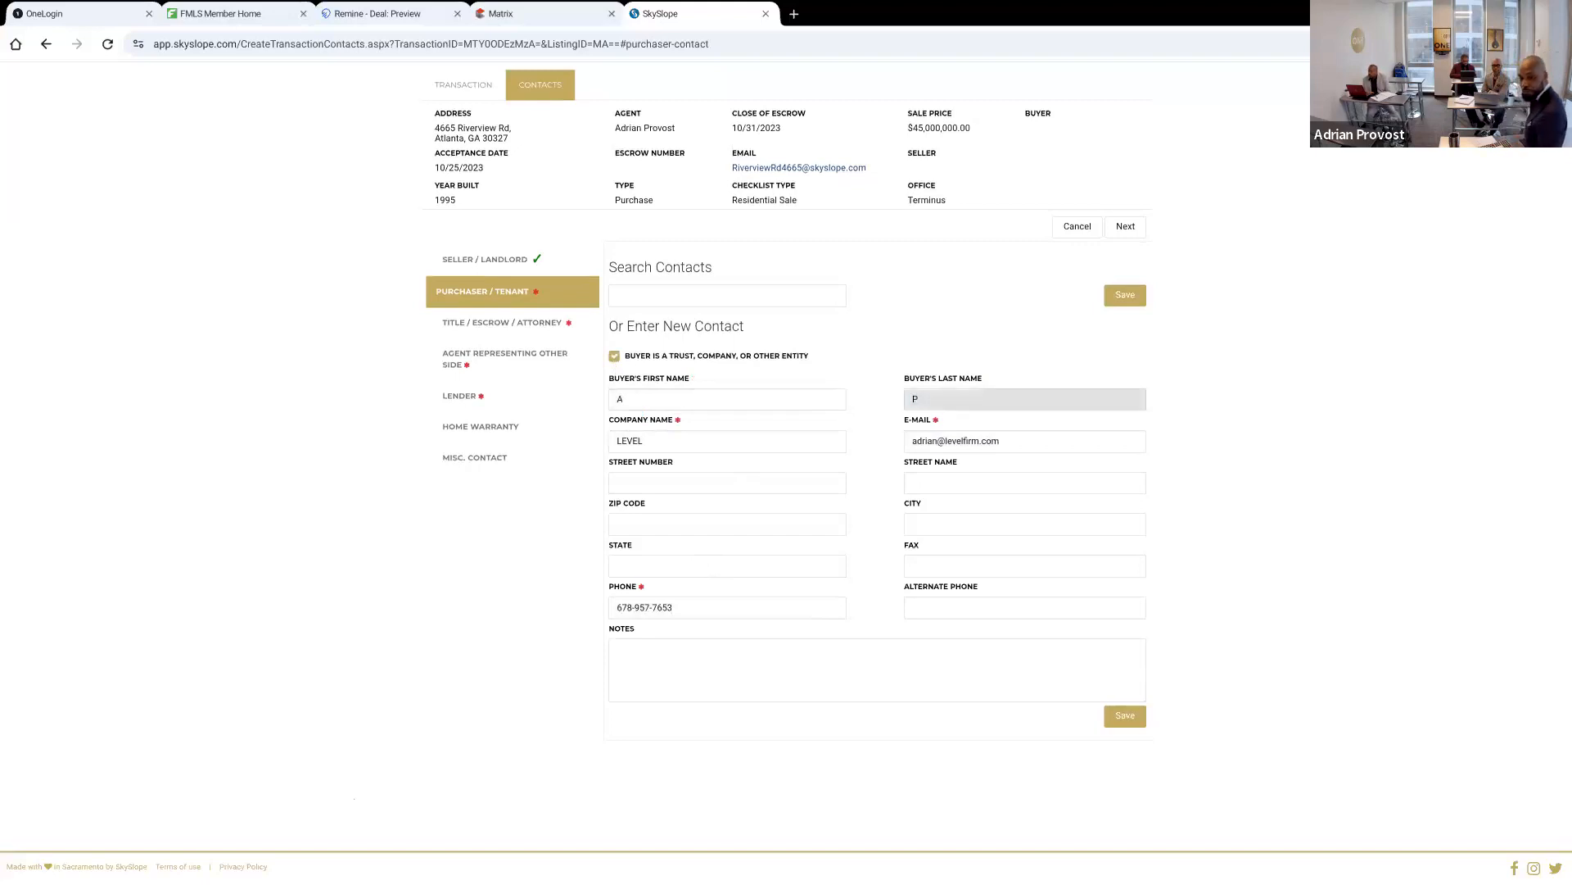
pyautogui.click(380, 624)
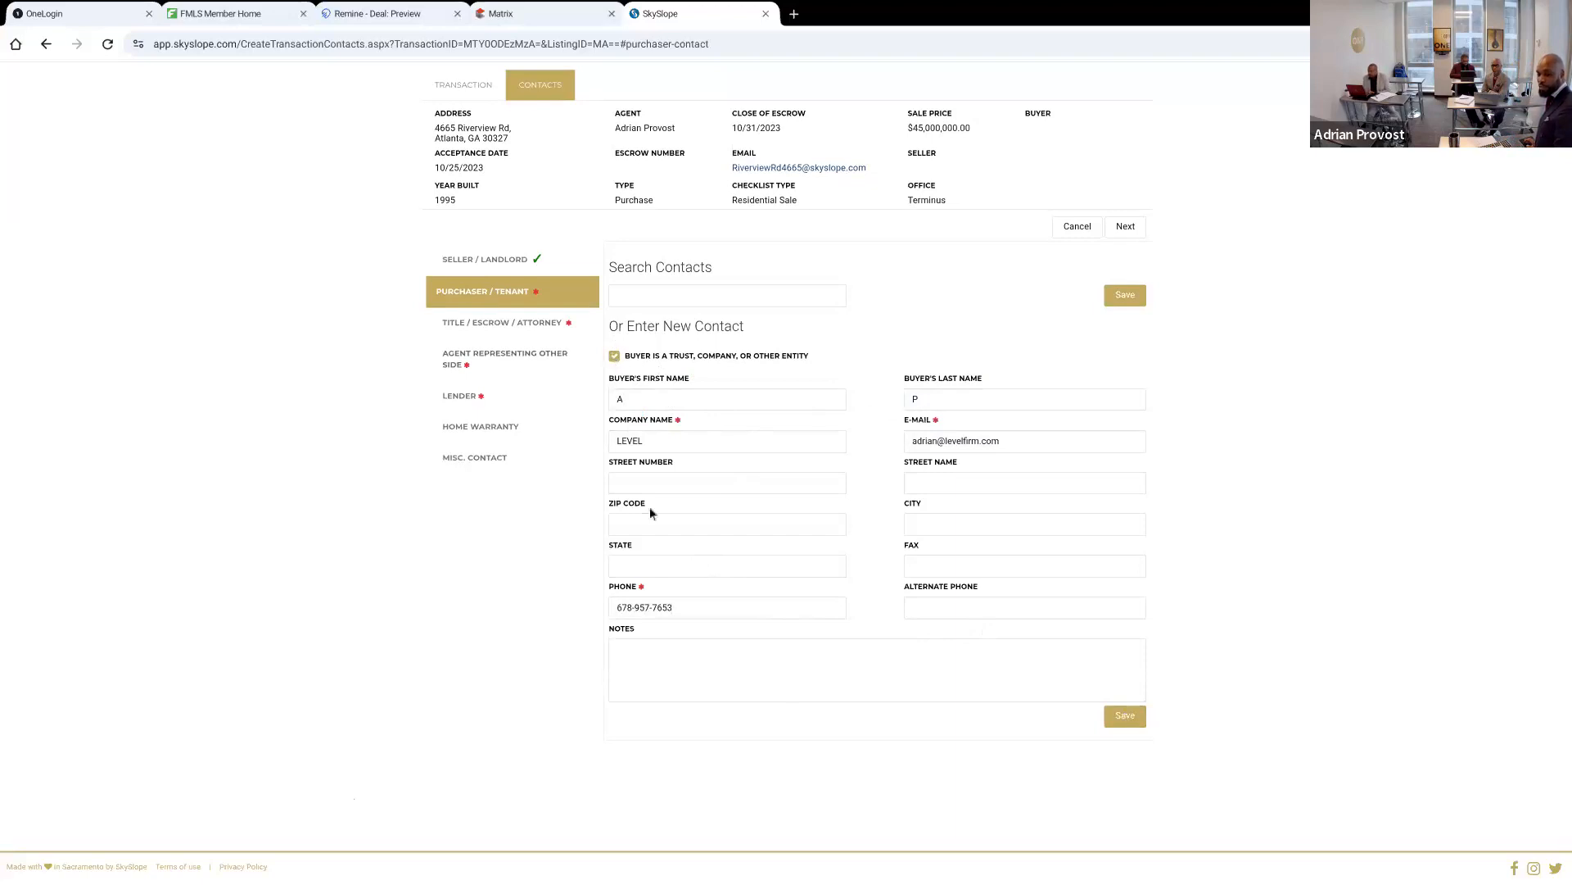
pyautogui.click(1116, 718)
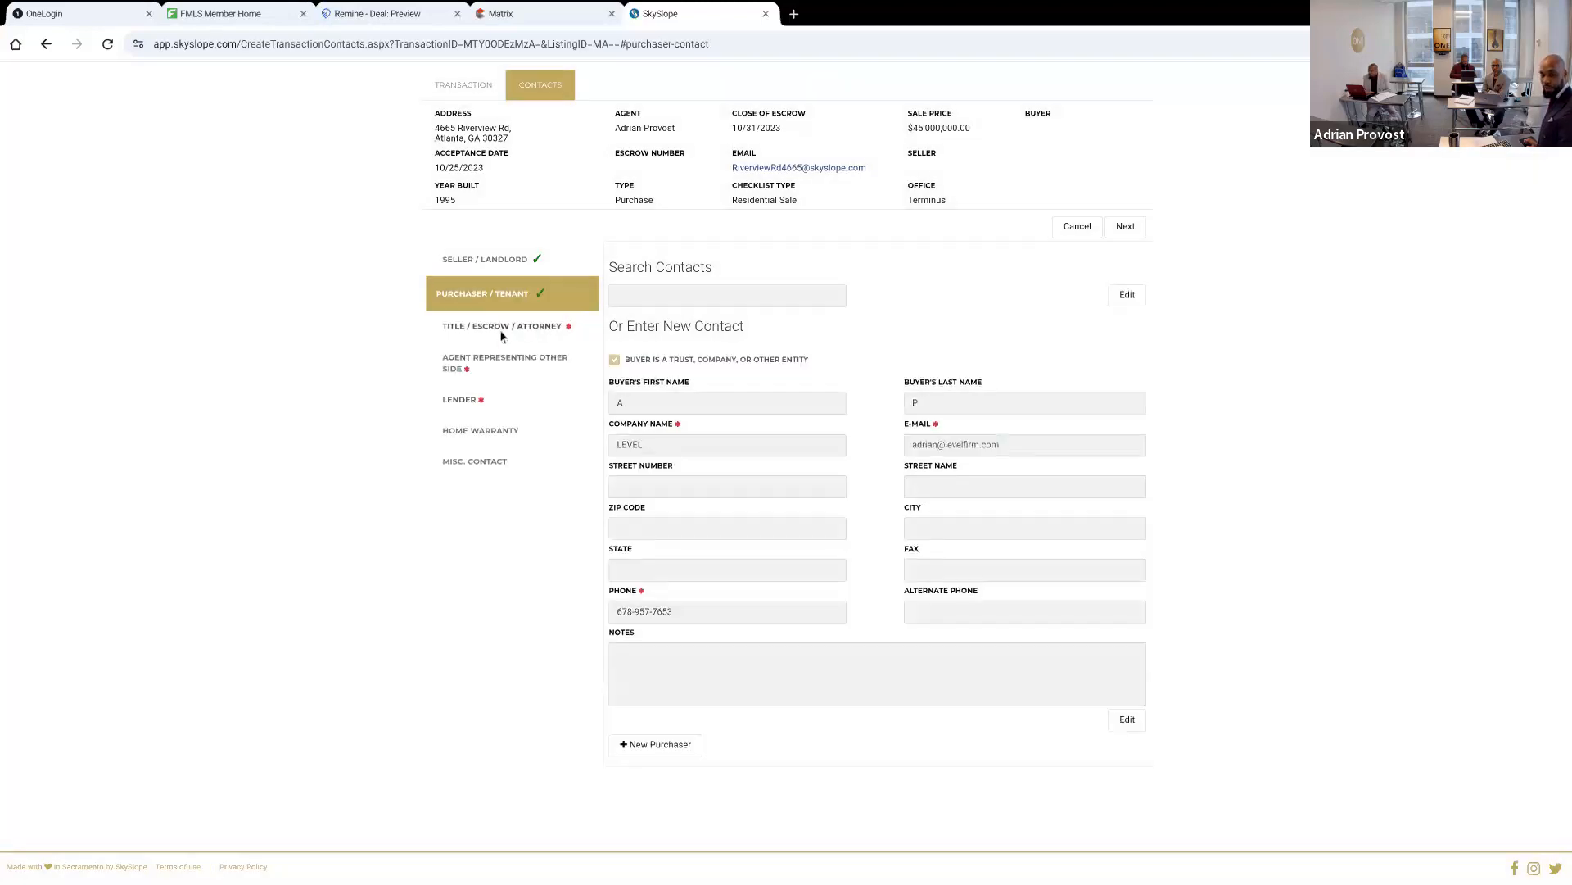
# Open the title, escrow and attorney contacts and enter the title company closing officer's first and last name
pyautogui.click(500, 326)
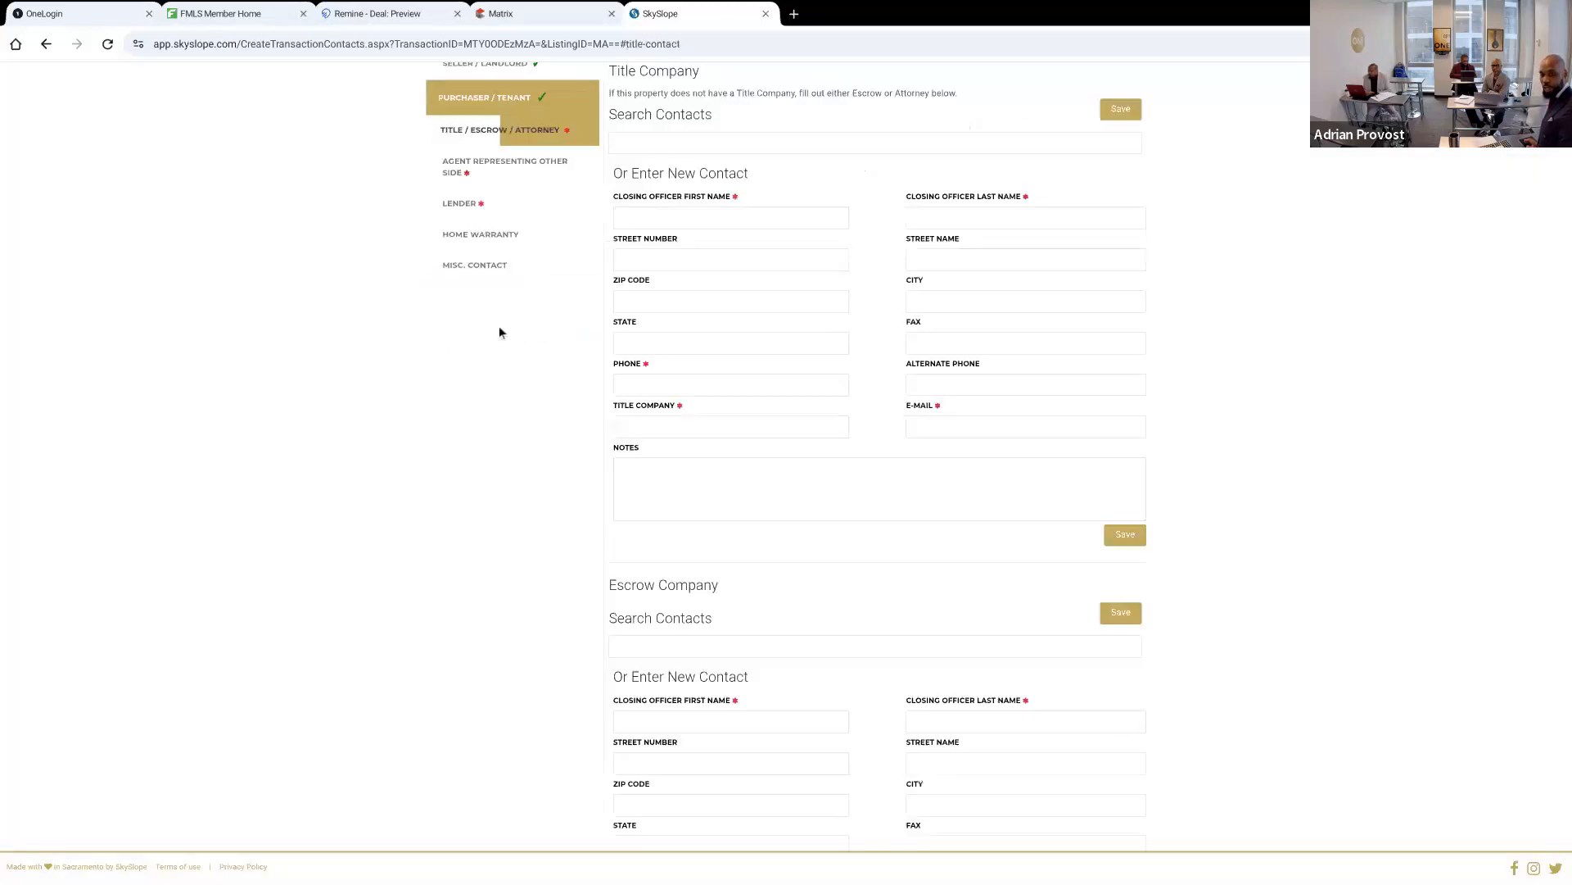
pyautogui.click(706, 215)
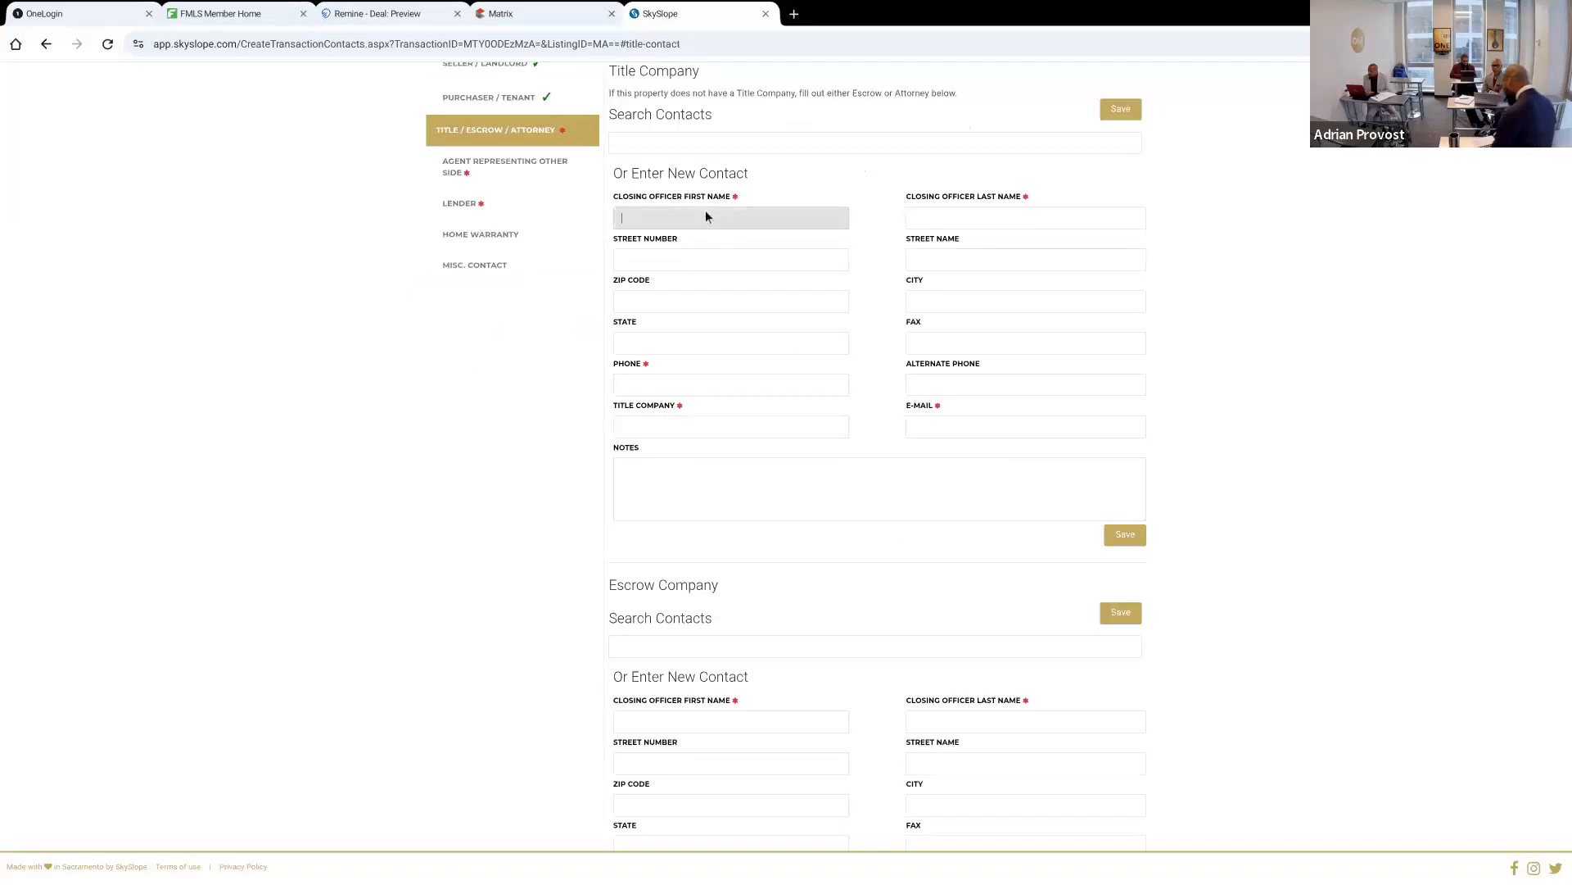
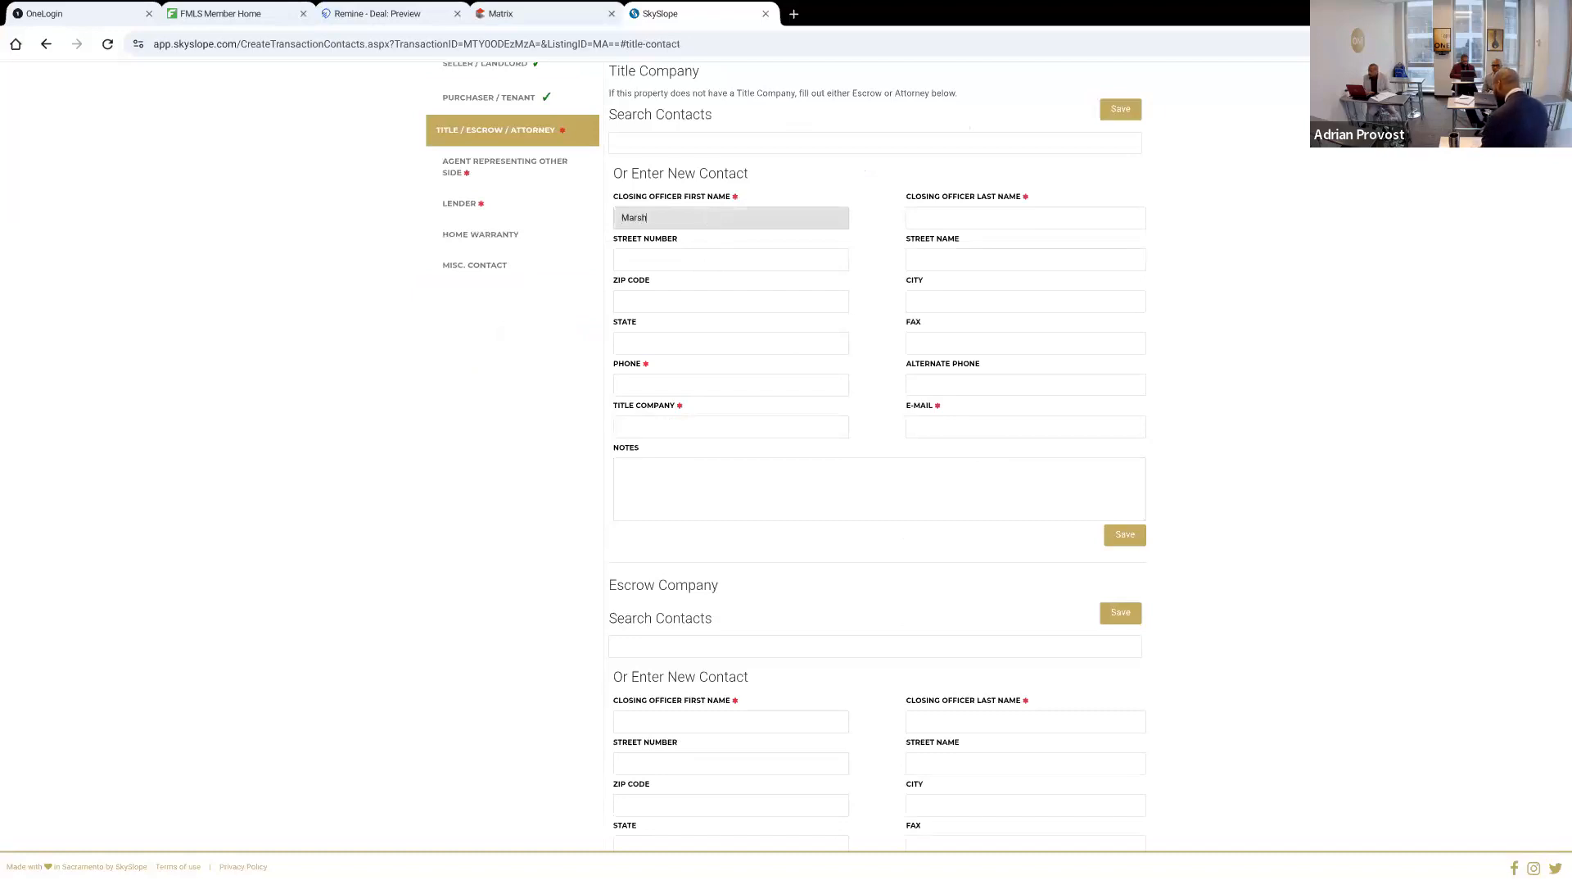
pyautogui.press('Tab')
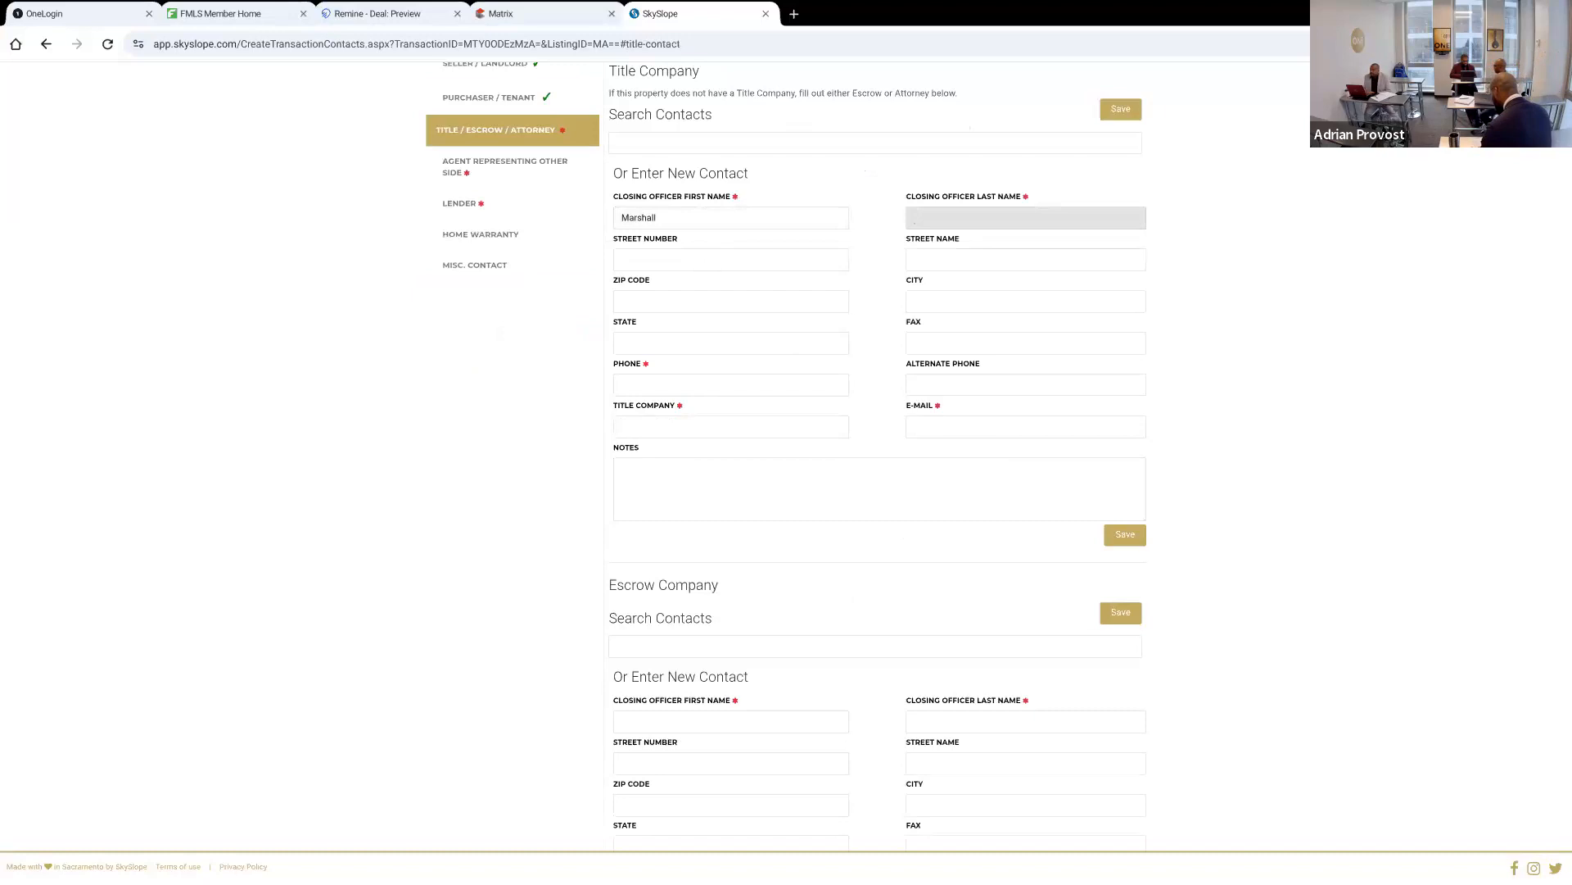
pyautogui.press('Tab')
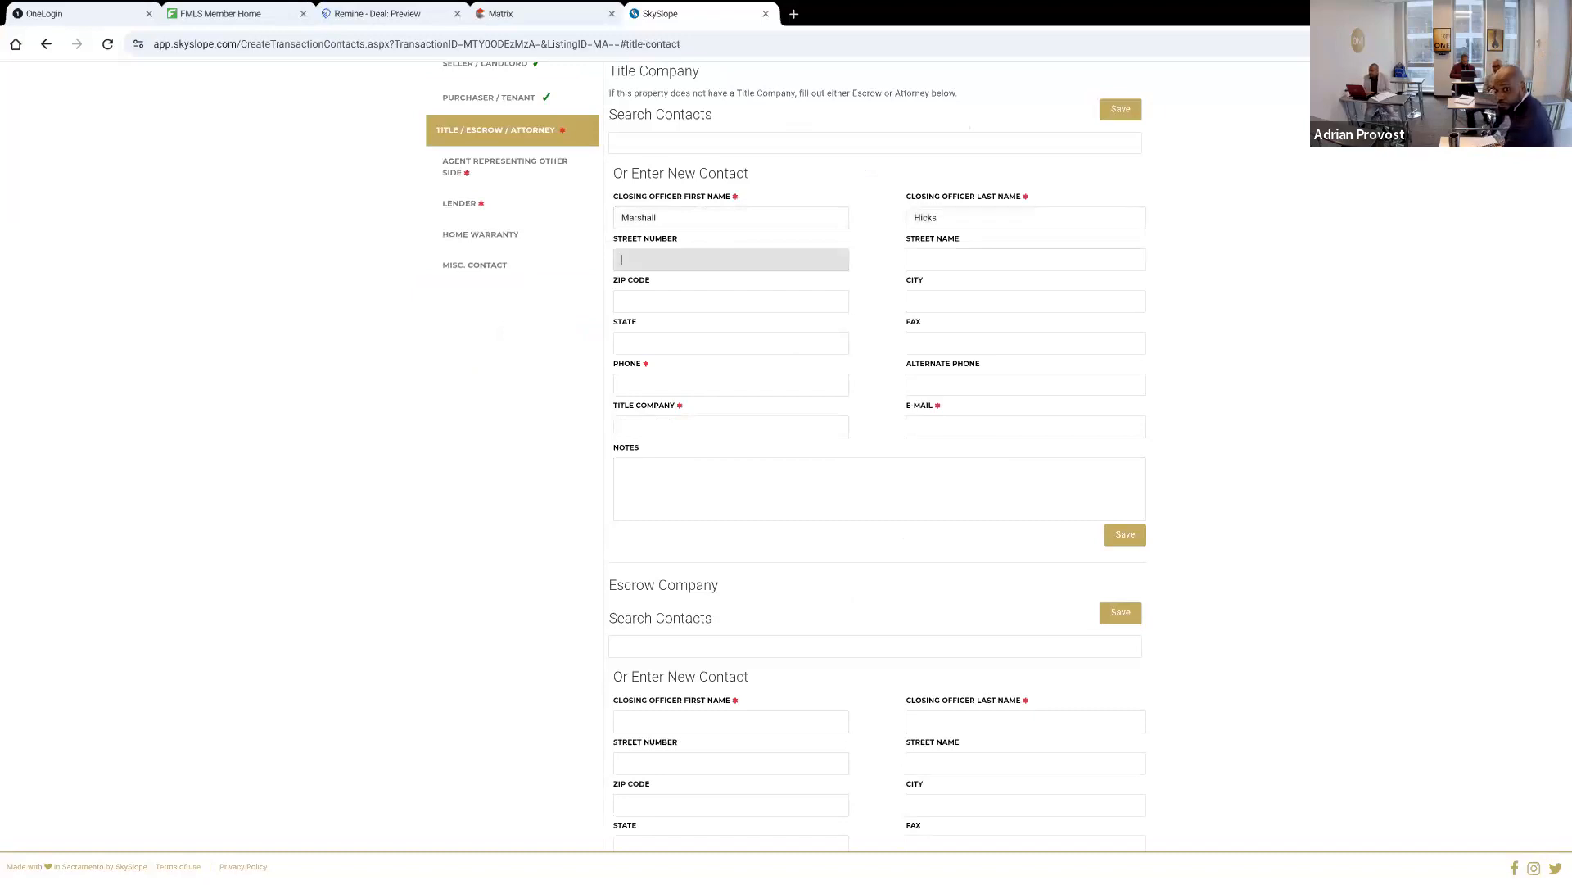
# Fill in the title company closing officer's phone number and e-mail address
pyautogui.click(702, 382)
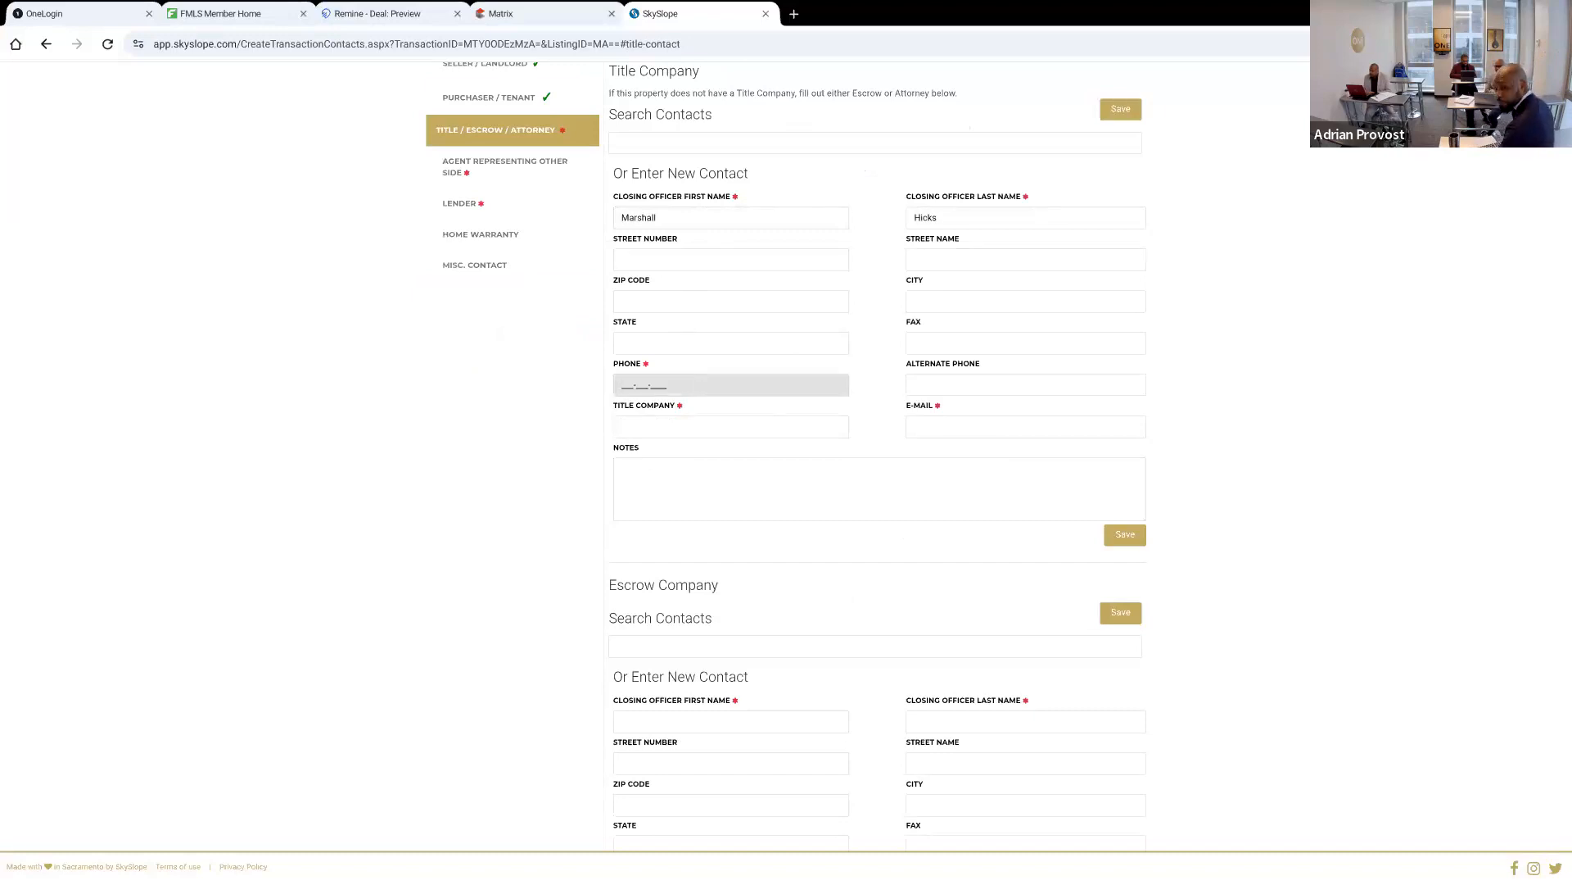
pyautogui.write('04-')
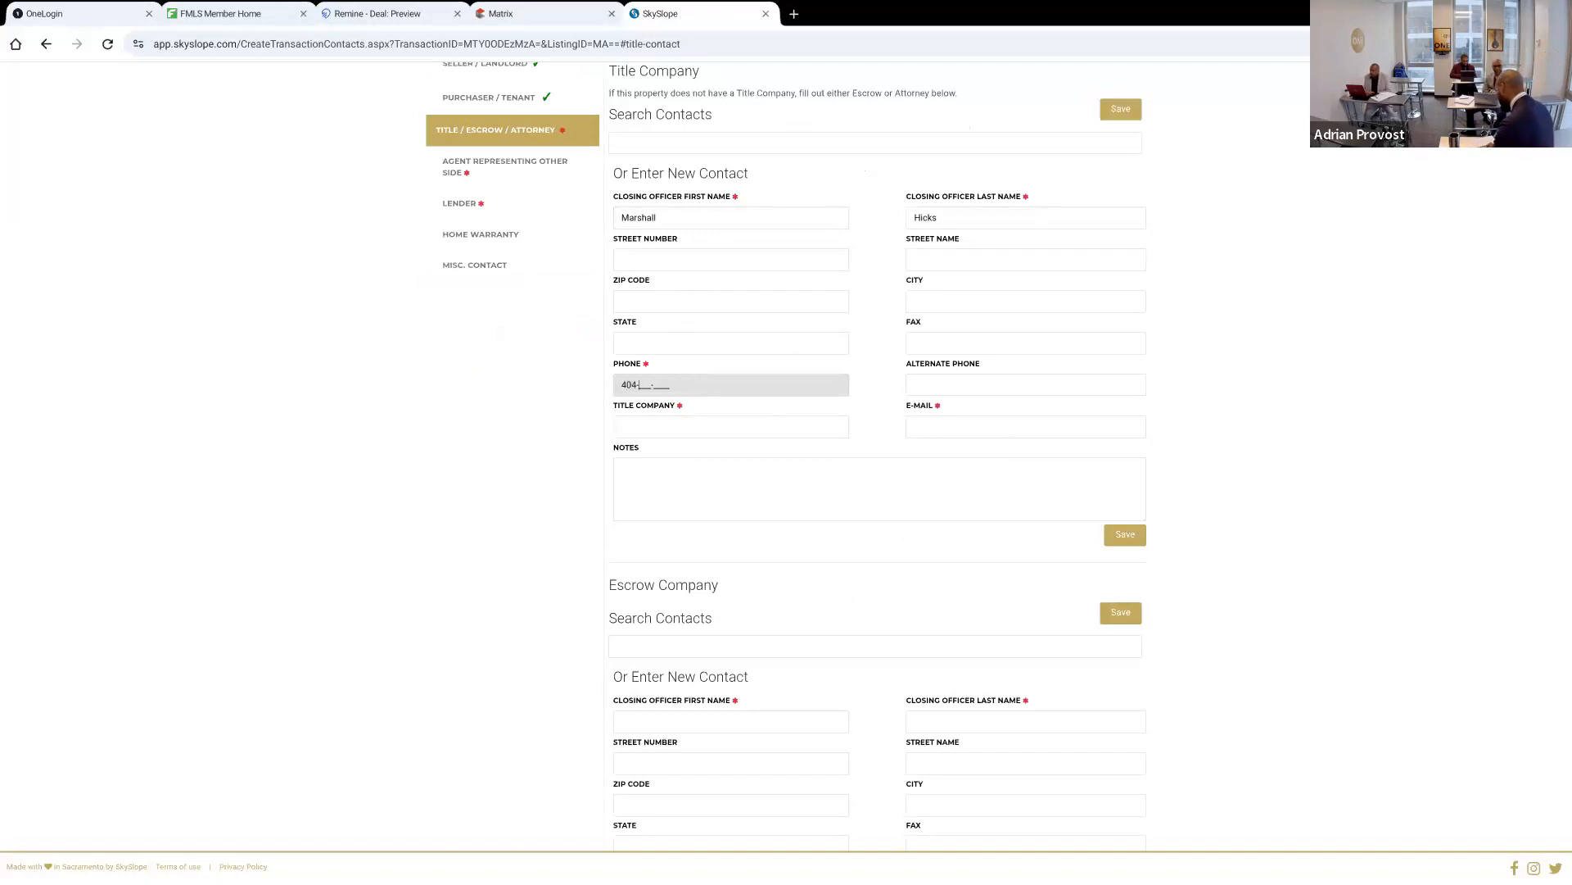
pyautogui.write('999-9999')
pyautogui.press('Tab')
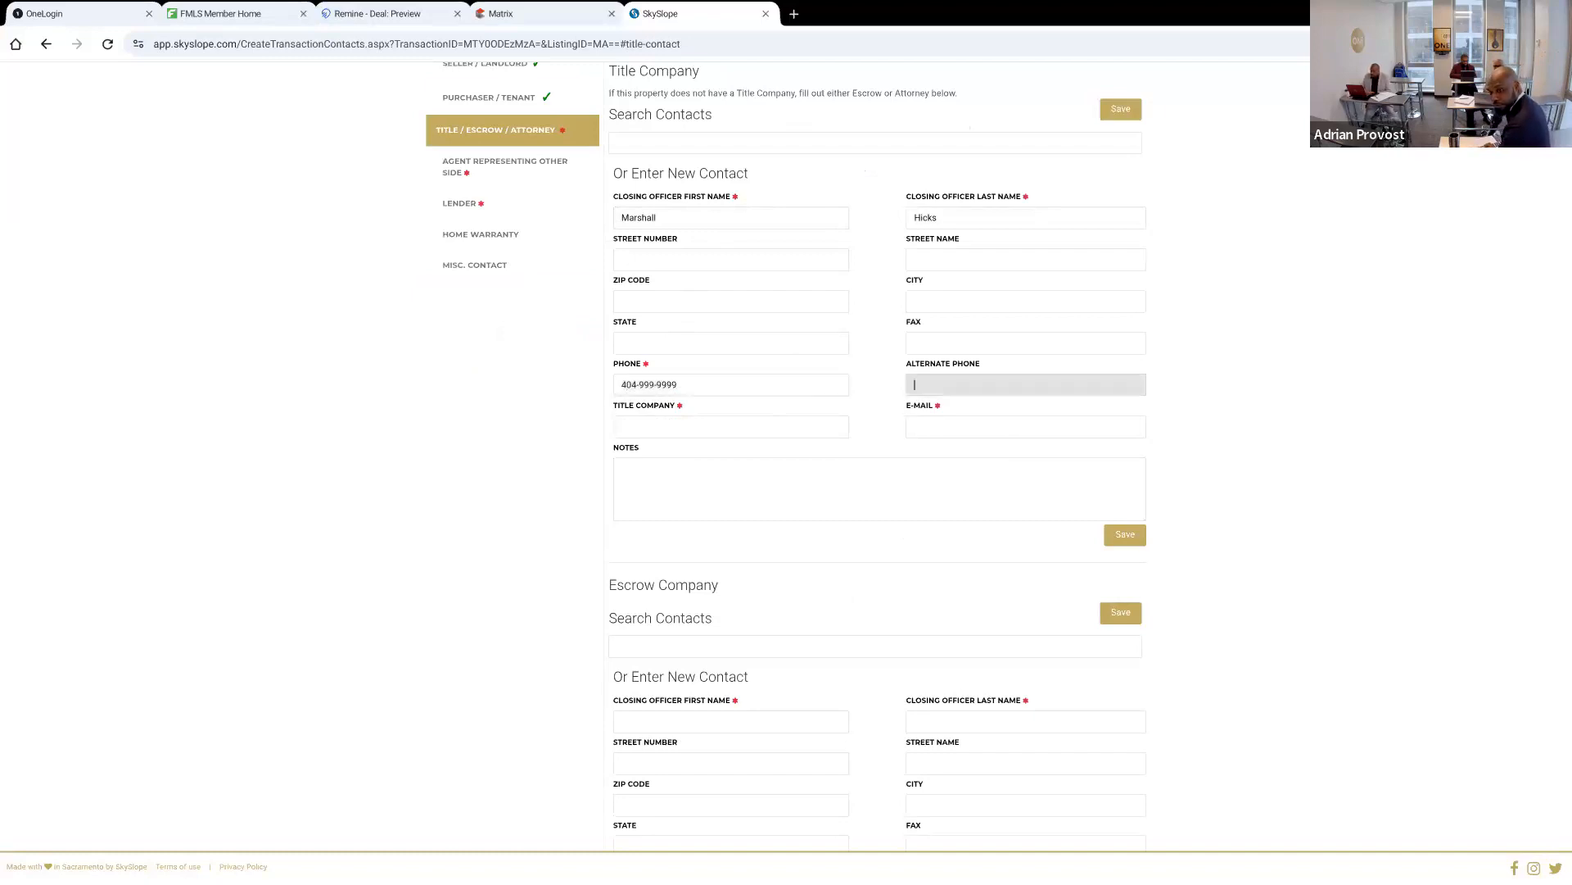
pyautogui.press('Tab')
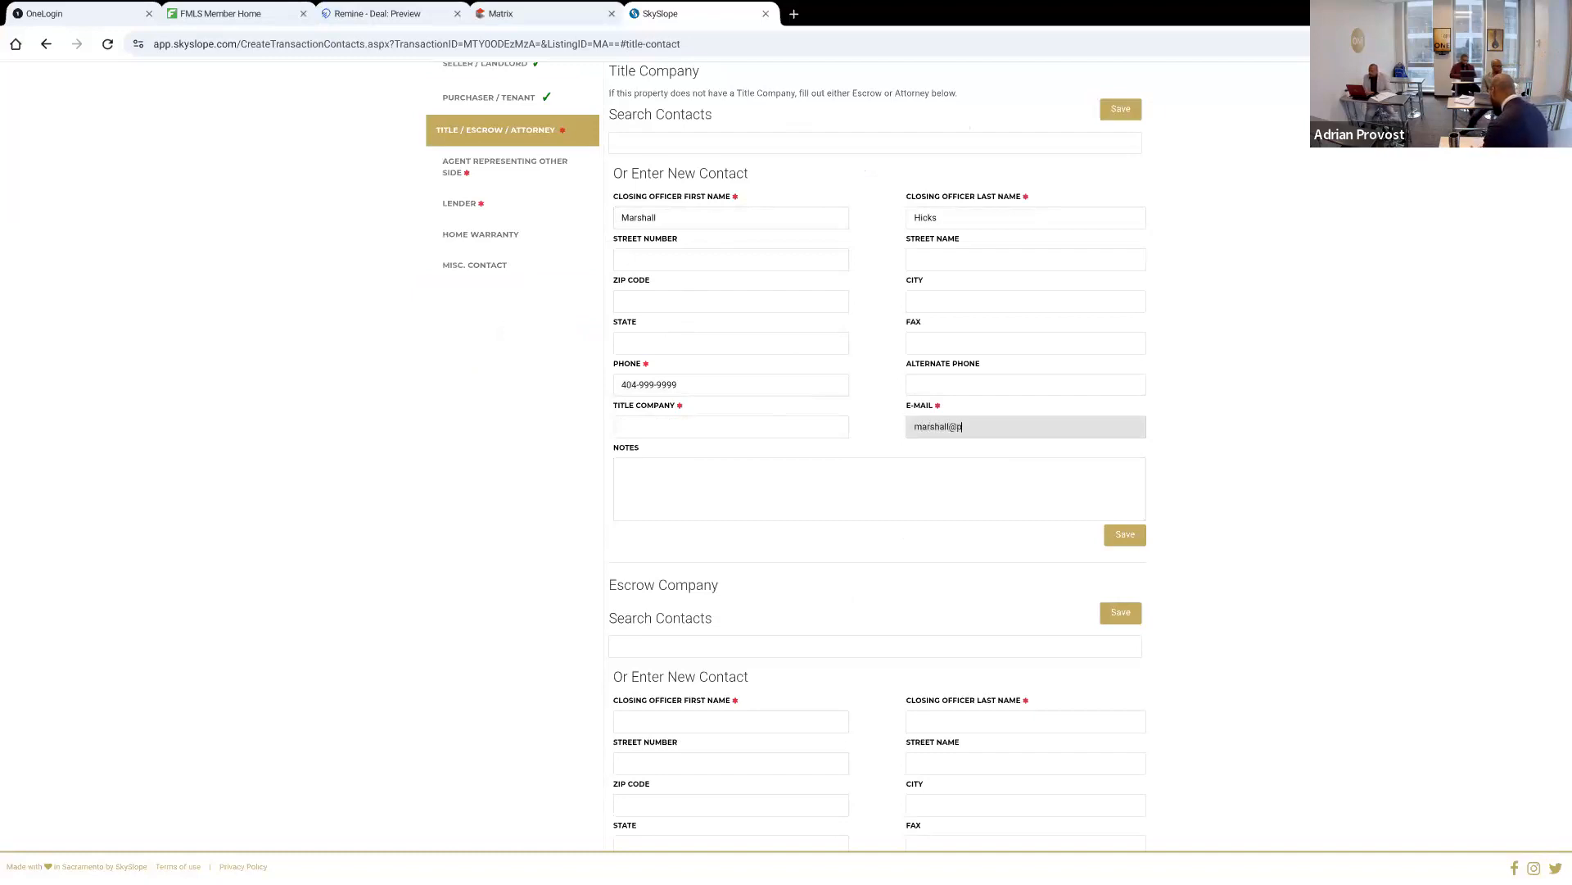
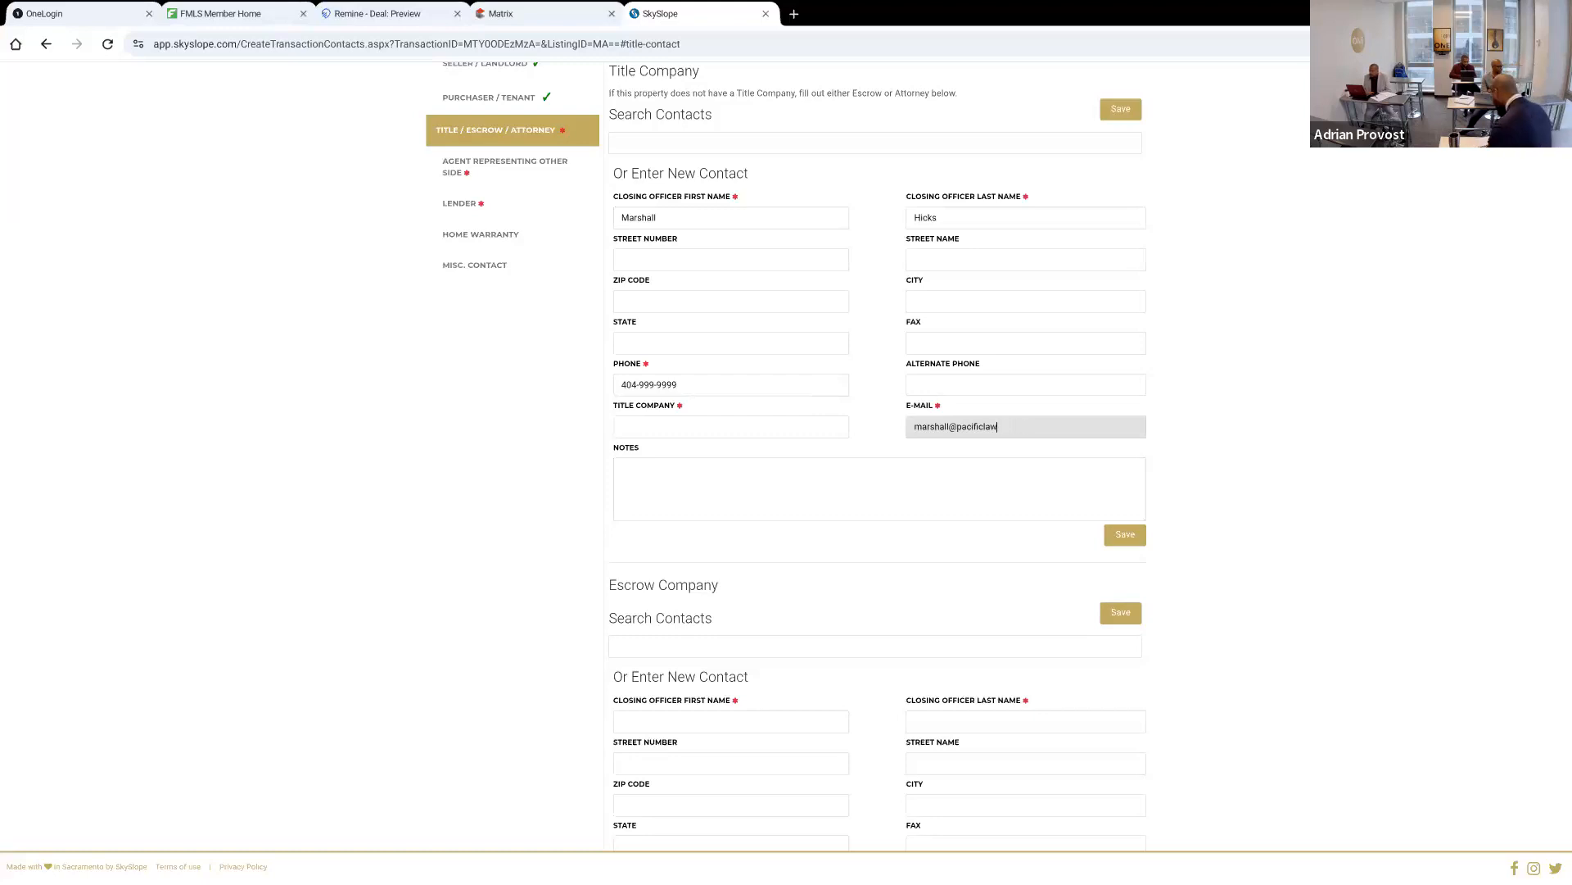
# Enter Pacific Law as the title company
pyautogui.click(657, 422)
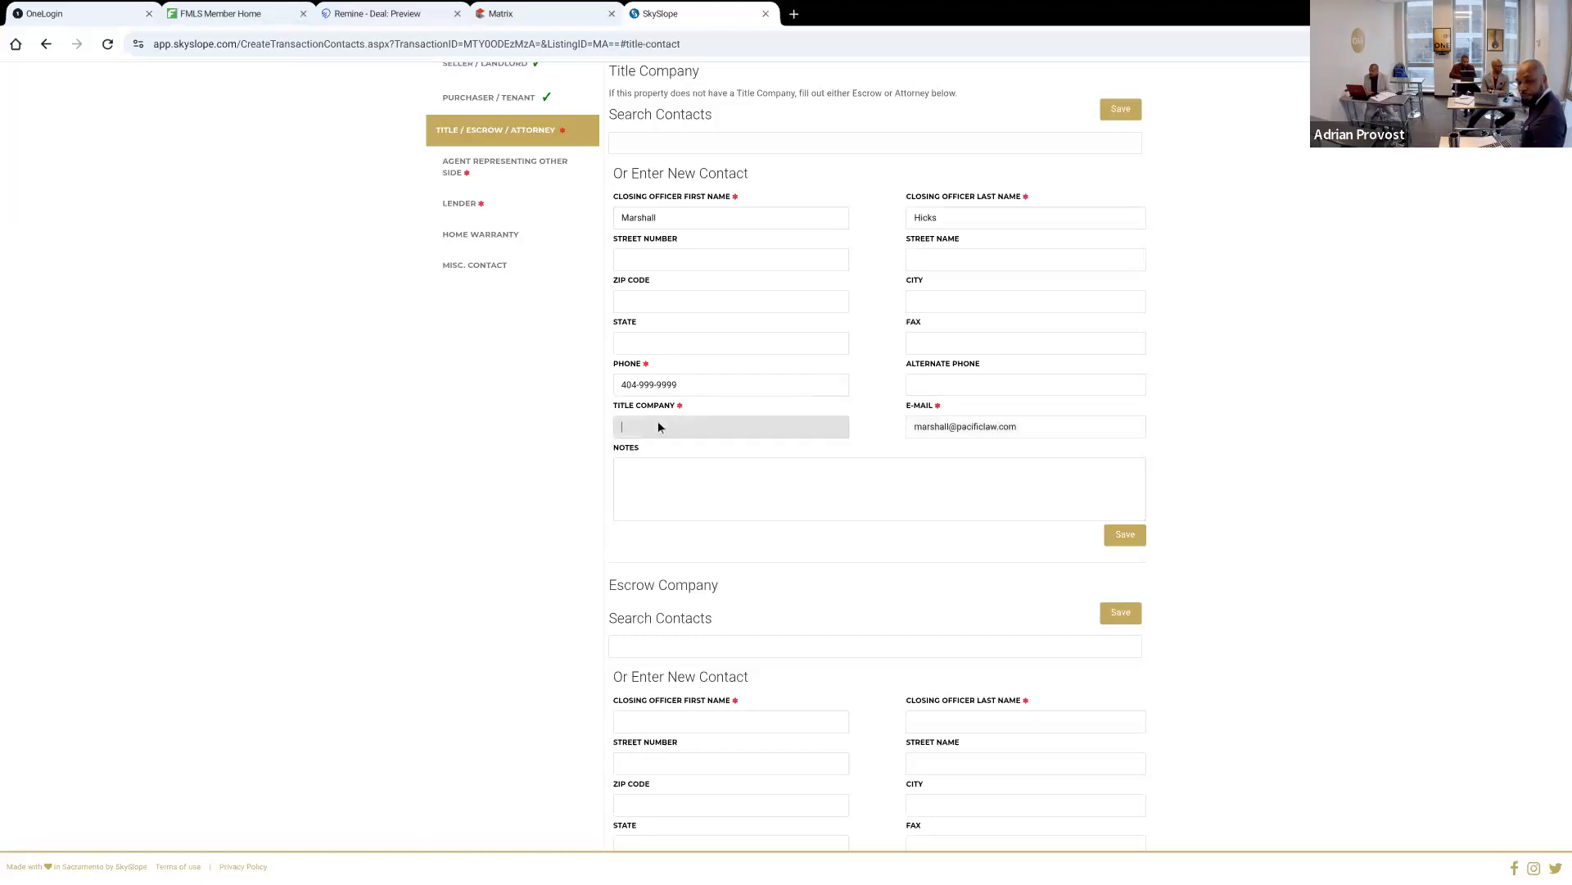
pyautogui.write('Pac')
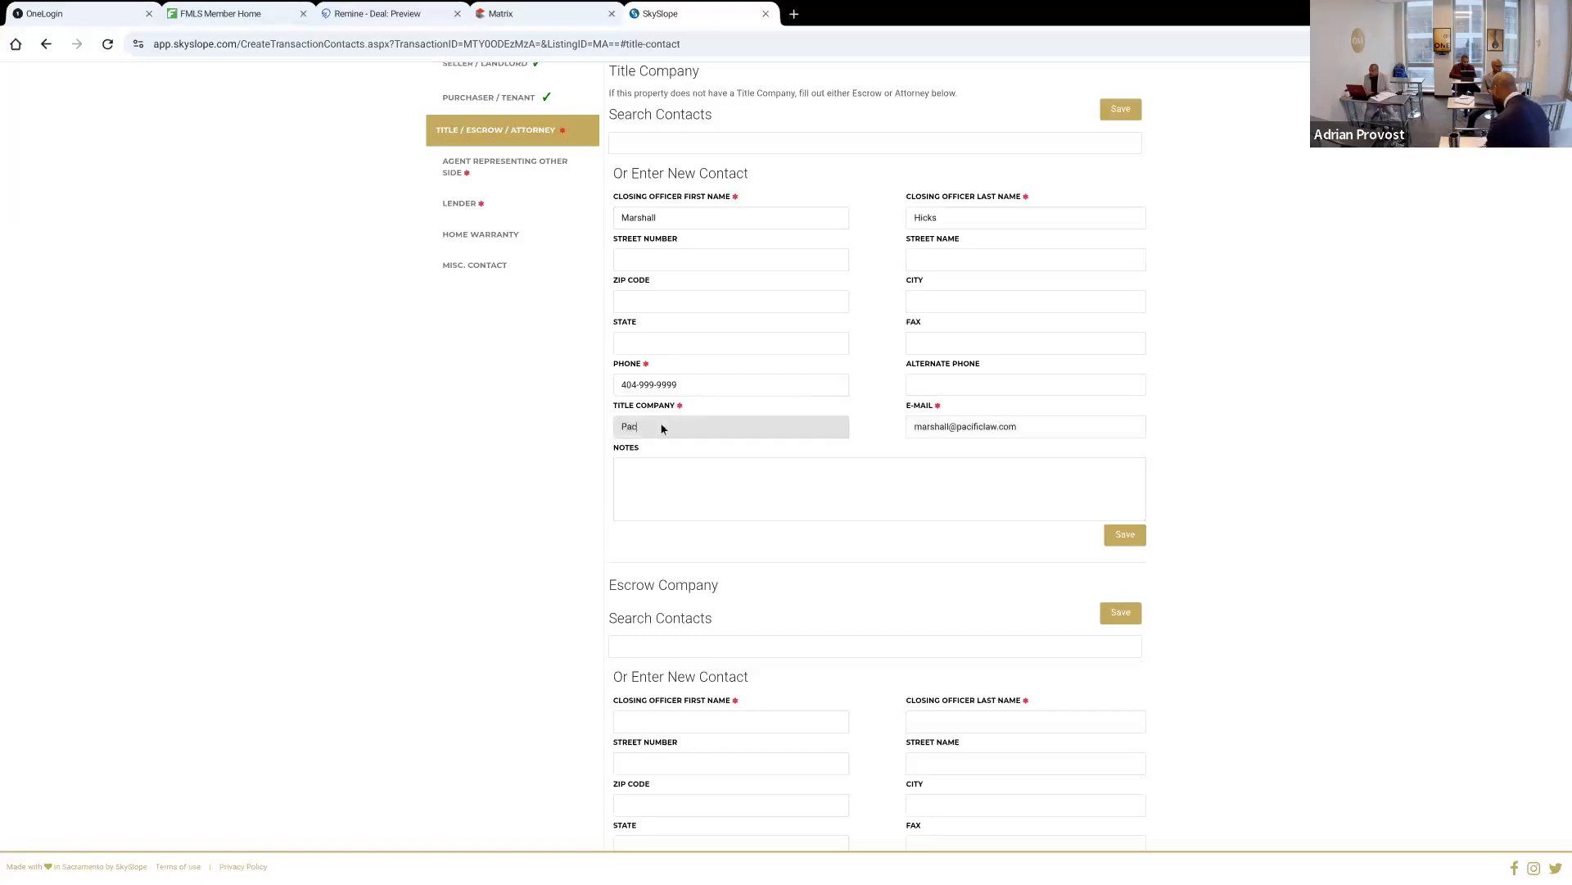
pyautogui.write('ific Law')
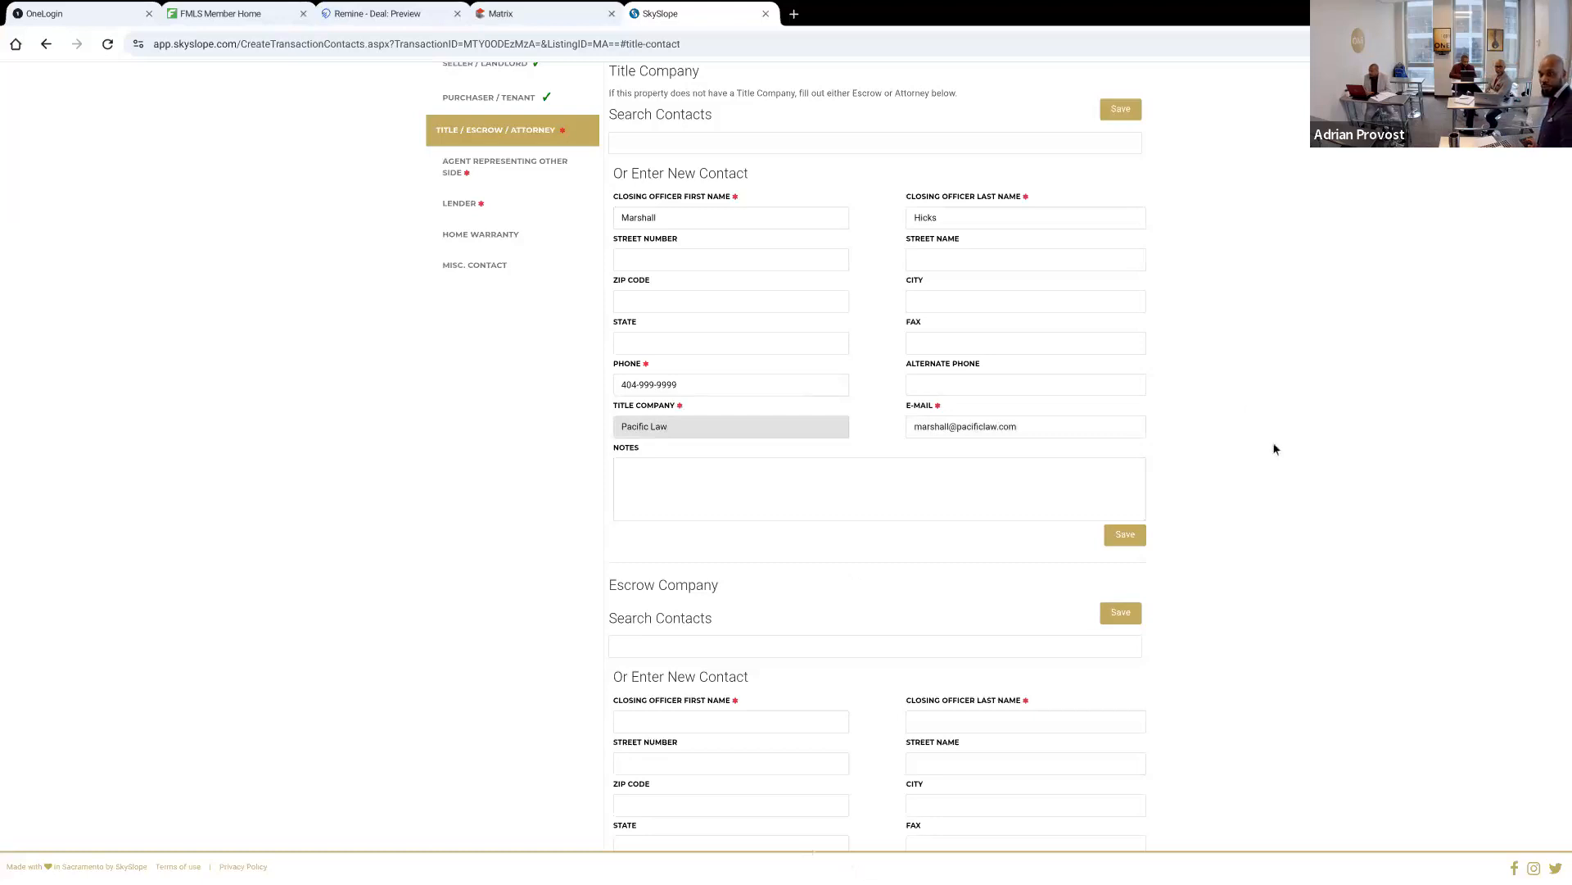
pyautogui.click(1127, 614)
pyautogui.write('Xz')
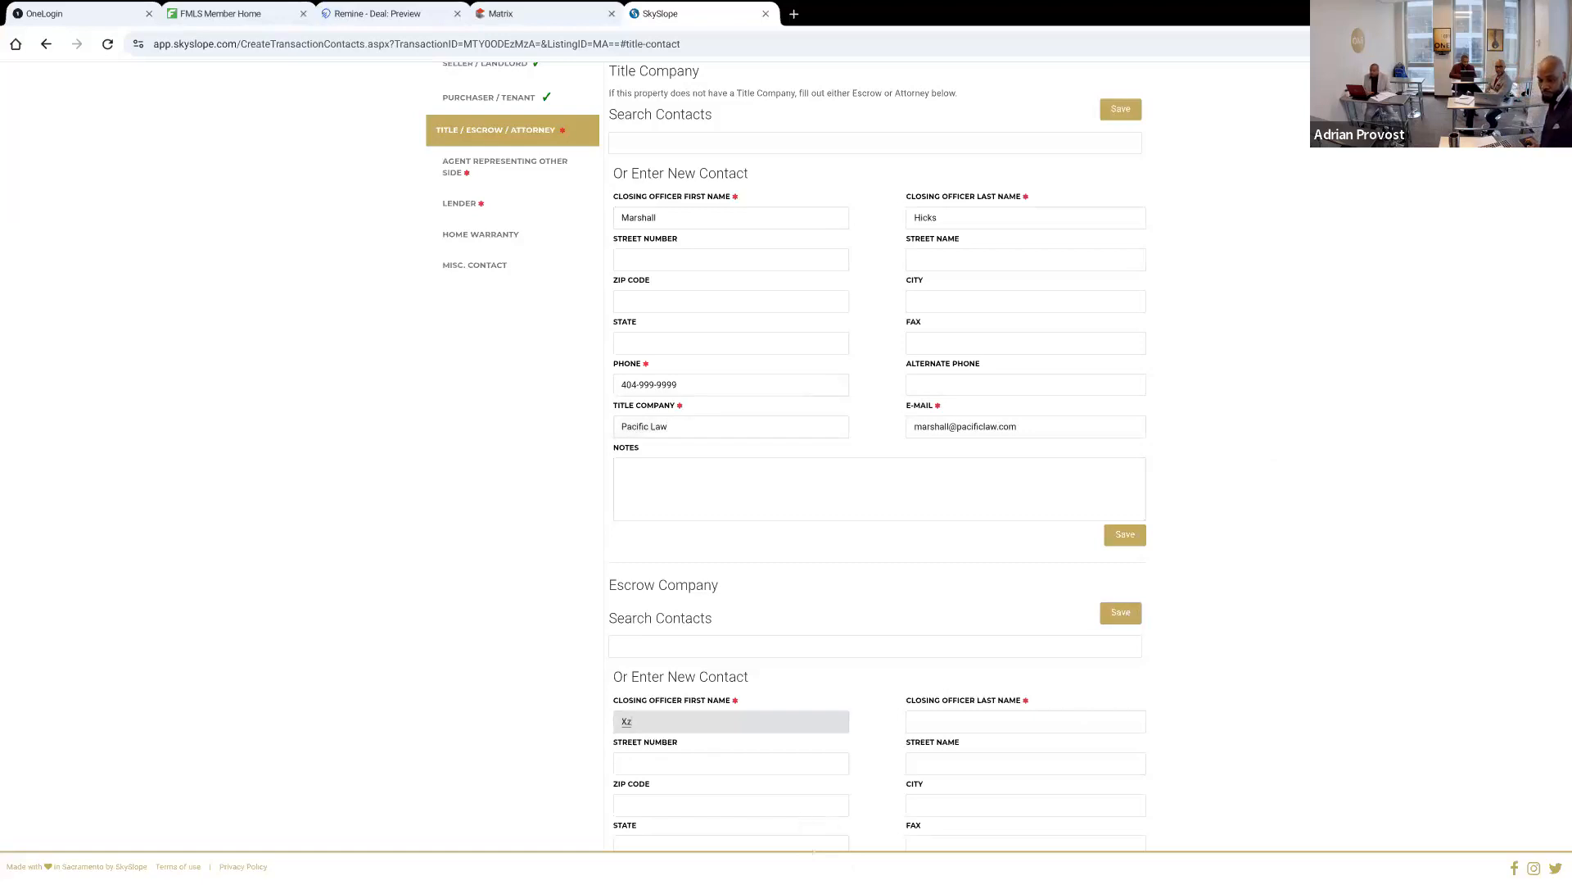
pyautogui.press('BackSpace')
pyautogui.press('BackSpace')
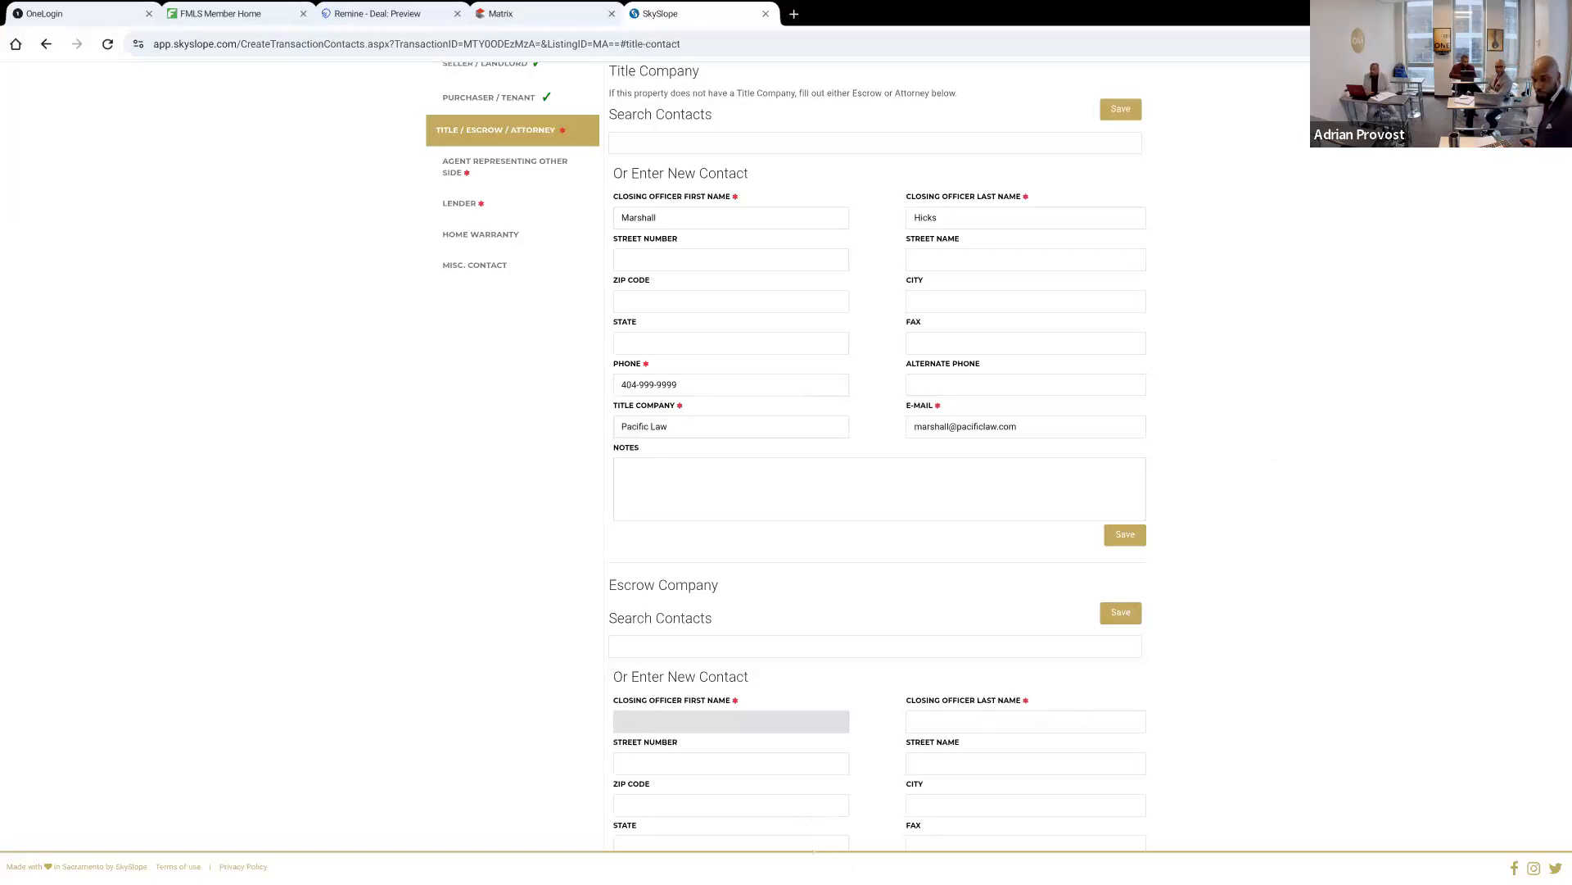
pyautogui.click(1264, 541)
# Try searching the escrow company contacts by the closing officer's first name, and clear the search
pyautogui.scroll(-3, 1057, 586)
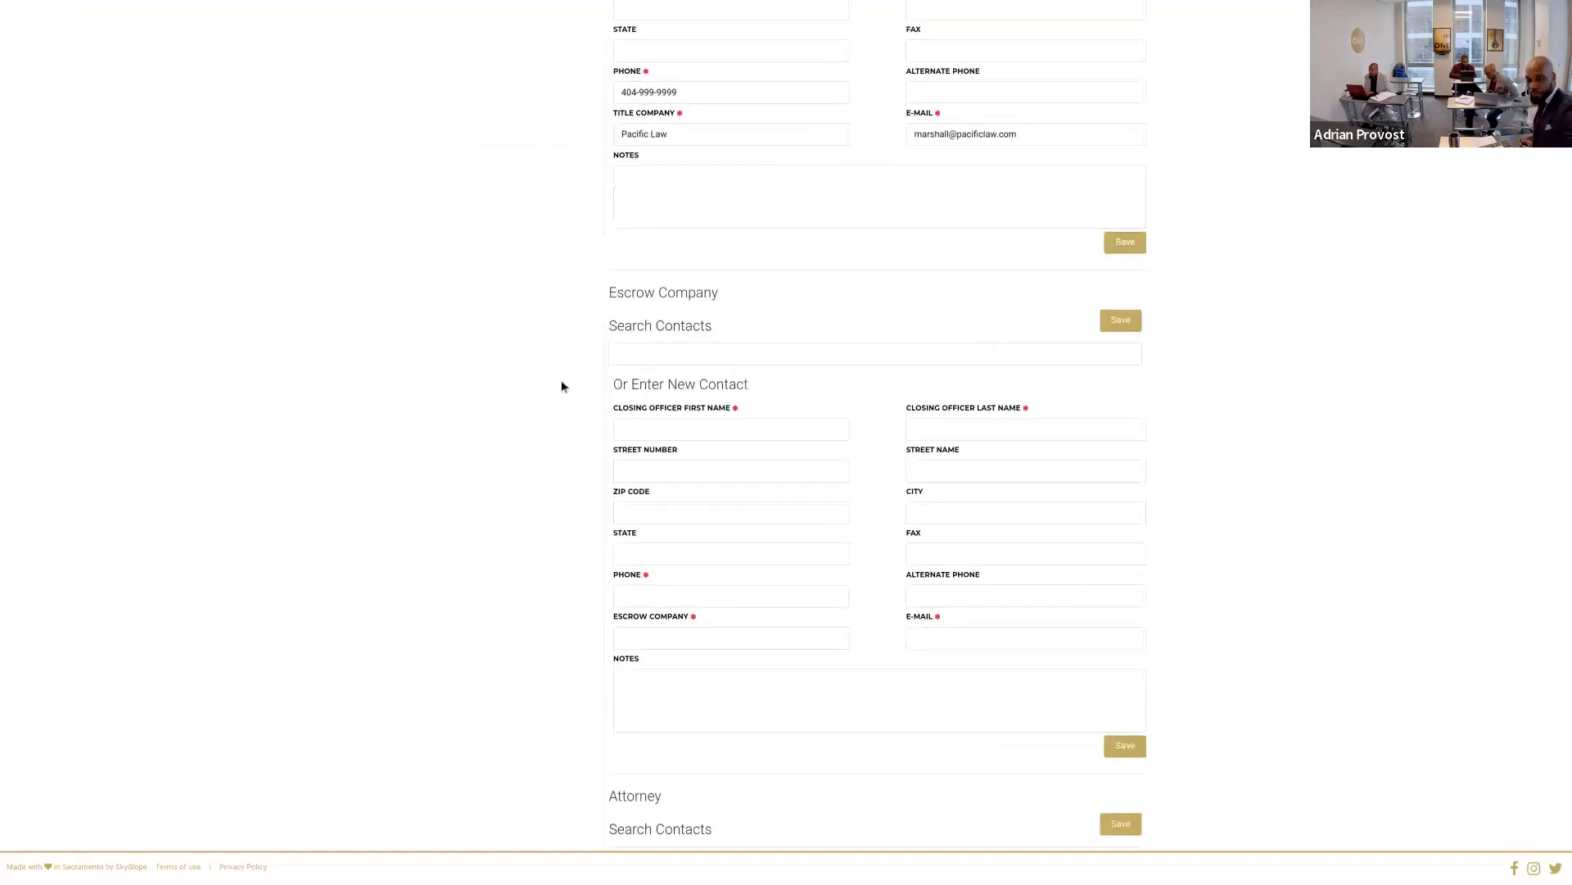
pyautogui.click(711, 359)
pyautogui.write('m')
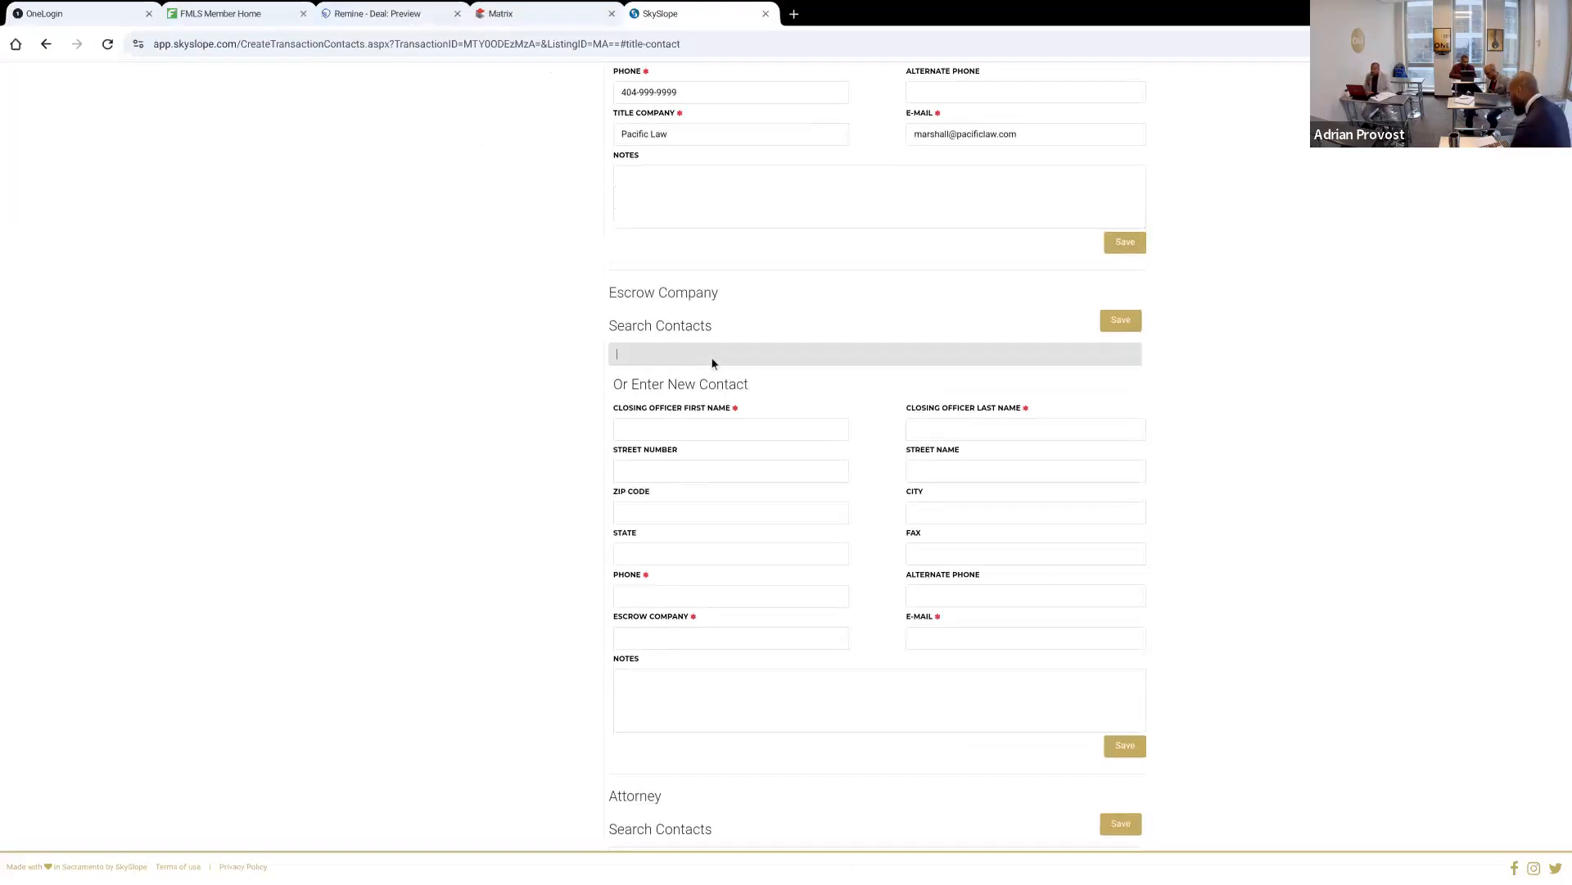
pyautogui.write('arshall')
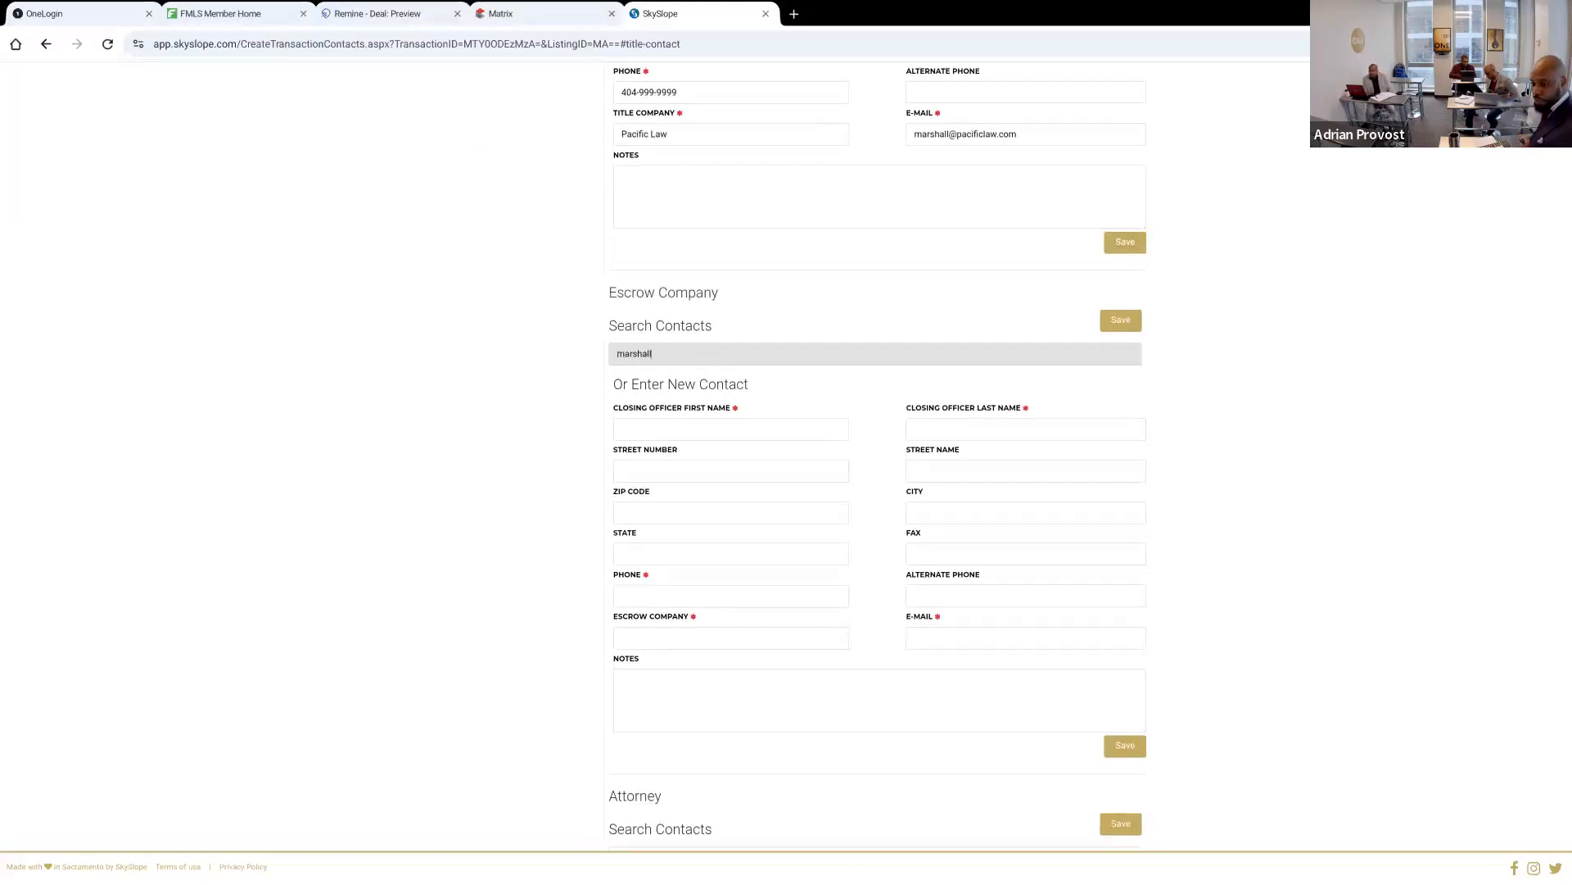
pyautogui.press('BackSpace')
pyautogui.press('BackSpace')
pyautogui.press('BackSpace')
pyautogui.press('BackSpace')
pyautogui.press('BackSpace')
pyautogui.press('BackSpace')
pyautogui.press('BackSpace')
pyautogui.press('BackSpace')
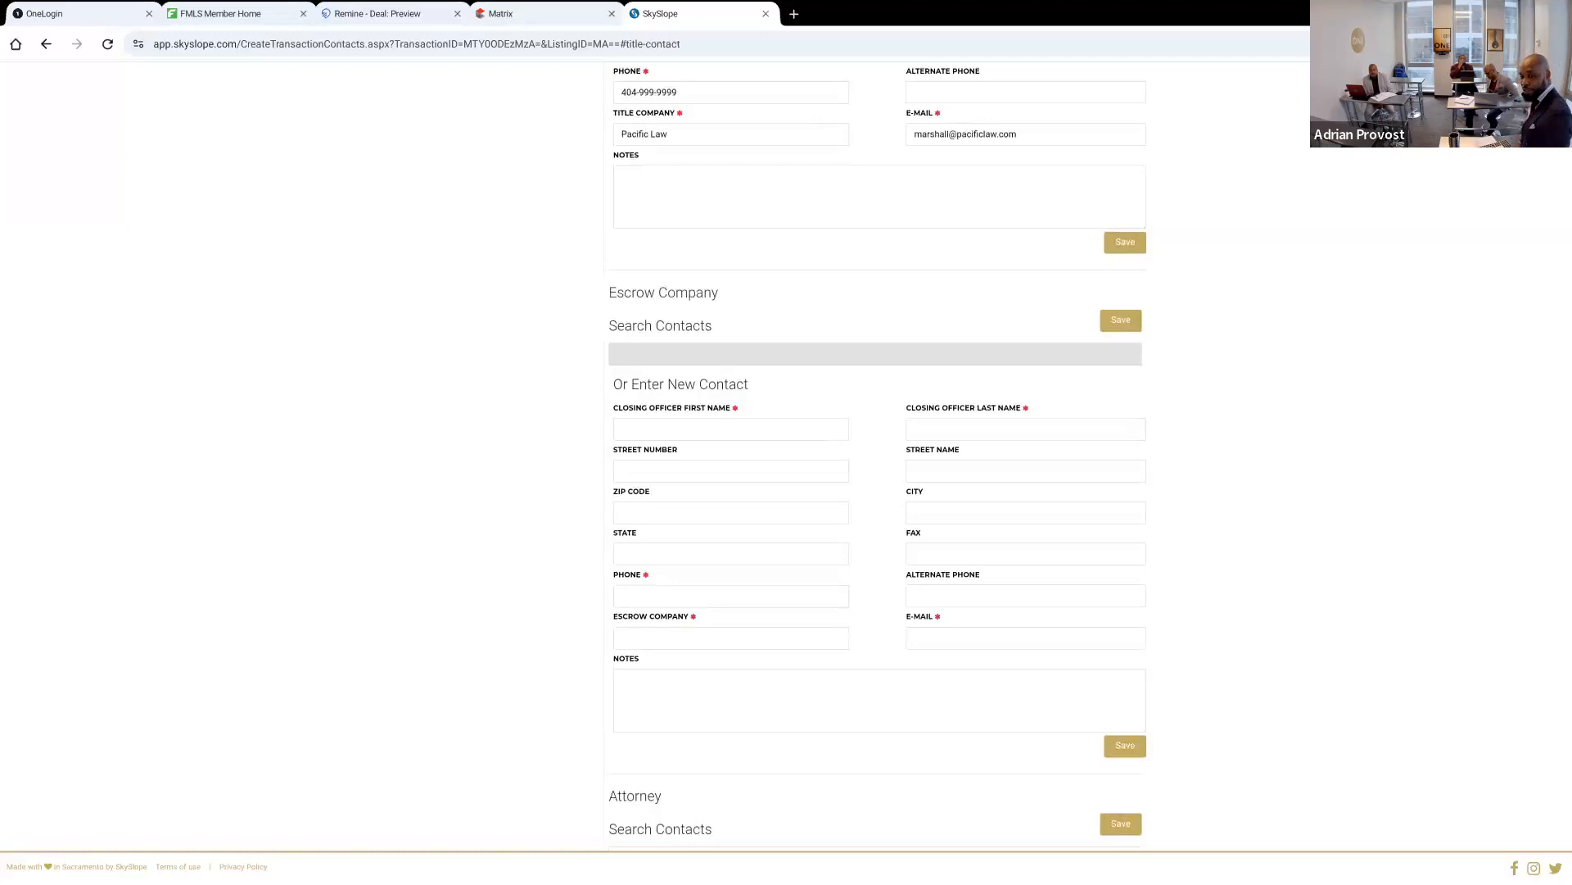
# Enter the closing officer's initials as first and last name and the phone number in the new escrow company contact
pyautogui.click(811, 436)
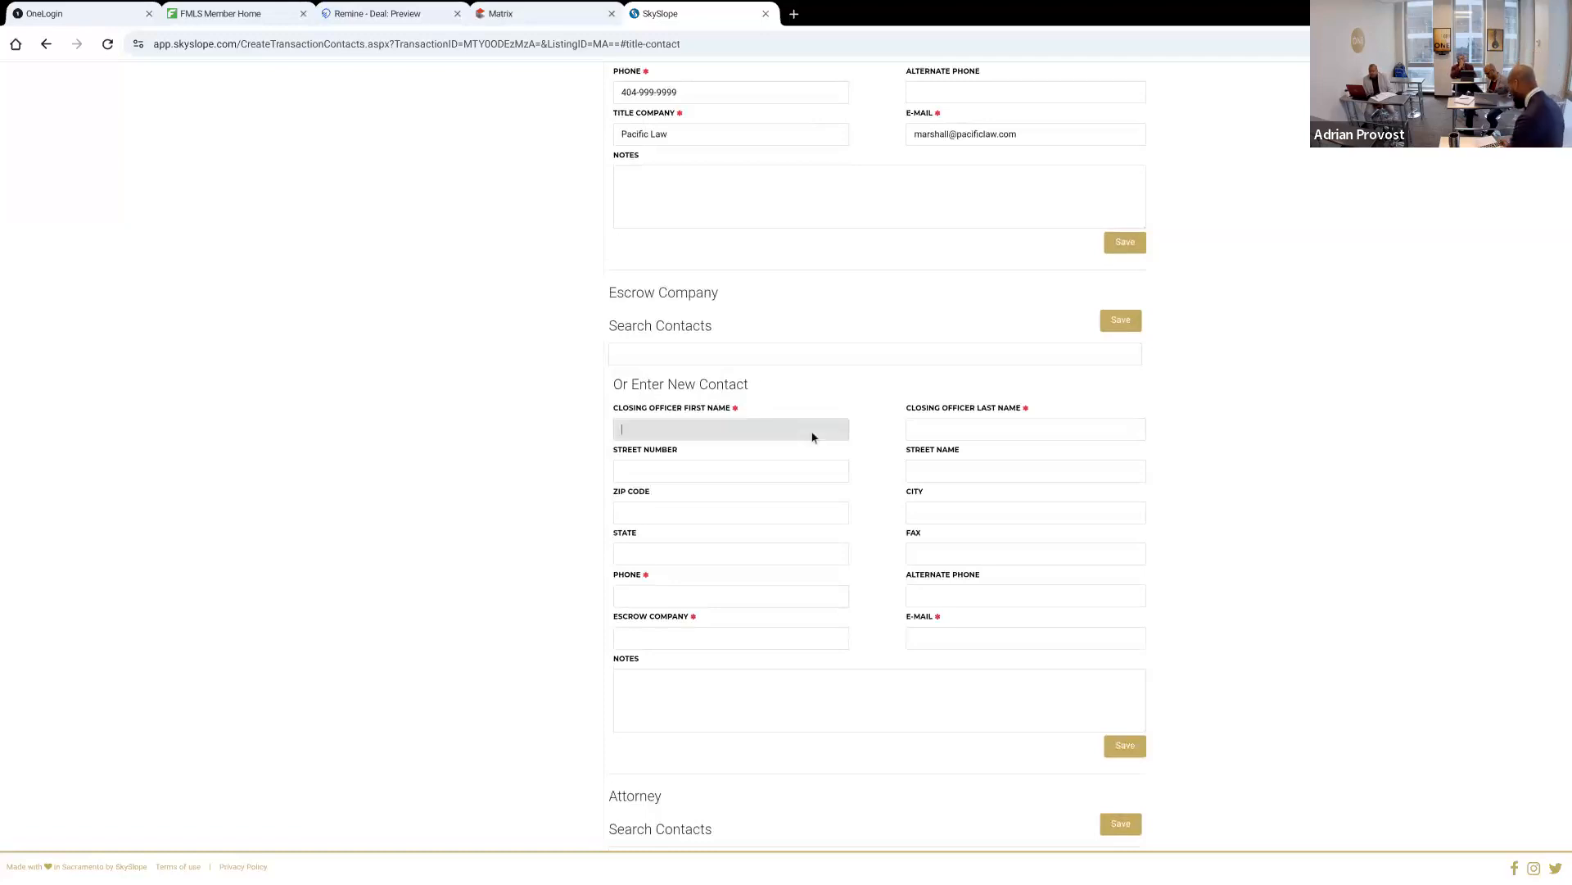
pyautogui.write('M')
pyautogui.press('Tab')
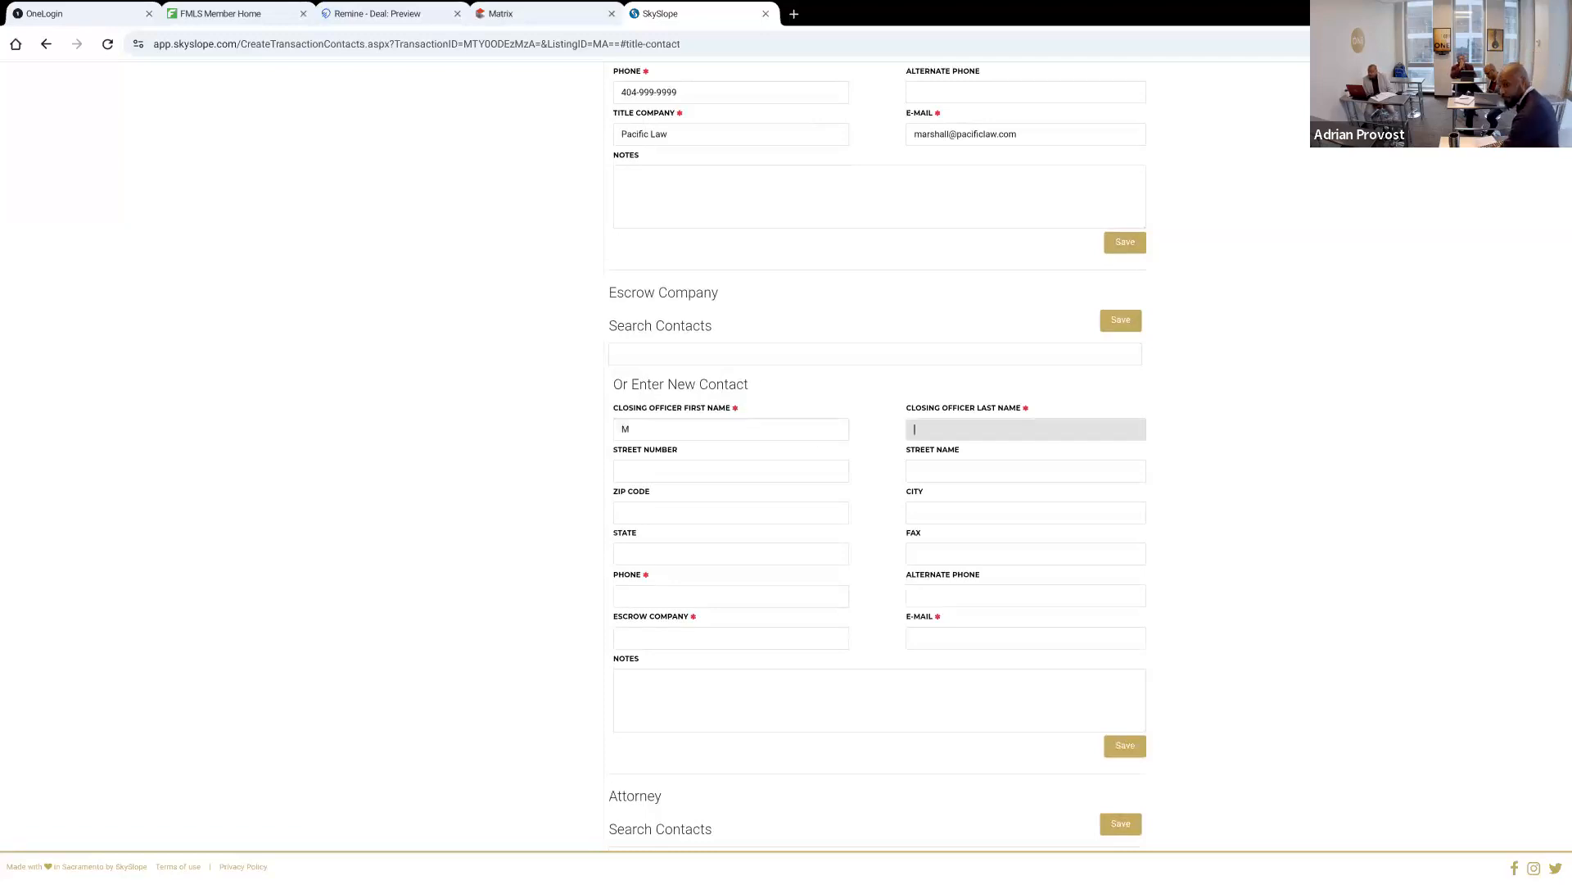
pyautogui.write('H')
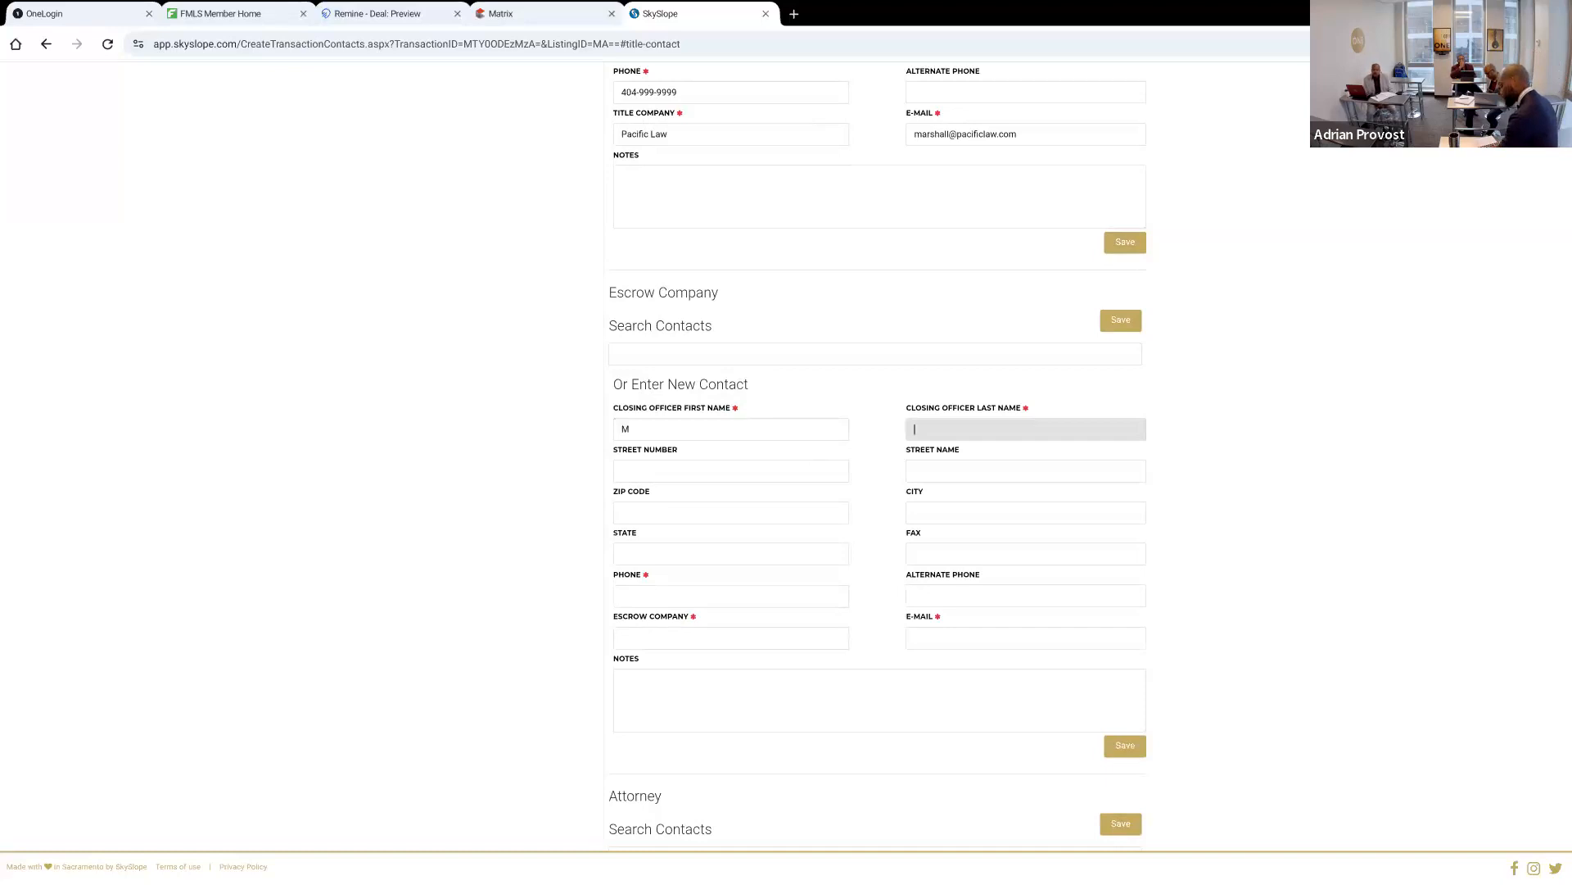
pyautogui.press('Tab')
pyautogui.press('Tab')
pyautogui.press('Tab')
pyautogui.press('Tab')
pyautogui.press('Tab')
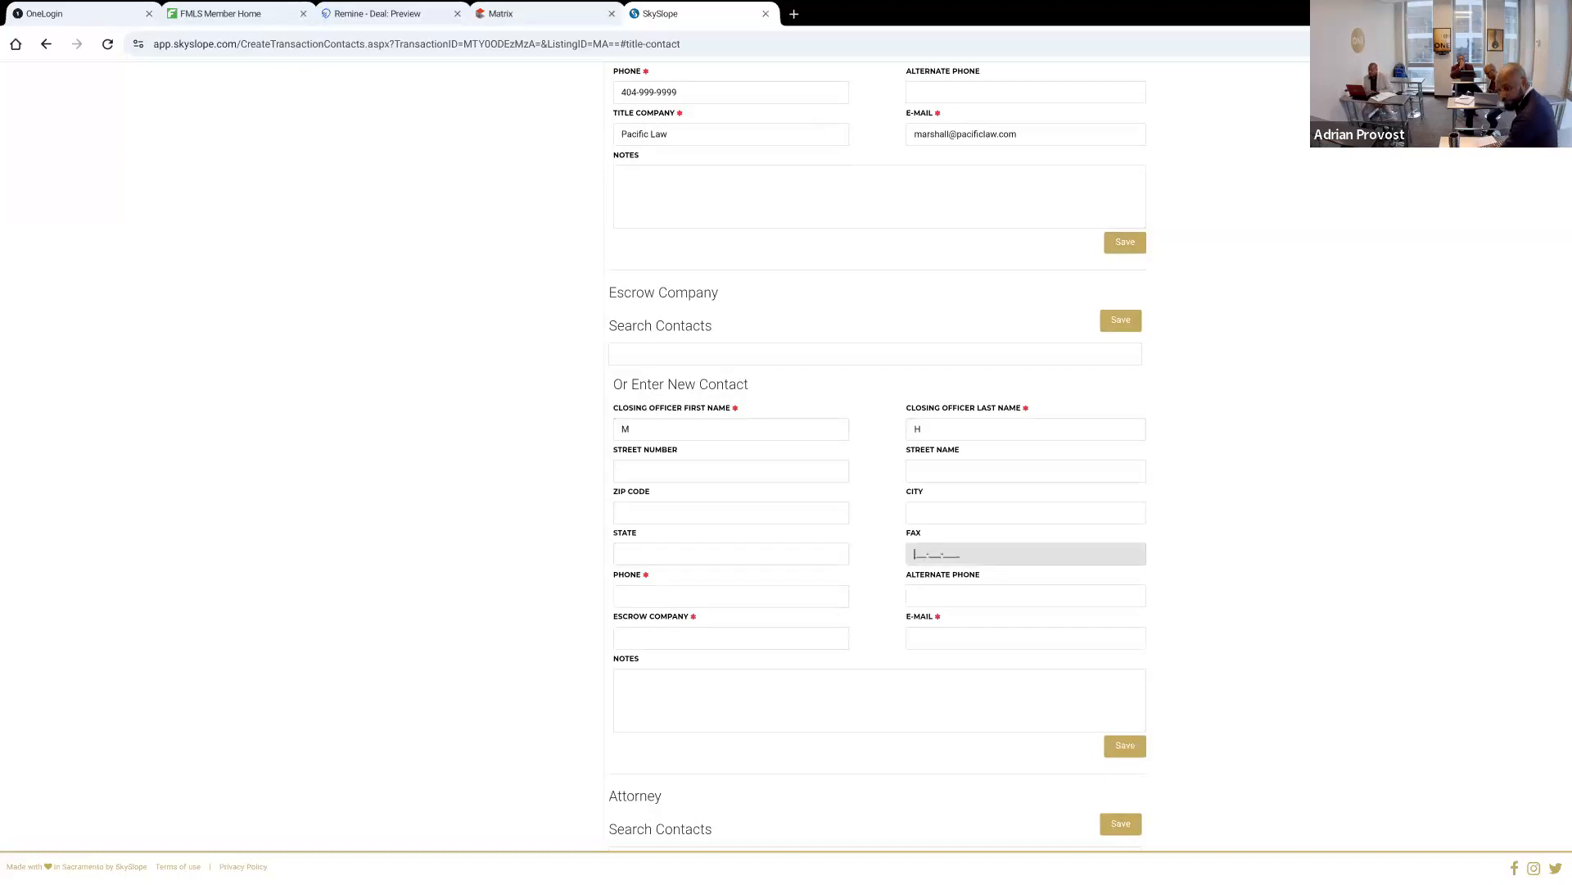
pyautogui.write('404-999-9999')
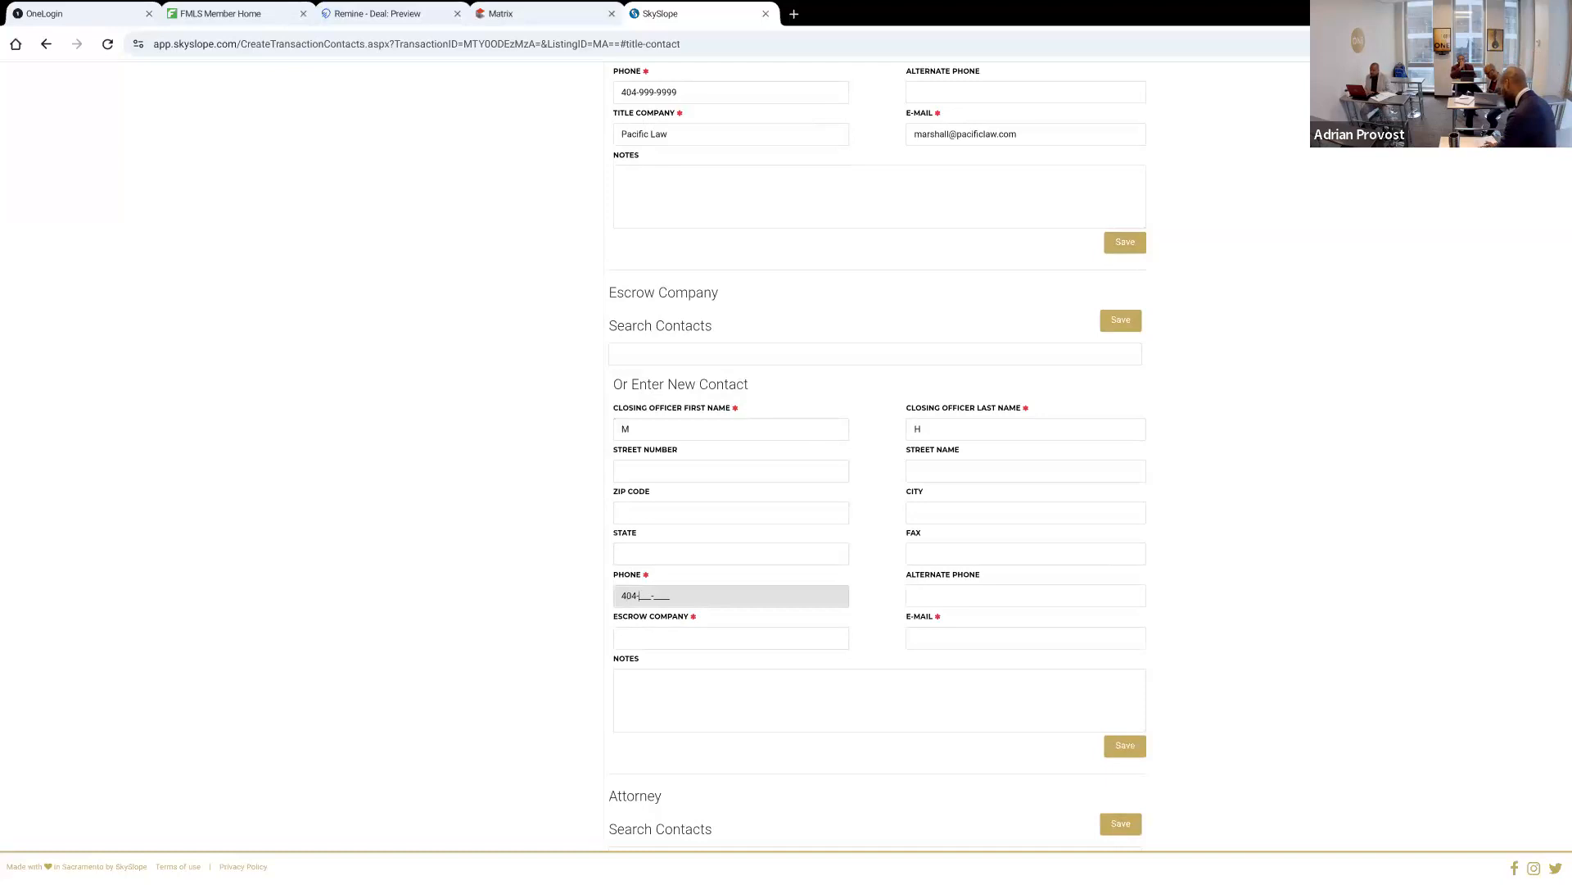
pyautogui.press('Tab')
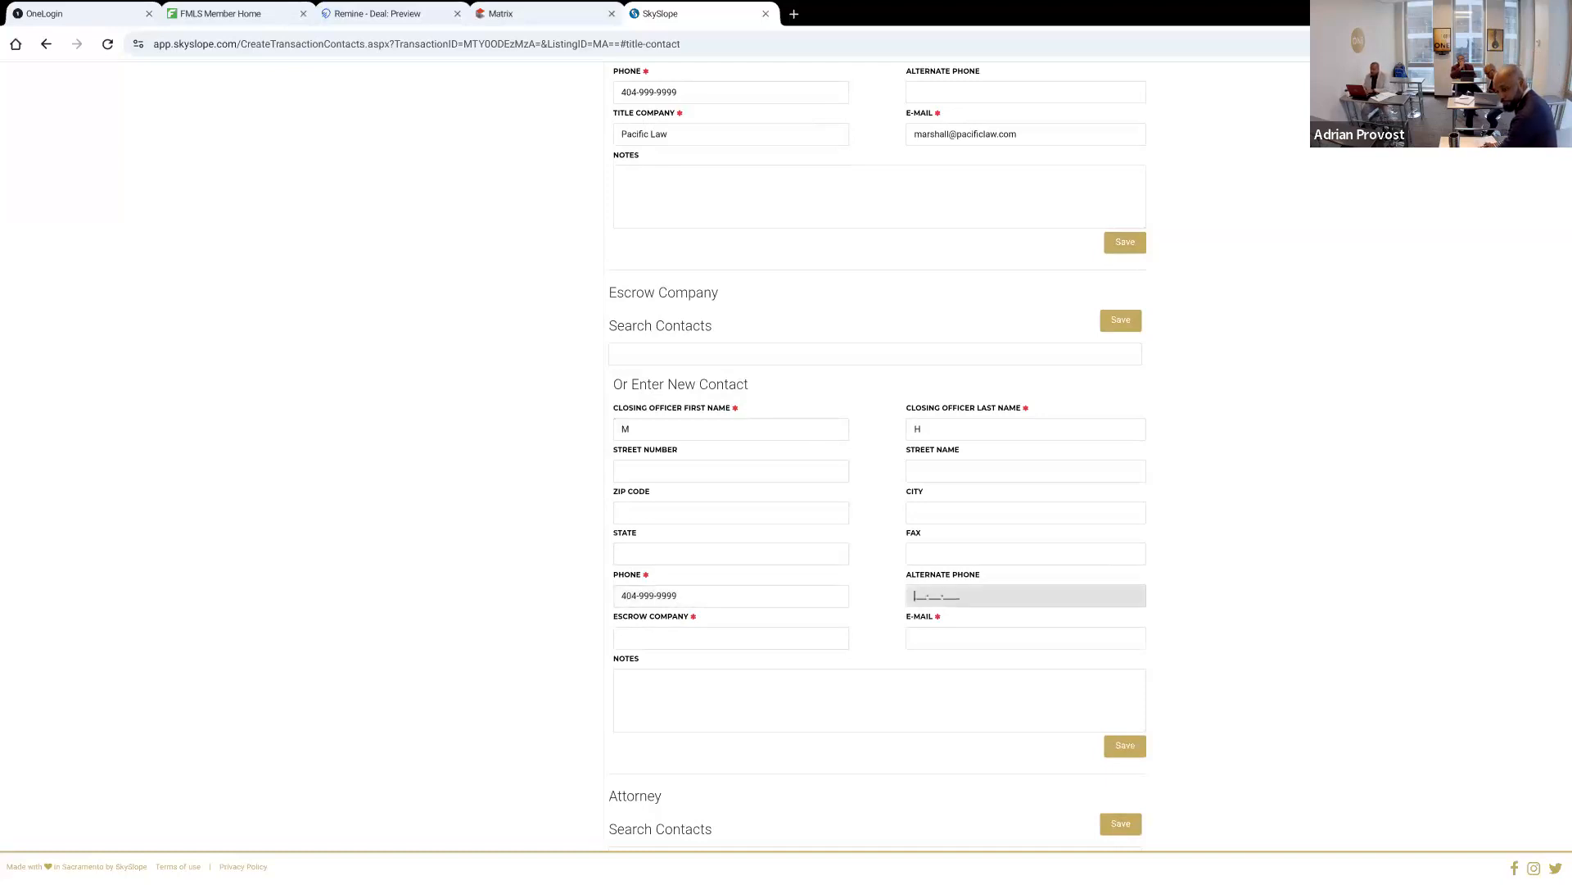
# Fill in the escrow closing officer's e-mail address and enter PL as the escrow company
pyautogui.press('Tab')
pyautogui.press('Tab')
pyautogui.press('Tab')
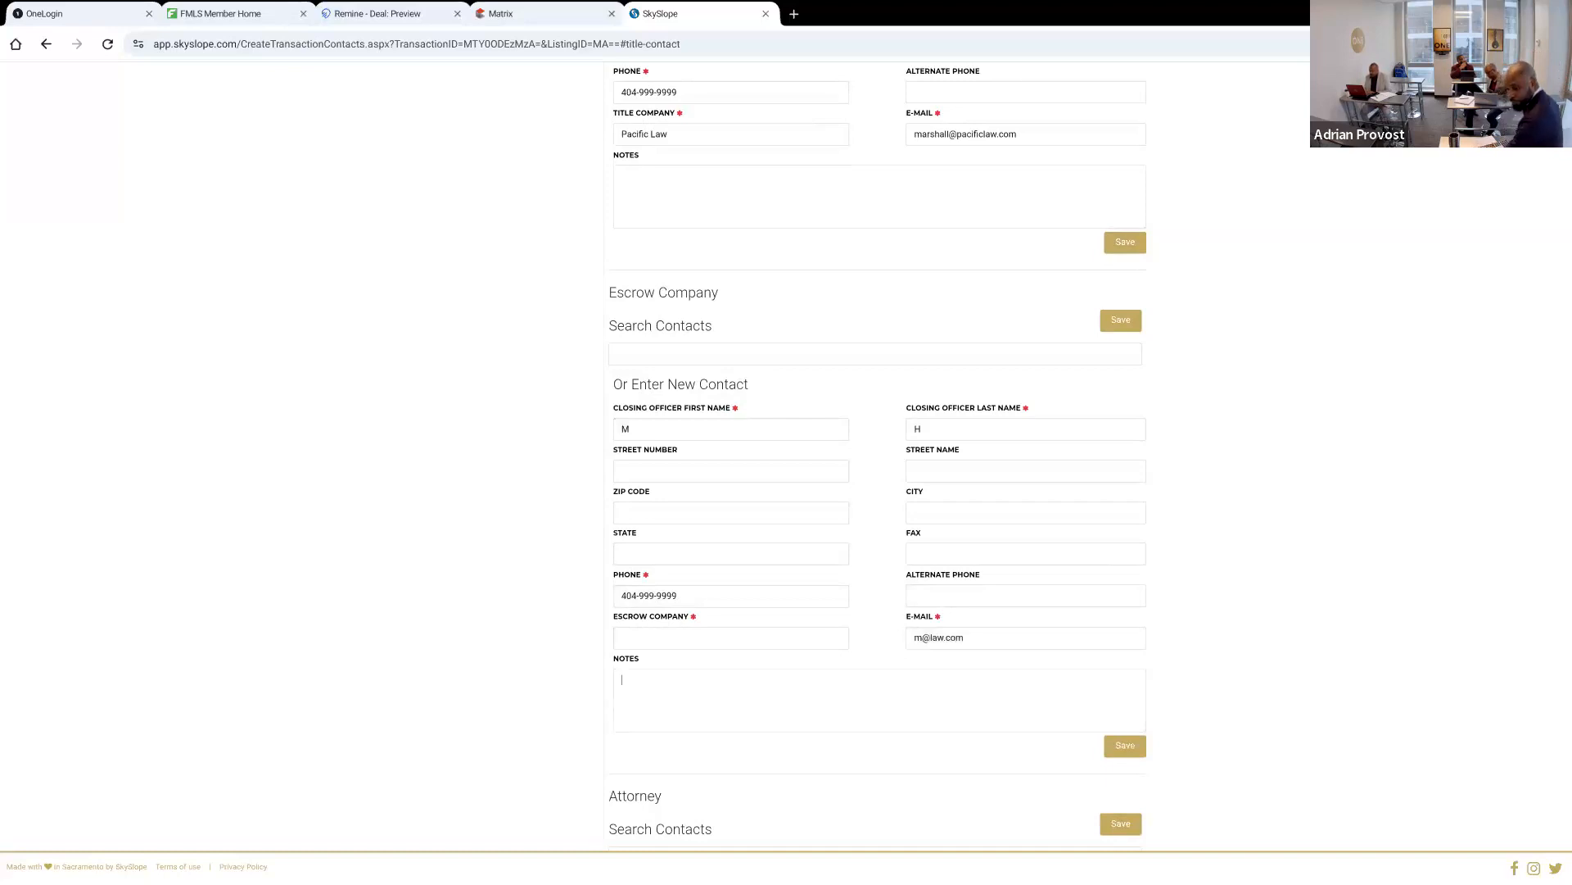
pyautogui.click(1115, 747)
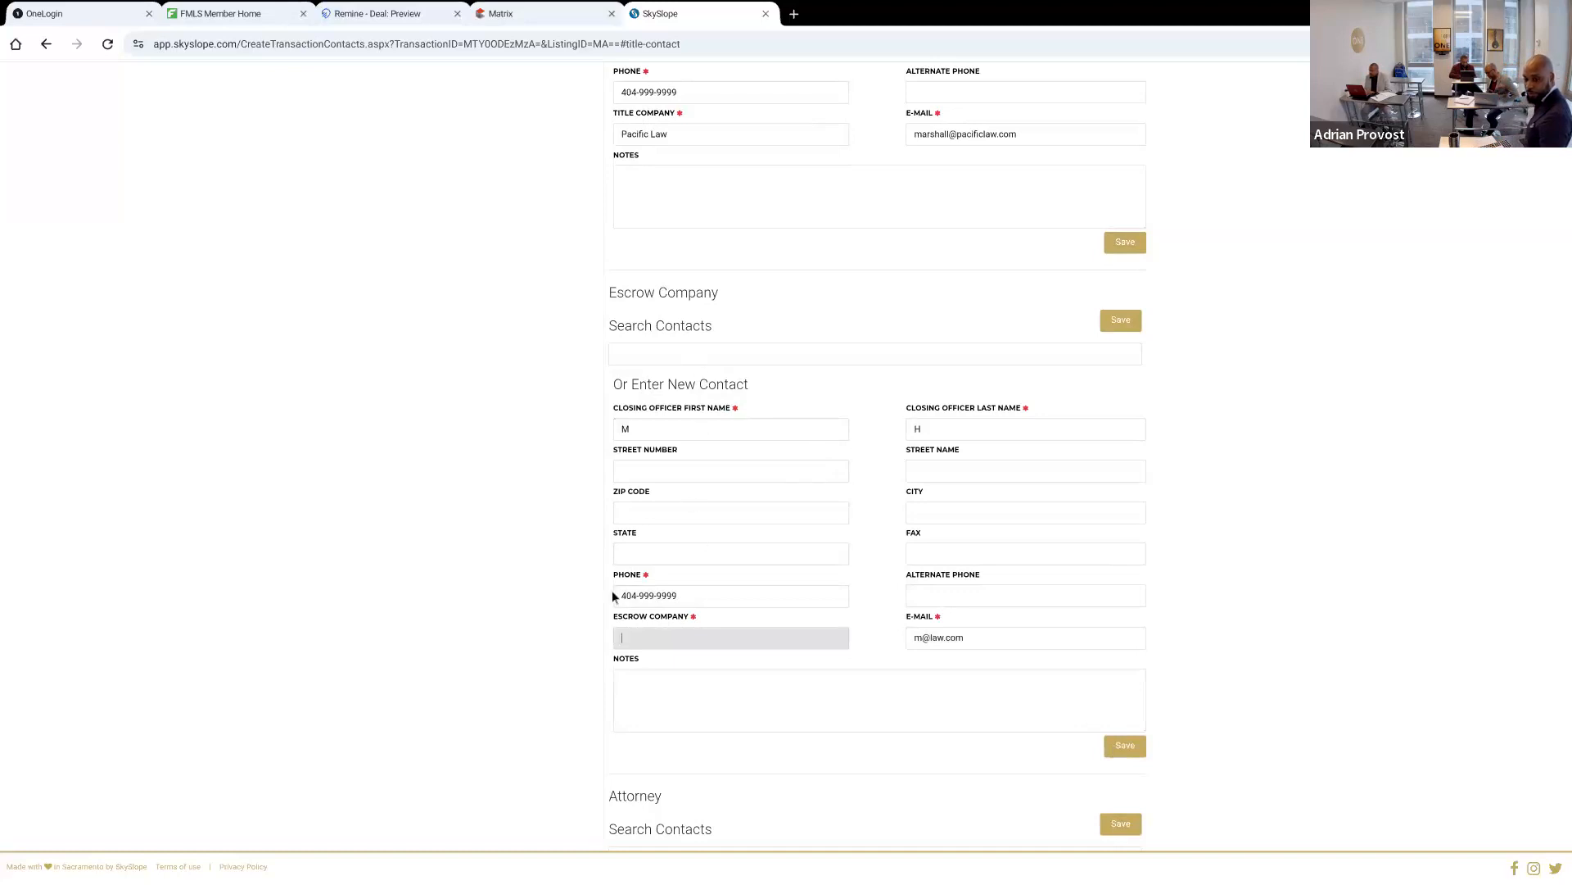
pyautogui.write('PL')
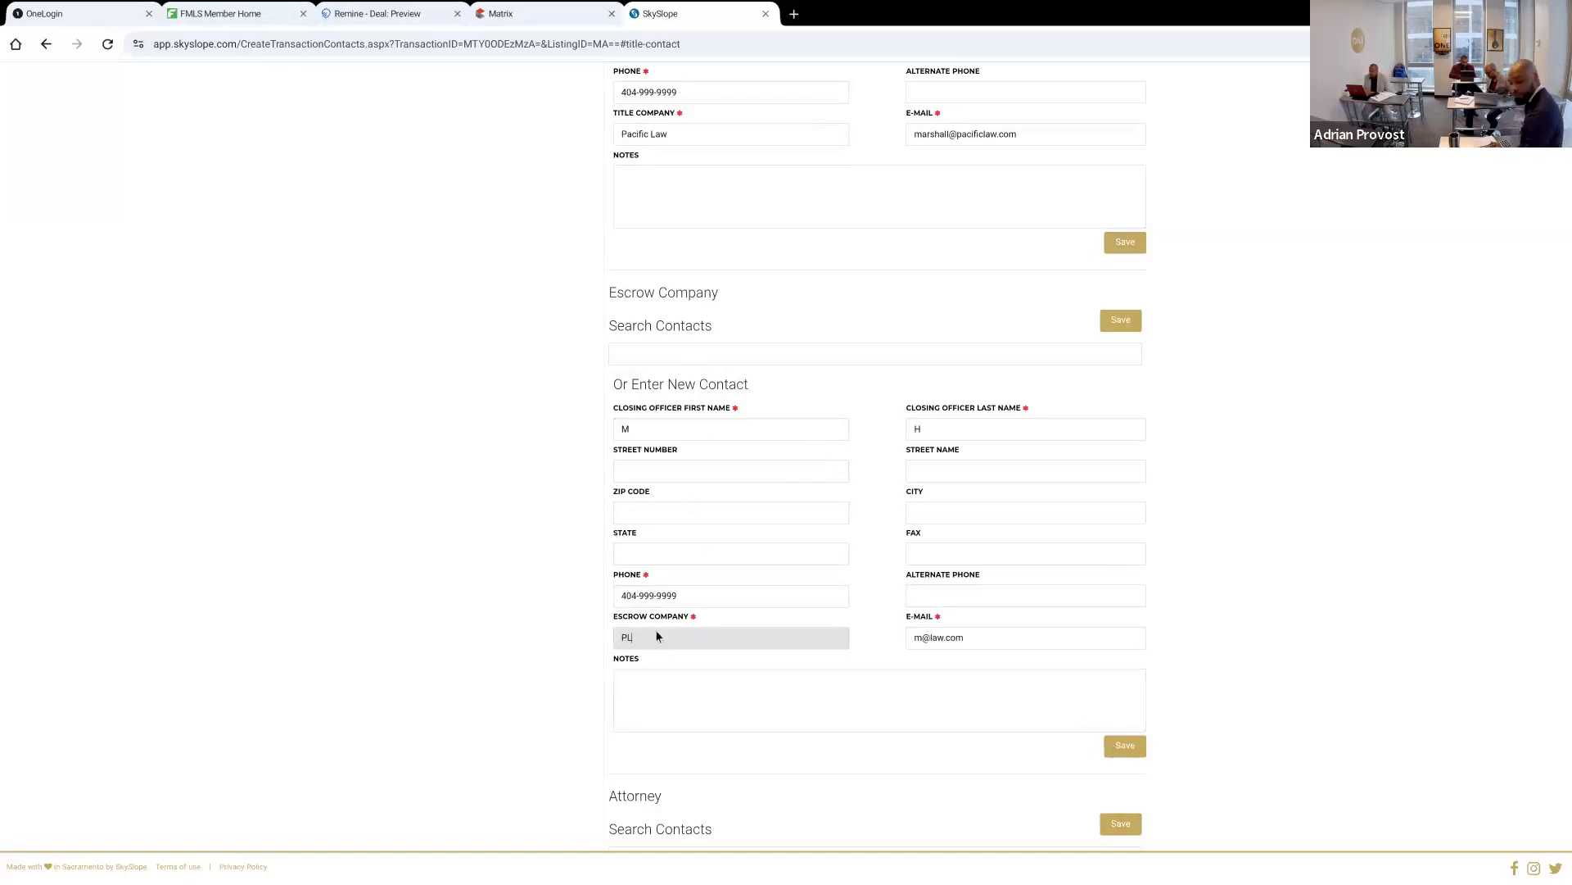
# Save the new escrow company contact
pyautogui.click(1124, 747)
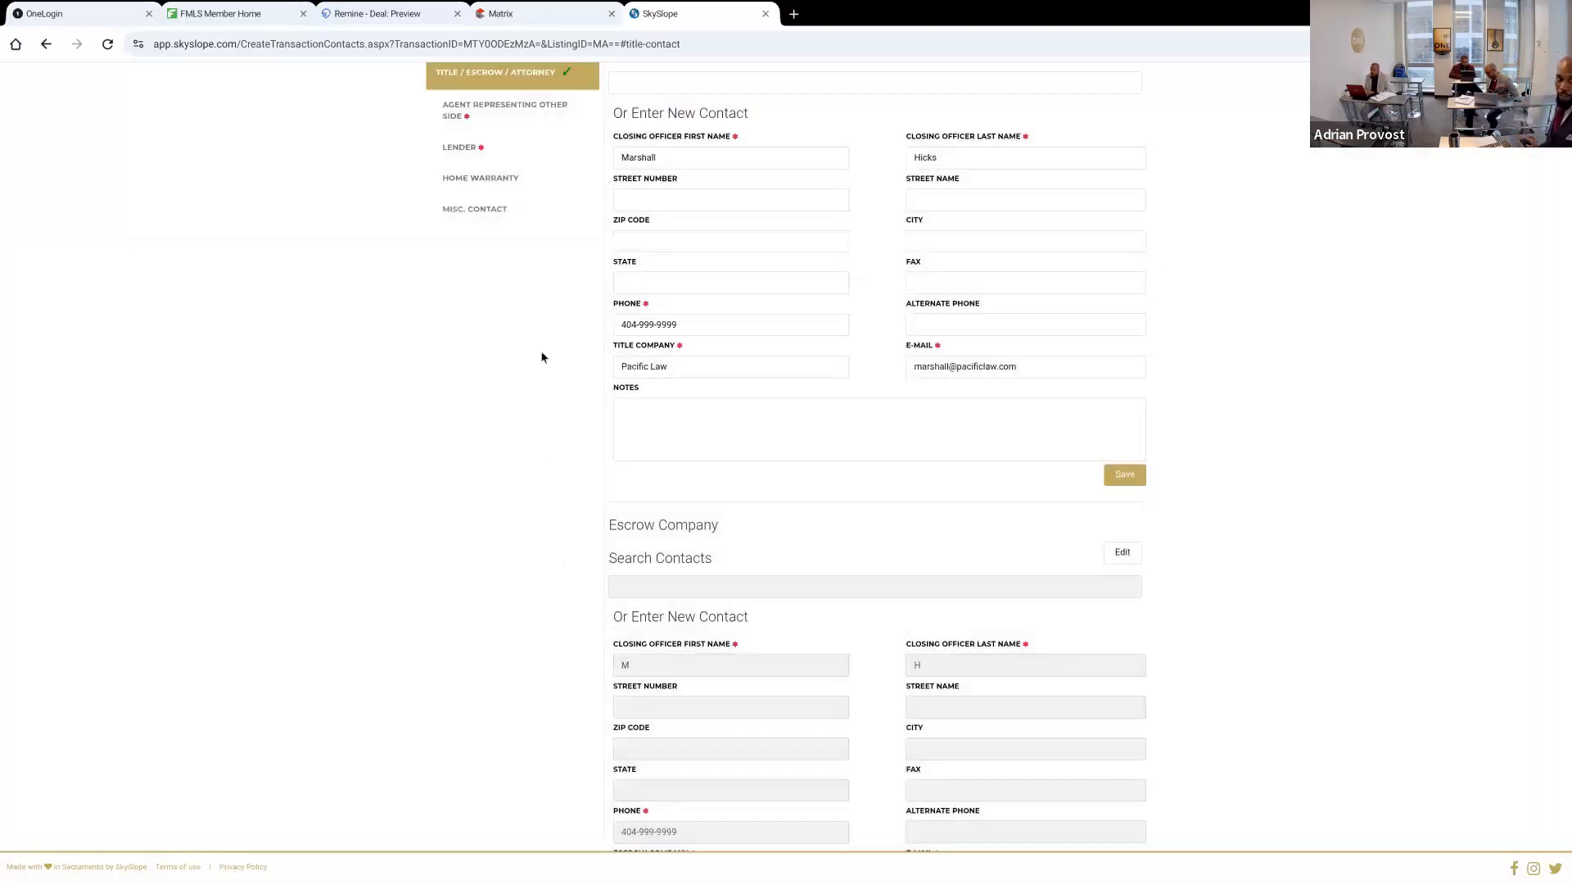
pyautogui.scroll(1, 432, 686)
pyautogui.scroll(1, 433, 686)
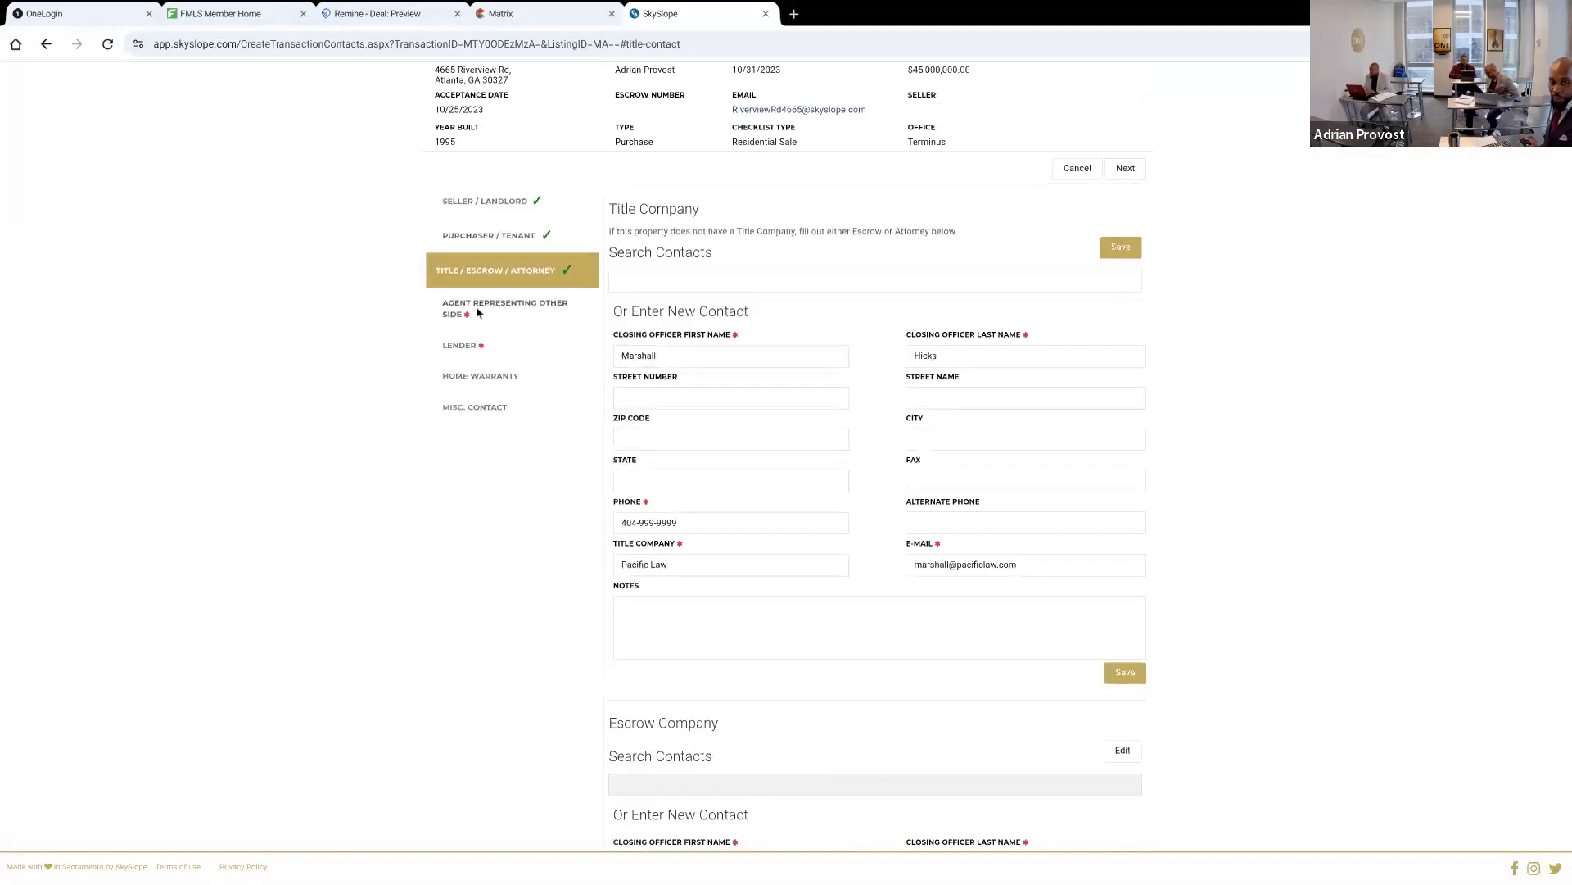
# Enter the agent's initials as first and last name and the phone number in a new contact for the agent representing the other side
pyautogui.click(479, 310)
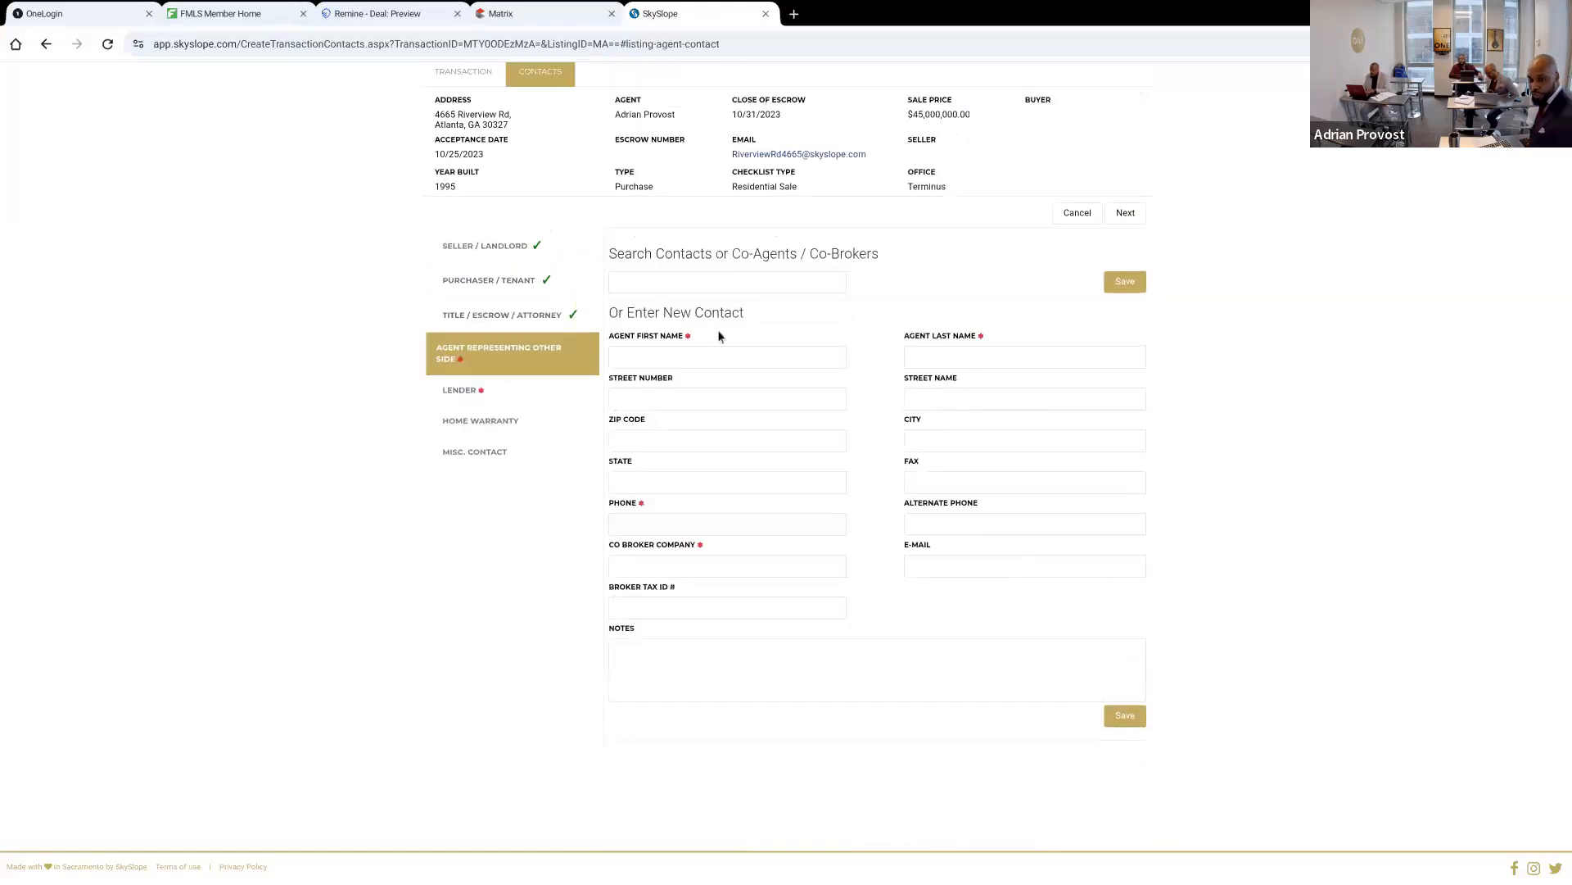
pyautogui.click(708, 358)
pyautogui.write('D')
pyautogui.press('Tab')
pyautogui.write('L')
pyautogui.press('Tab')
pyautogui.press('Tab')
pyautogui.press('Tab')
pyautogui.press('Tab')
pyautogui.press('Tab')
pyautogui.press('Tab')
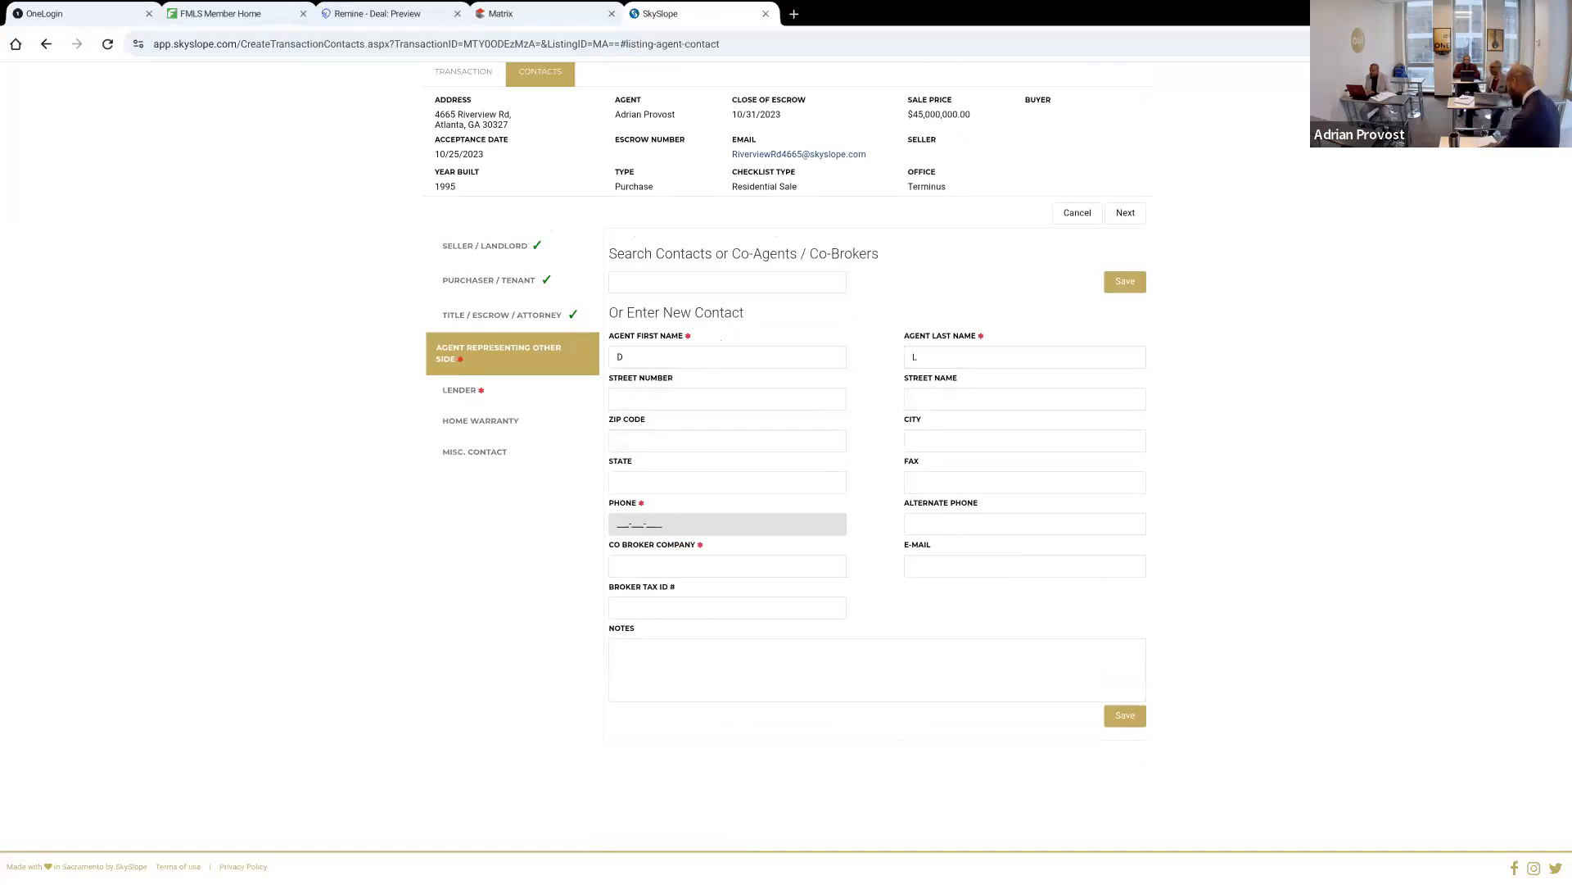
pyautogui.write('777-099-9999')
pyautogui.press('Tab')
pyautogui.press('Tab')
pyautogui.press('Tab')
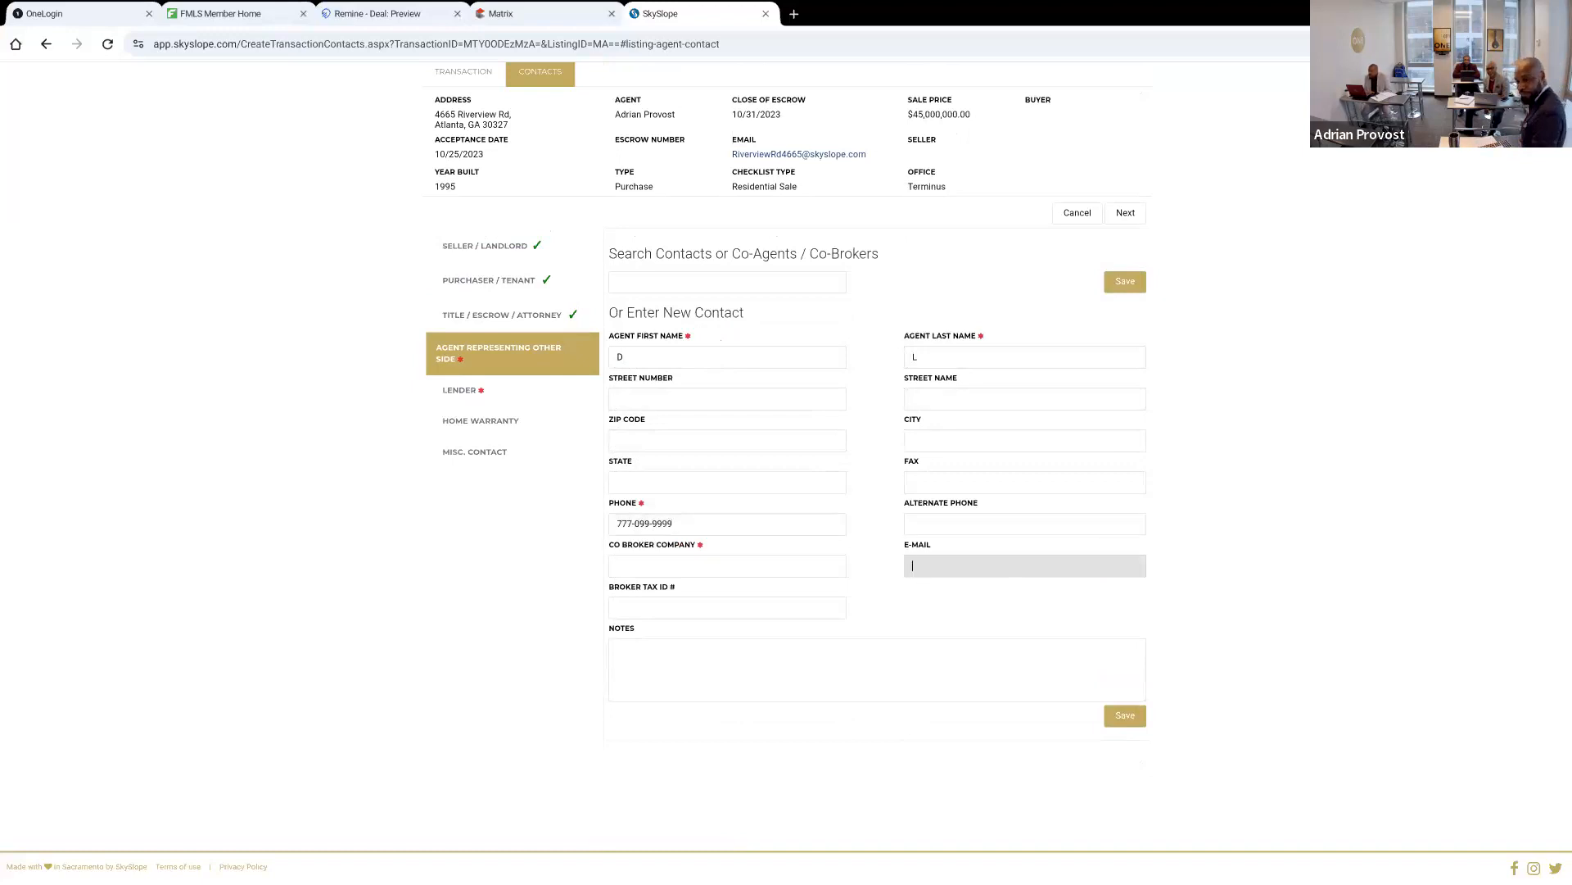
# Save the other side's agent with KW as the co-broker company, and open the lender contact
pyautogui.click(758, 562)
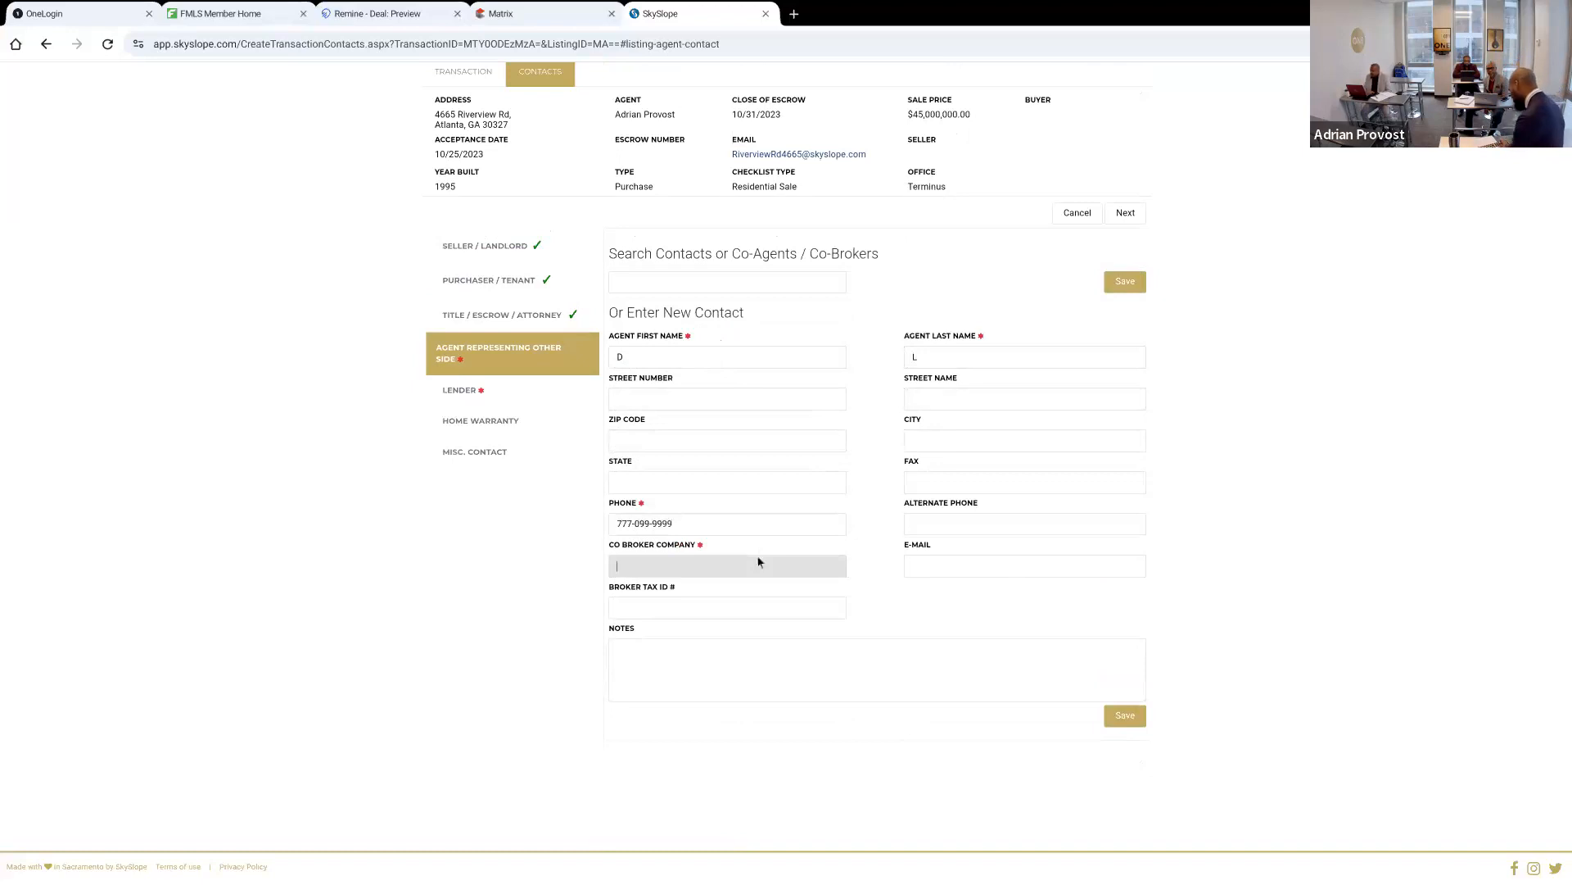
pyautogui.write('KW')
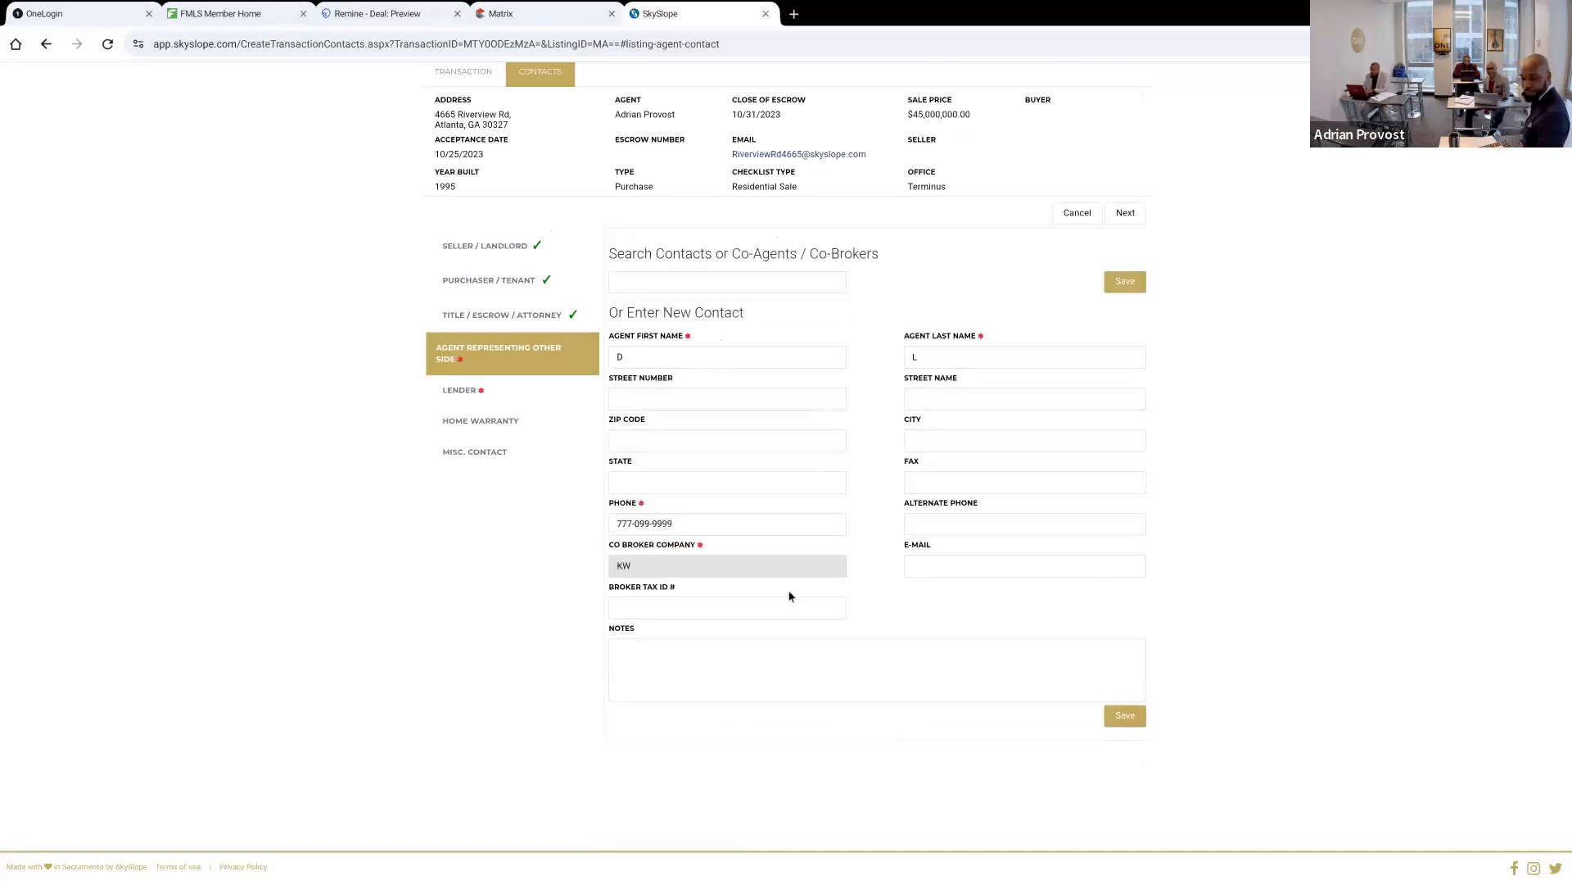
pyautogui.click(1125, 716)
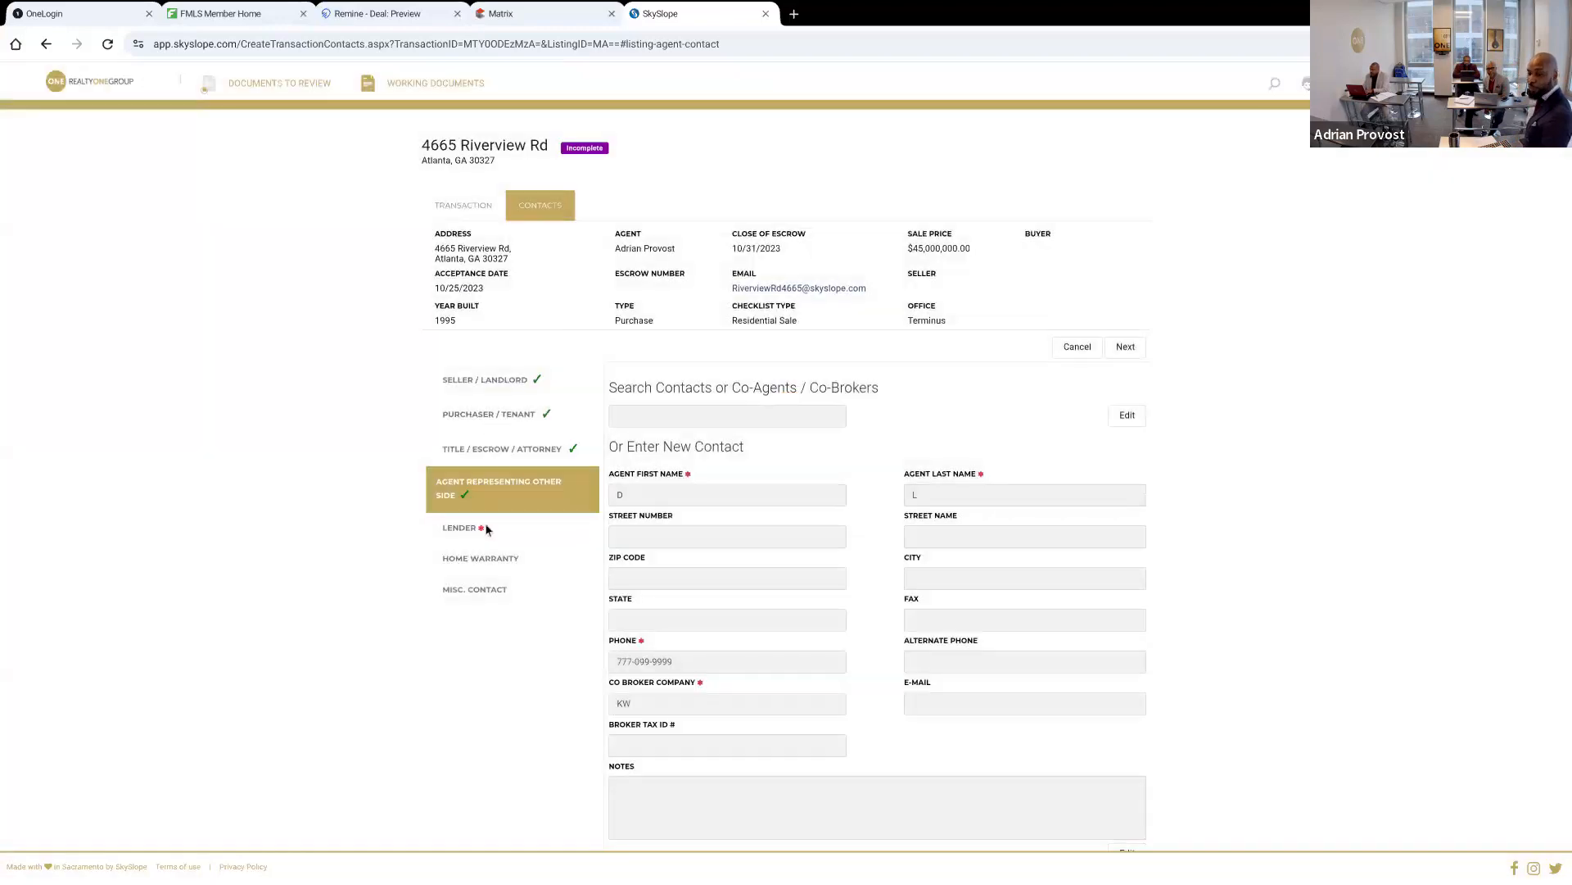
pyautogui.click(485, 524)
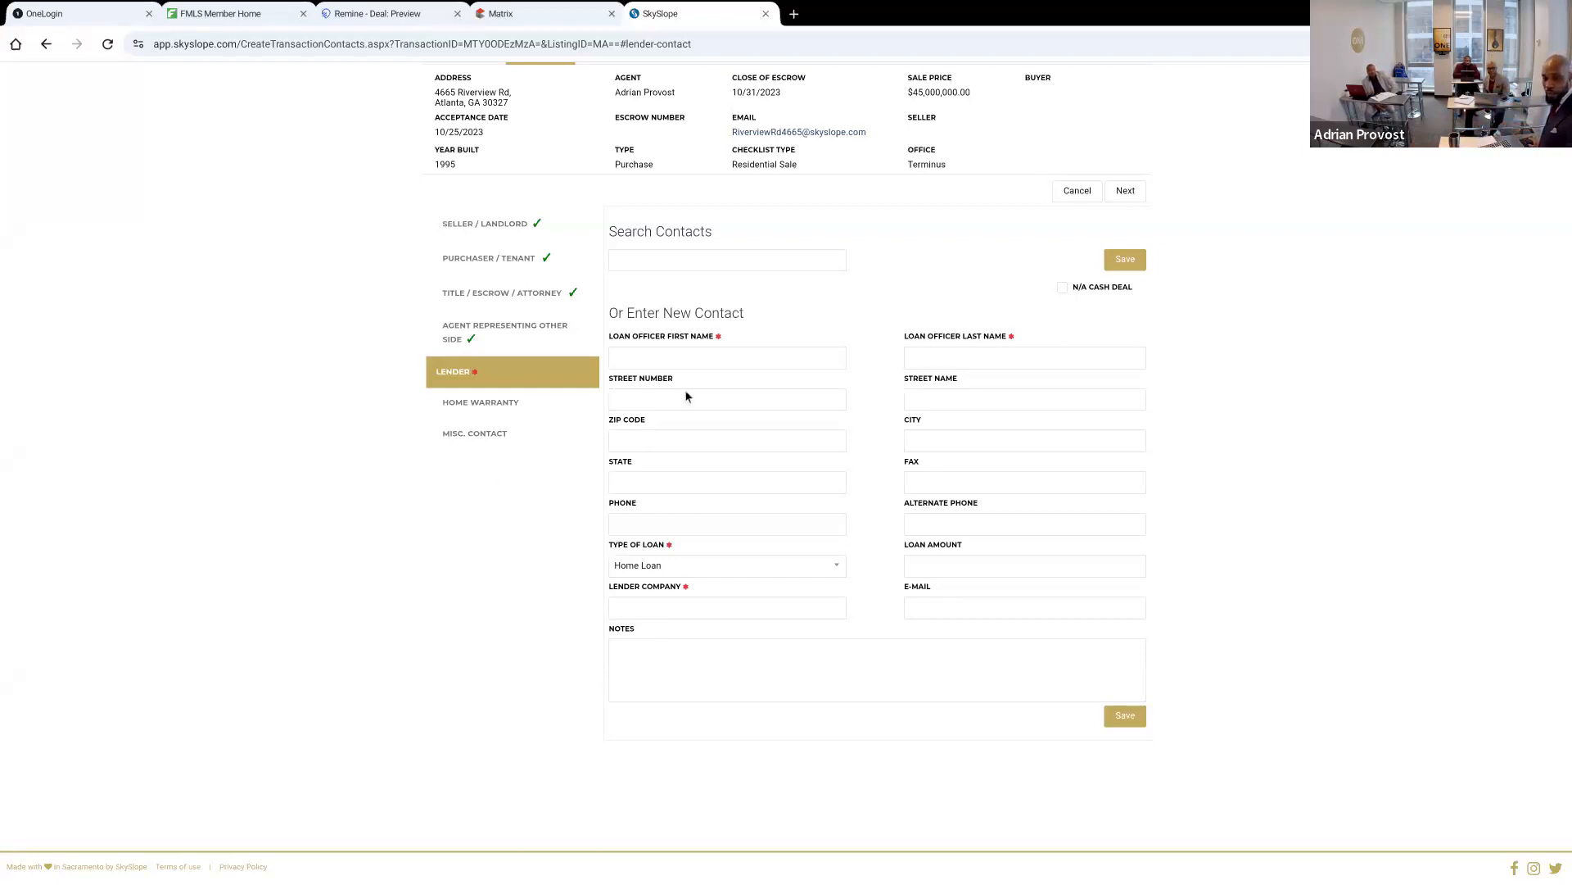
pyautogui.click(699, 350)
pyautogui.write('N/A')
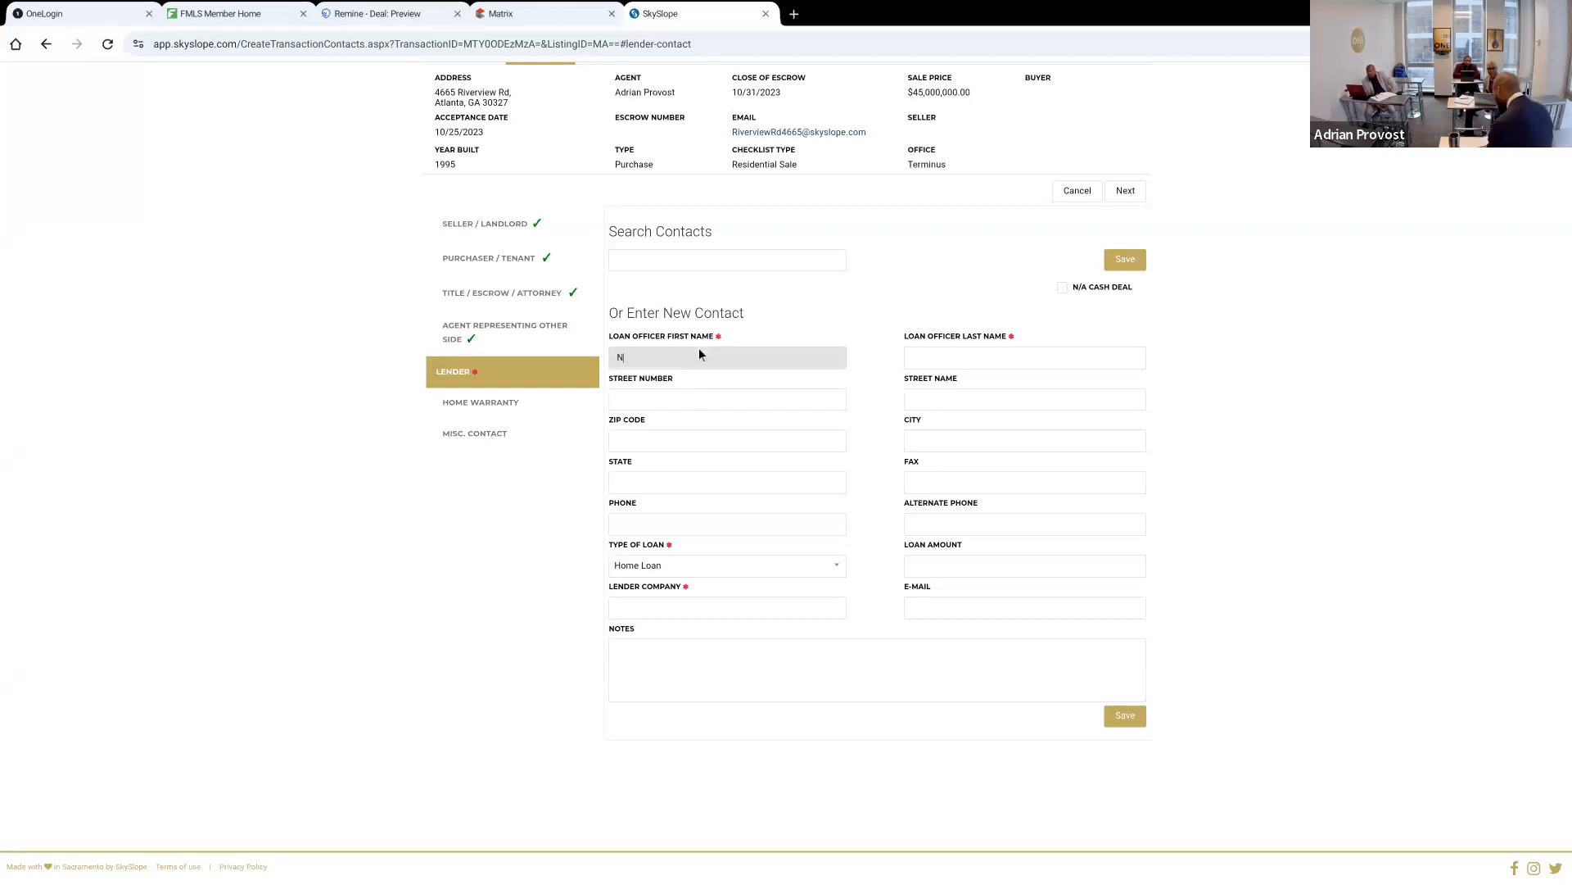
pyautogui.press('Tab')
pyautogui.press('Tab')
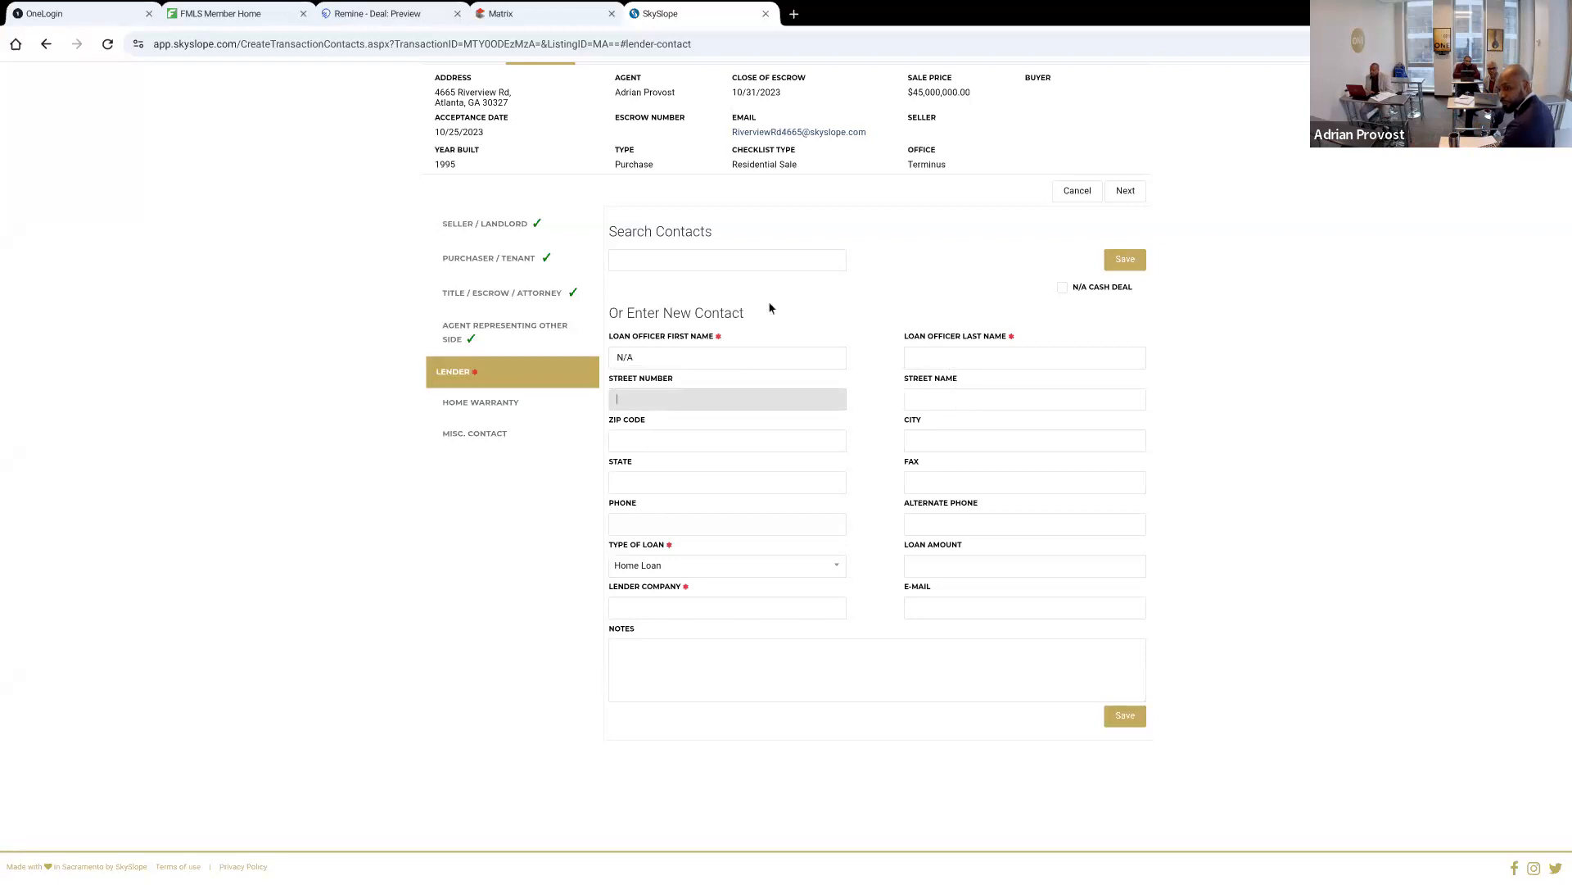
# Enter the loan officer's initials as first and last name in the new lender contact
pyautogui.tripleClick(738, 354)
pyautogui.write('AAdri')
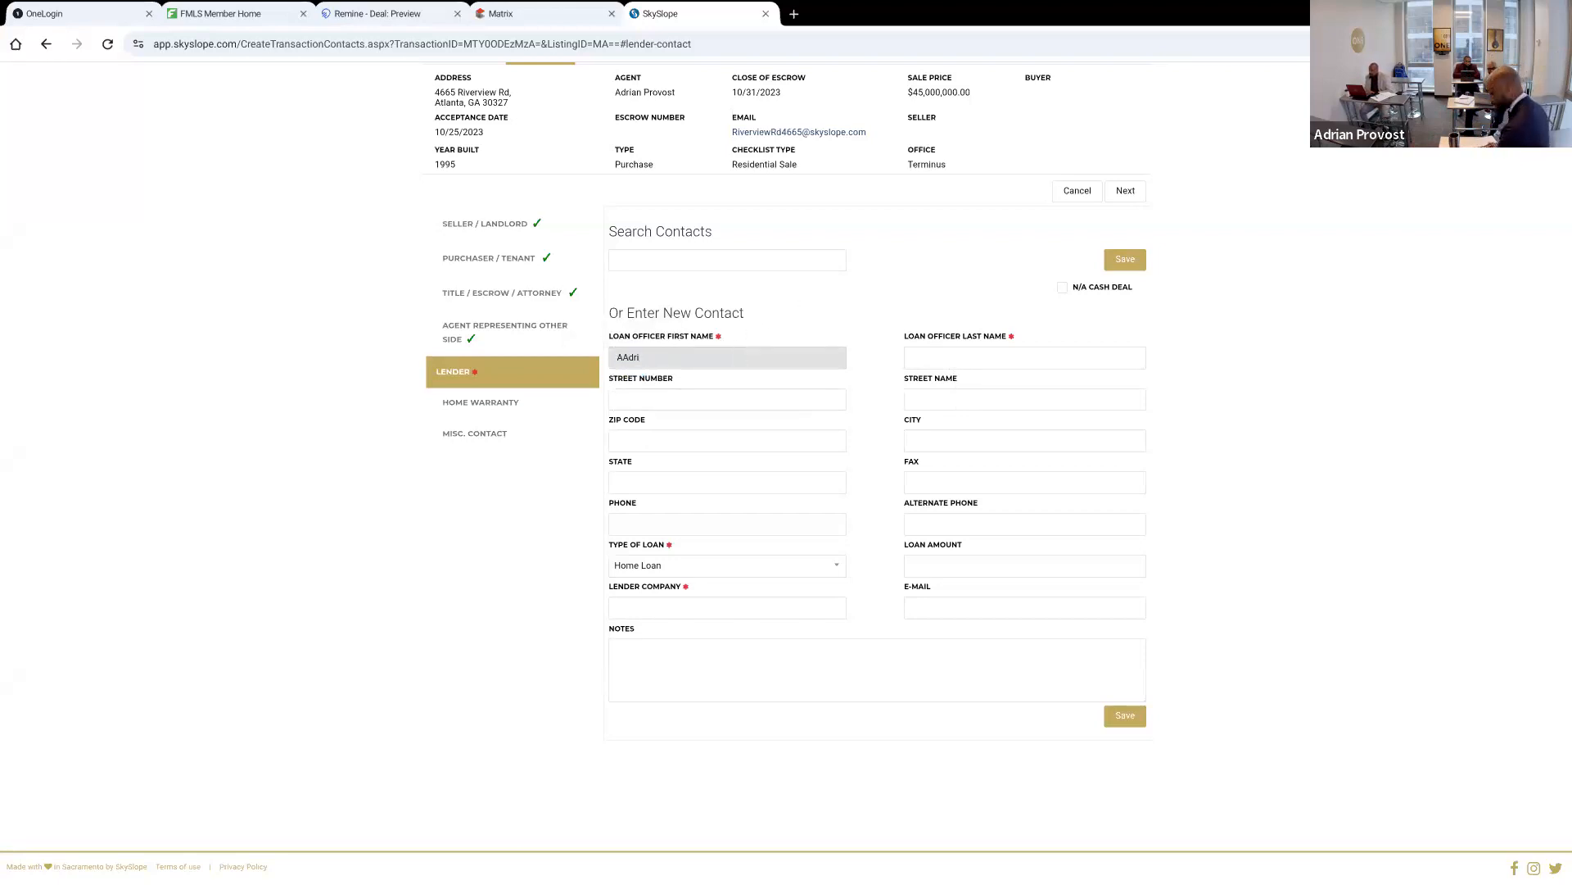
pyautogui.press('Tab')
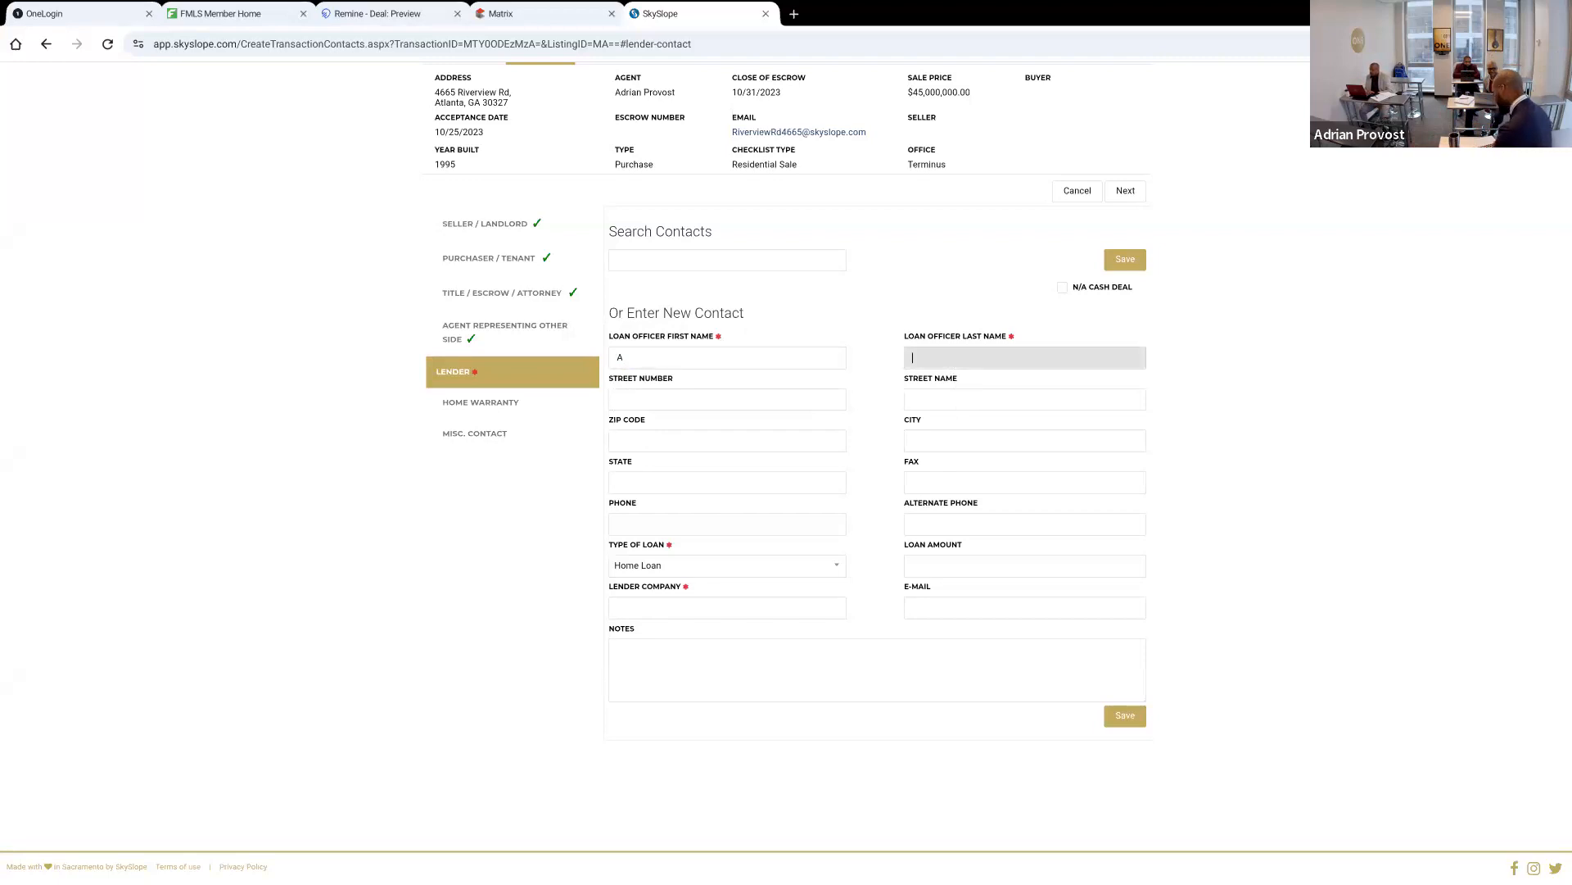
pyautogui.write('P')
pyautogui.press('Tab')
pyautogui.press('Tab')
pyautogui.press('Tab')
pyautogui.press('Tab')
pyautogui.press('Tab')
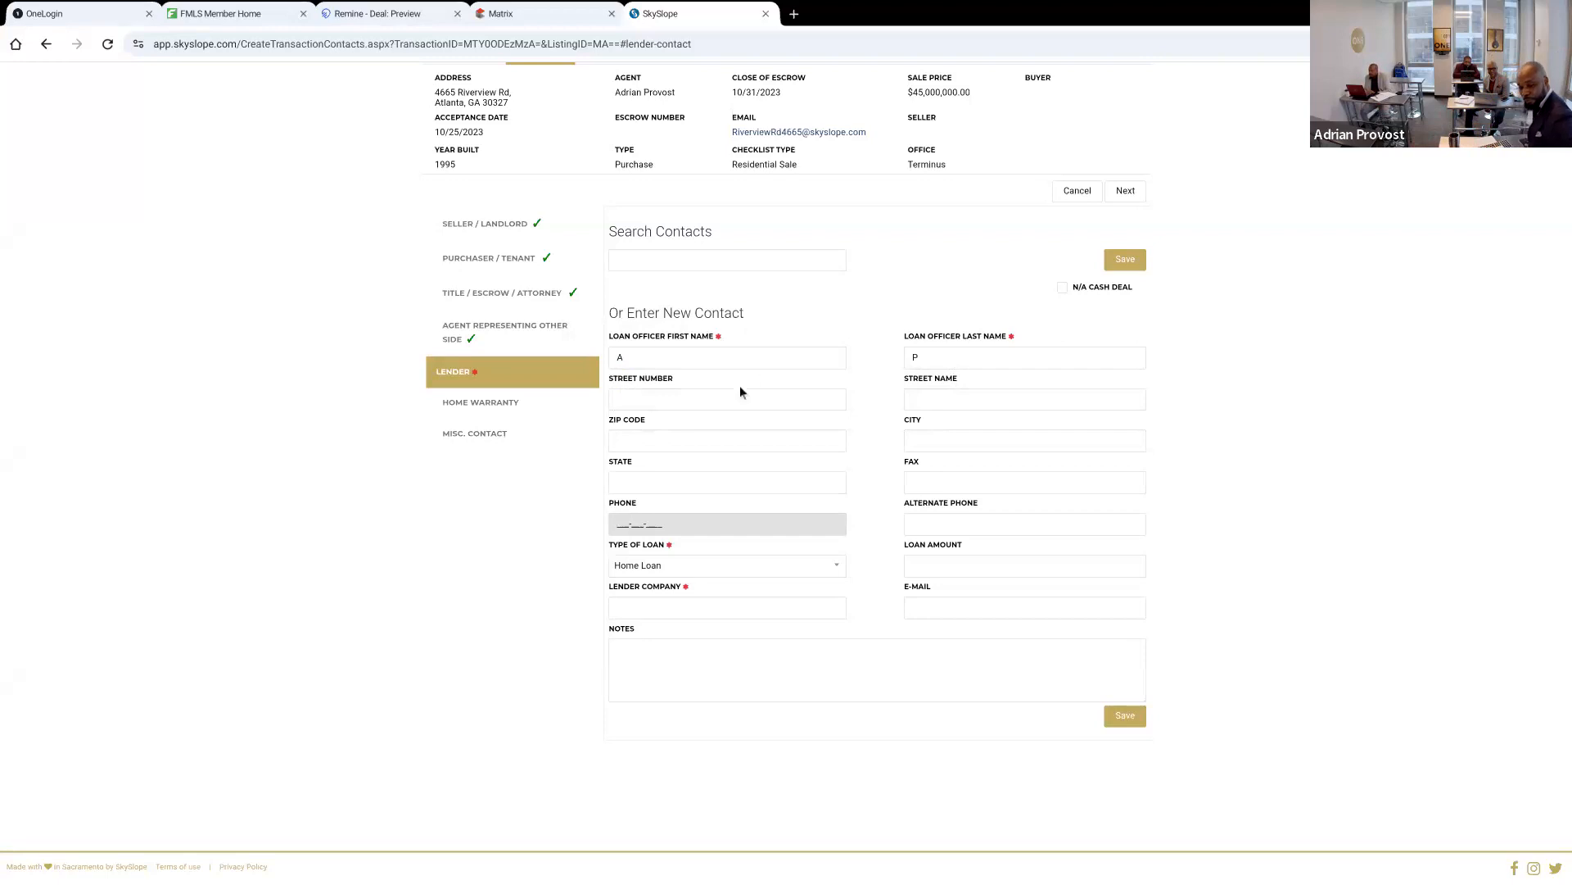
# Set the lender's type of loan to Other and the lender company to N/A
pyautogui.click(678, 571)
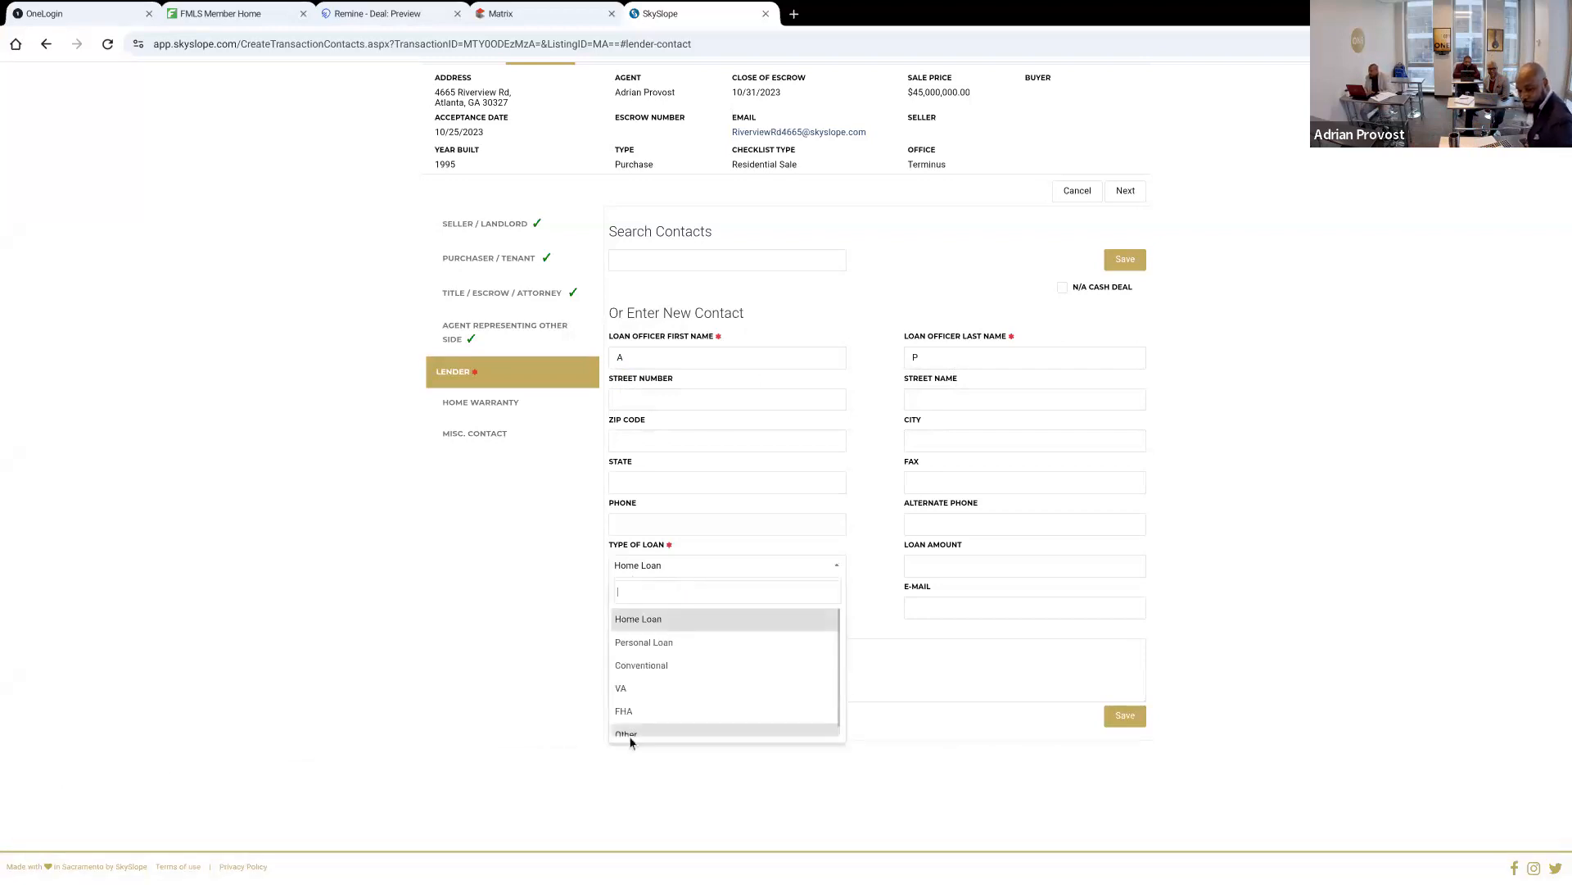
pyautogui.click(631, 734)
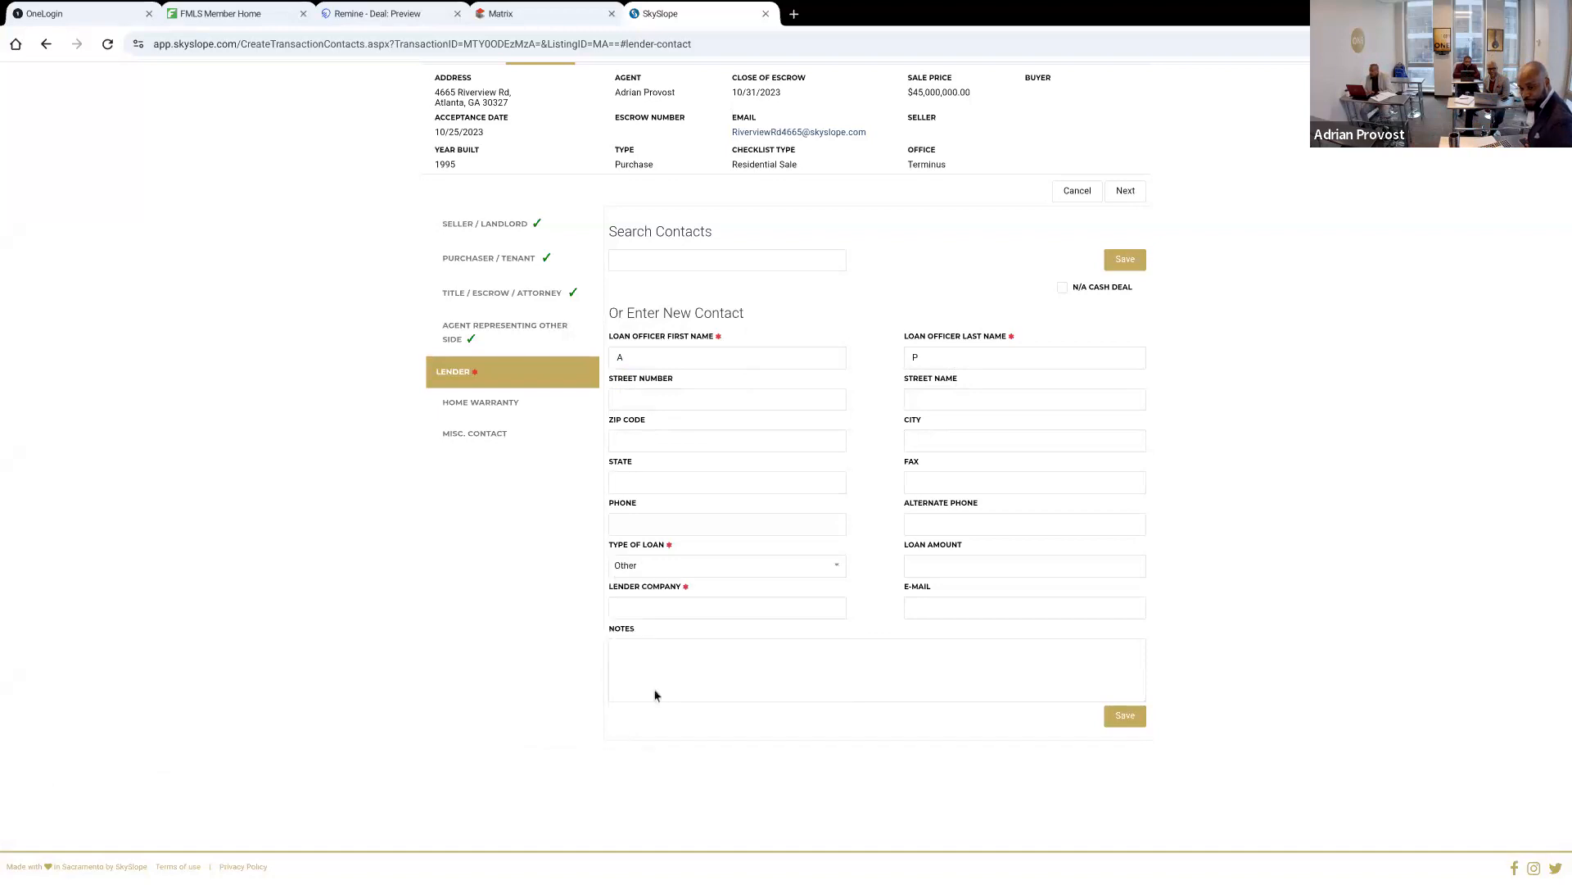
pyautogui.click(659, 606)
pyautogui.write('N/A')
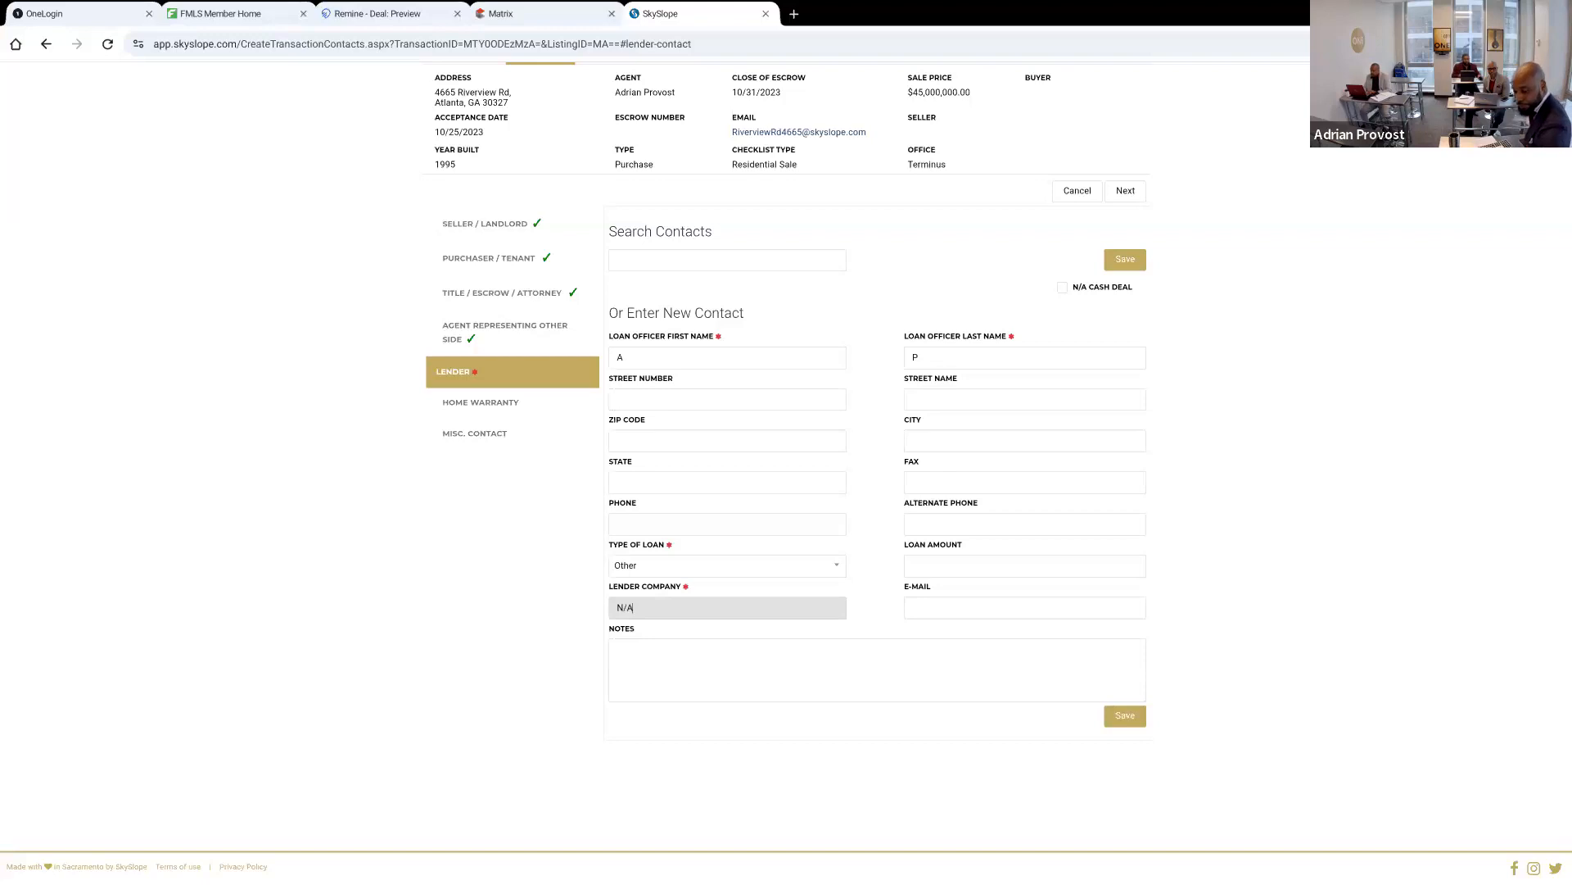
# Save the lender contact and submit the transaction's contacts
pyautogui.click(1124, 718)
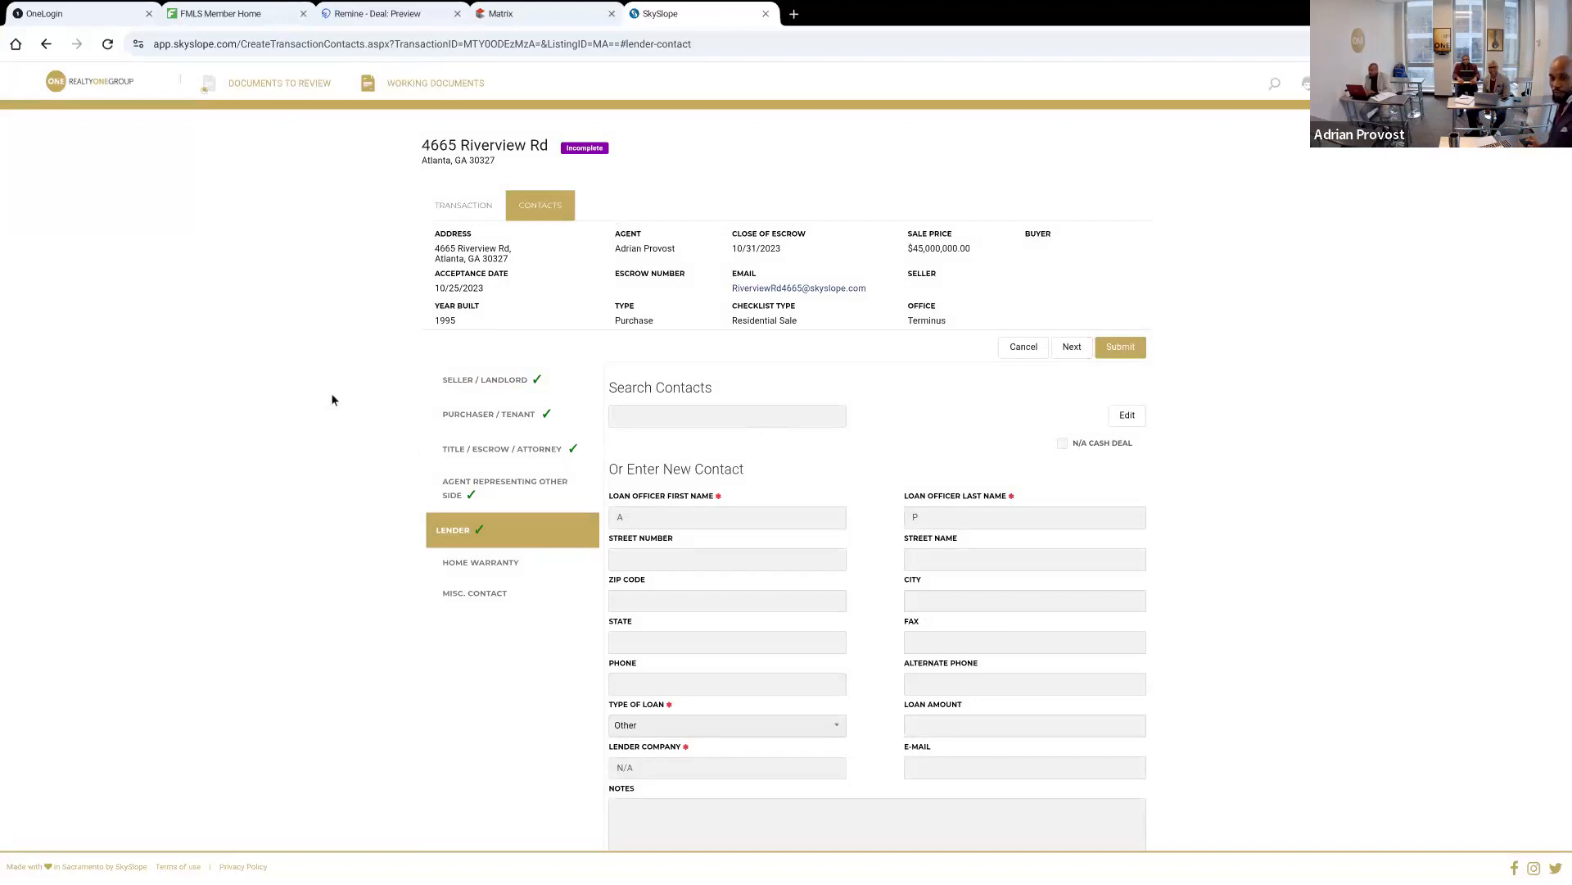
pyautogui.click(1117, 351)
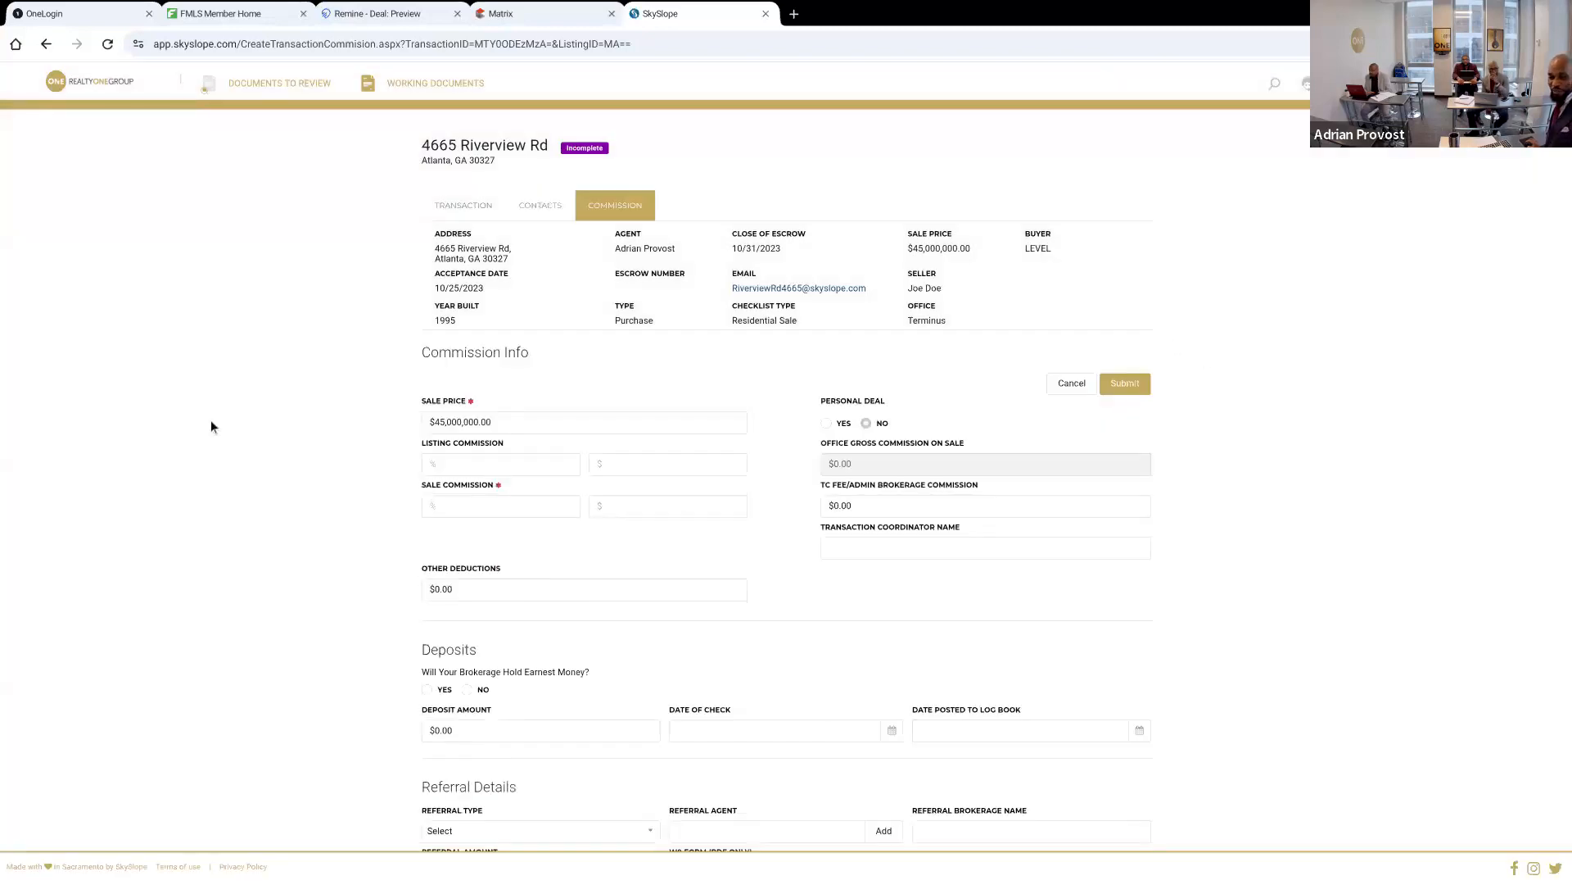
# Mark the transaction as a personal deal and set the sale commission to 3 percent
pyautogui.scroll(-2, 210, 421)
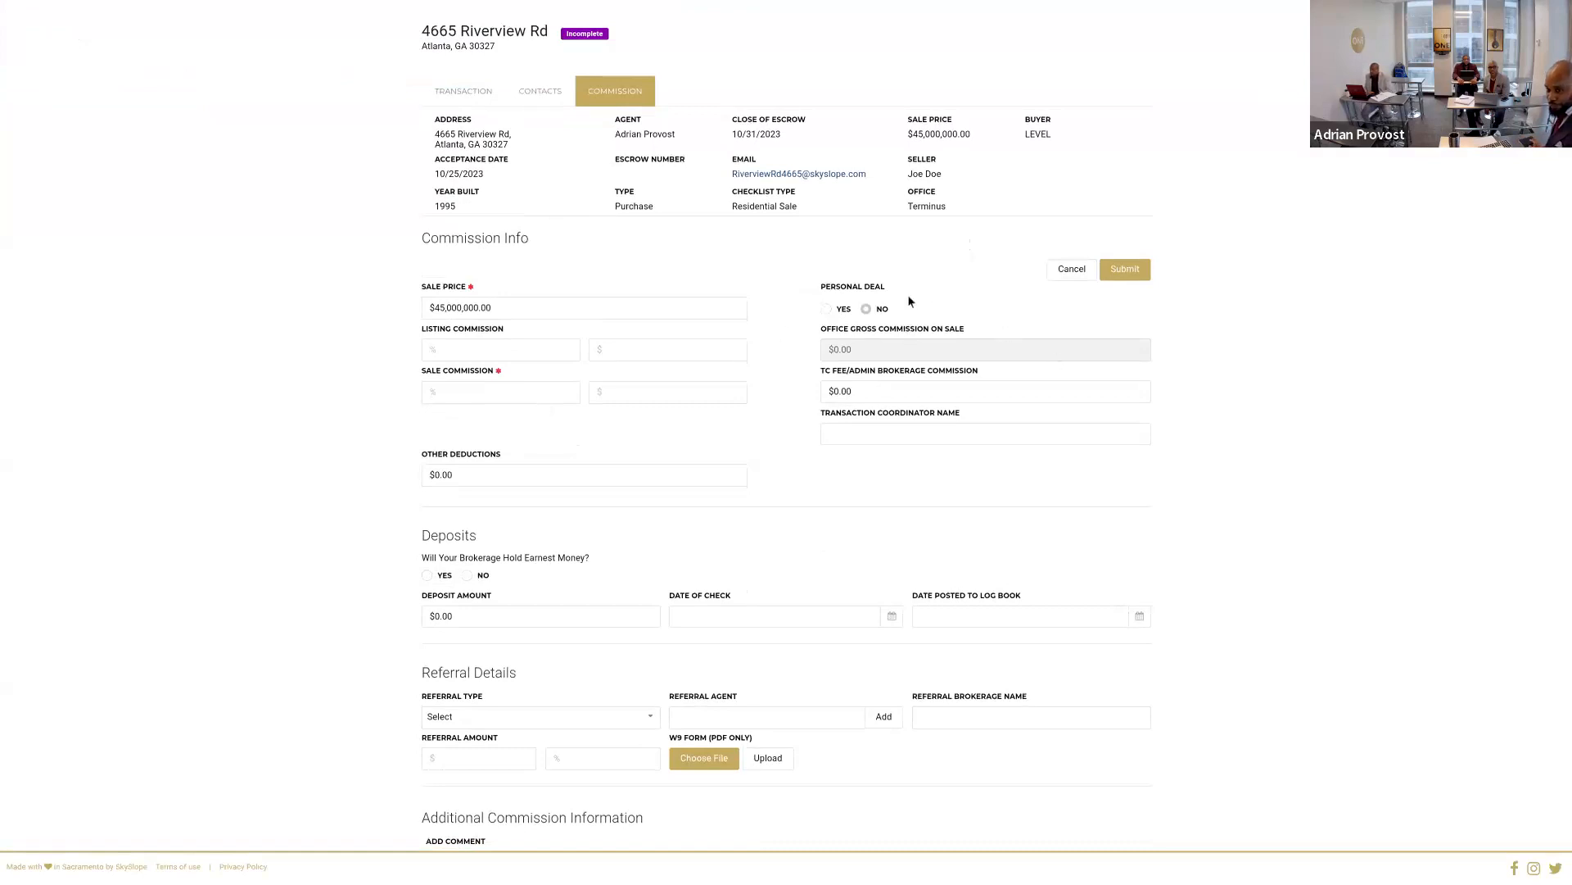
pyautogui.click(828, 310)
pyautogui.click(528, 391)
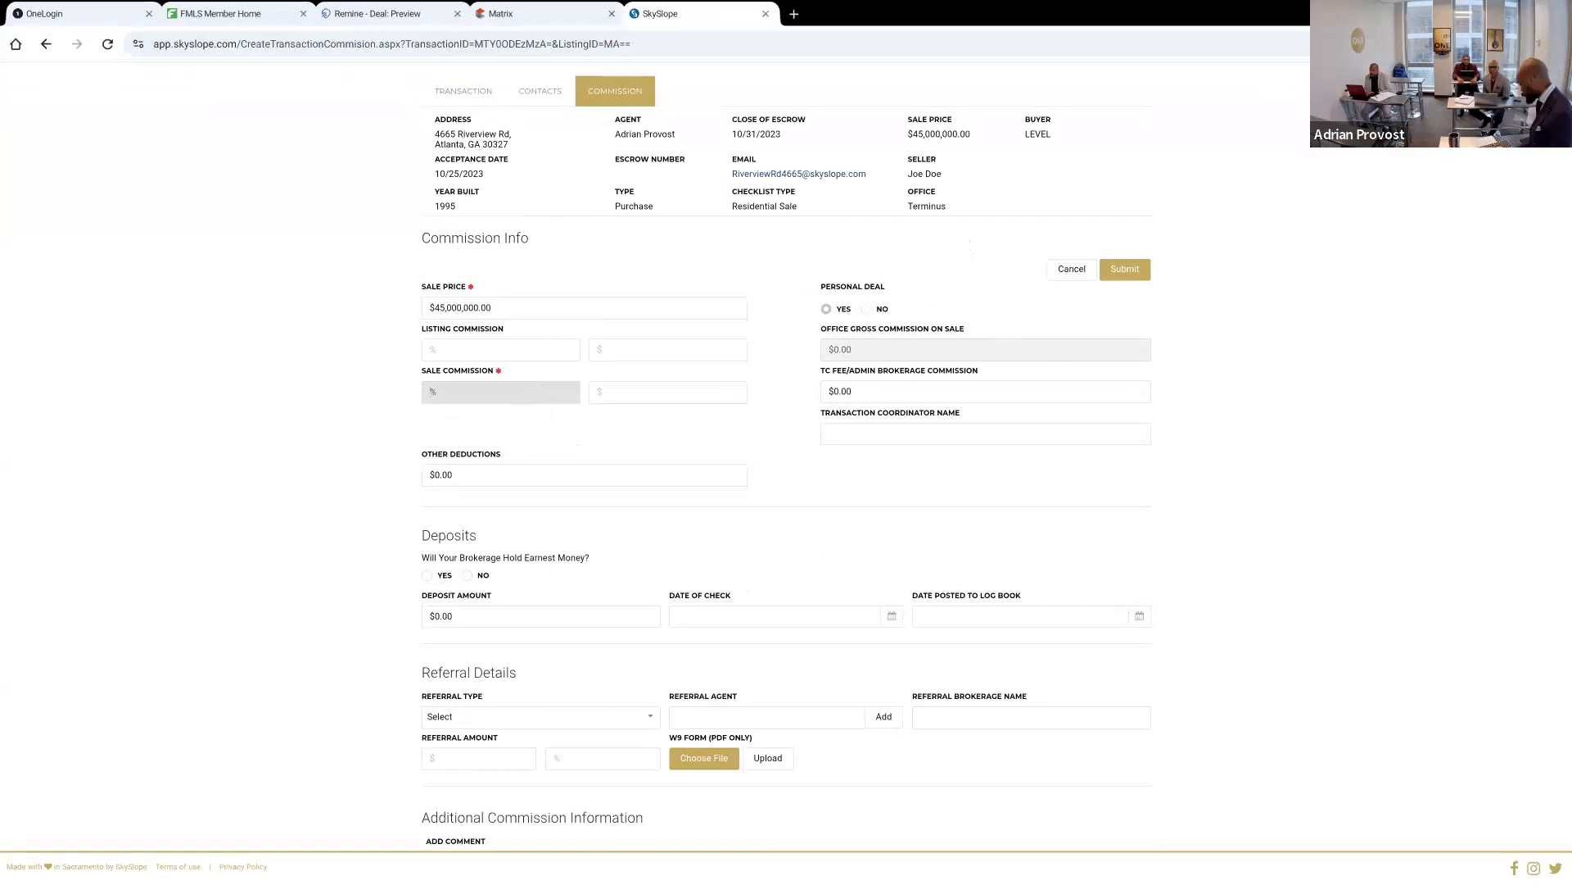
pyautogui.write('3')
pyautogui.press('Tab')
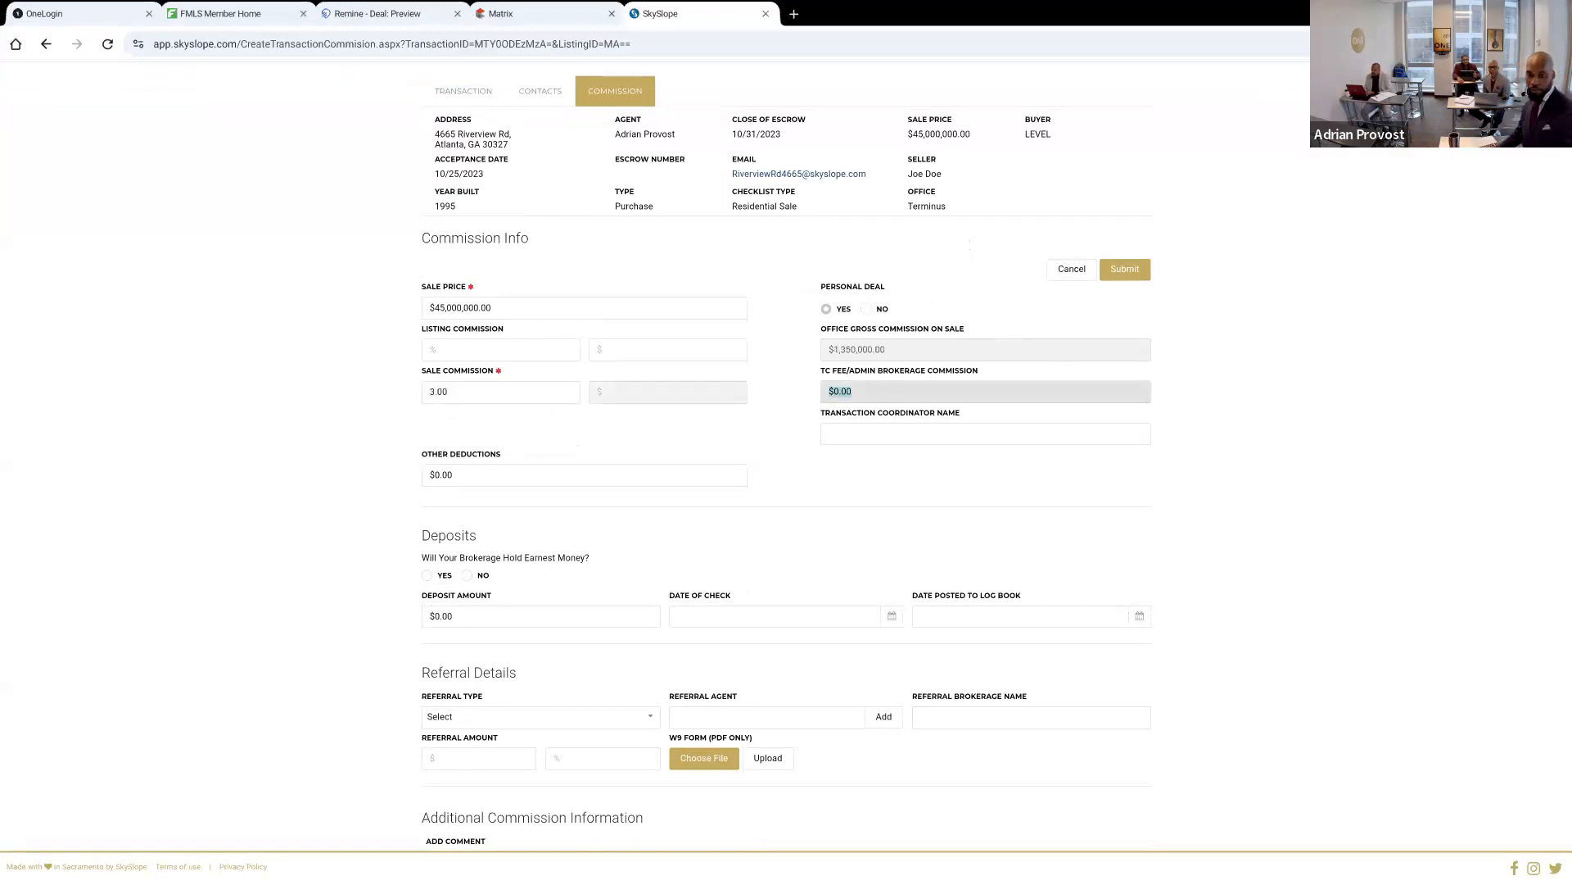
pyautogui.press('Tab')
# Review the deposit, referral and commission split sections, and submit the commission information
pyautogui.scroll(-3, 786, 434)
pyautogui.scroll(-2, 407, 450)
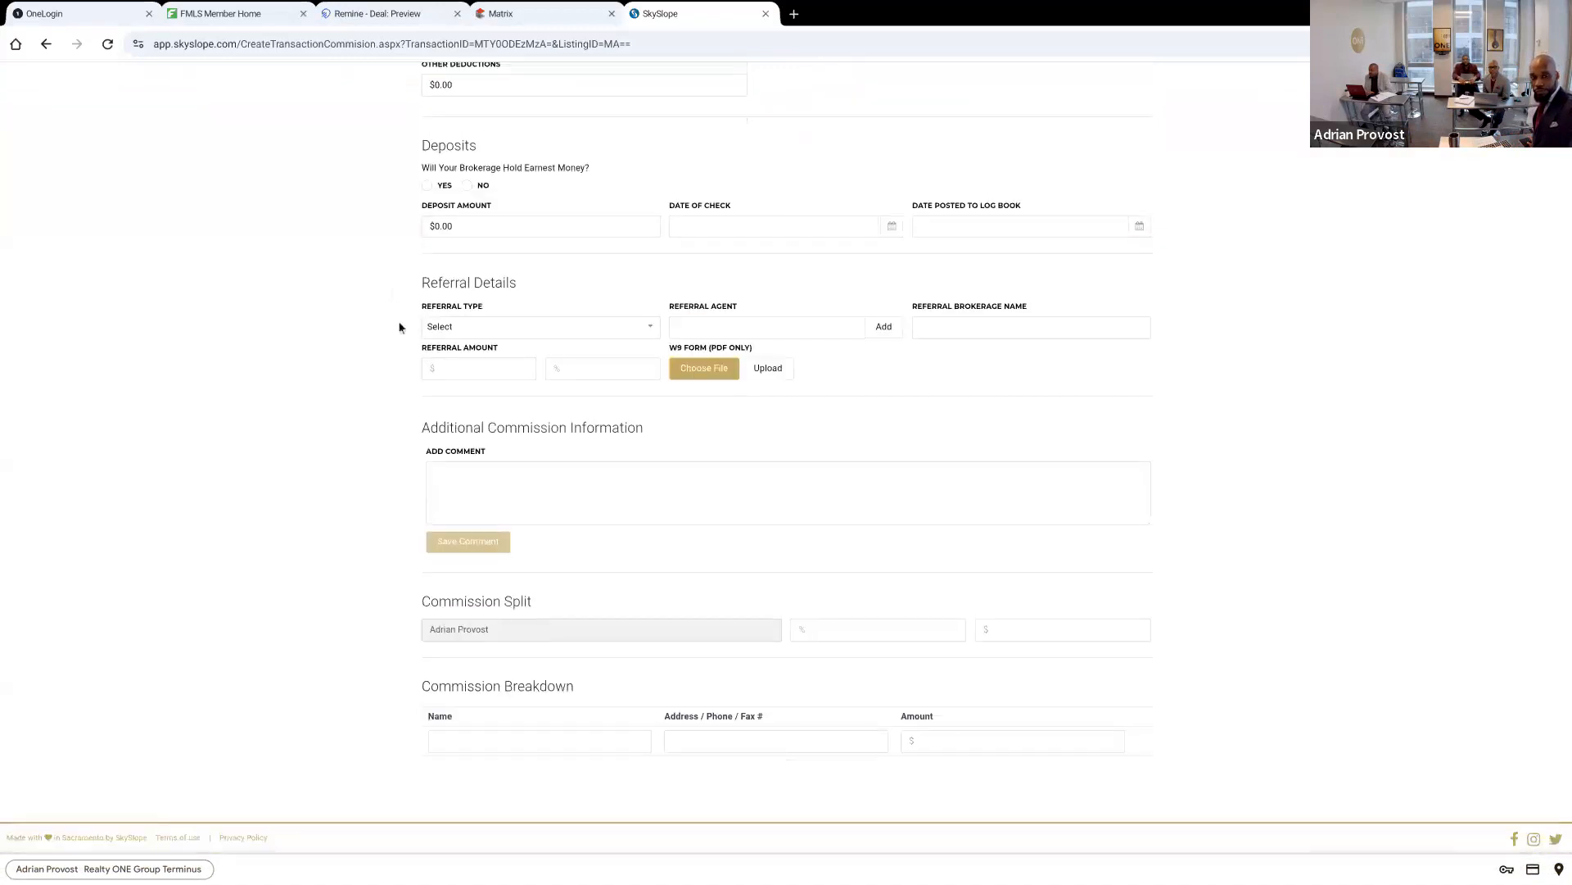
pyautogui.scroll(3, 403, 643)
pyautogui.scroll(-3, 527, 312)
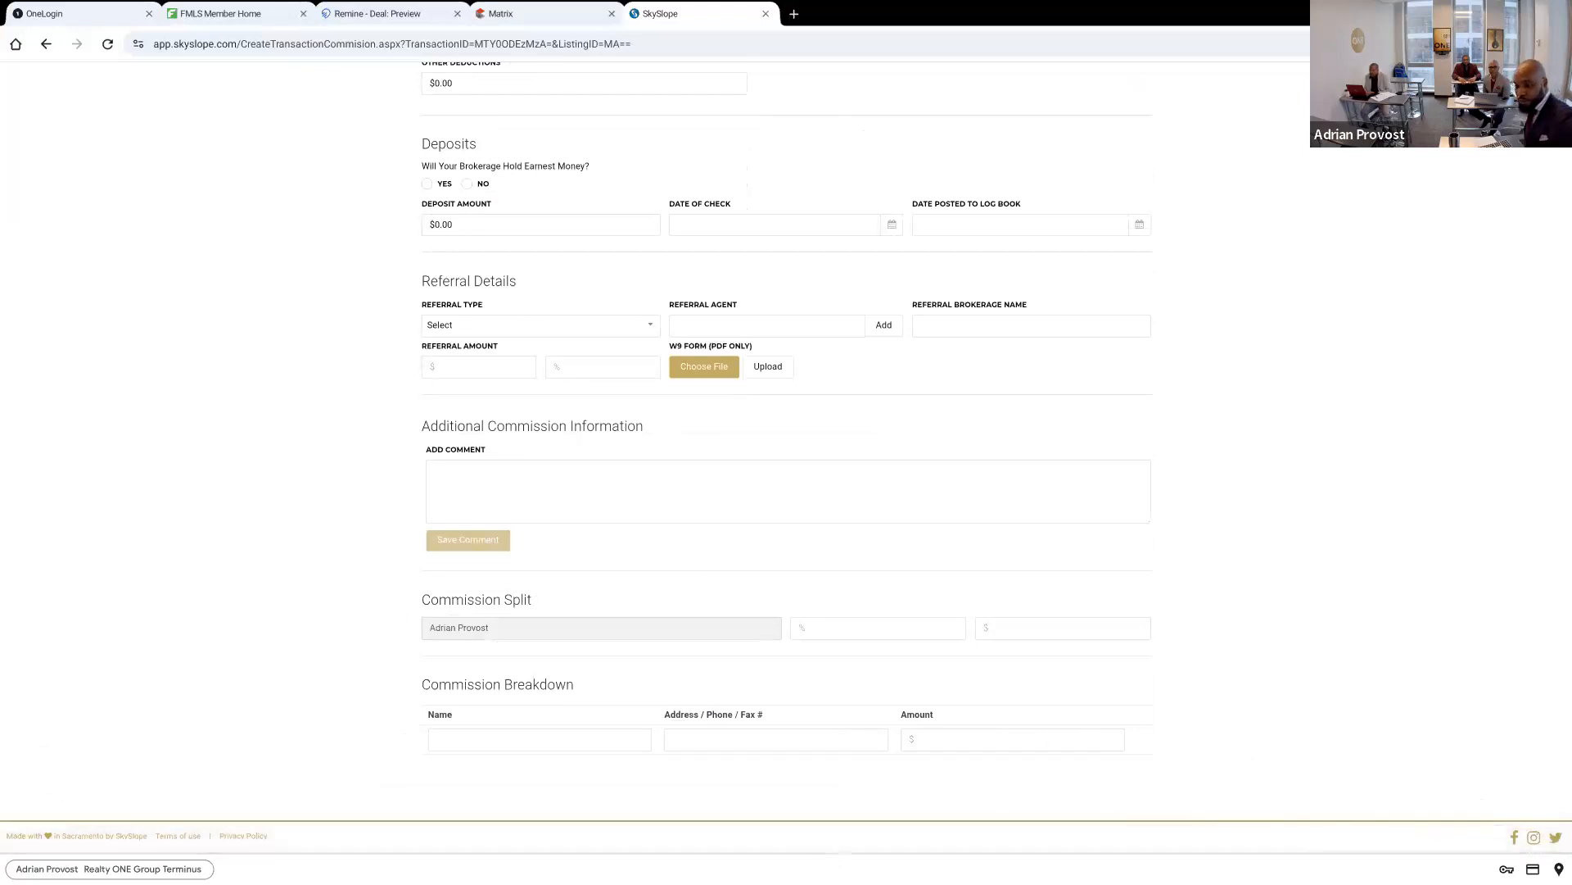
pyautogui.scroll(5, 787, 459)
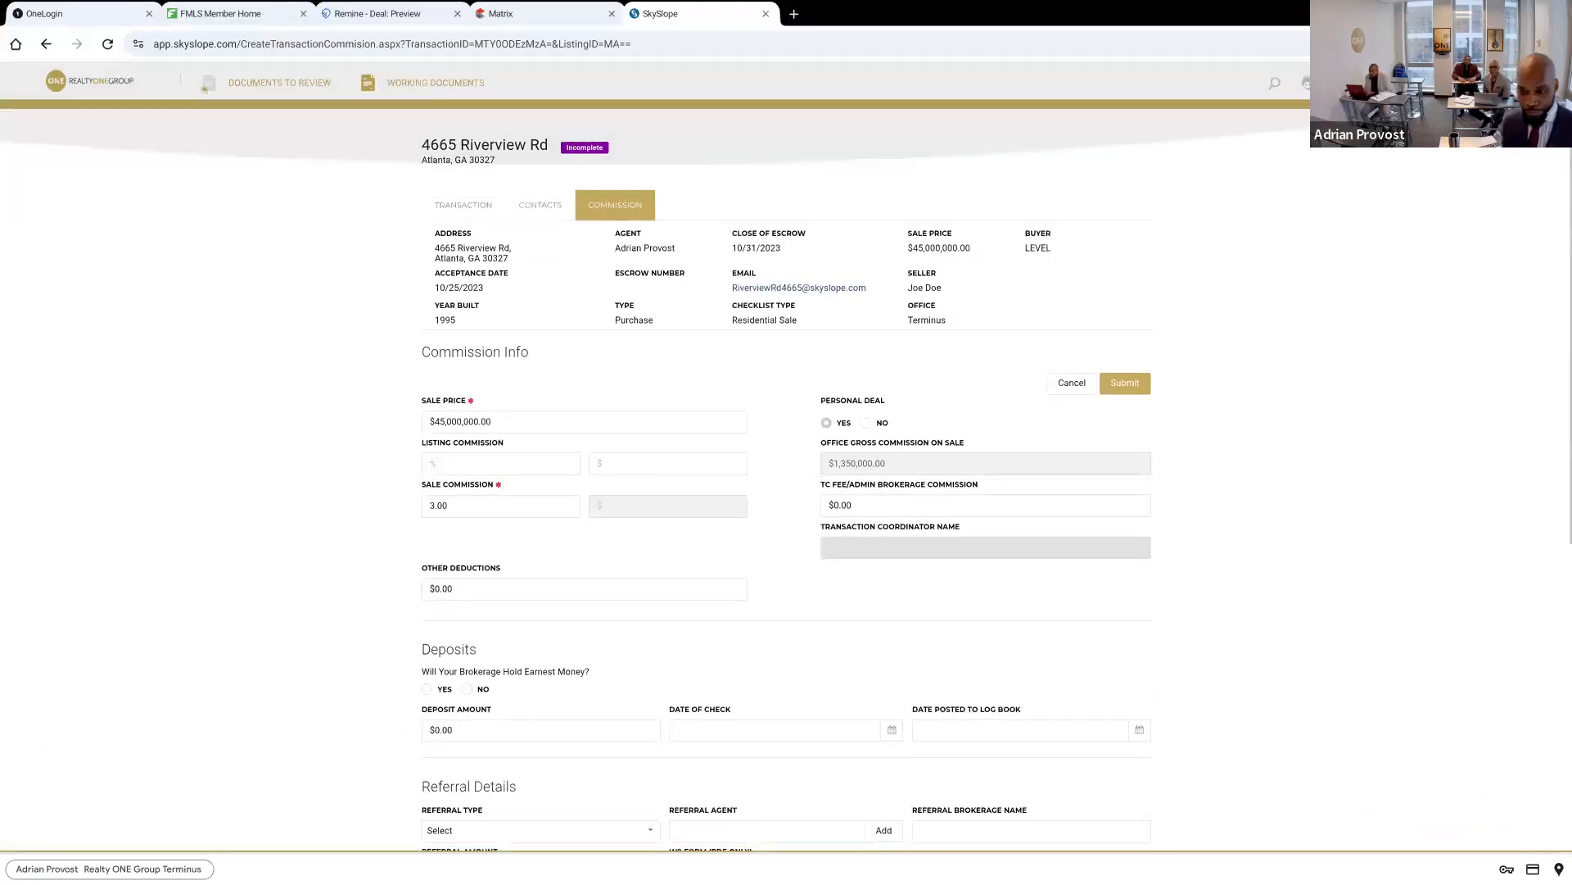
pyautogui.click(1125, 383)
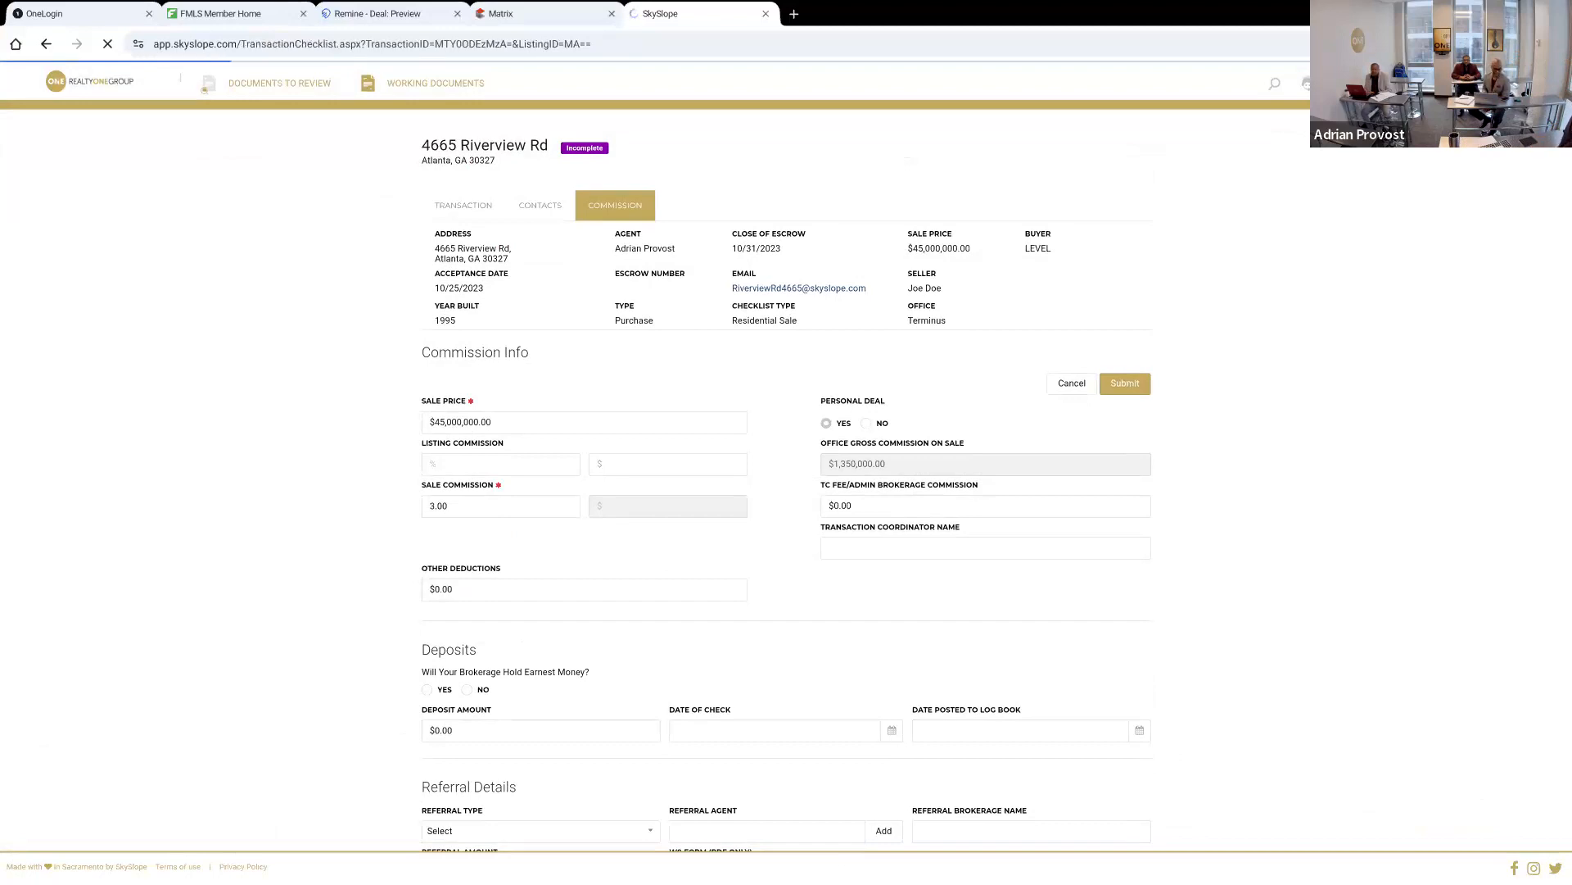
# Add and save the comment N/A on the Lead-Based Paint Exhibit in the sales documentation checklist
pyautogui.scroll(-5, 786, 492)
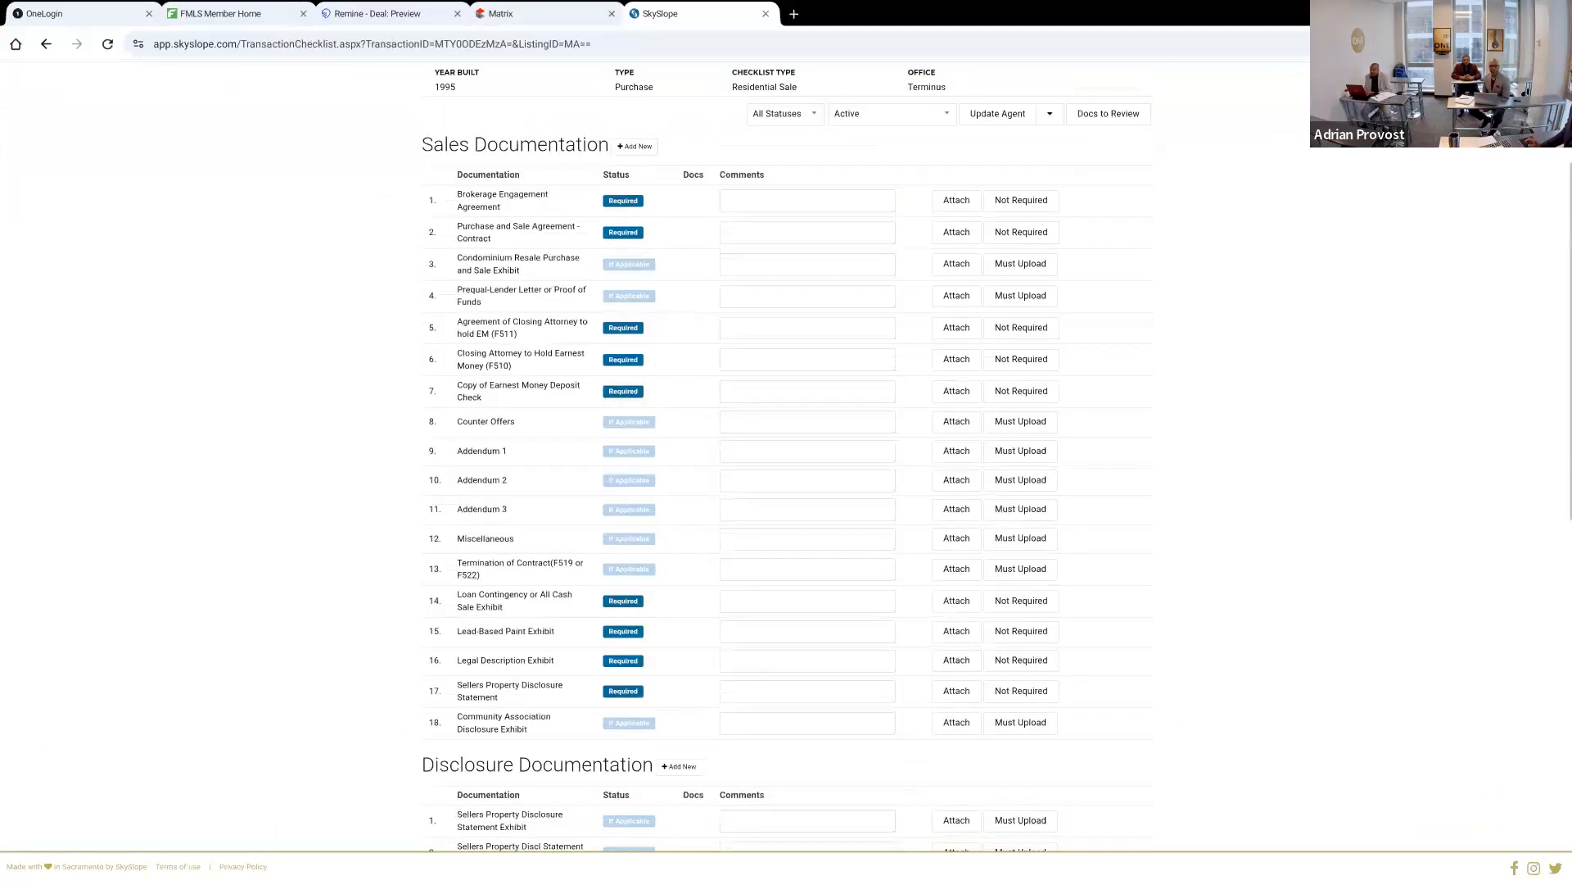
pyautogui.scroll(-3, 277, 344)
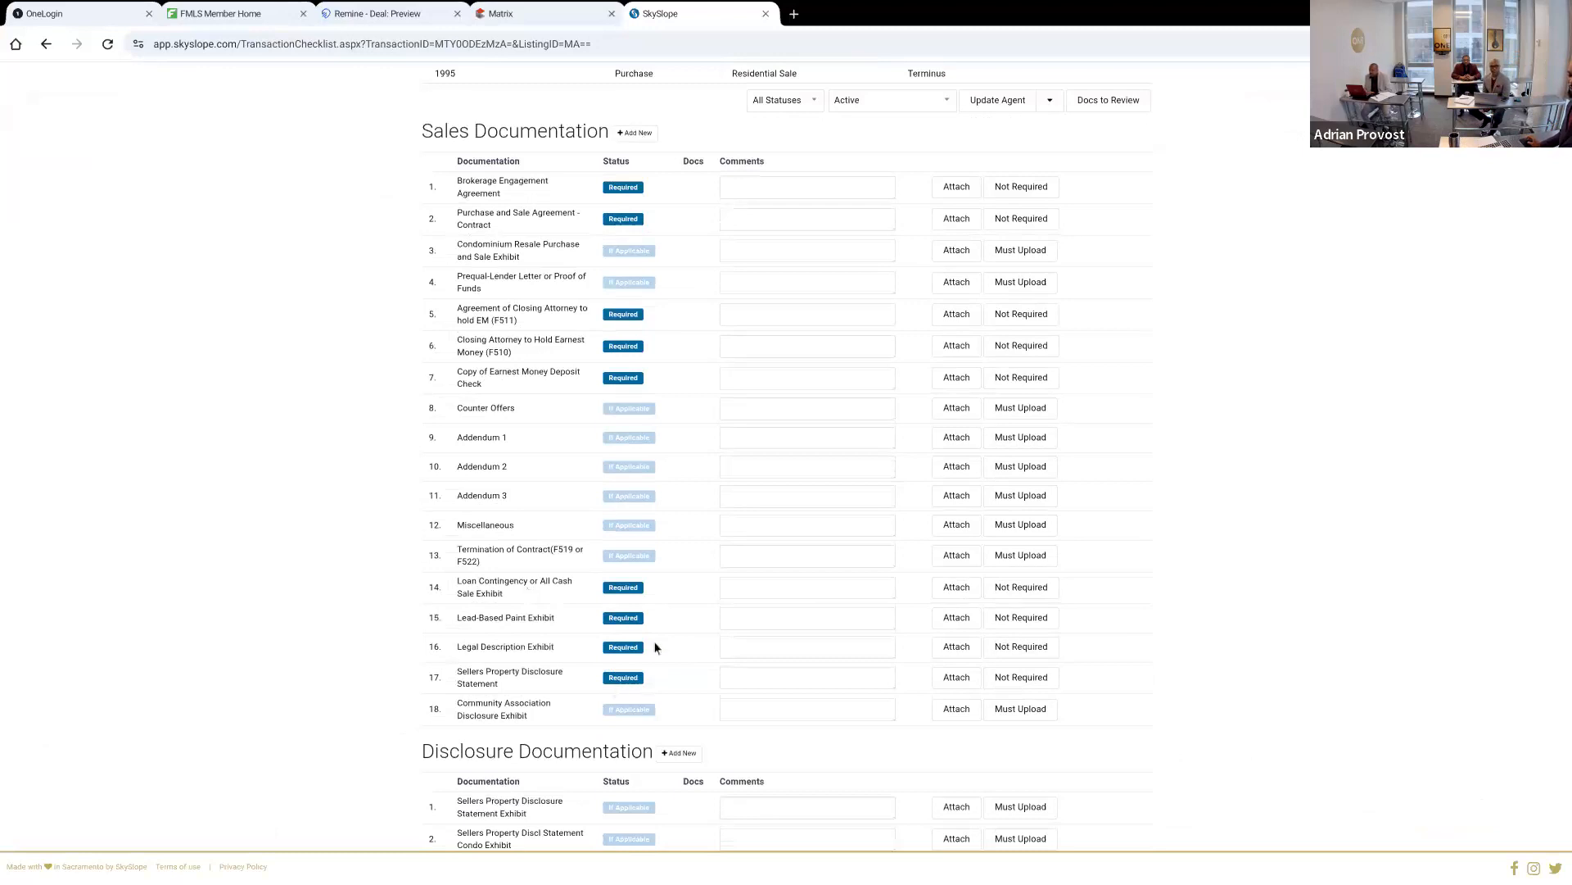
pyautogui.click(823, 619)
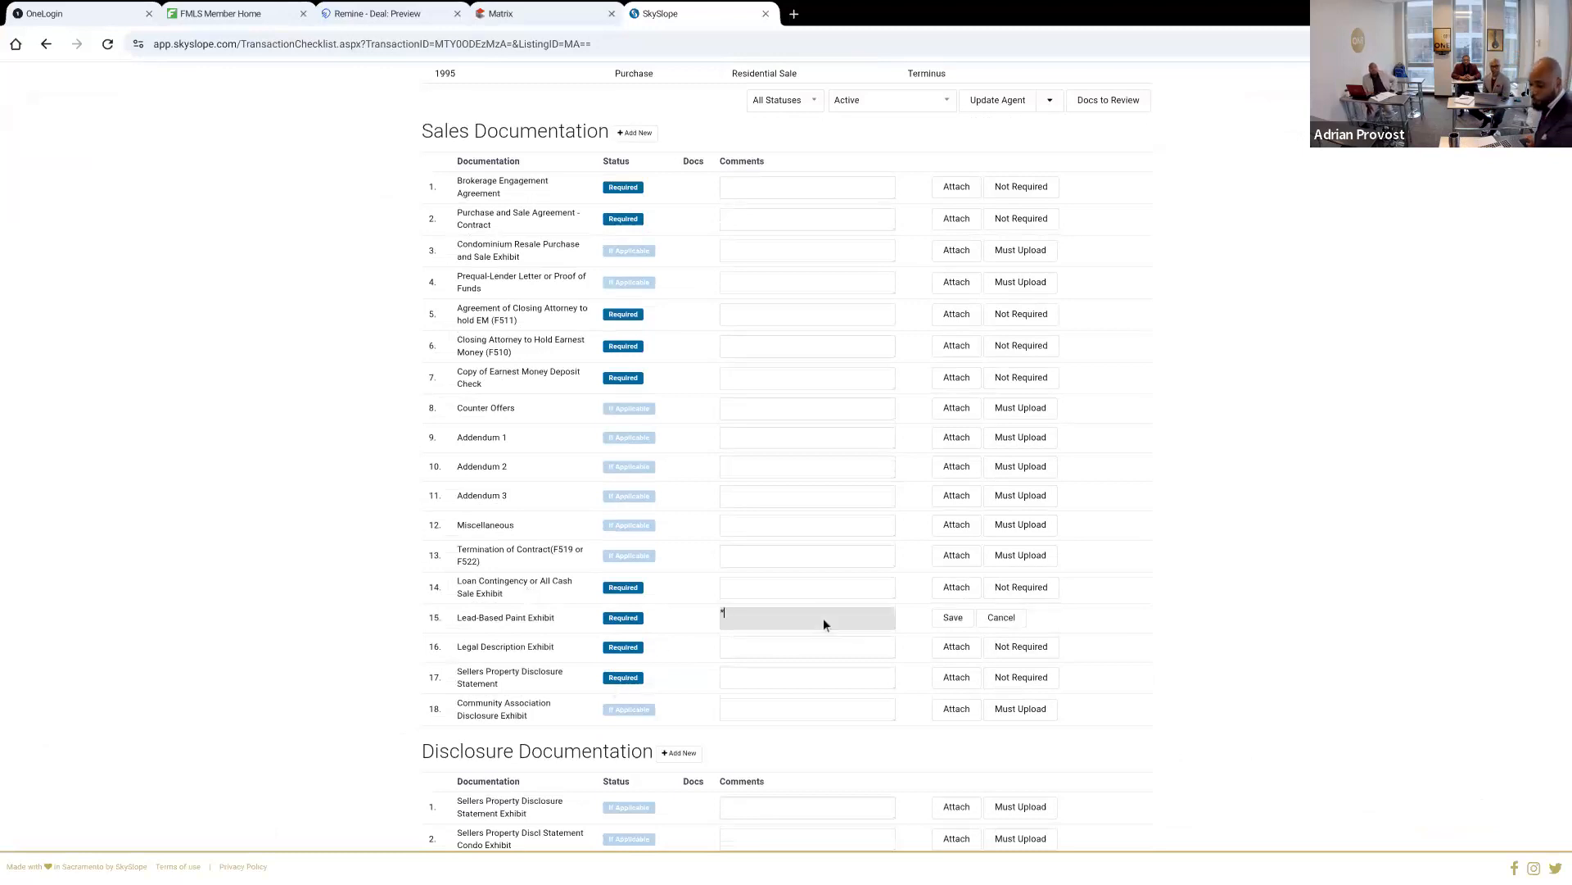
pyautogui.click(725, 616)
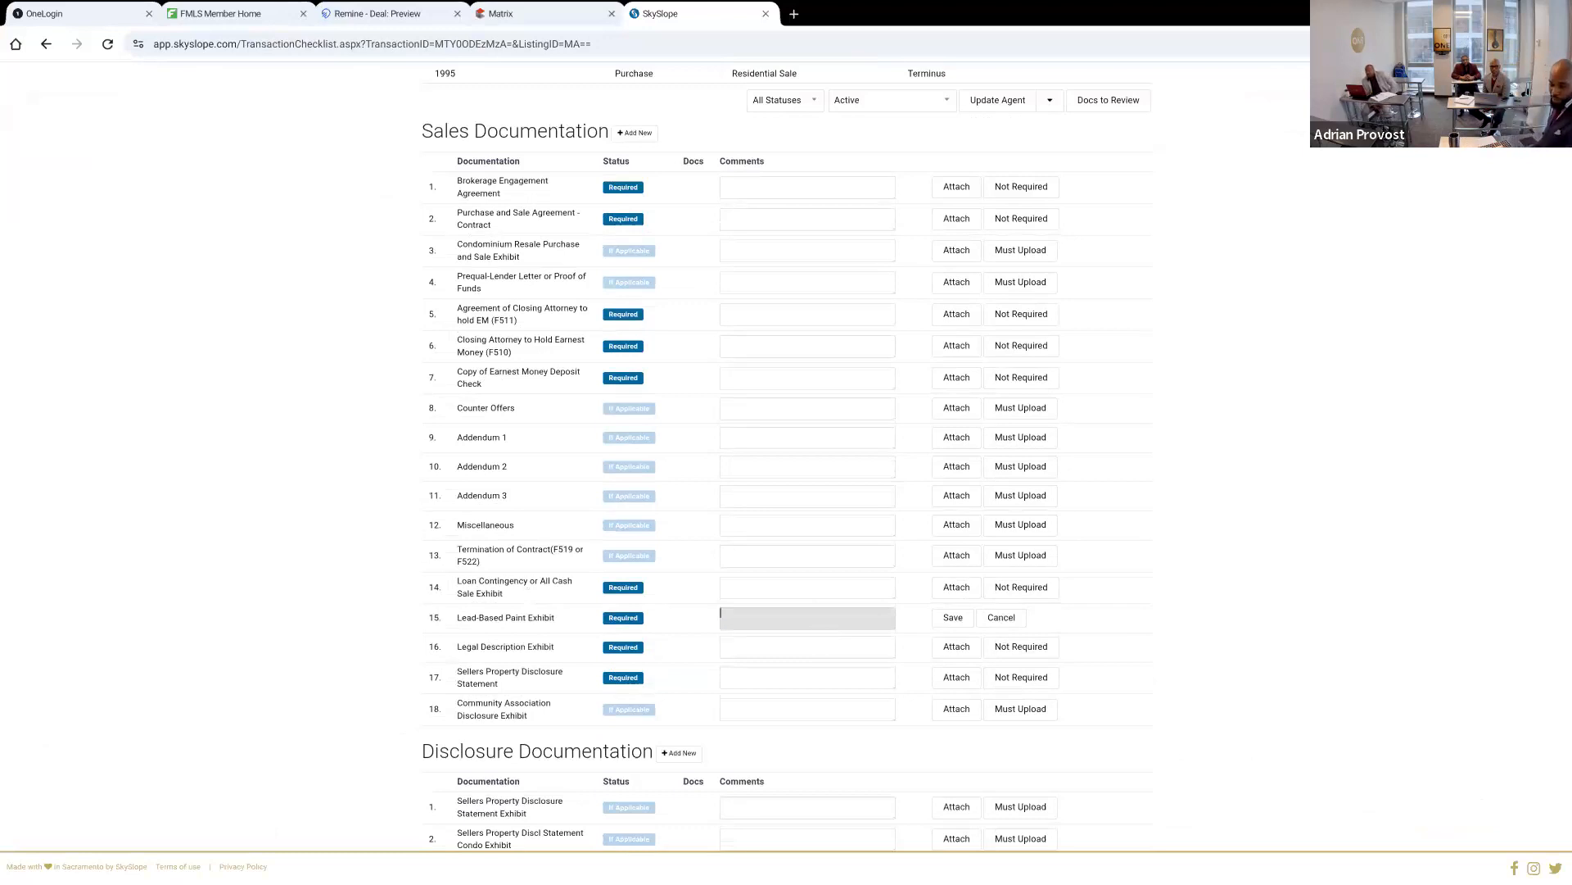
pyautogui.write('N/')
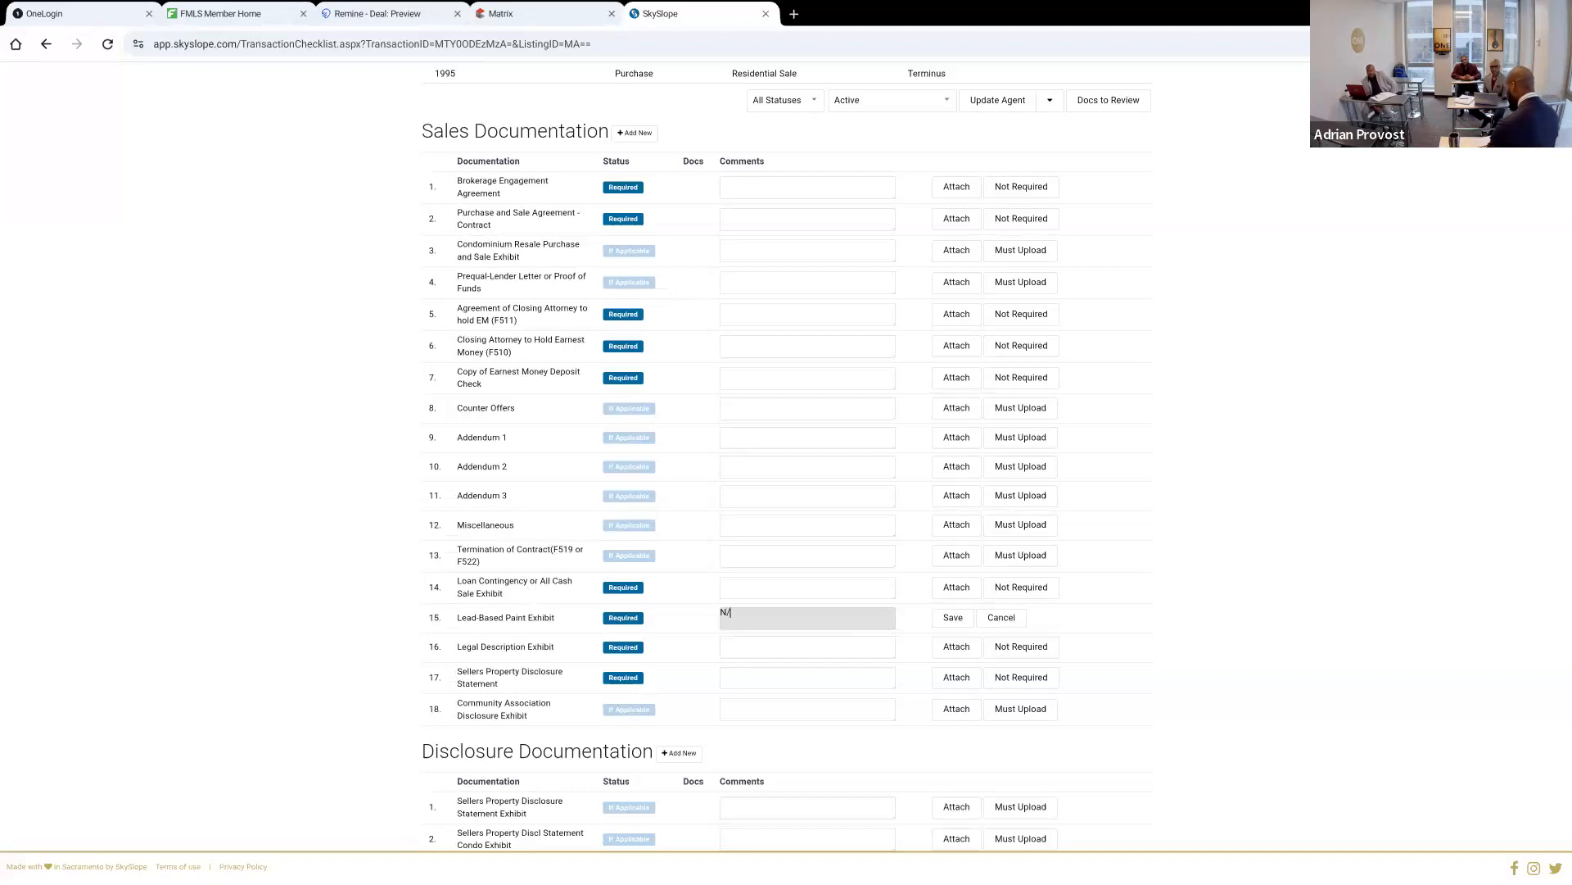
pyautogui.write('A')
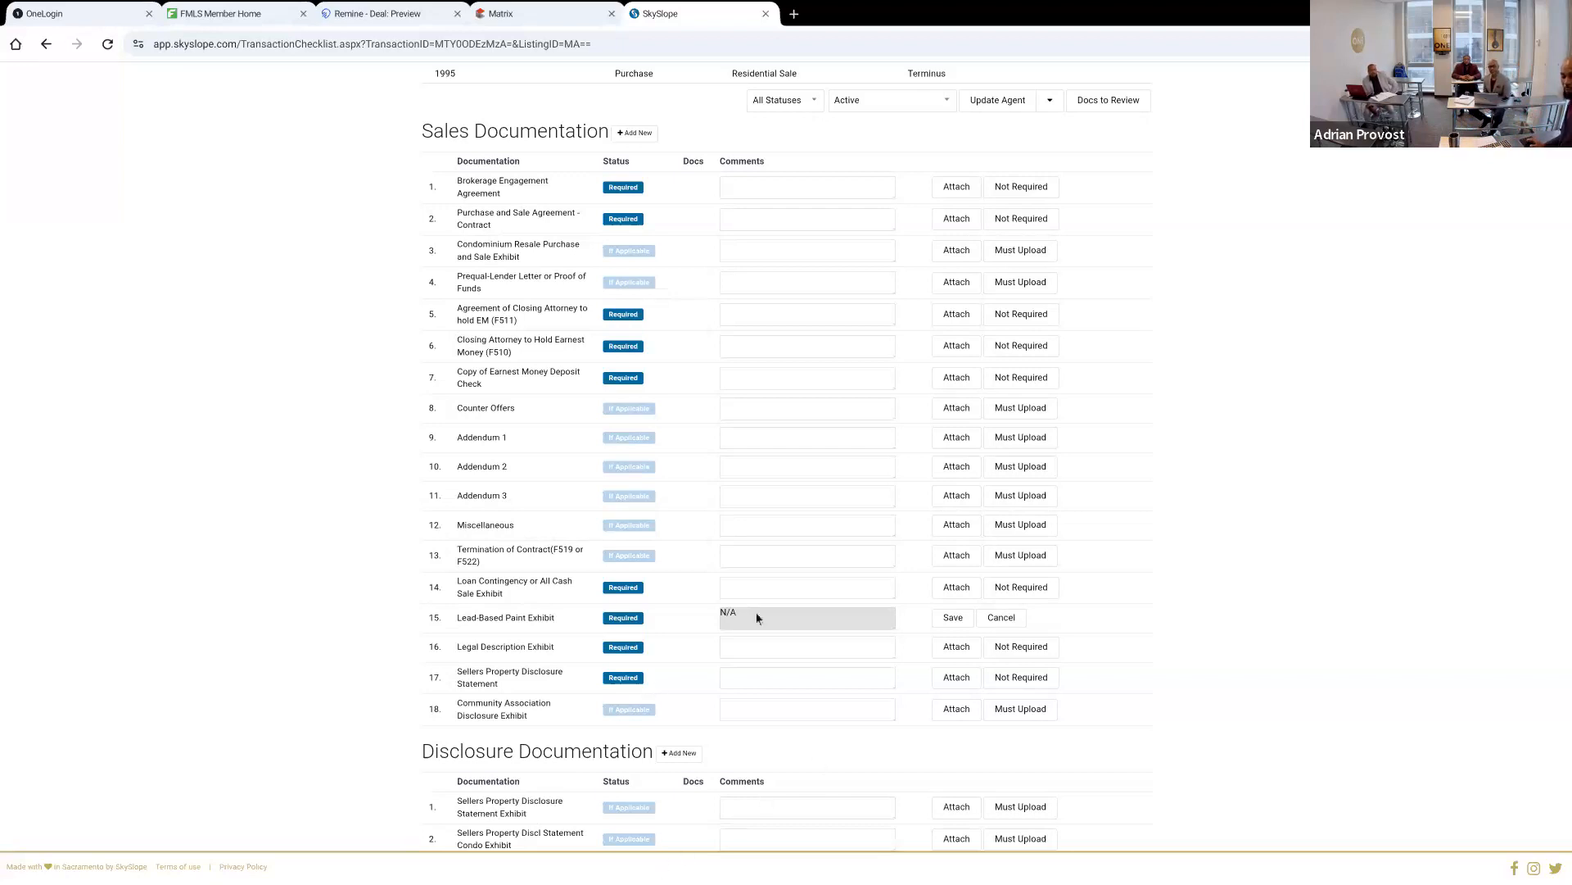
pyautogui.click(946, 617)
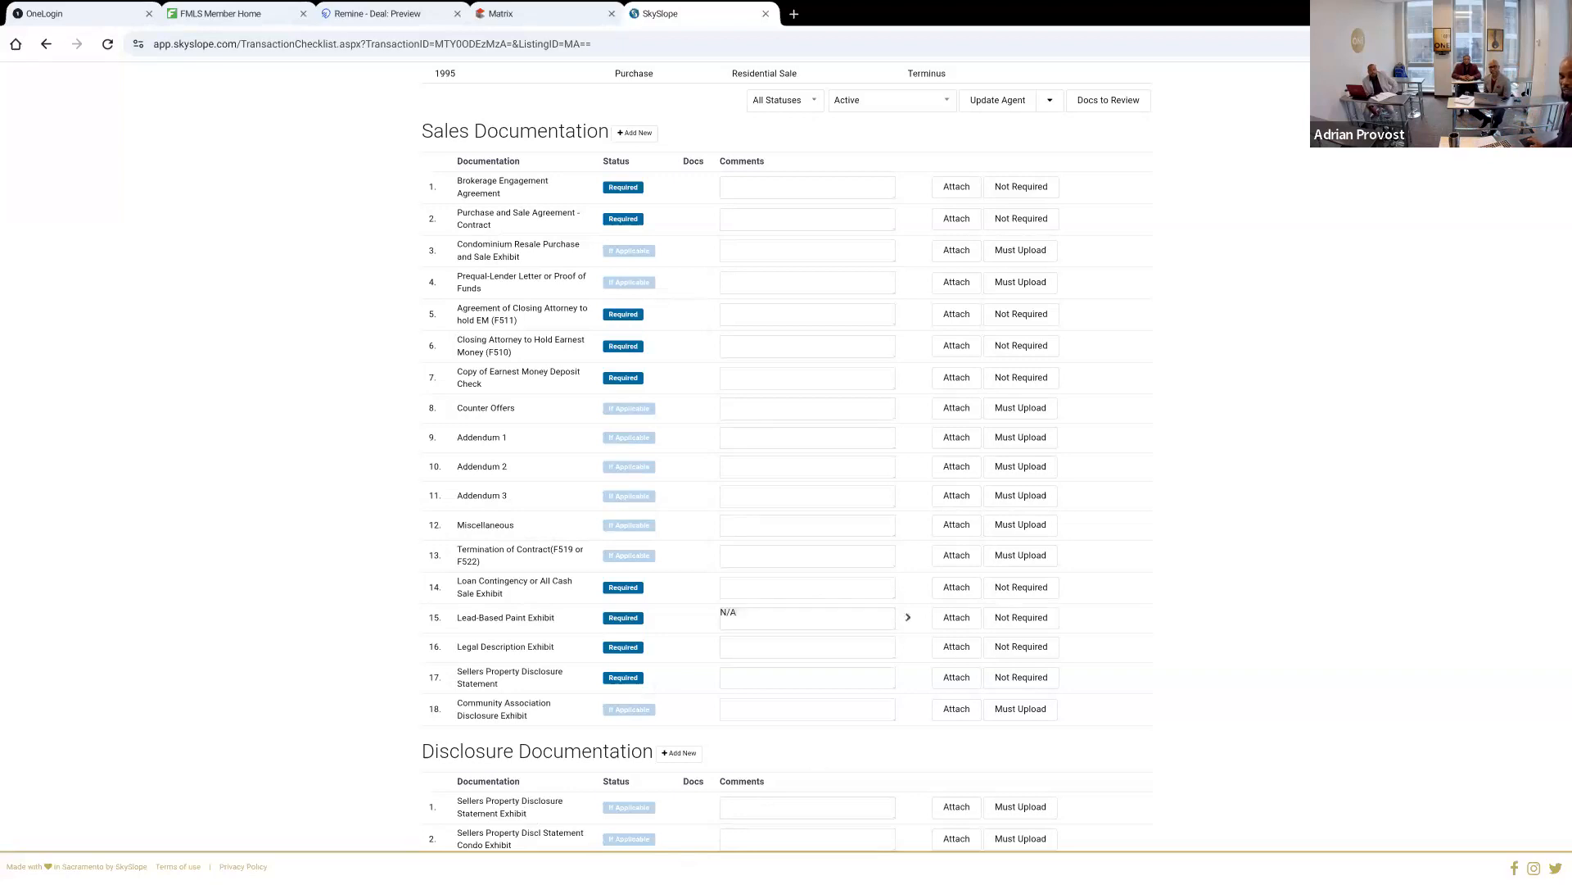
pyautogui.scroll(3, 1107, 334)
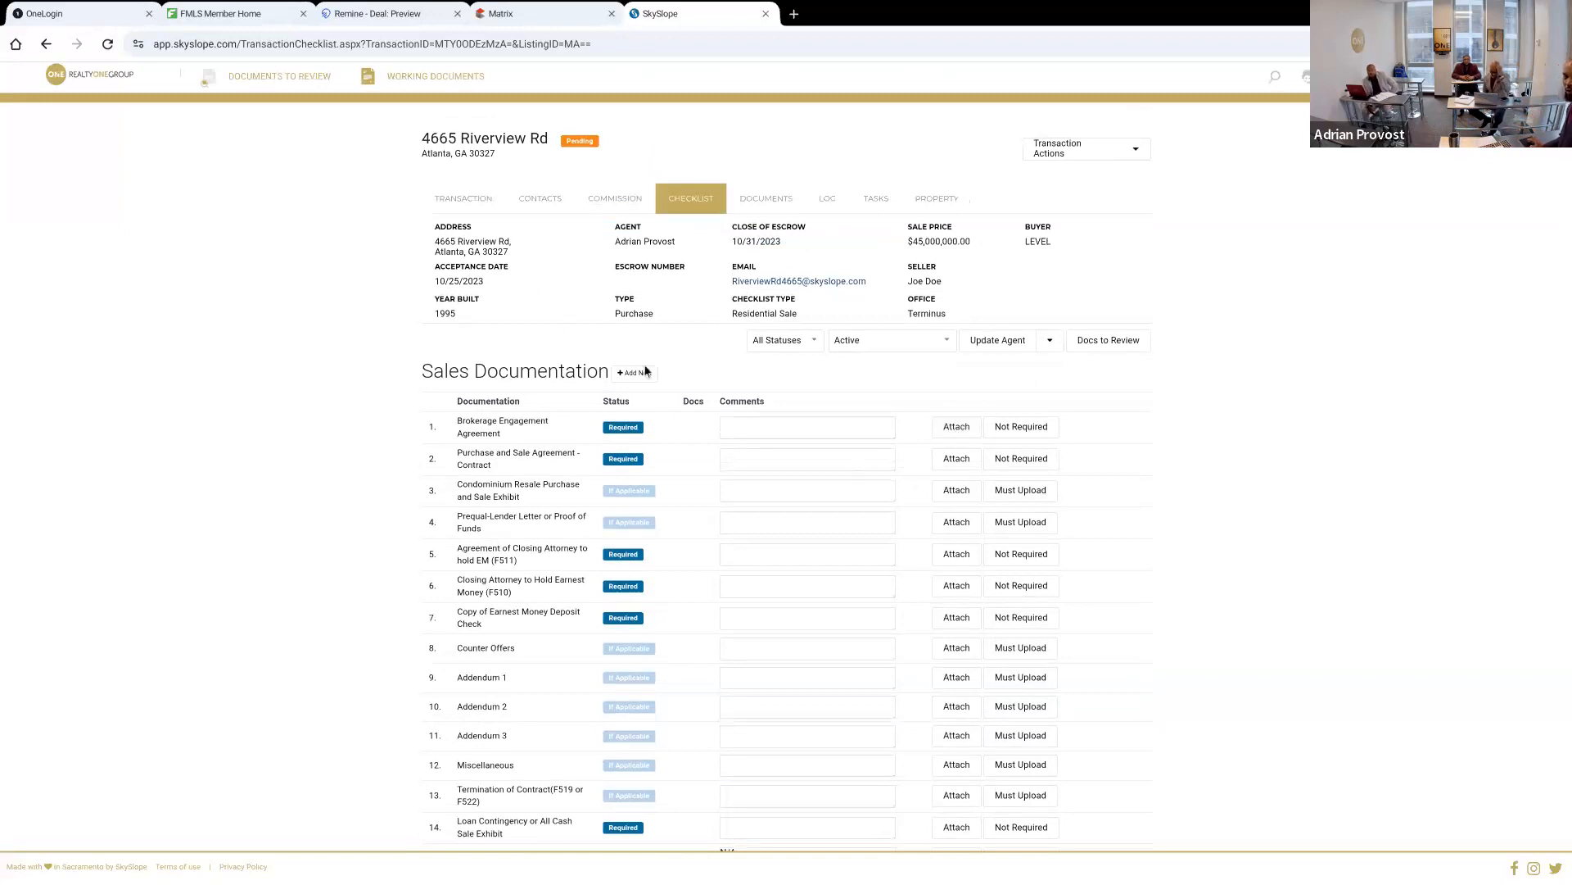
pyautogui.click(750, 193)
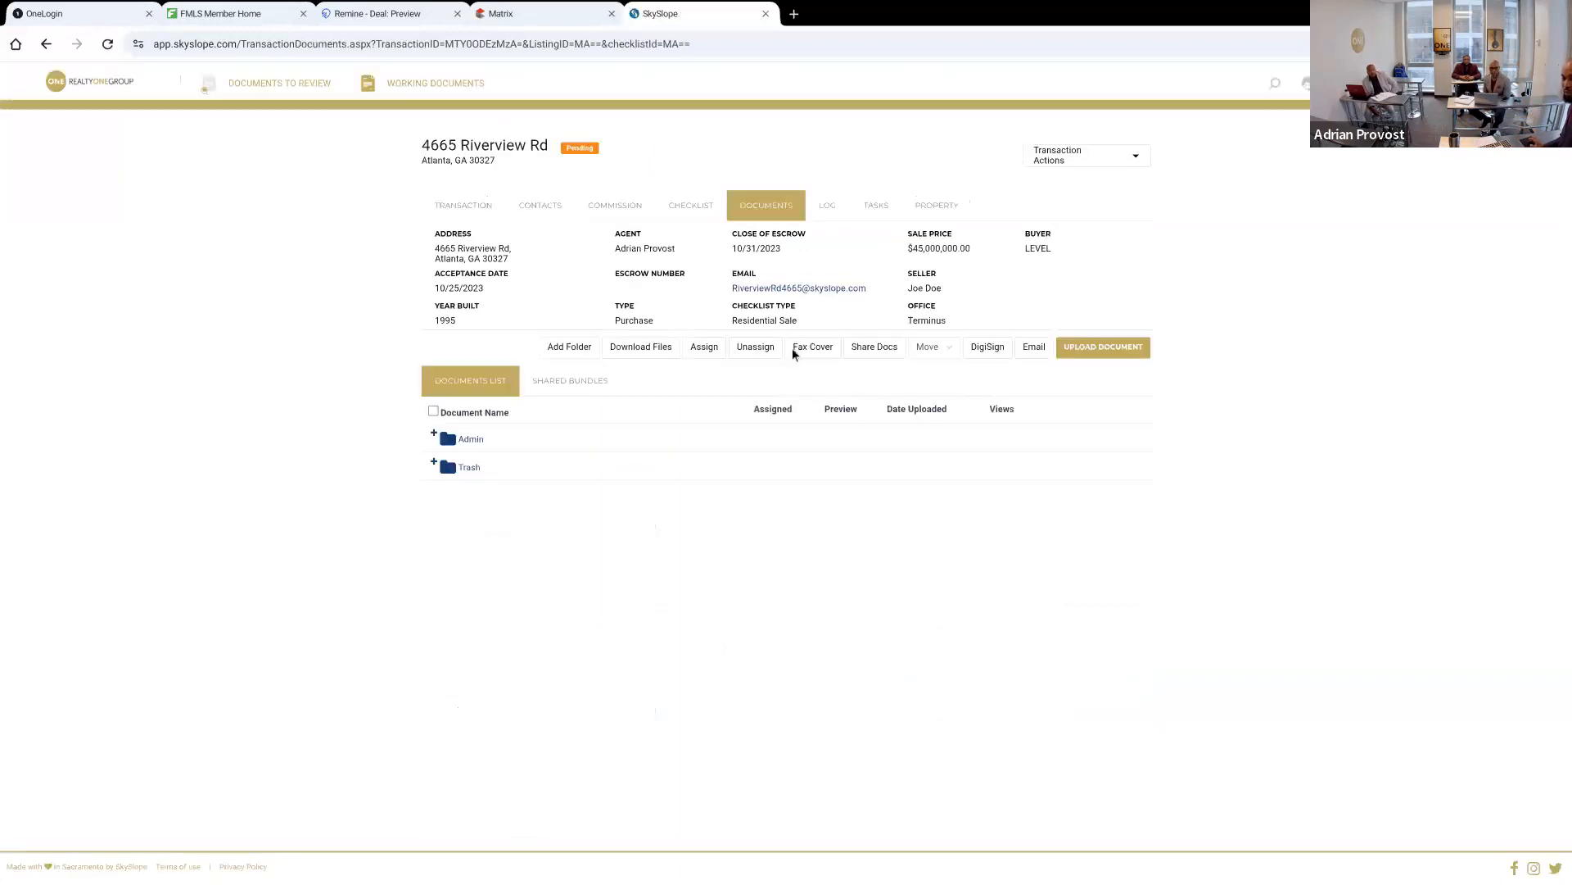
# Upload RW.pdf from the local files to the transaction's documents and dismiss the custom folders announcement
pyautogui.click(1092, 358)
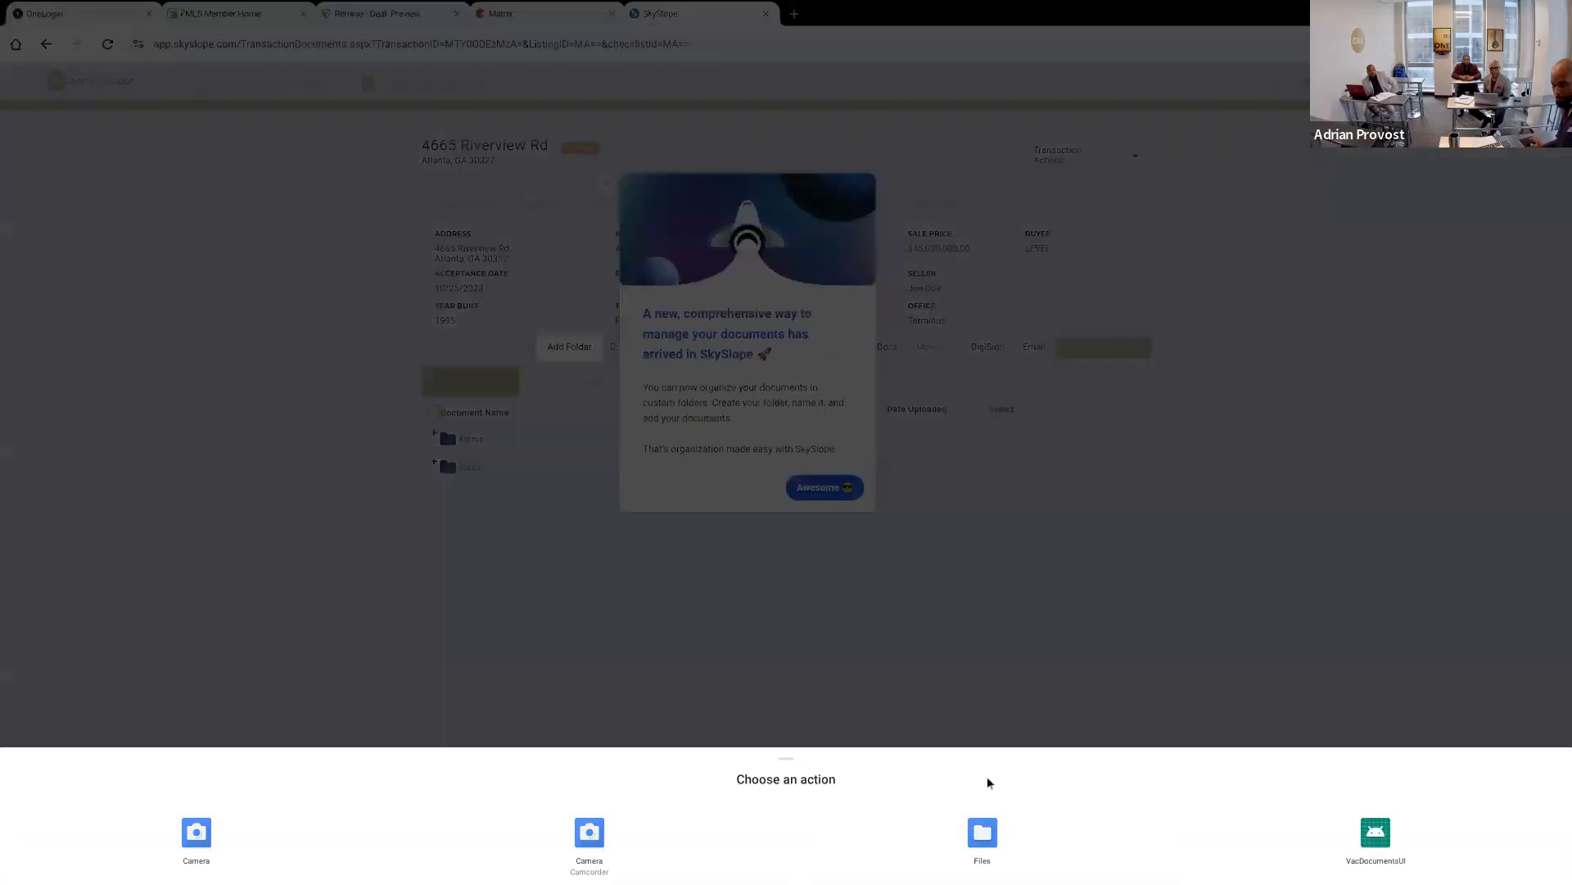
pyautogui.click(983, 832)
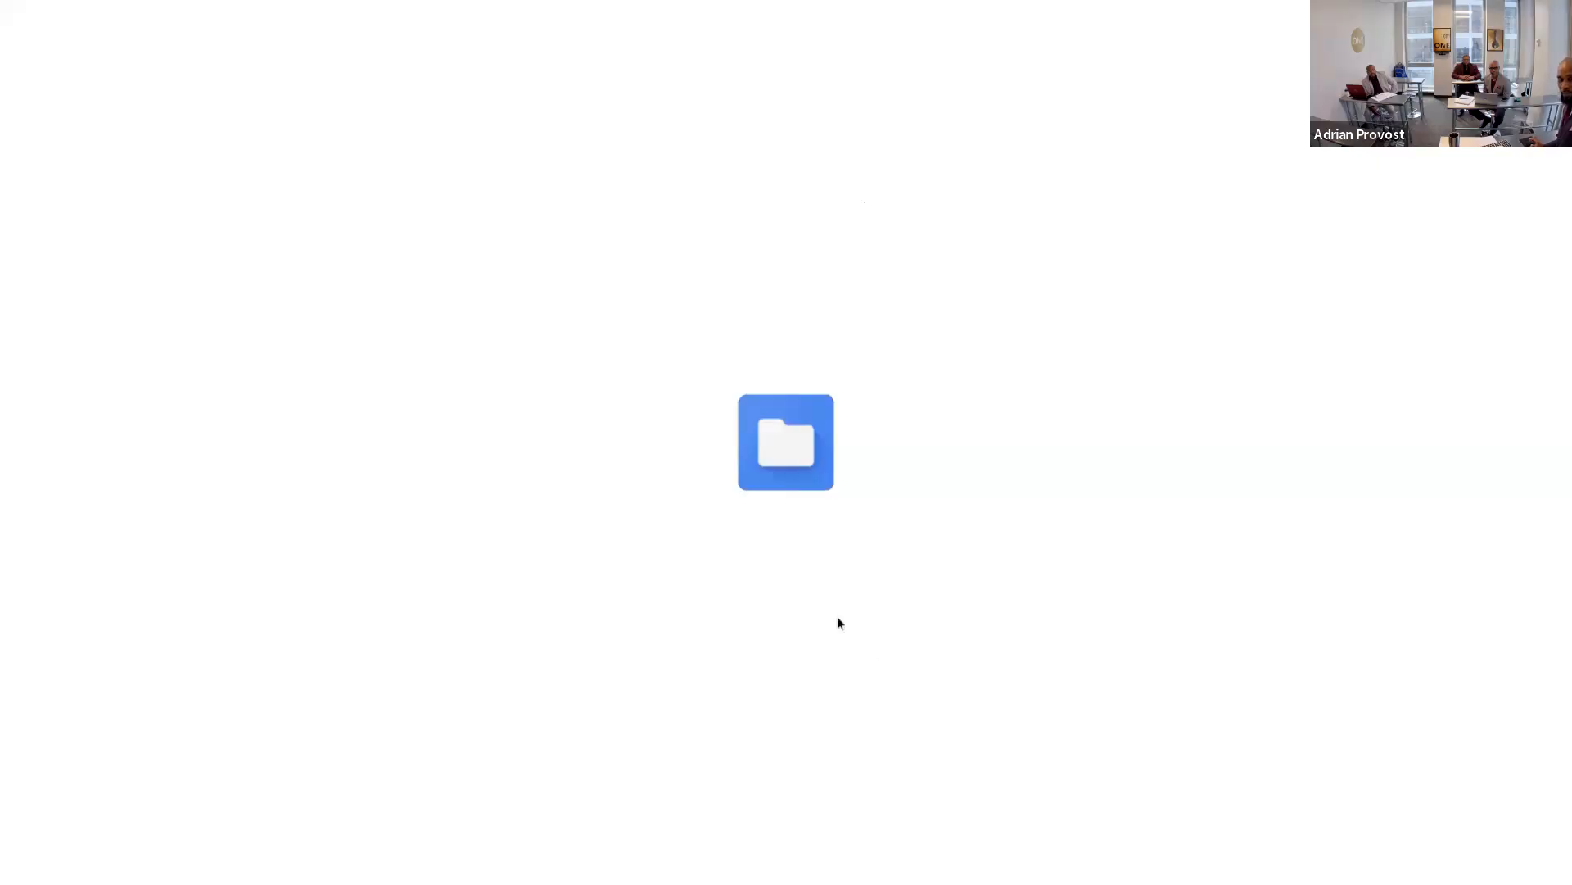
pyautogui.click(105, 243)
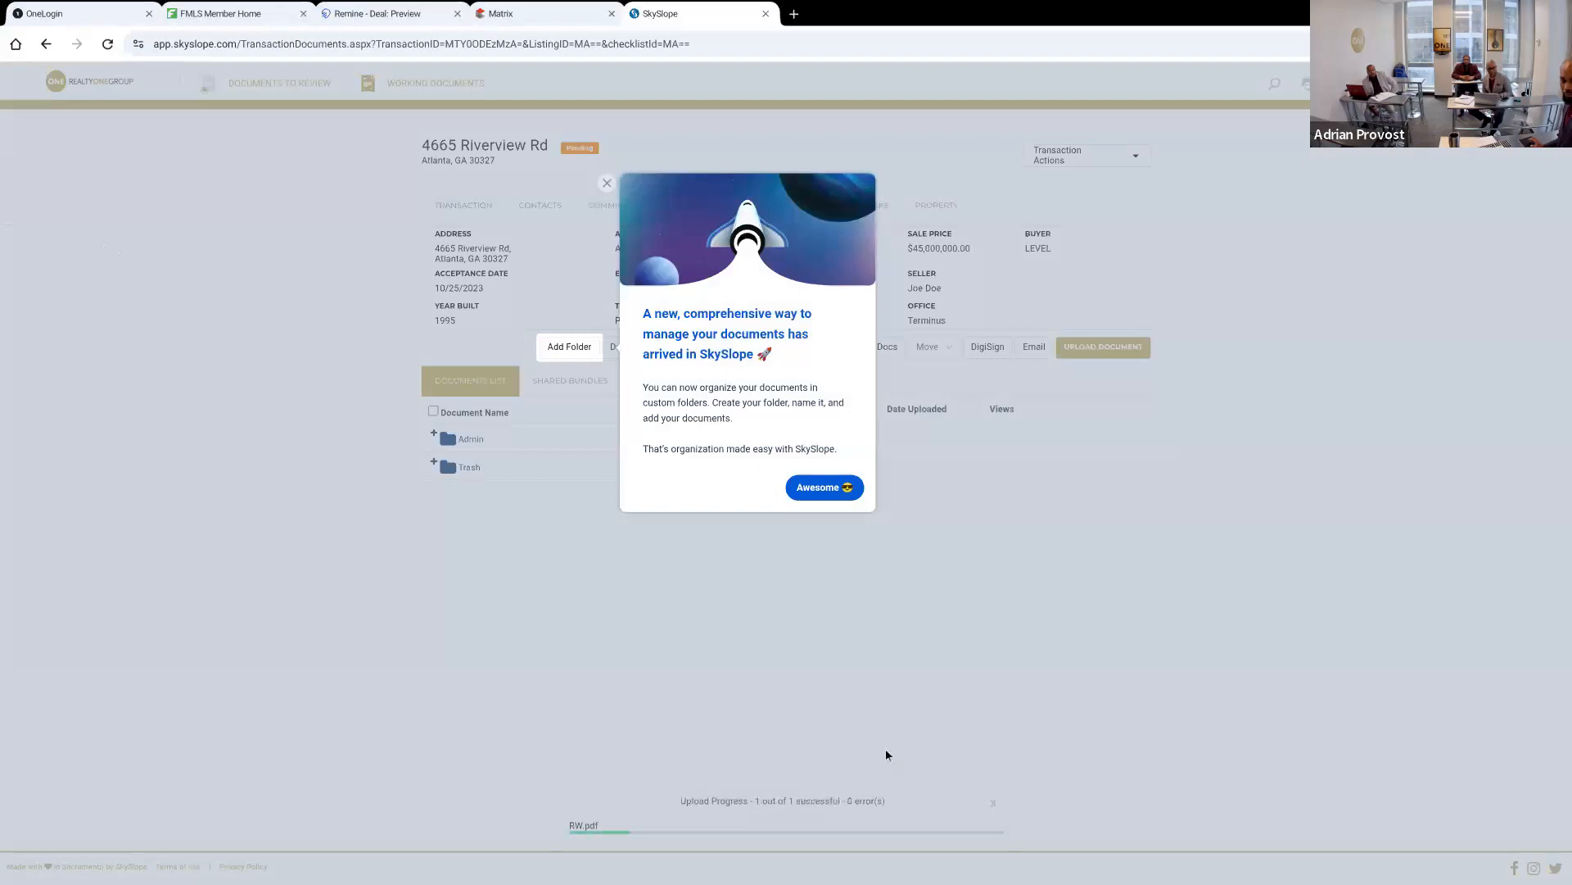
pyautogui.click(824, 487)
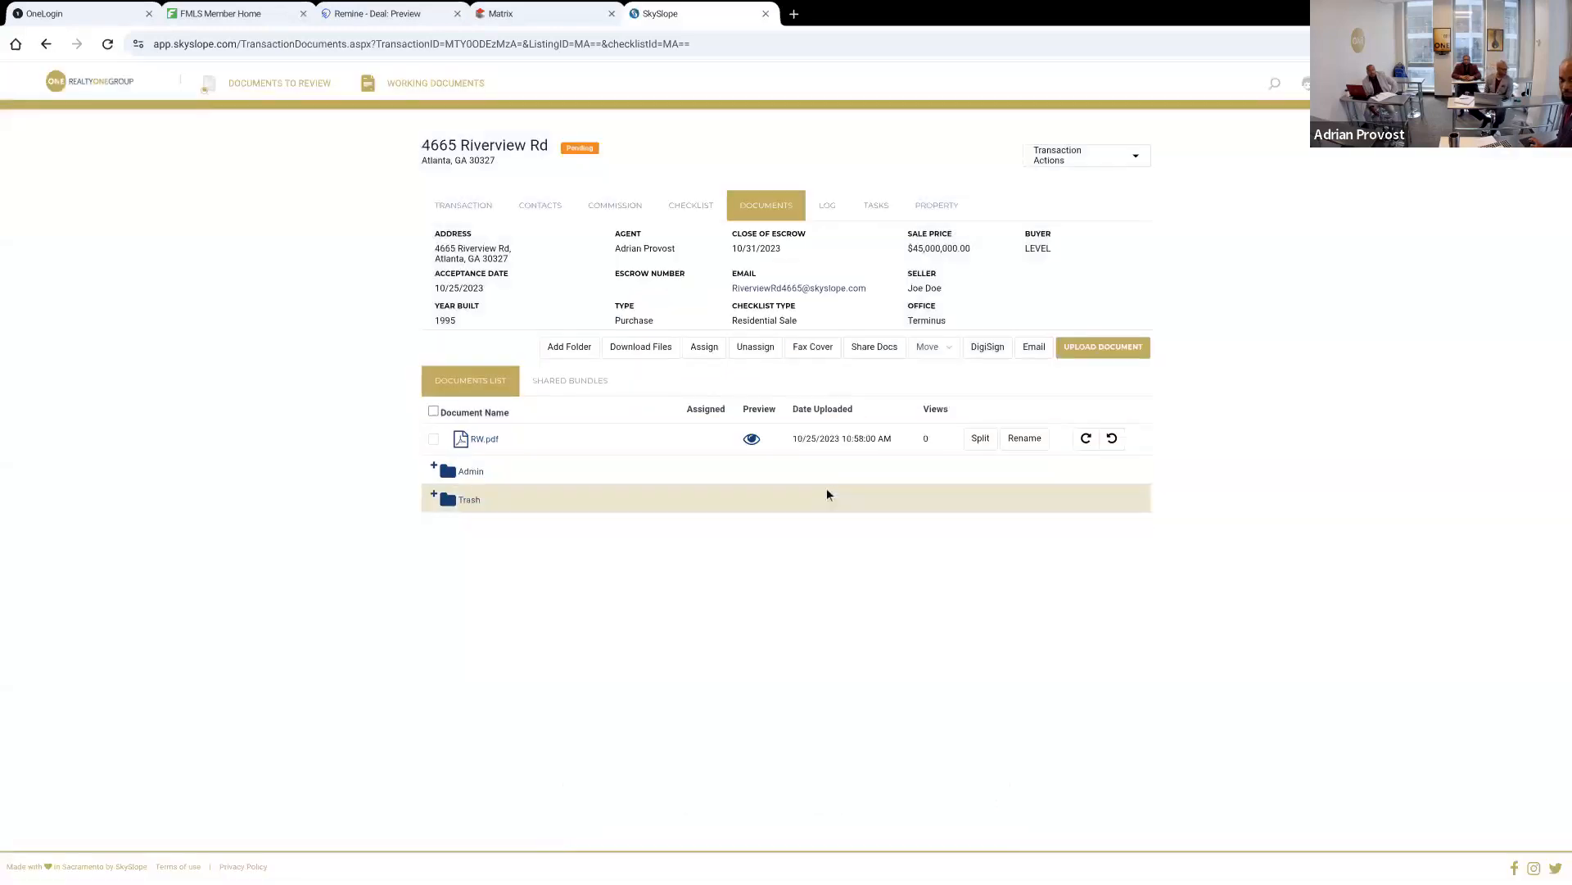
pyautogui.click(607, 441)
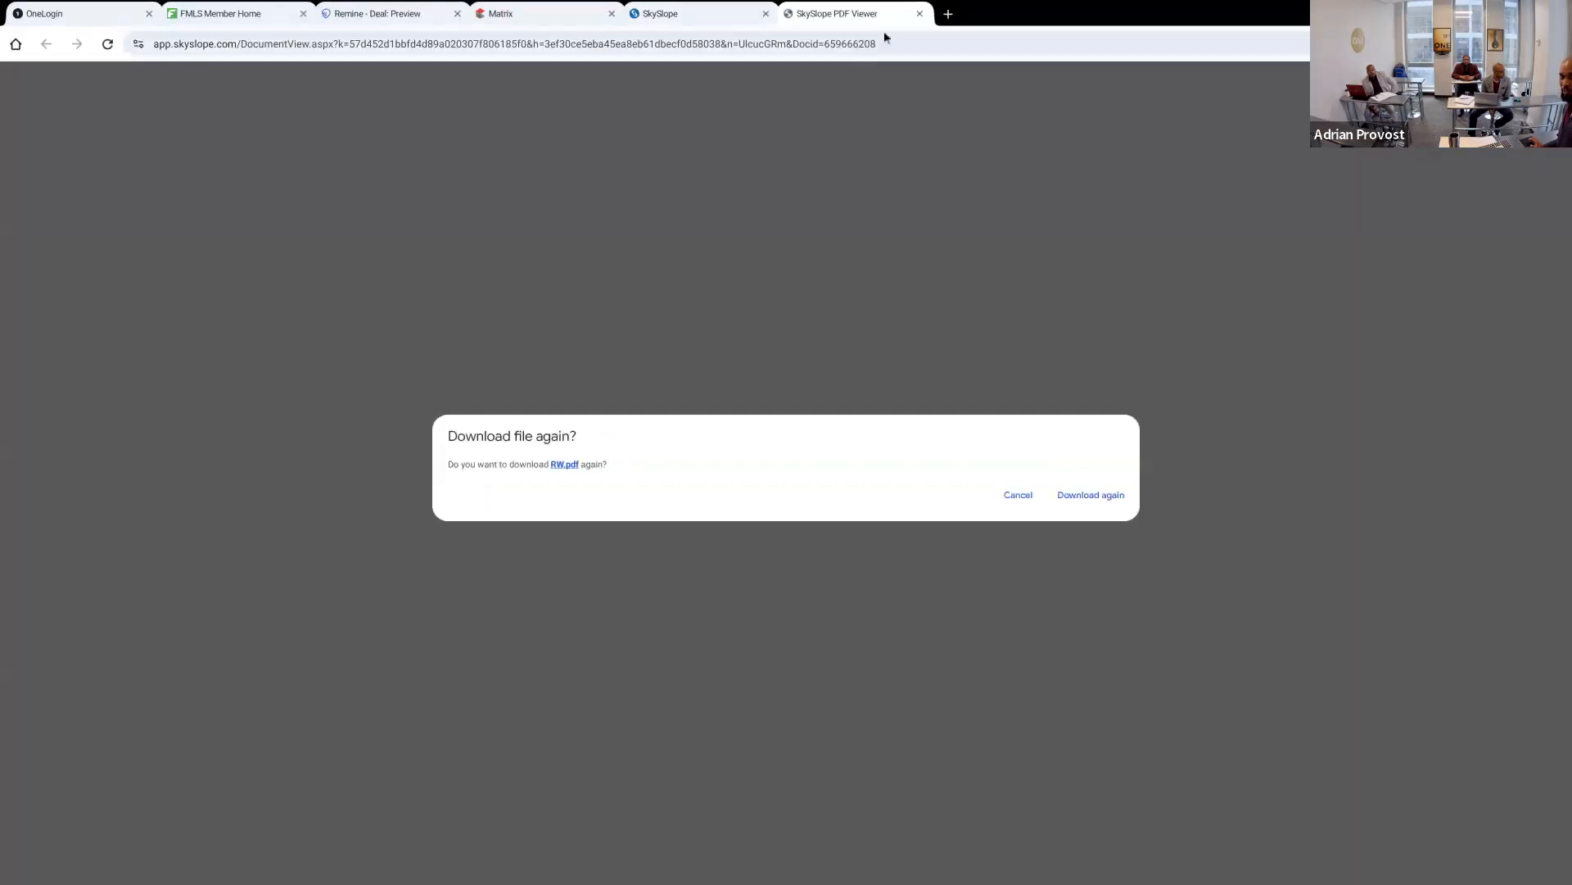
pyautogui.click(920, 13)
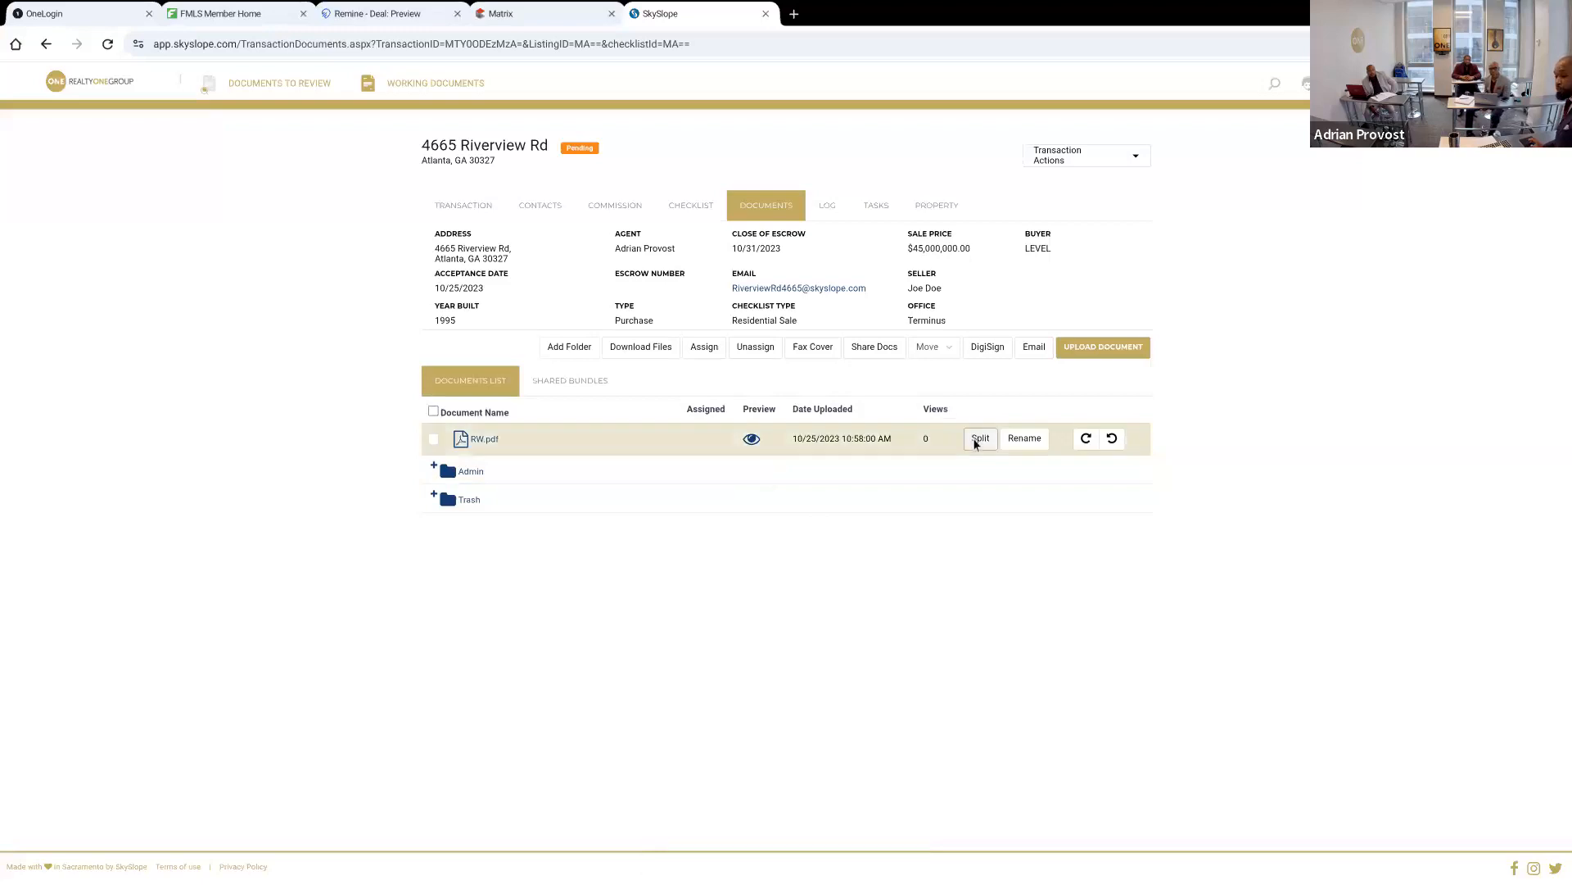
# Start splitting RW.pdf and name the first new document Purchase and Sale Agreement - Contract
pyautogui.click(976, 440)
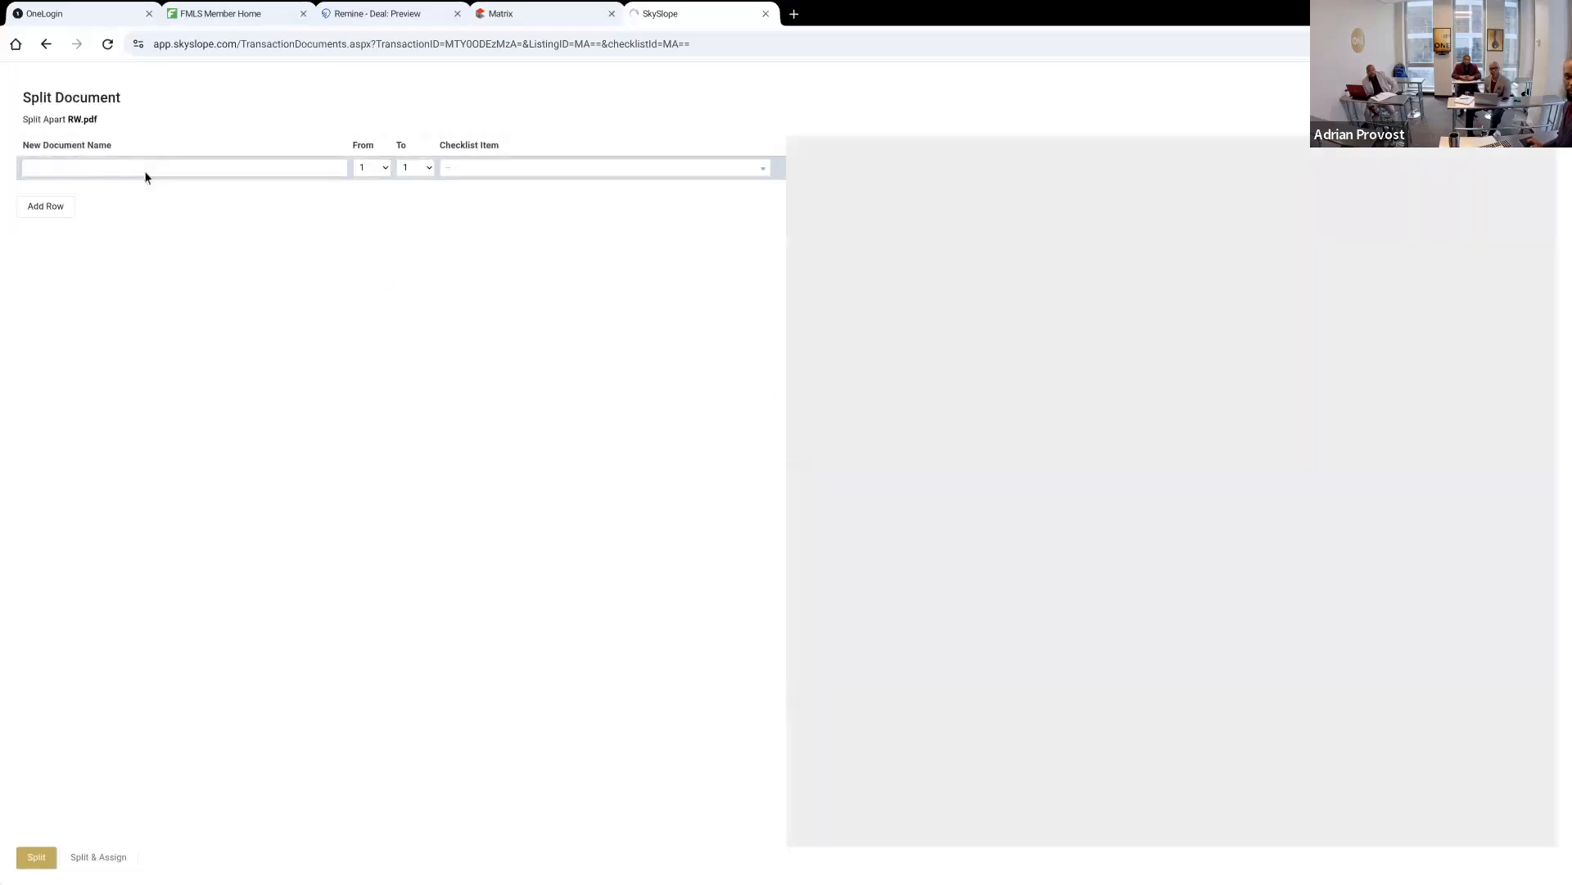
pyautogui.click(144, 170)
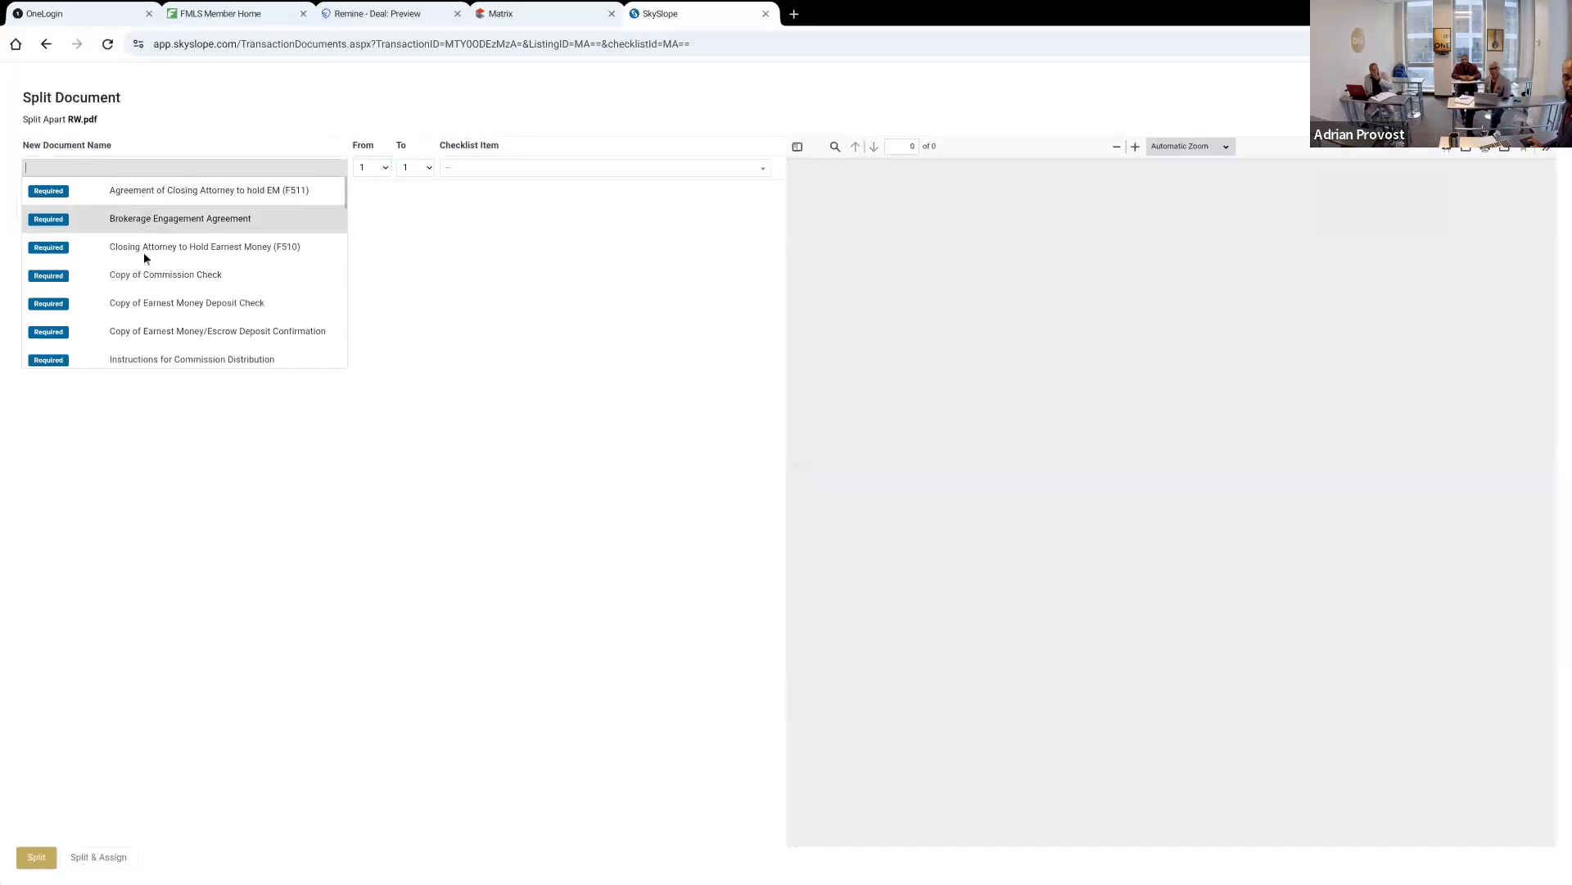
pyautogui.scroll(-2, 146, 269)
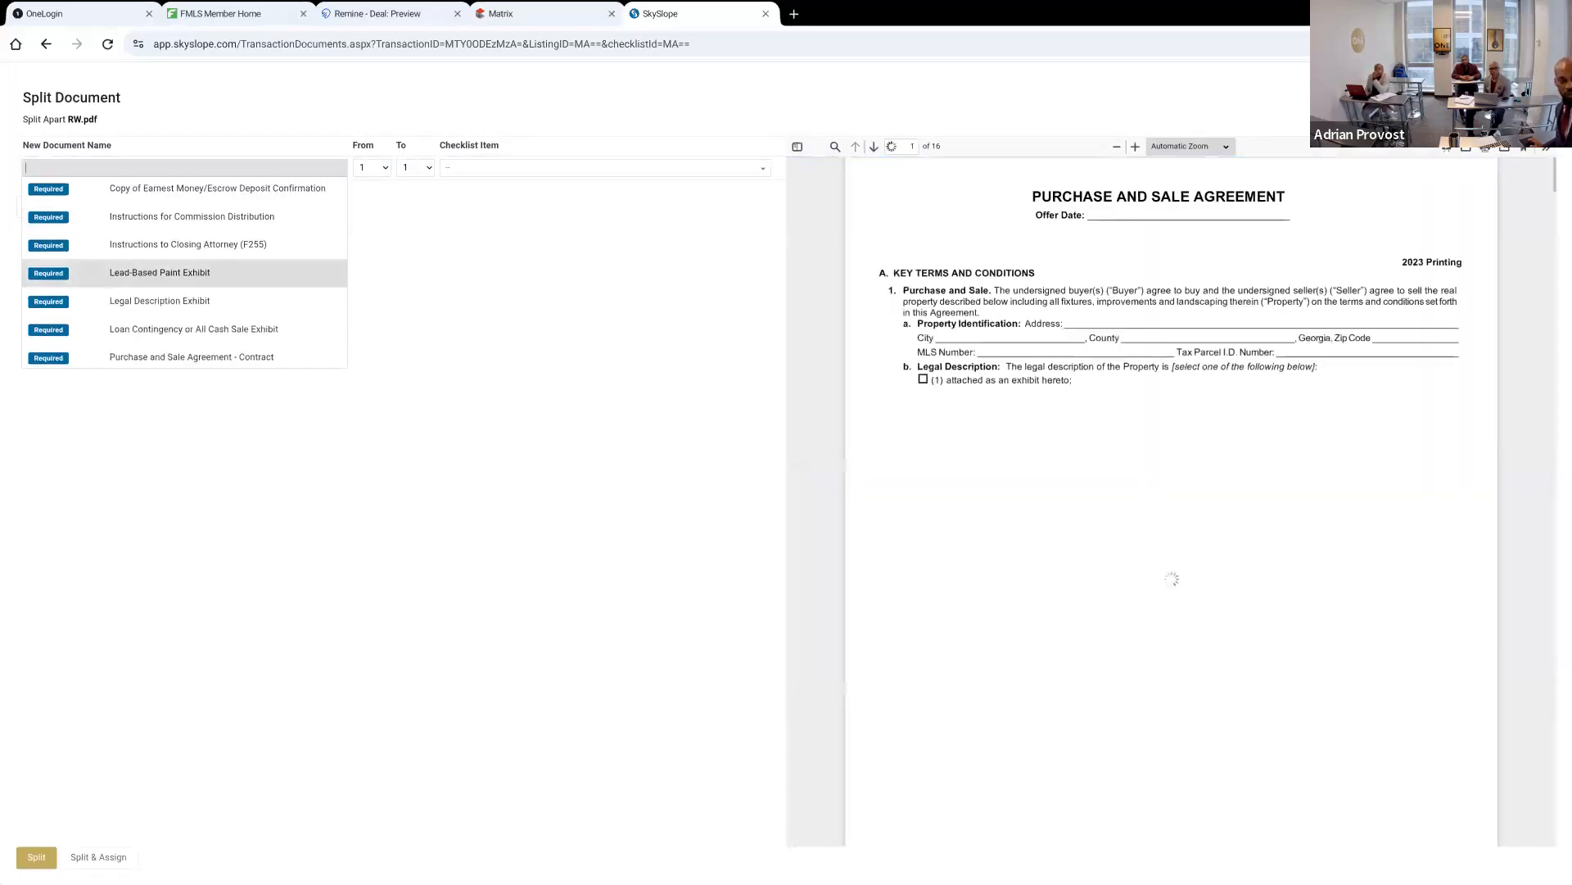
pyautogui.scroll(-2, 158, 275)
pyautogui.click(158, 275)
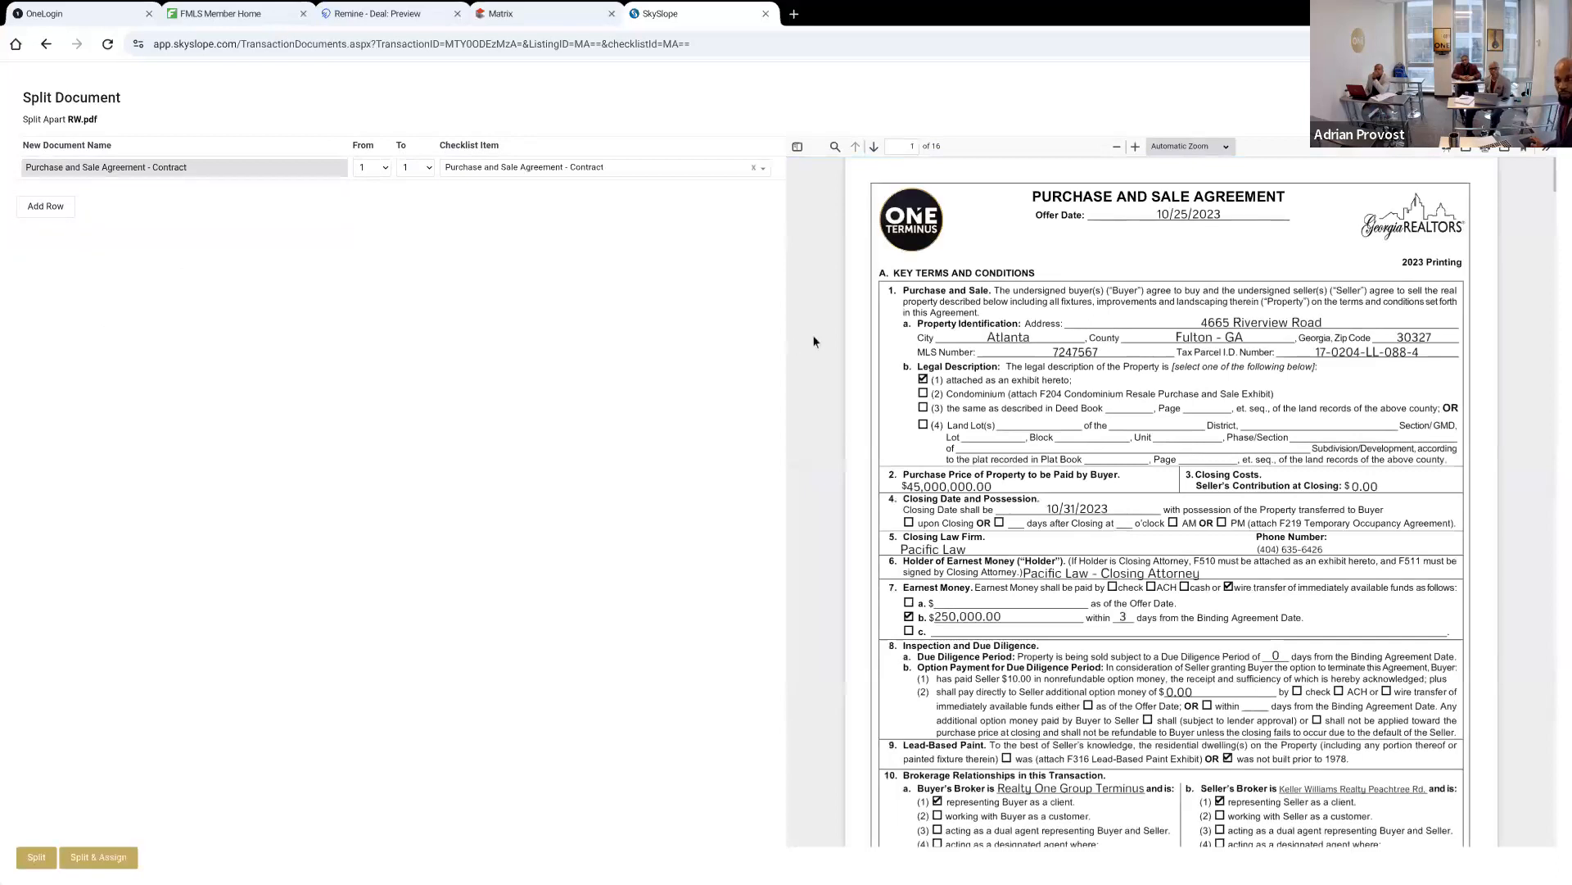
# Check where the purchase agreement ends in the document preview and set its split range to pages 1 to 9
pyautogui.click(900, 357)
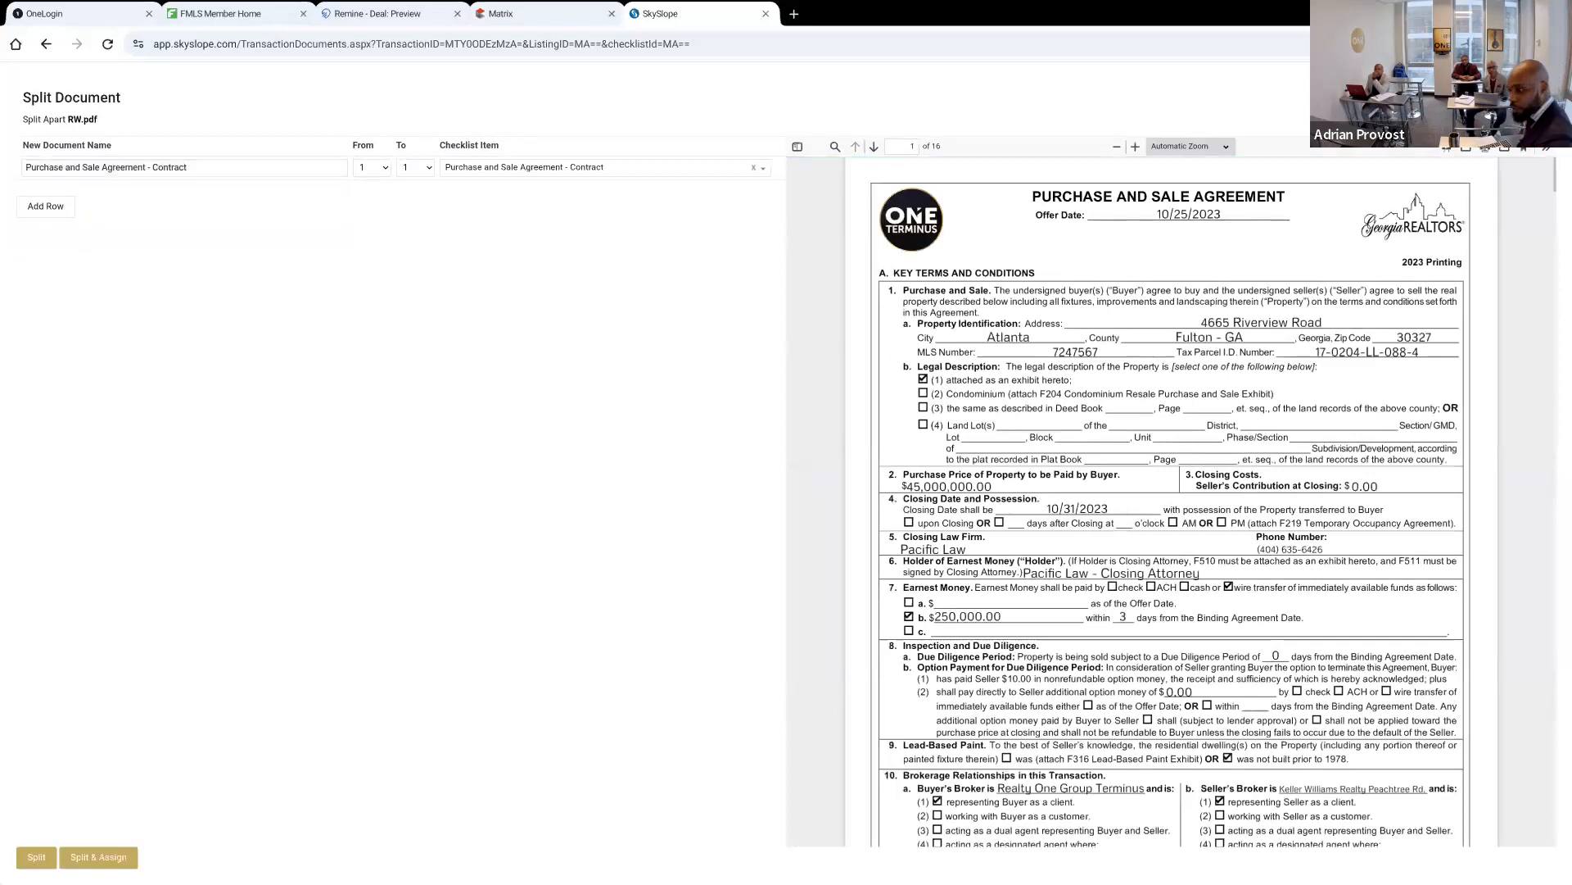
pyautogui.scroll(-1, 899, 358)
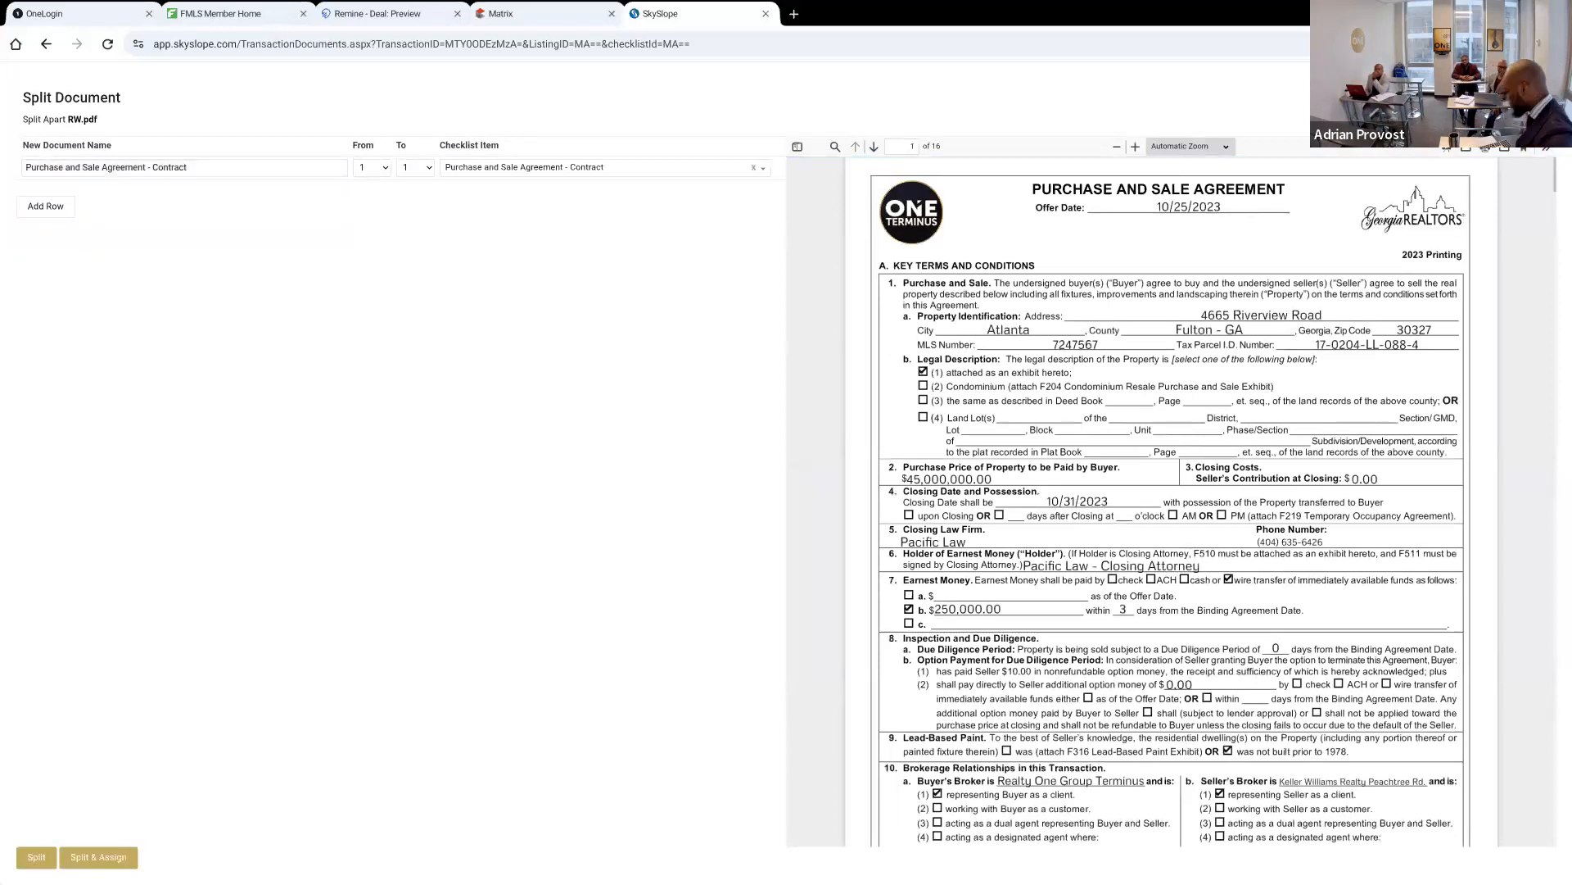
pyautogui.scroll(-1, 899, 357)
pyautogui.scroll(-20, 899, 358)
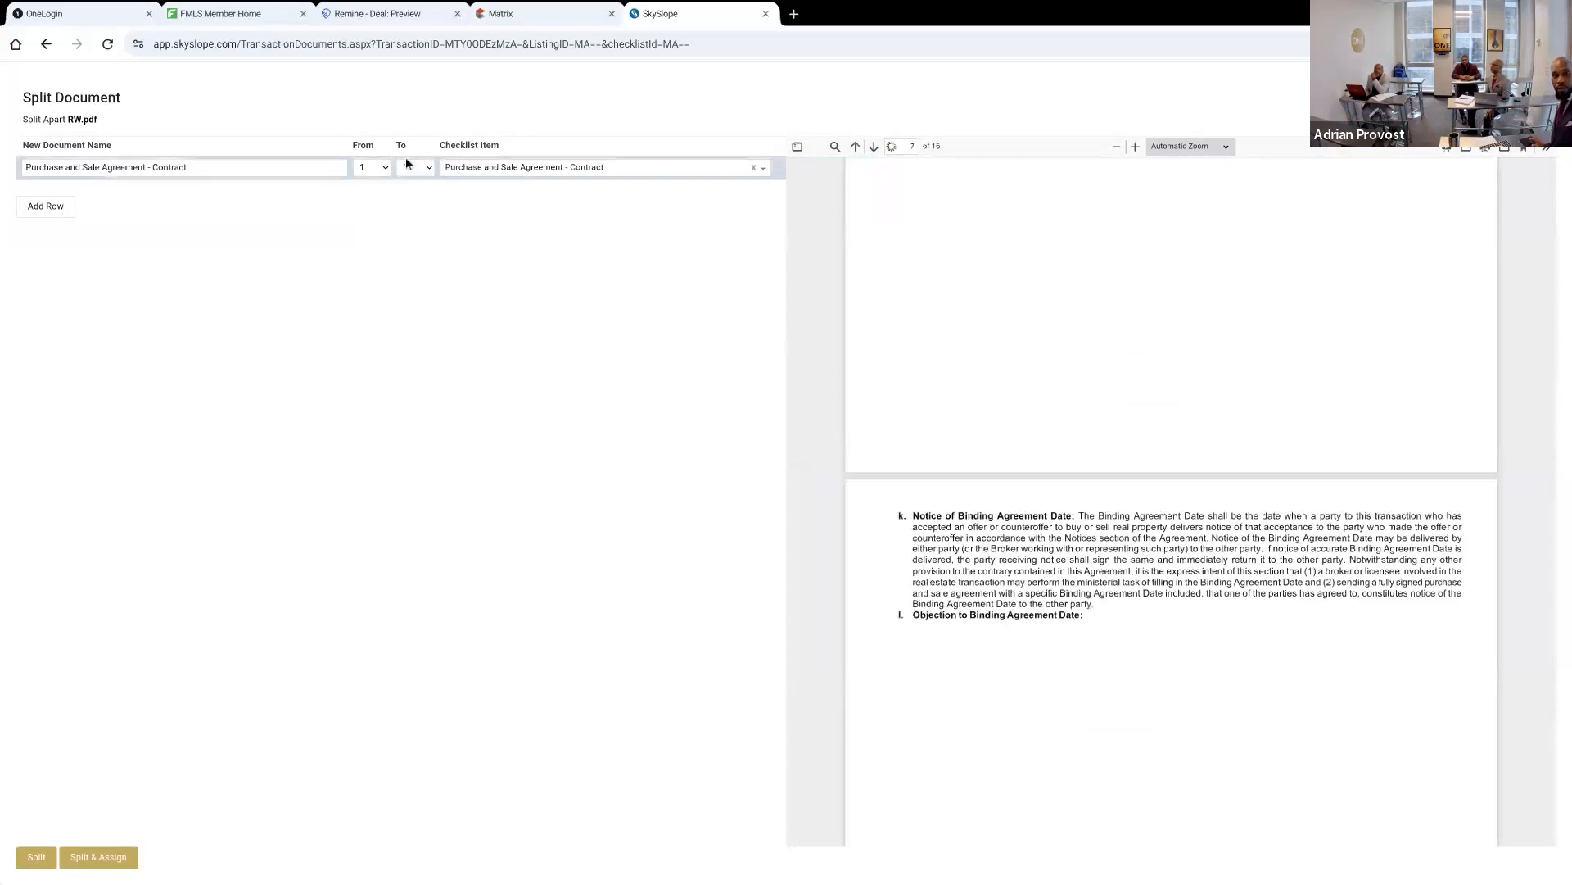
pyautogui.click(404, 176)
pyautogui.click(411, 484)
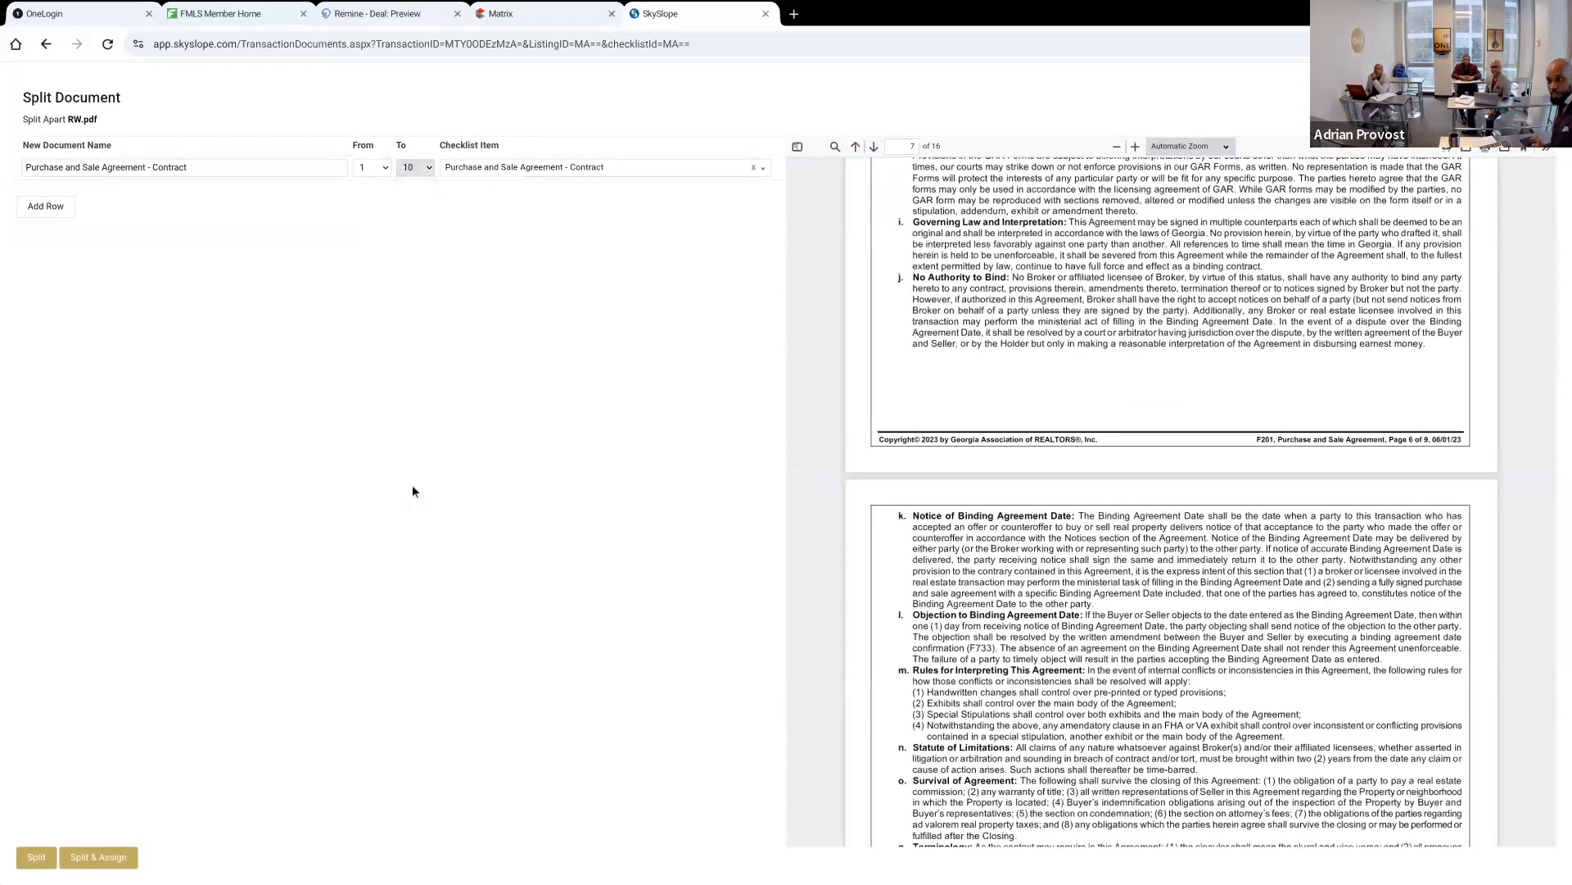
pyautogui.scroll(-1, 1171, 491)
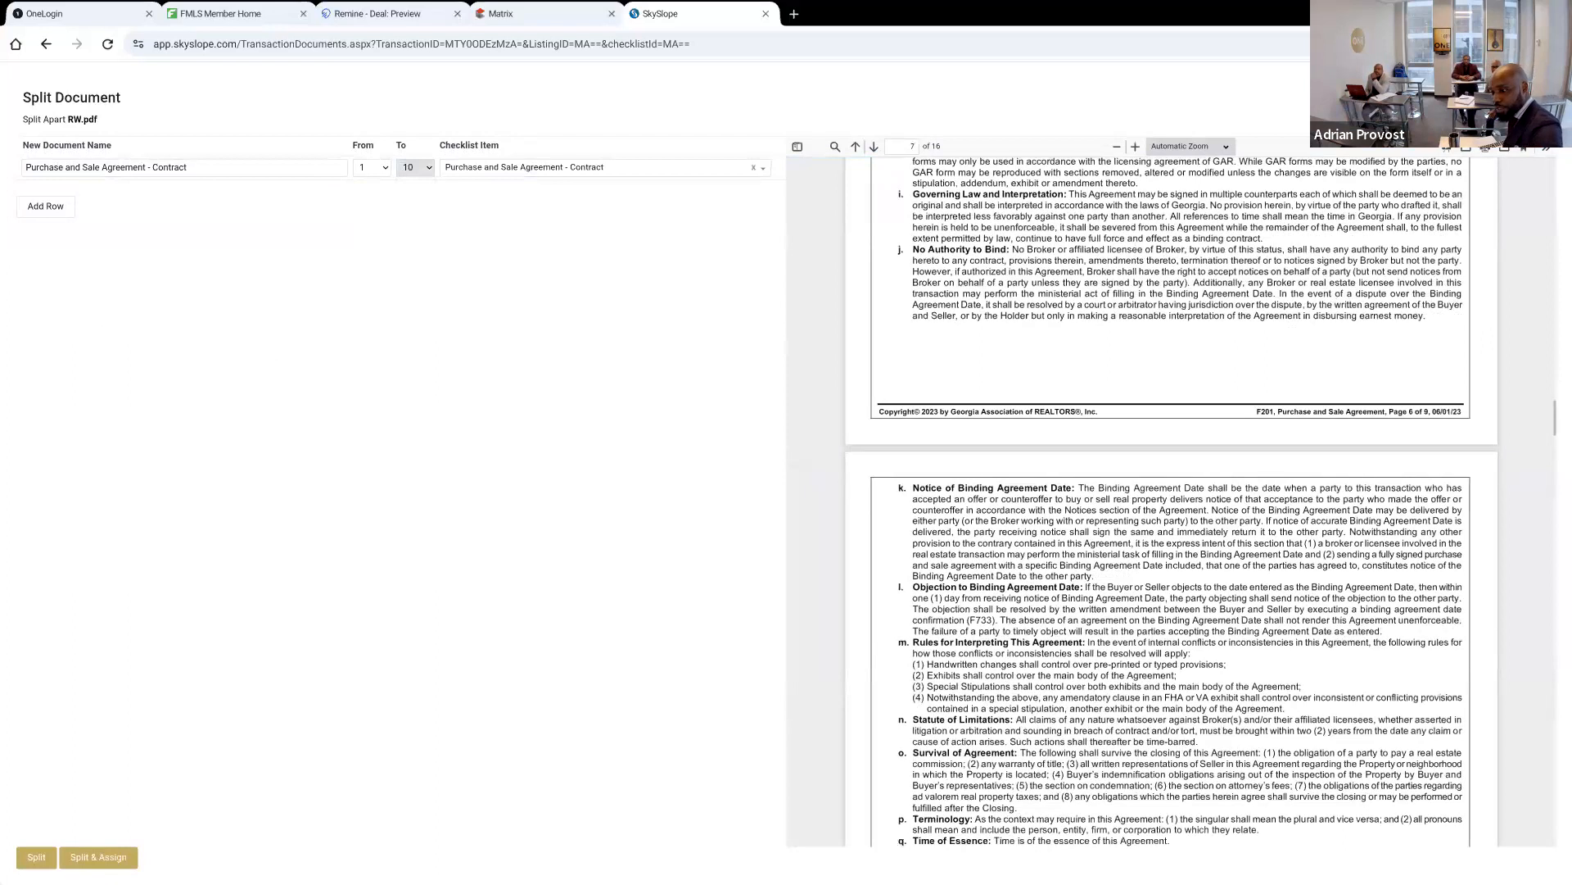
pyautogui.scroll(-5, 1171, 491)
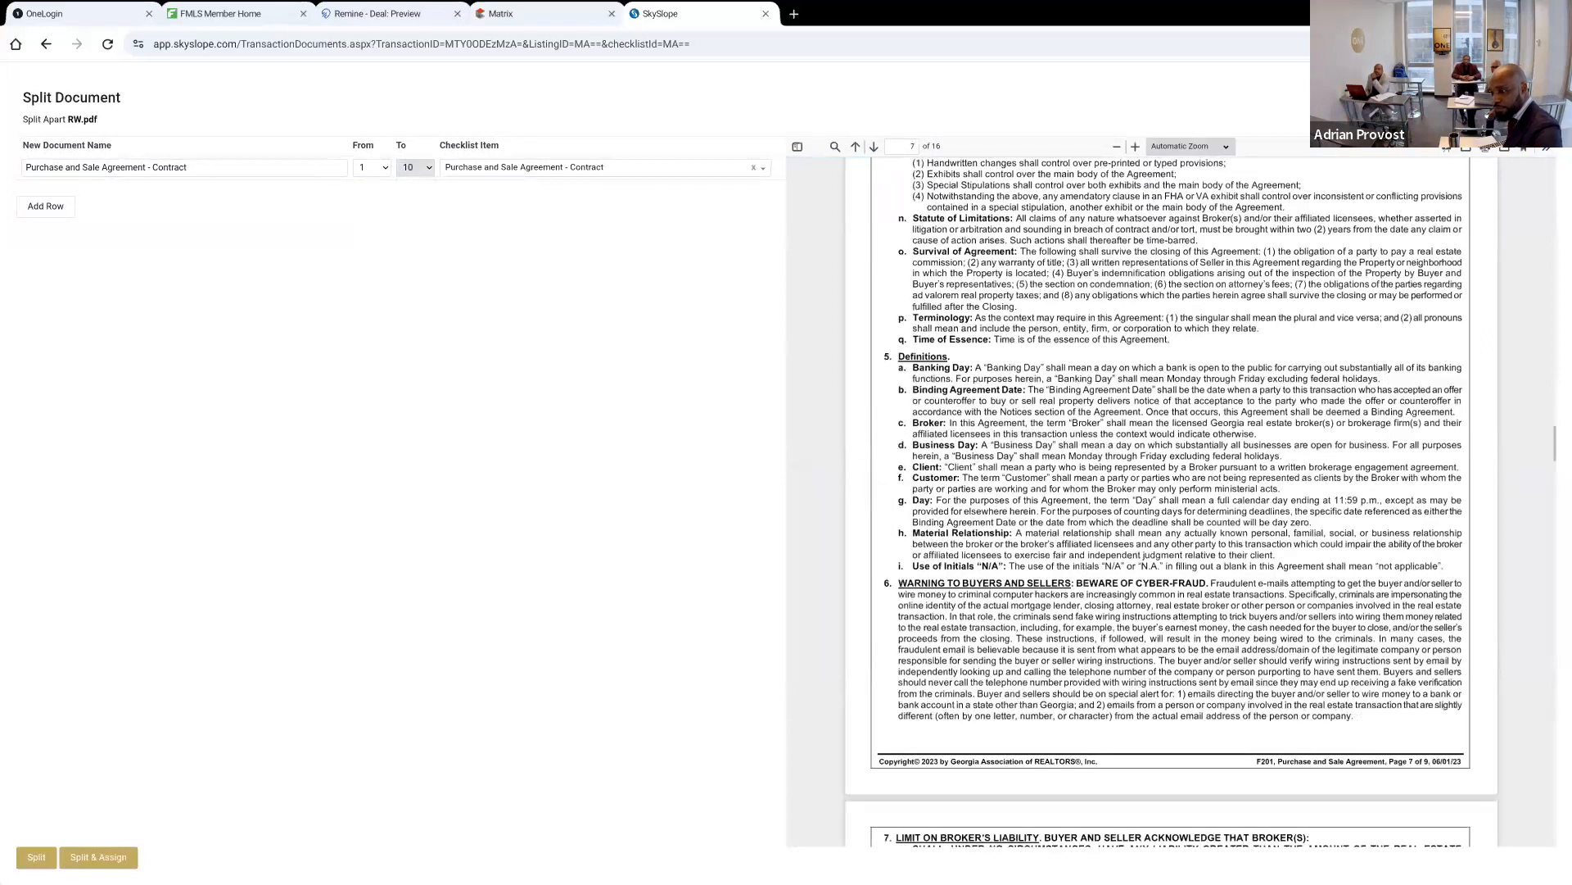
pyautogui.scroll(-4, 1171, 491)
pyautogui.scroll(-18, 1171, 491)
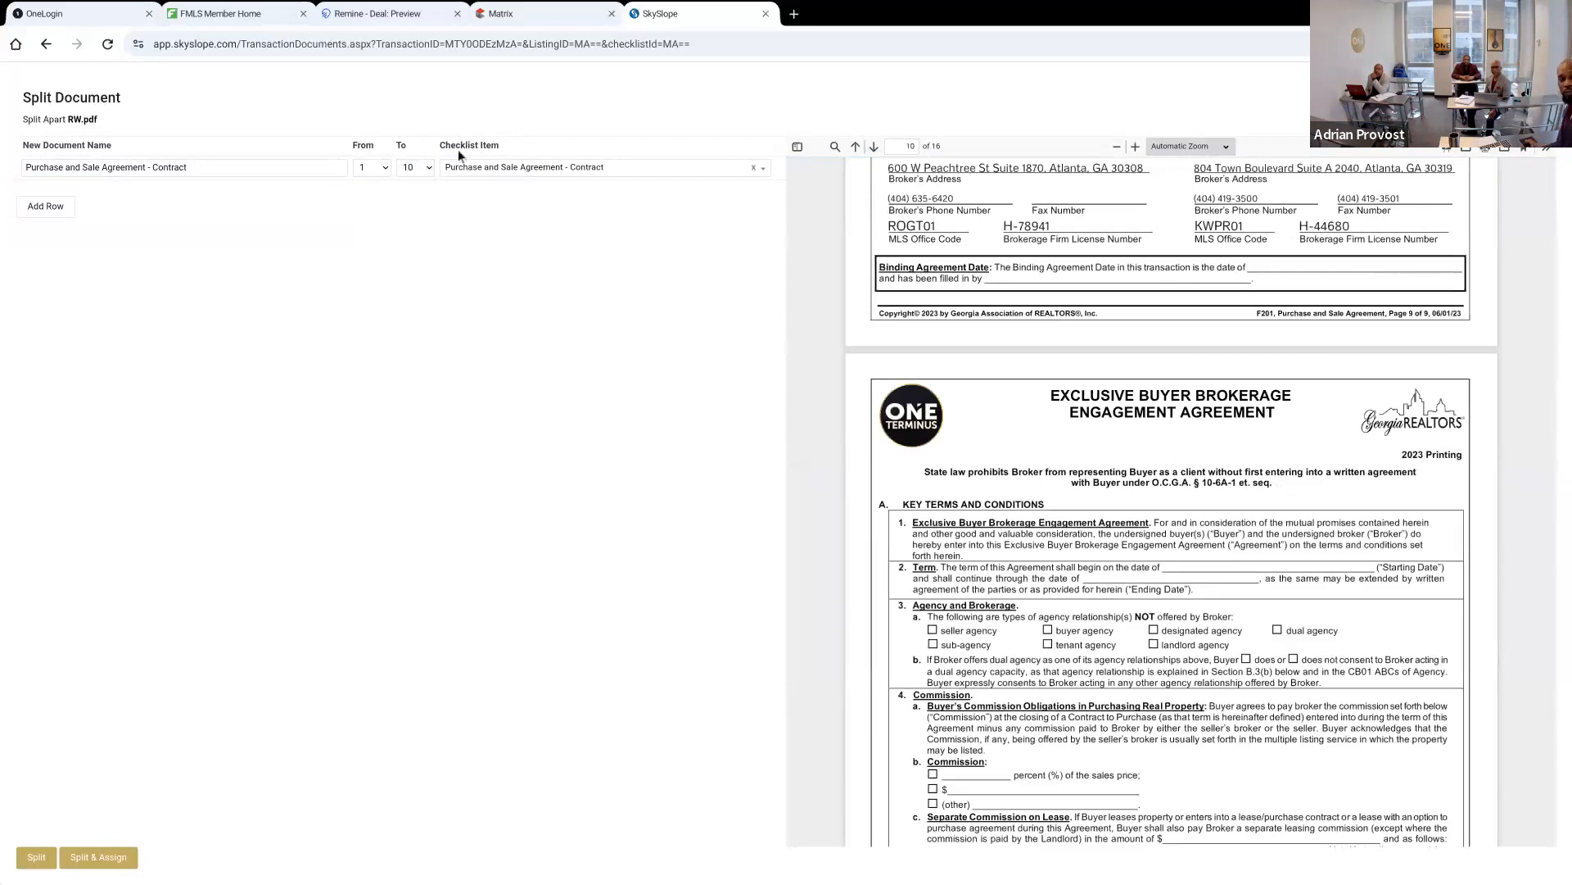
pyautogui.click(418, 169)
pyautogui.click(406, 444)
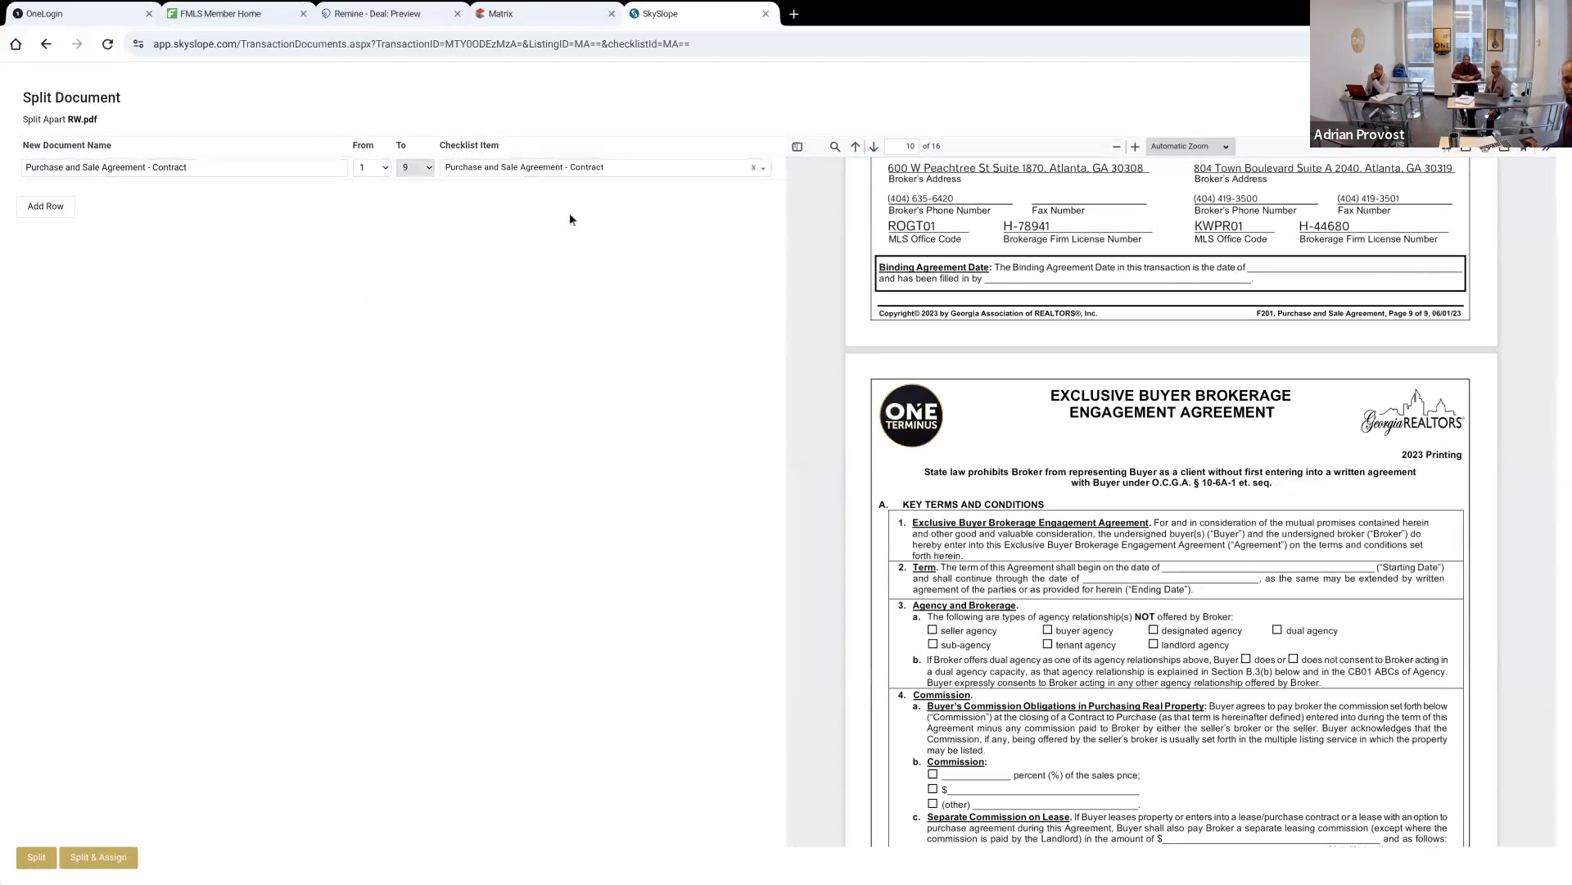
# Add a second split document named Brokerage Engagement Agreement covering pages 10 to 16
pyautogui.click(39, 208)
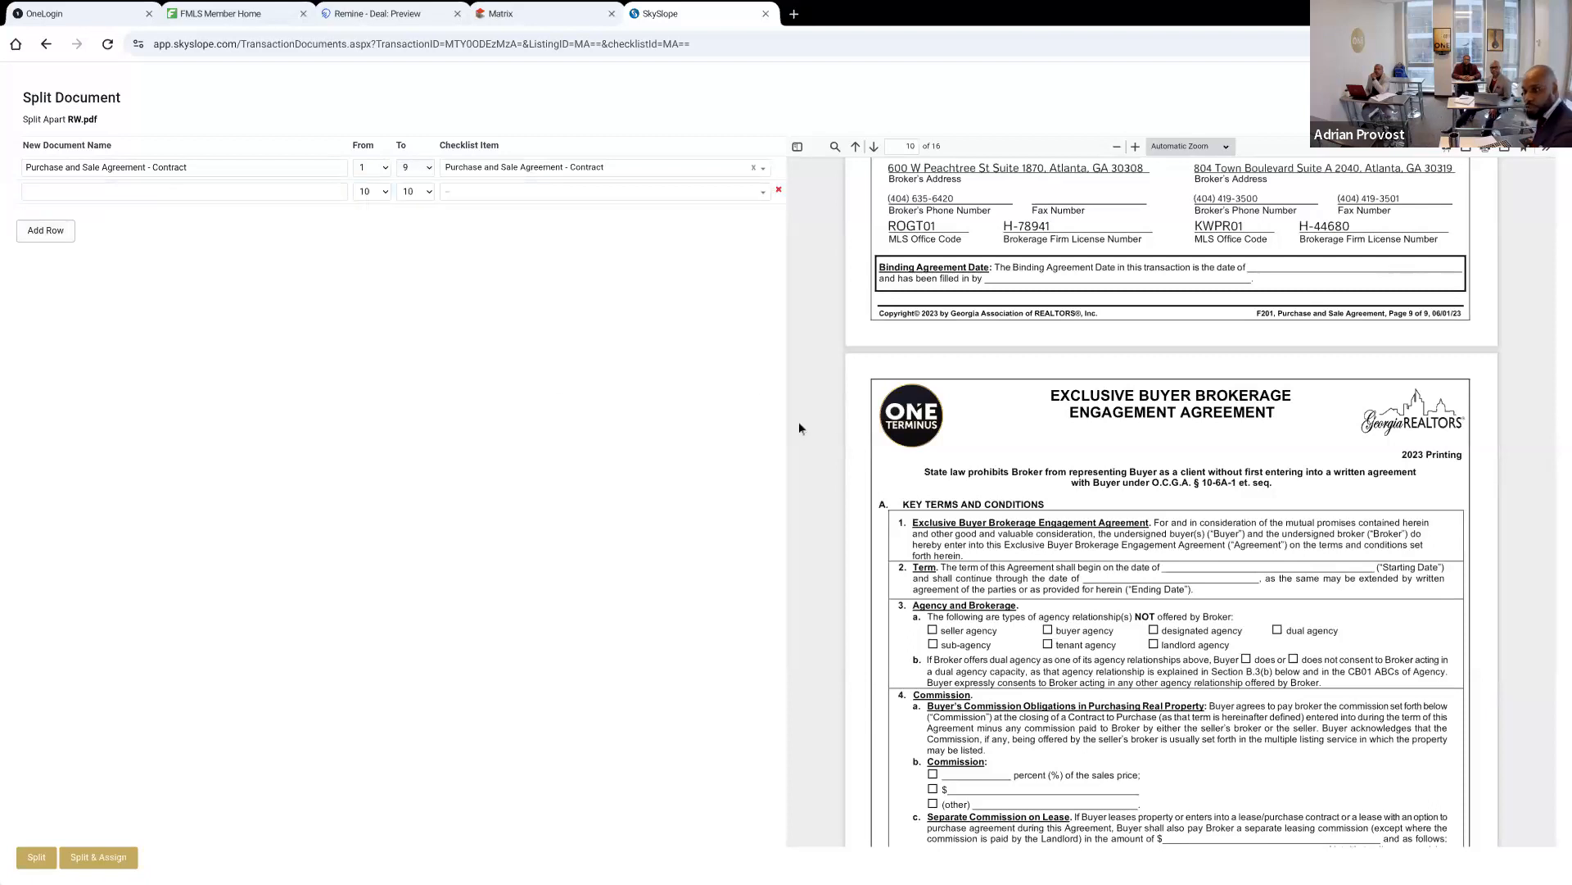
pyautogui.click(272, 185)
pyautogui.write('Brokerage Engagement Agreement')
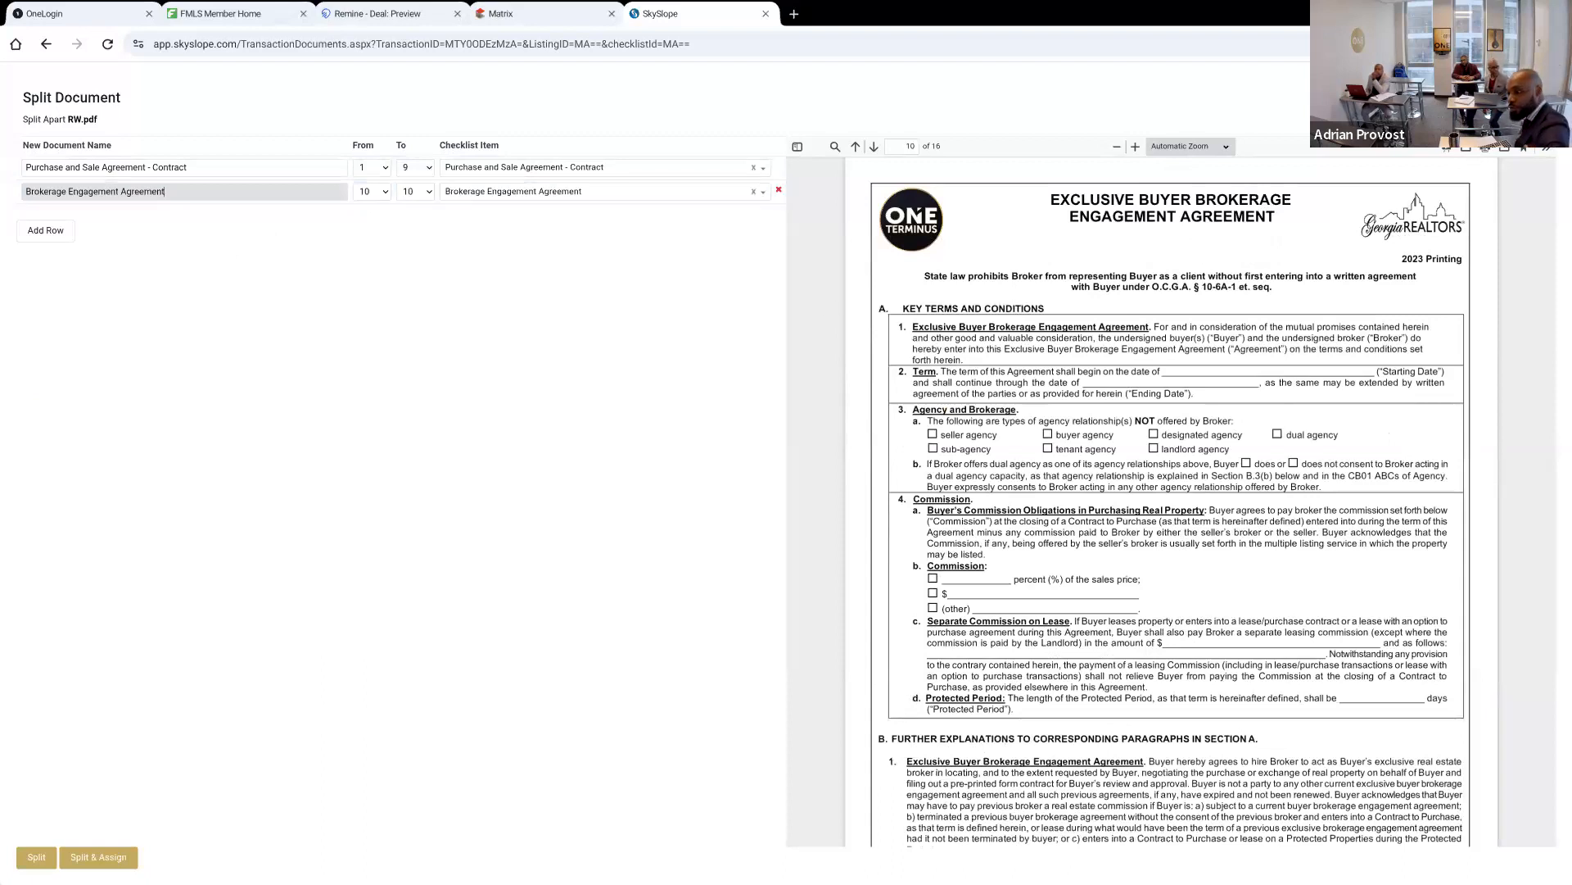
pyautogui.scroll(-1, 837, 305)
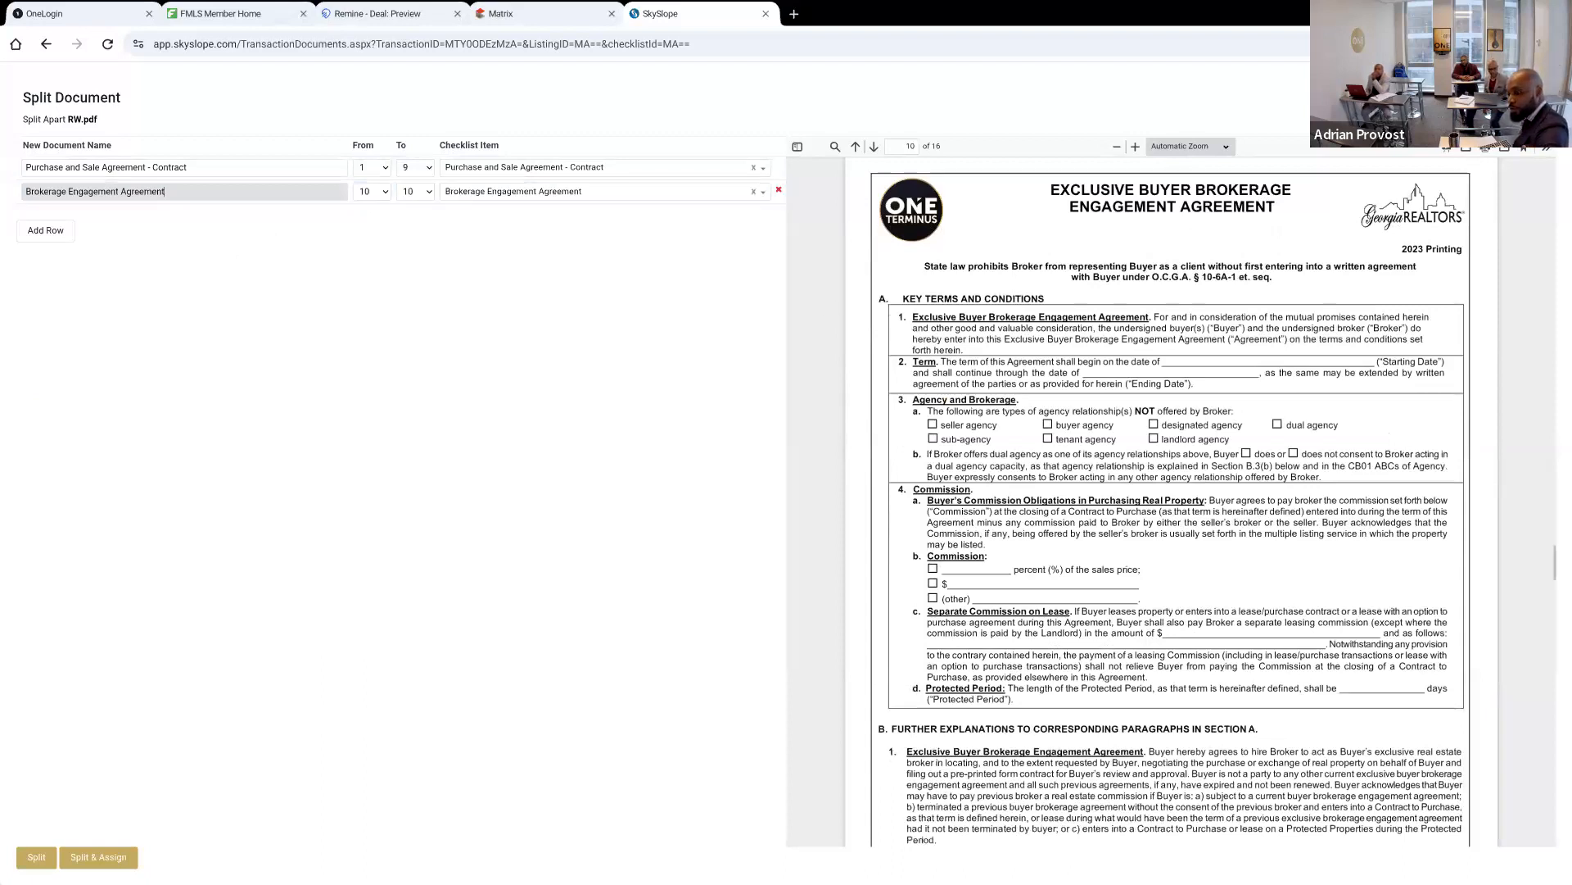
pyautogui.scroll(-15, 1172, 499)
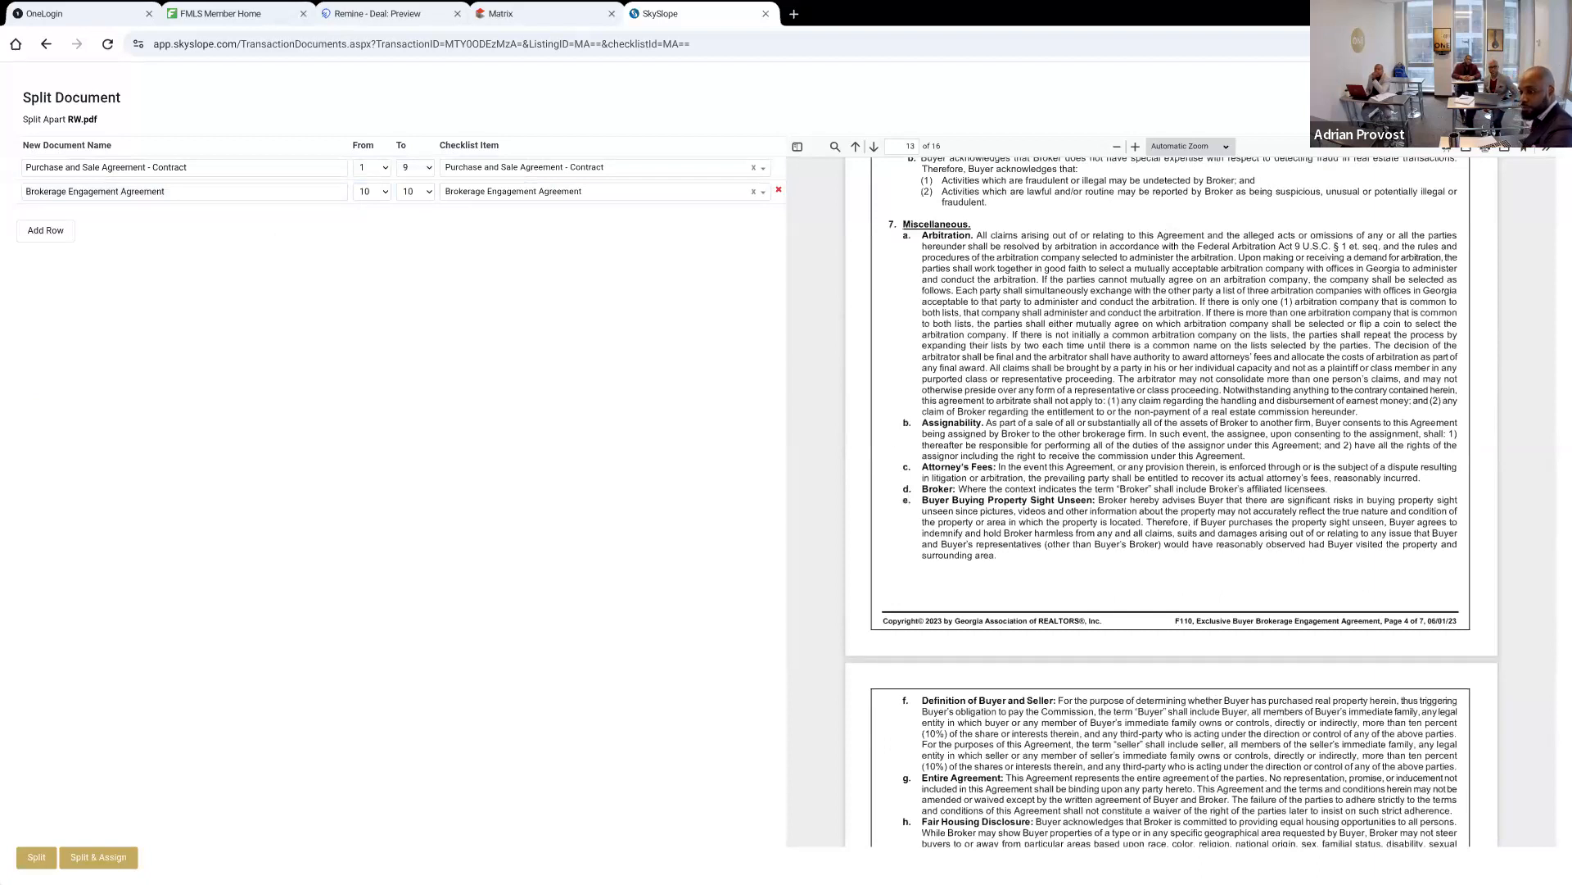
pyautogui.scroll(-20, 1171, 501)
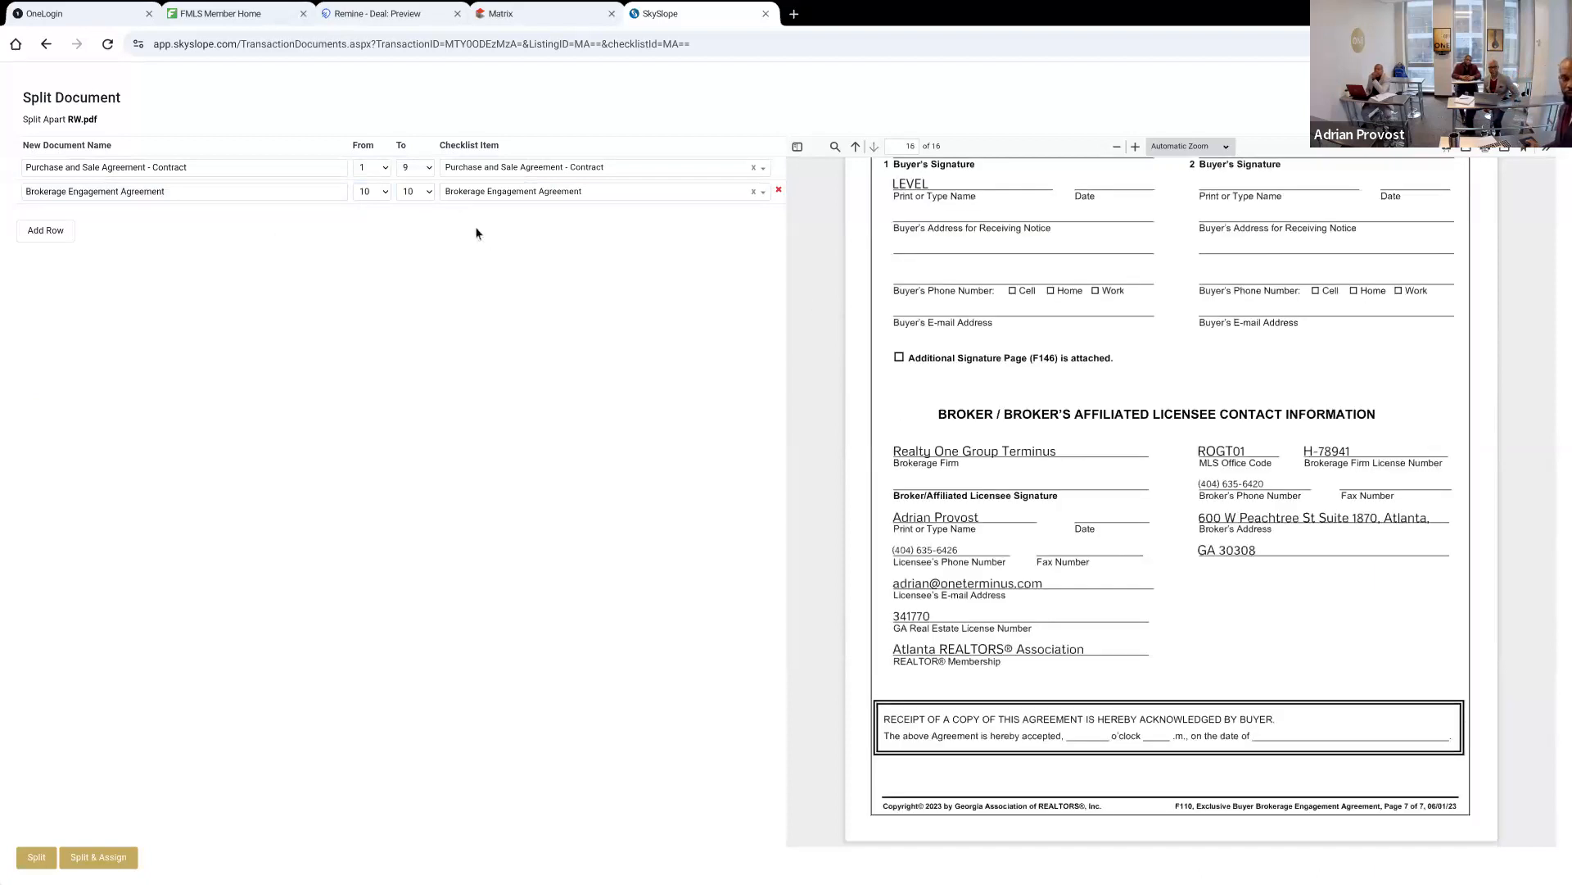
pyautogui.click(425, 190)
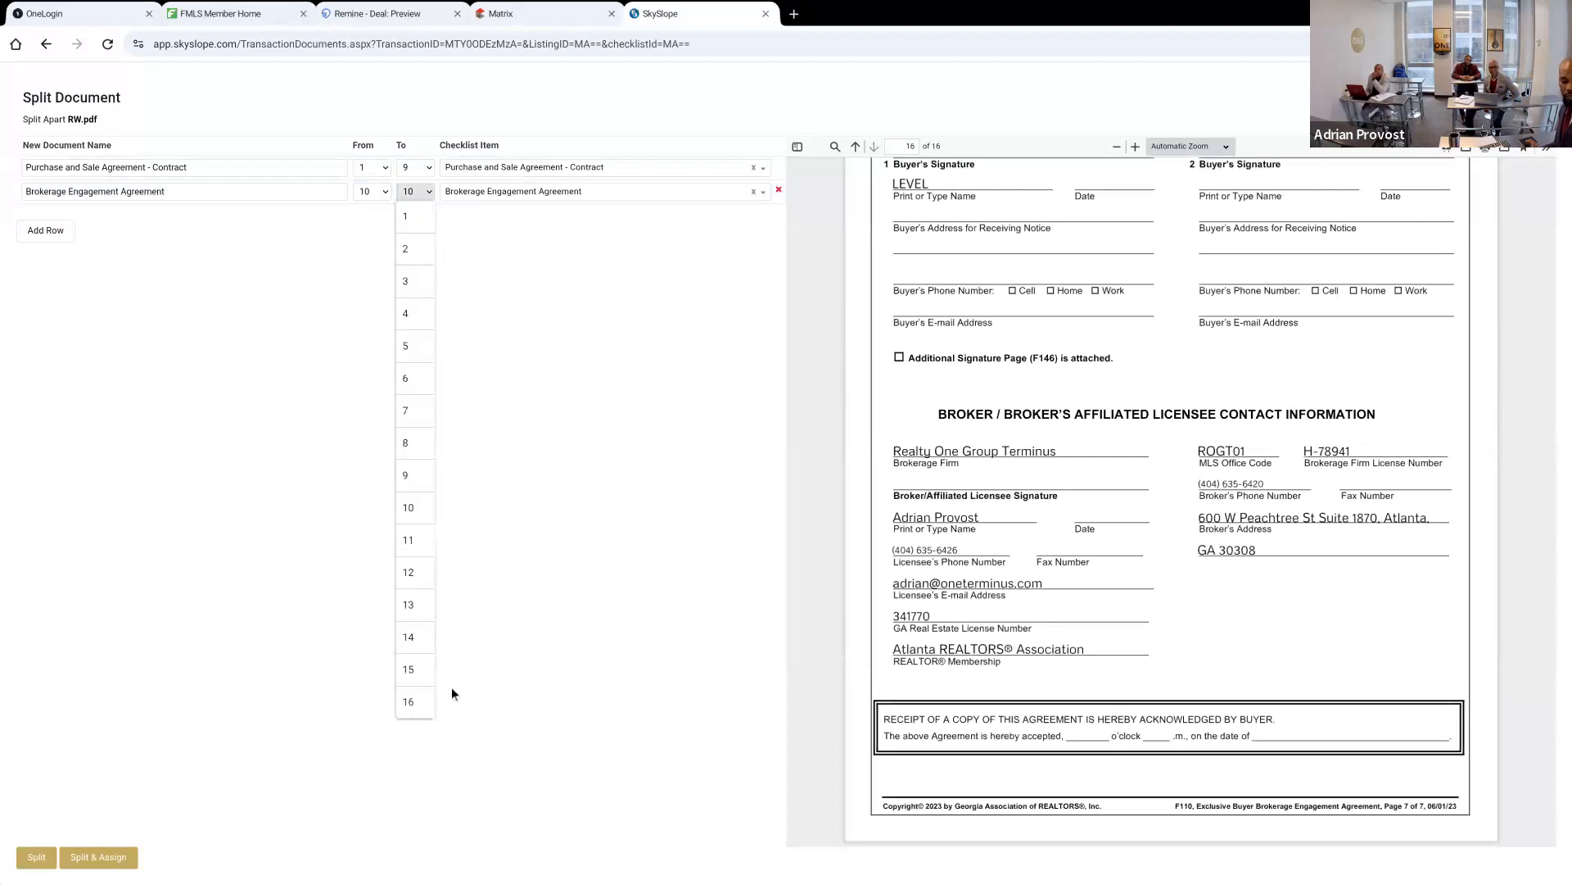
pyautogui.click(404, 701)
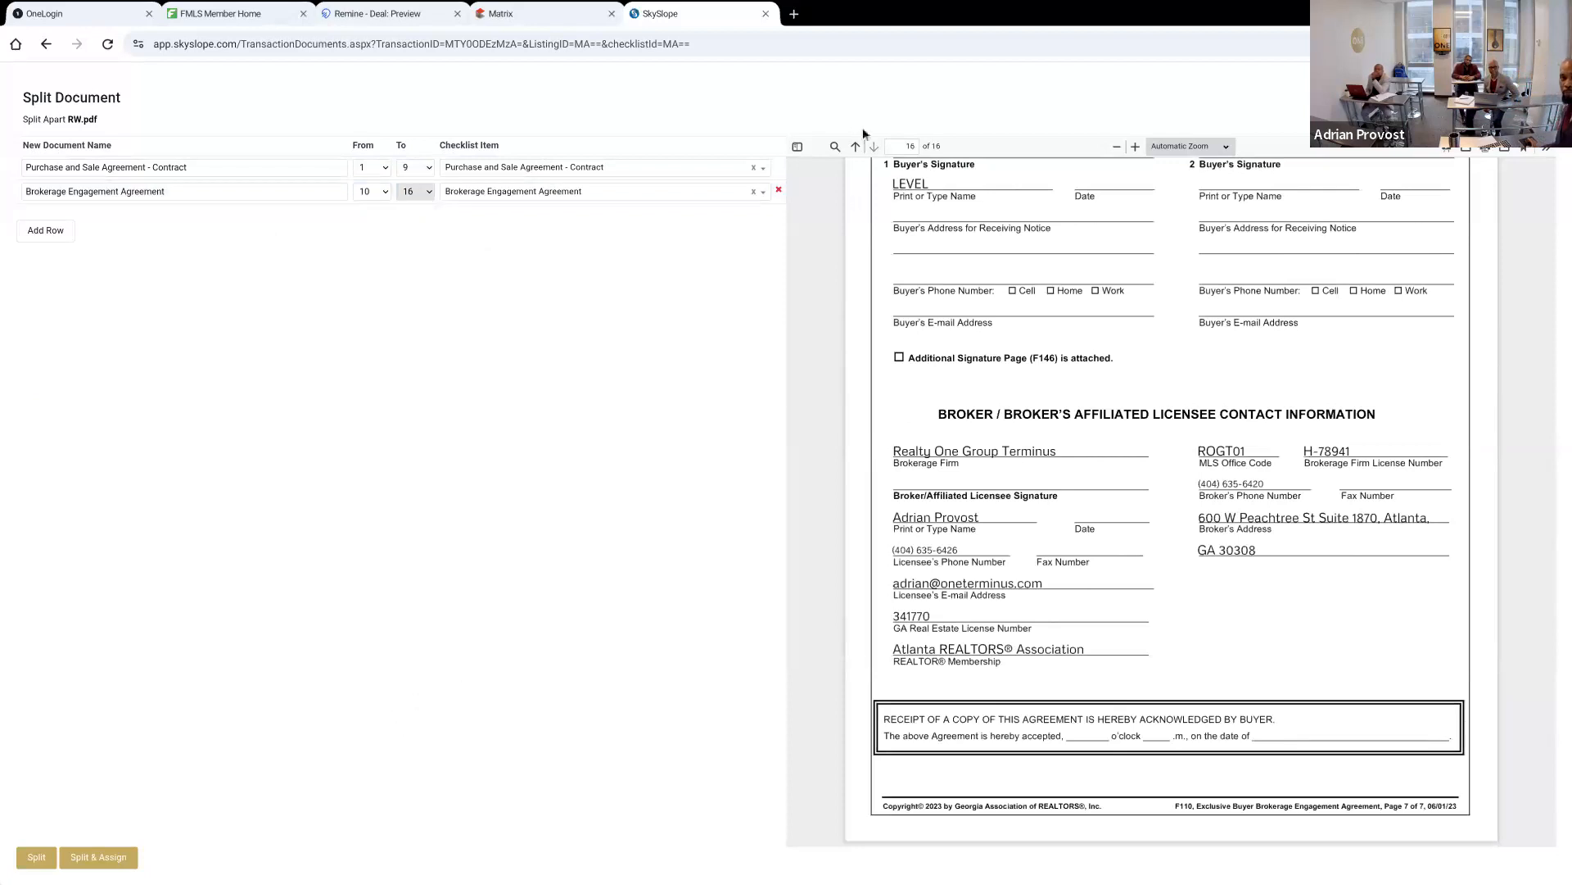
# Split RW.pdf with both documents assigned to their checklist items, and go to the checklist
pyautogui.click(116, 858)
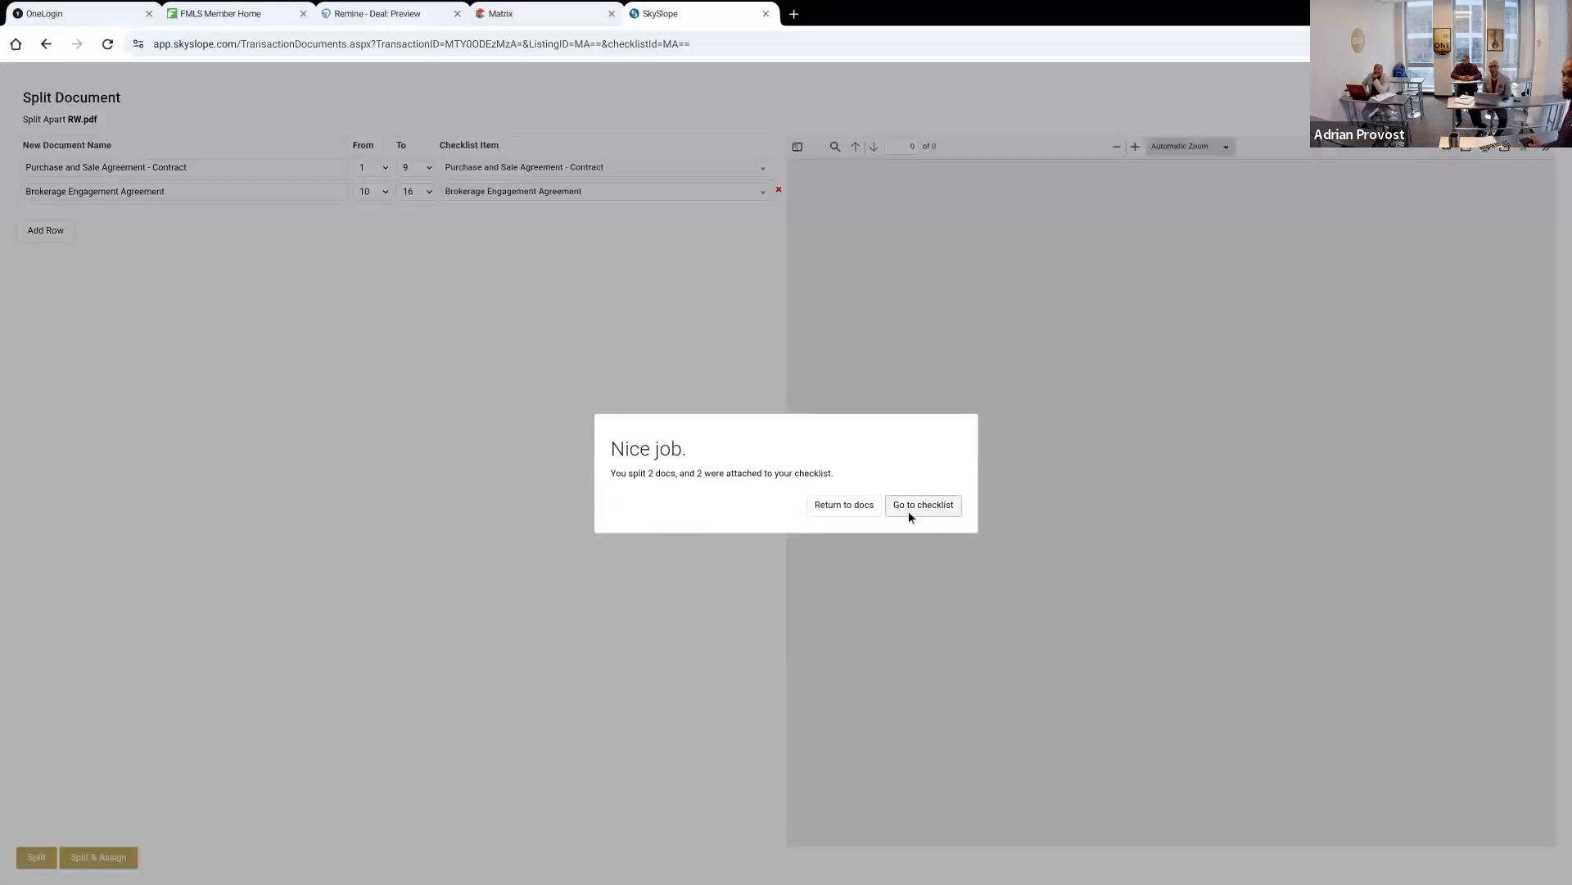
pyautogui.click(922, 504)
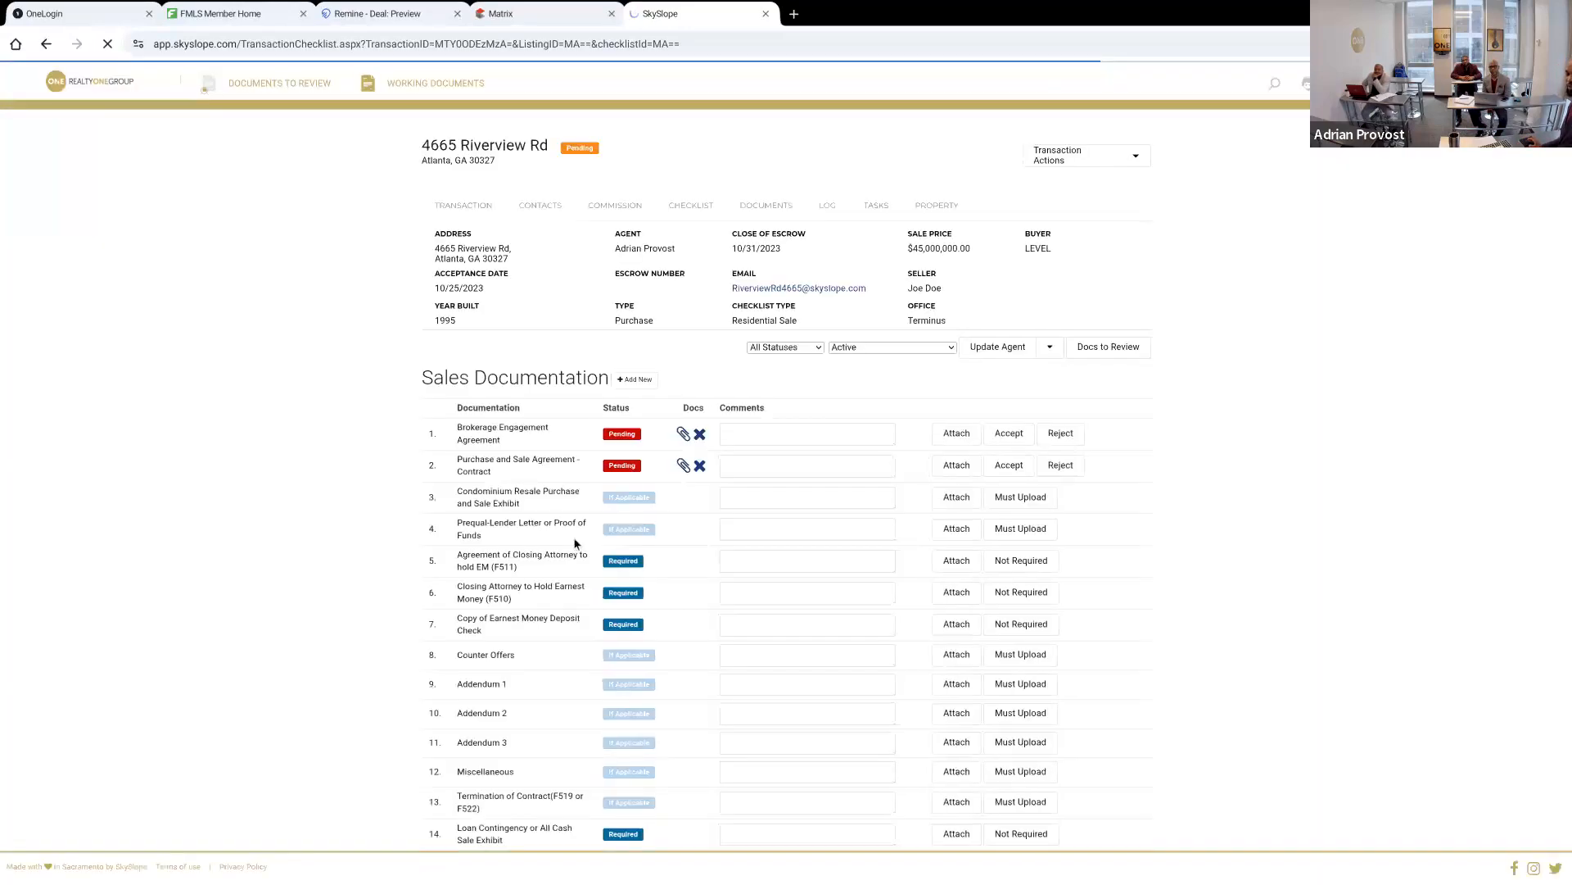
# Preview the files attached to the Brokerage Engagement Agreement and Purchase and Sale Agreement - Contract checklist items
pyautogui.click(684, 434)
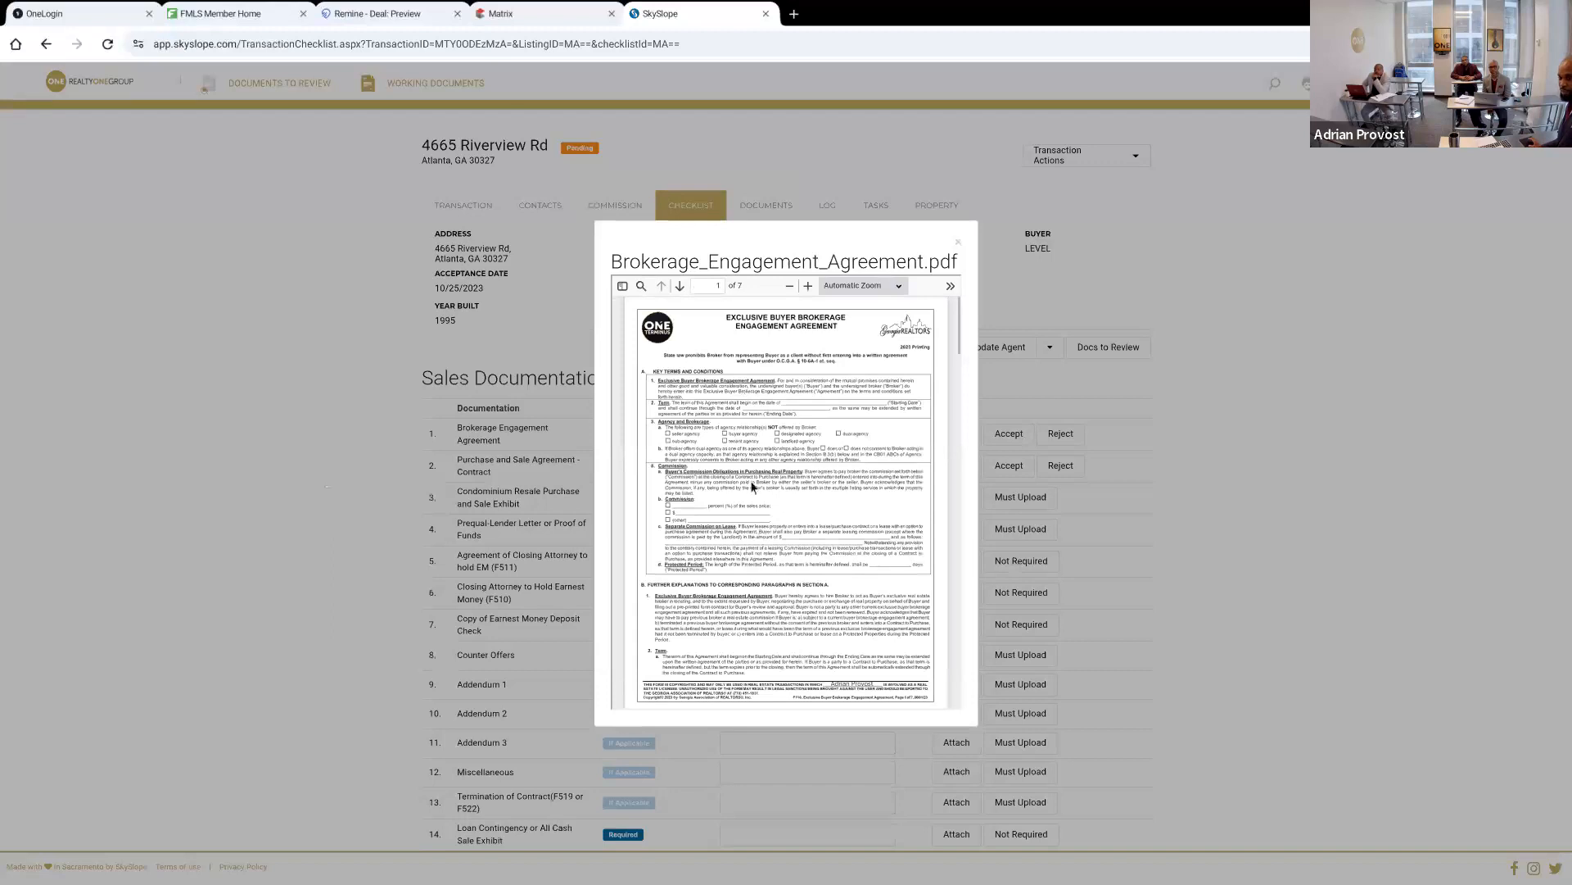
pyautogui.click(959, 244)
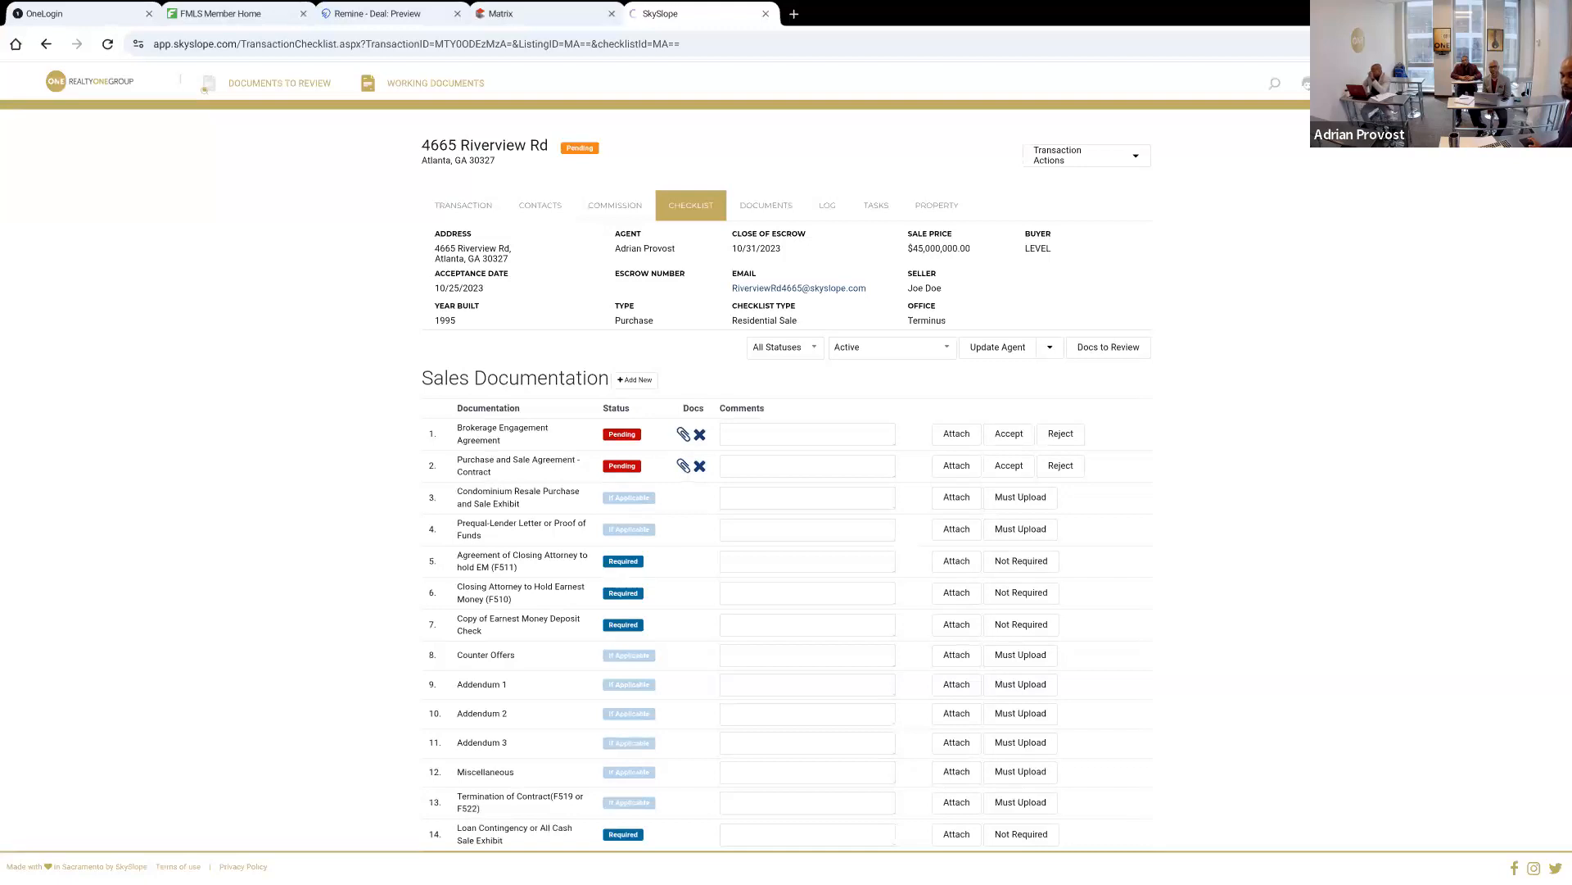
pyautogui.click(683, 466)
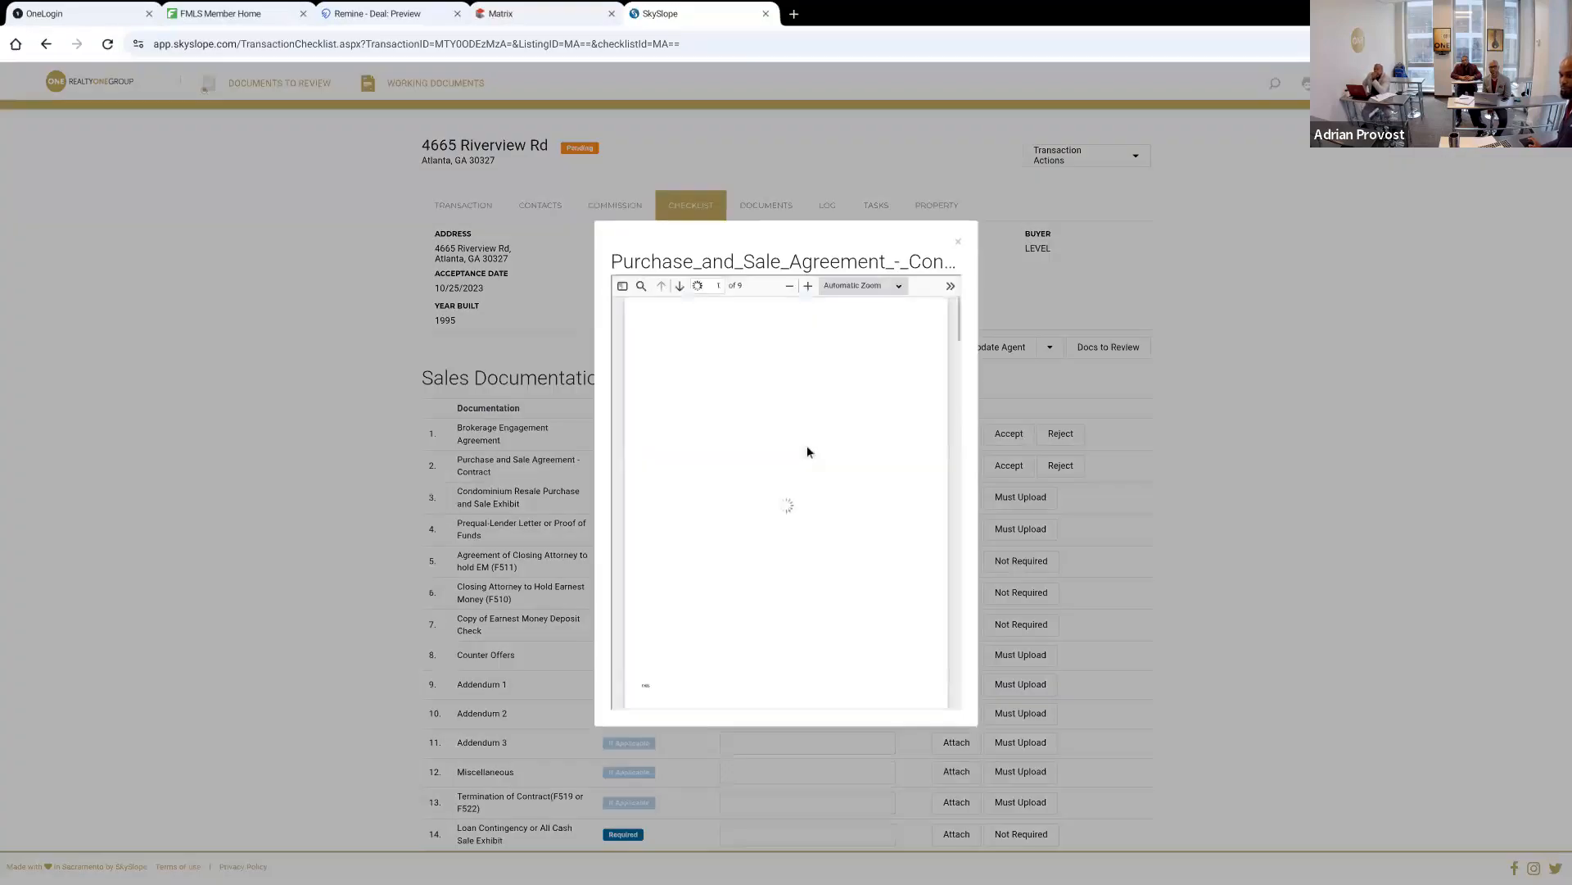
pyautogui.click(307, 687)
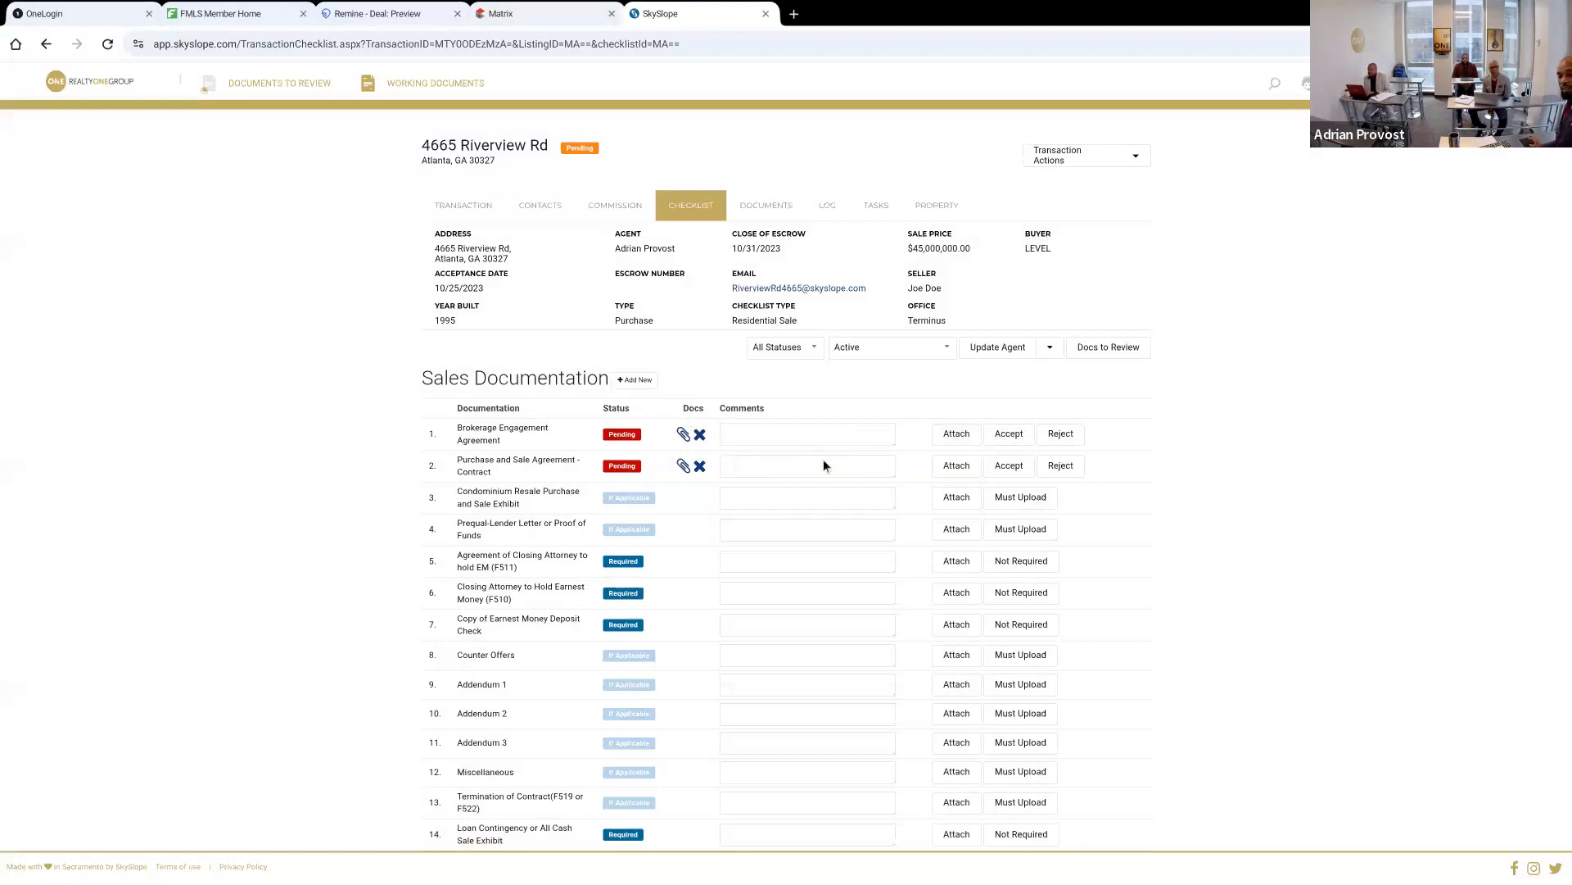
# Start attaching a document to the Closing Attorney to Hold Earnest Money (F510) checklist item
pyautogui.scroll(-3, 956, 346)
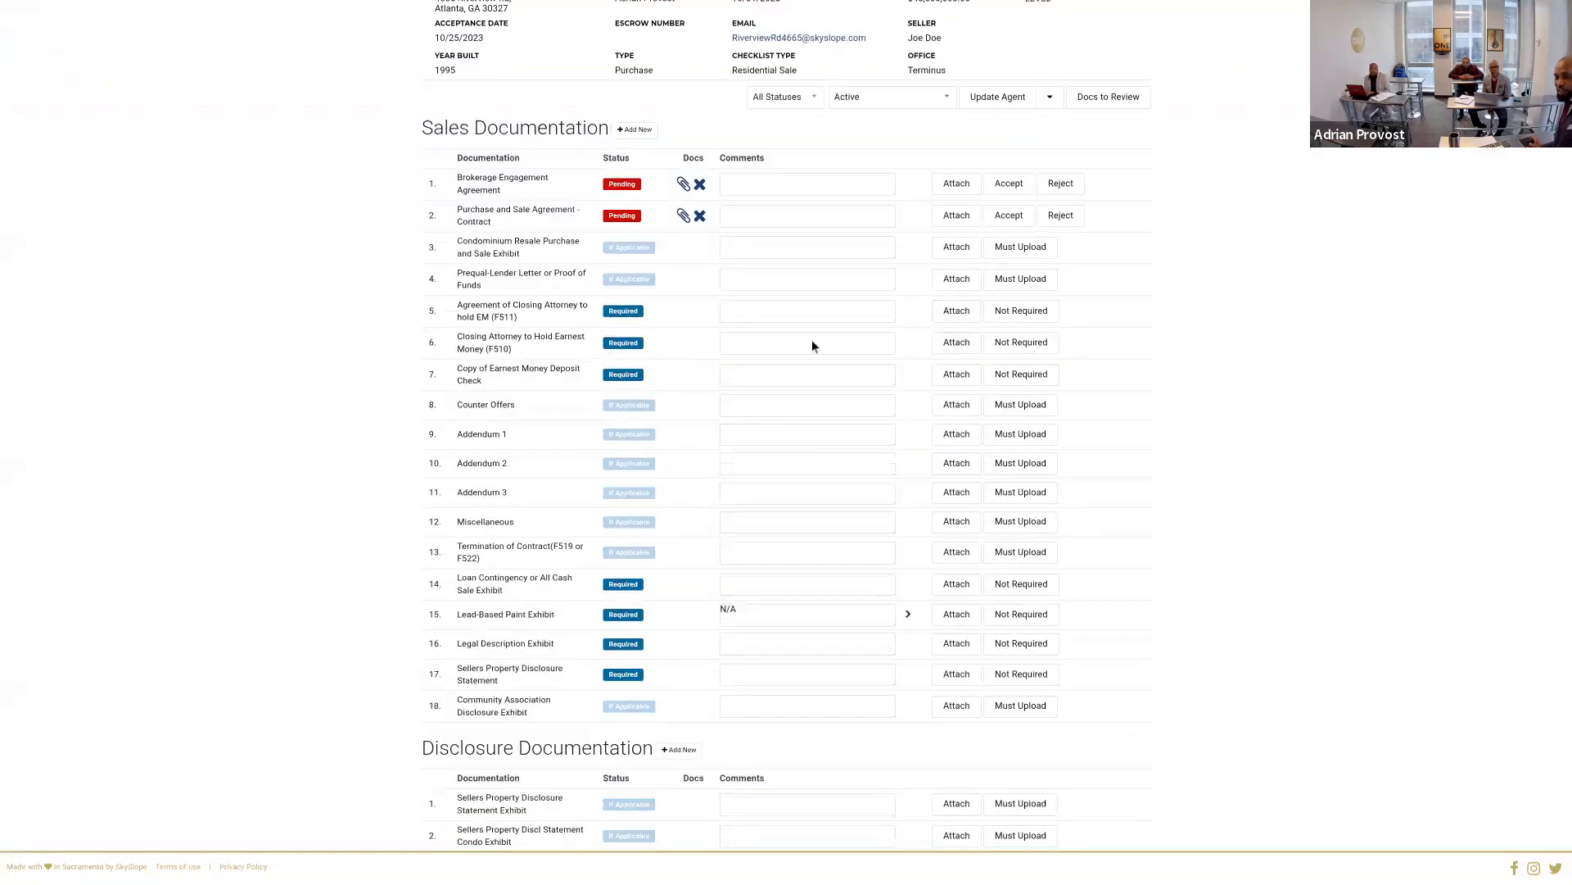
pyautogui.click(954, 343)
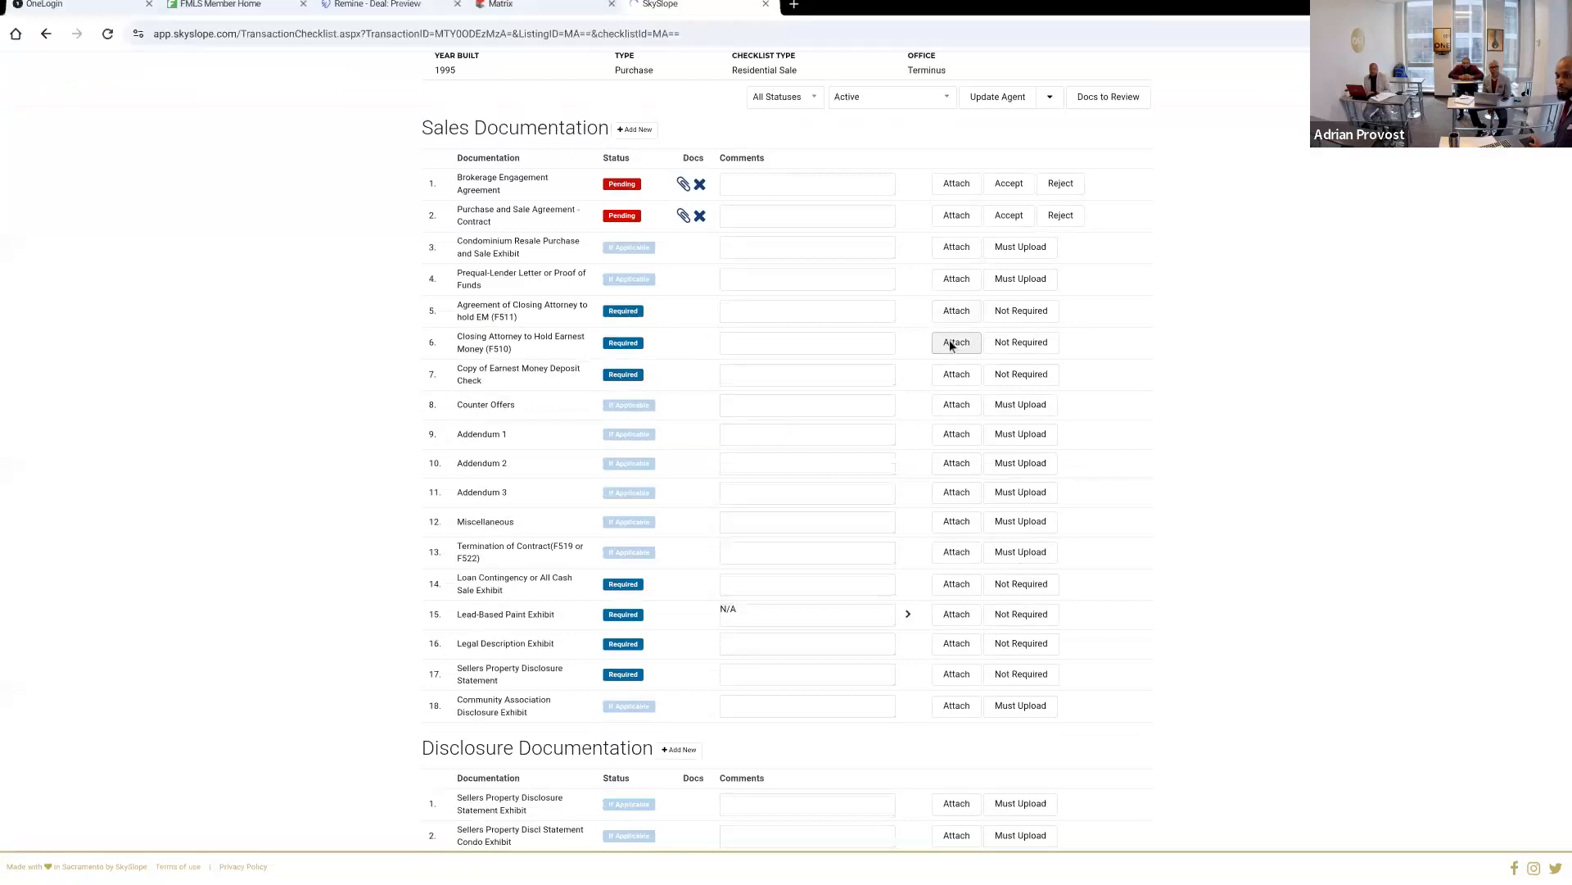